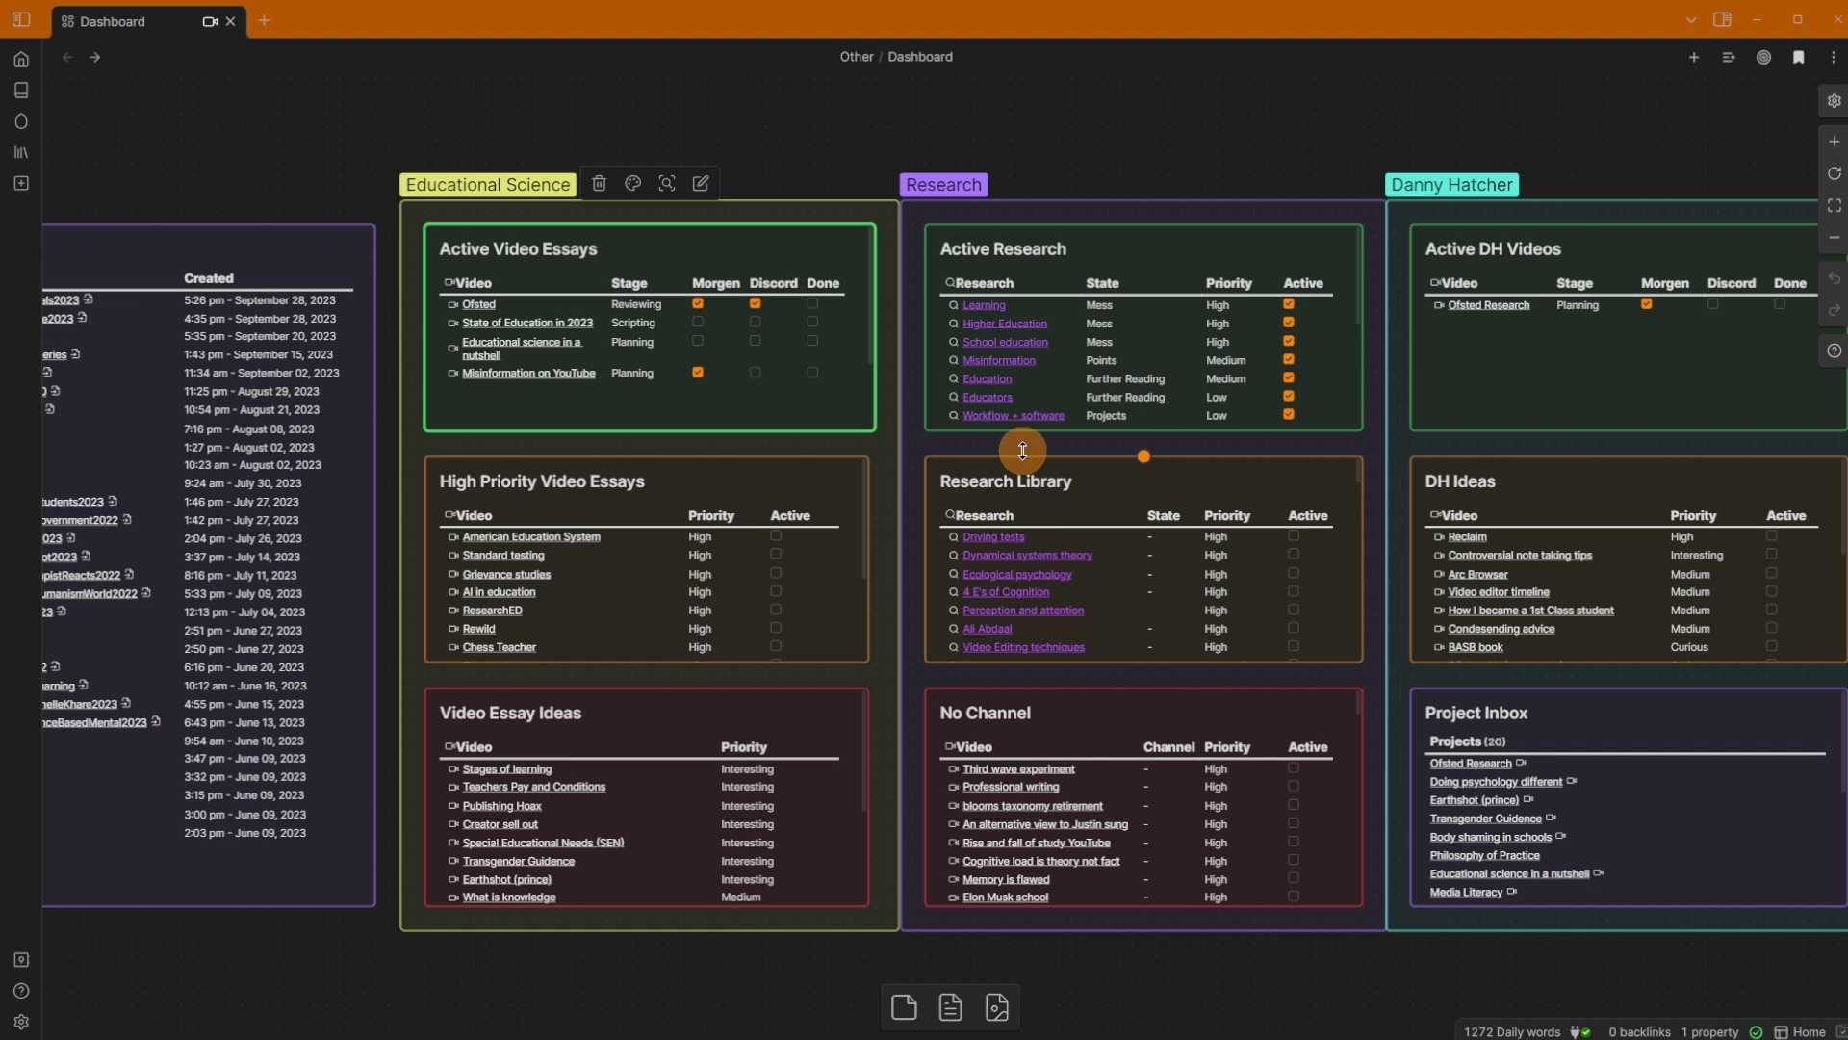
Step: Fit the Dashboard canvas in view and select the Danny Hatcher, Educational Science and video essay cards
key(shift+1)
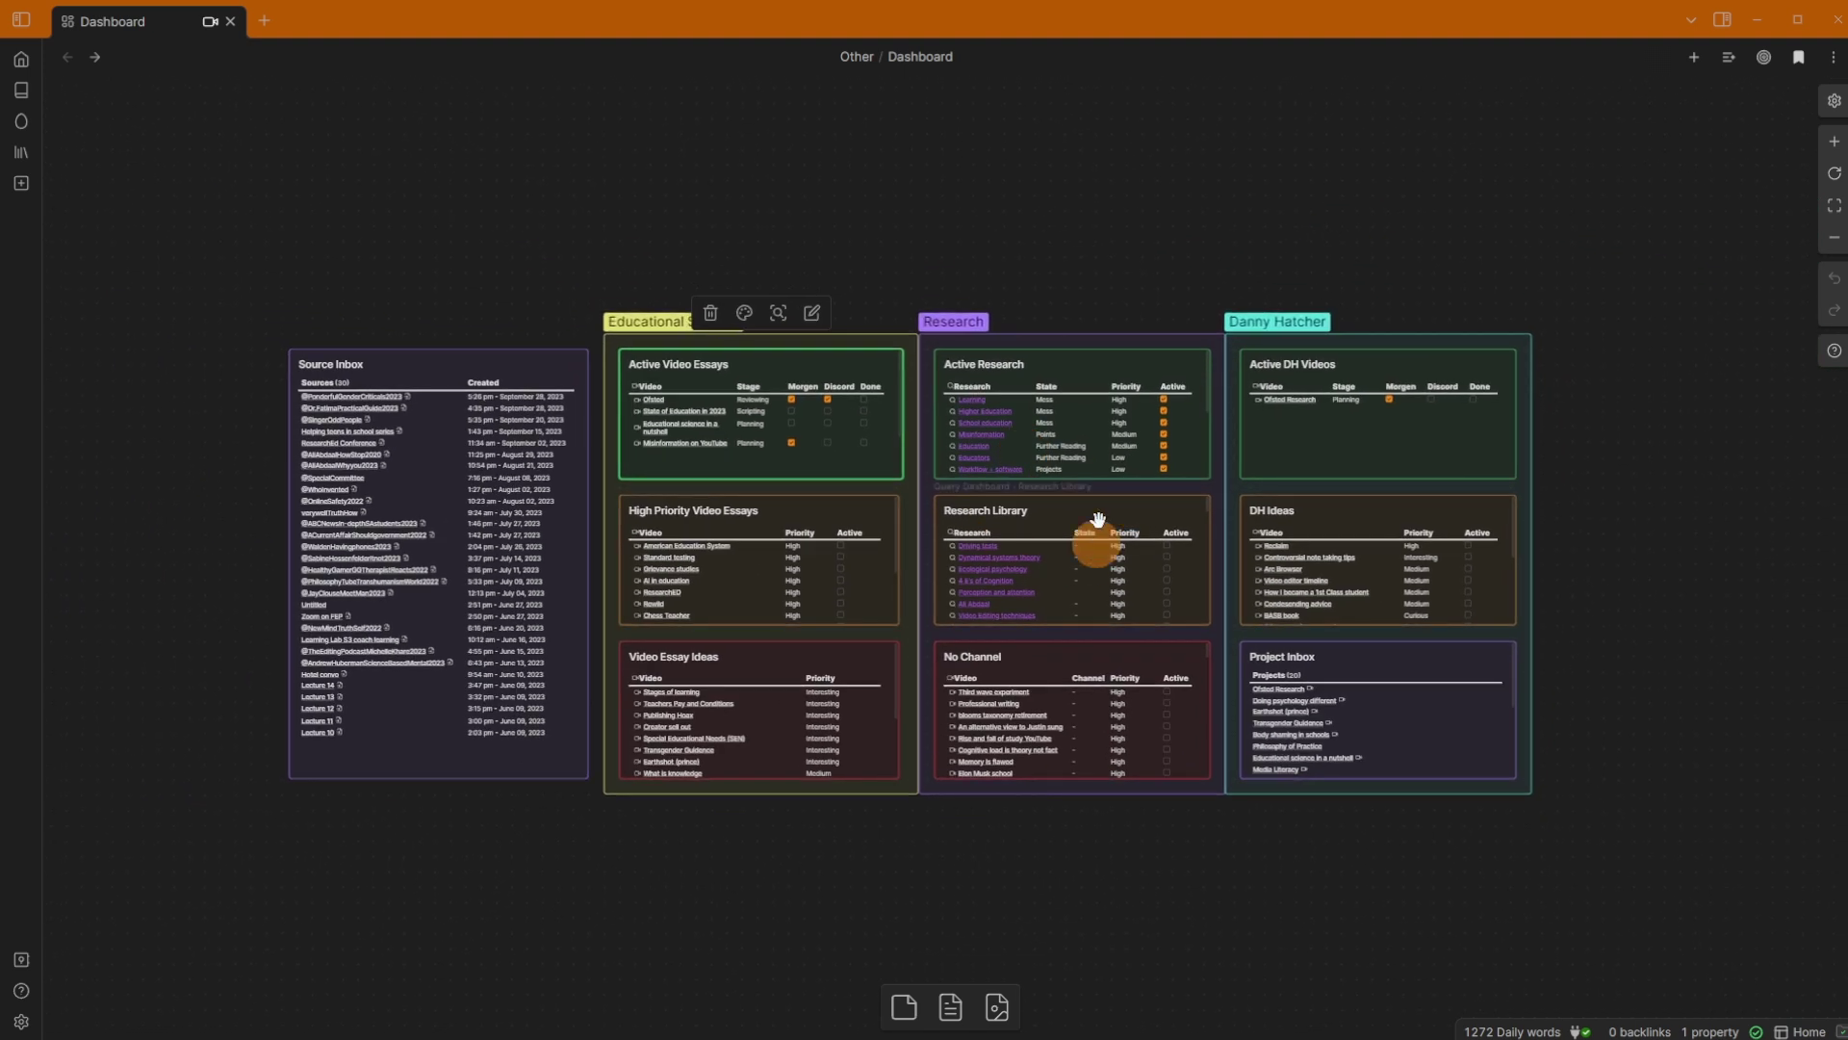
key(Escape)
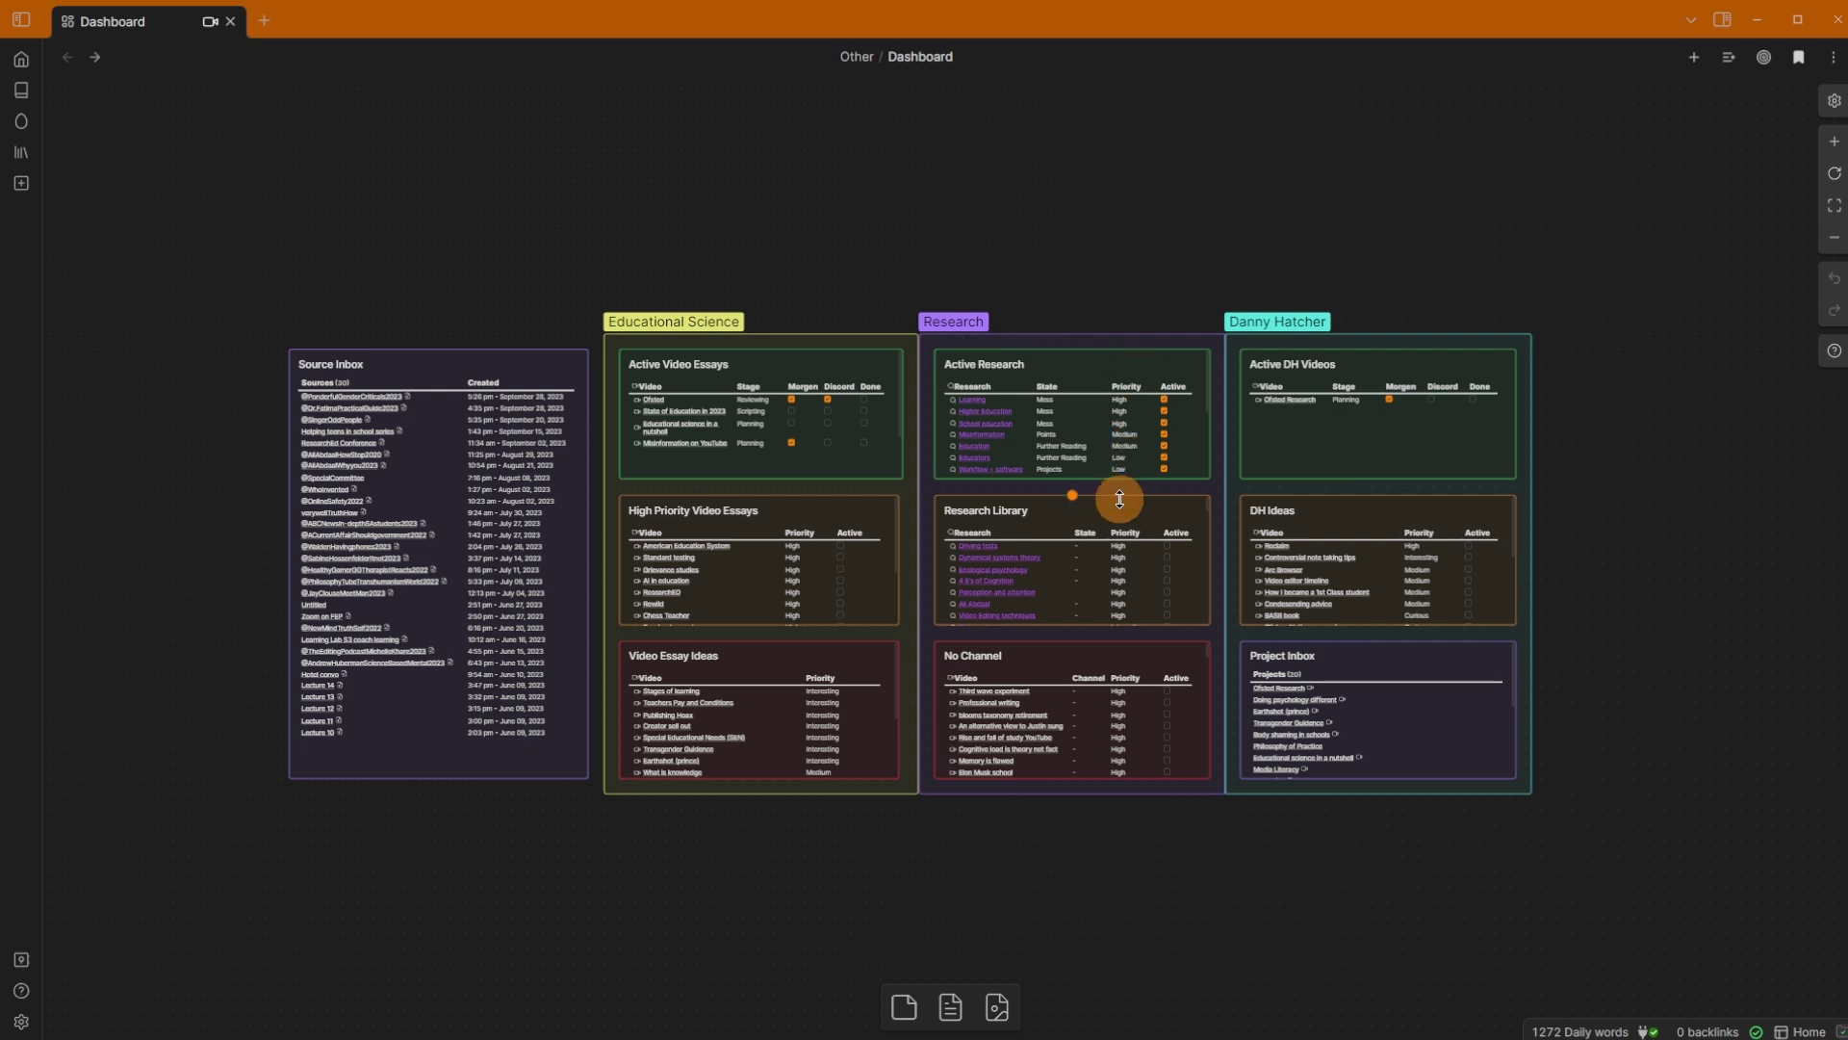
scroll(1113, 495, up, 5)
click(1338, 213)
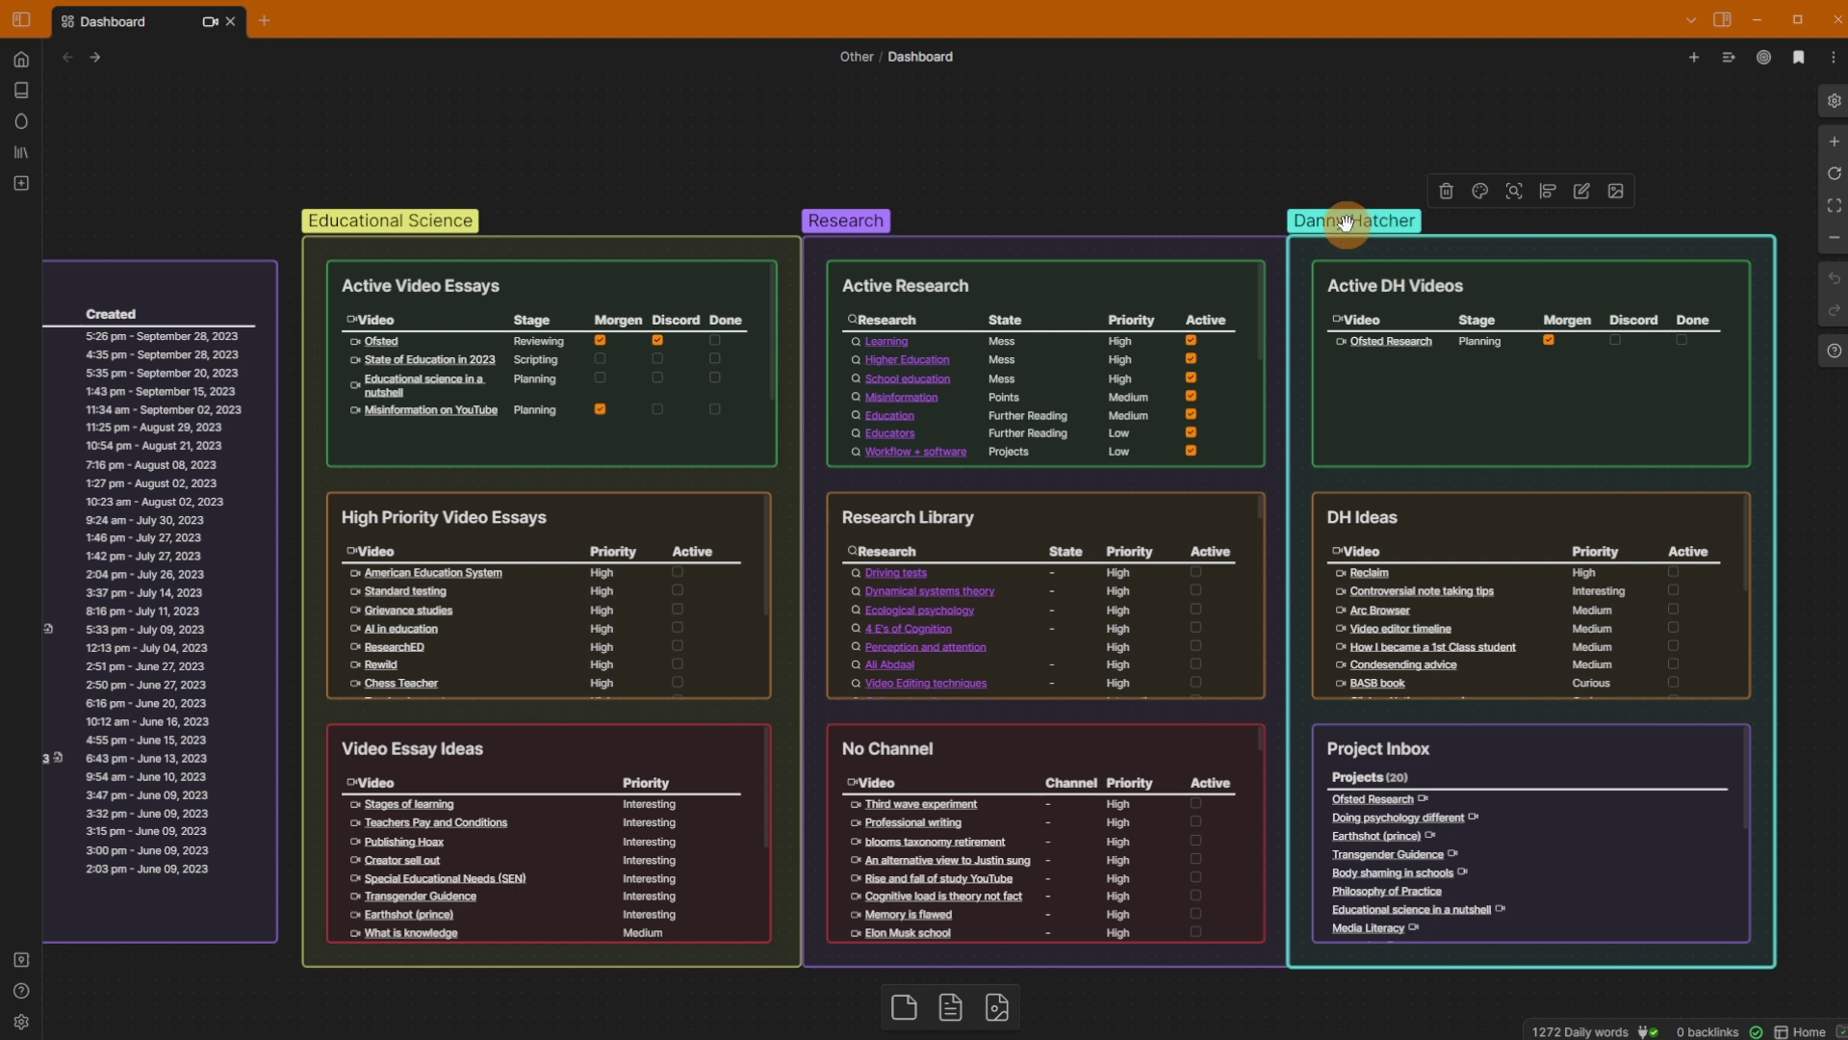
click(416, 210)
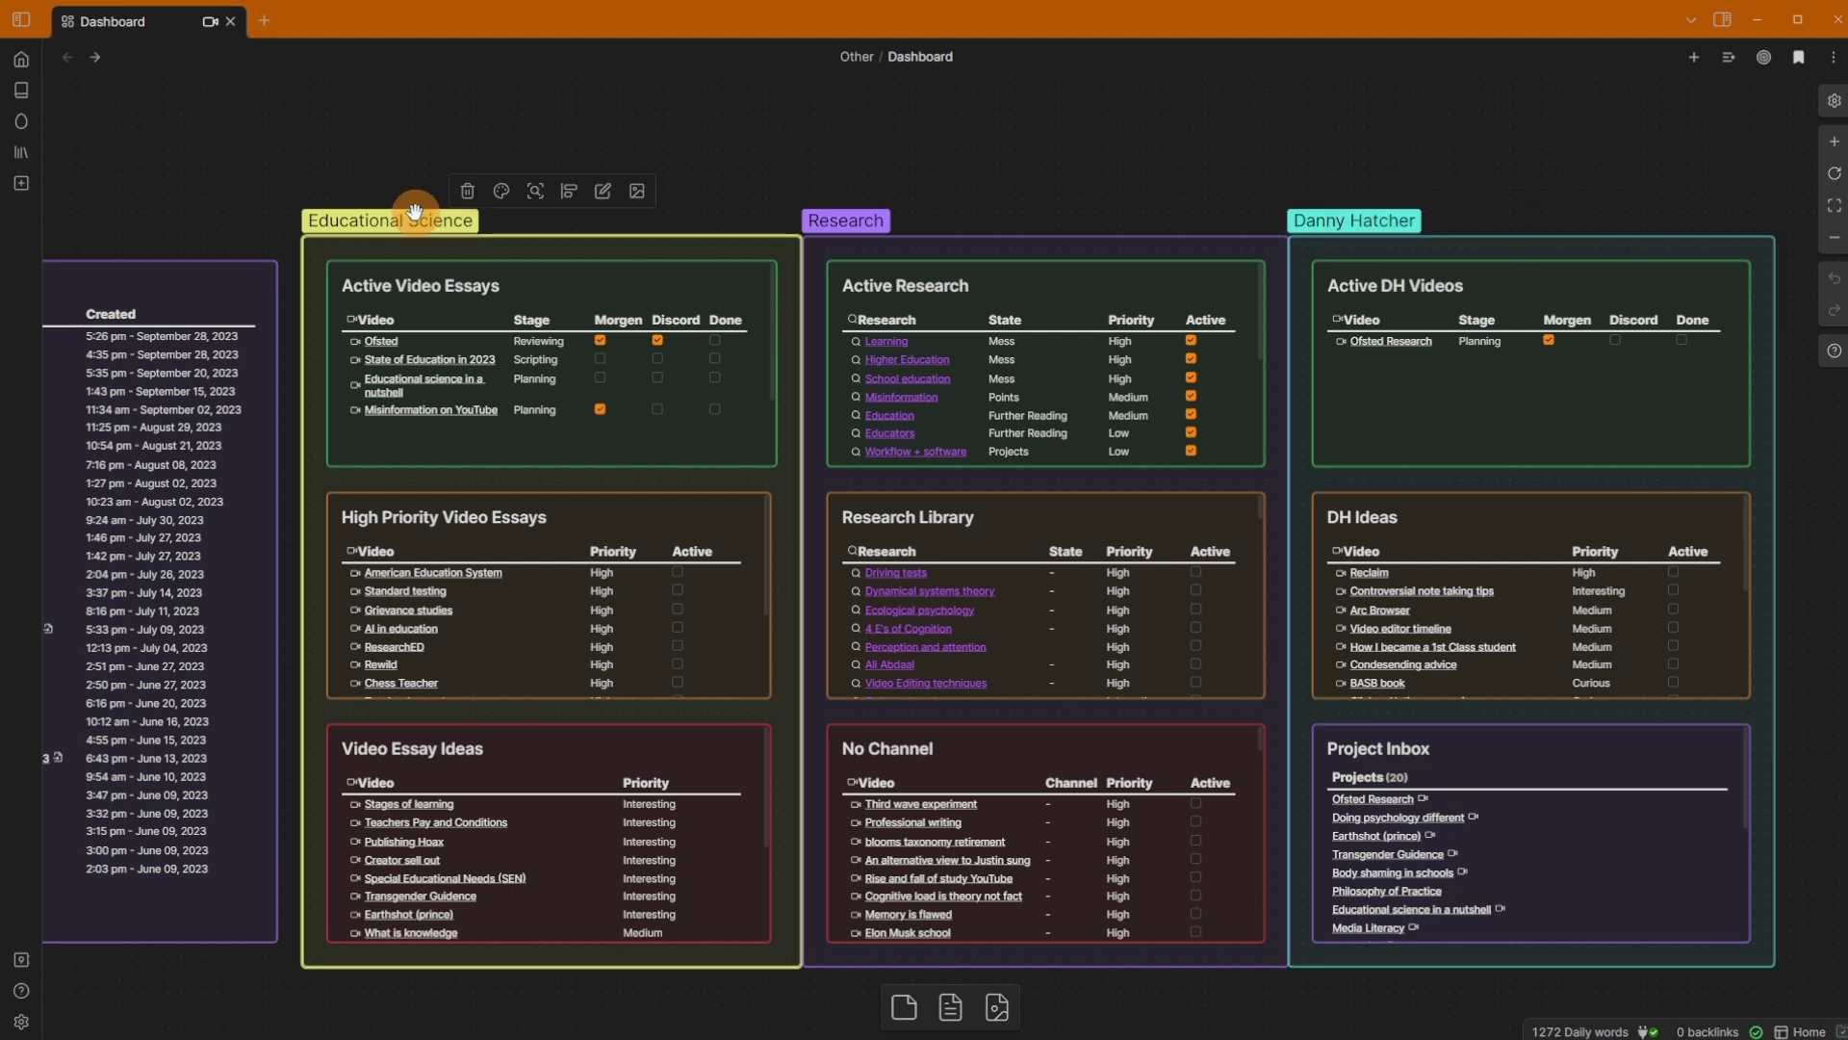
click(390, 304)
click(416, 559)
click(438, 804)
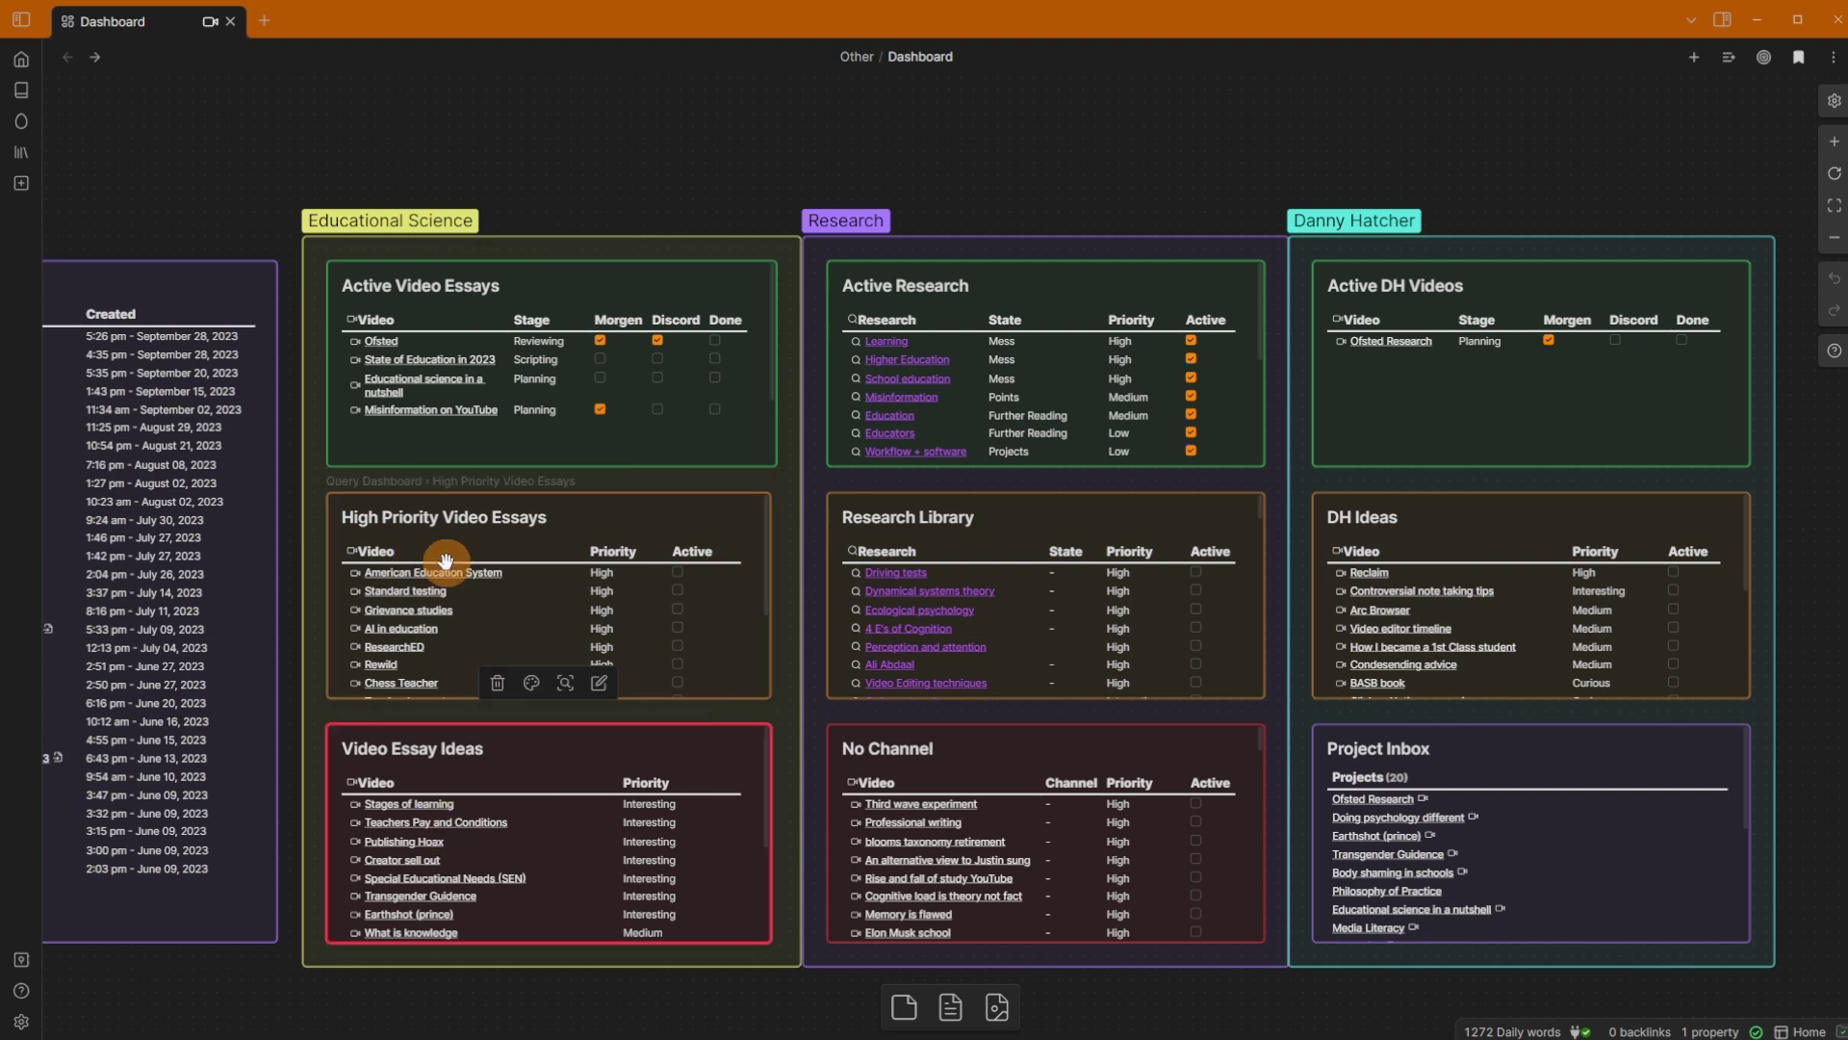
click(395, 168)
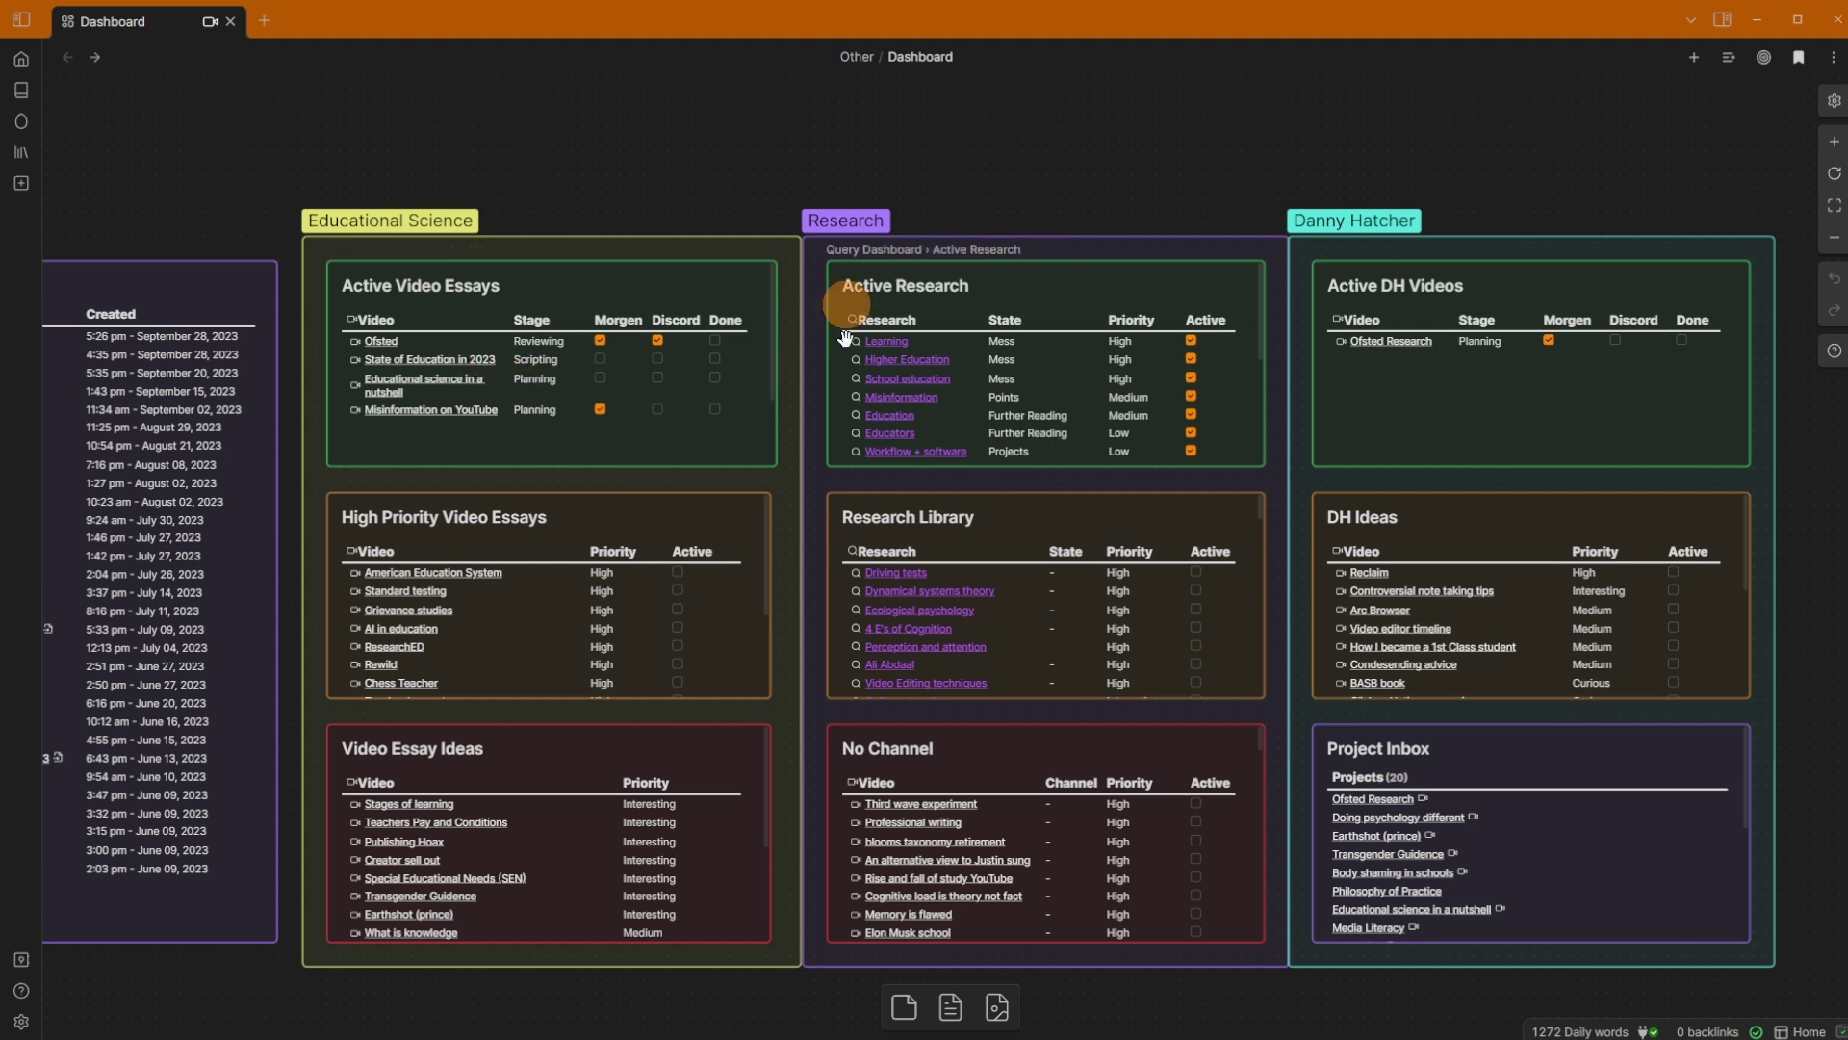
Step: Select the Active Research and Research Library cards, then open the School education note
scroll(996, 690, up, 3)
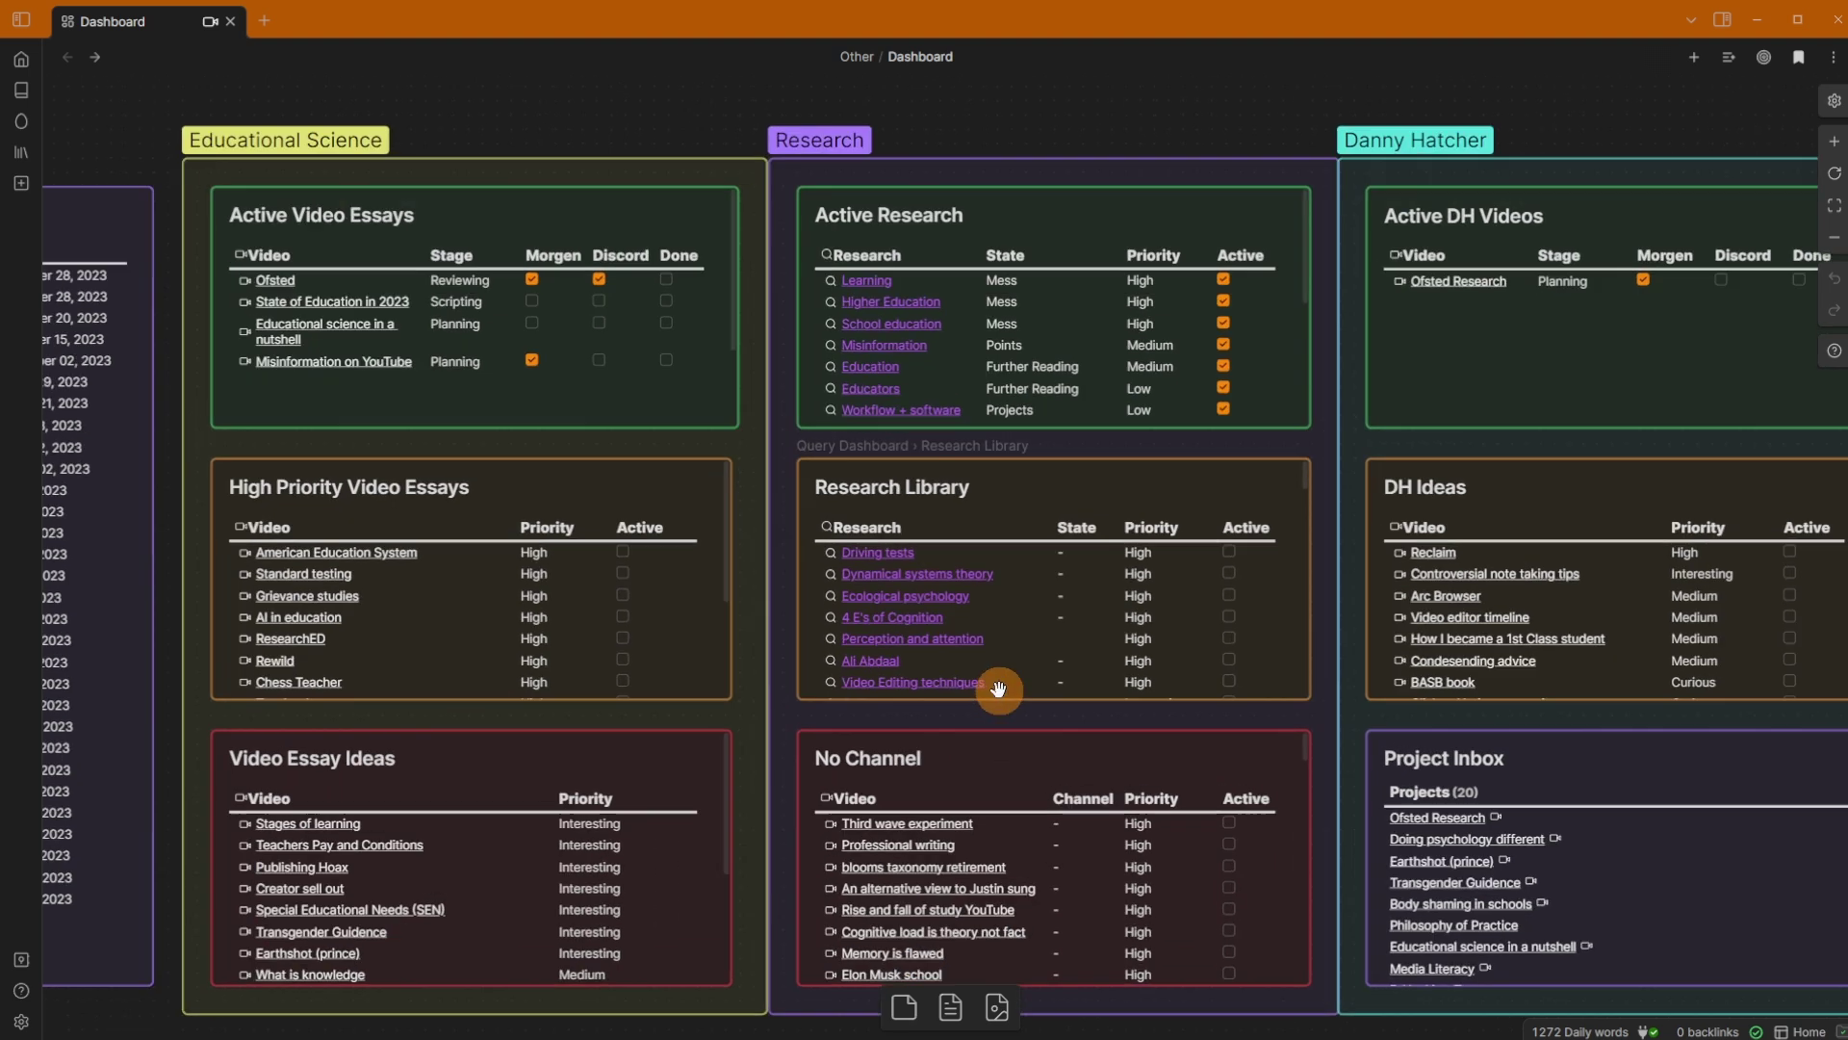
click(972, 278)
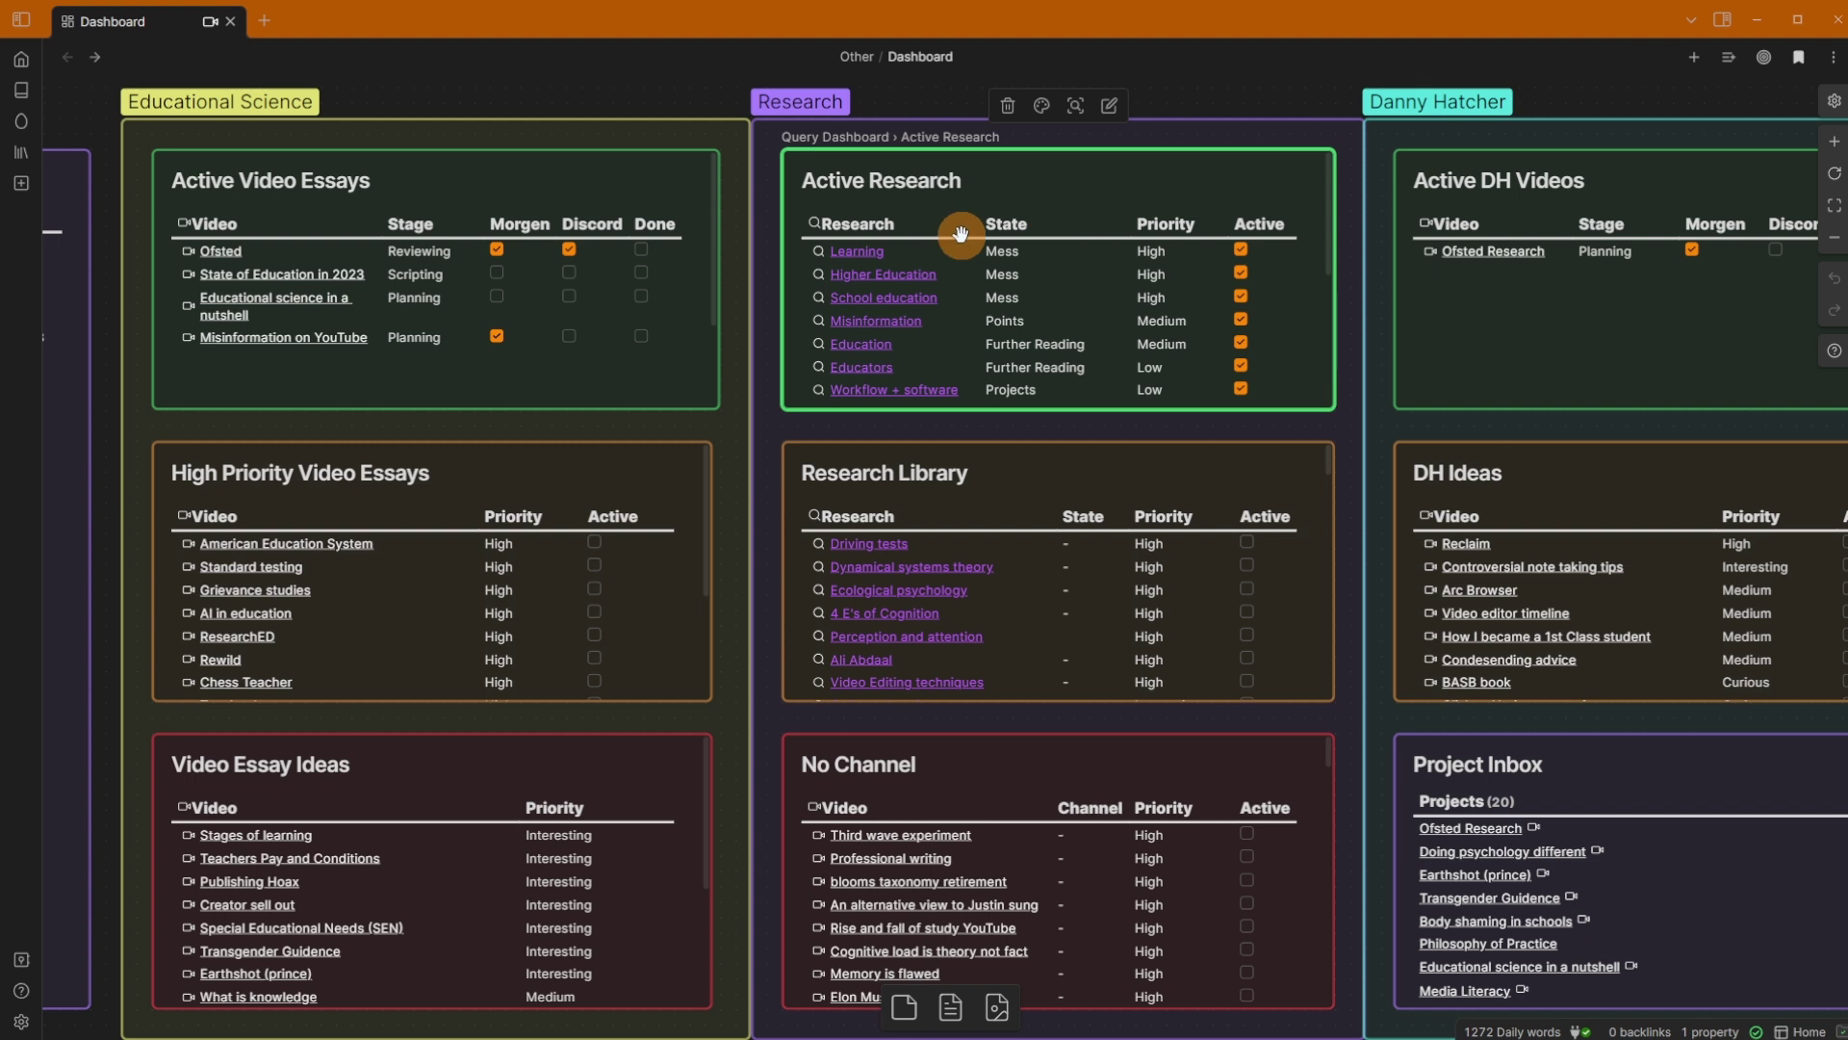
click(1136, 568)
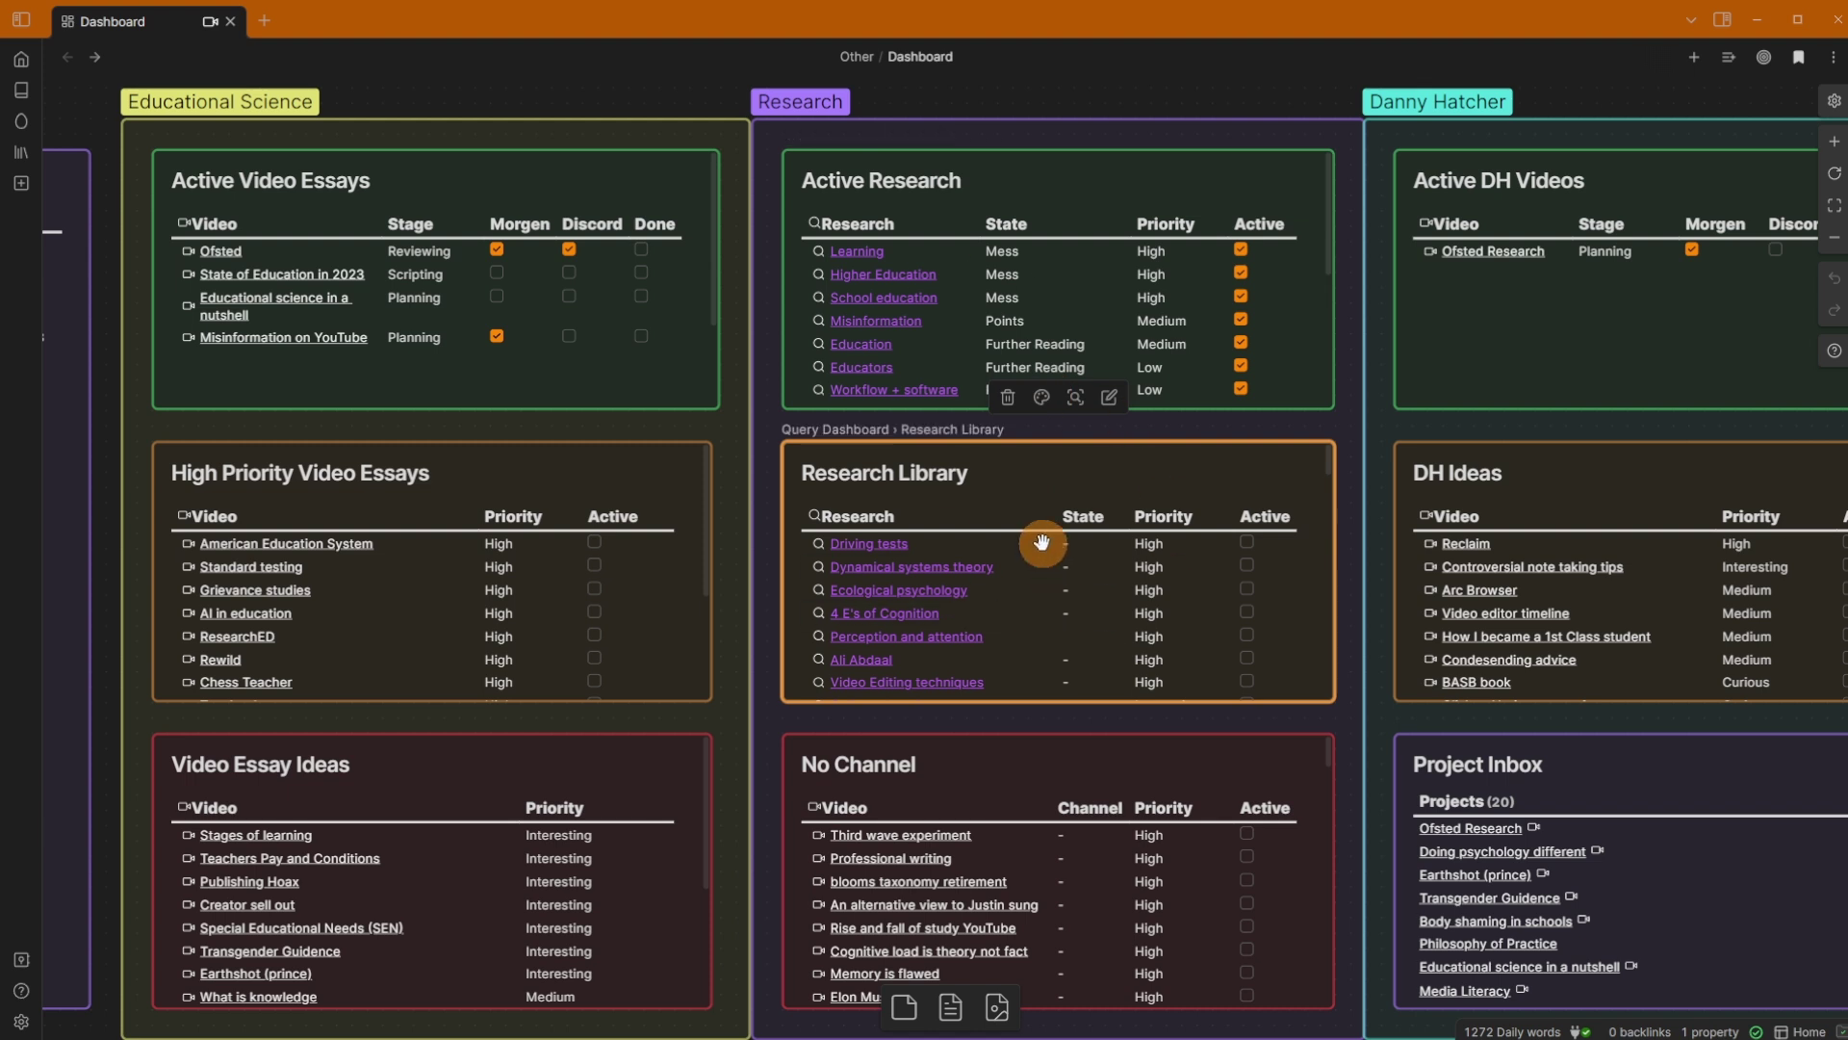
click(1111, 89)
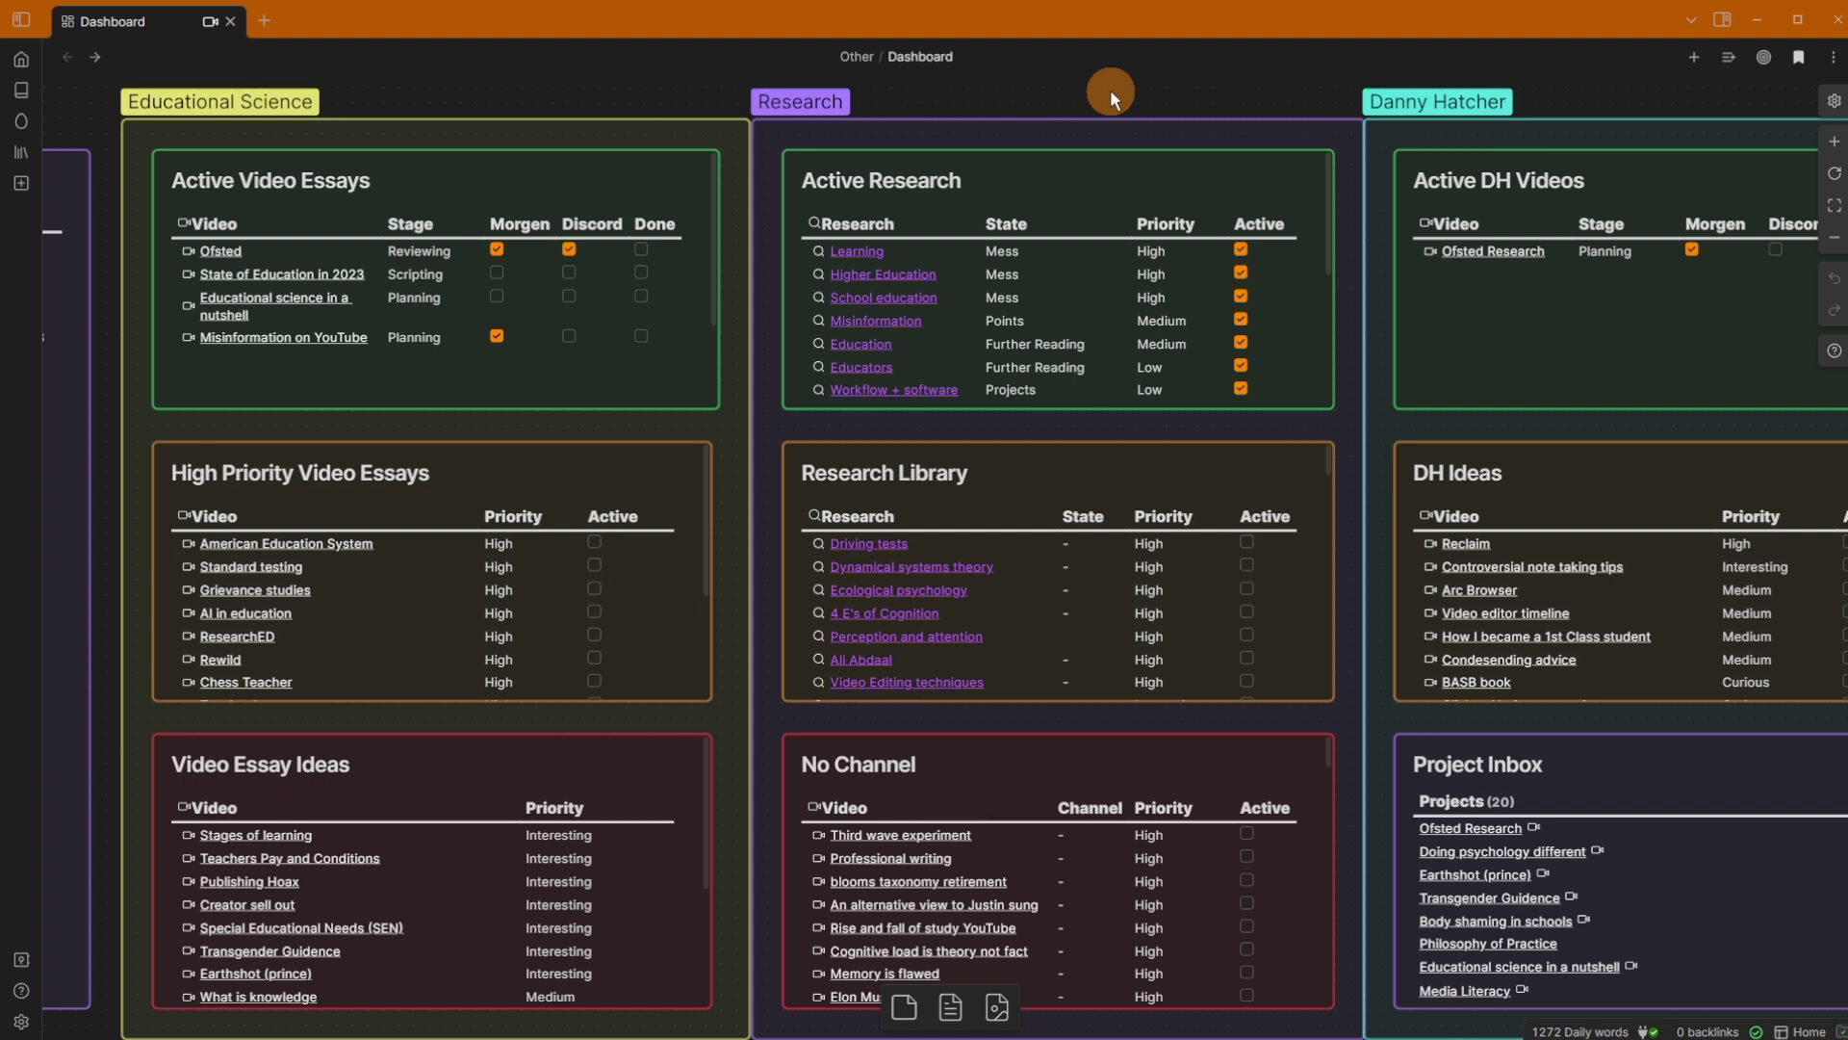
click(927, 303)
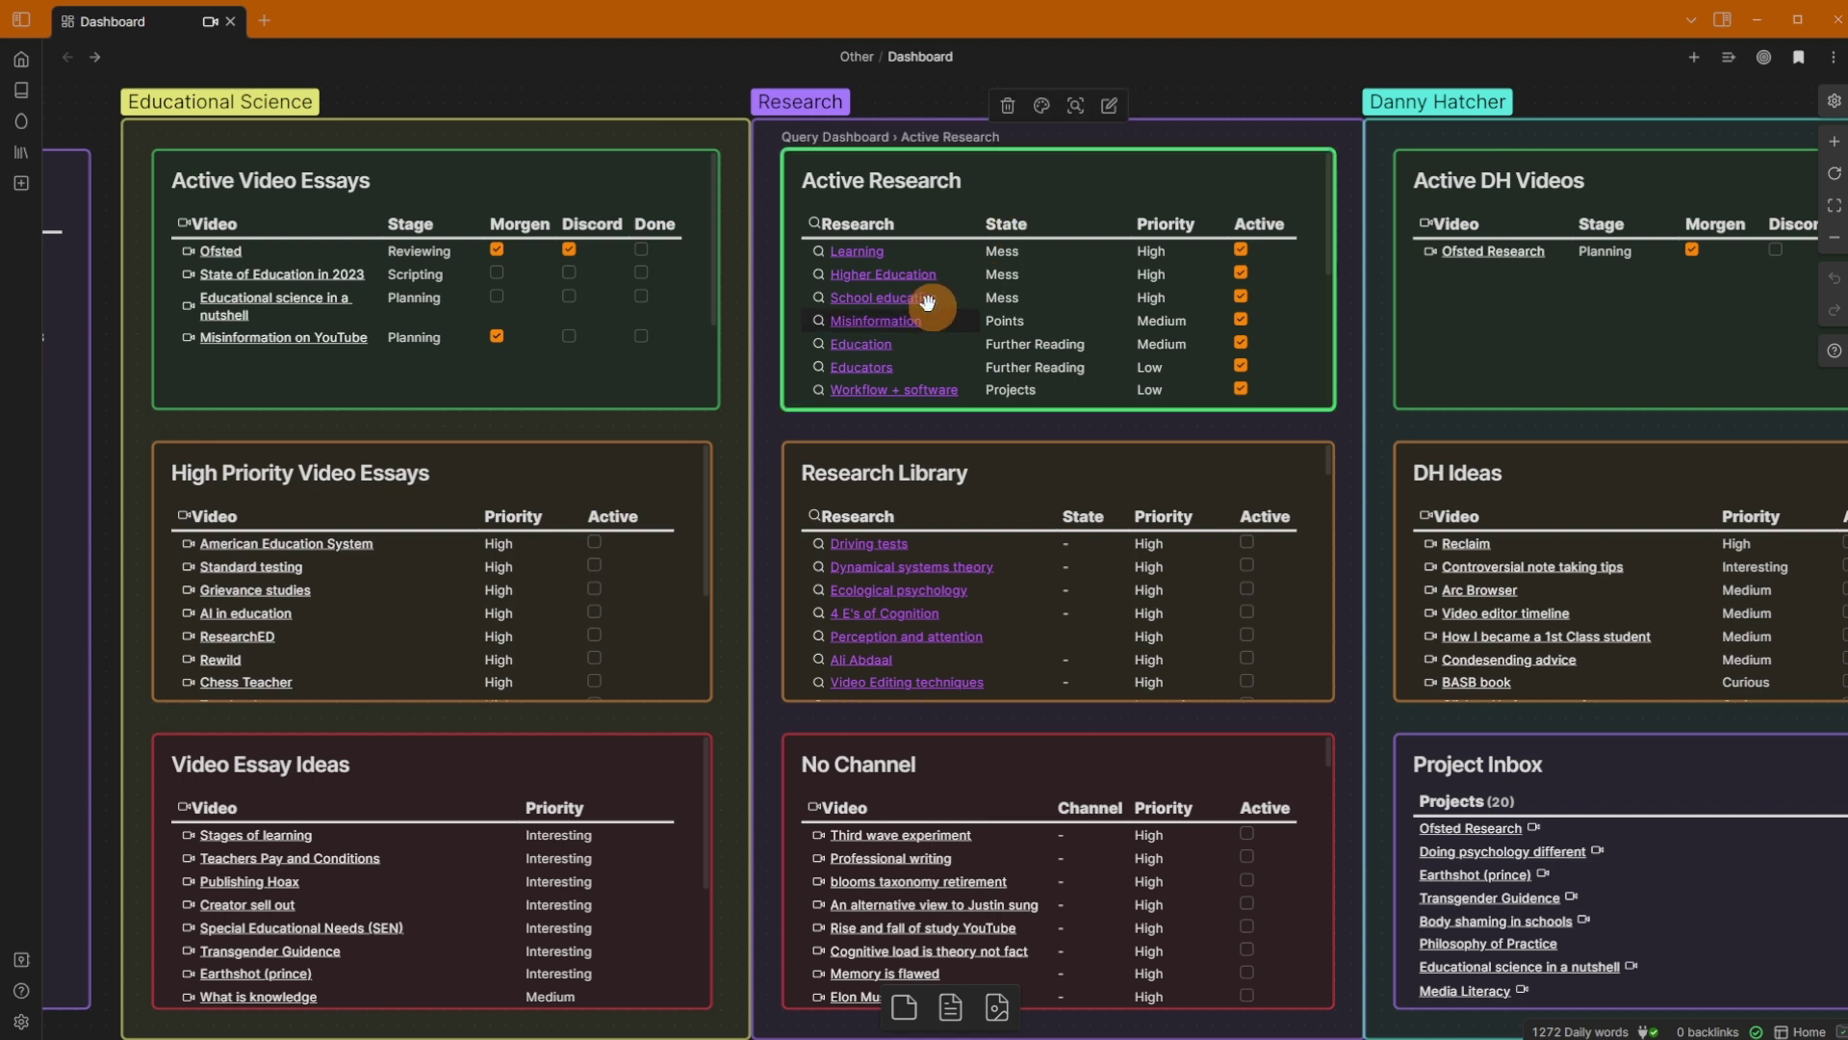
click(866, 300)
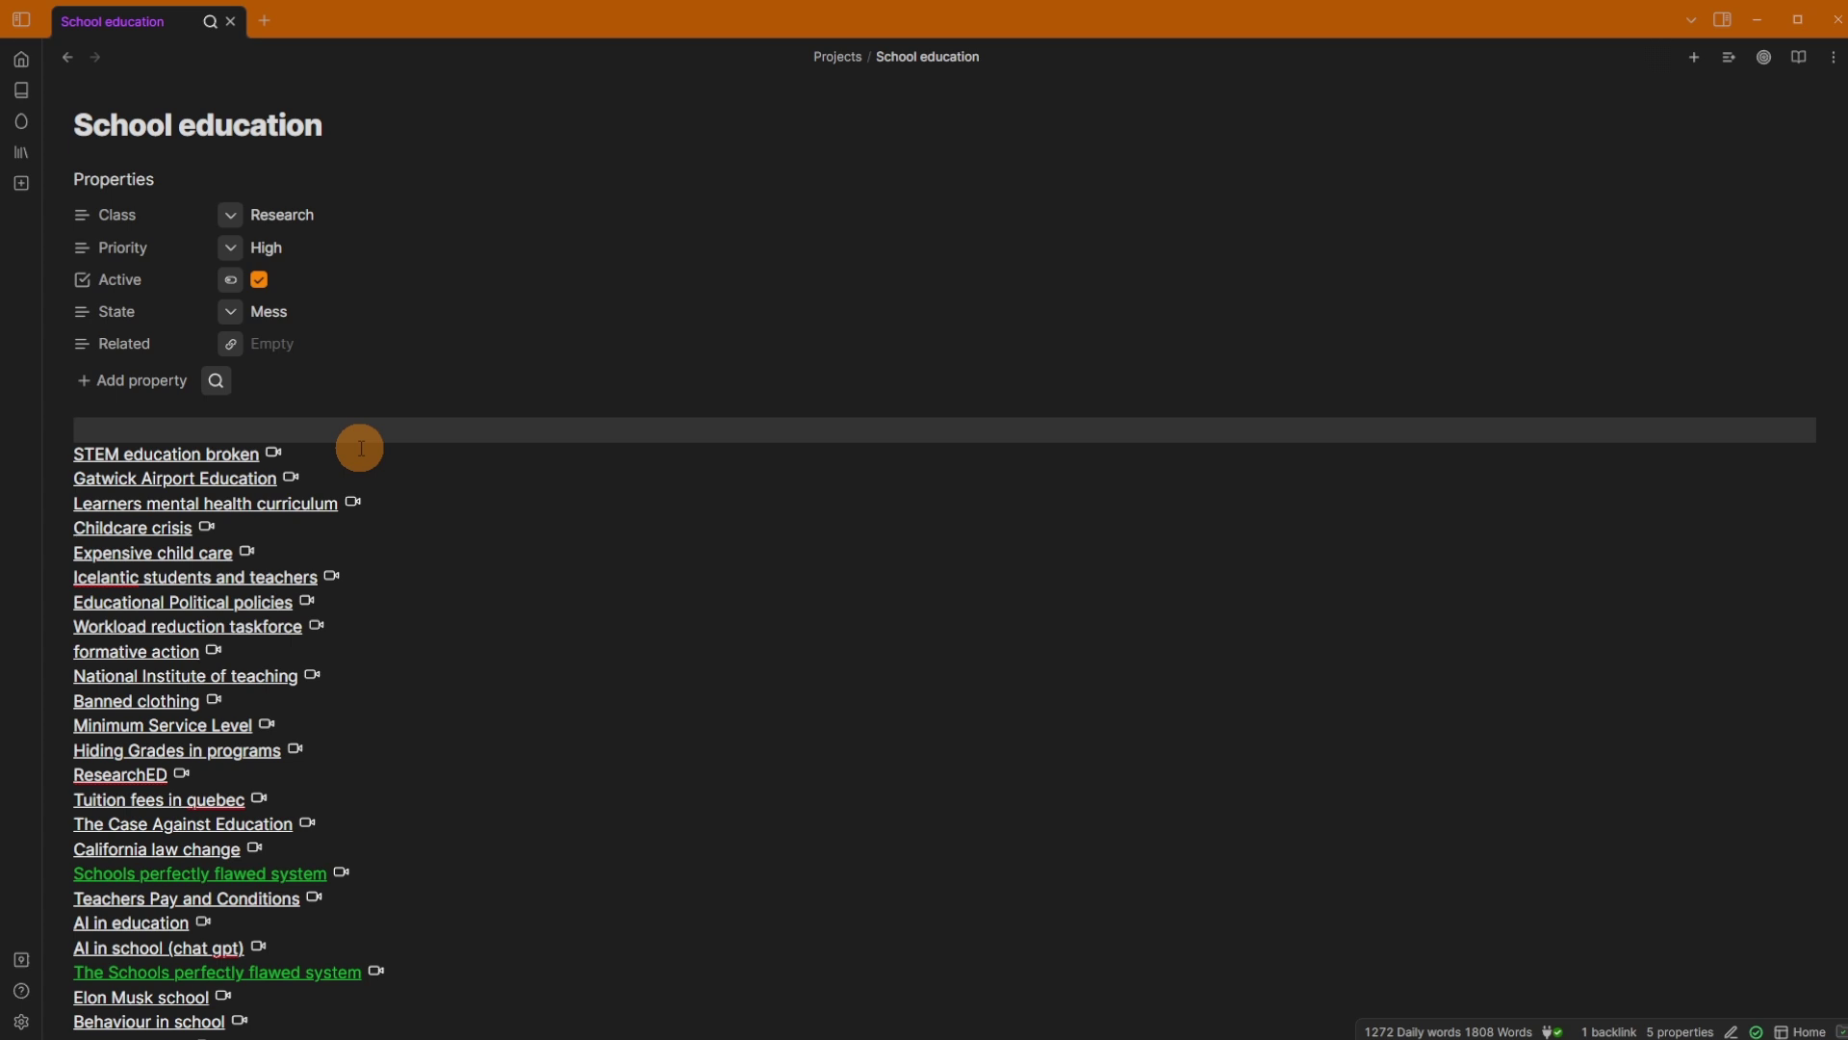
Step: Scroll over the School education note's properties and links, then go back to the Dashboard canvas
scroll(471, 515, down, 3)
scroll(470, 519, up, 3)
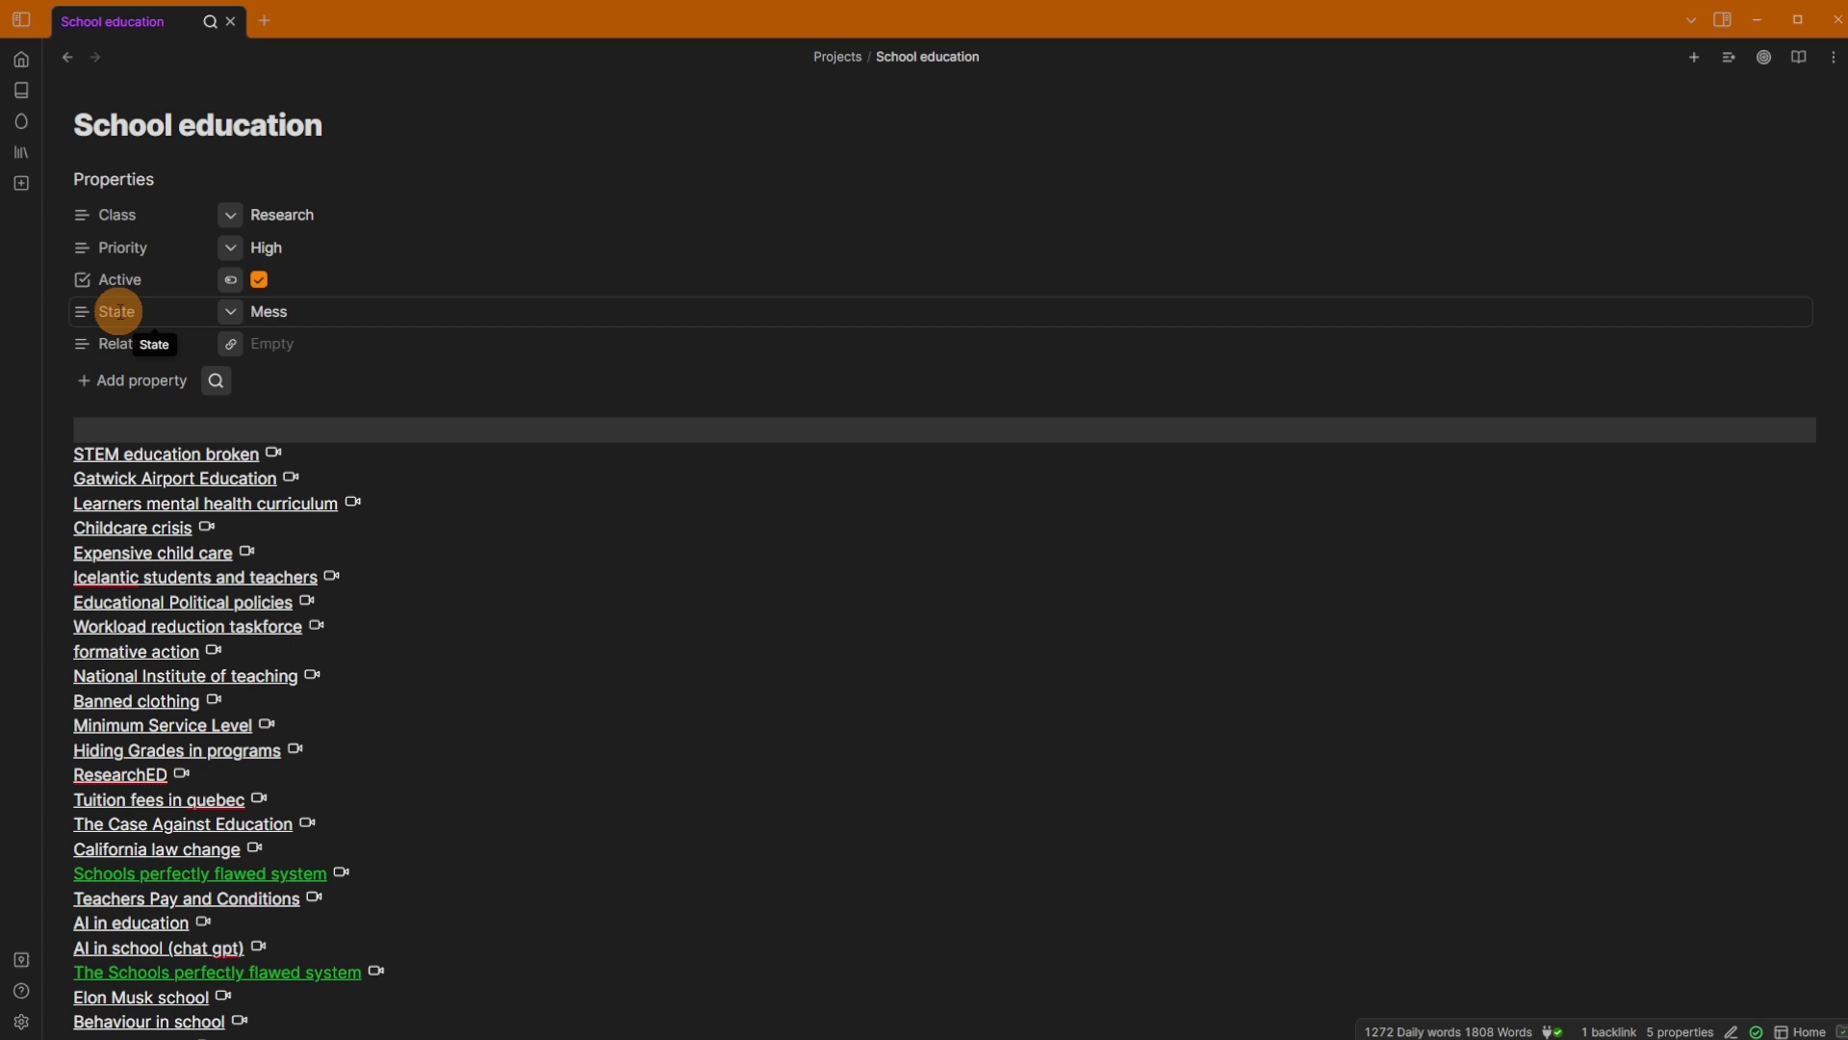
click(68, 58)
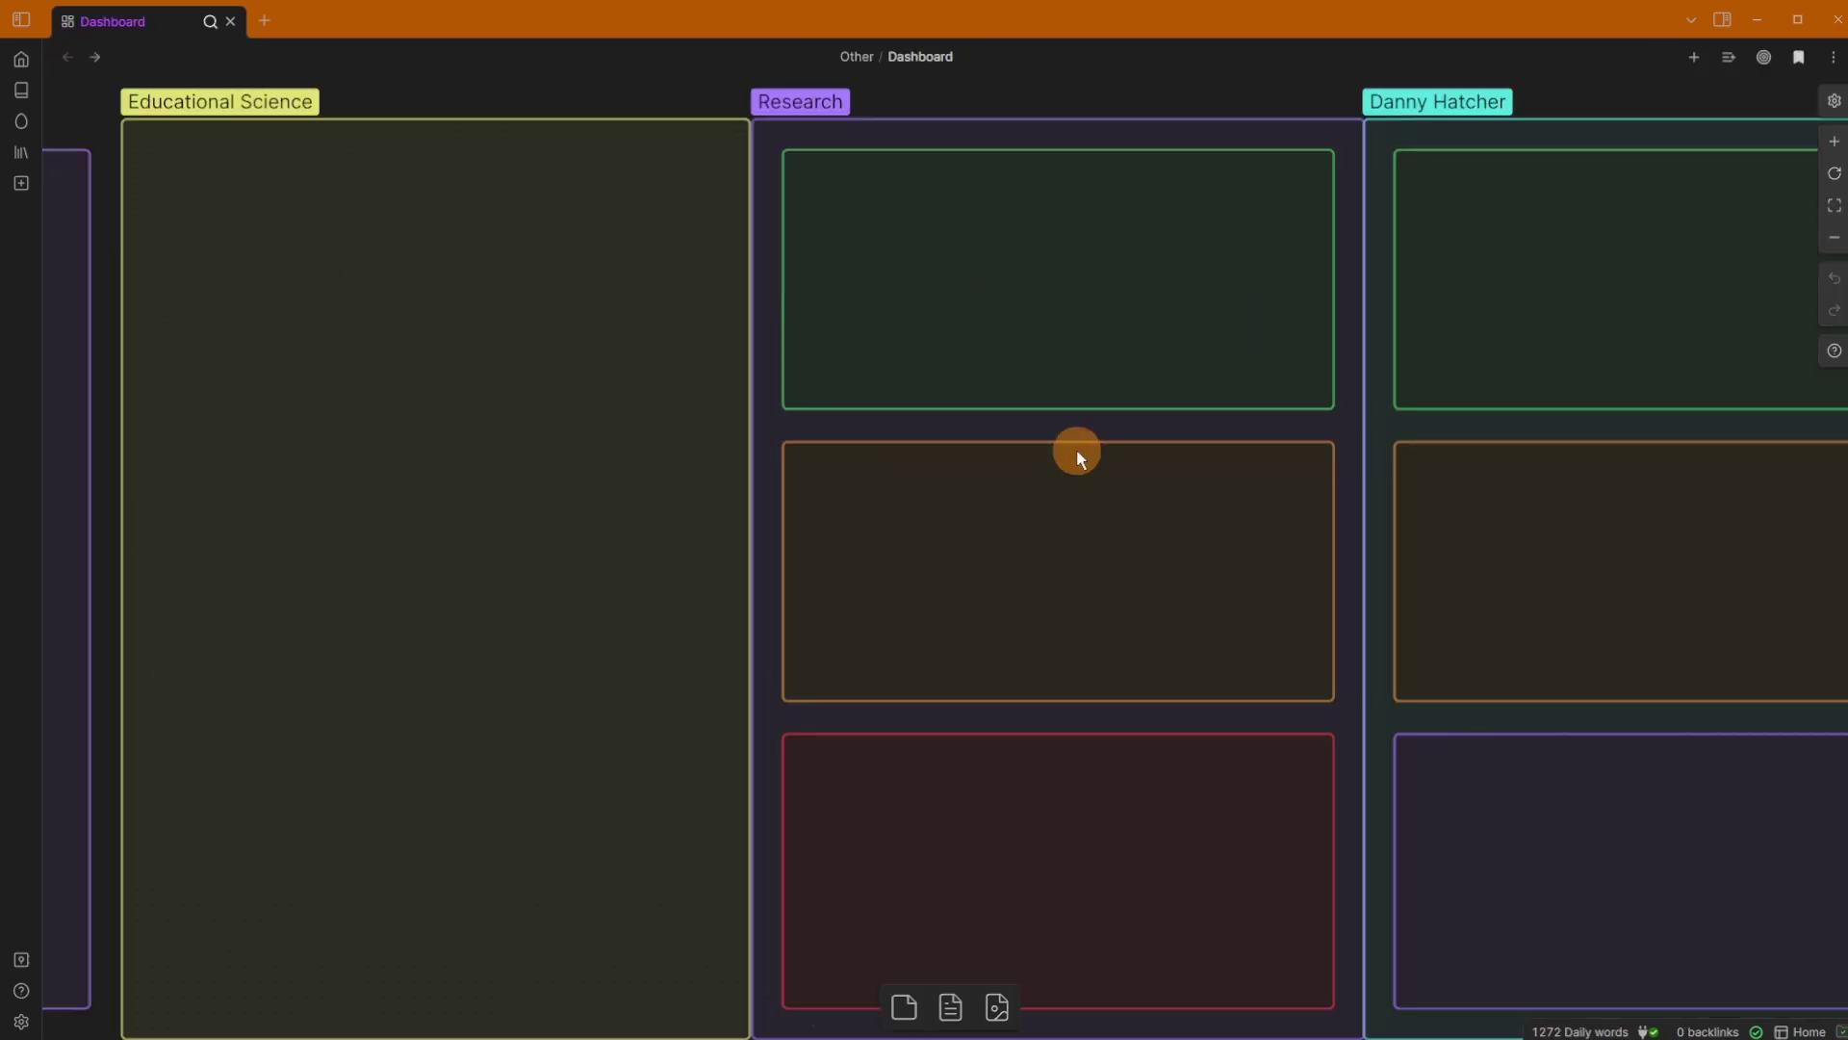
click(1021, 252)
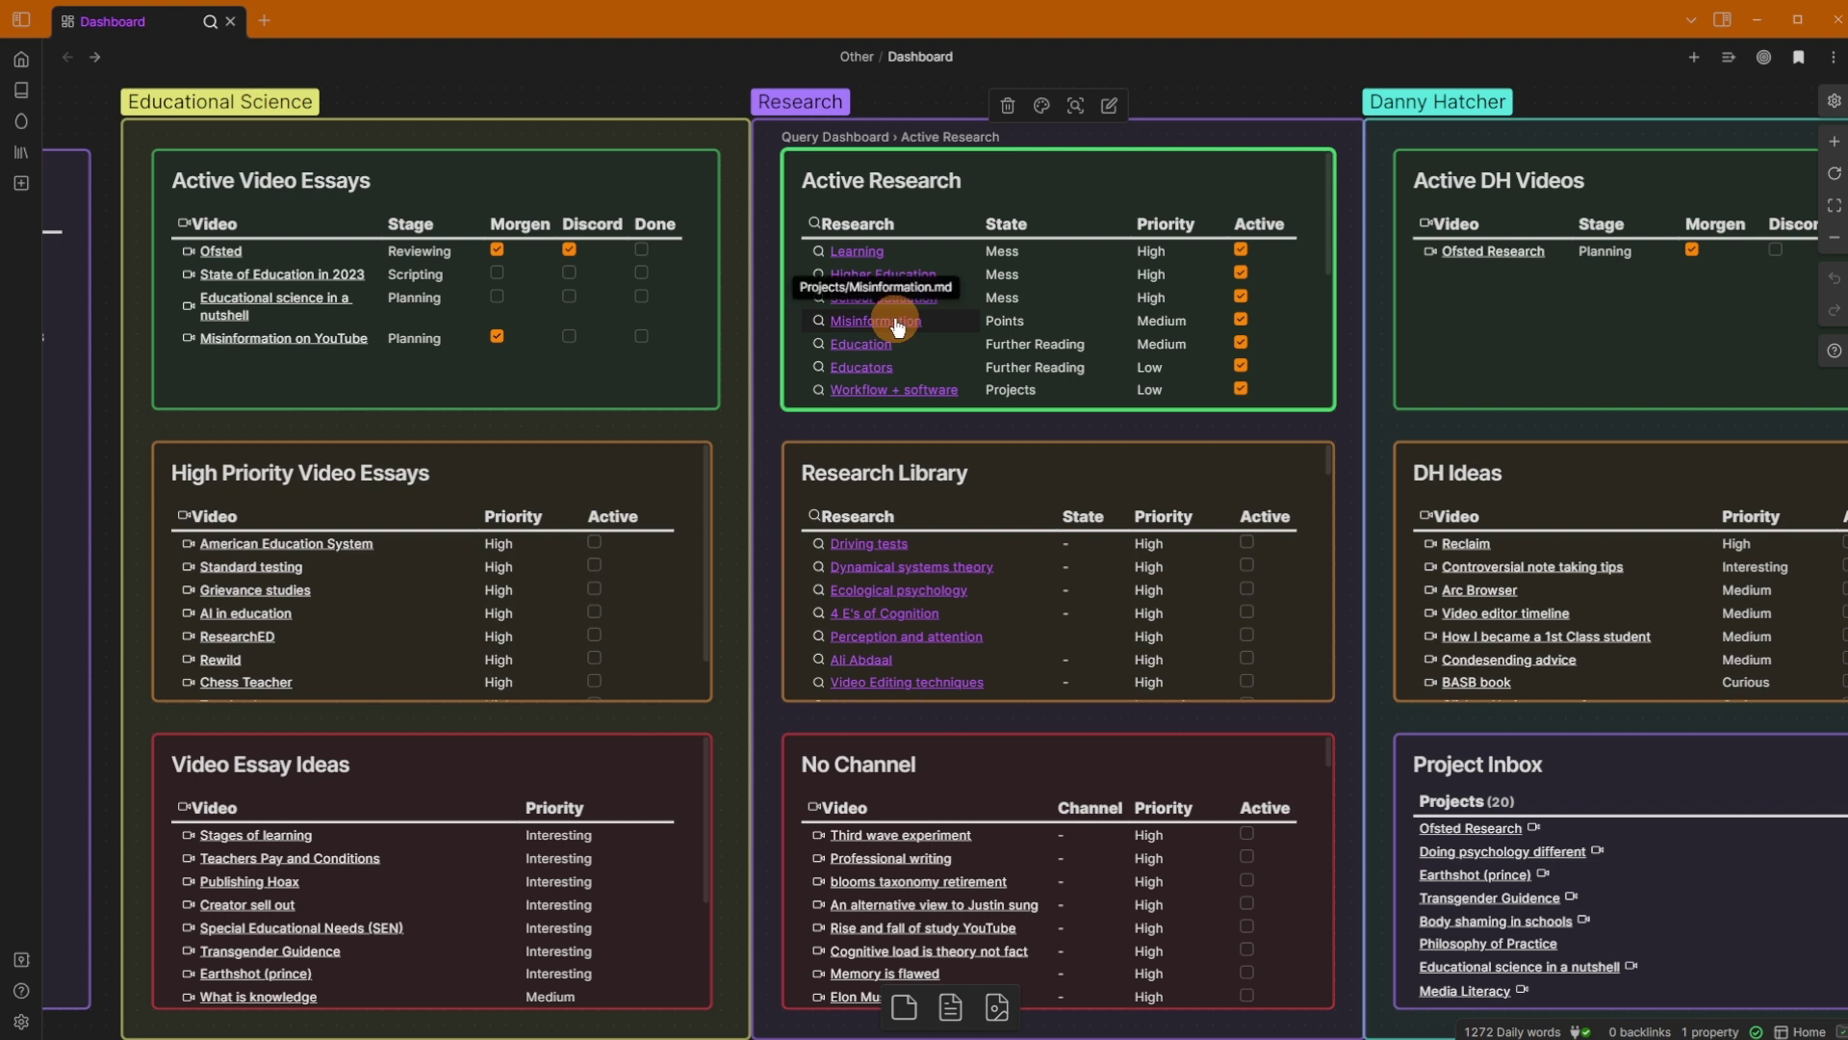
mouse_move(897, 327)
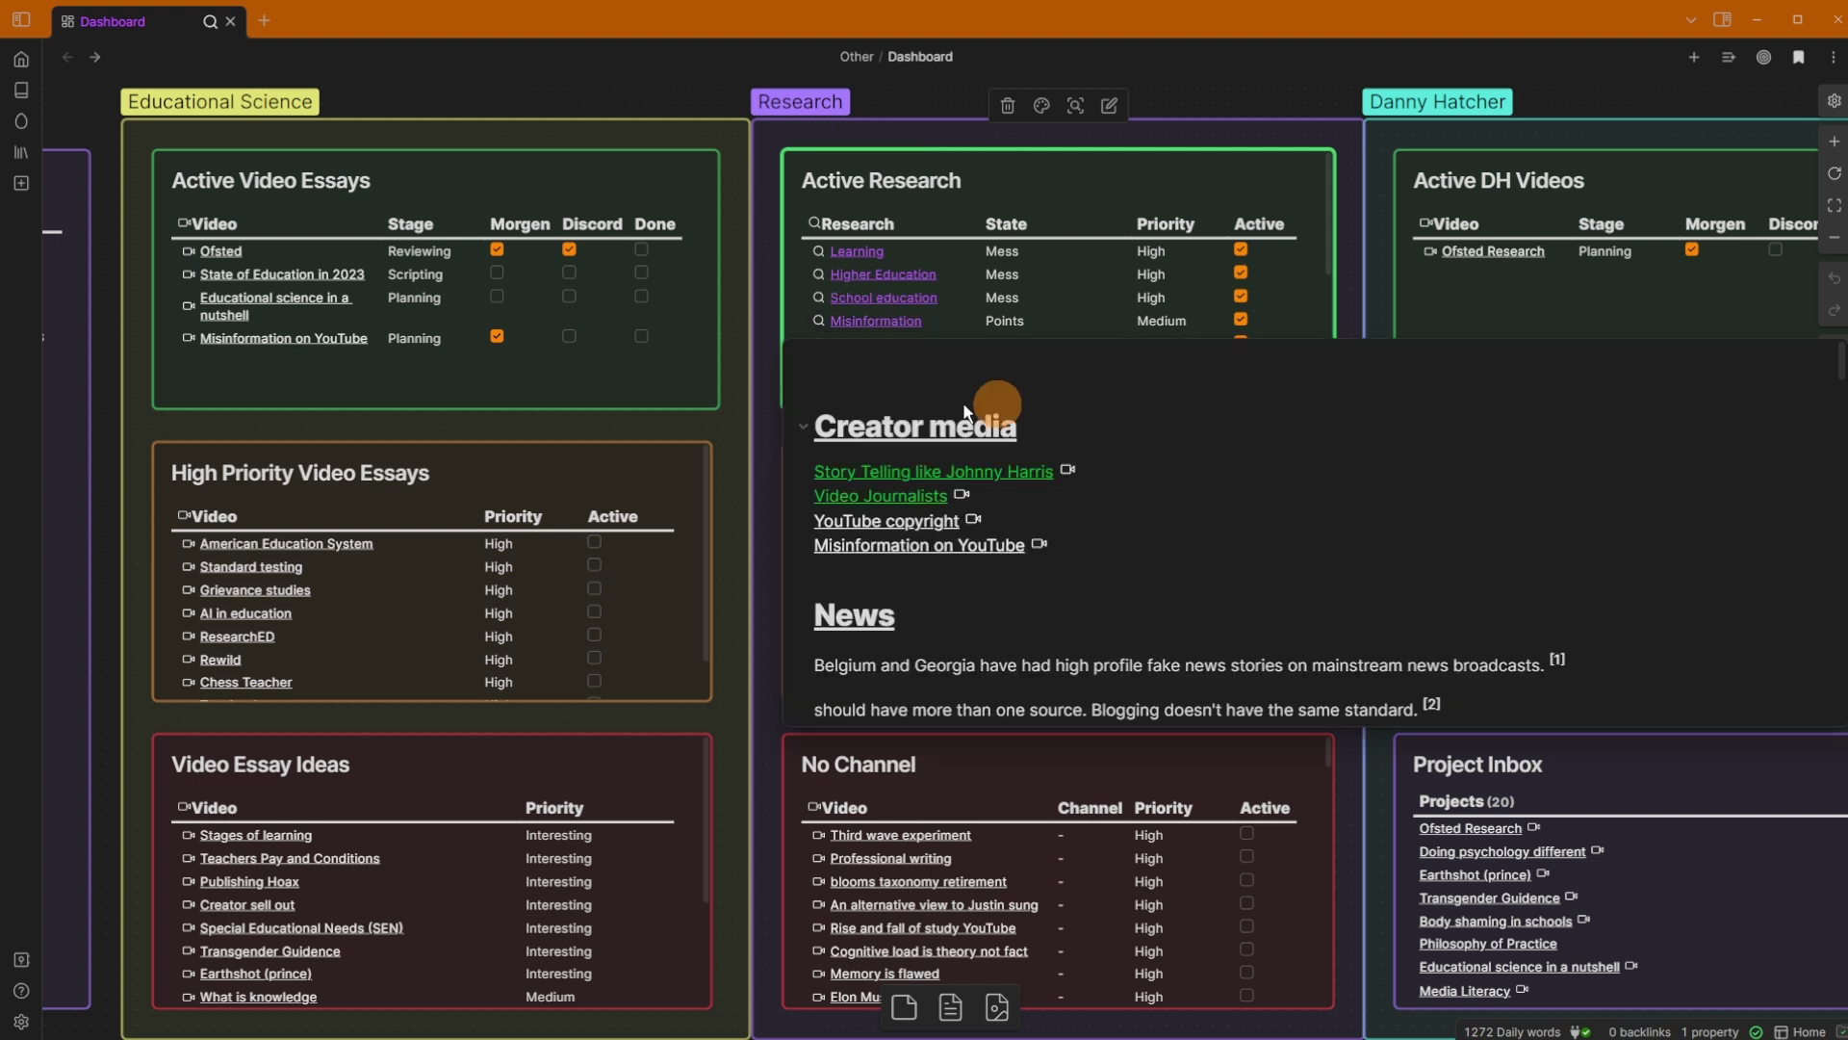
scroll(1045, 431, down, 3)
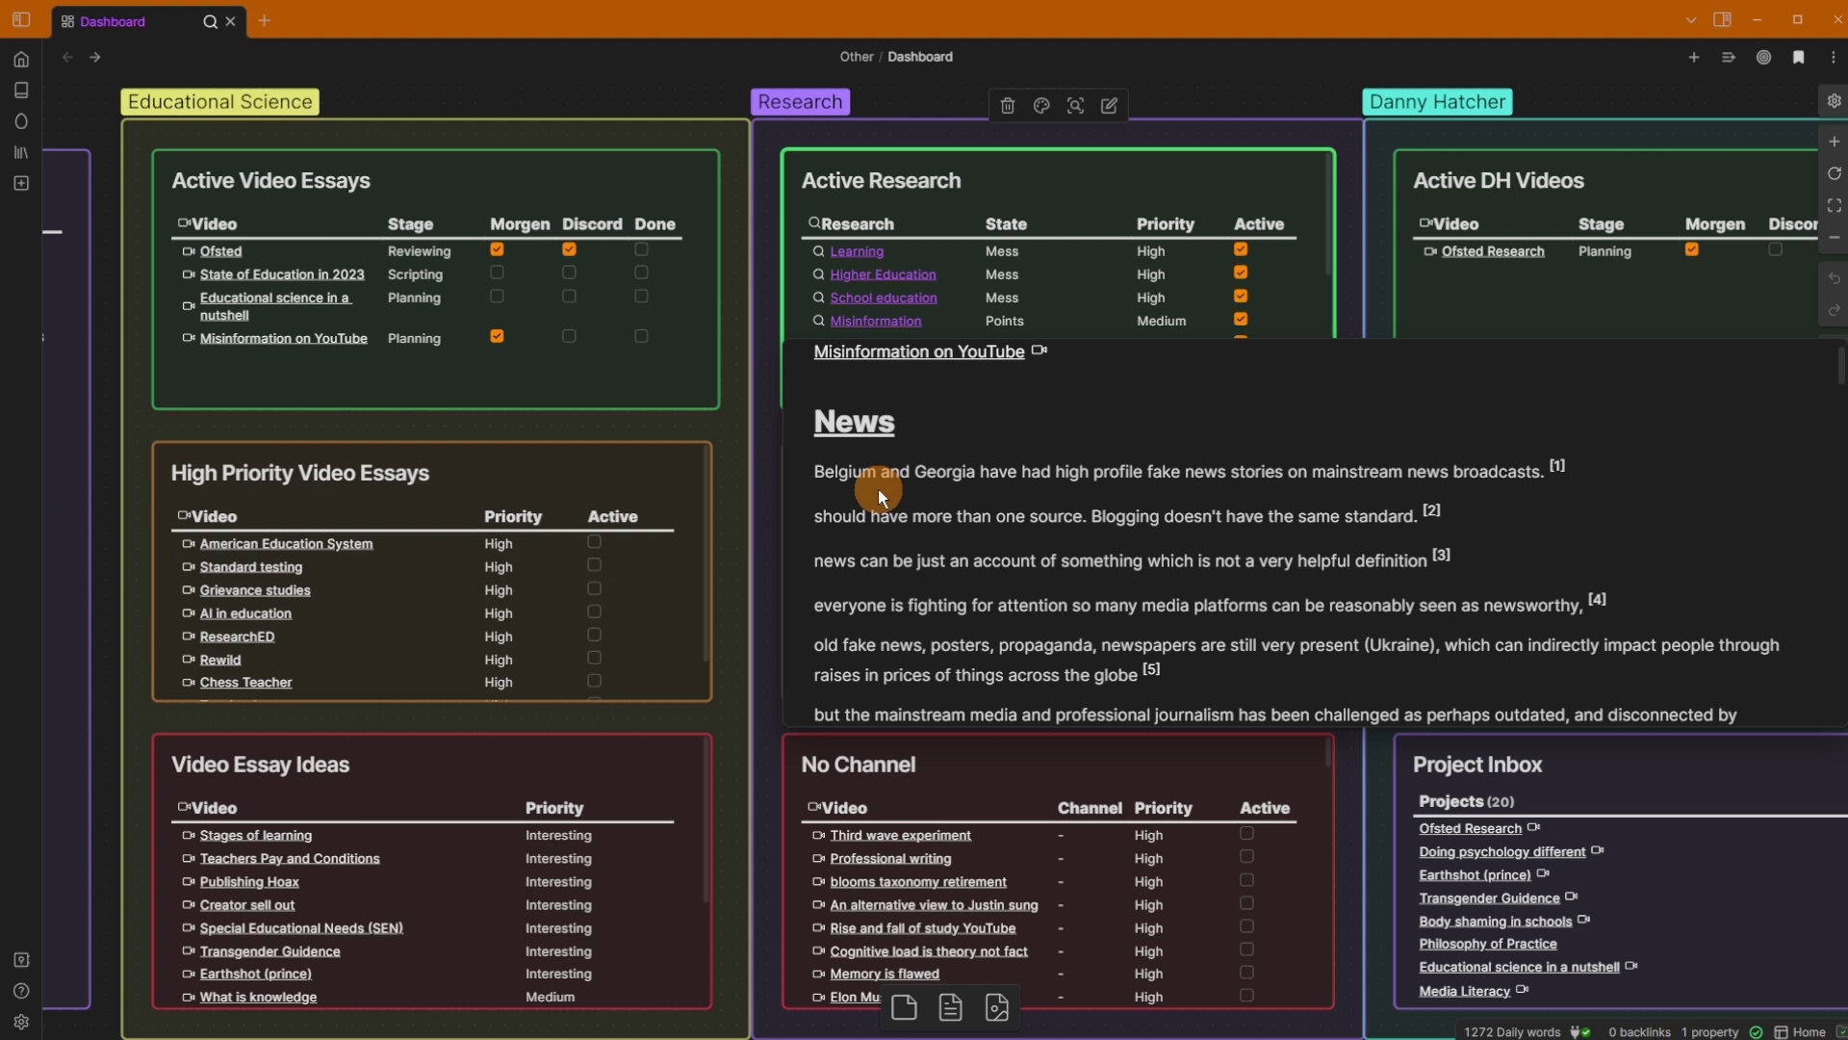
scroll(1149, 562, down, 10)
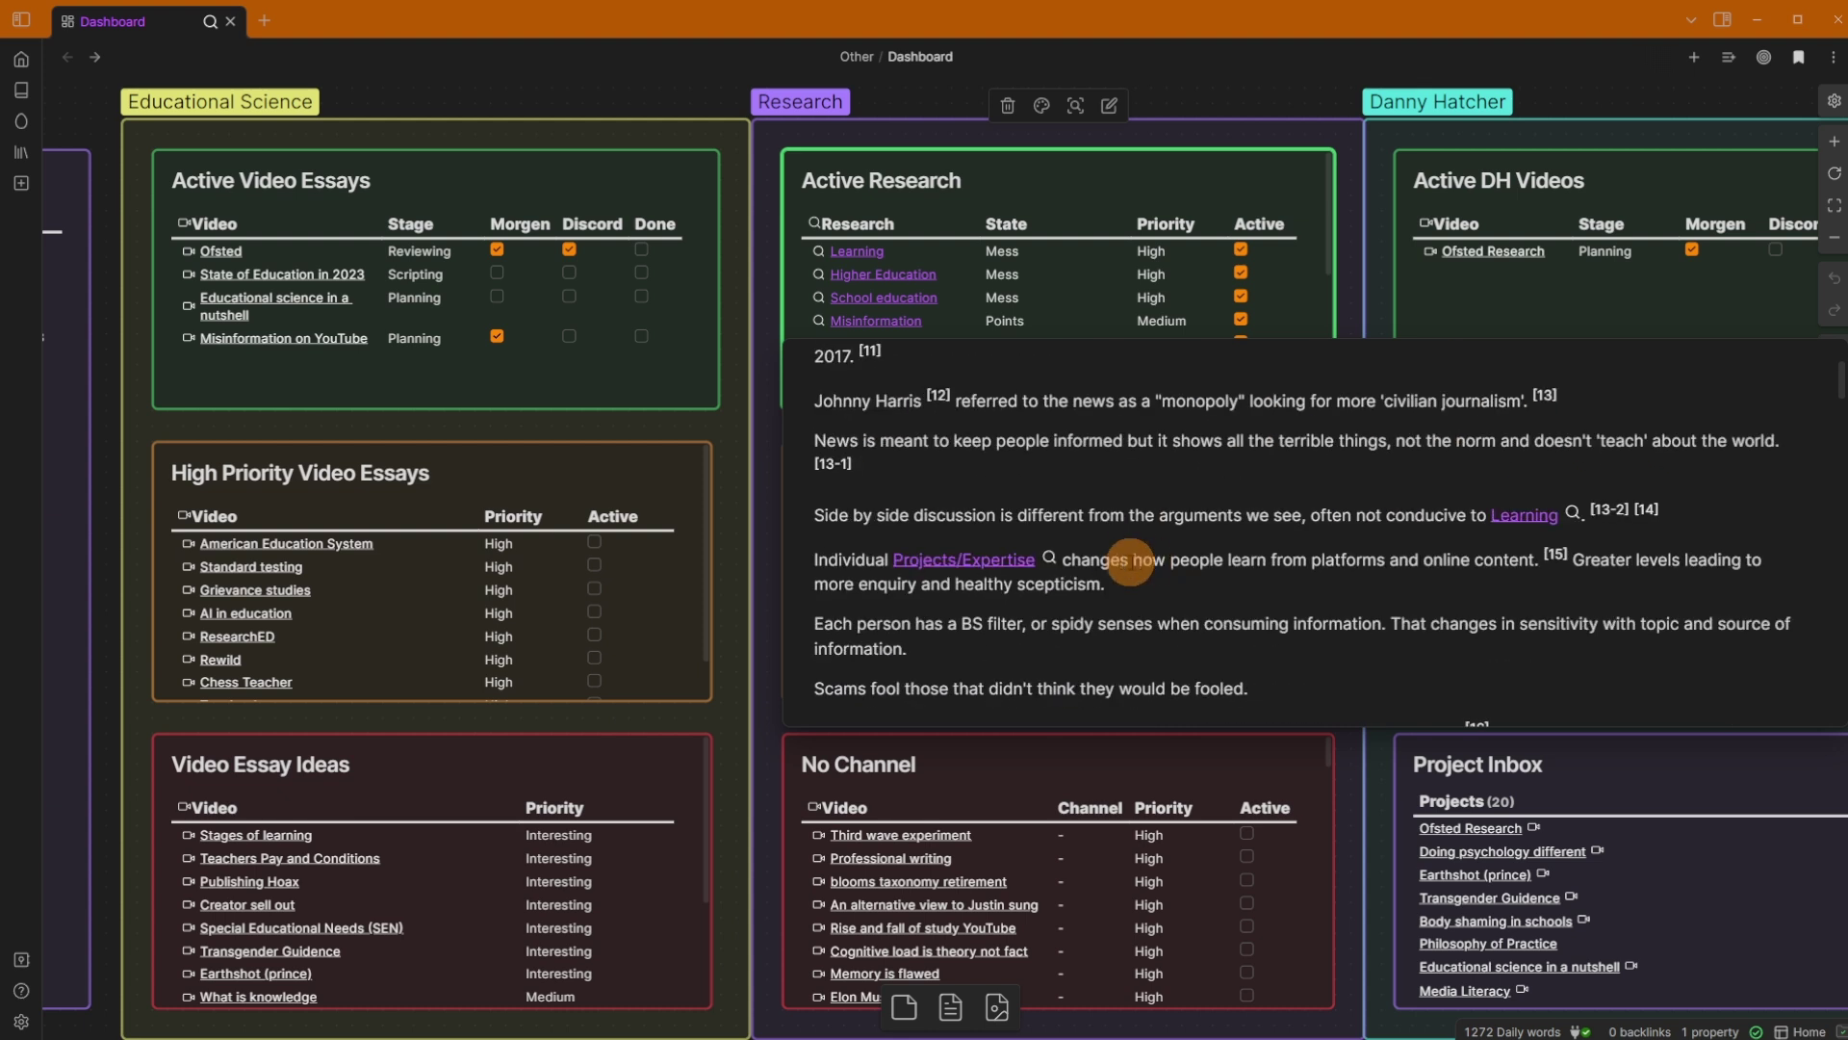
scroll(1162, 507, down, 10)
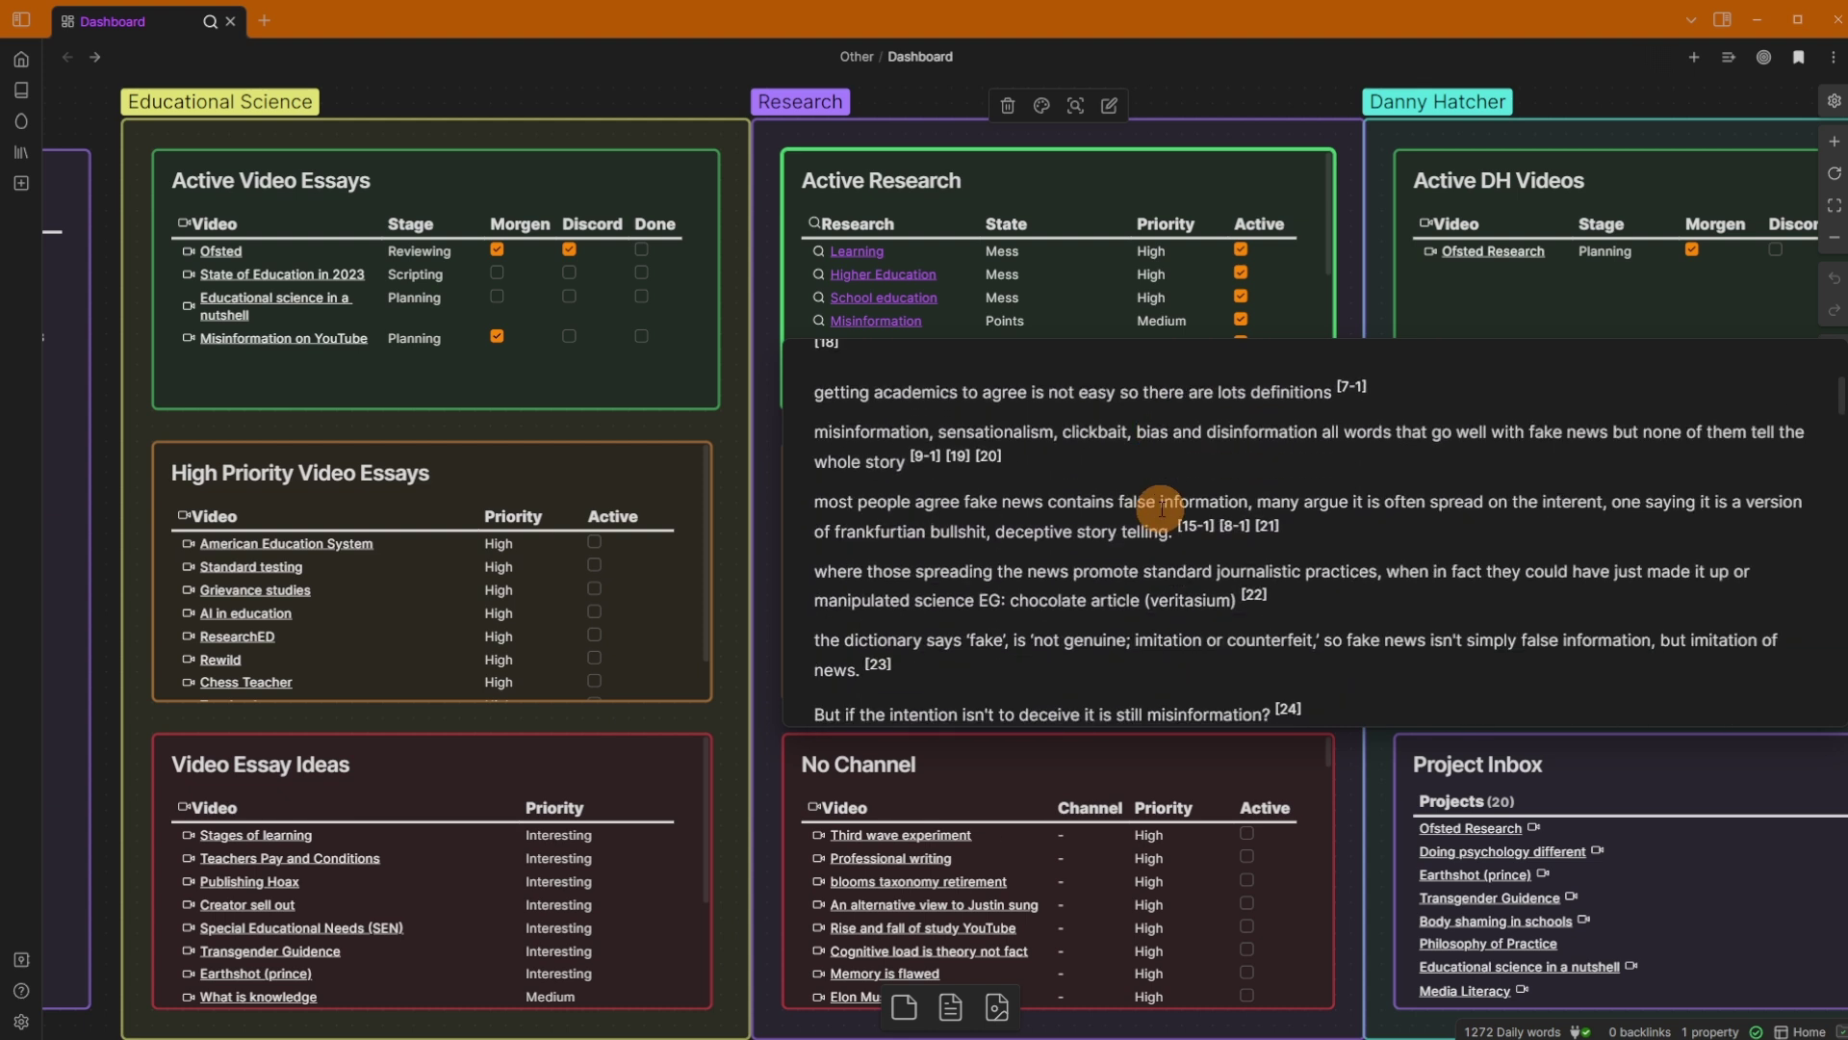
scroll(1100, 483, down, 5)
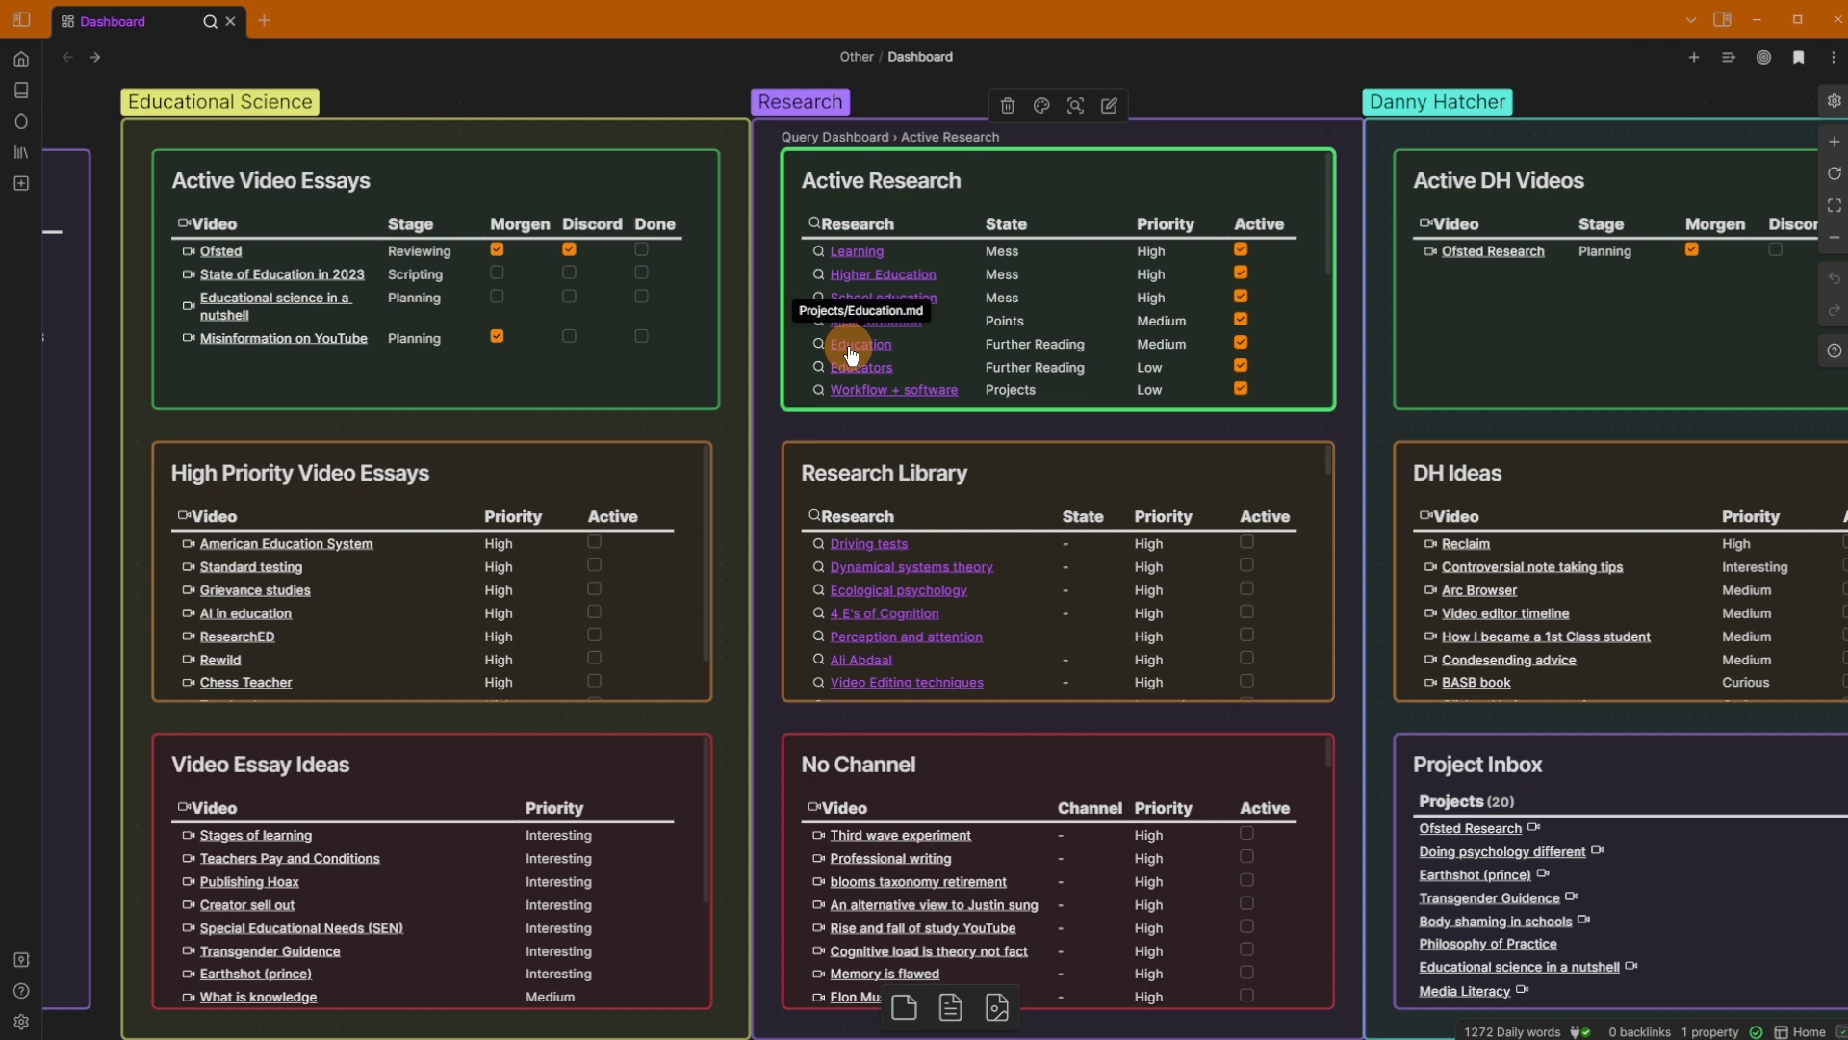
mouse_move(851, 355)
scroll(1250, 522, down, 2)
scroll(1249, 523, down, 15)
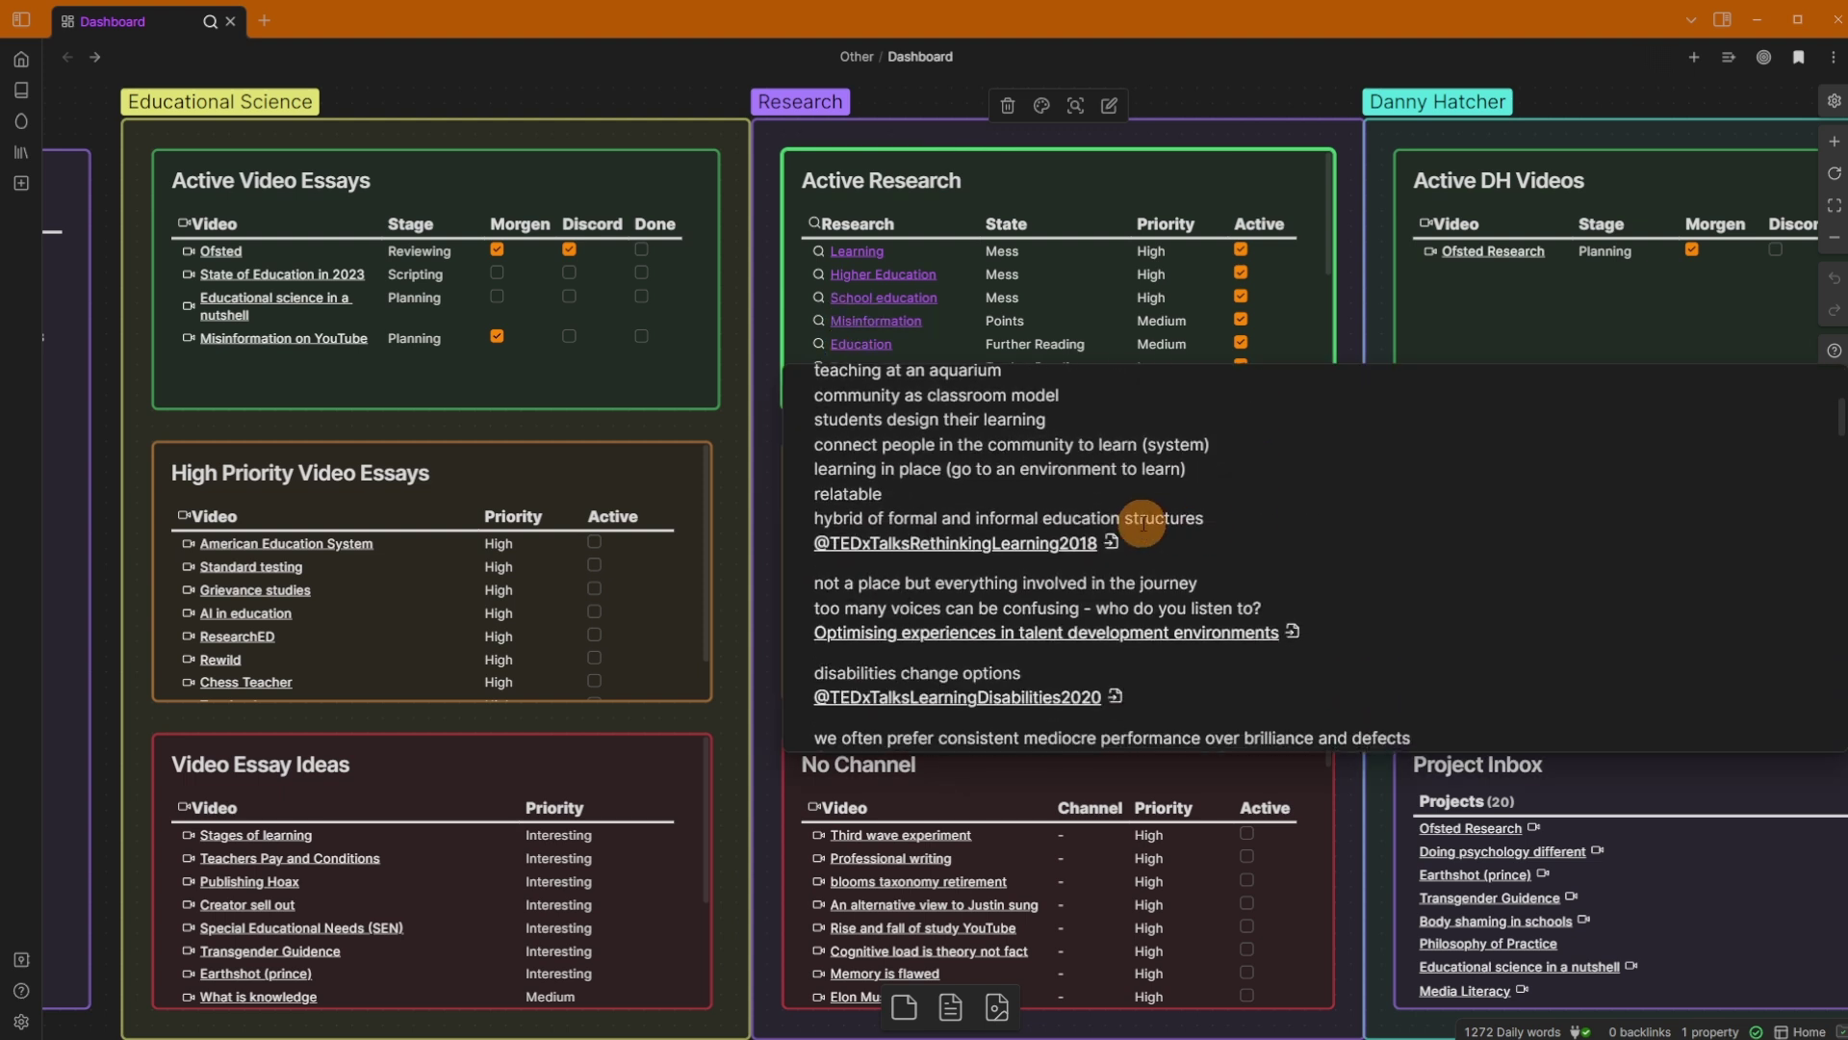
scroll(1142, 522, down, 10)
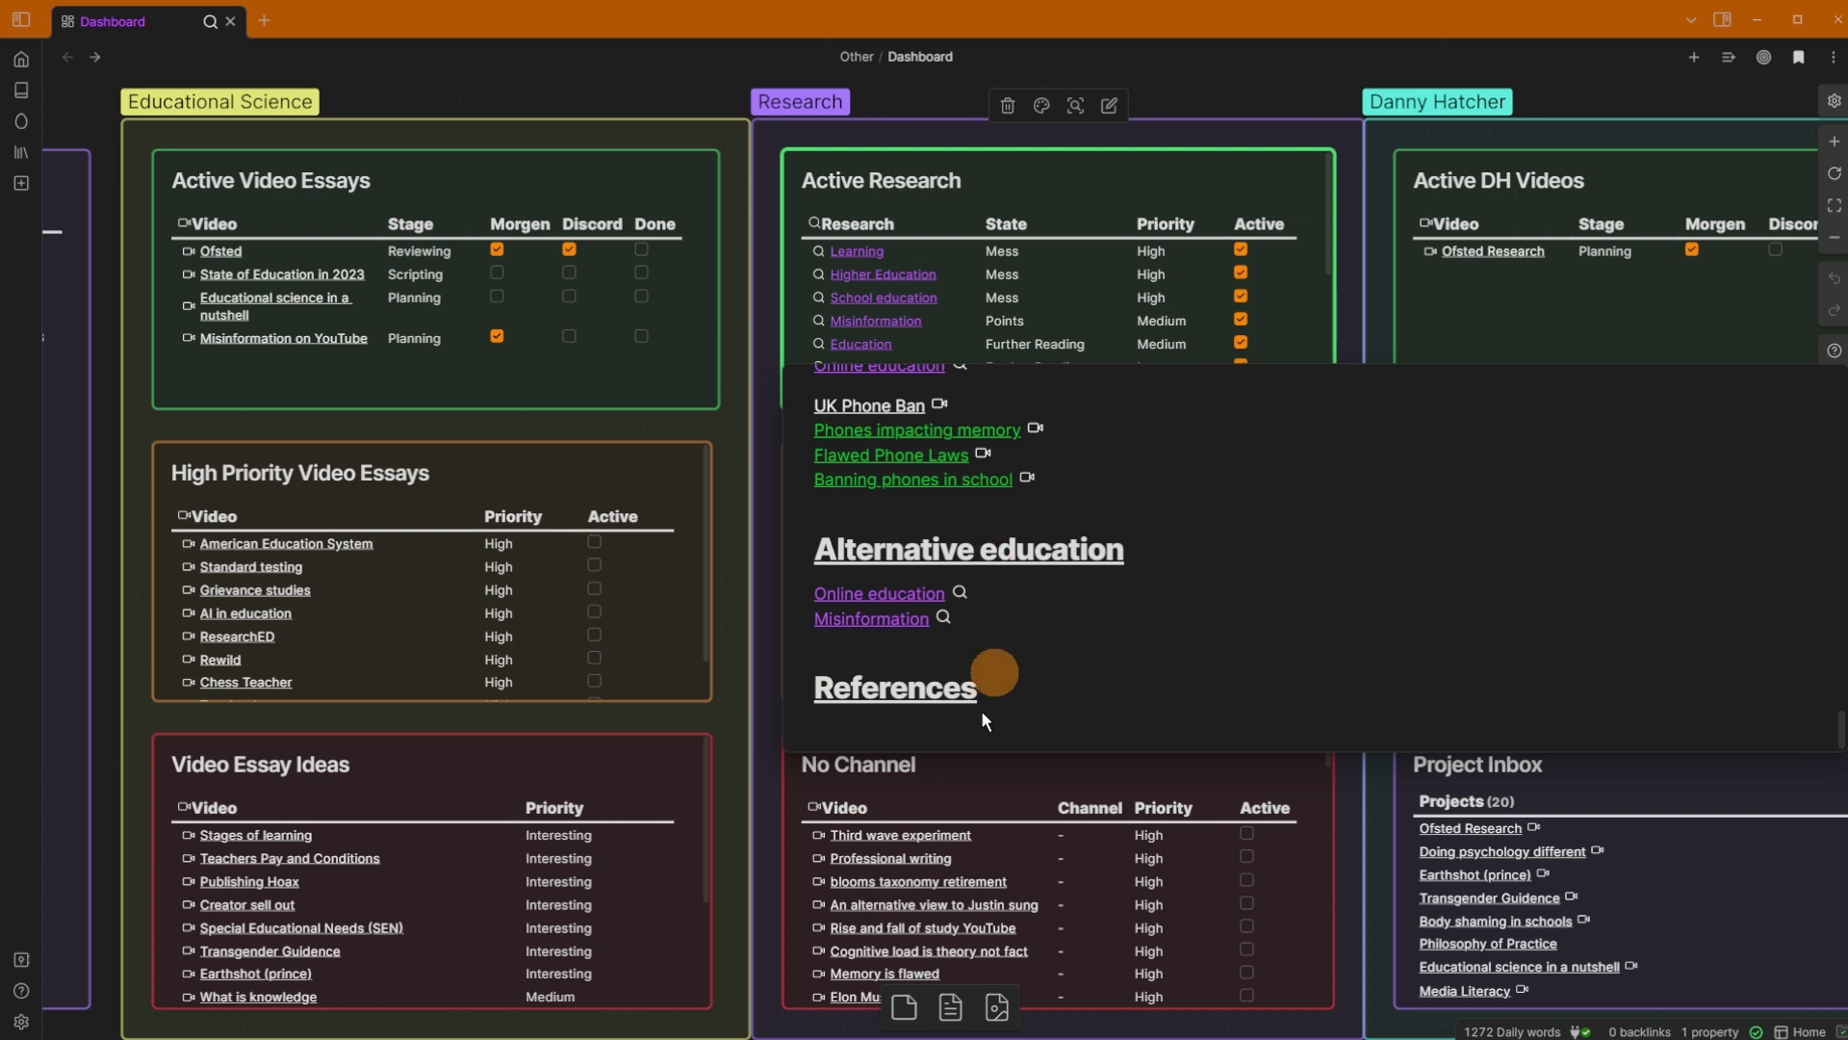
scroll(1112, 606, up, 10)
scroll(1112, 603, down, 20)
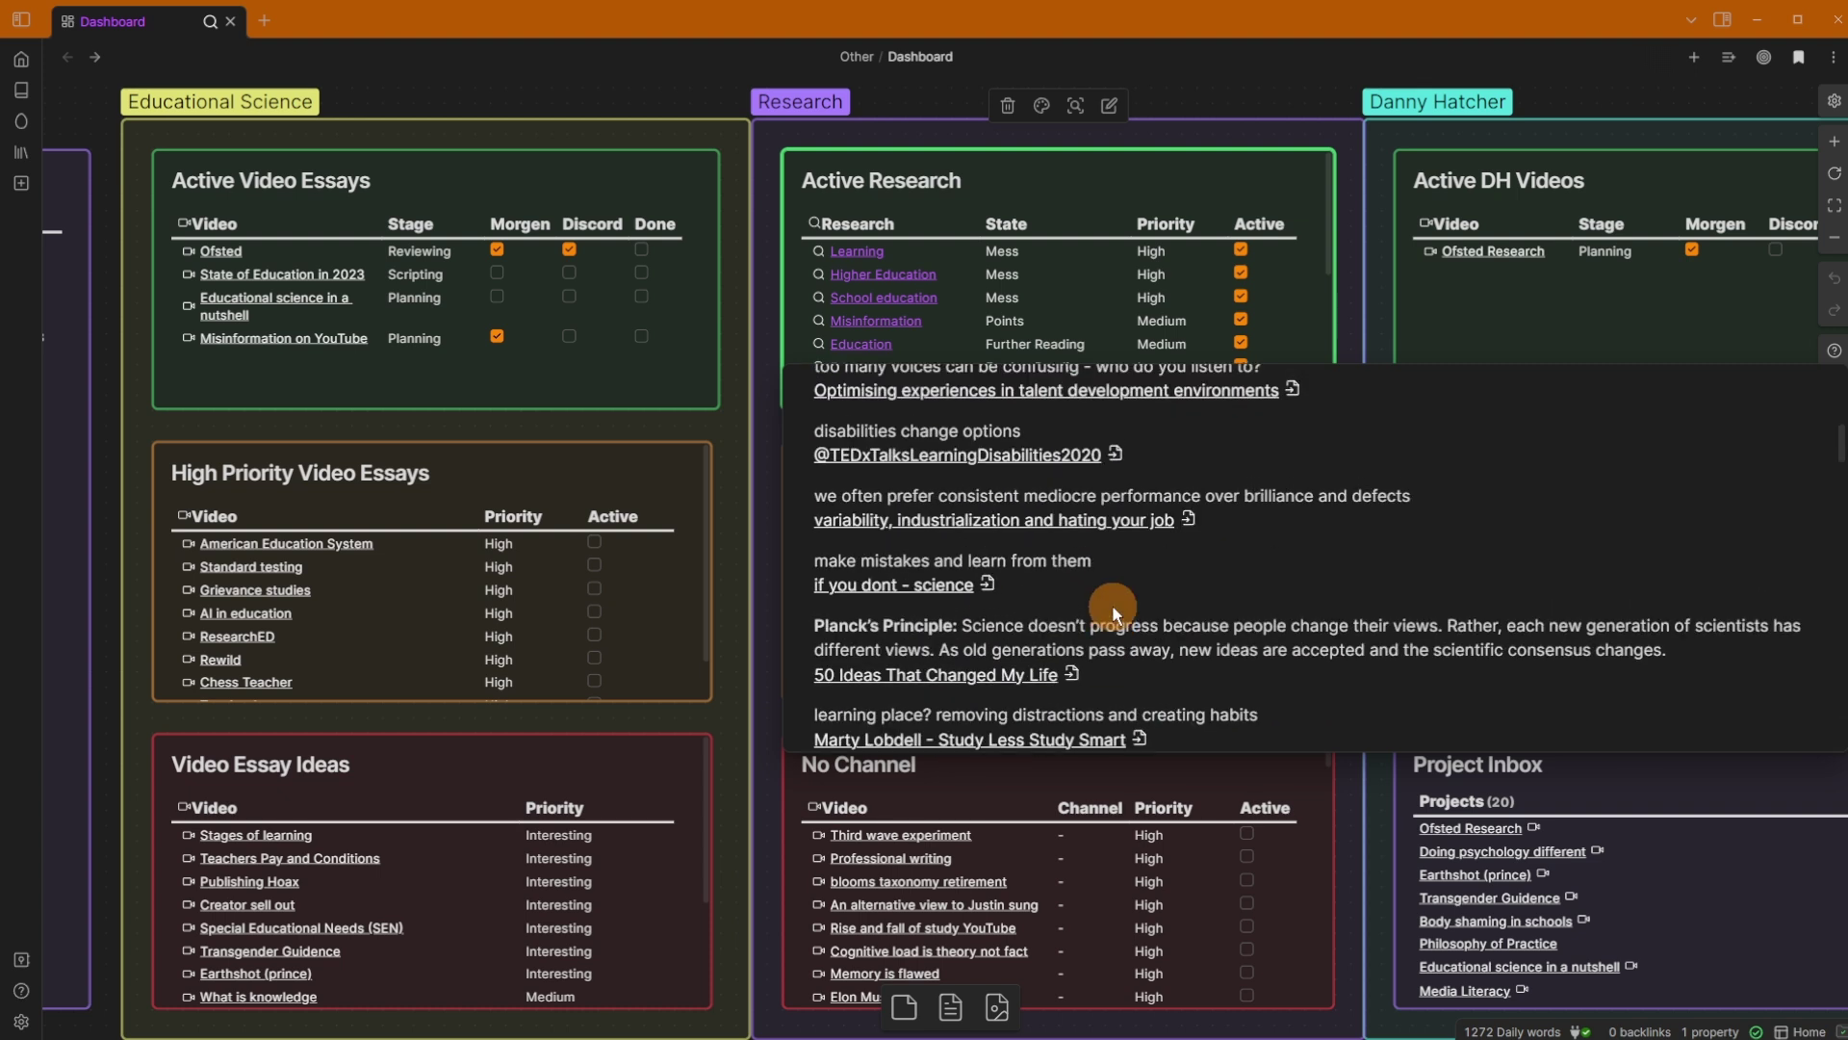
scroll(908, 525, up, 10)
scroll(907, 525, down, 10)
scroll(963, 539, up, 3)
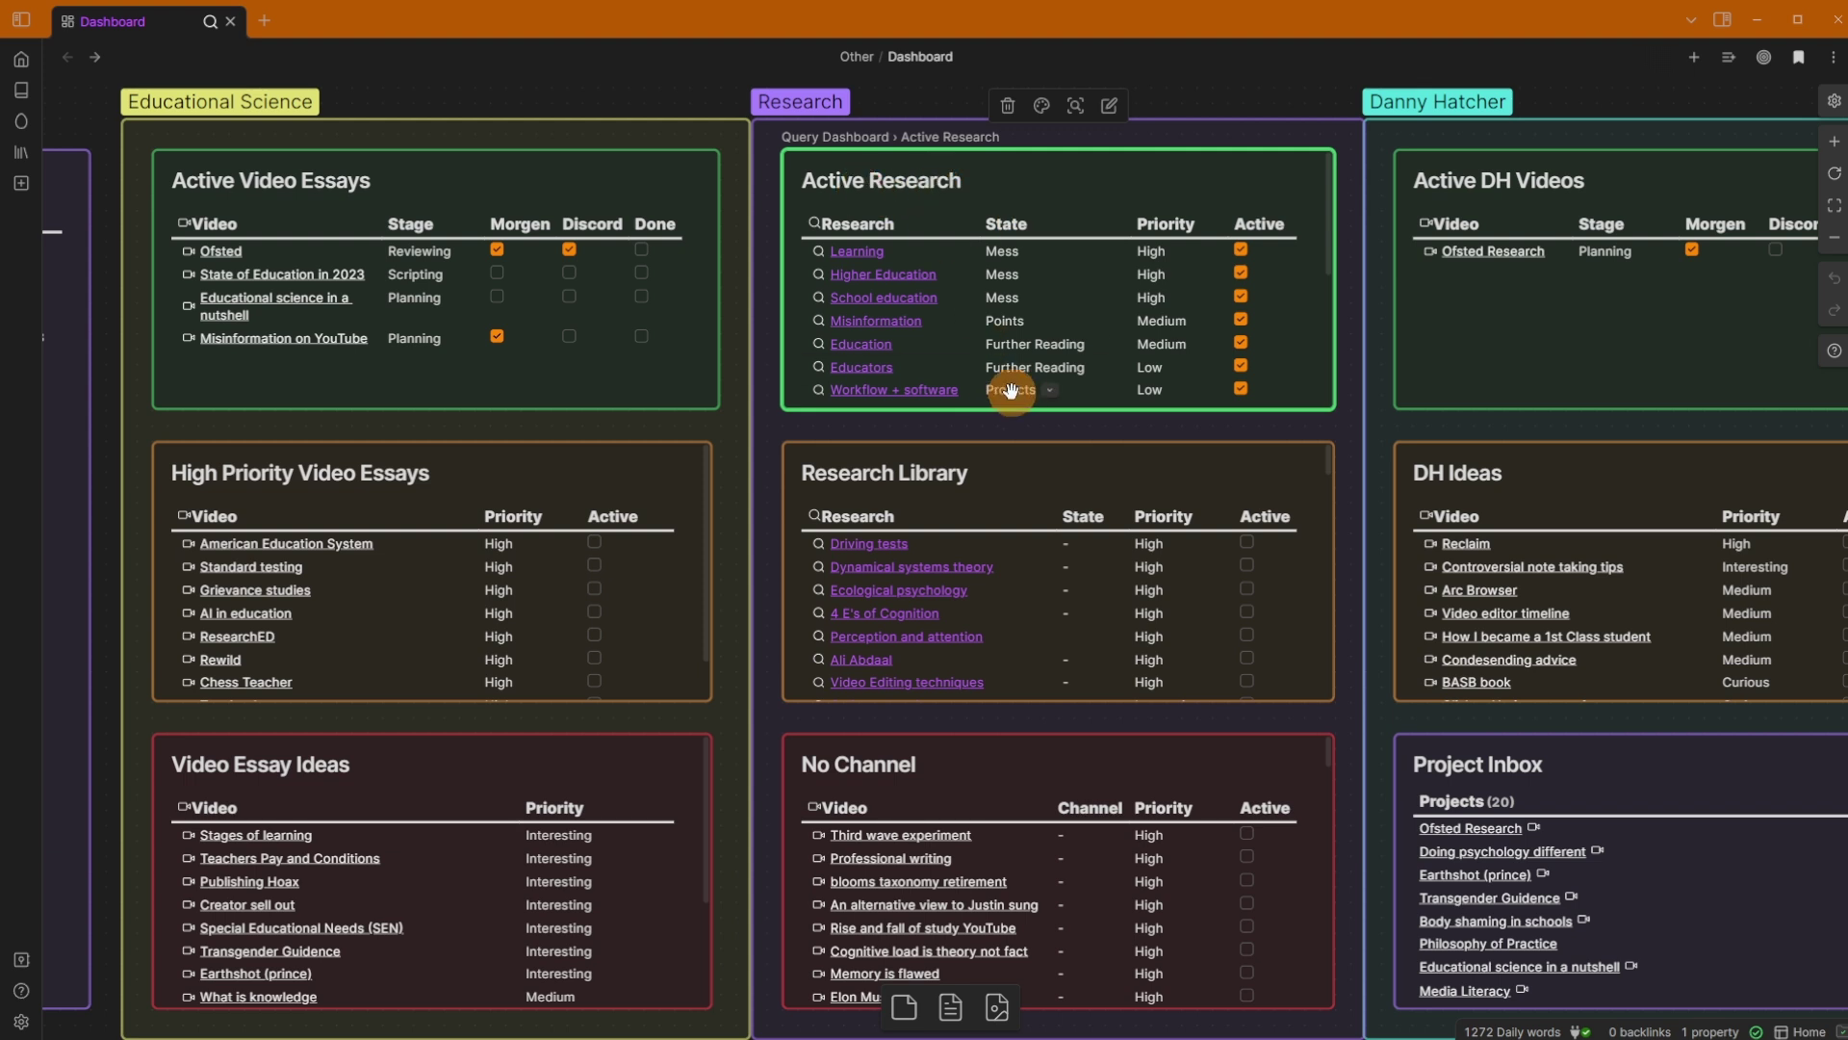
mouse_move(924, 390)
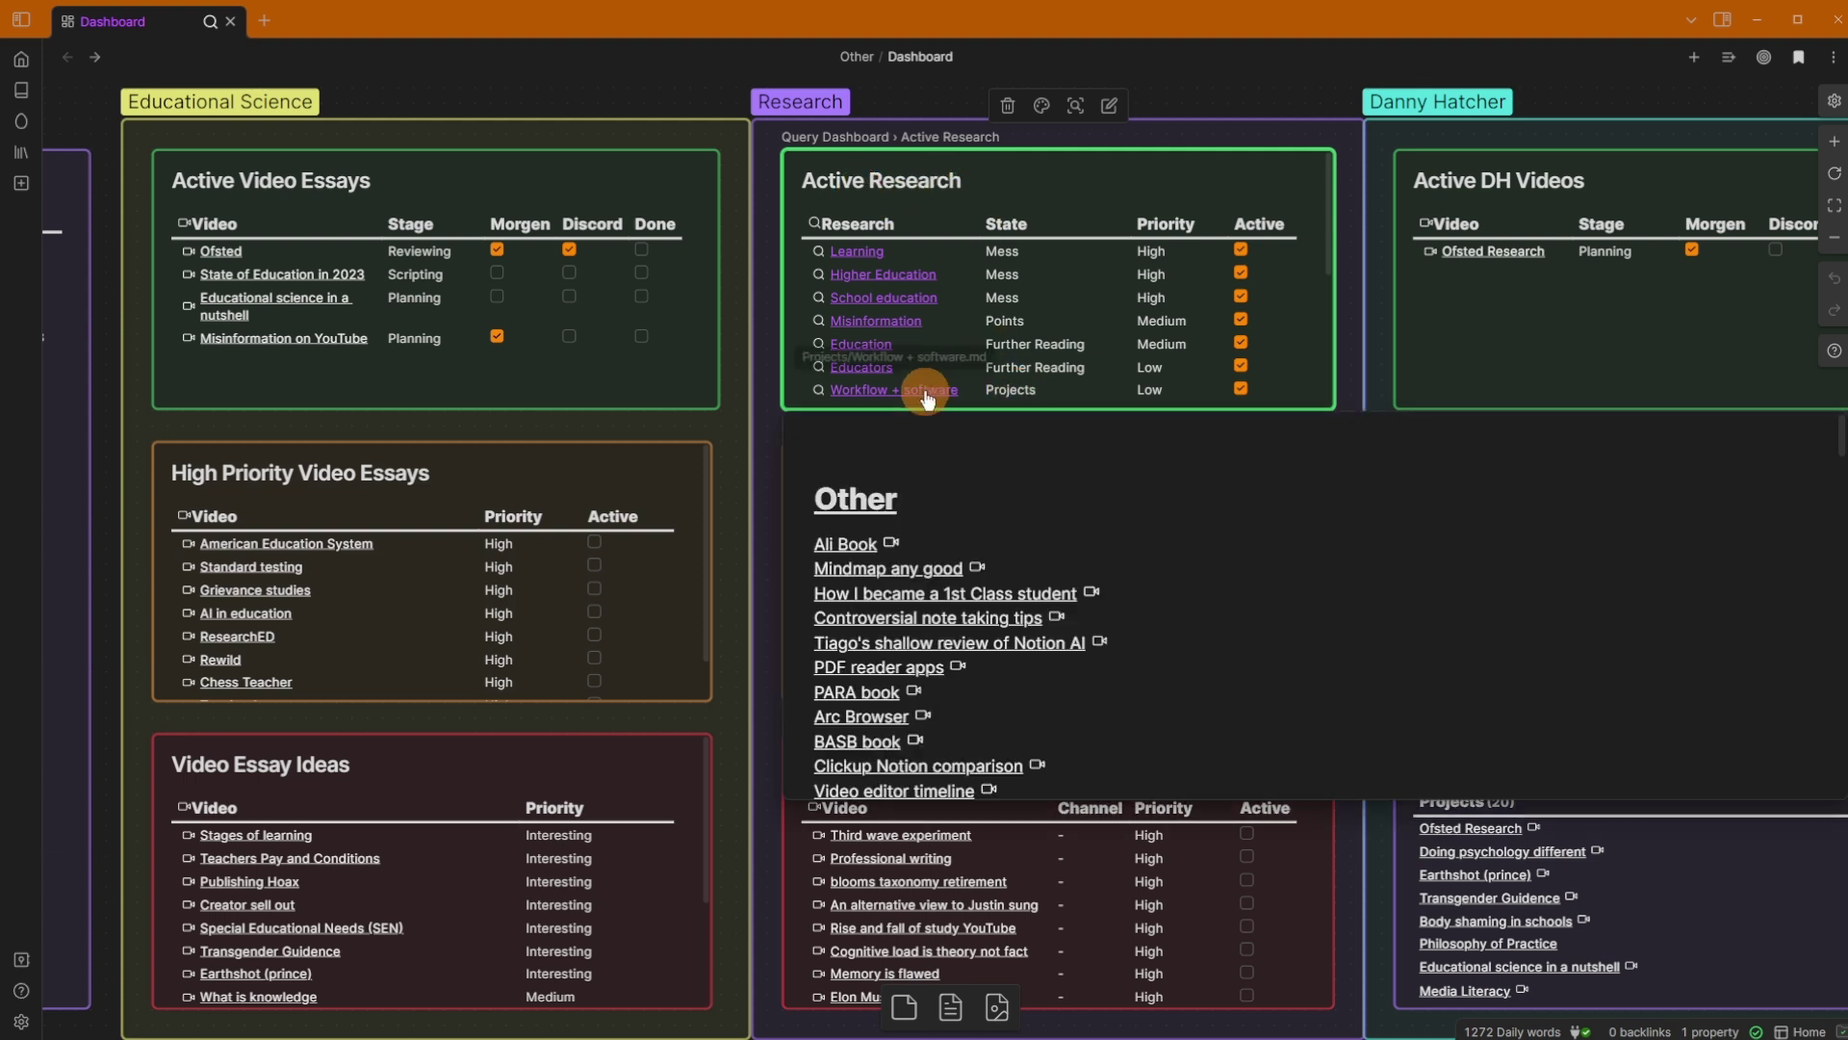
scroll(1078, 537, down, 3)
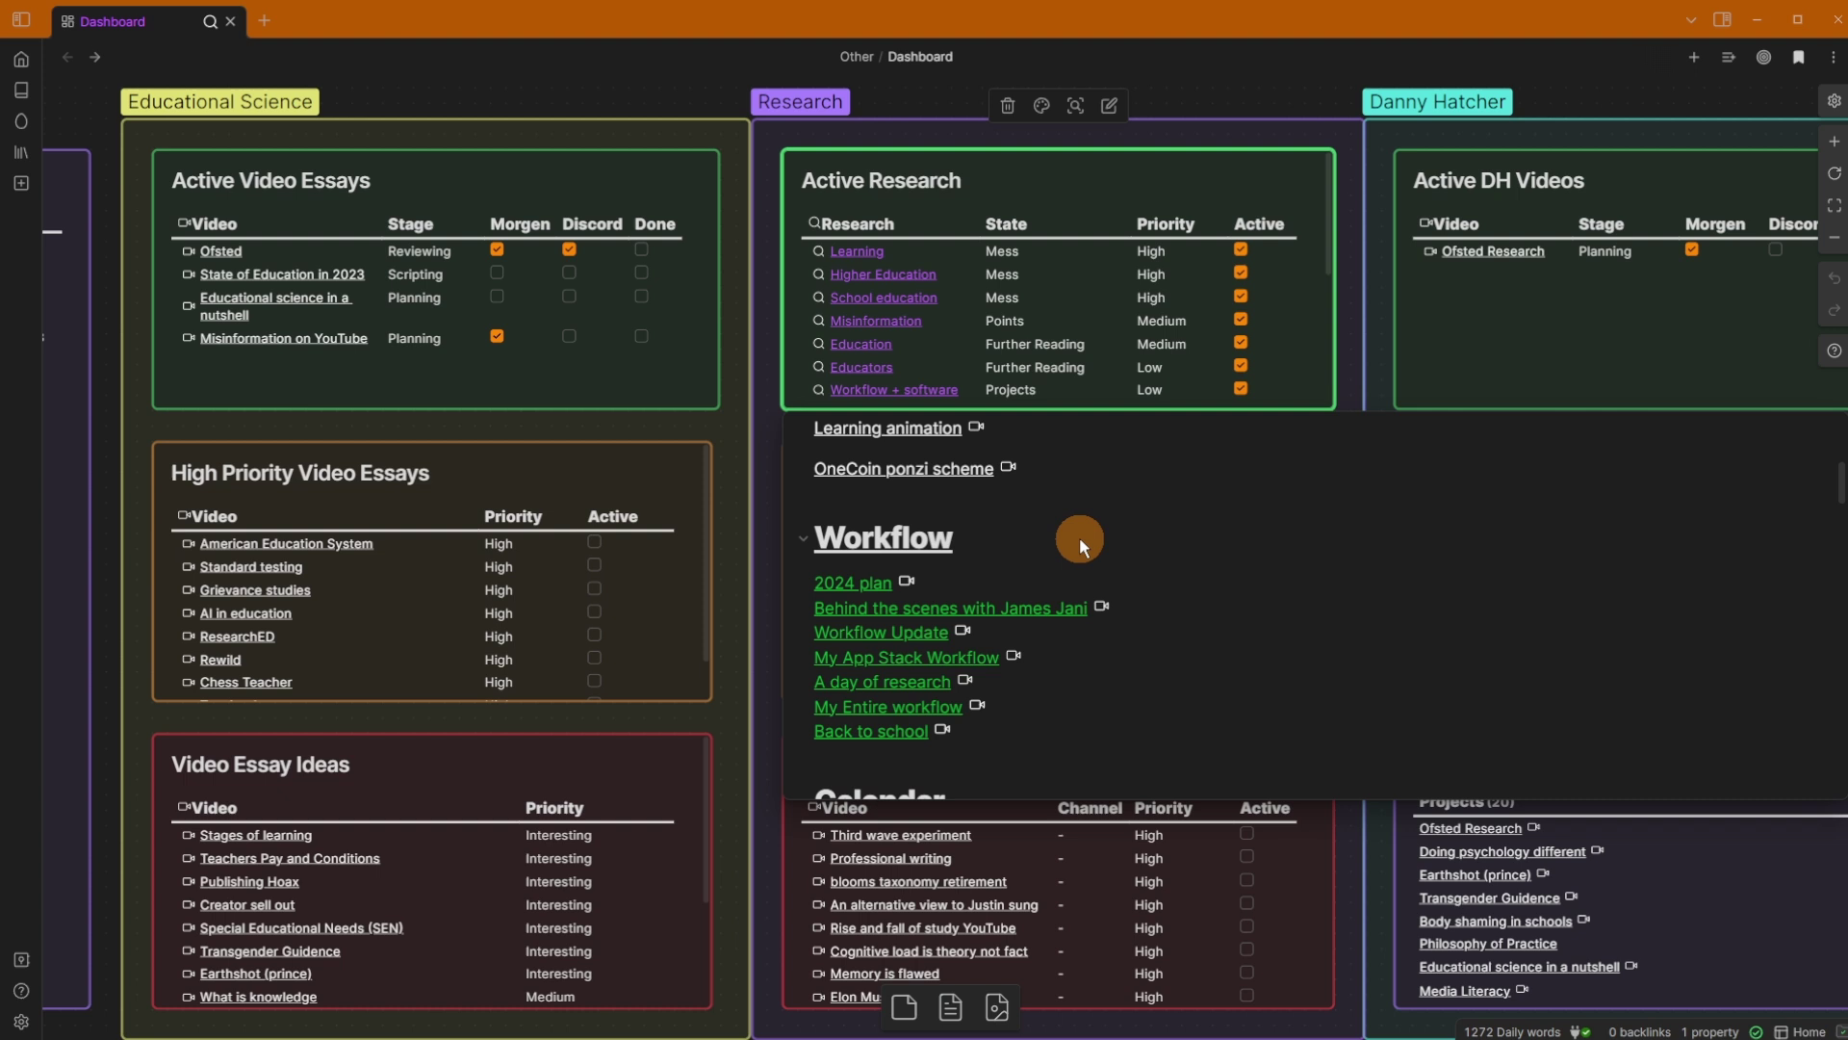
scroll(1059, 536, up, 3)
scroll(1135, 583, down, 3)
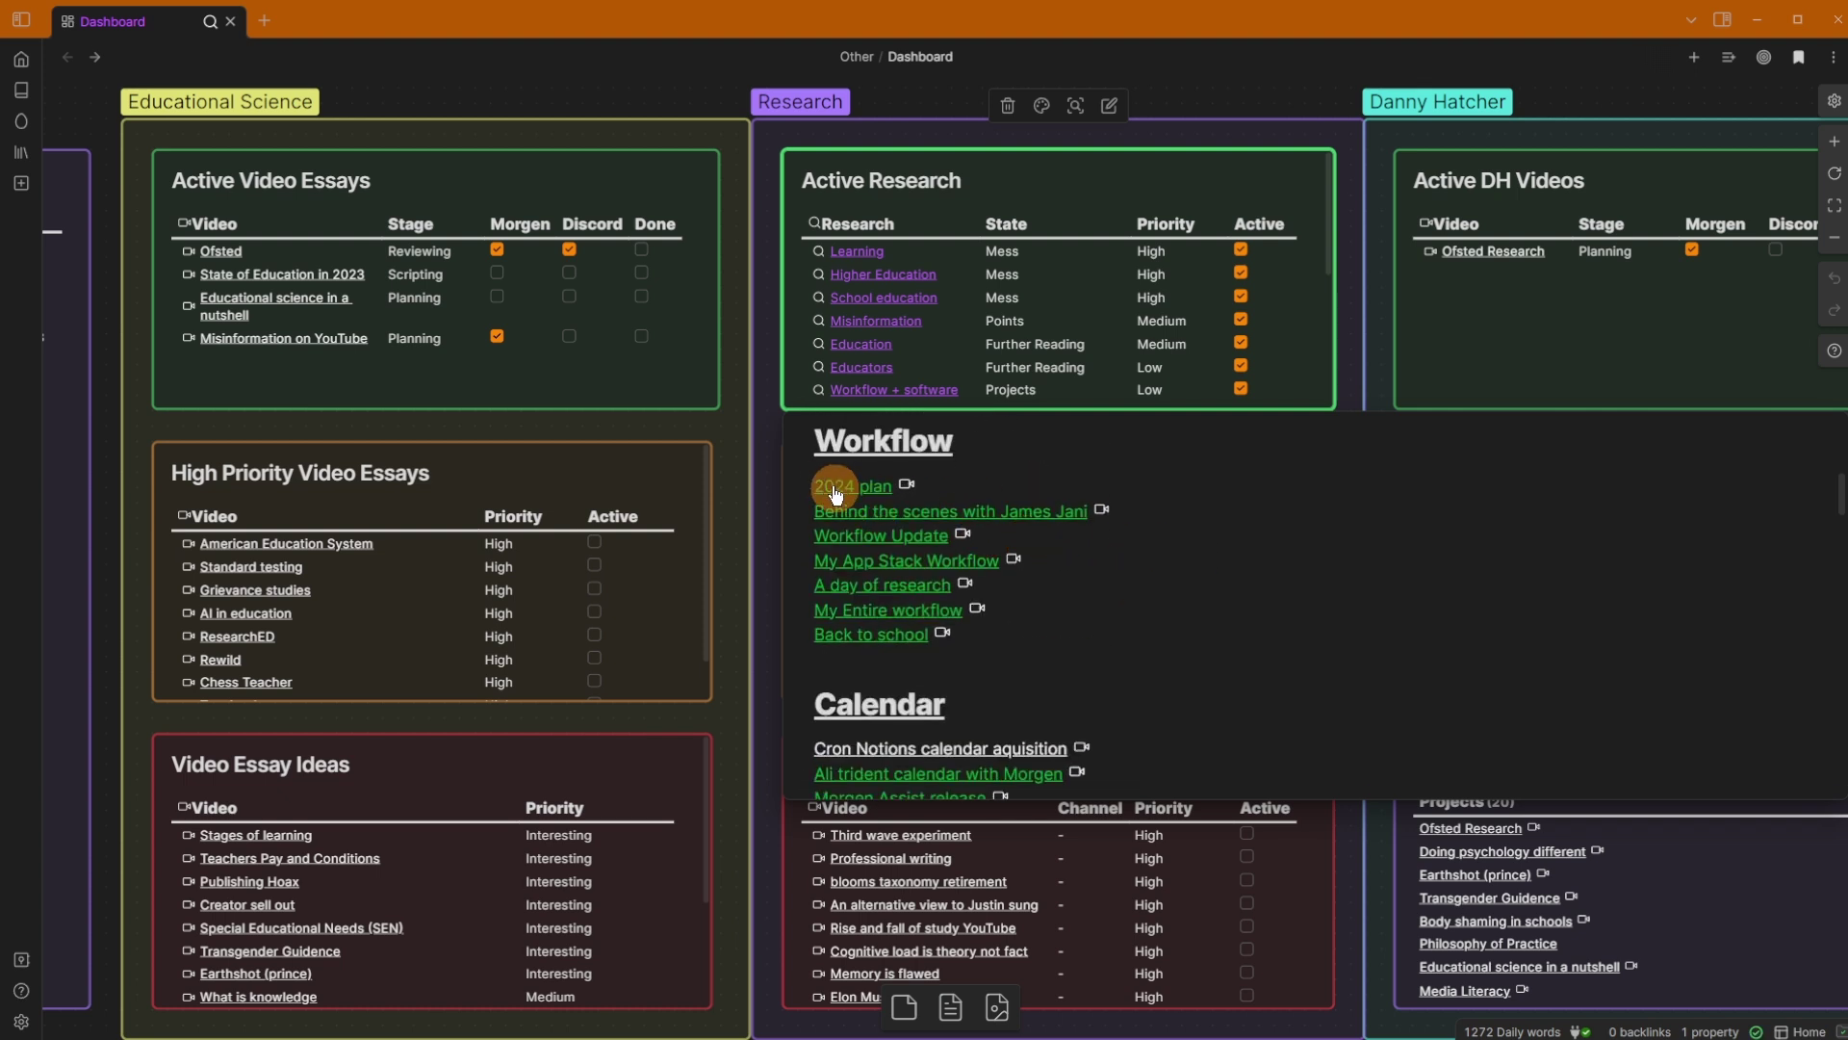
scroll(1132, 604, down, 6)
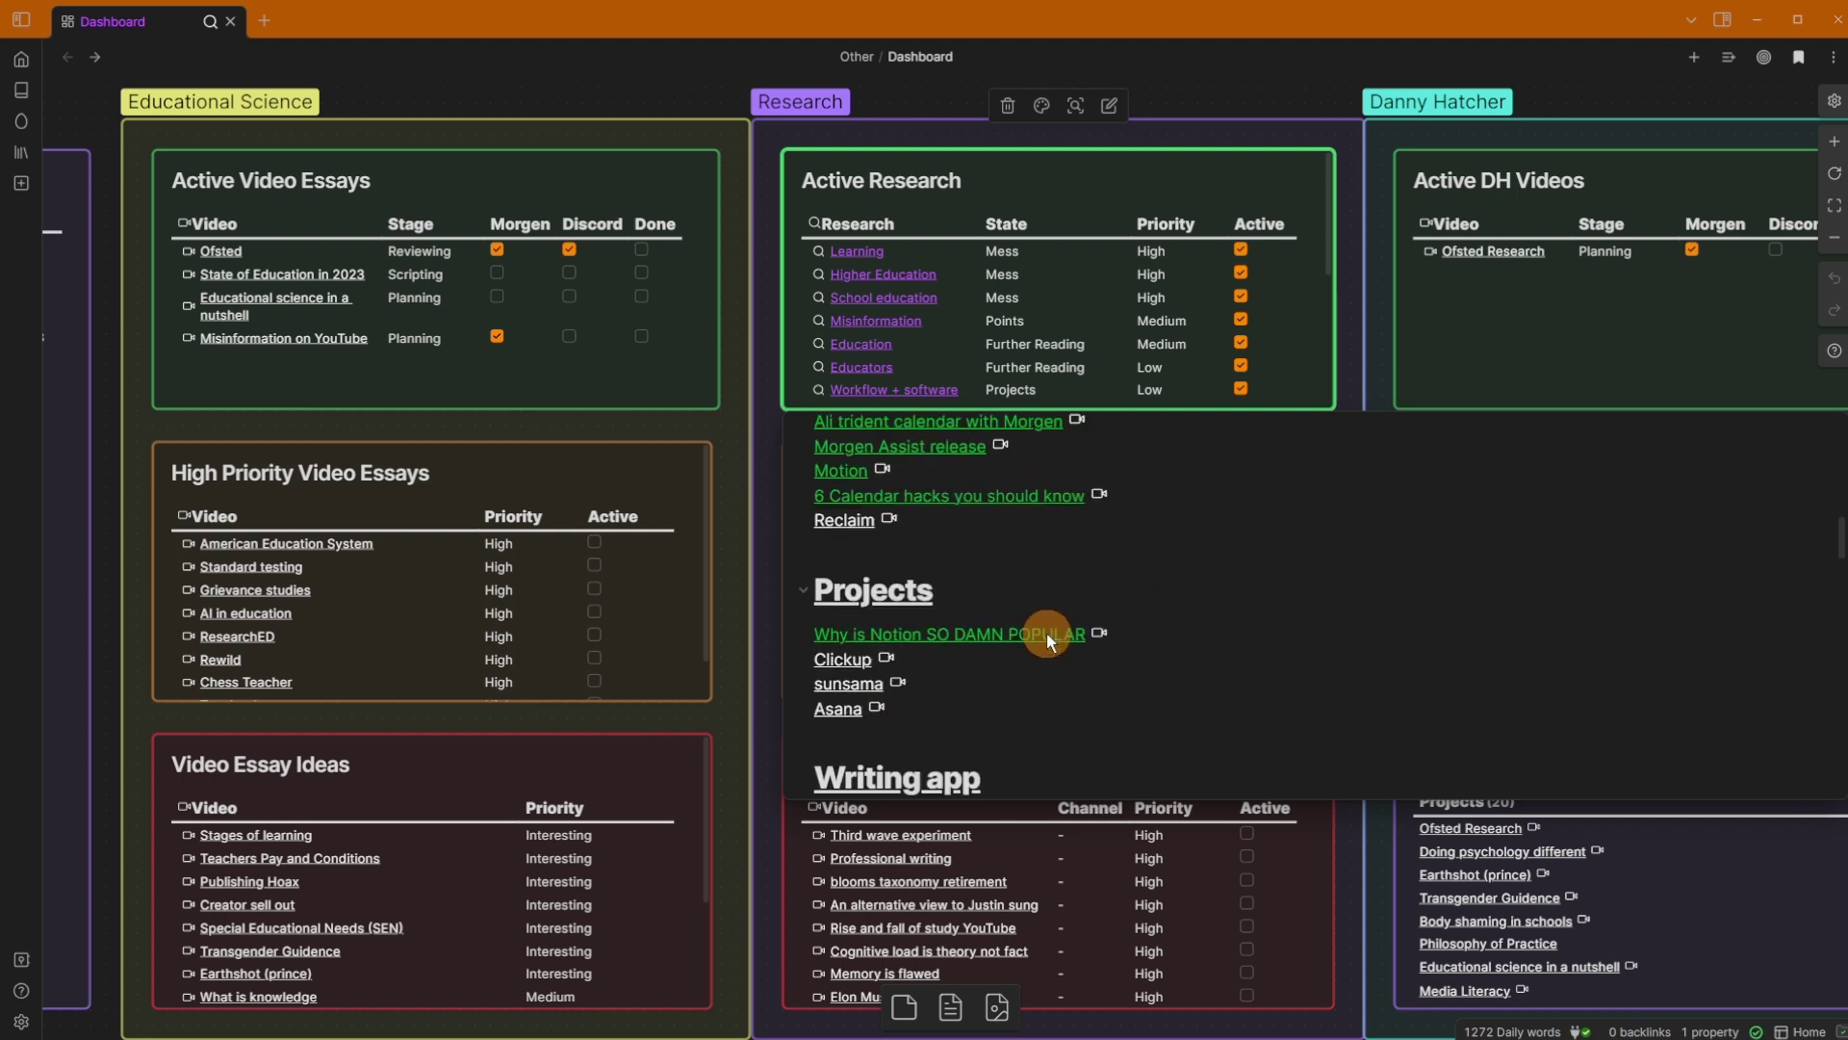
scroll(1015, 558, down, 10)
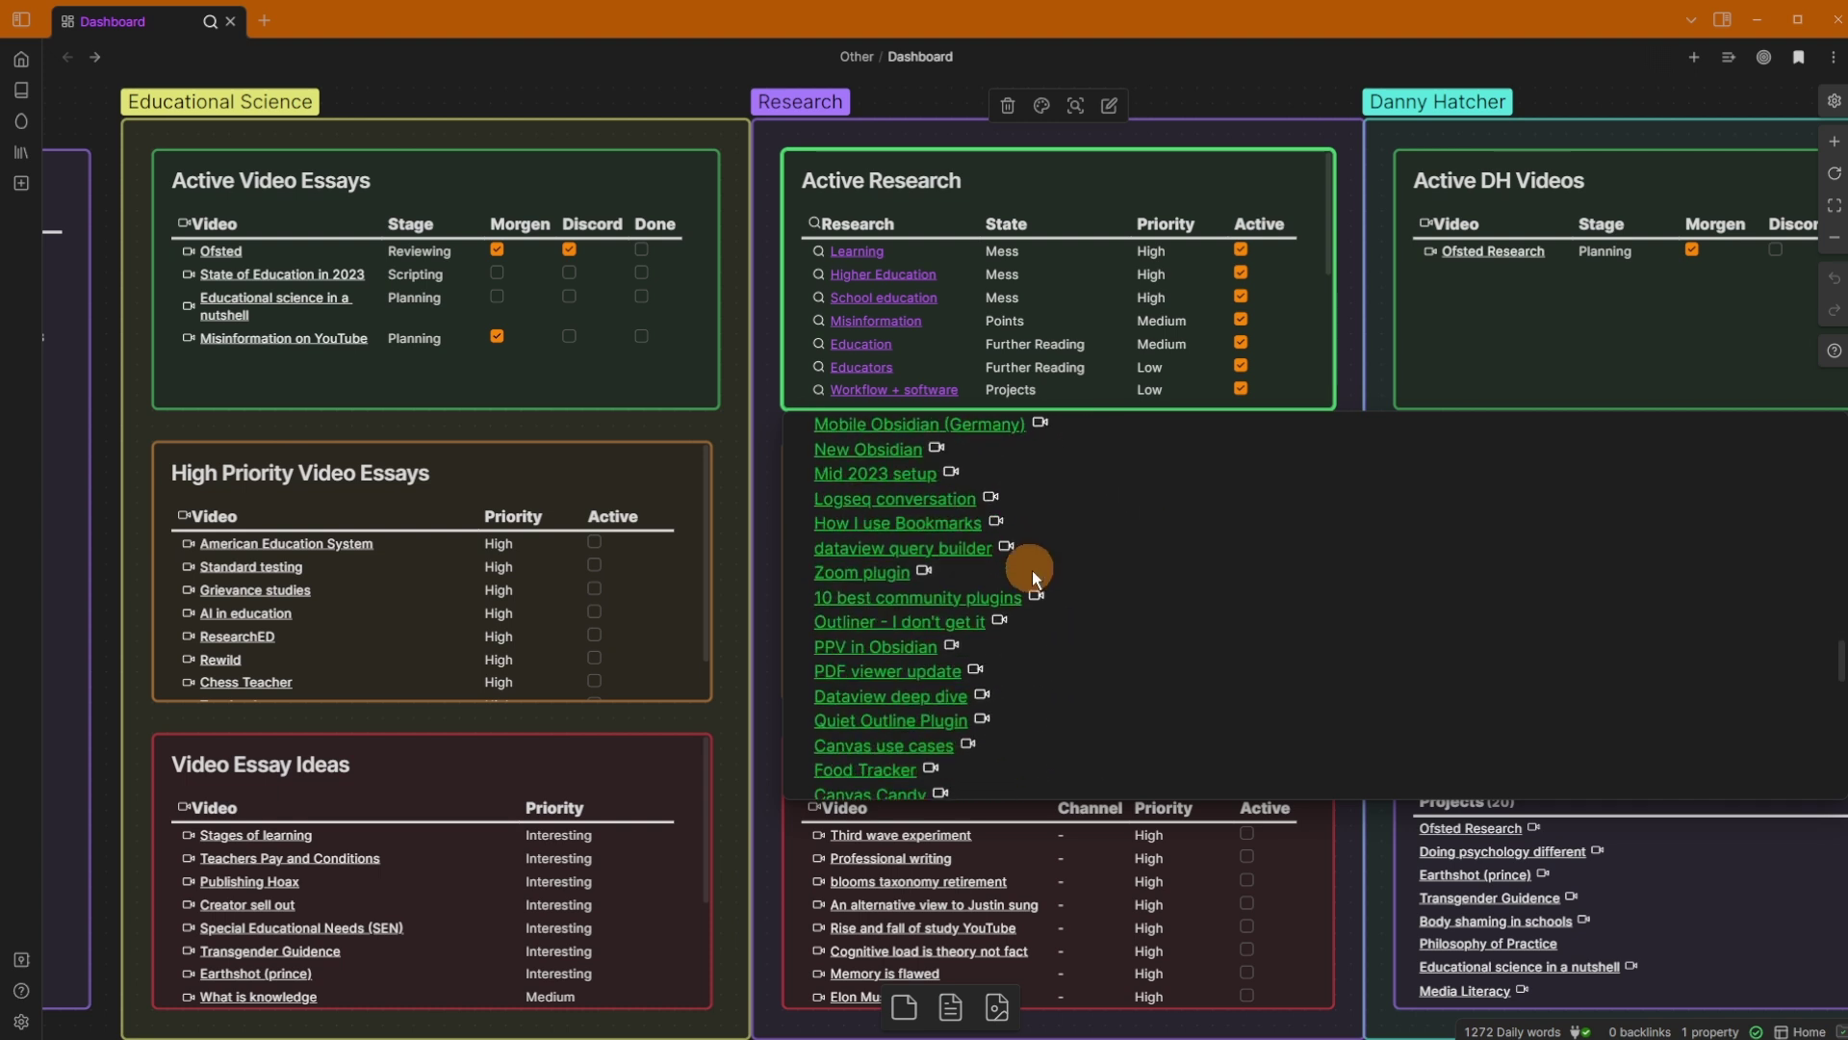
scroll(1025, 691, down, 5)
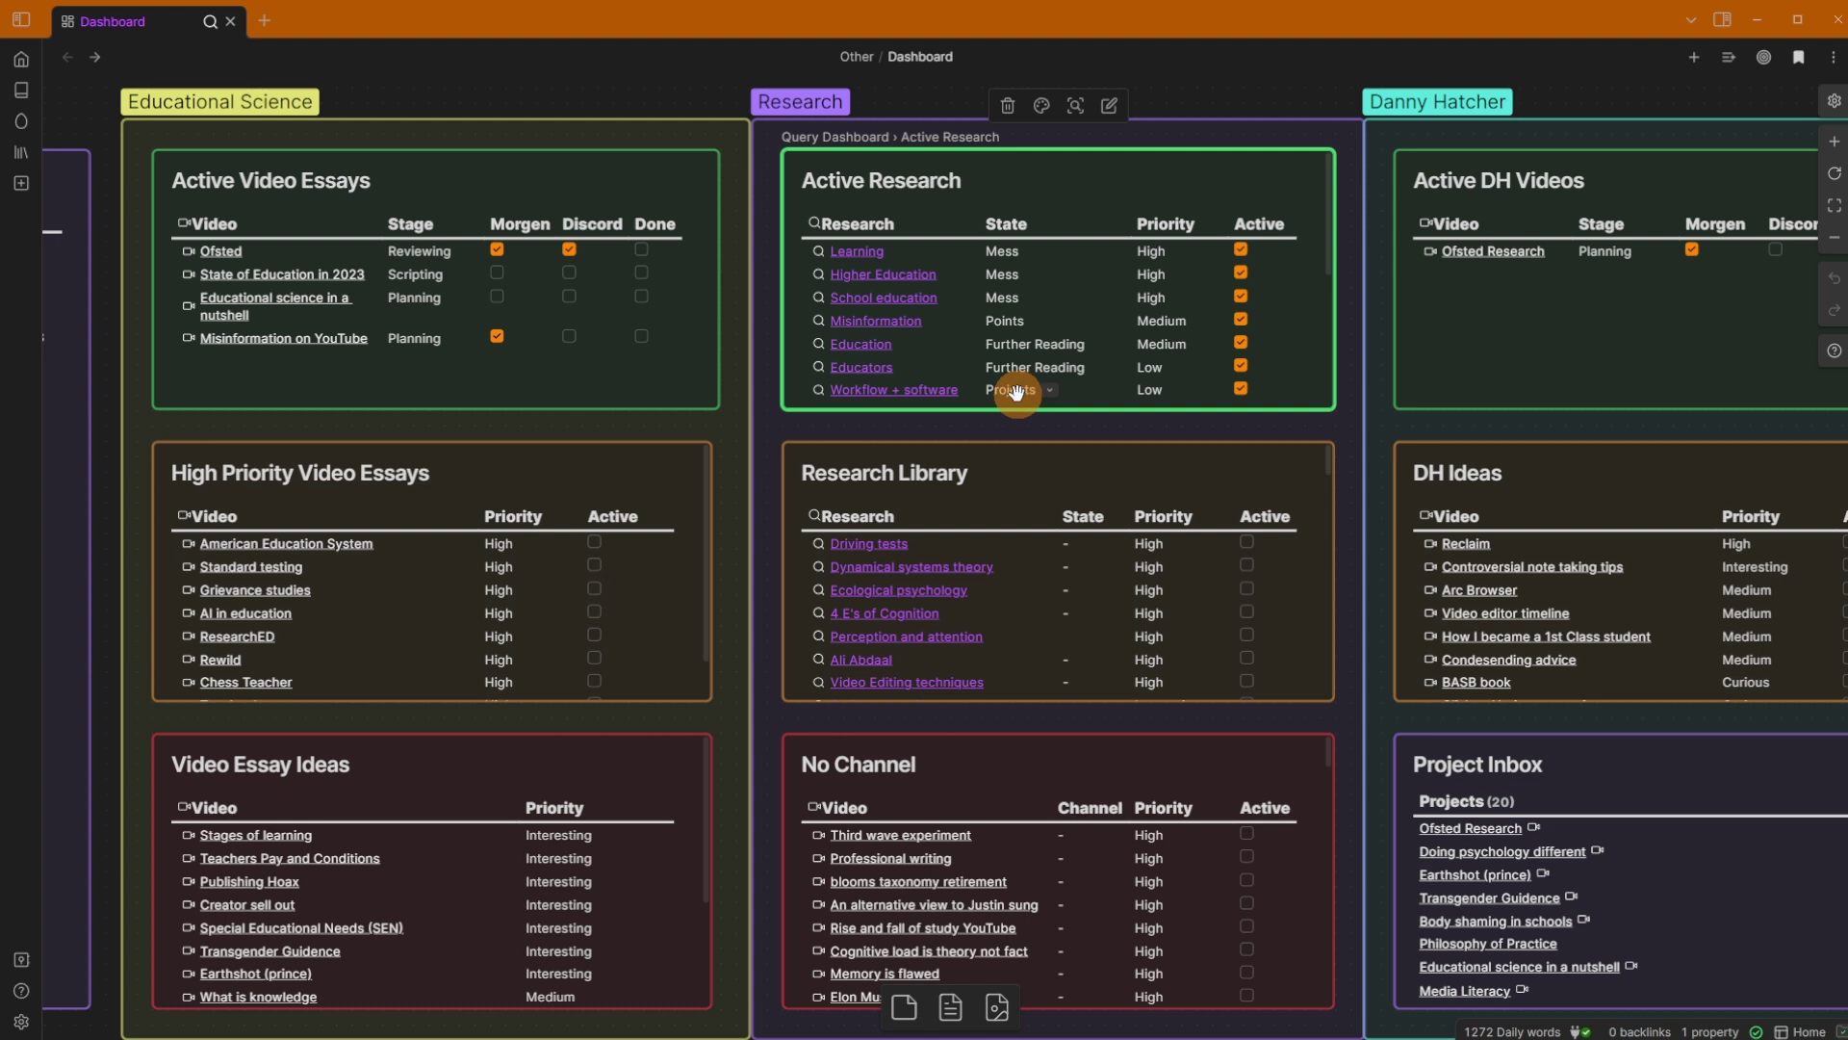
Step: Open the School education note and scroll down toward its Formal education section
click(871, 299)
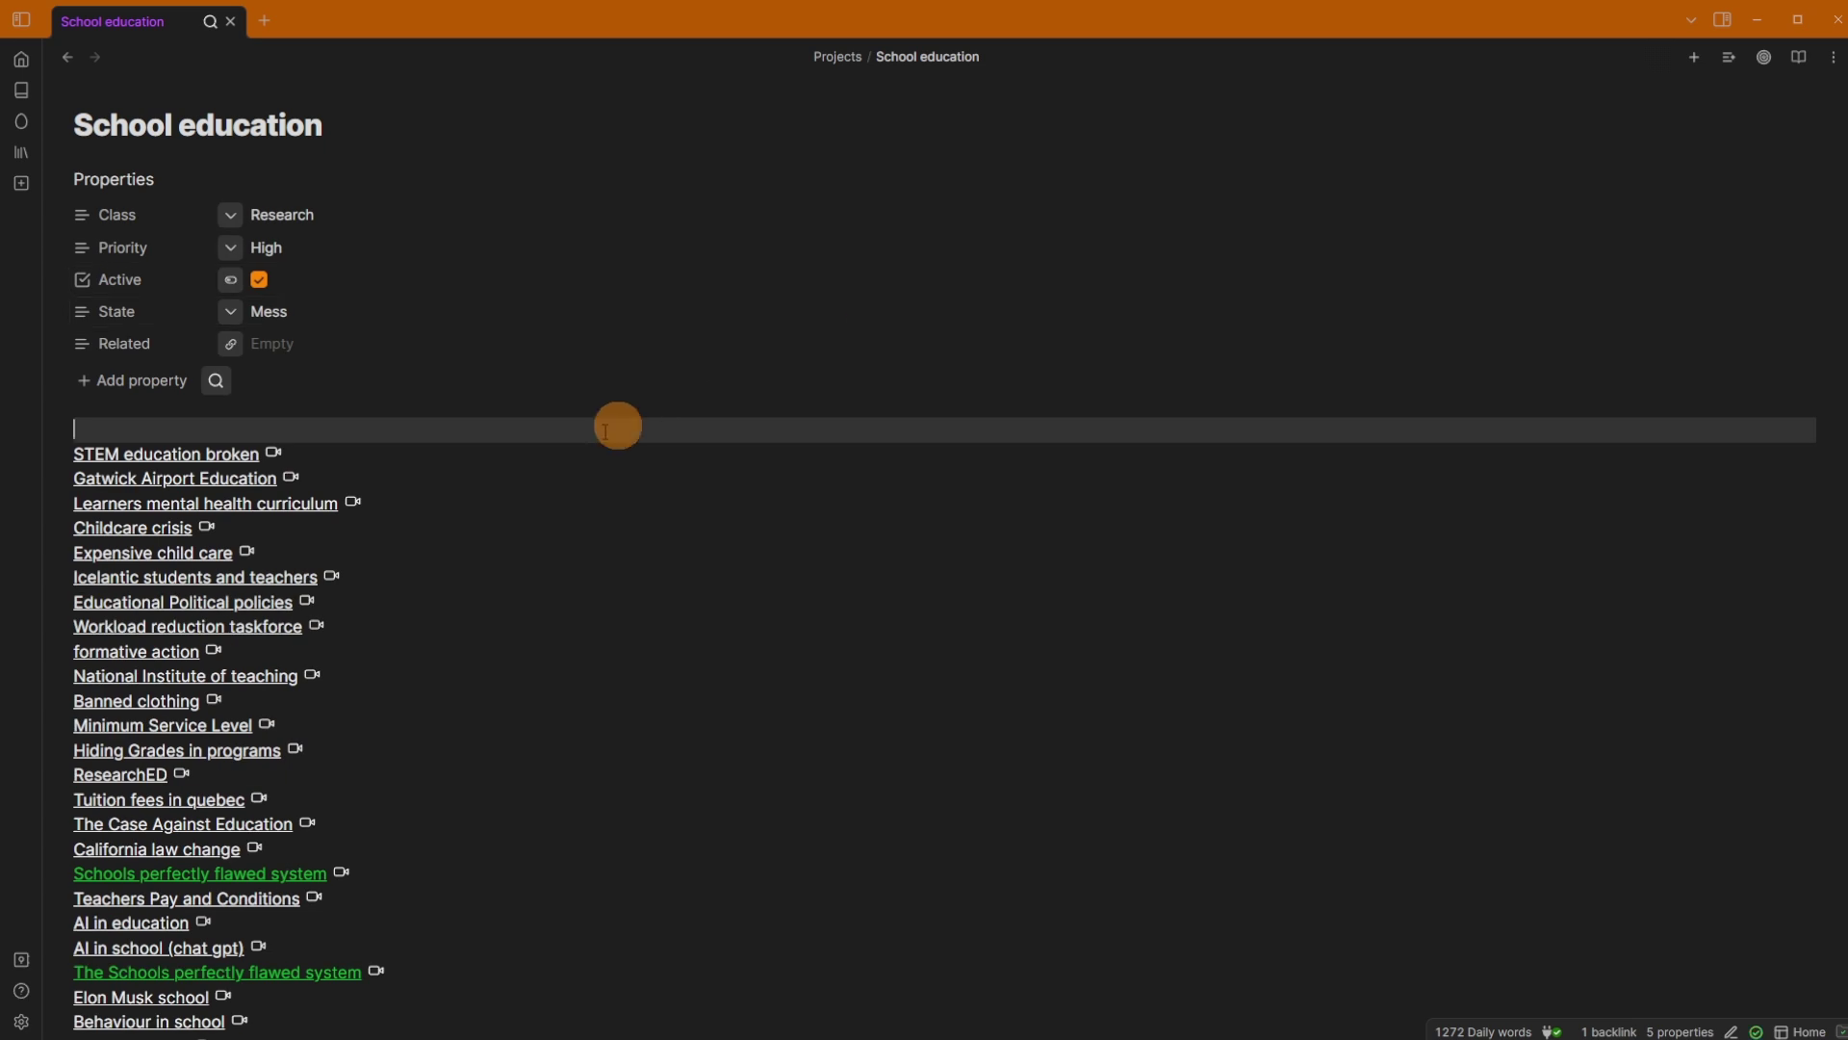
scroll(510, 440, down, 2)
mouse_move(161, 289)
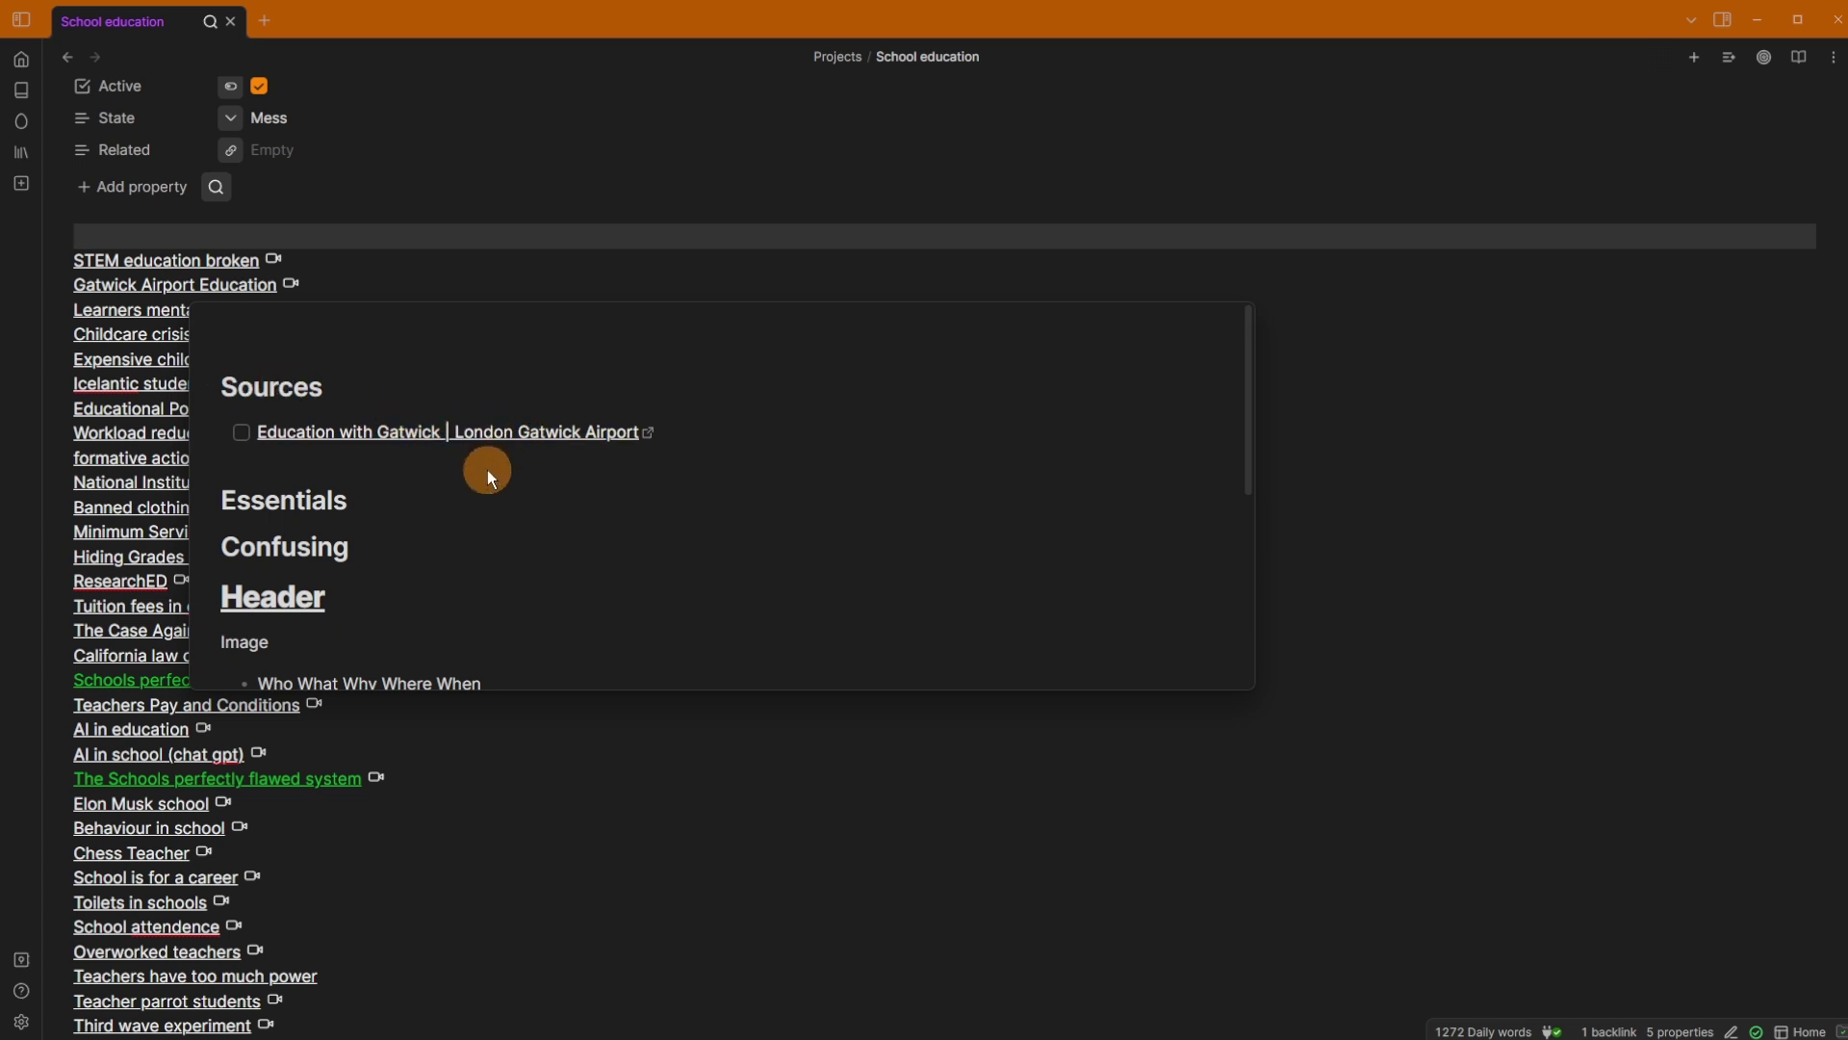
scroll(487, 470, down, 1)
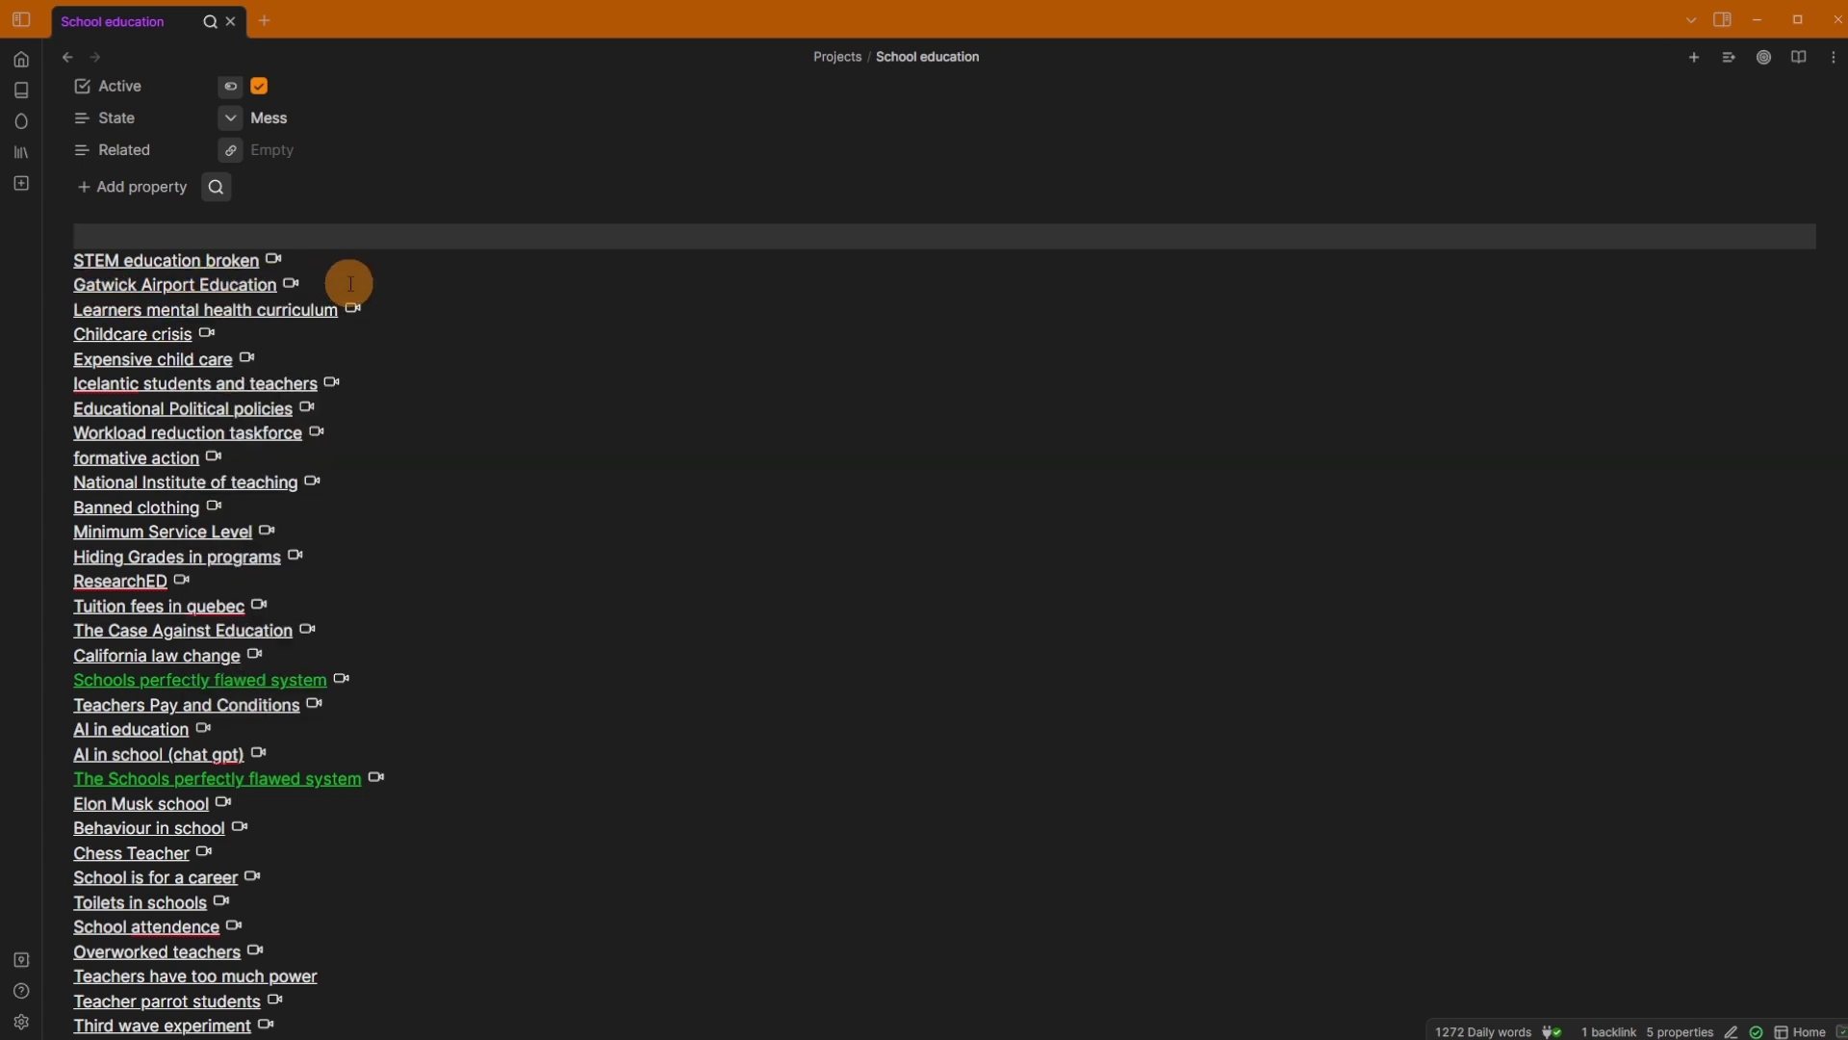
scroll(442, 339, down, 1)
scroll(487, 426, up, 2)
scroll(412, 537, down, 3)
scroll(412, 537, down, 5)
Step: Place the caret on lines around Formal education and Ofsted, and show the heading outline sidebar
click(372, 639)
scroll(398, 578, down, 1)
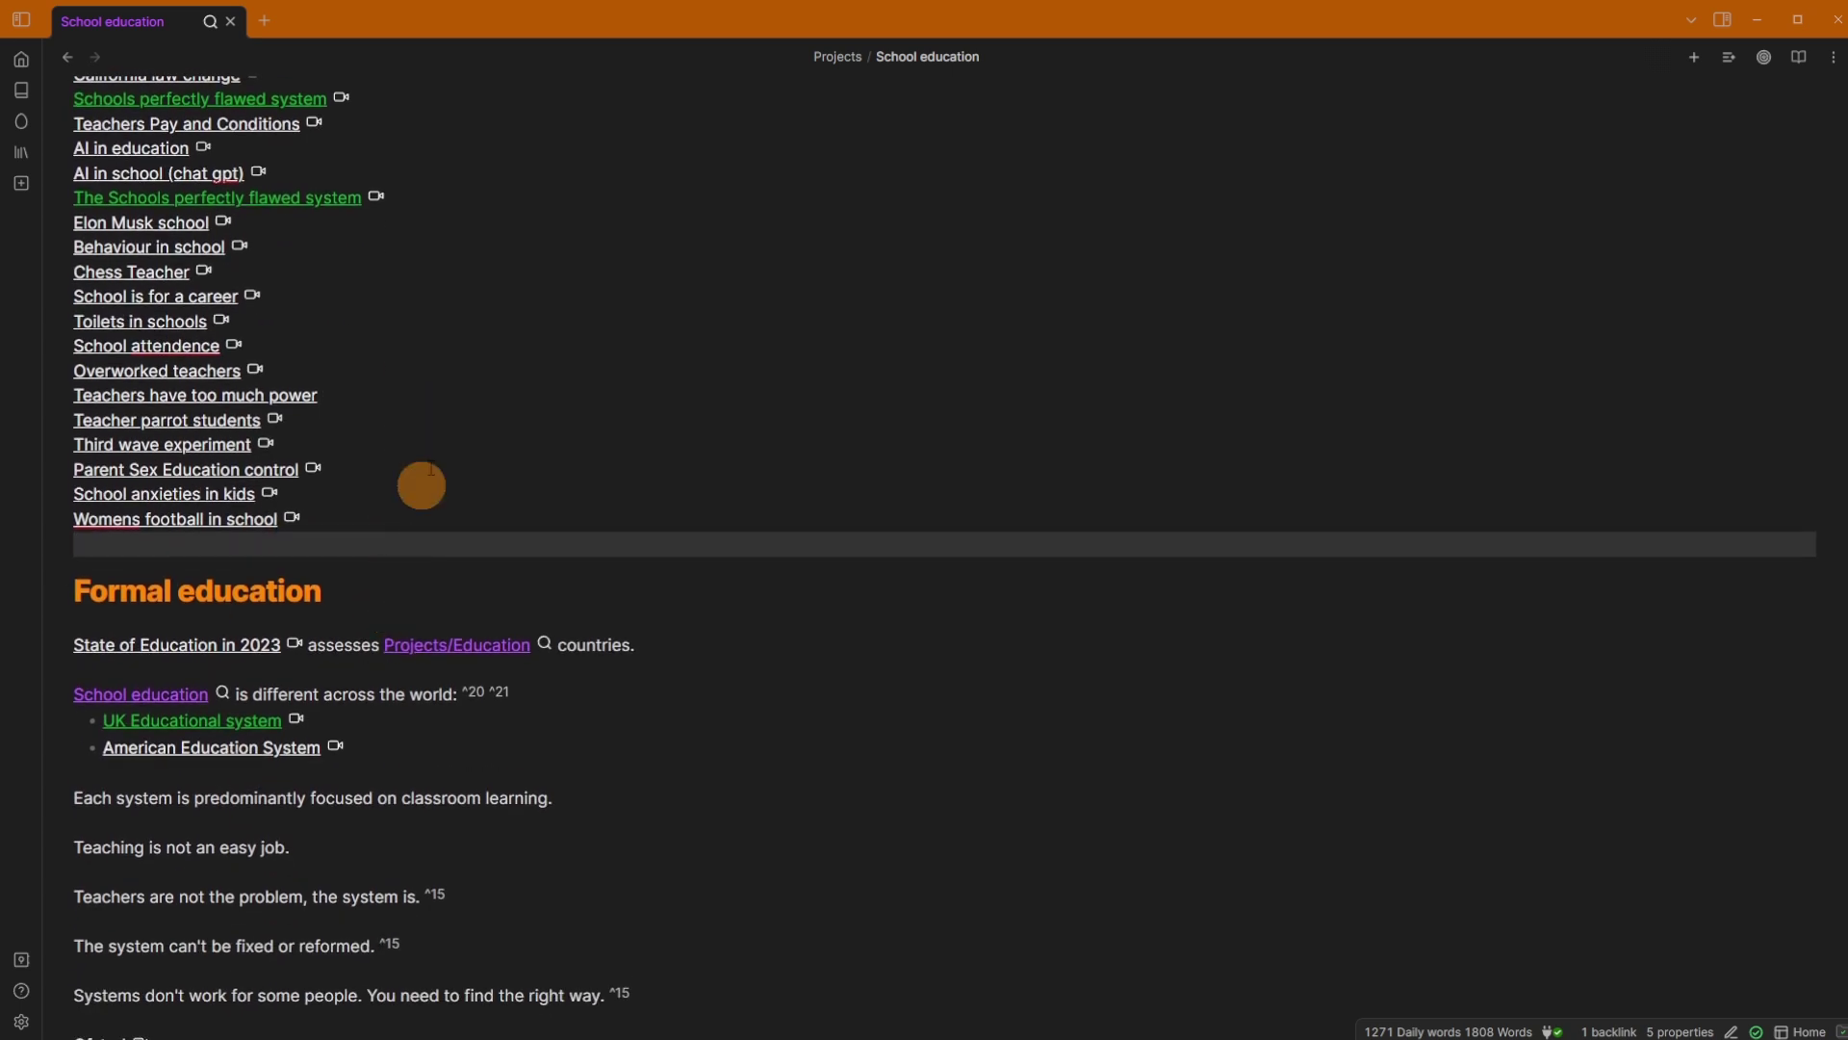
scroll(399, 578, down, 3)
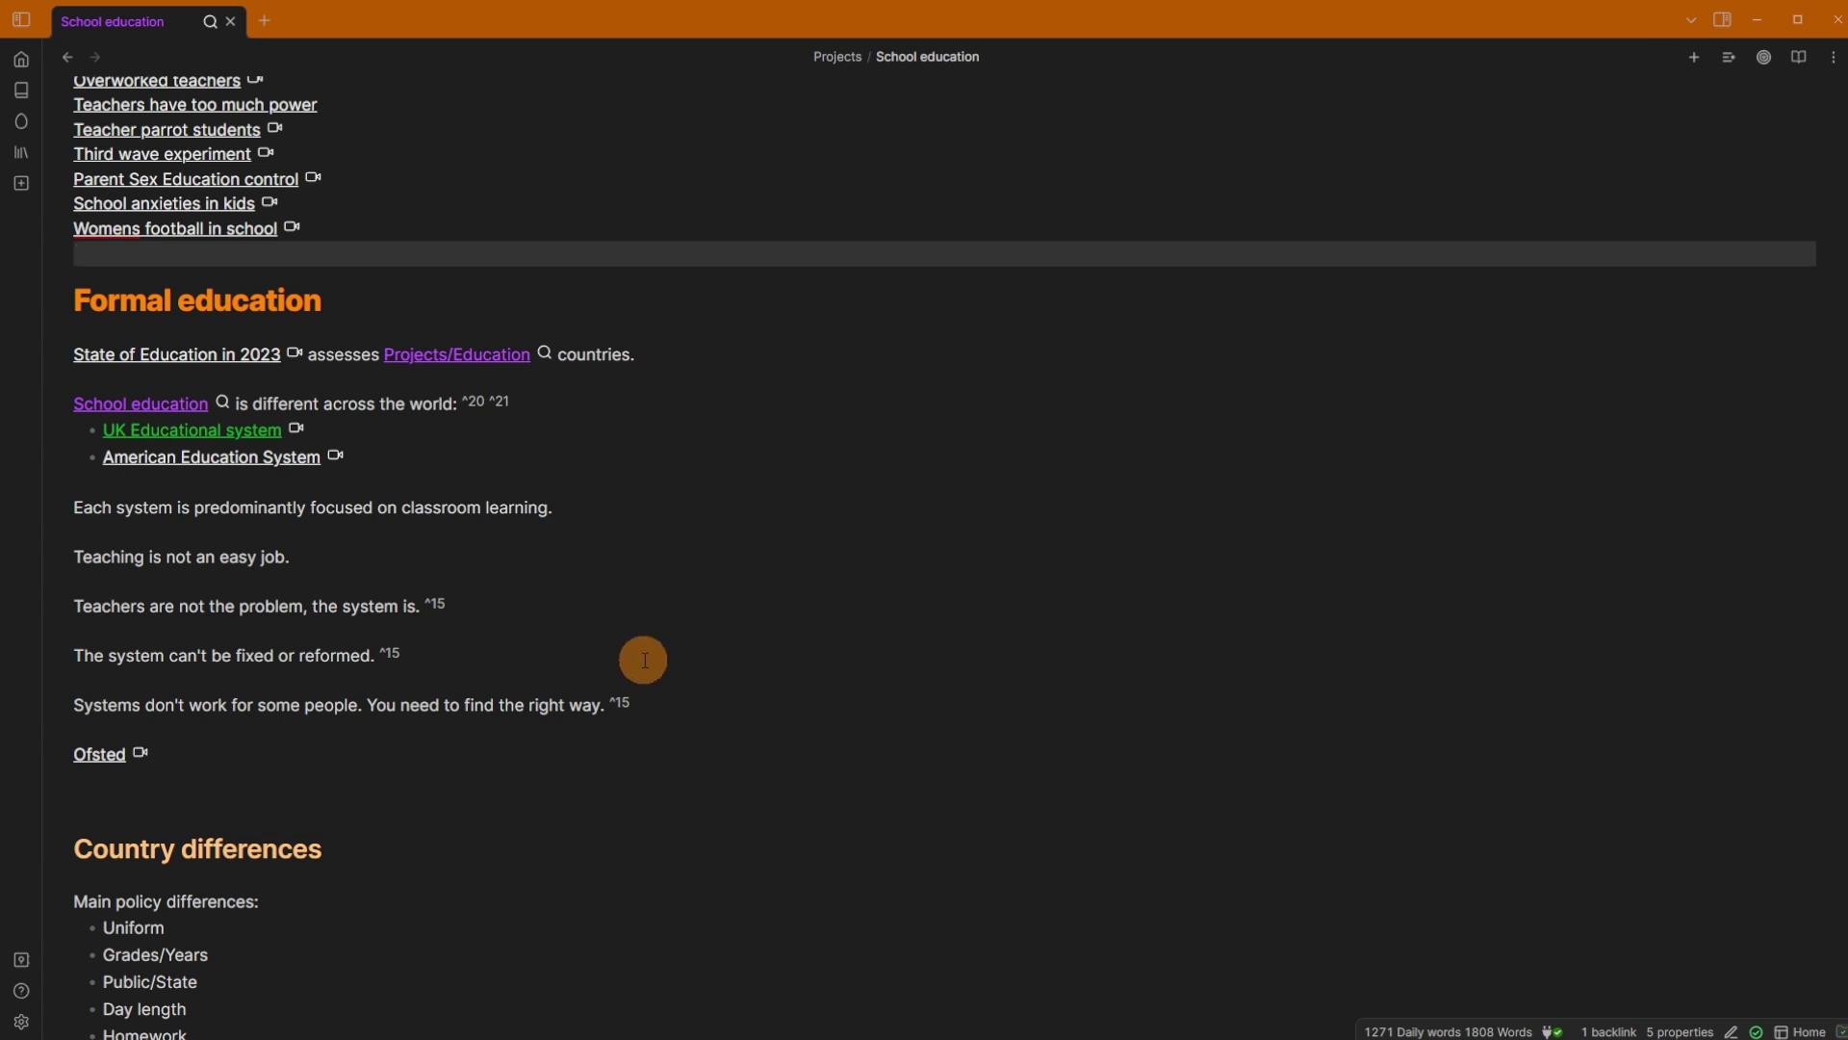
click(306, 654)
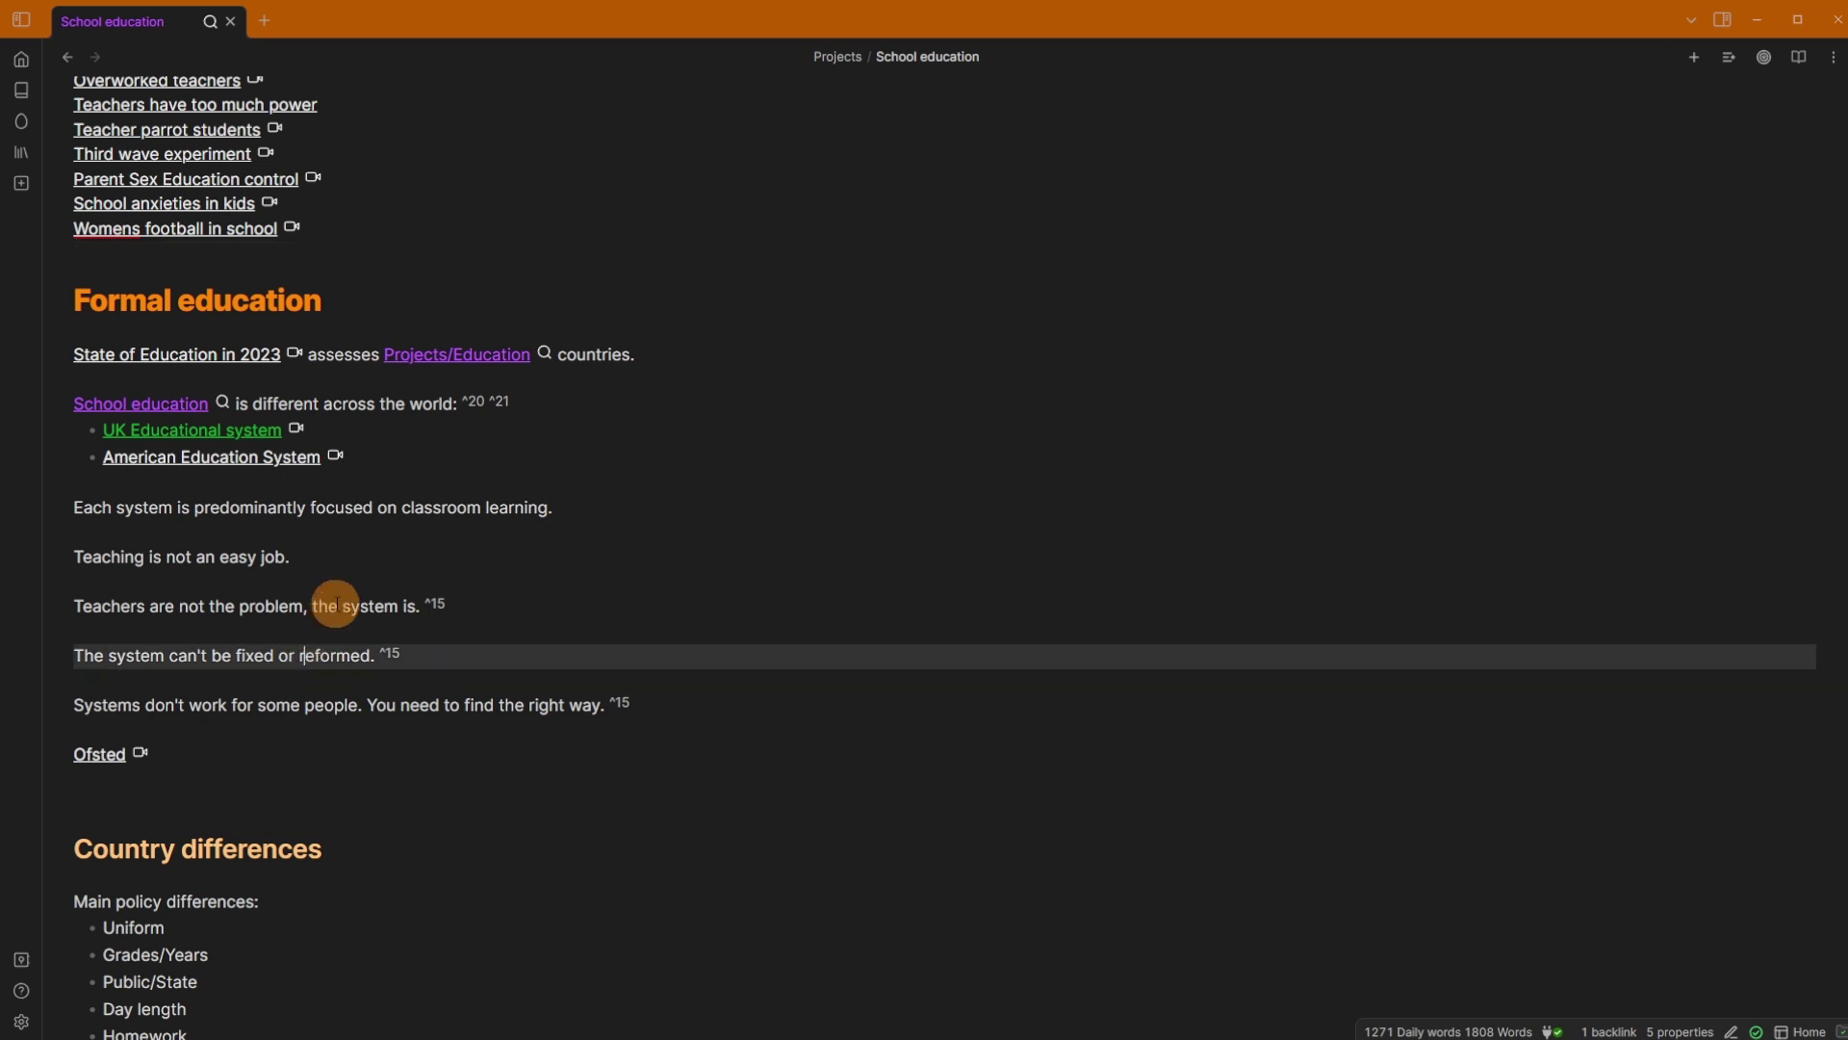
click(390, 604)
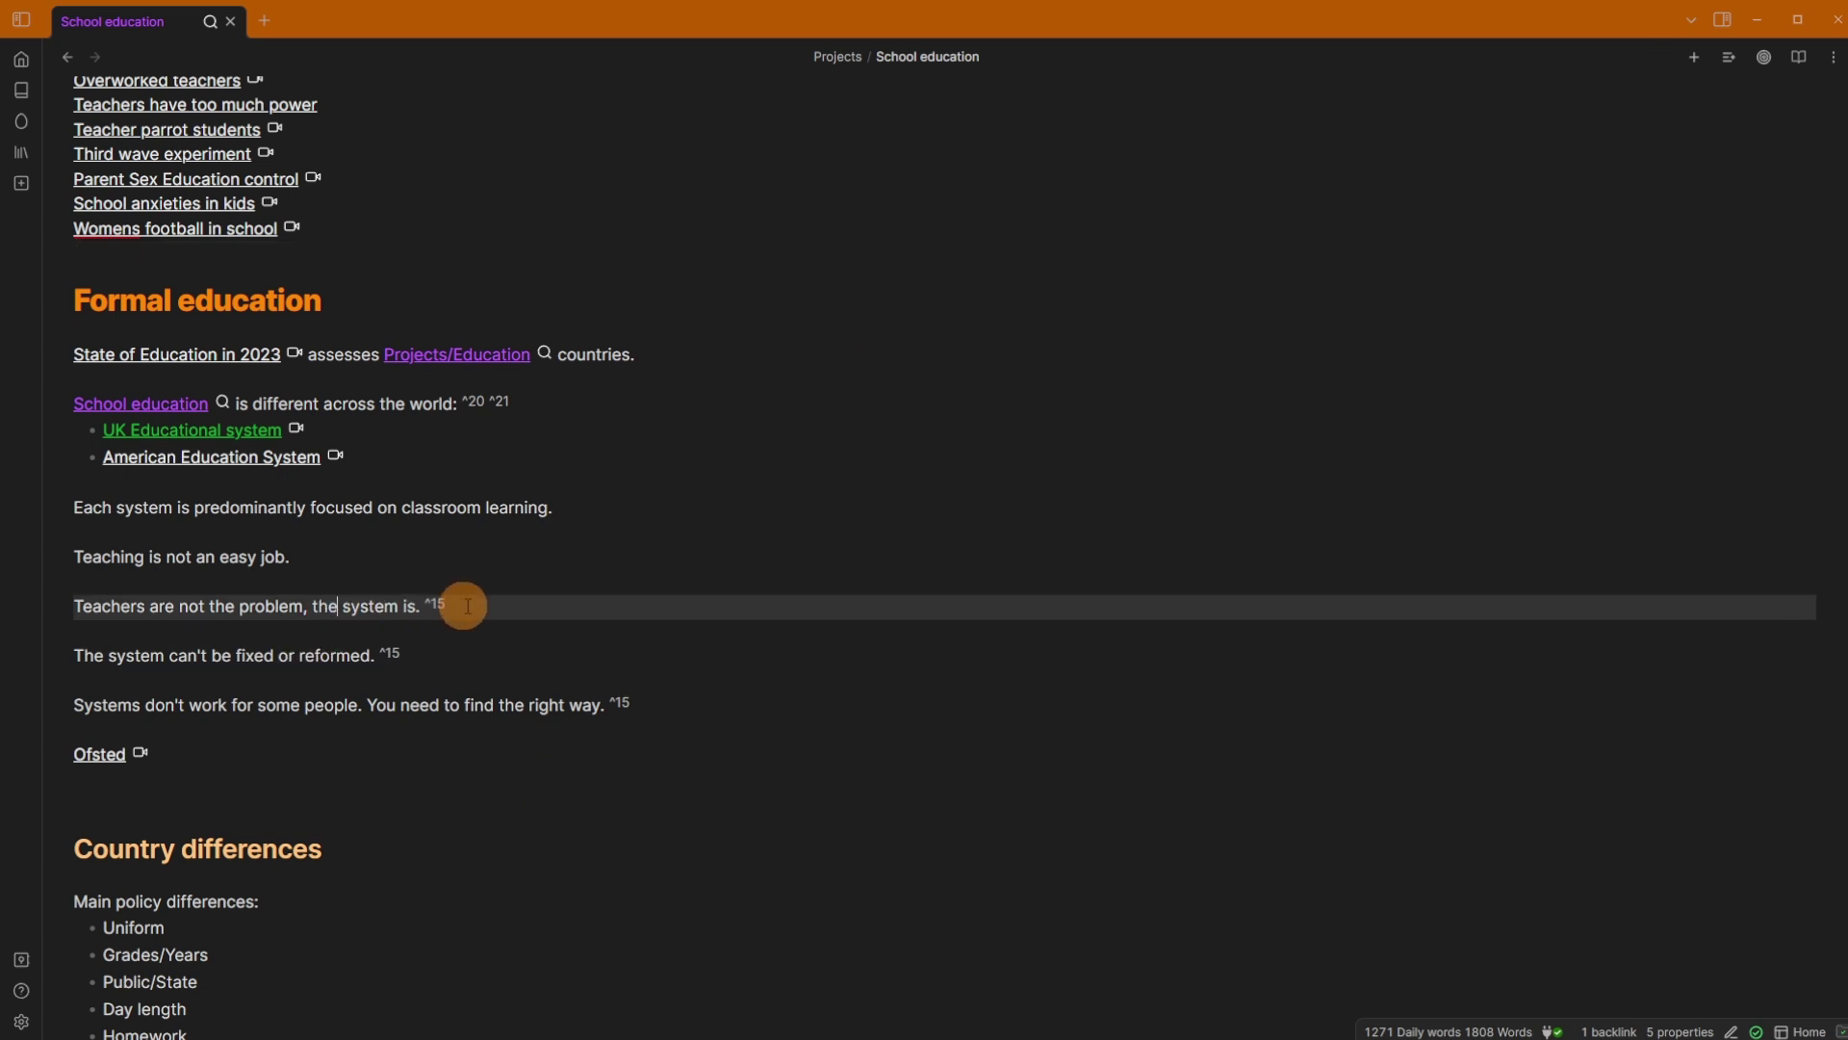
click(376, 728)
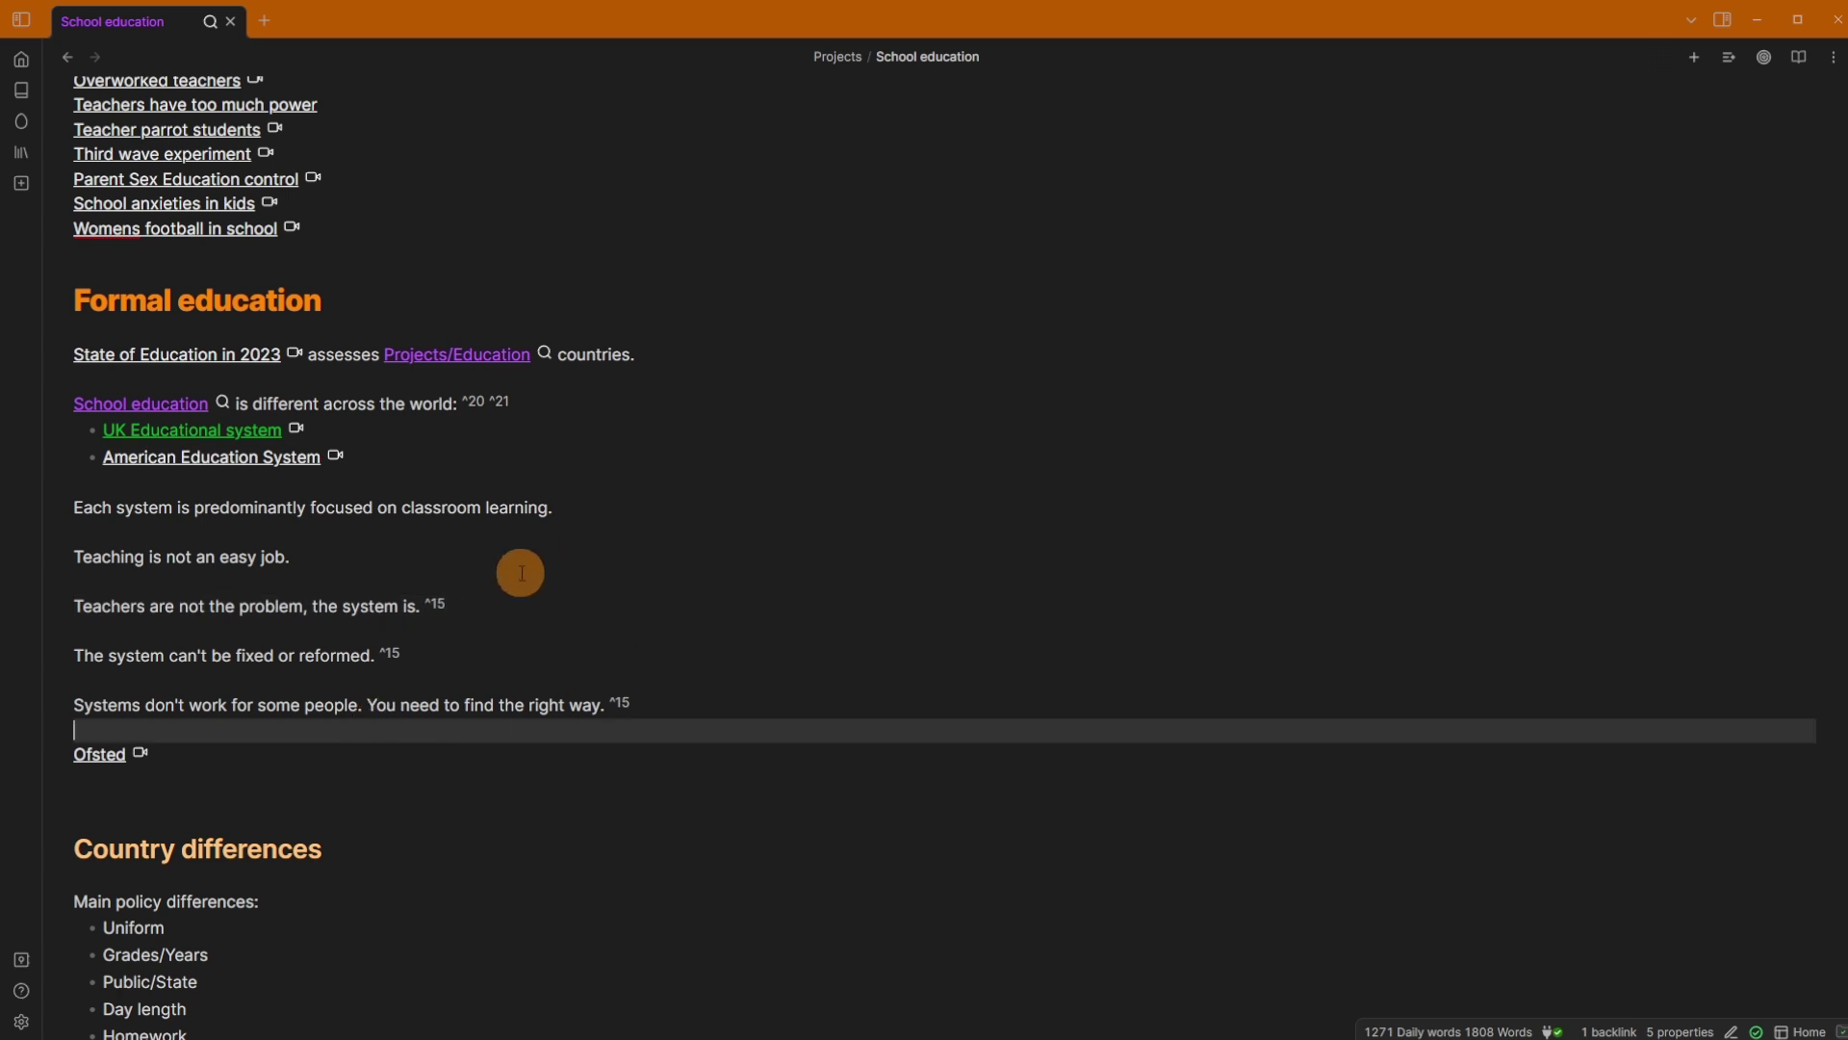
click(1723, 20)
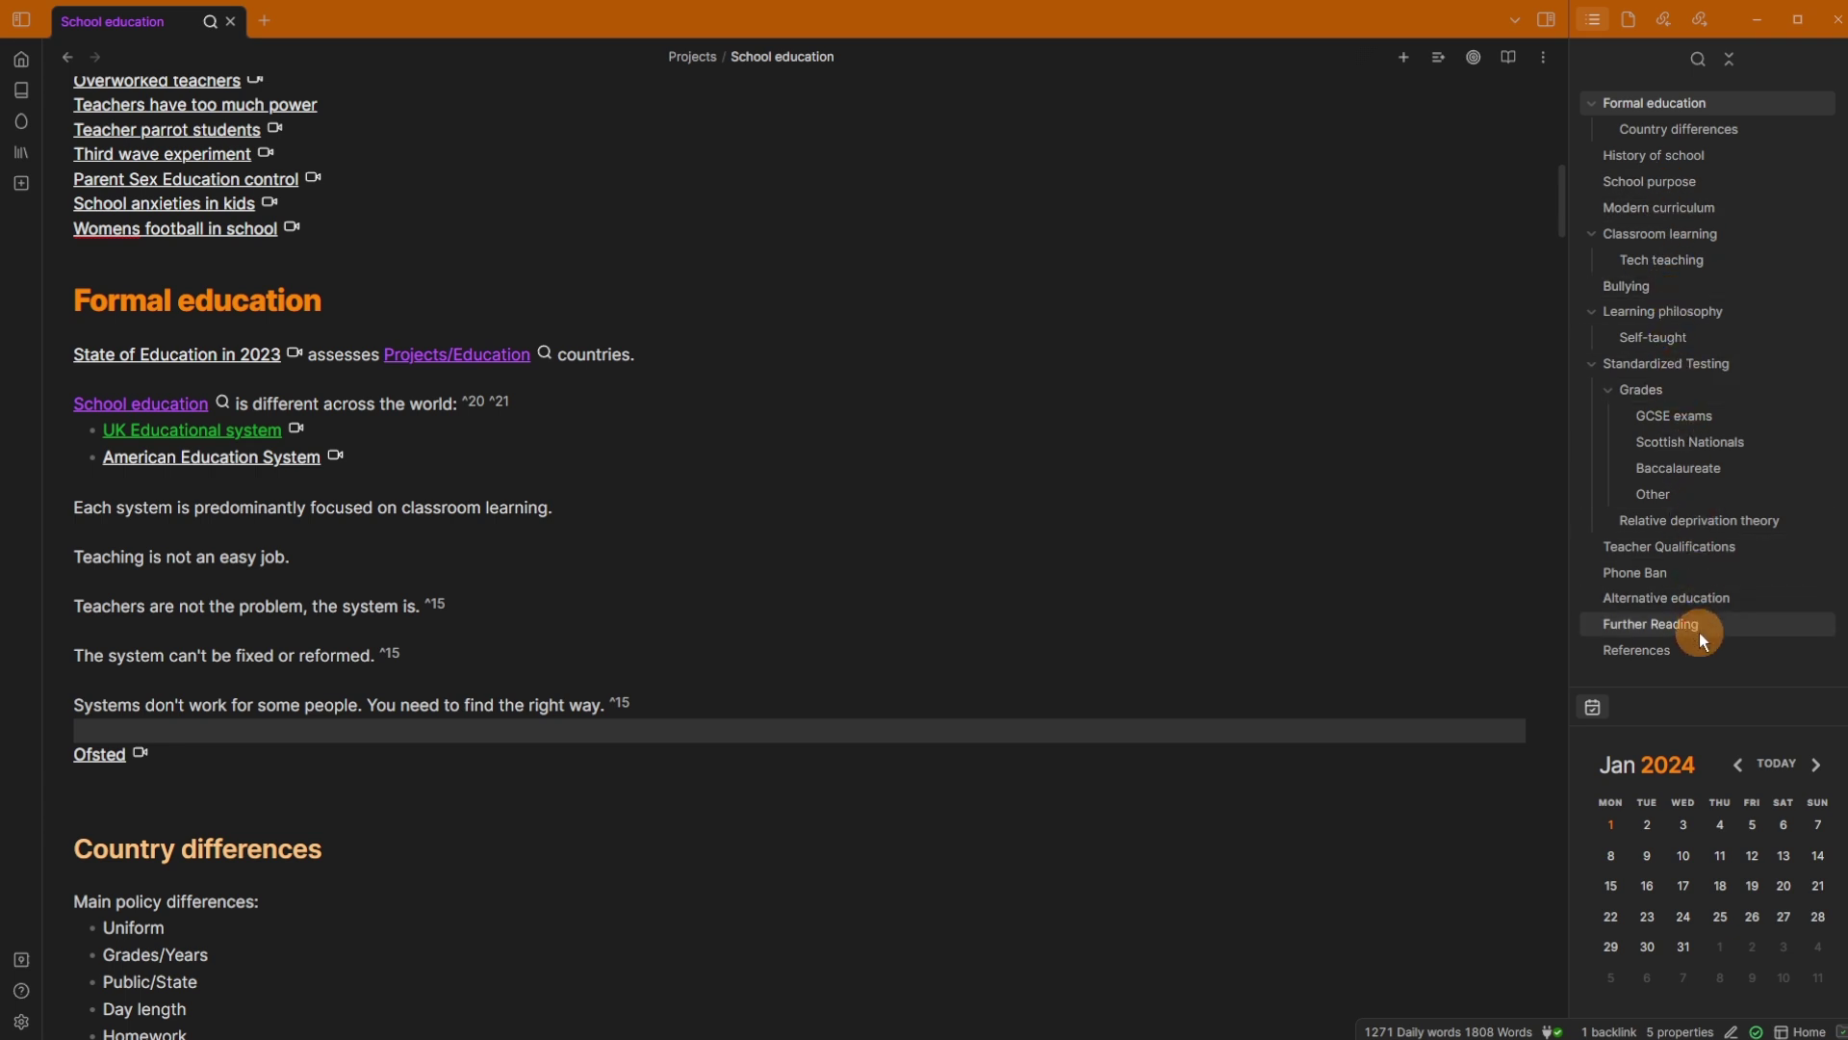
Step: Jump through the Self-taught, Learning philosophy, Bullying and Tech teaching sections via the outline
click(1676, 339)
click(1688, 314)
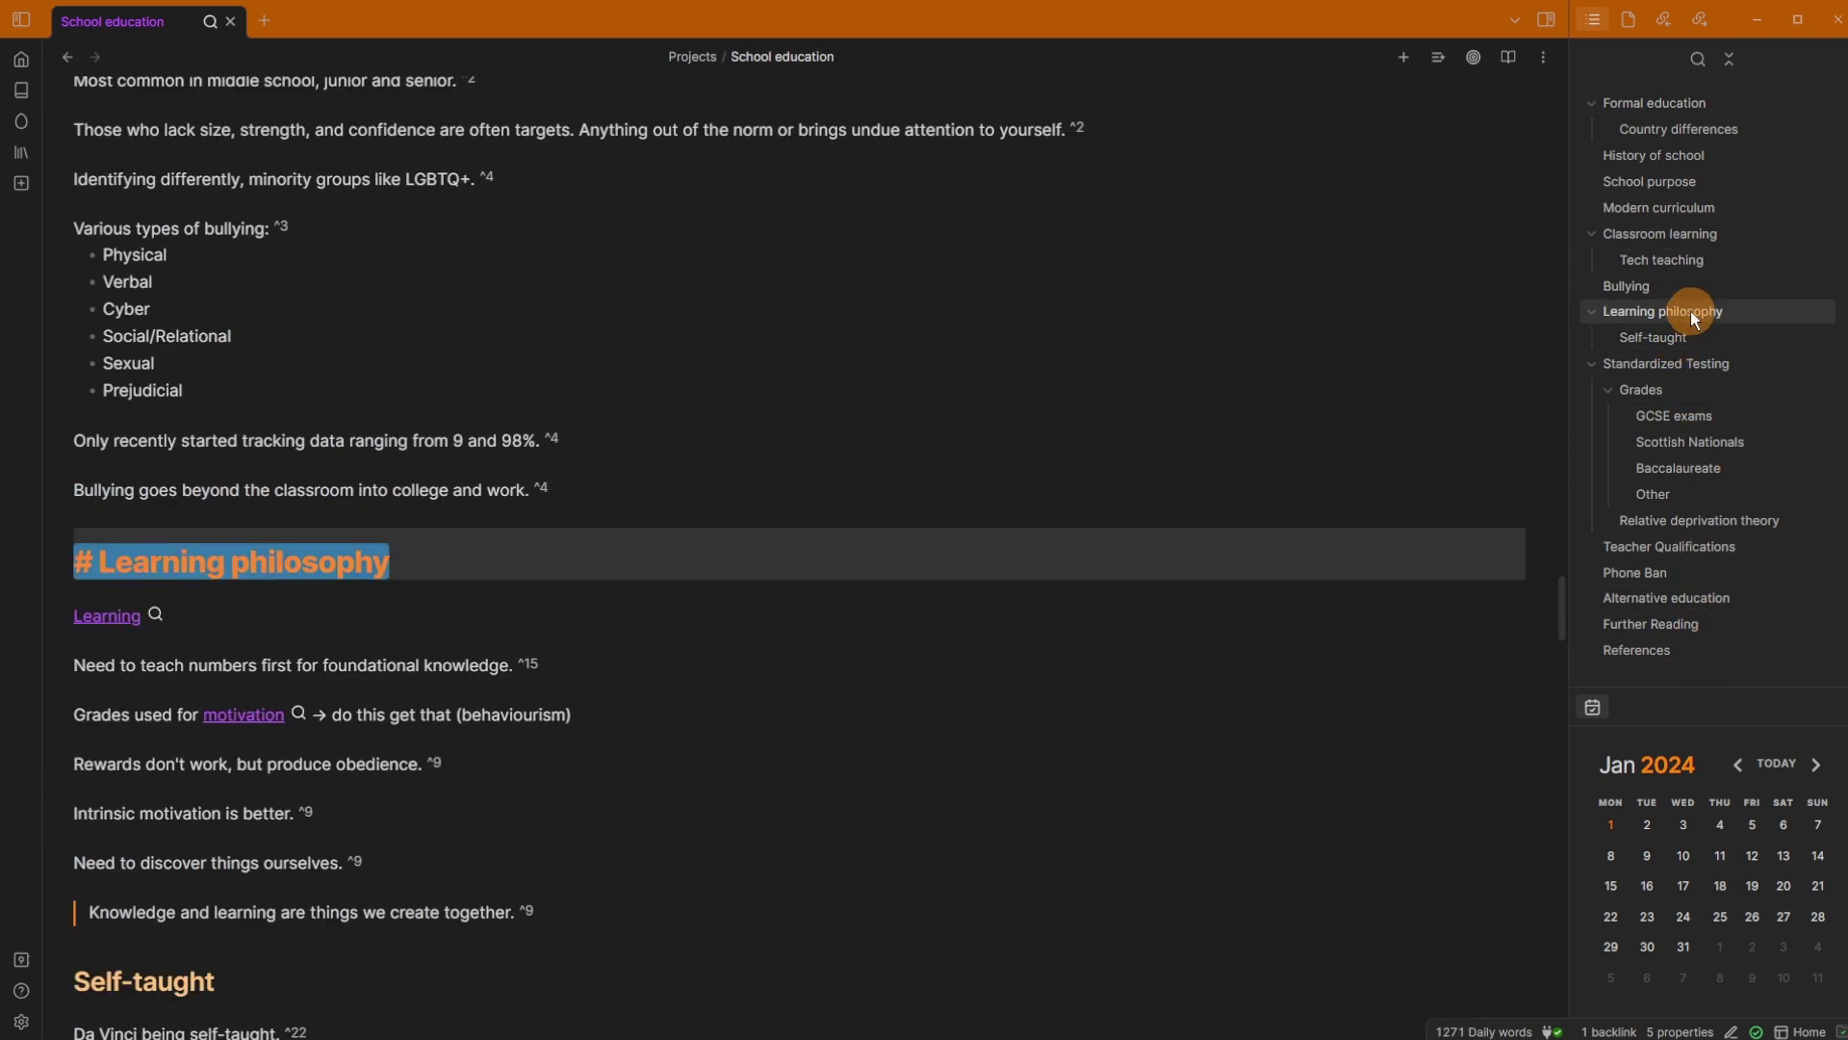
click(1689, 285)
click(1699, 262)
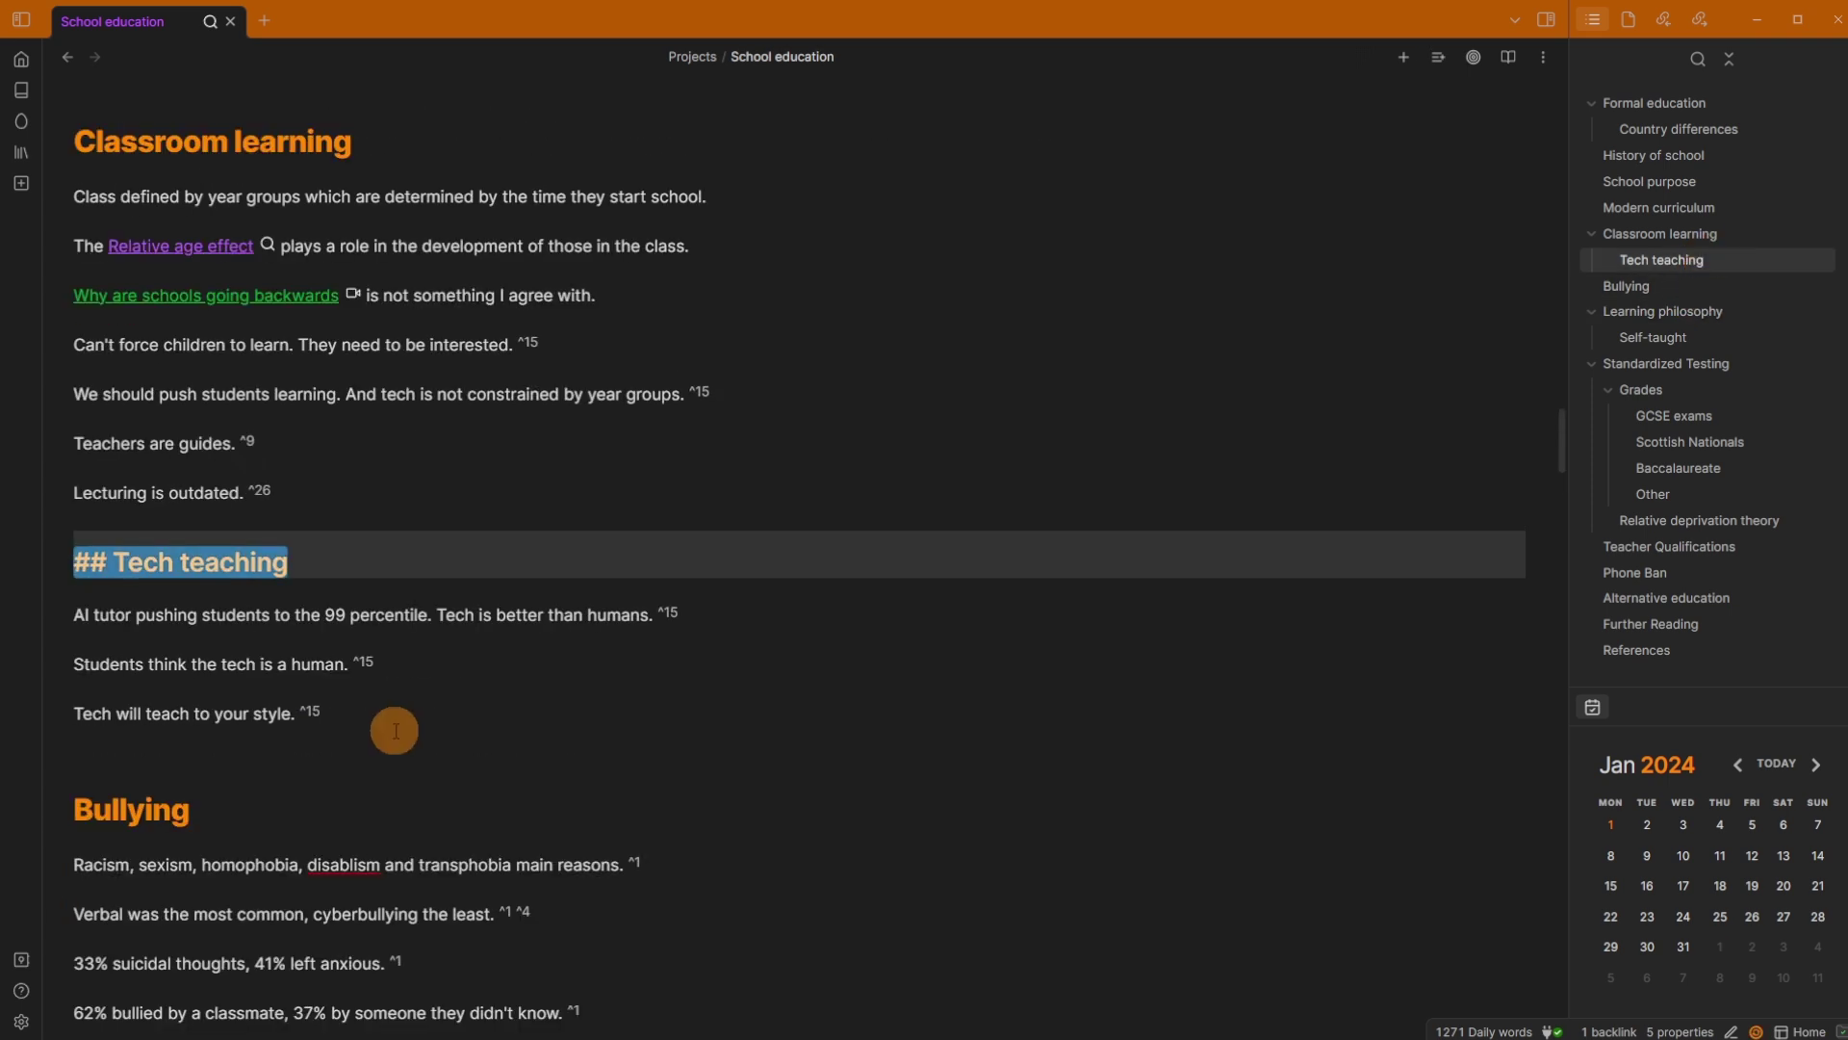
scroll(395, 730, down, 15)
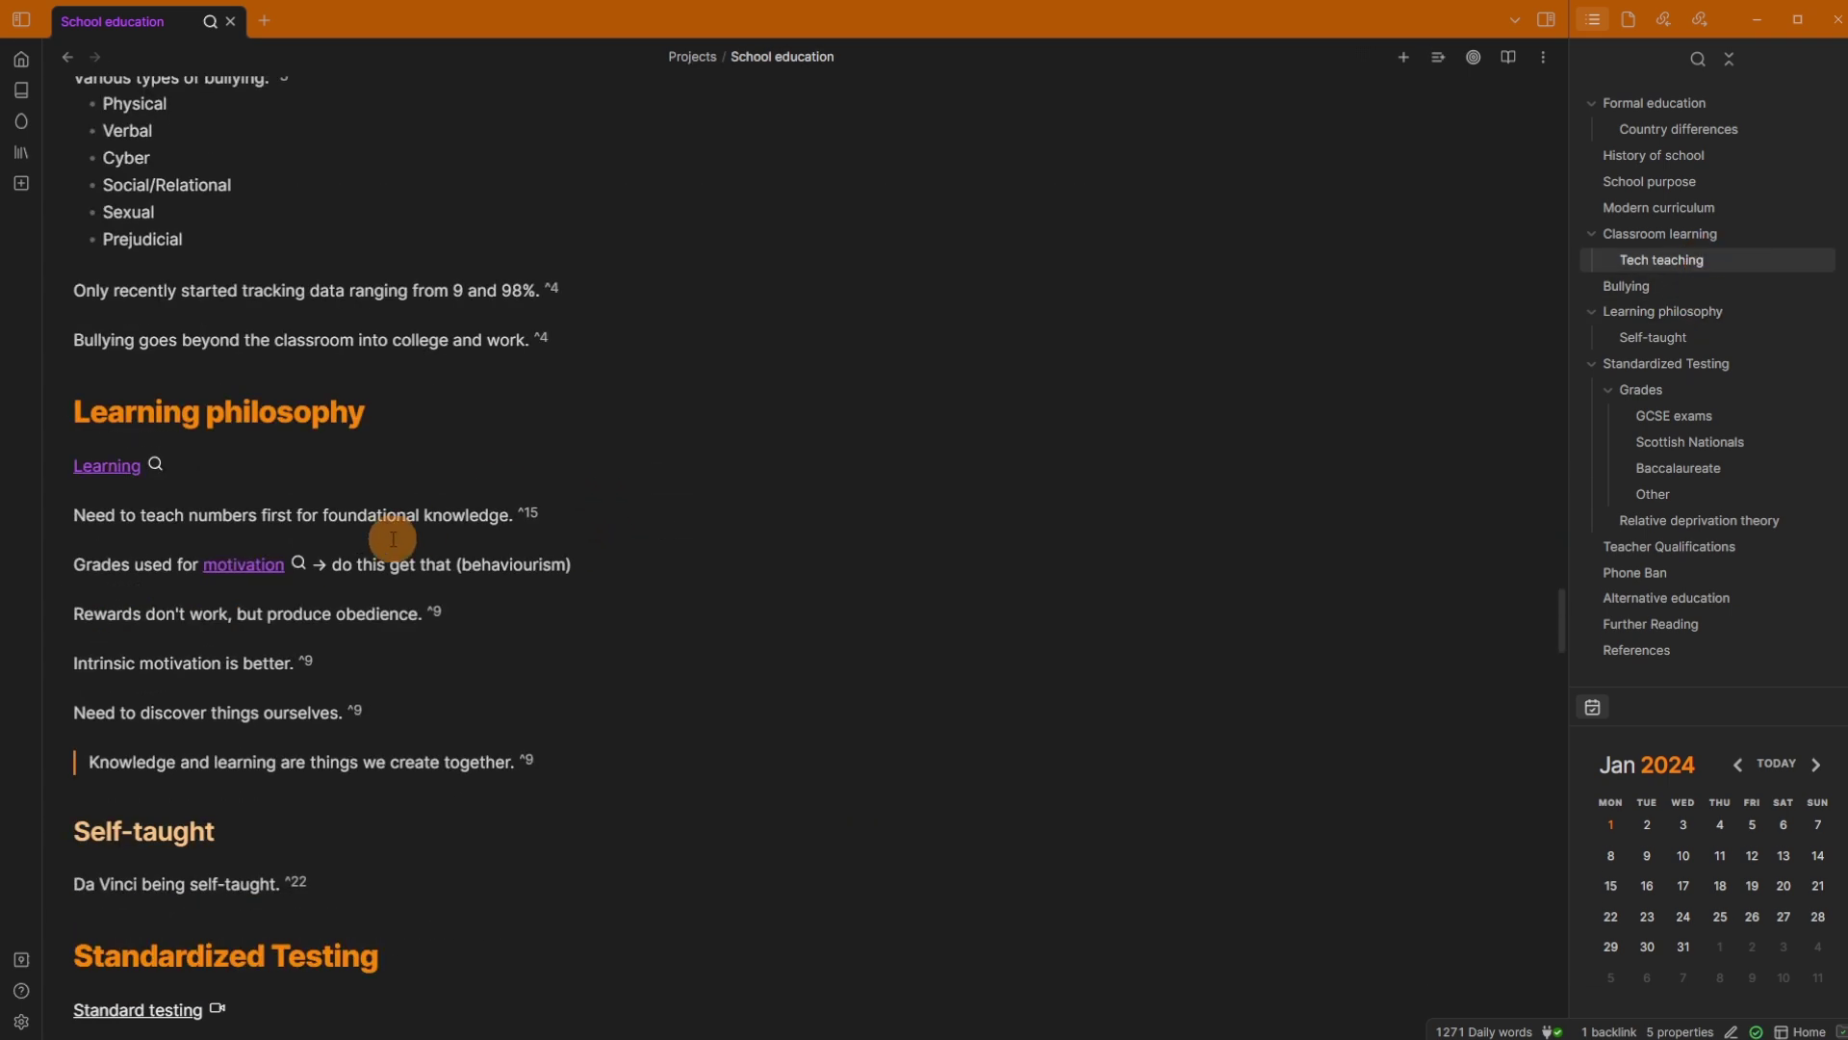
click(392, 559)
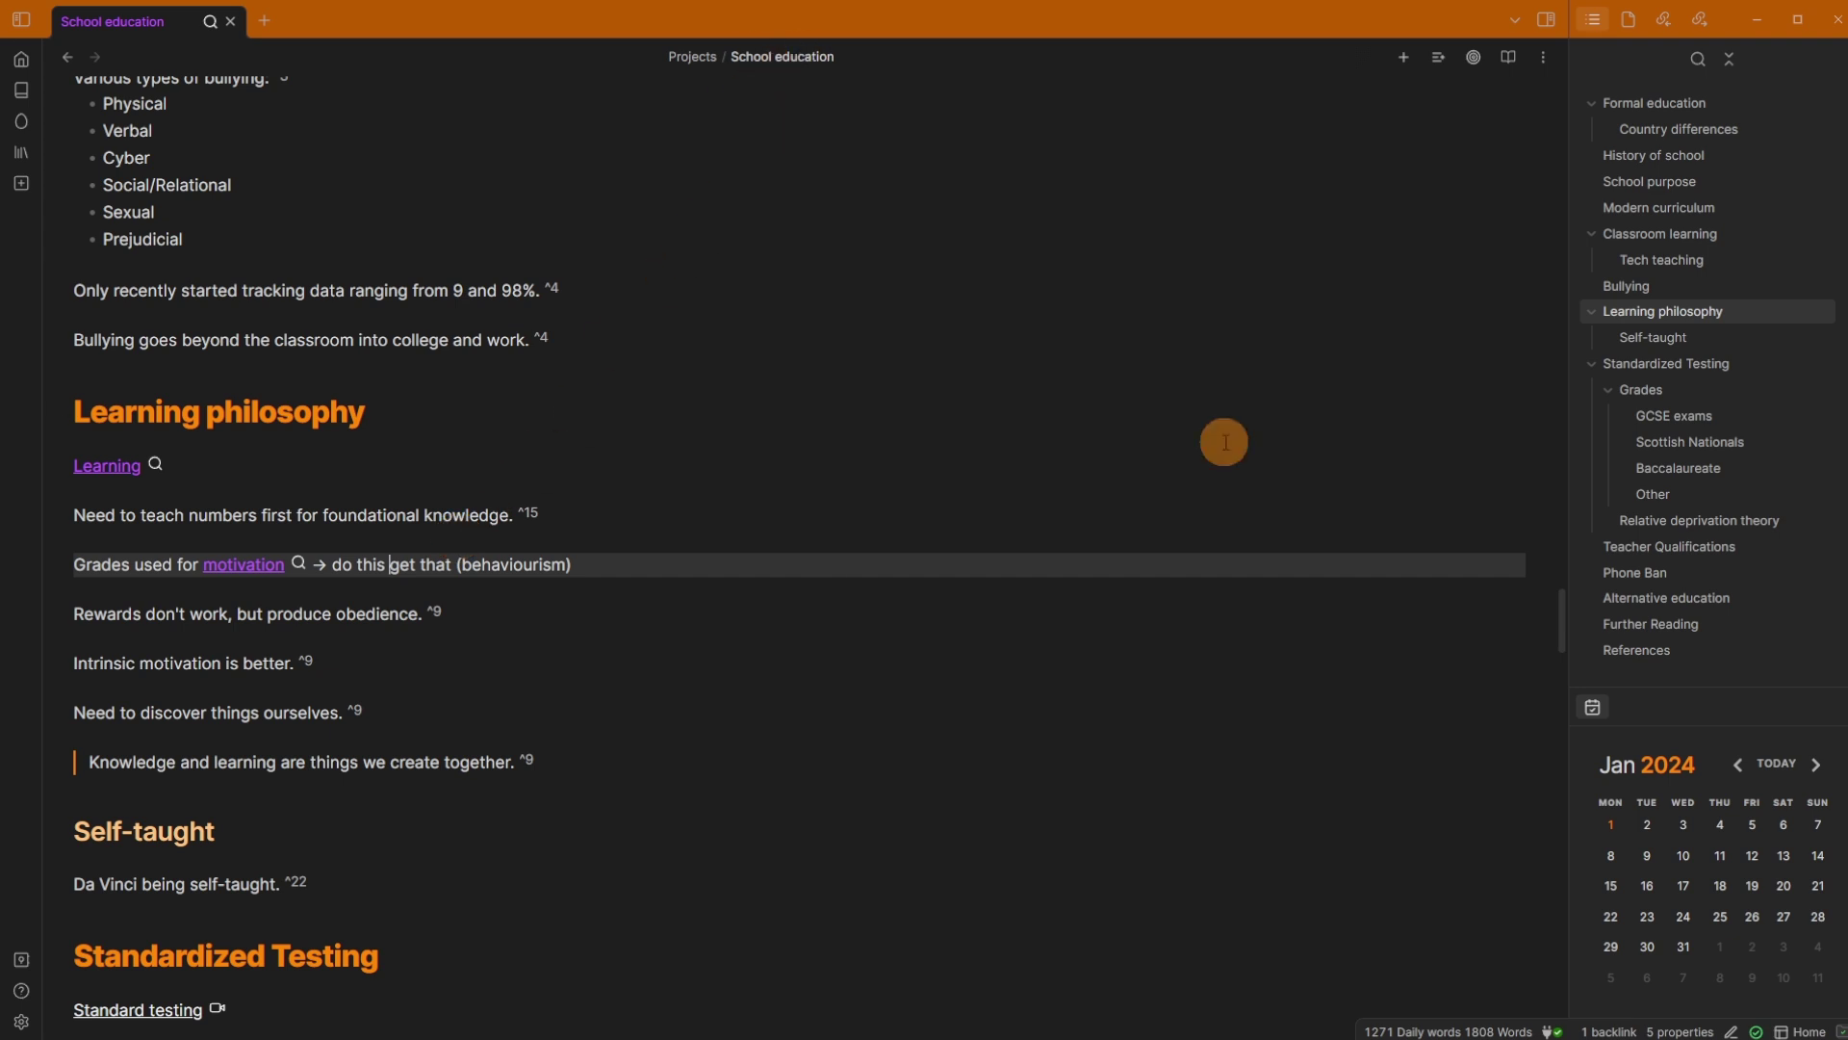
Step: Jump to Phone Ban and step through its UK Phone Ban, memory and Flawed Phone Laws lines
click(1675, 574)
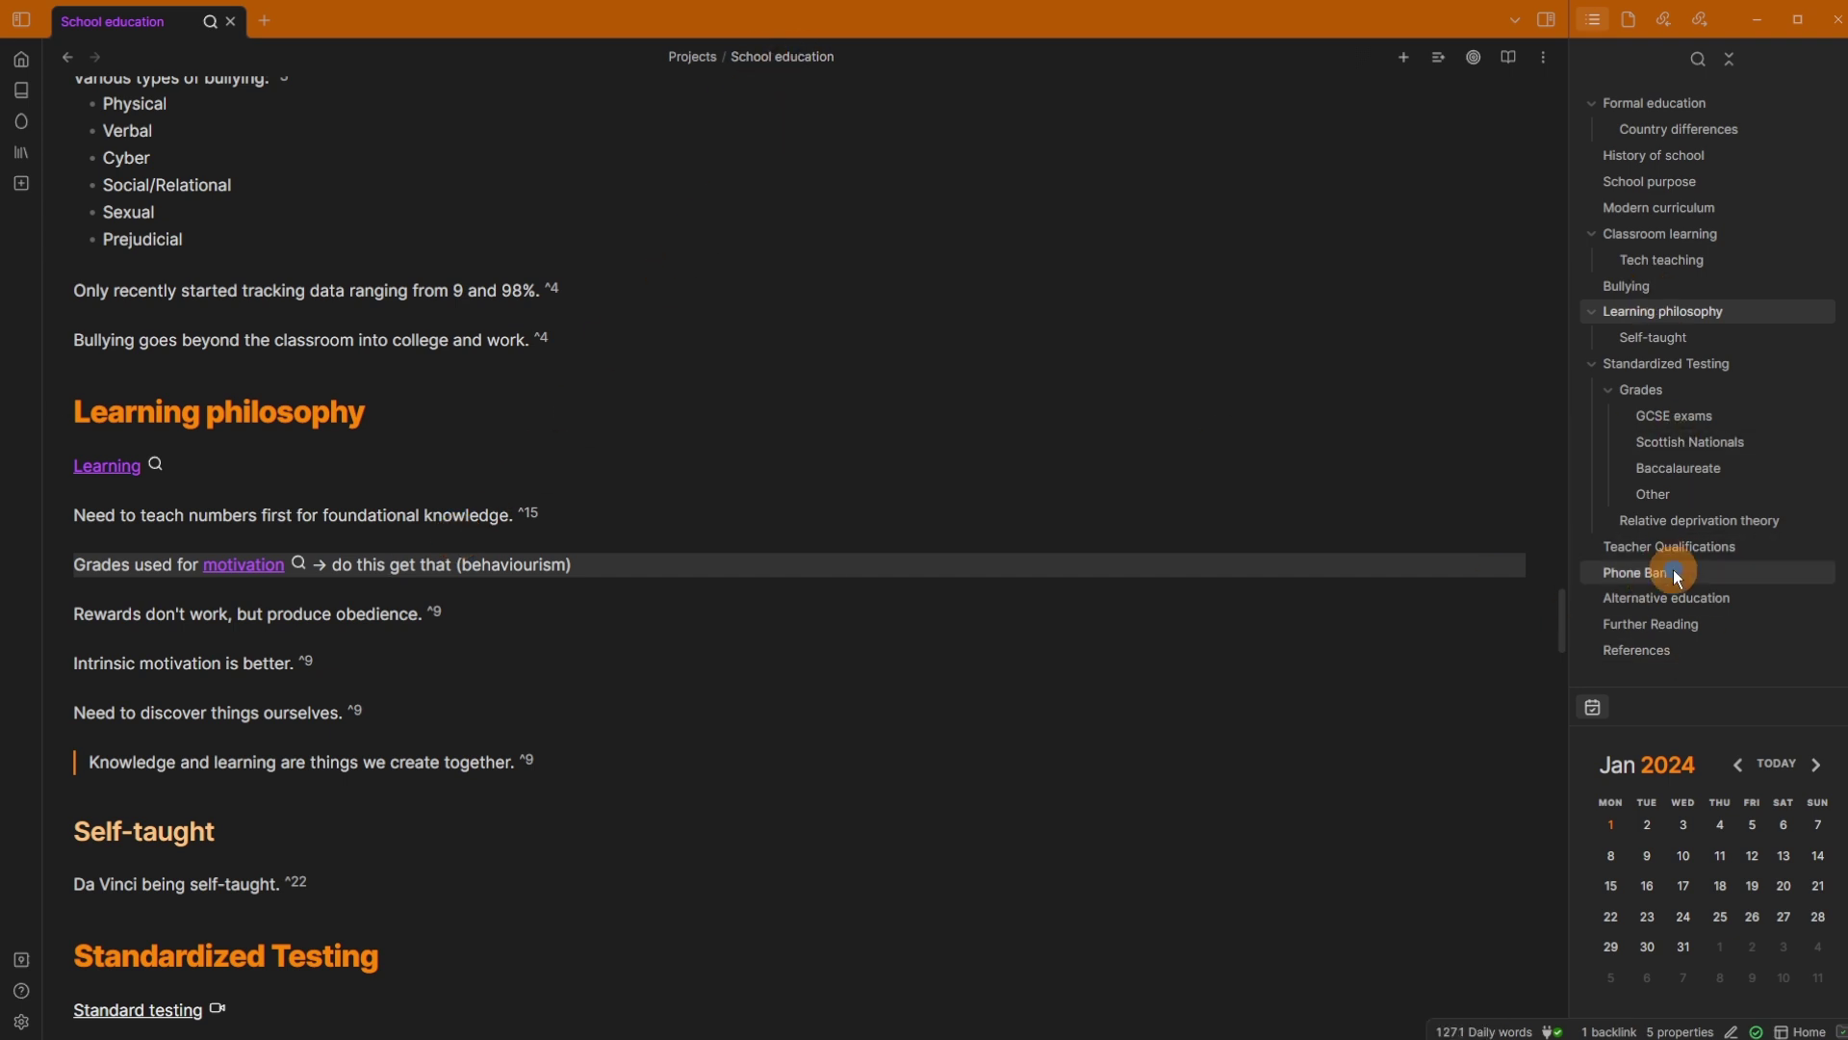
click(278, 690)
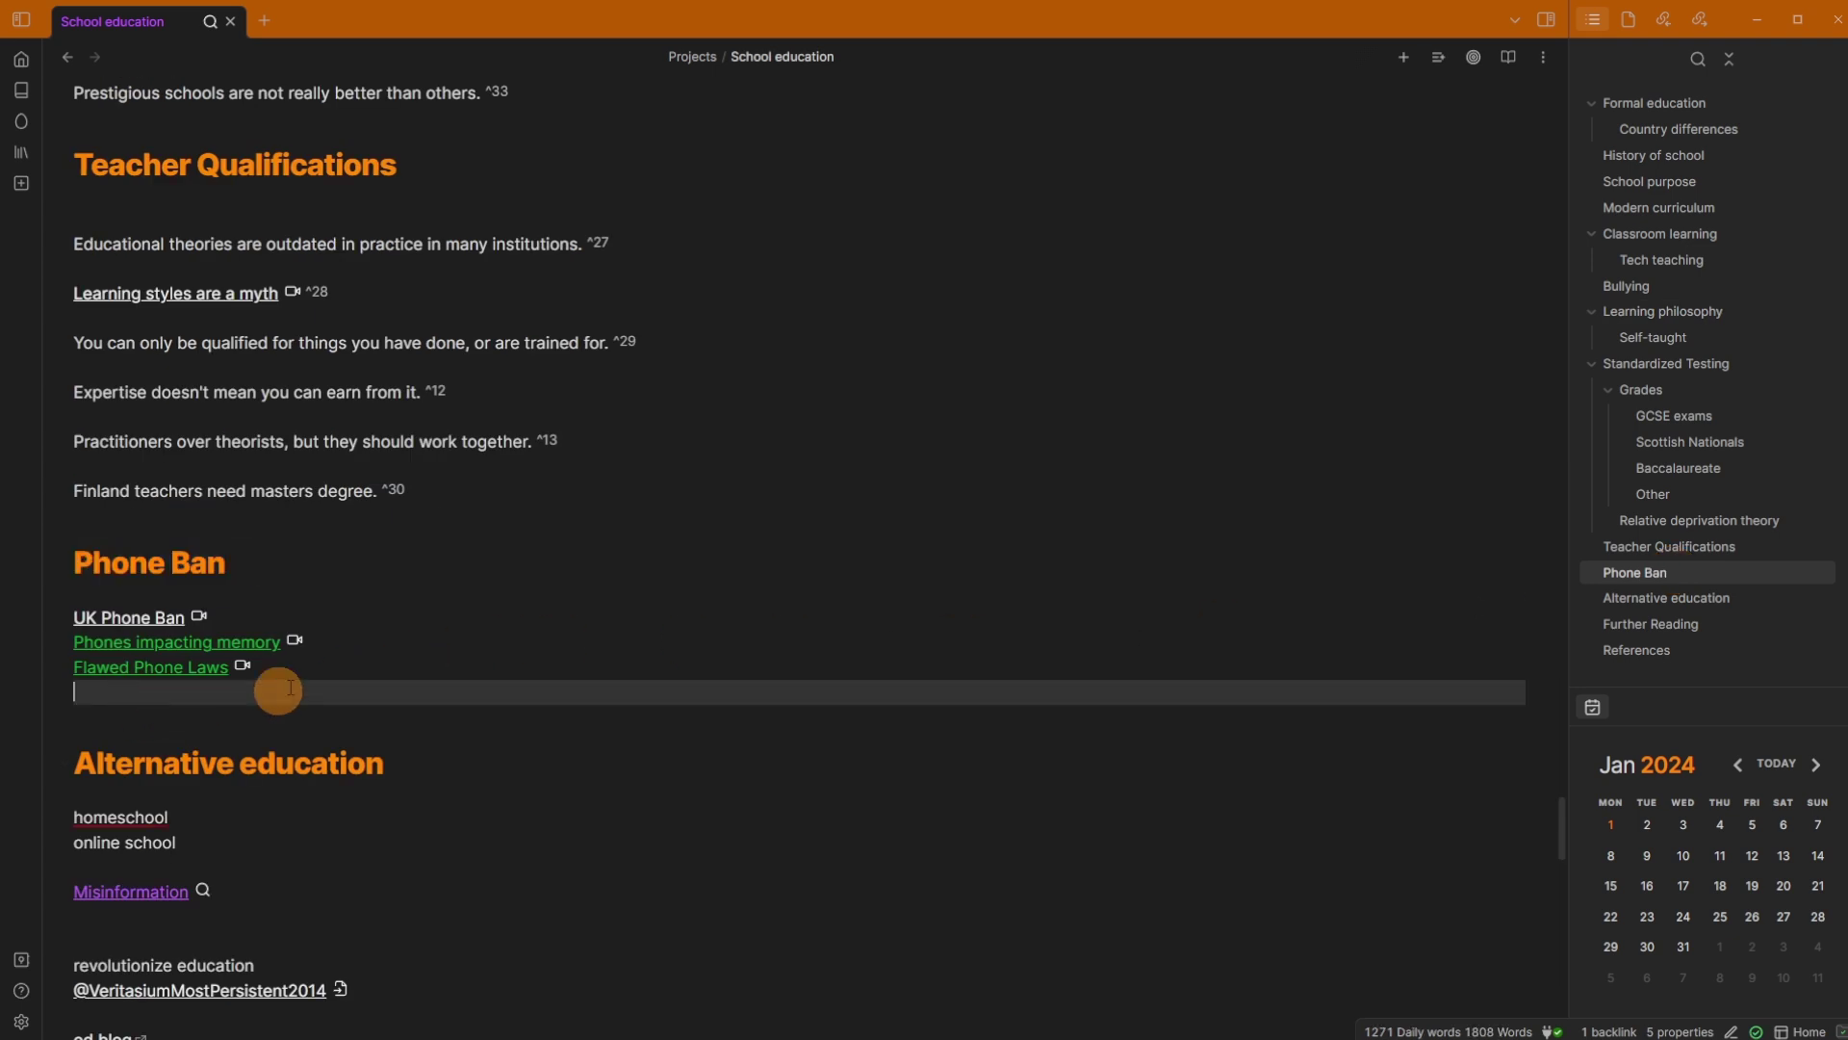
click(356, 622)
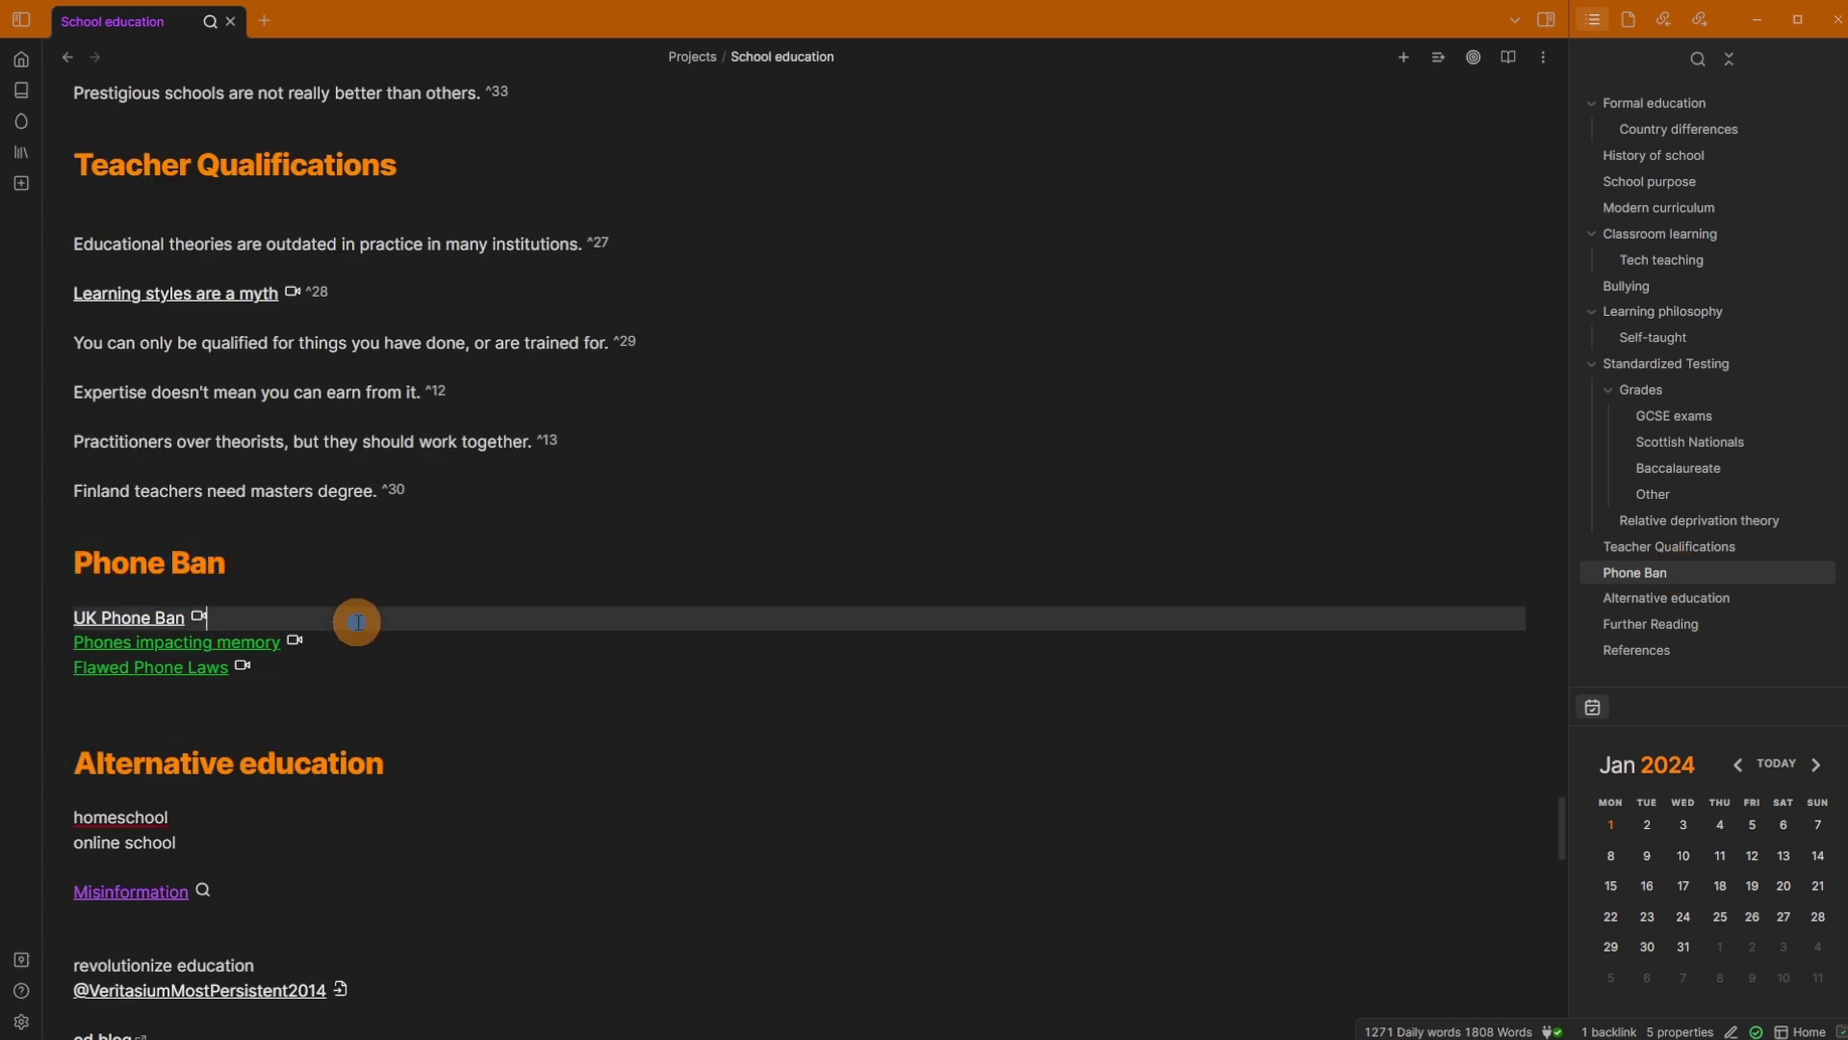
click(365, 642)
click(351, 667)
click(330, 579)
Step: Revisit the Phone Ban lines down to the Alternative education heading
click(123, 55)
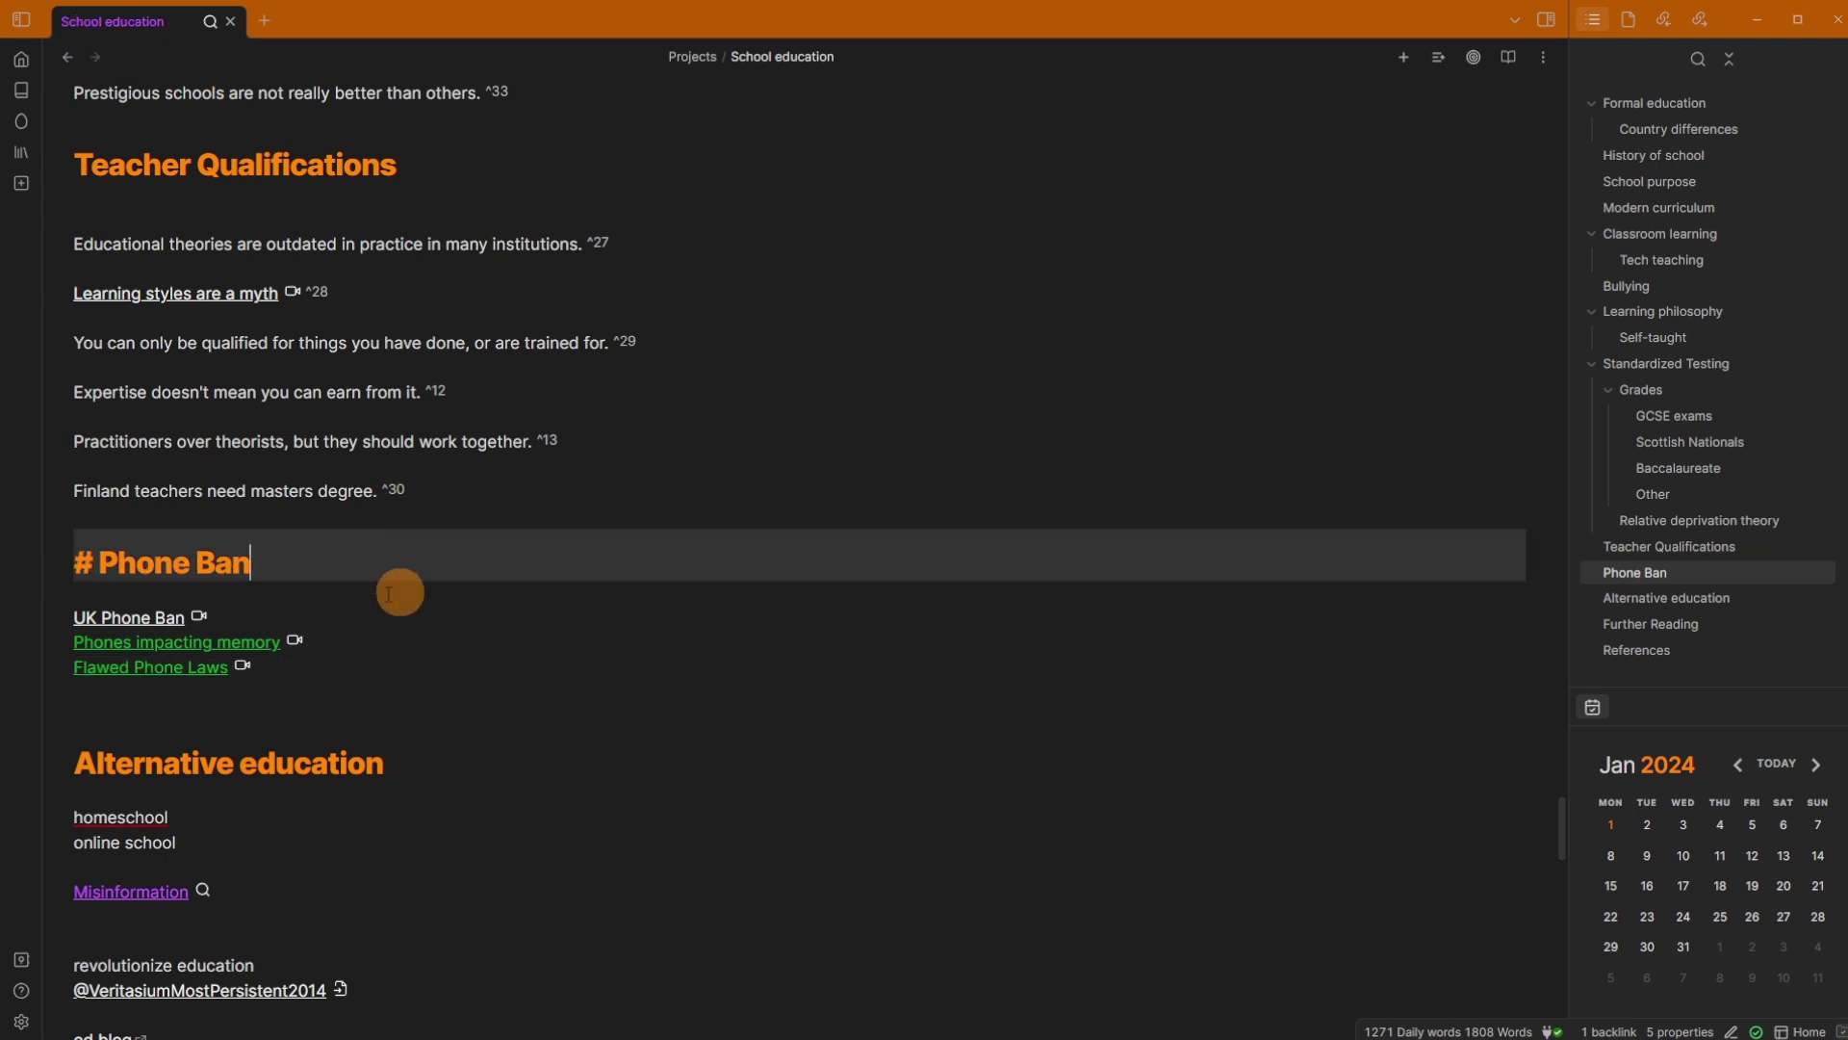
click(335, 599)
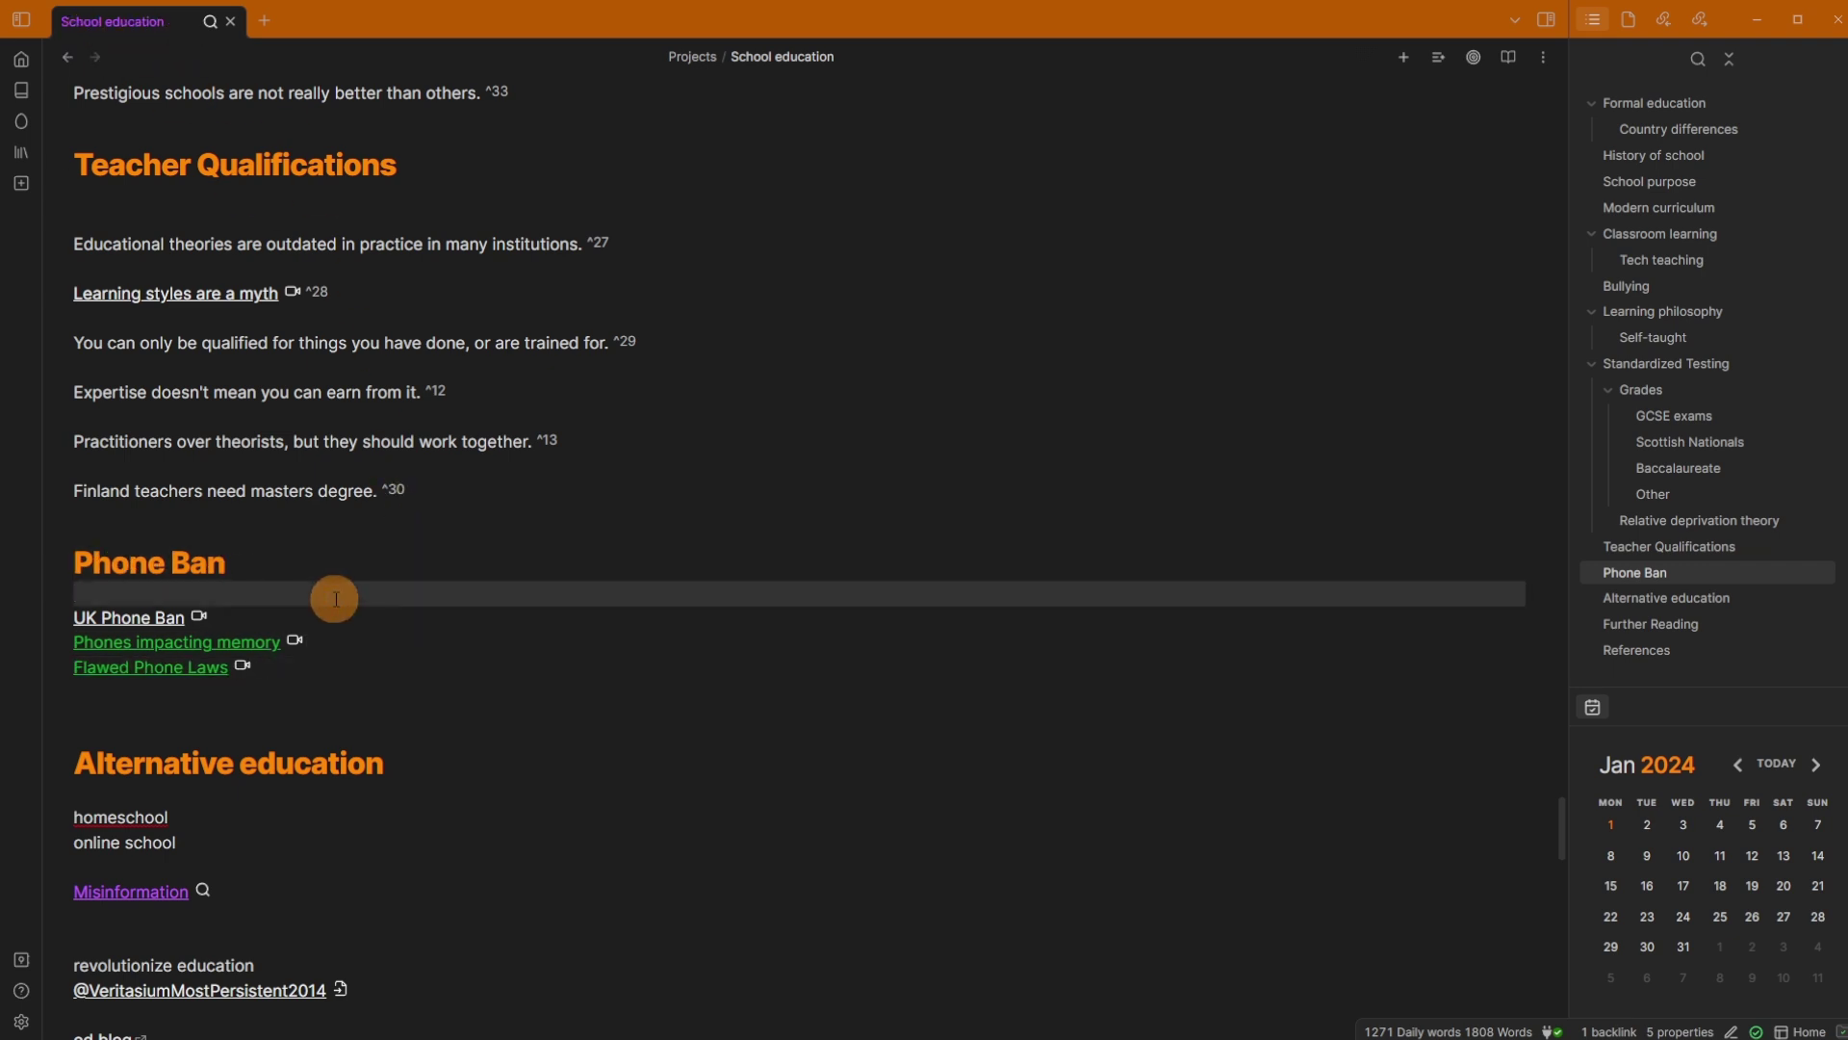
click(228, 714)
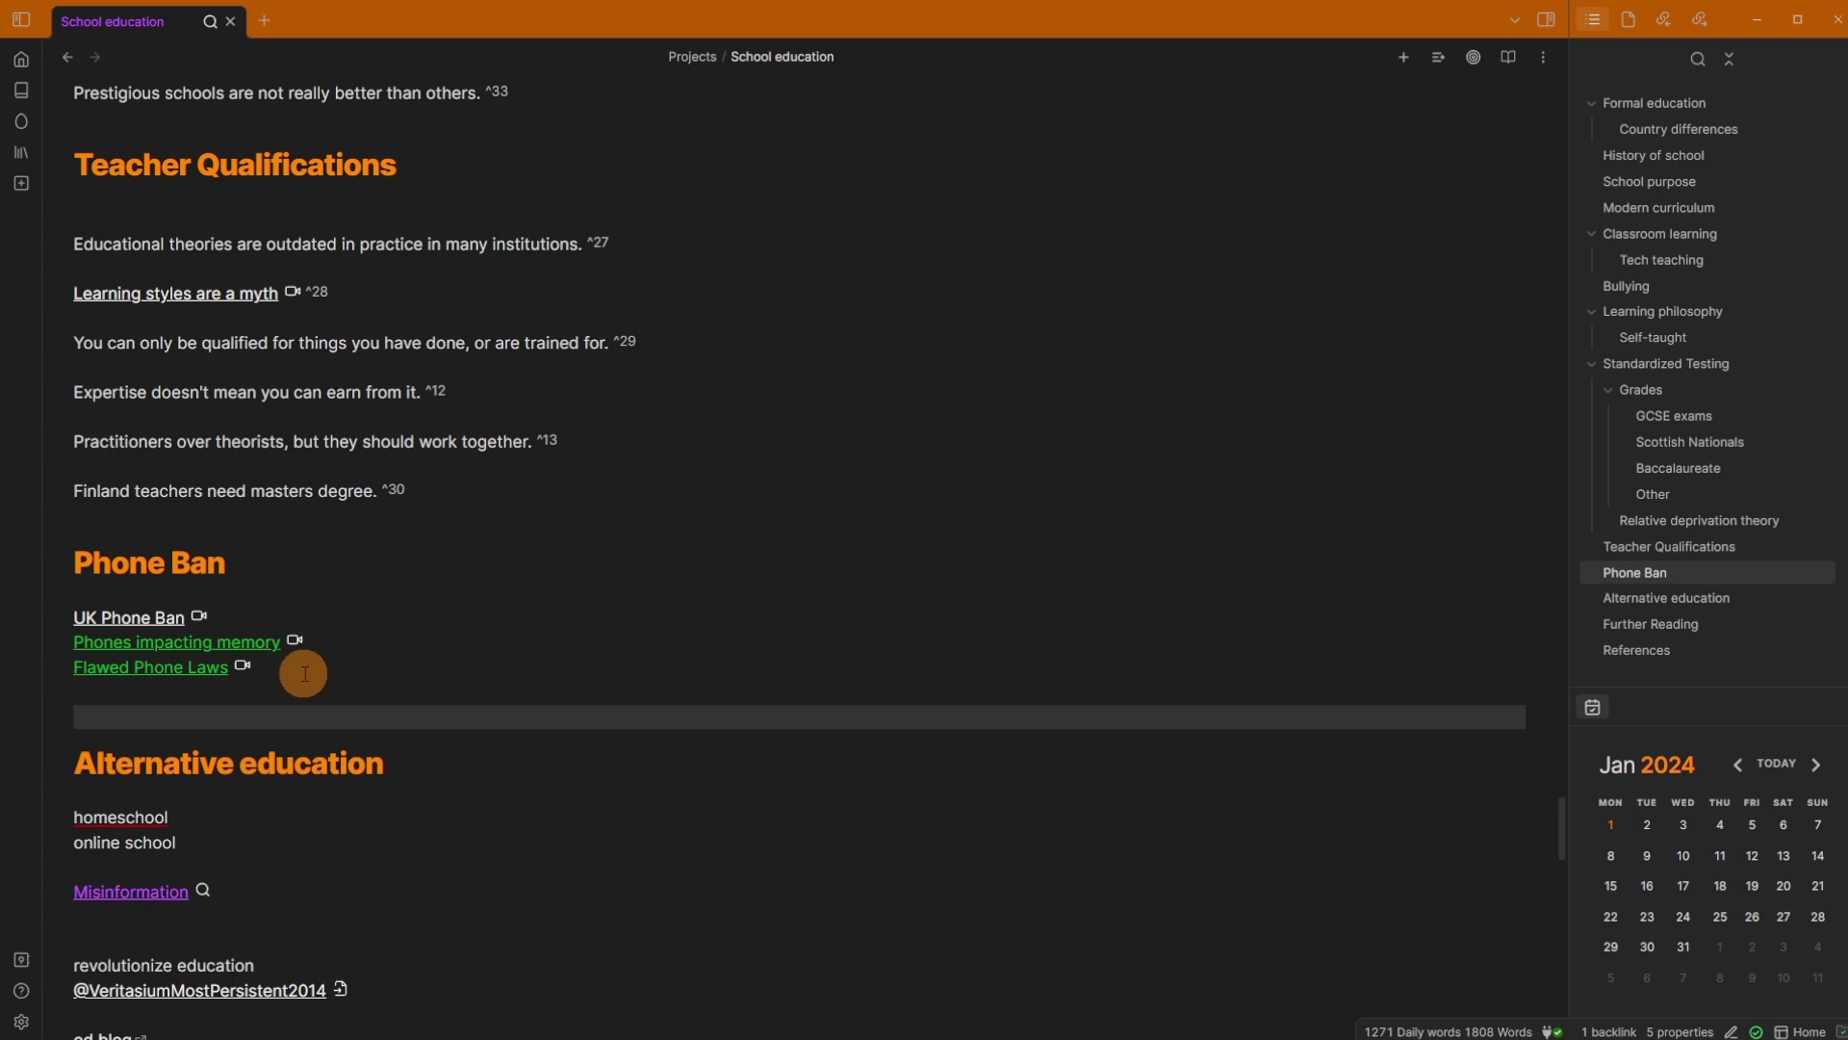
click(398, 651)
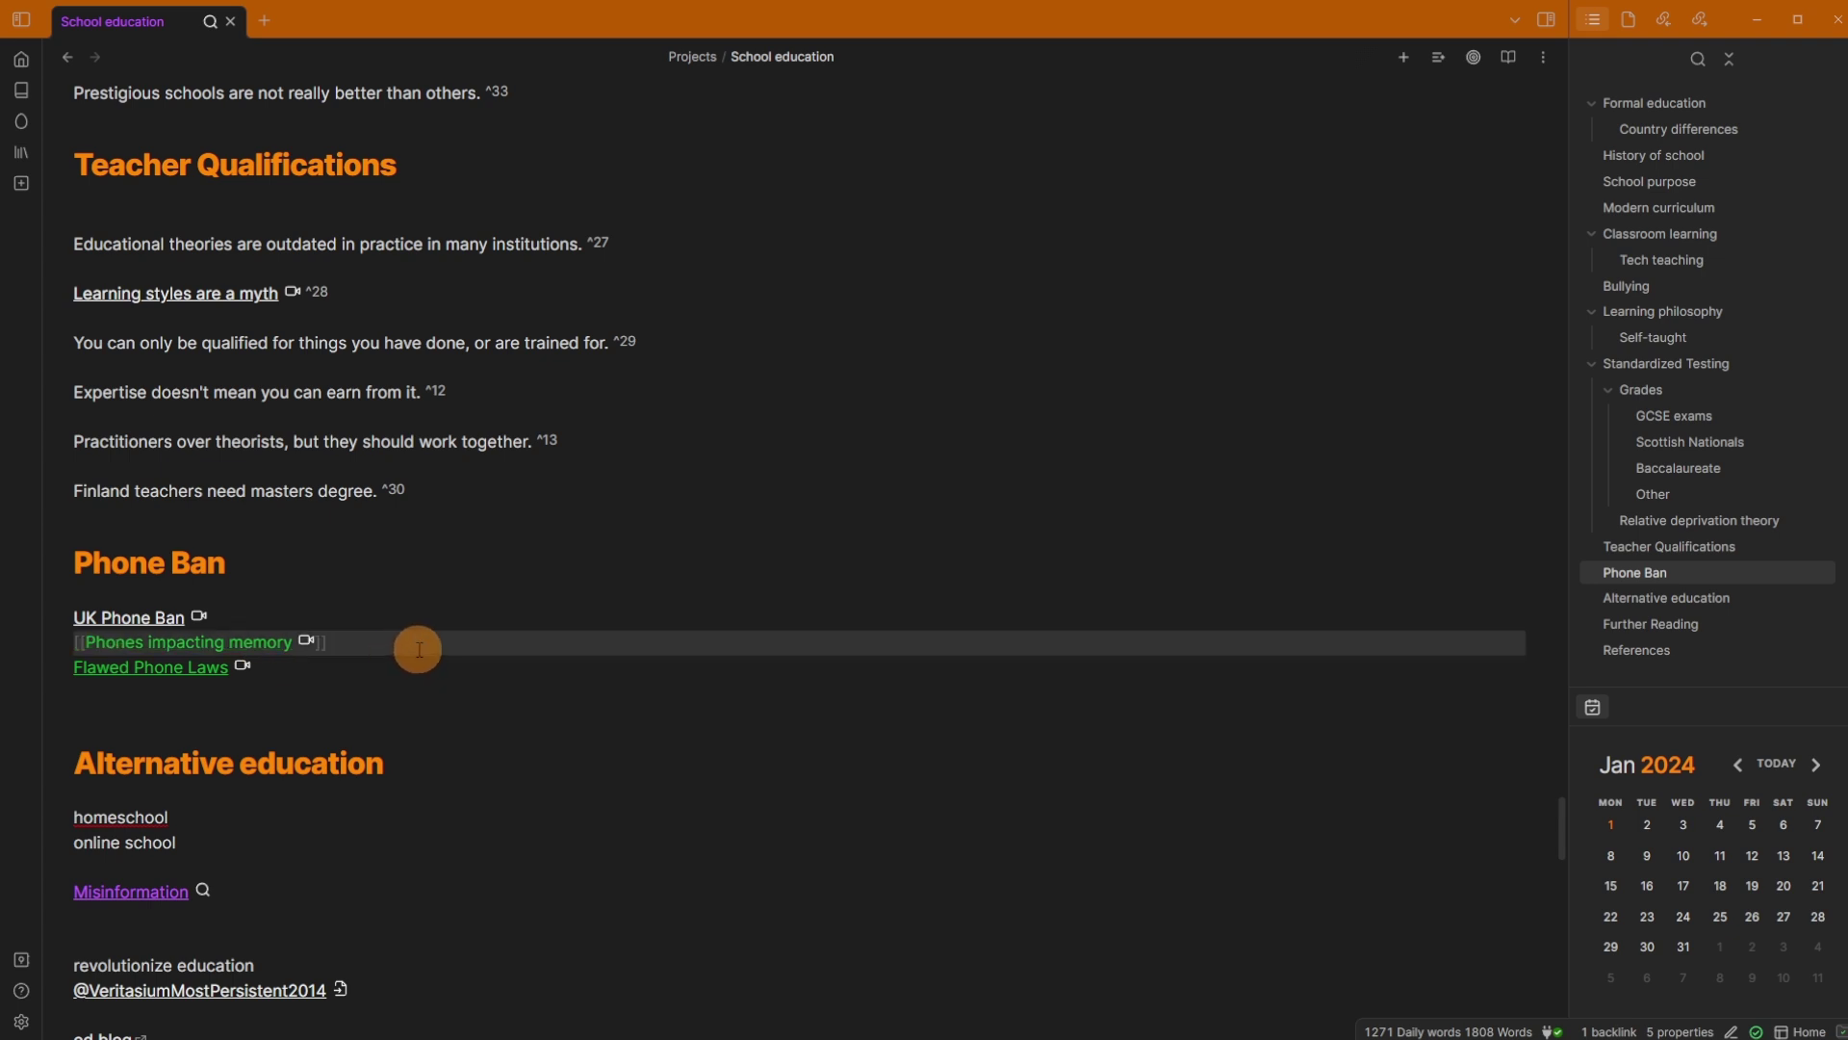
click(247, 615)
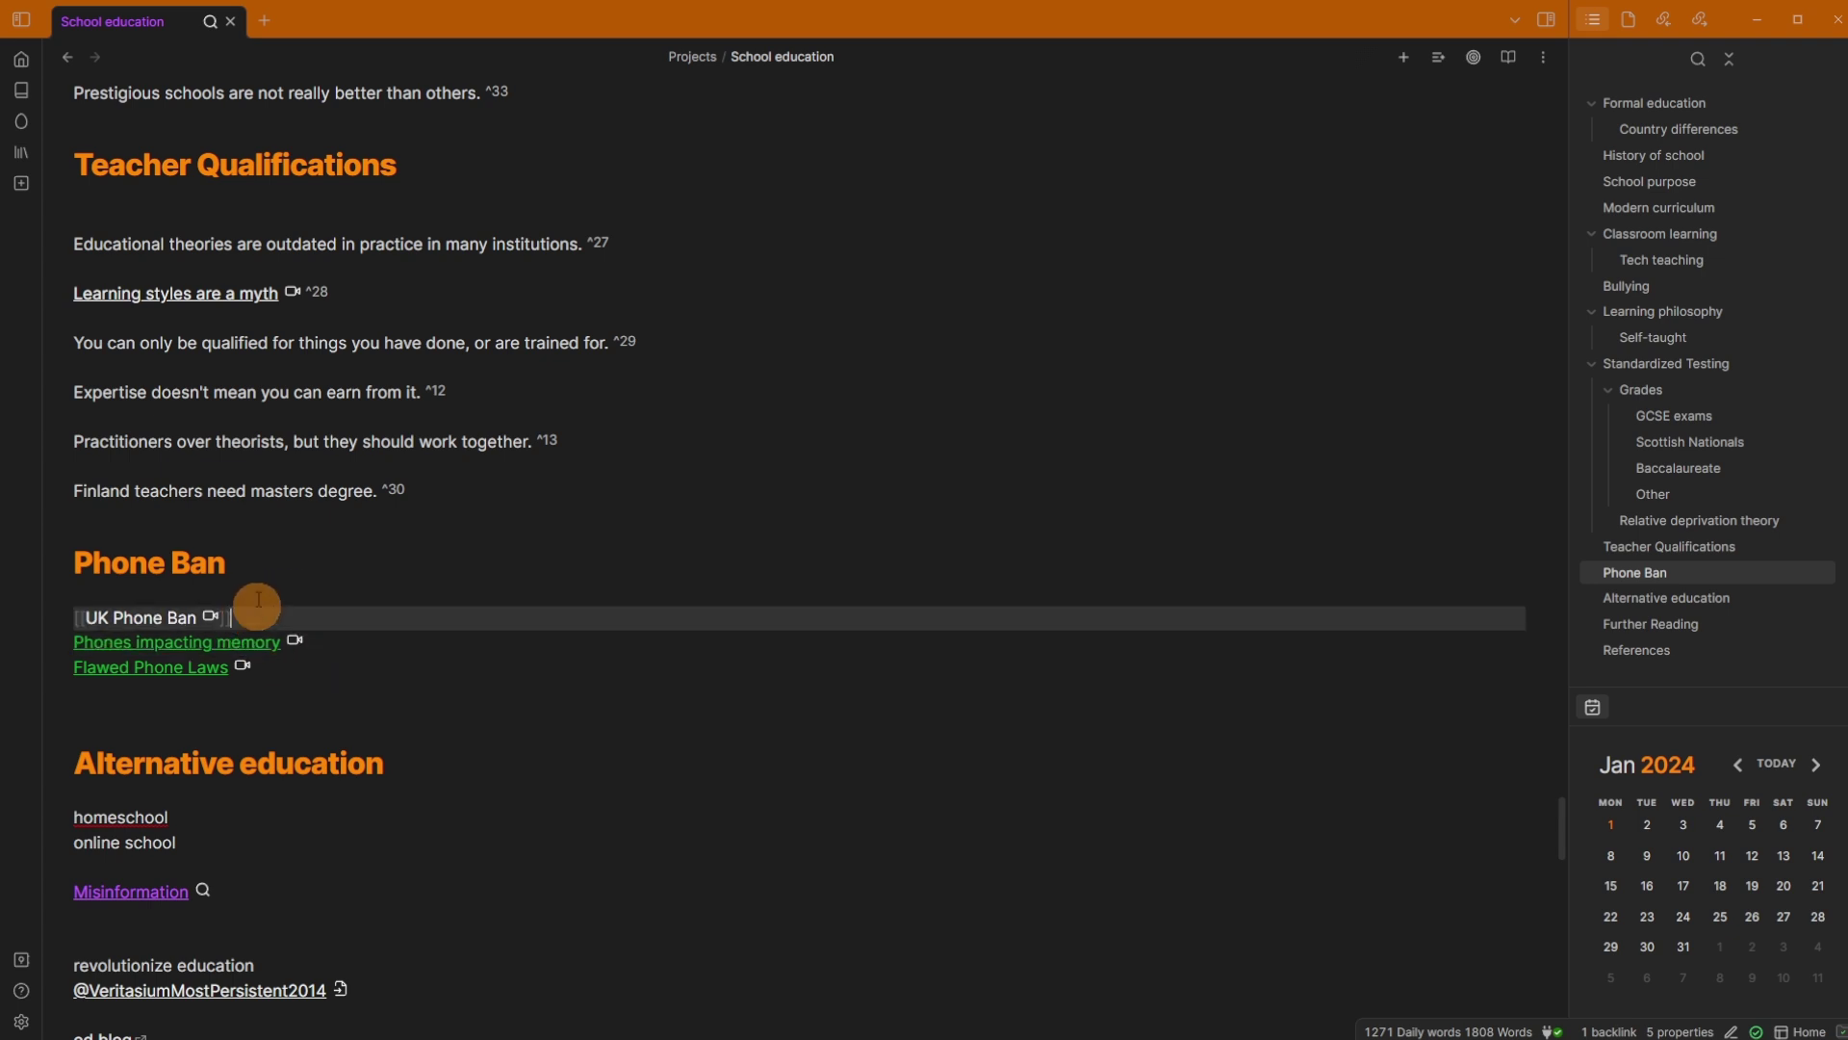
click(266, 589)
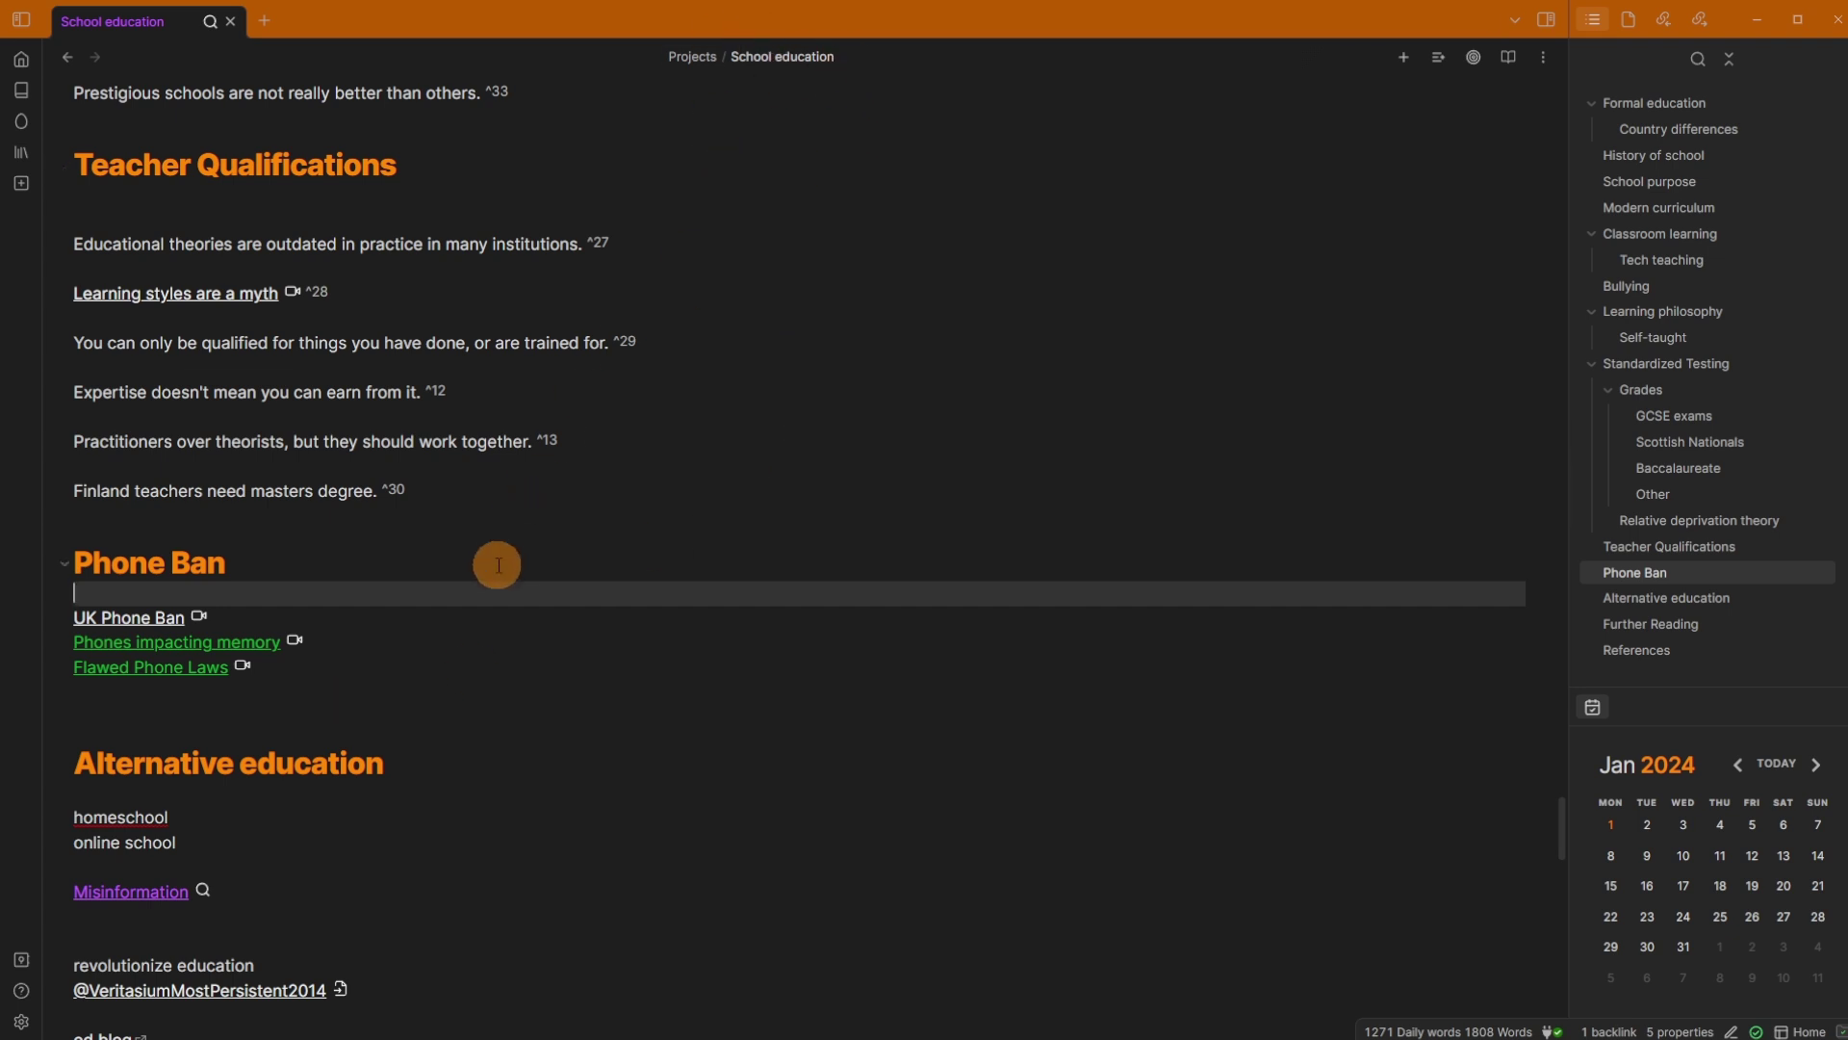
click(298, 717)
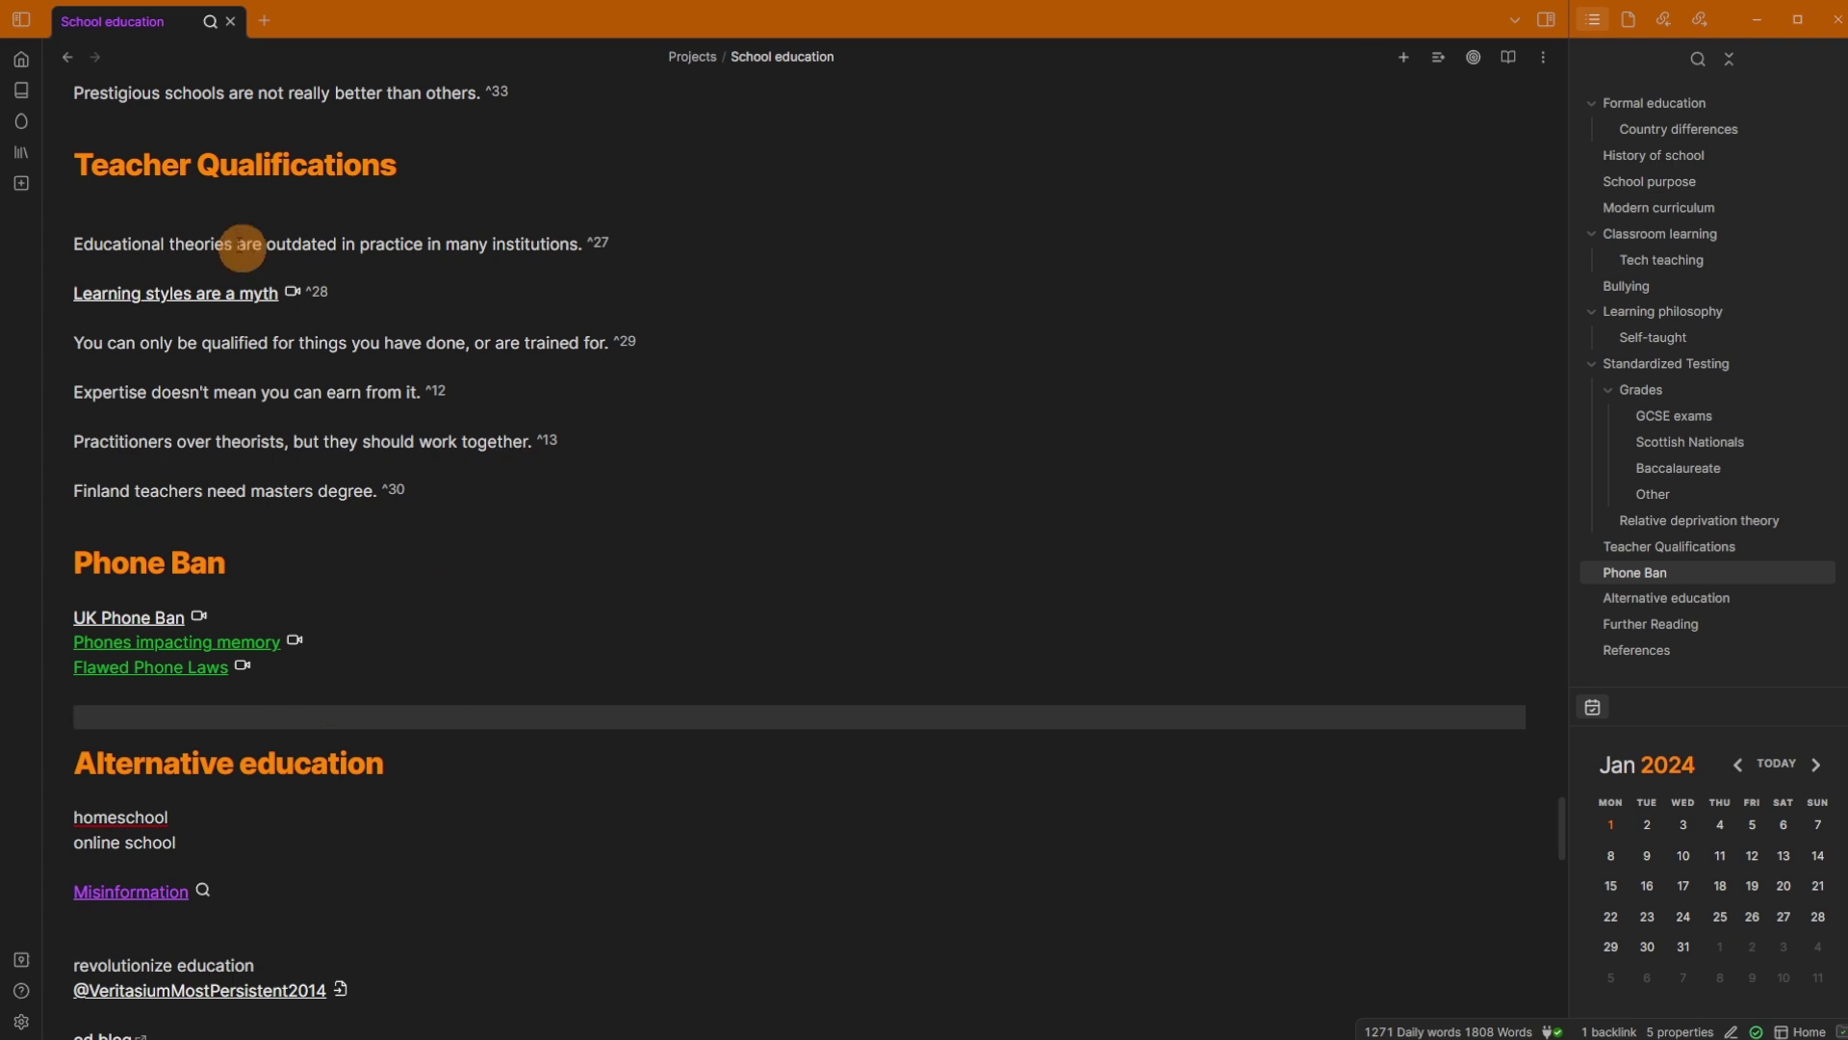
Step: Check the References and the Finland teachers line, then return to the Dashboard canvas
scroll(443, 469, down, 1)
scroll(442, 469, down, 10)
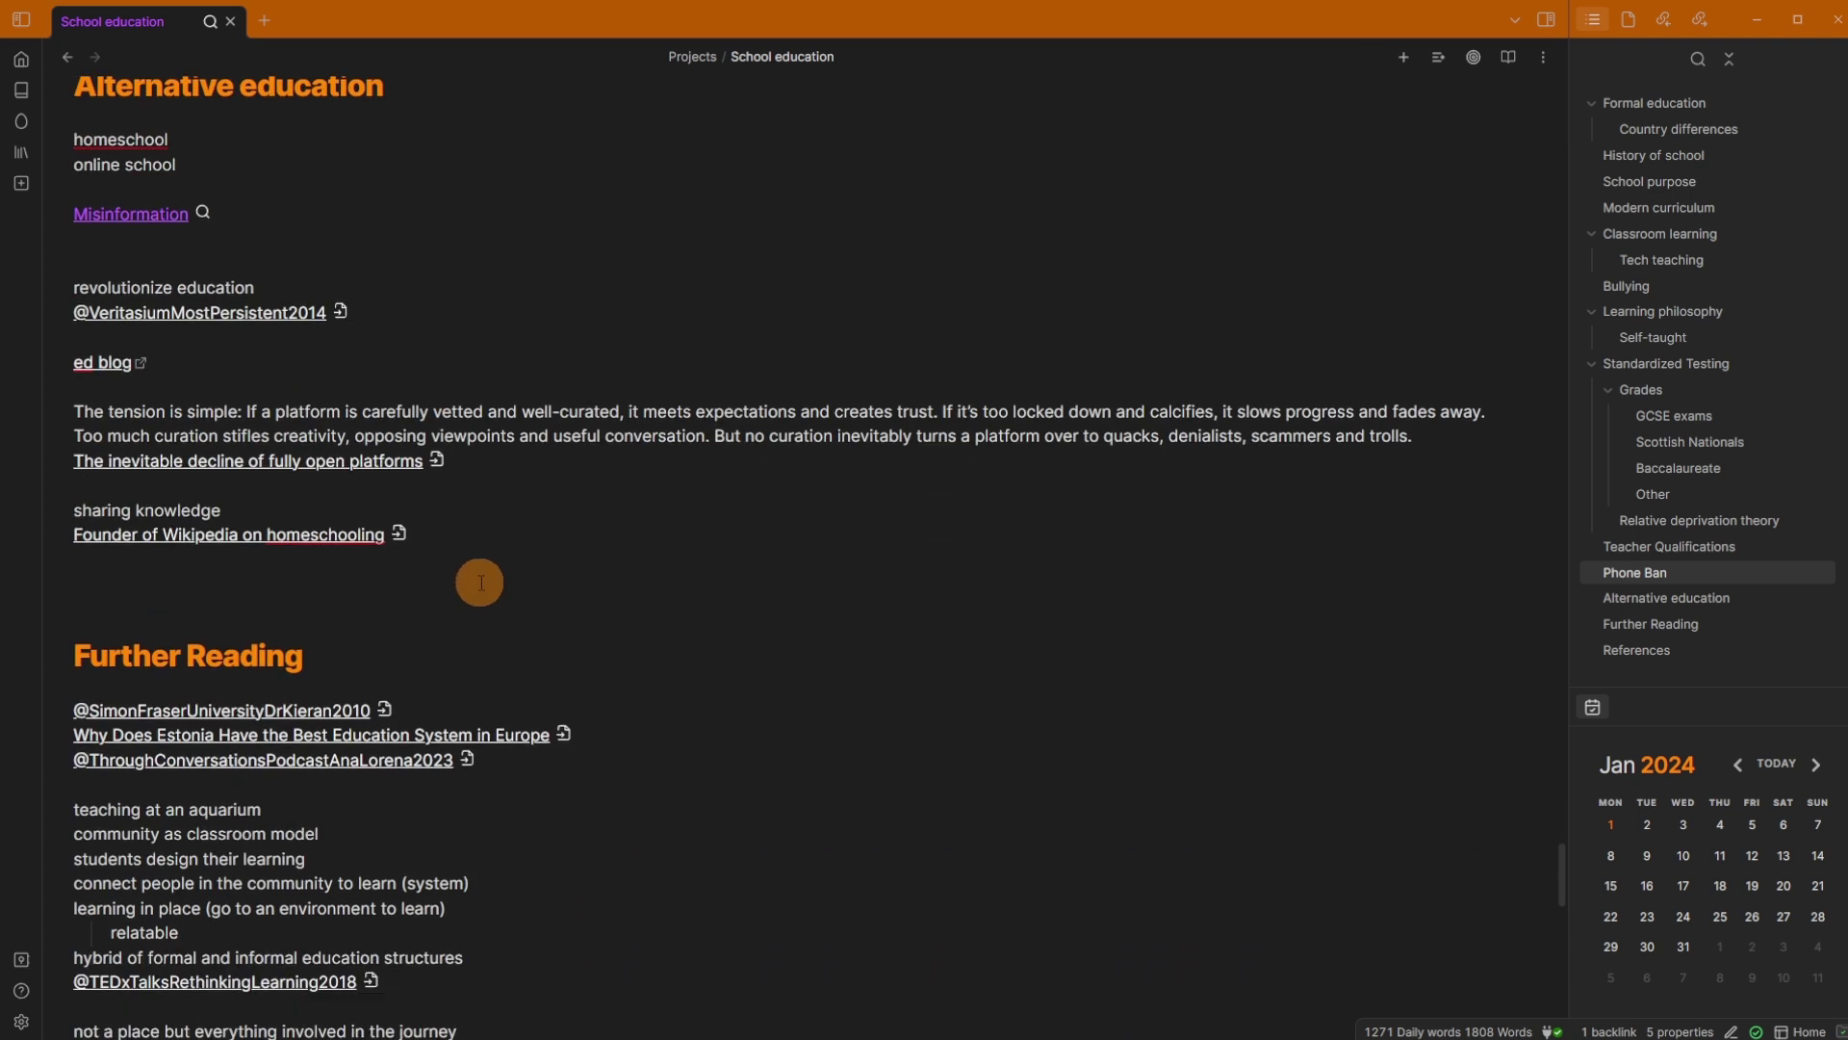
scroll(443, 707, down, 3)
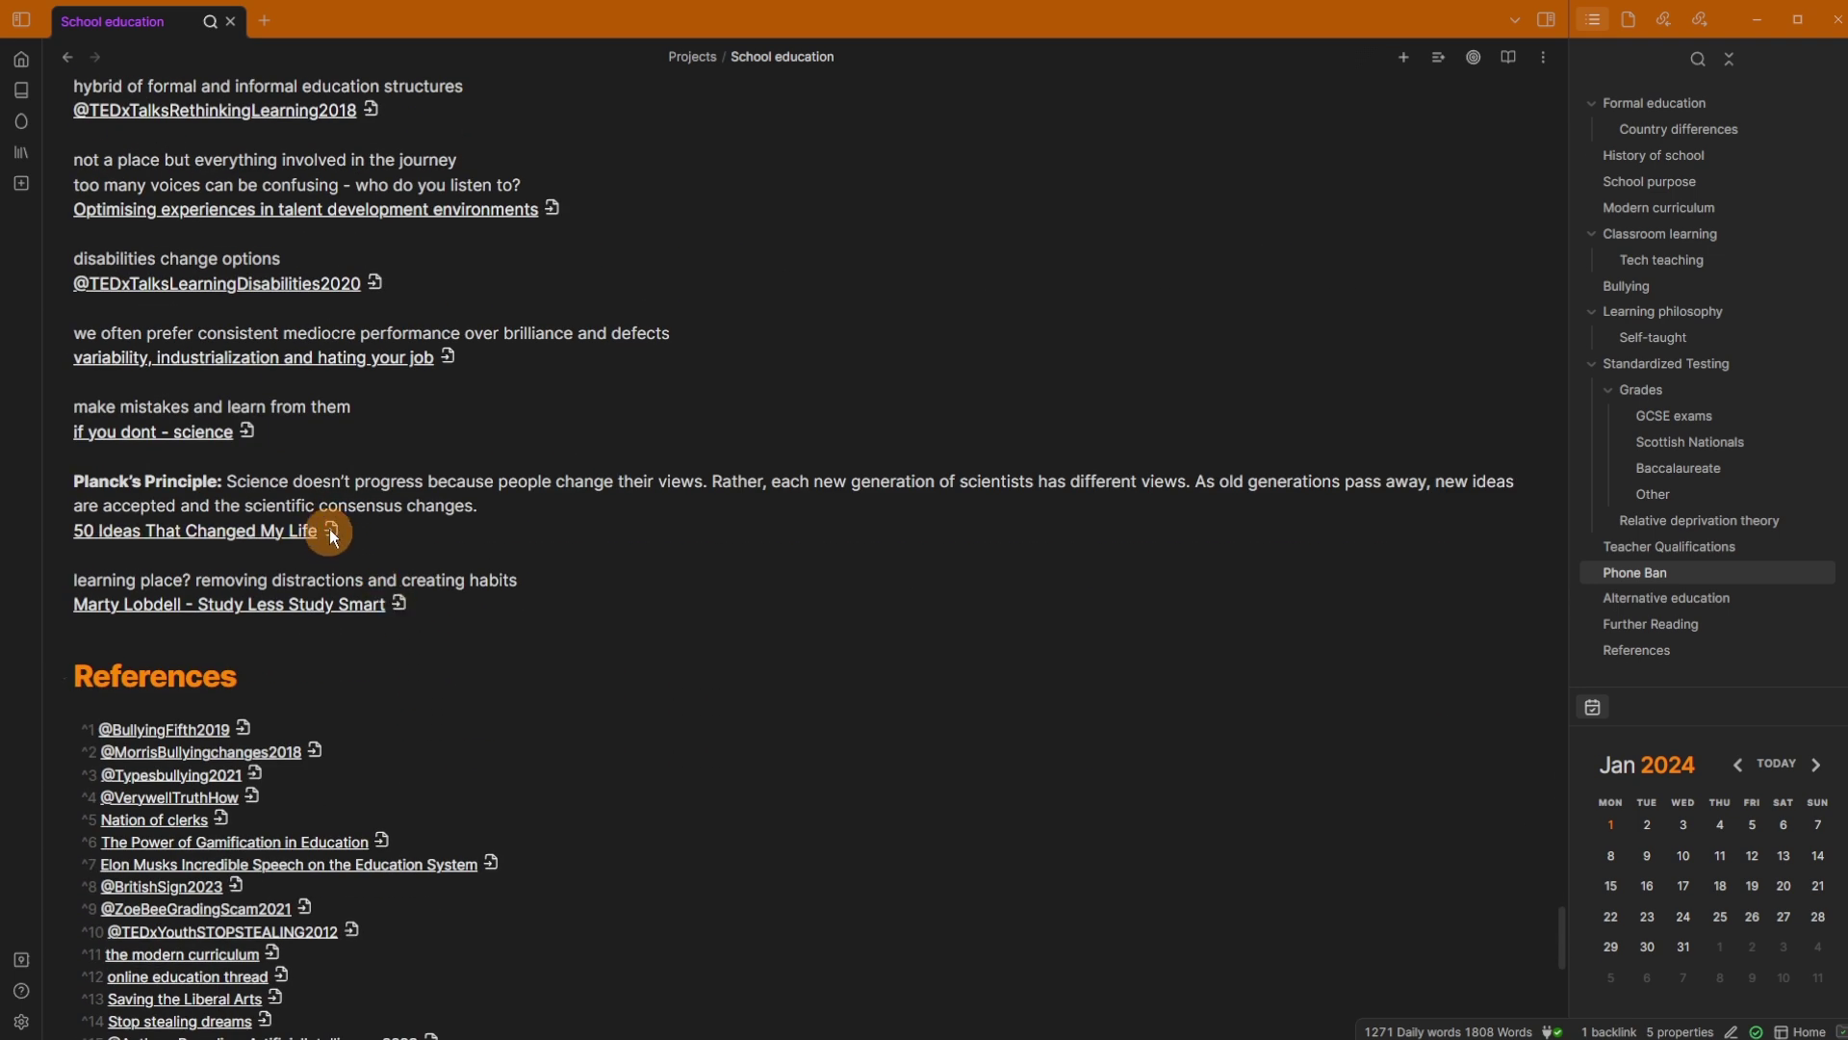
click(330, 530)
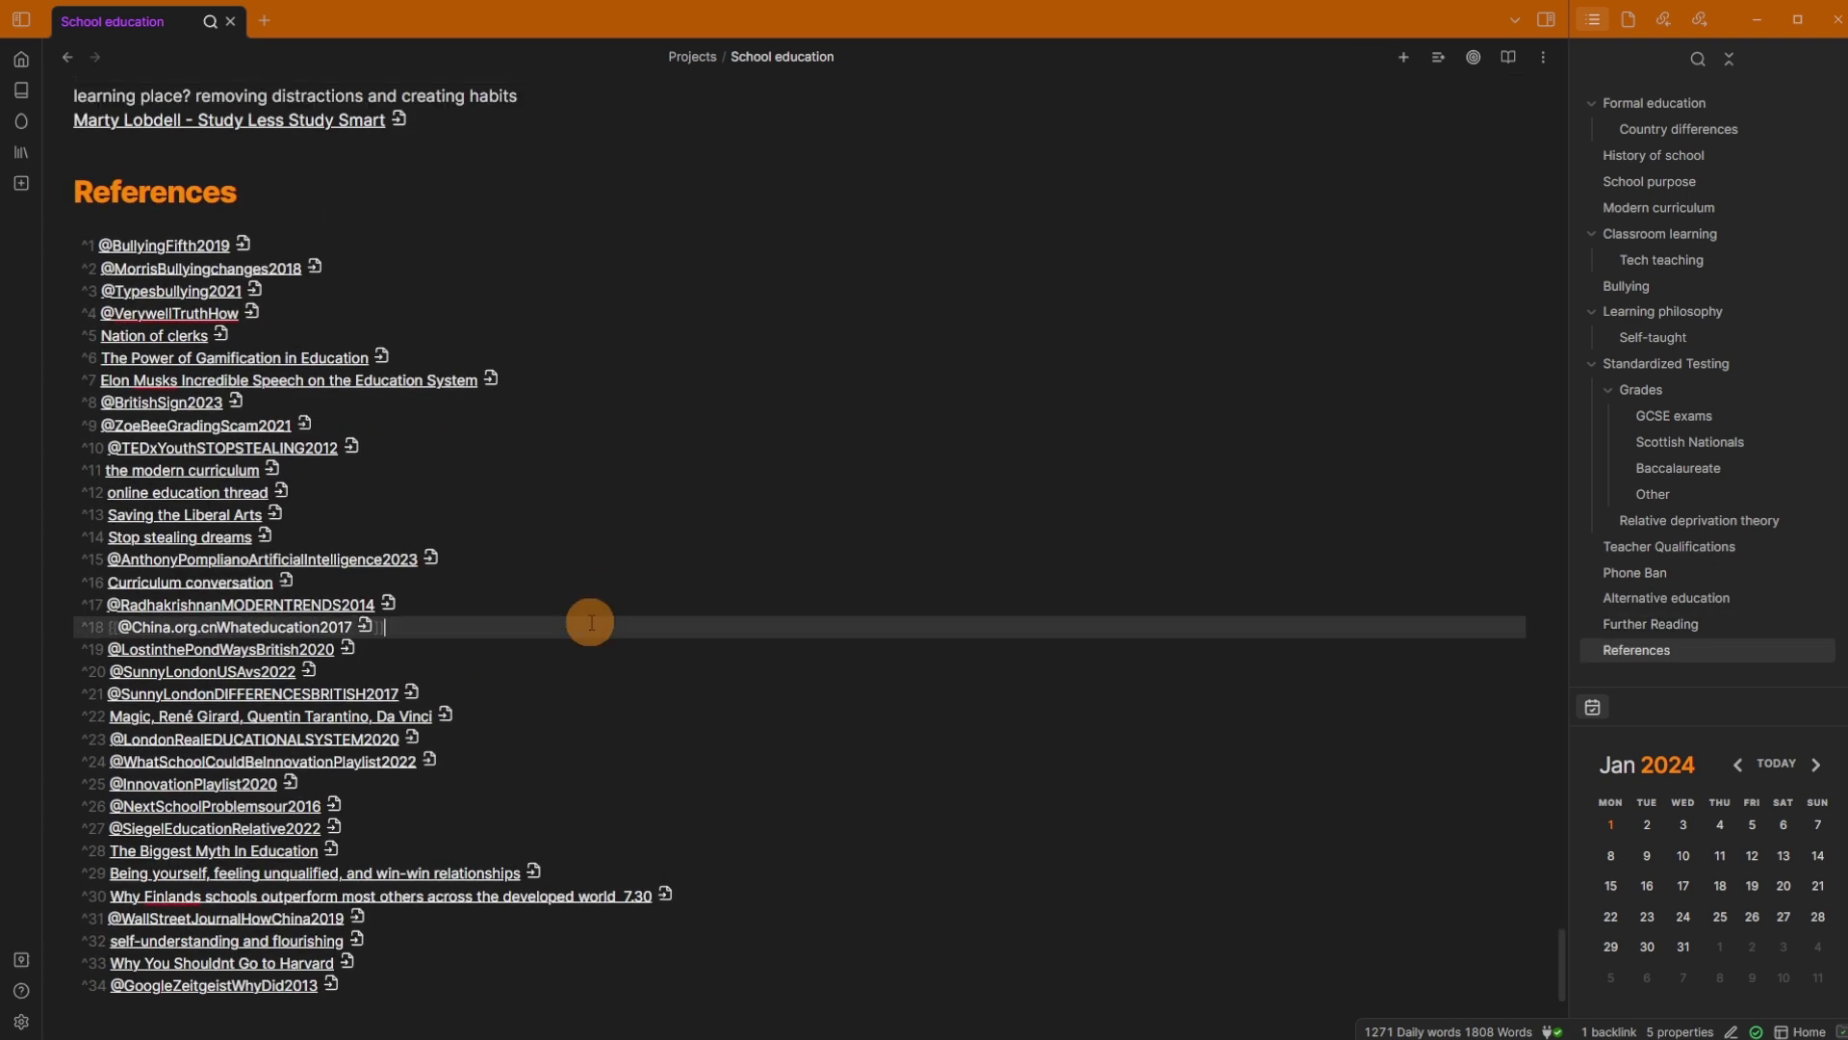
click(297, 528)
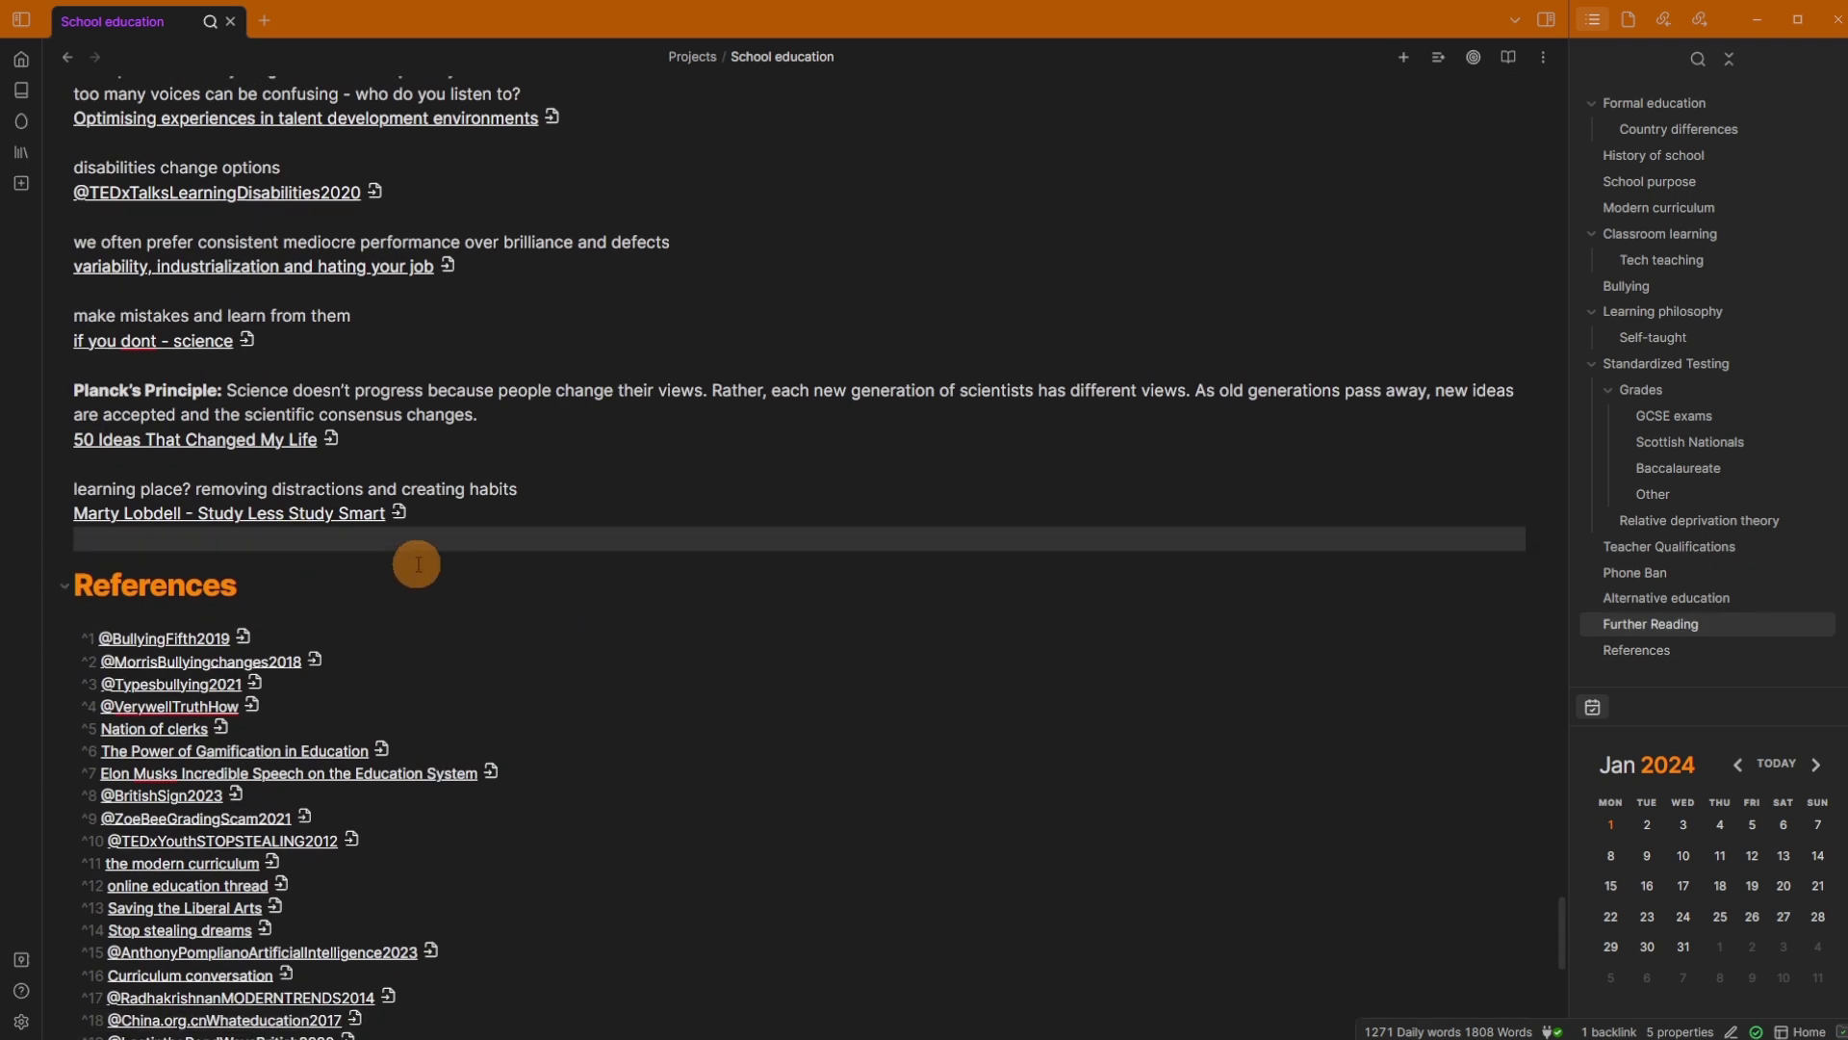
scroll(419, 551, up, 8)
scroll(414, 549, up, 9)
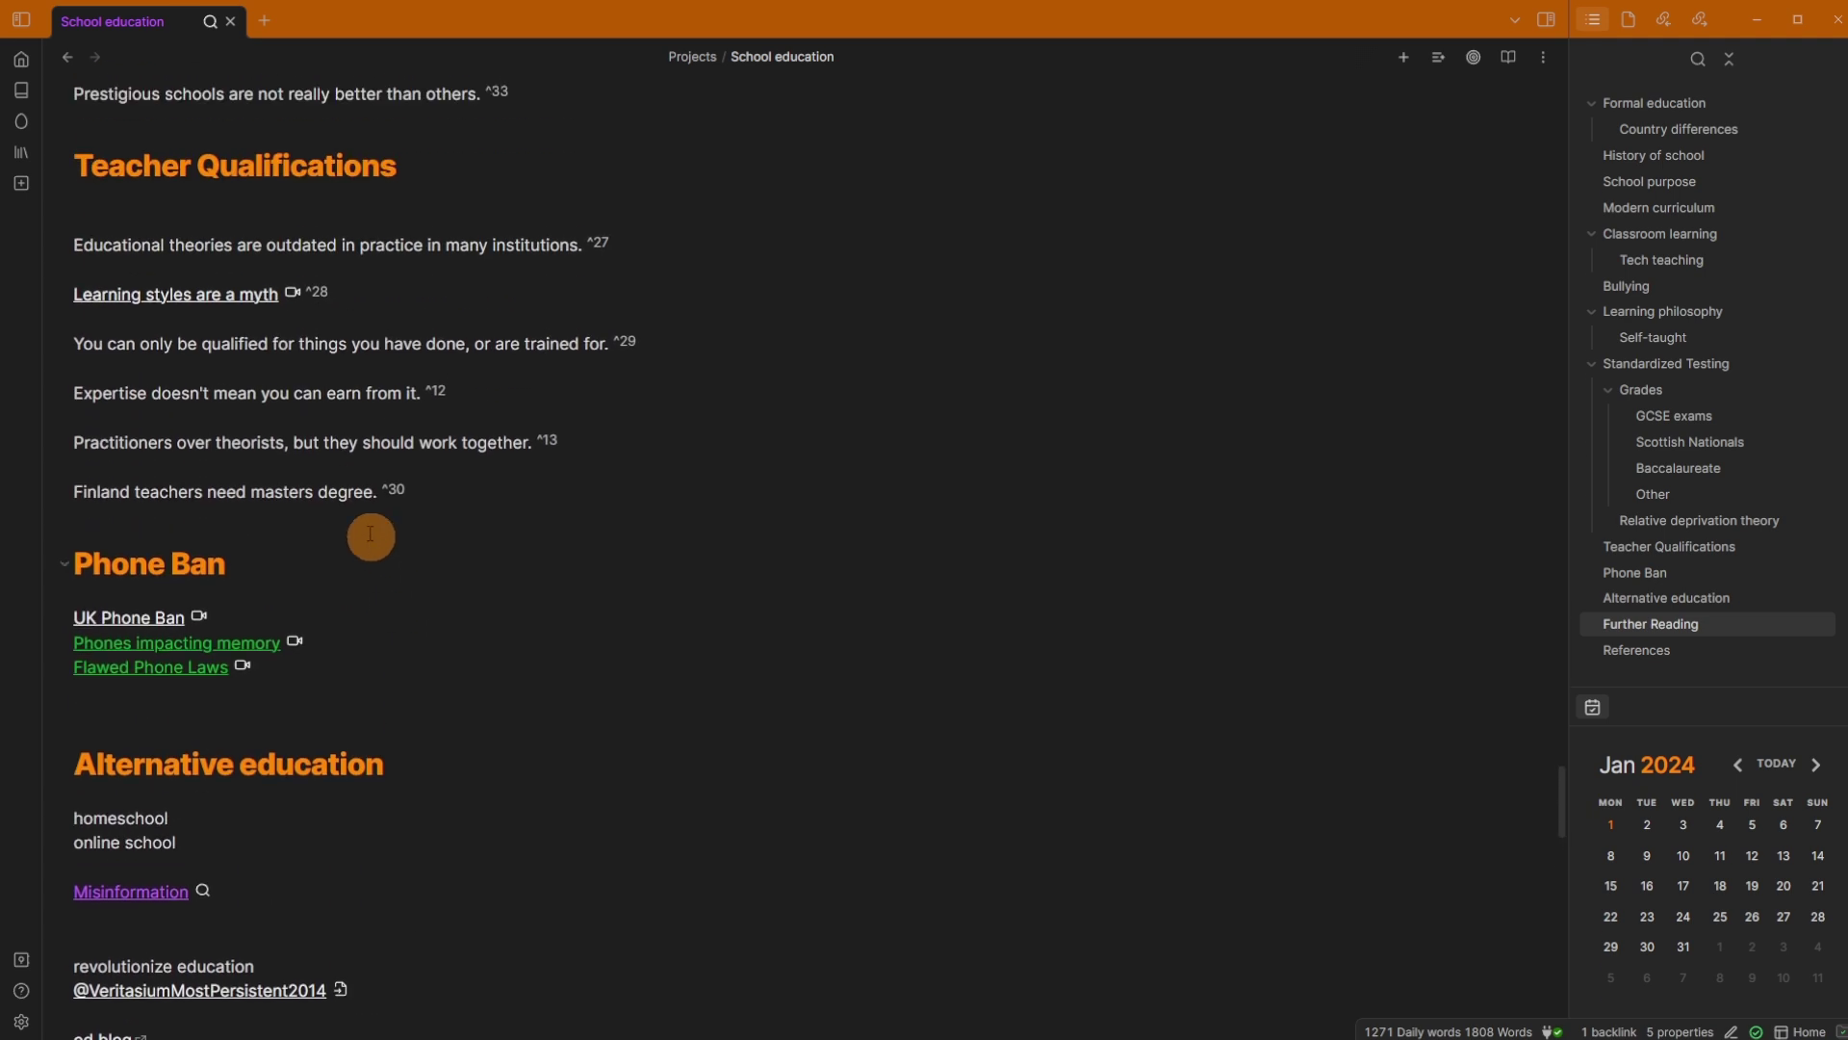
click(355, 523)
click(66, 57)
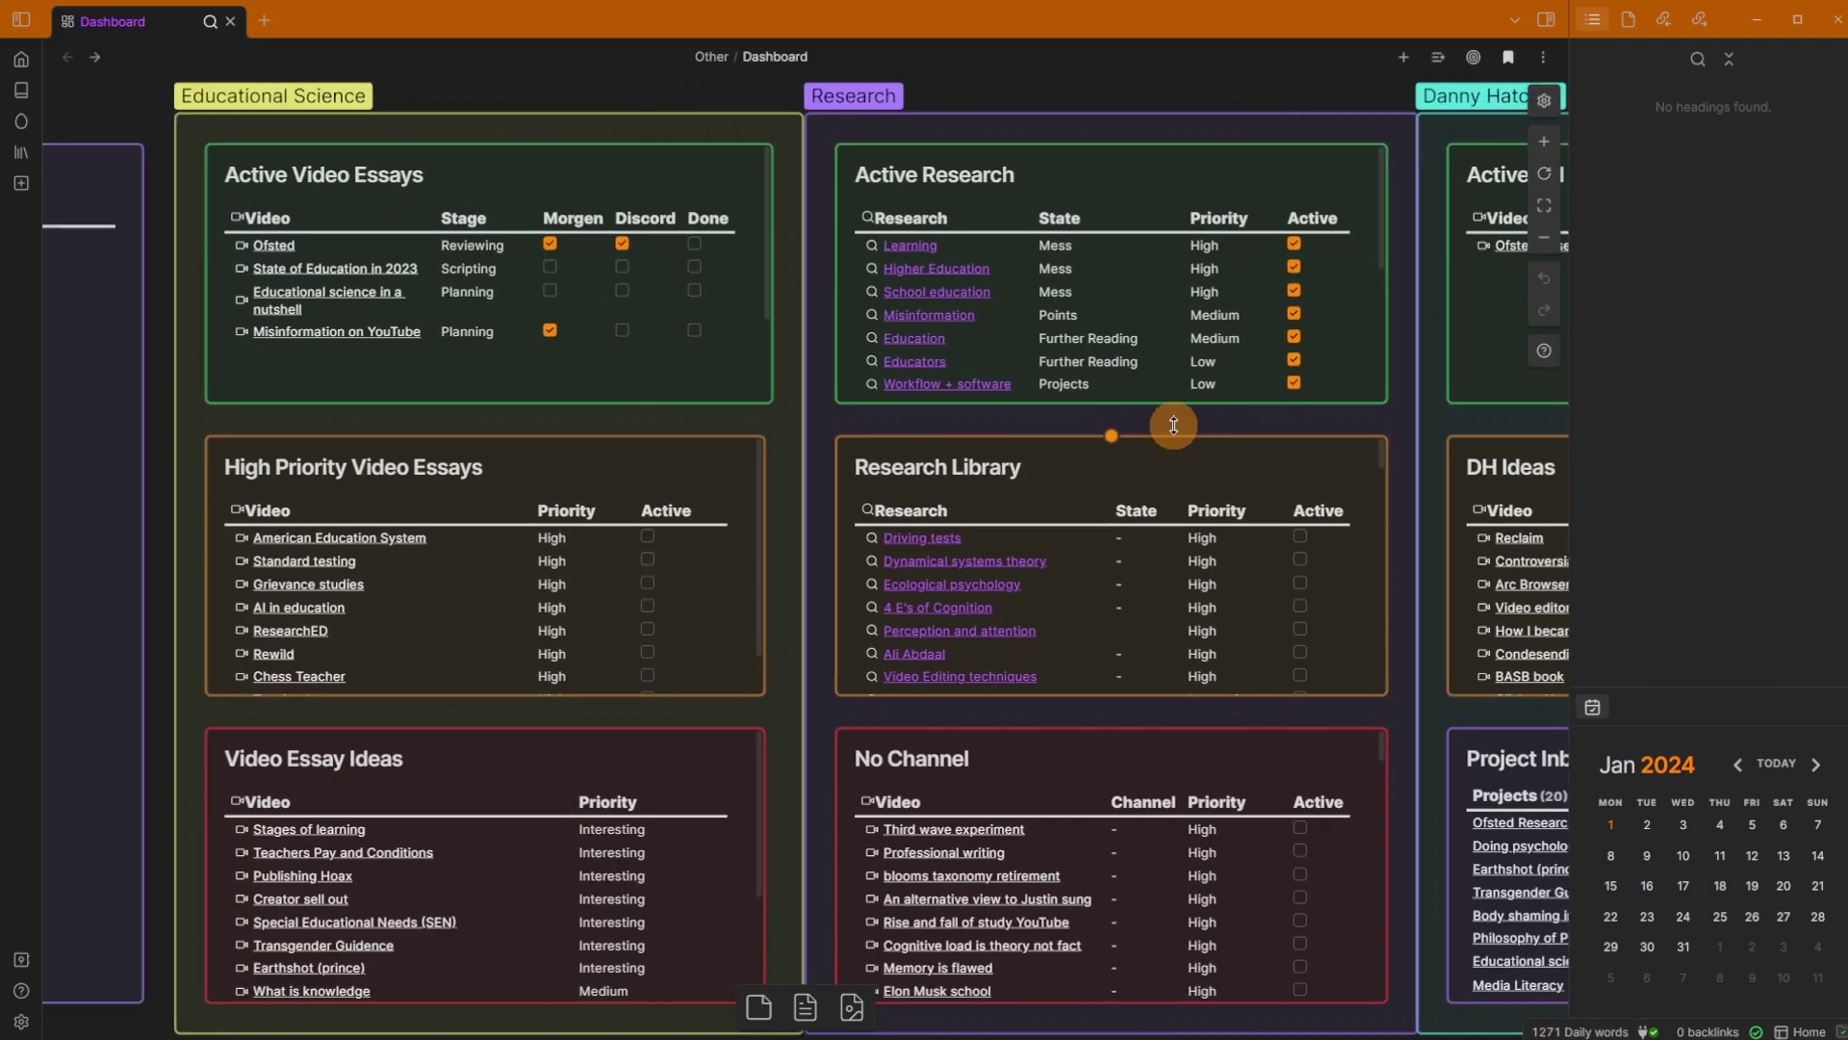
click(276, 248)
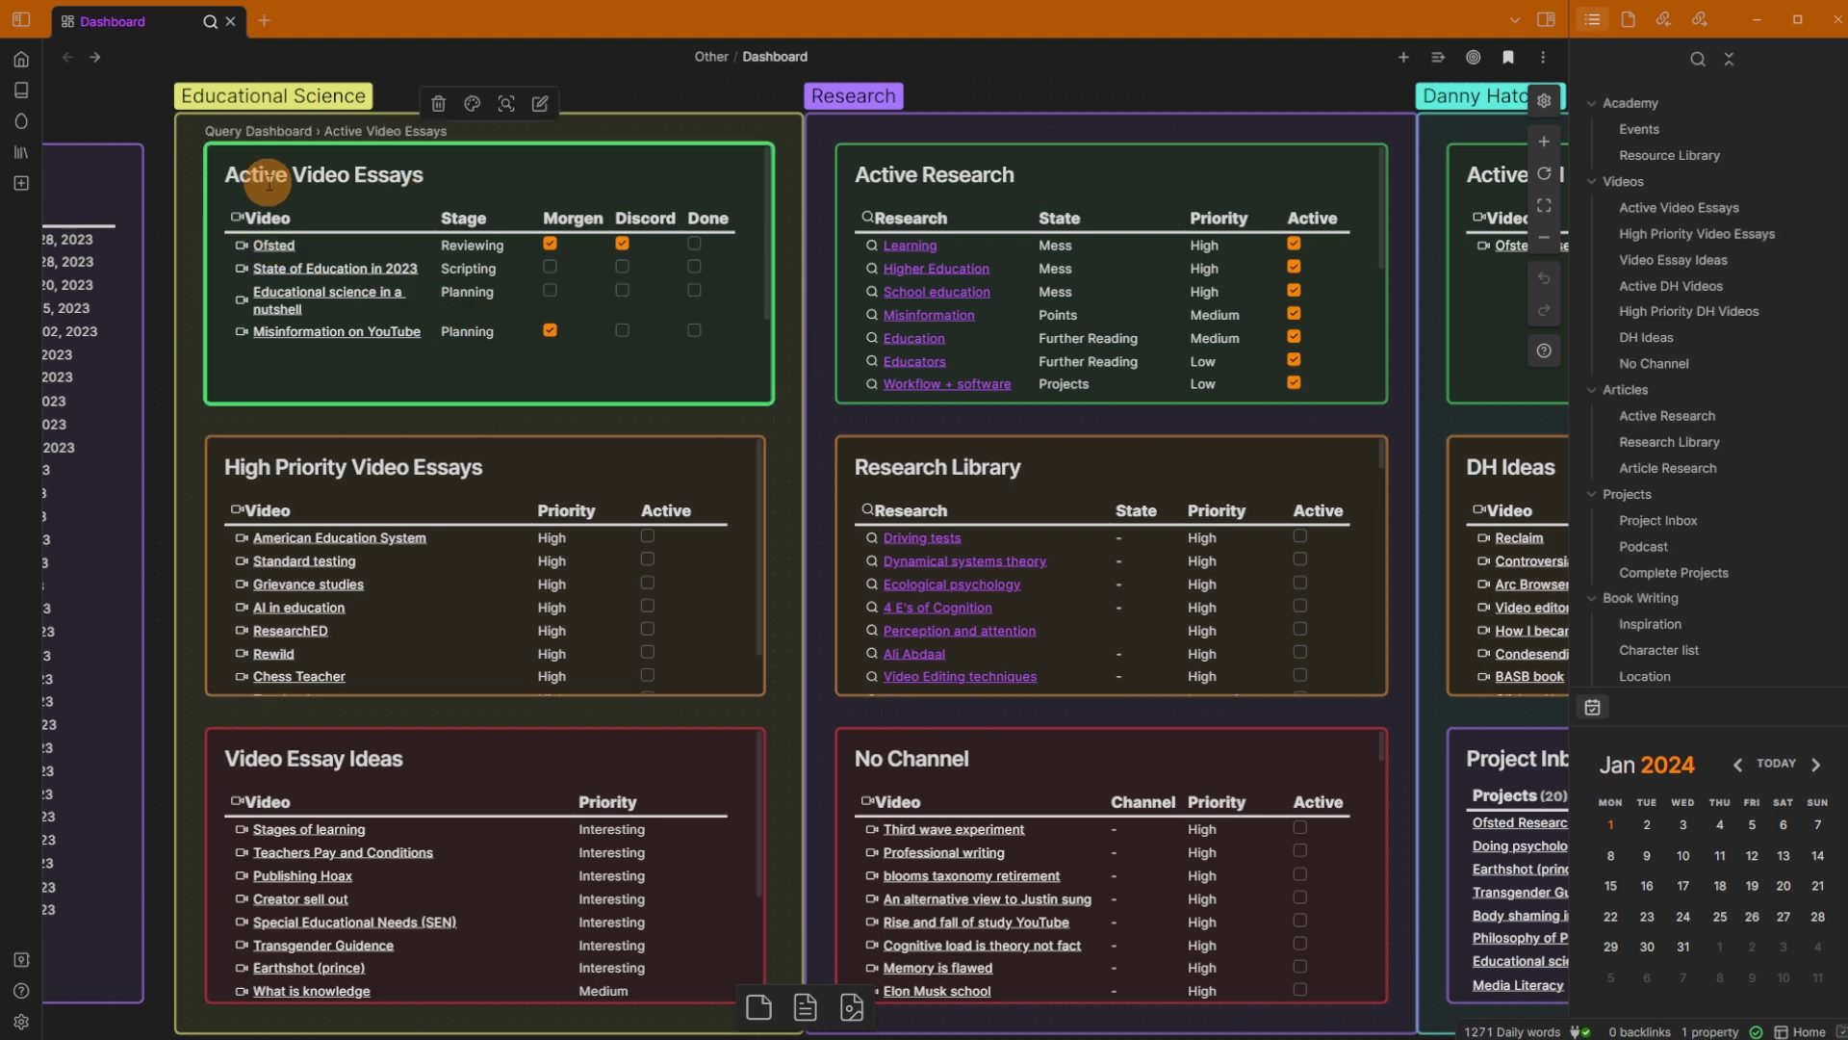
click(656, 536)
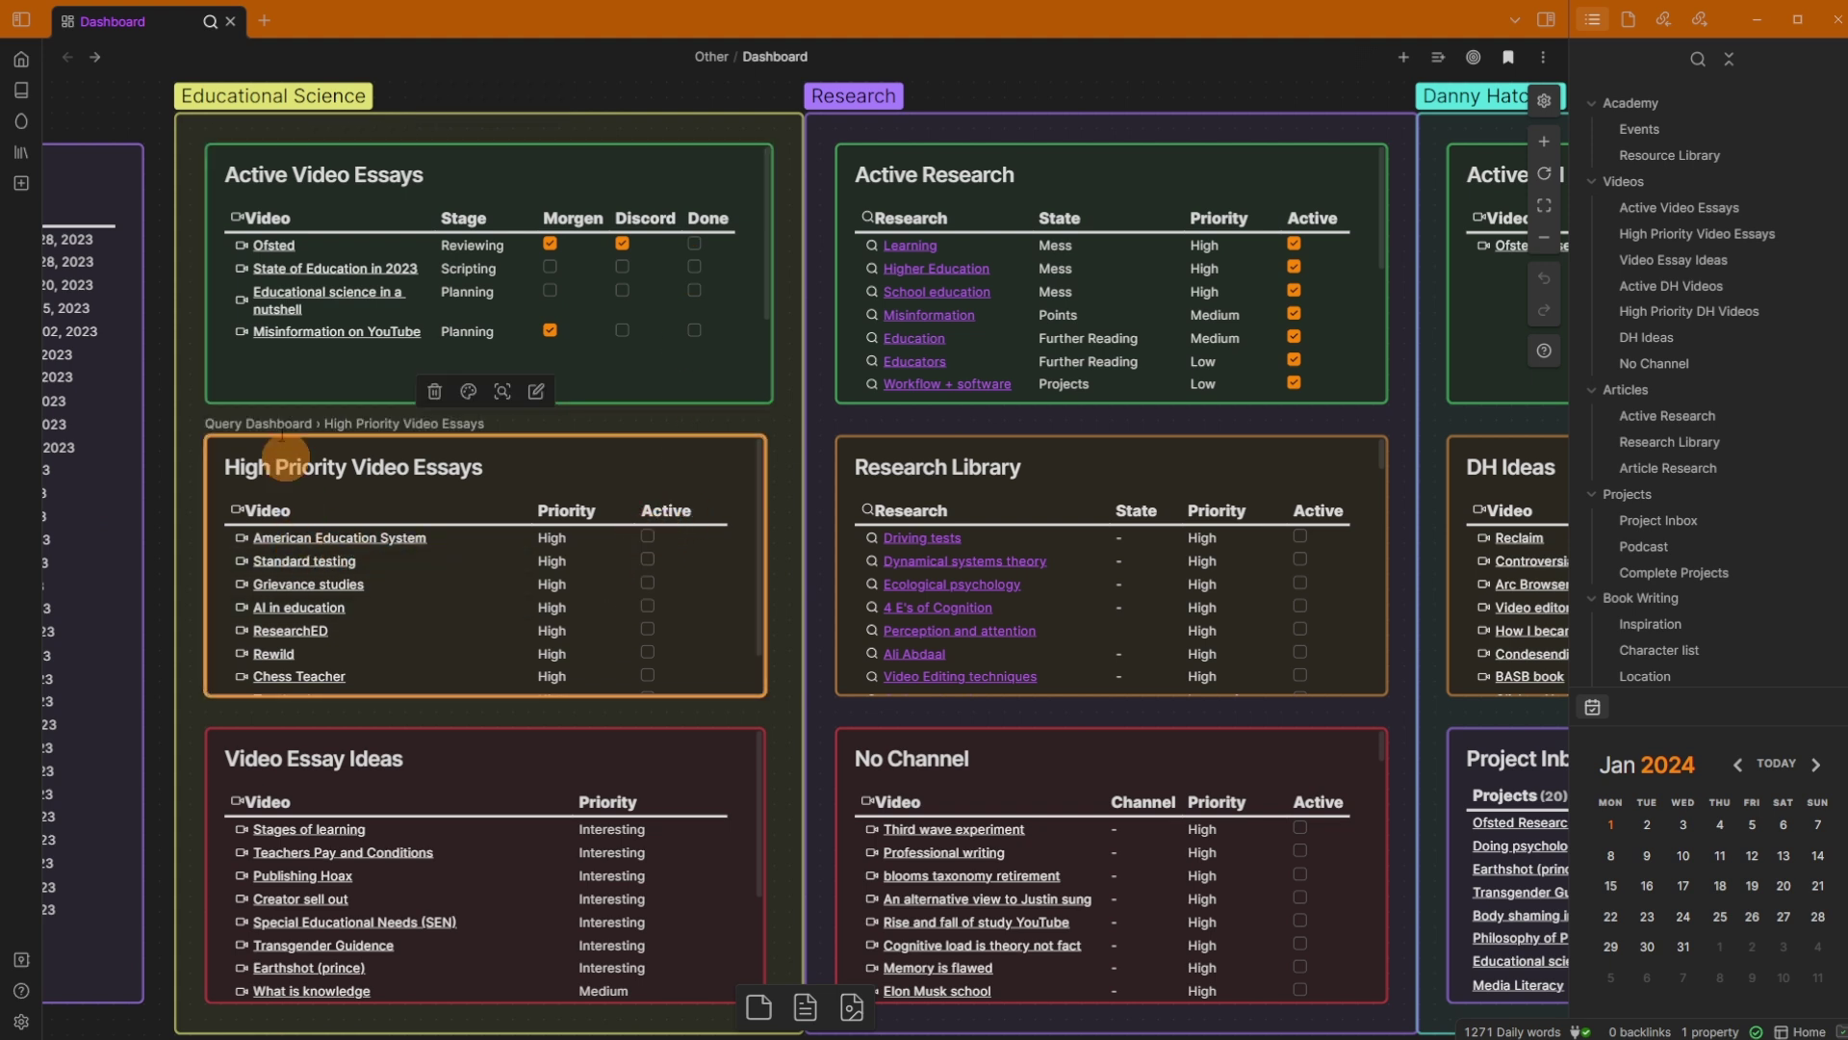
click(243, 246)
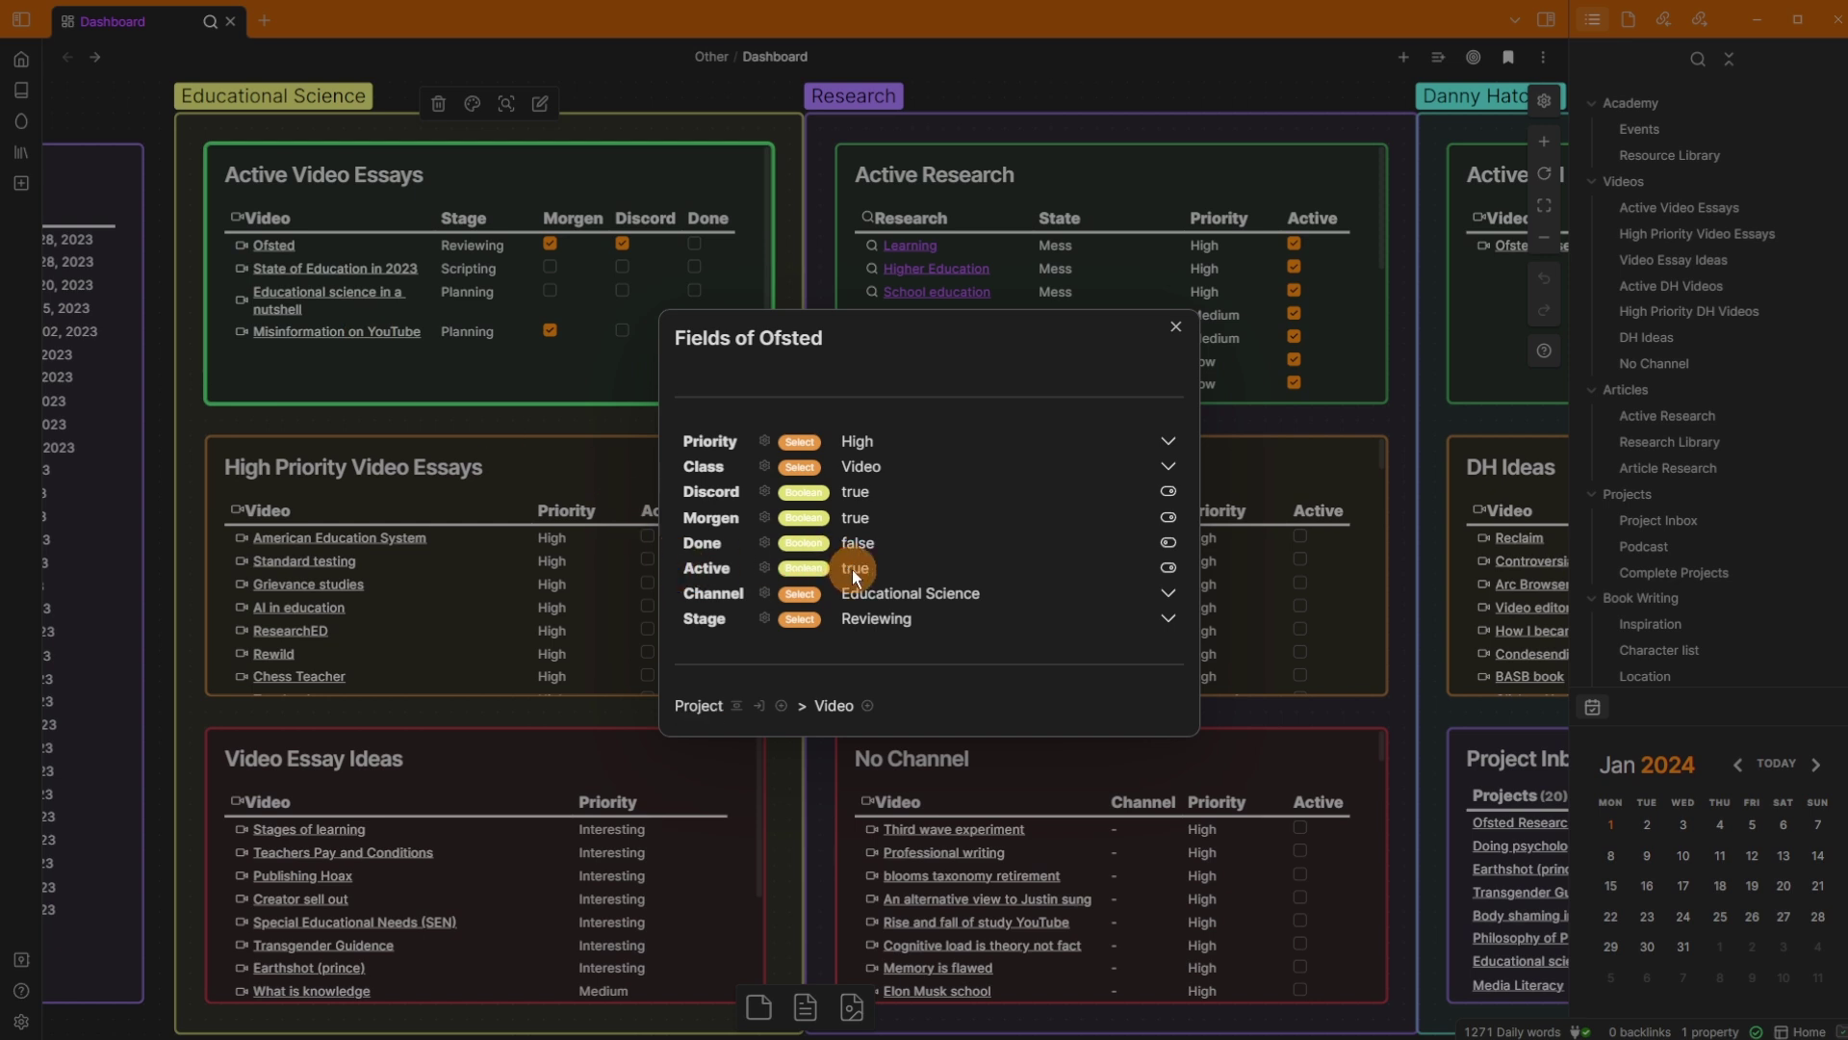
click(335, 208)
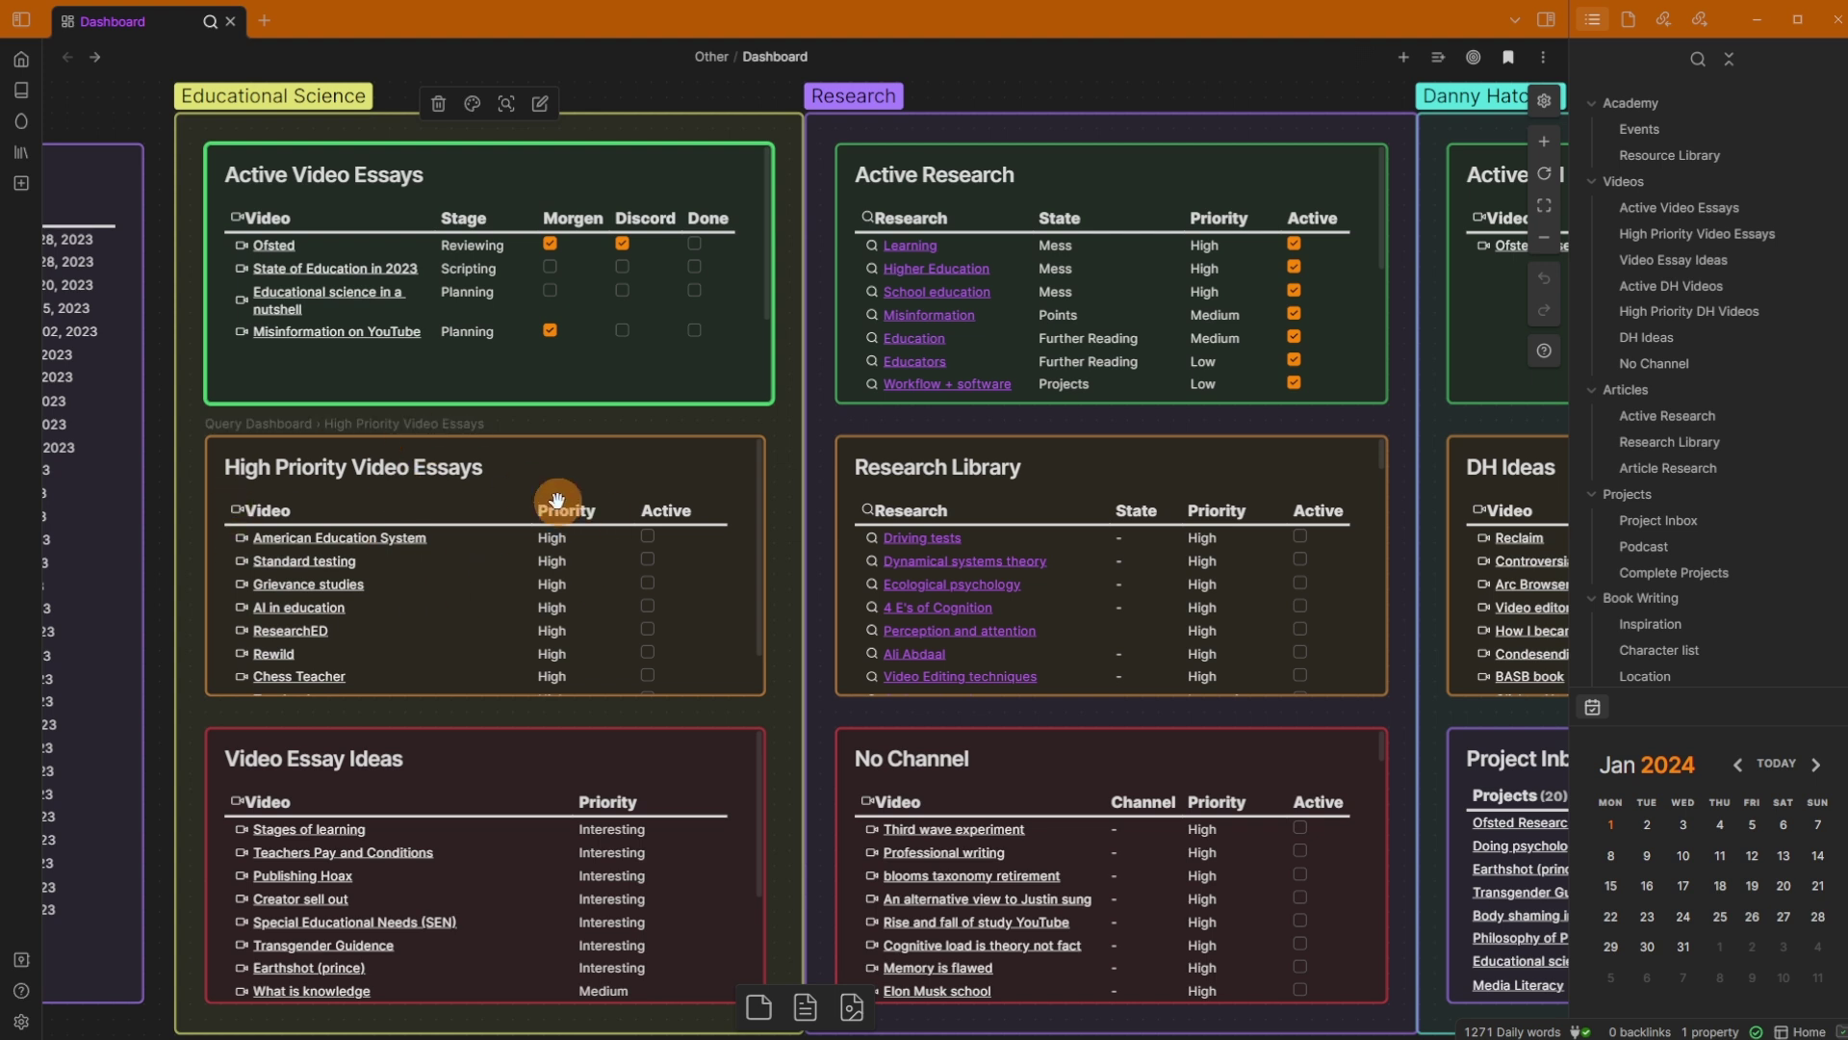
click(572, 539)
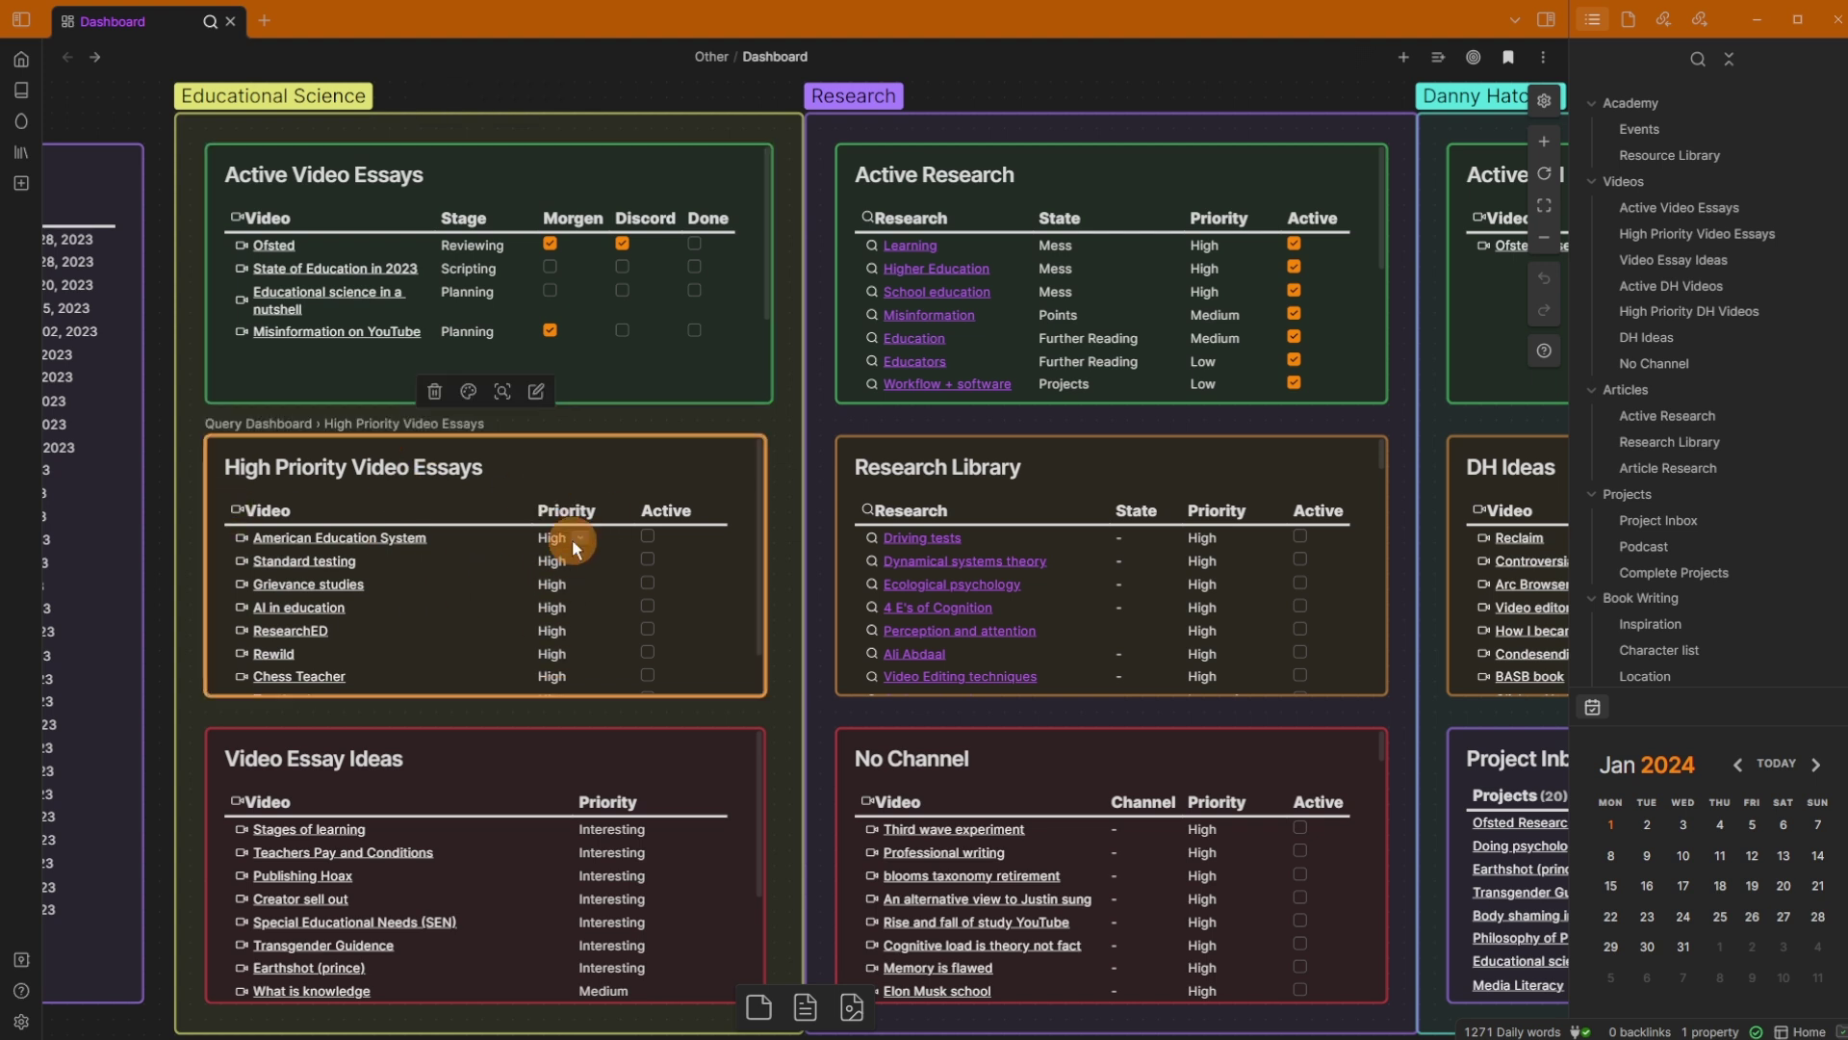
click(577, 535)
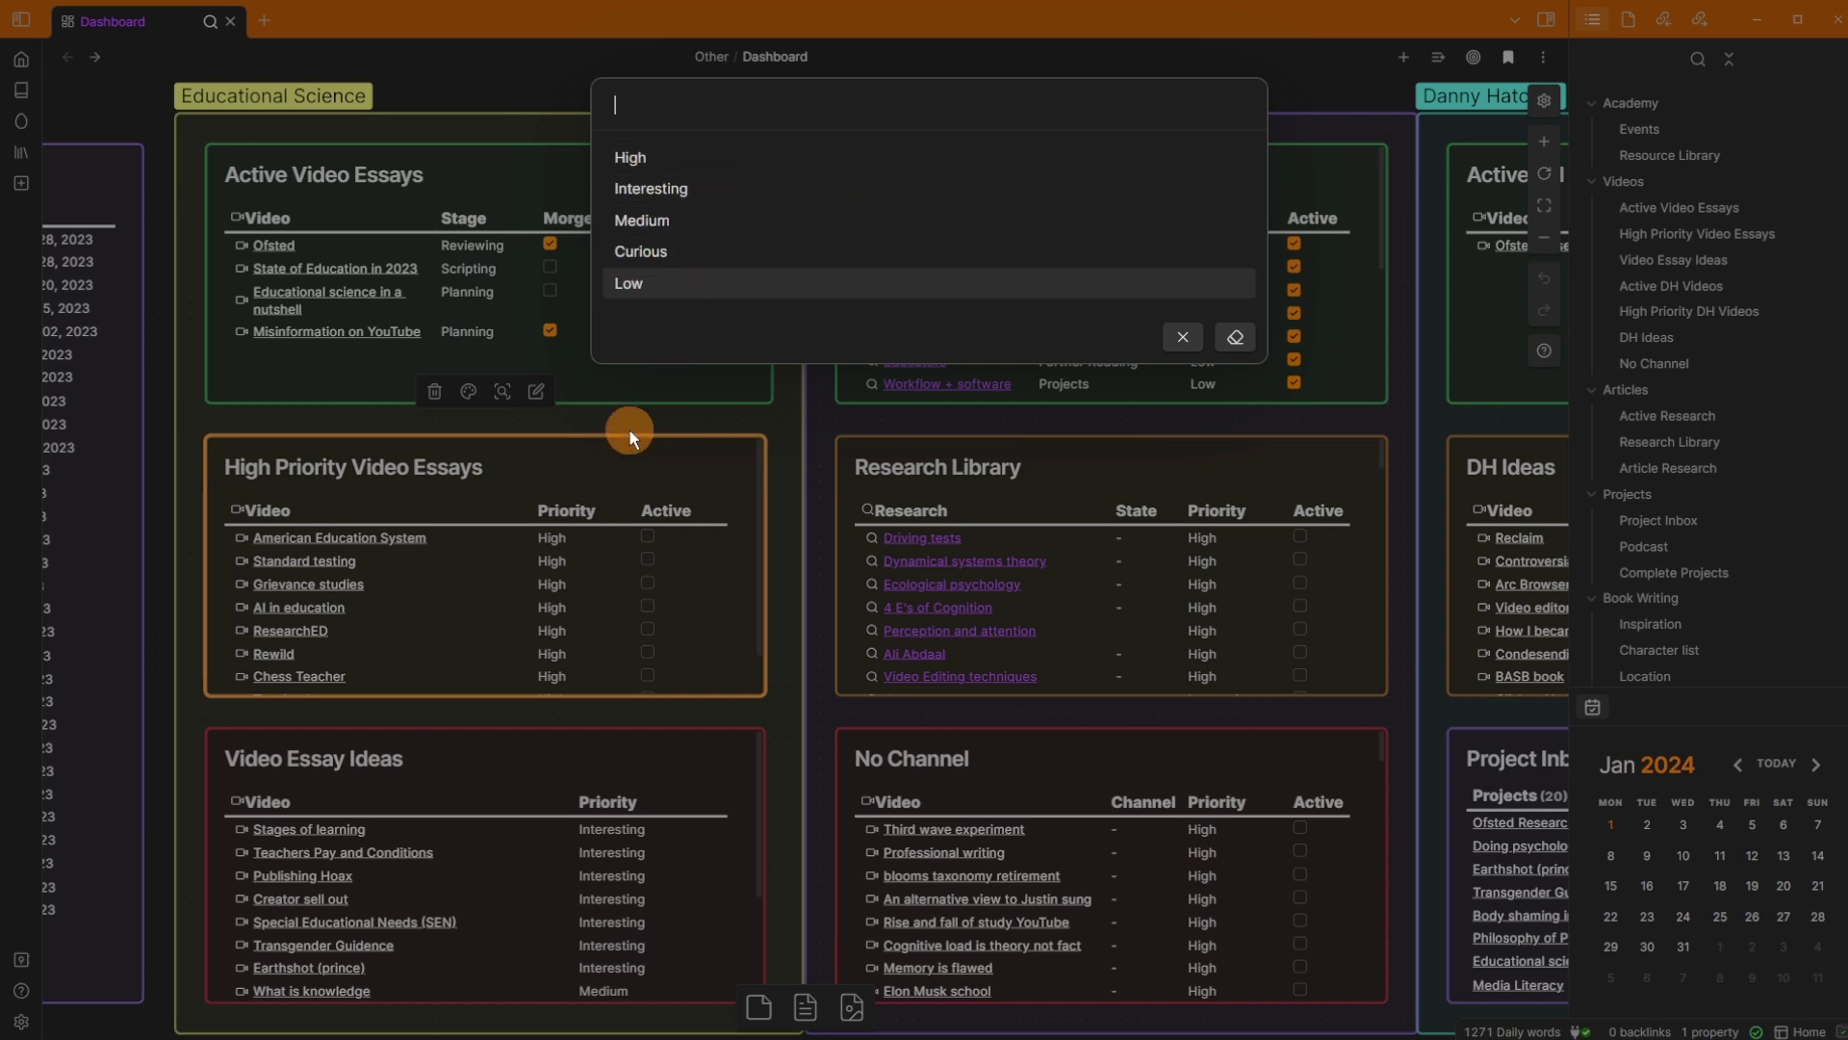
key(Escape)
click(709, 417)
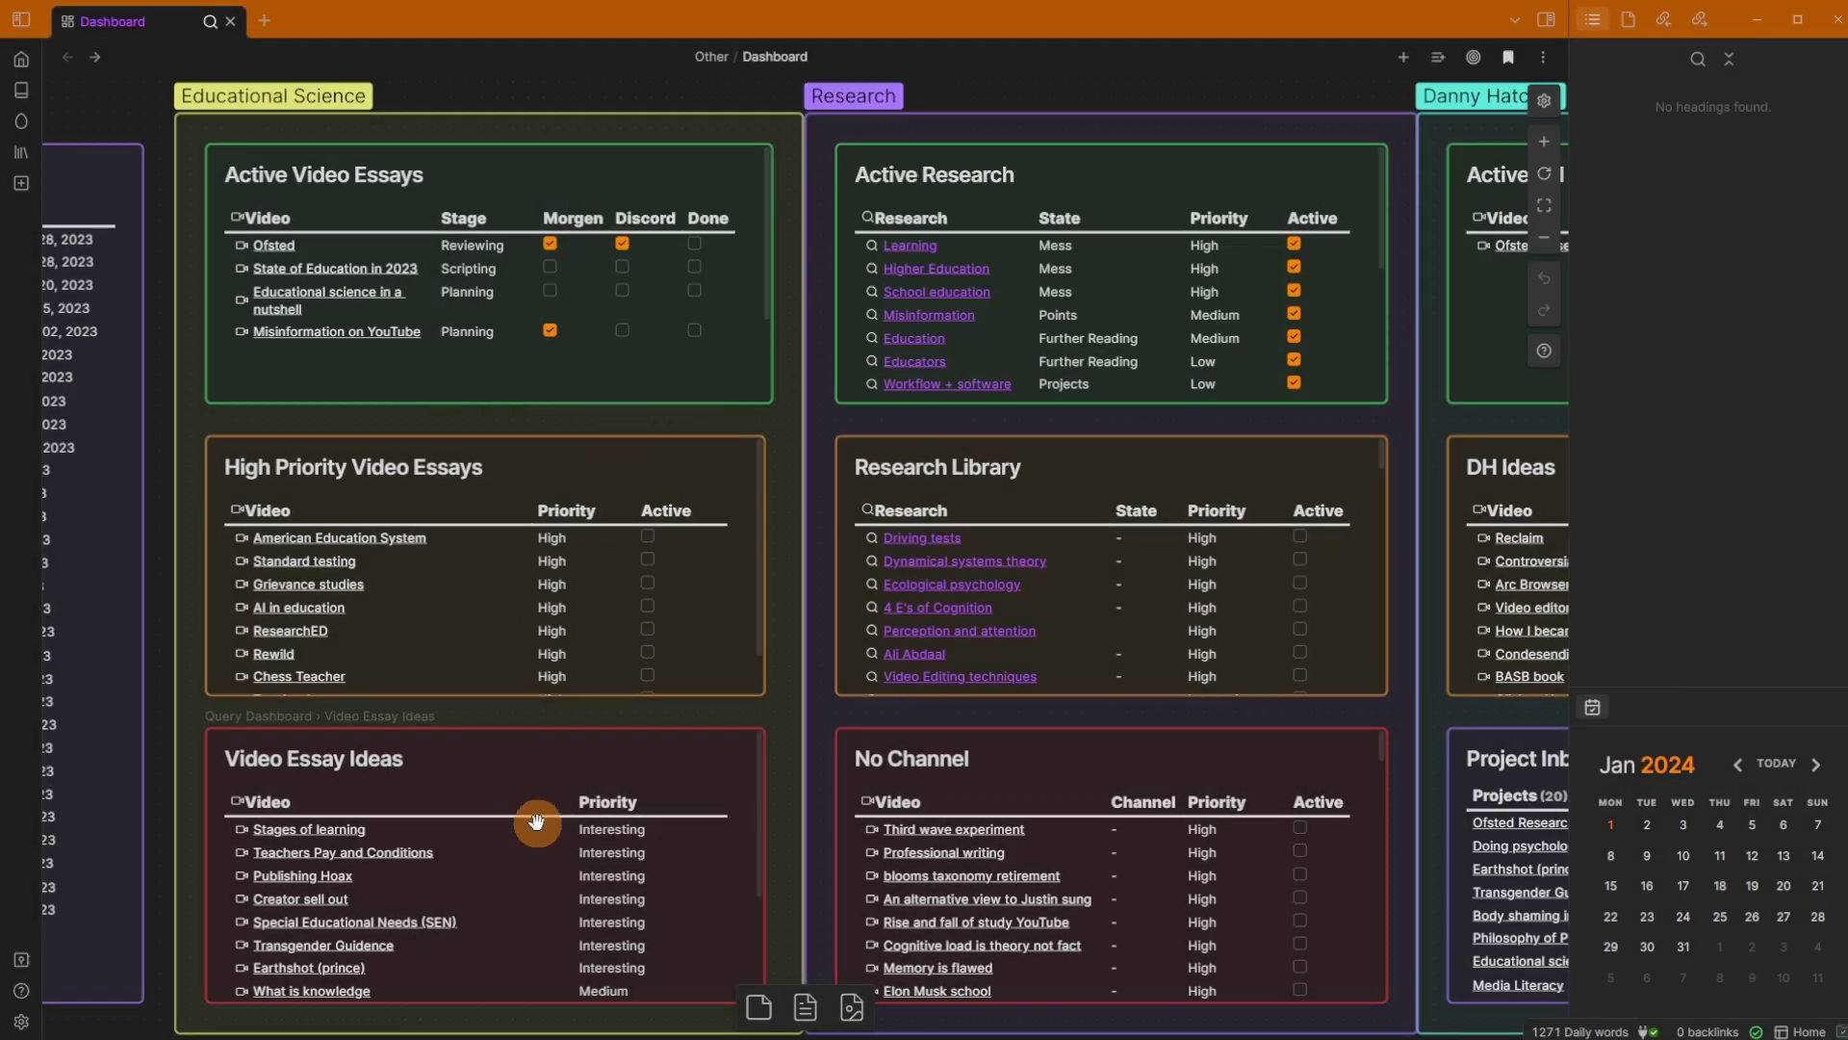
scroll(487, 654, down, 2)
click(485, 655)
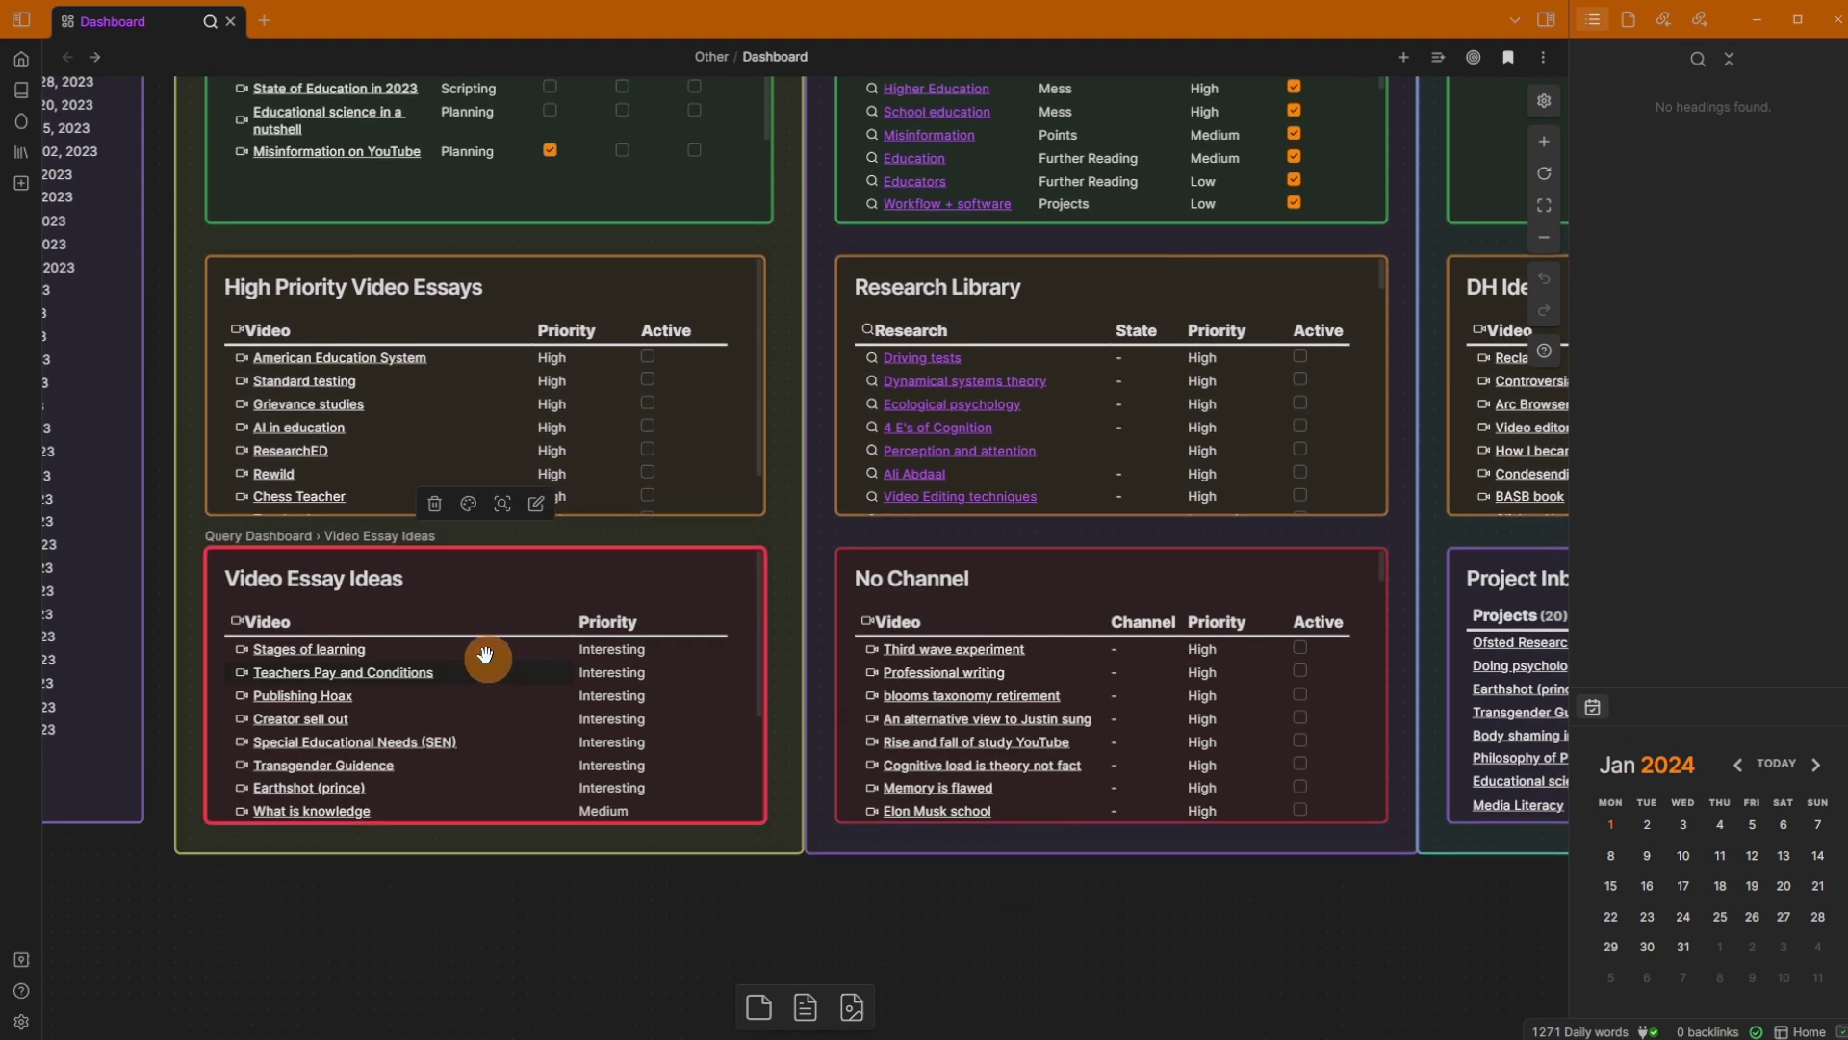
scroll(486, 656, down, 3)
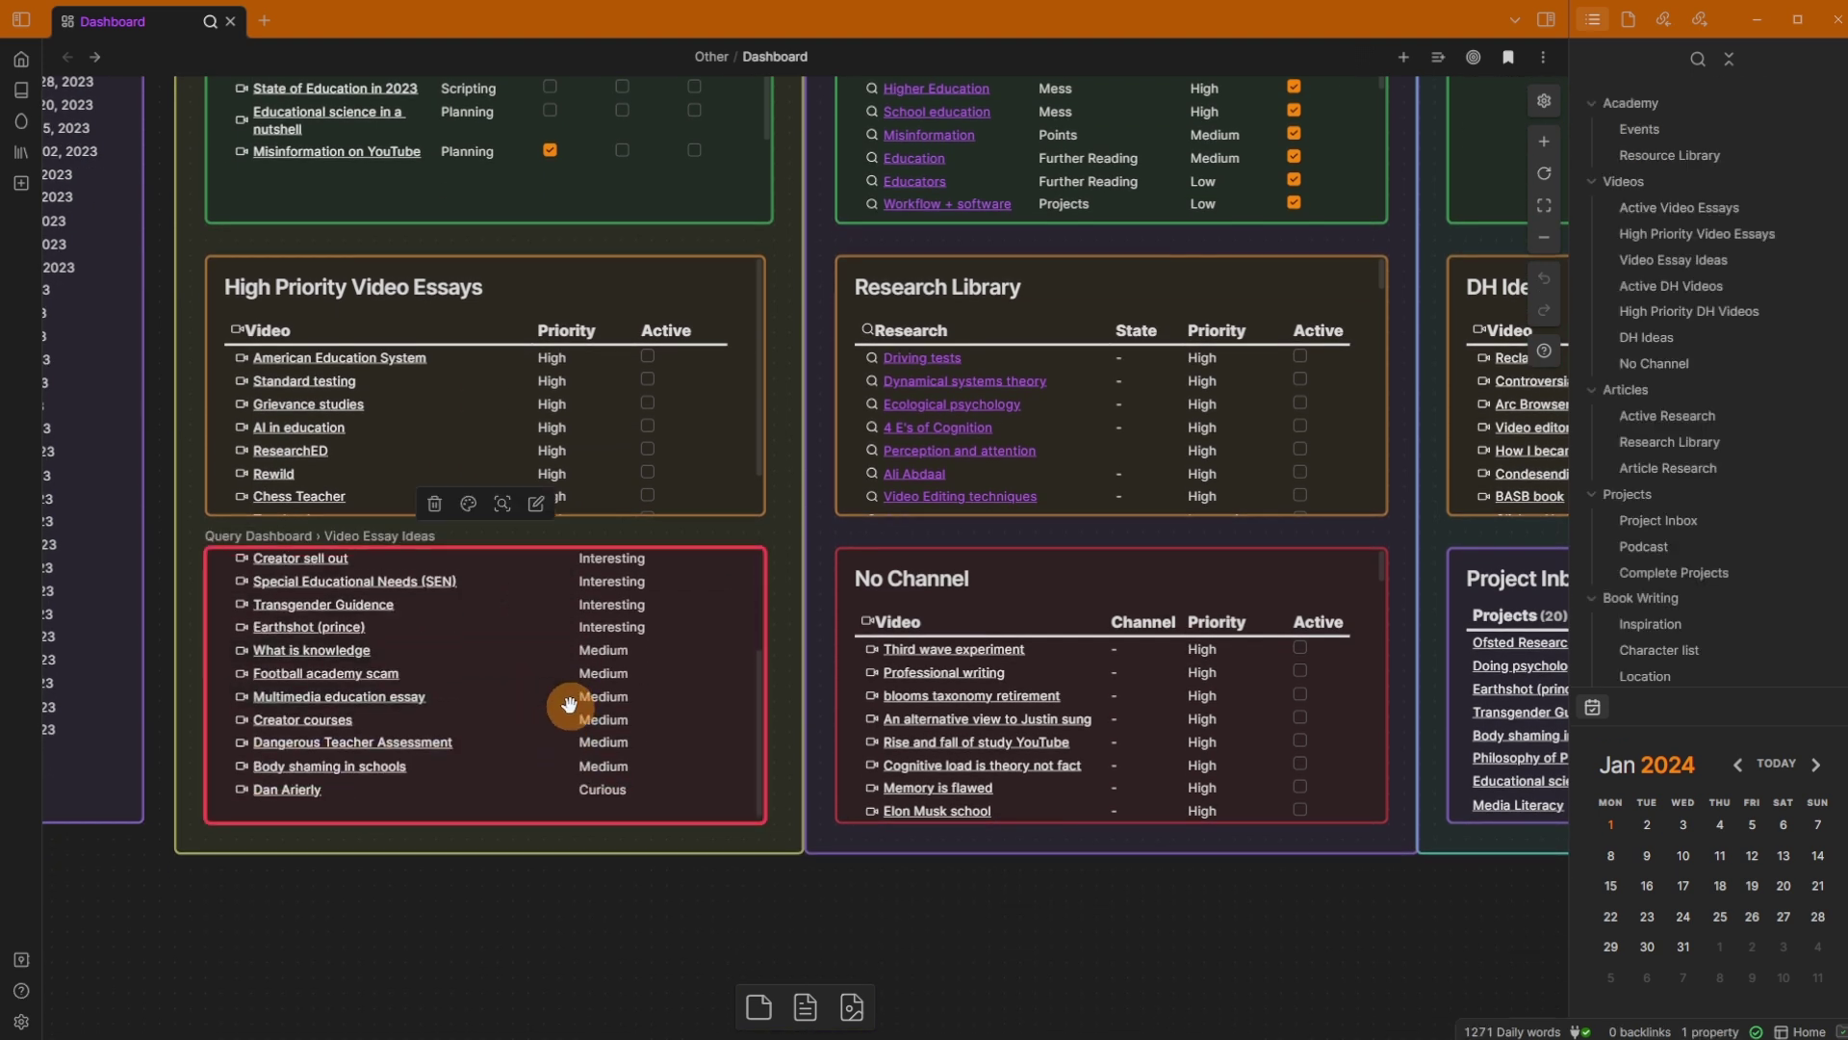
scroll(569, 705, up, 3)
click(1088, 685)
scroll(1084, 701, down, 1)
scroll(1085, 700, down, 10)
scroll(1080, 690, up, 10)
scroll(281, 340, up, 3)
click(281, 341)
Step: Open the Ofsted note with the Video Essay Template in a split pane beside it
click(279, 336)
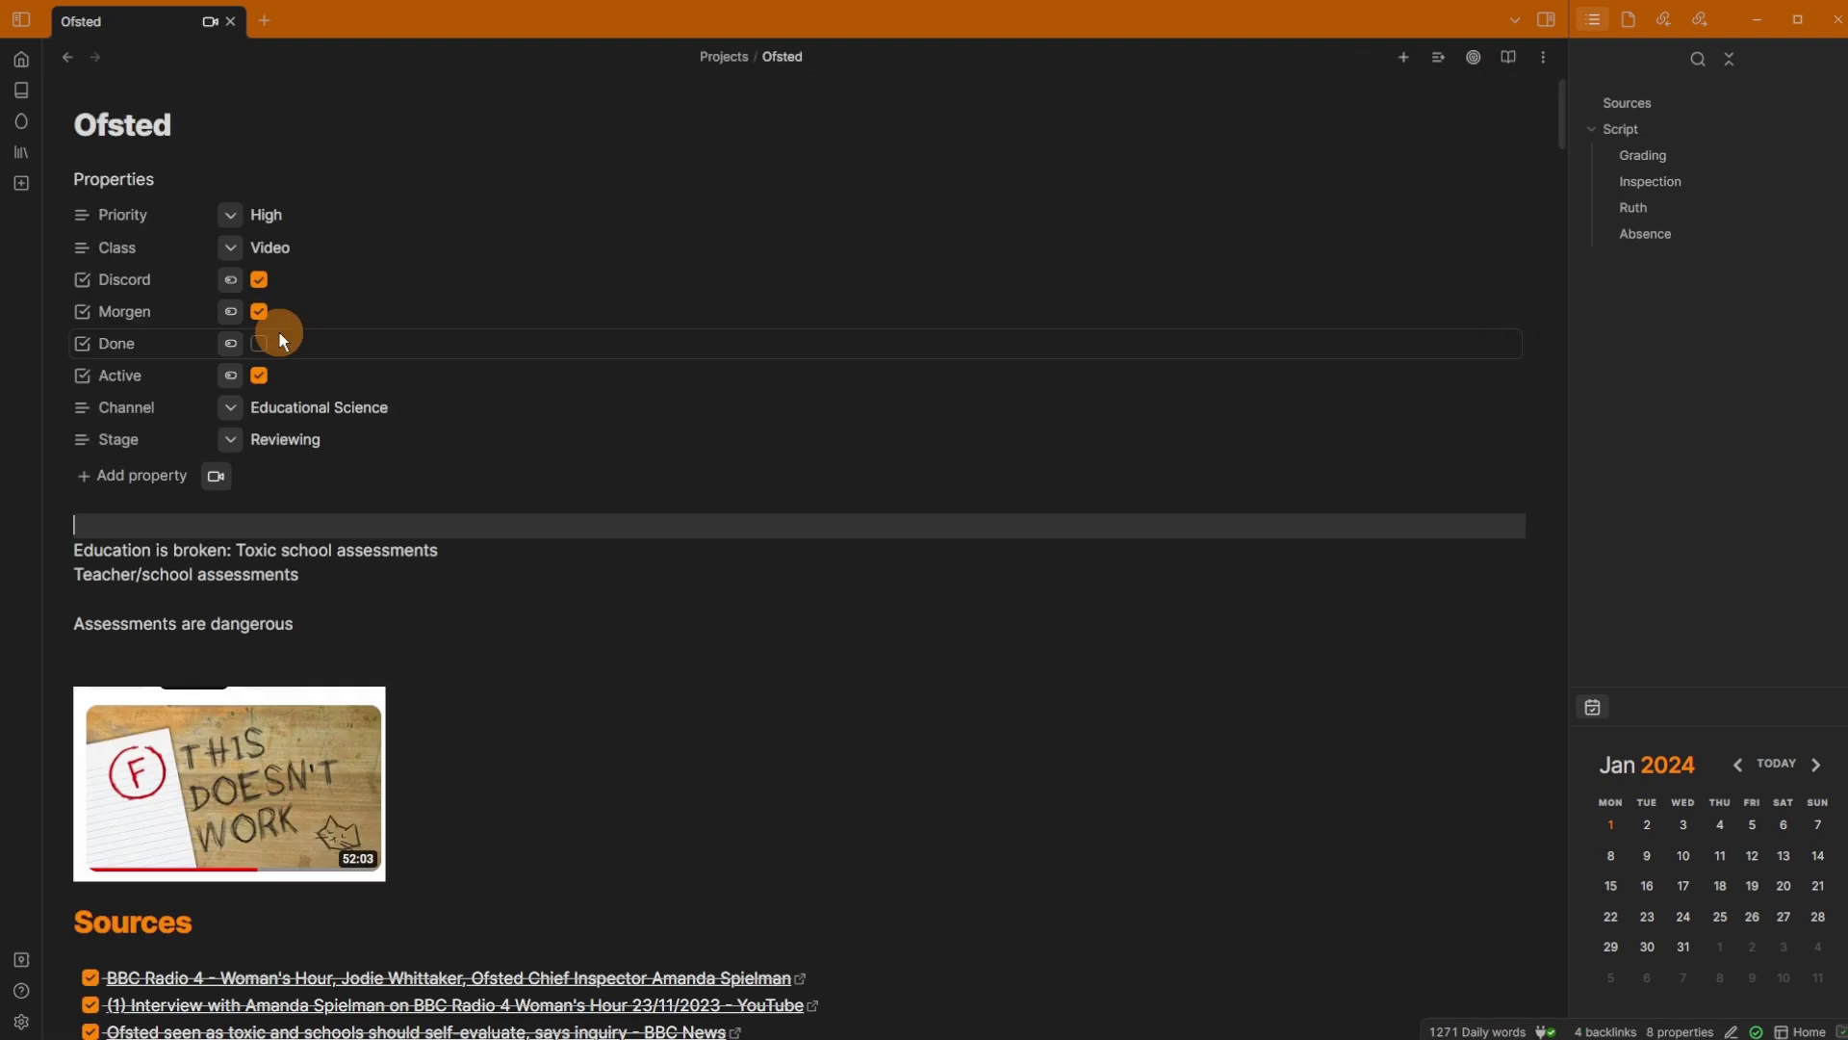
click(316, 614)
key(ctrl+backslash)
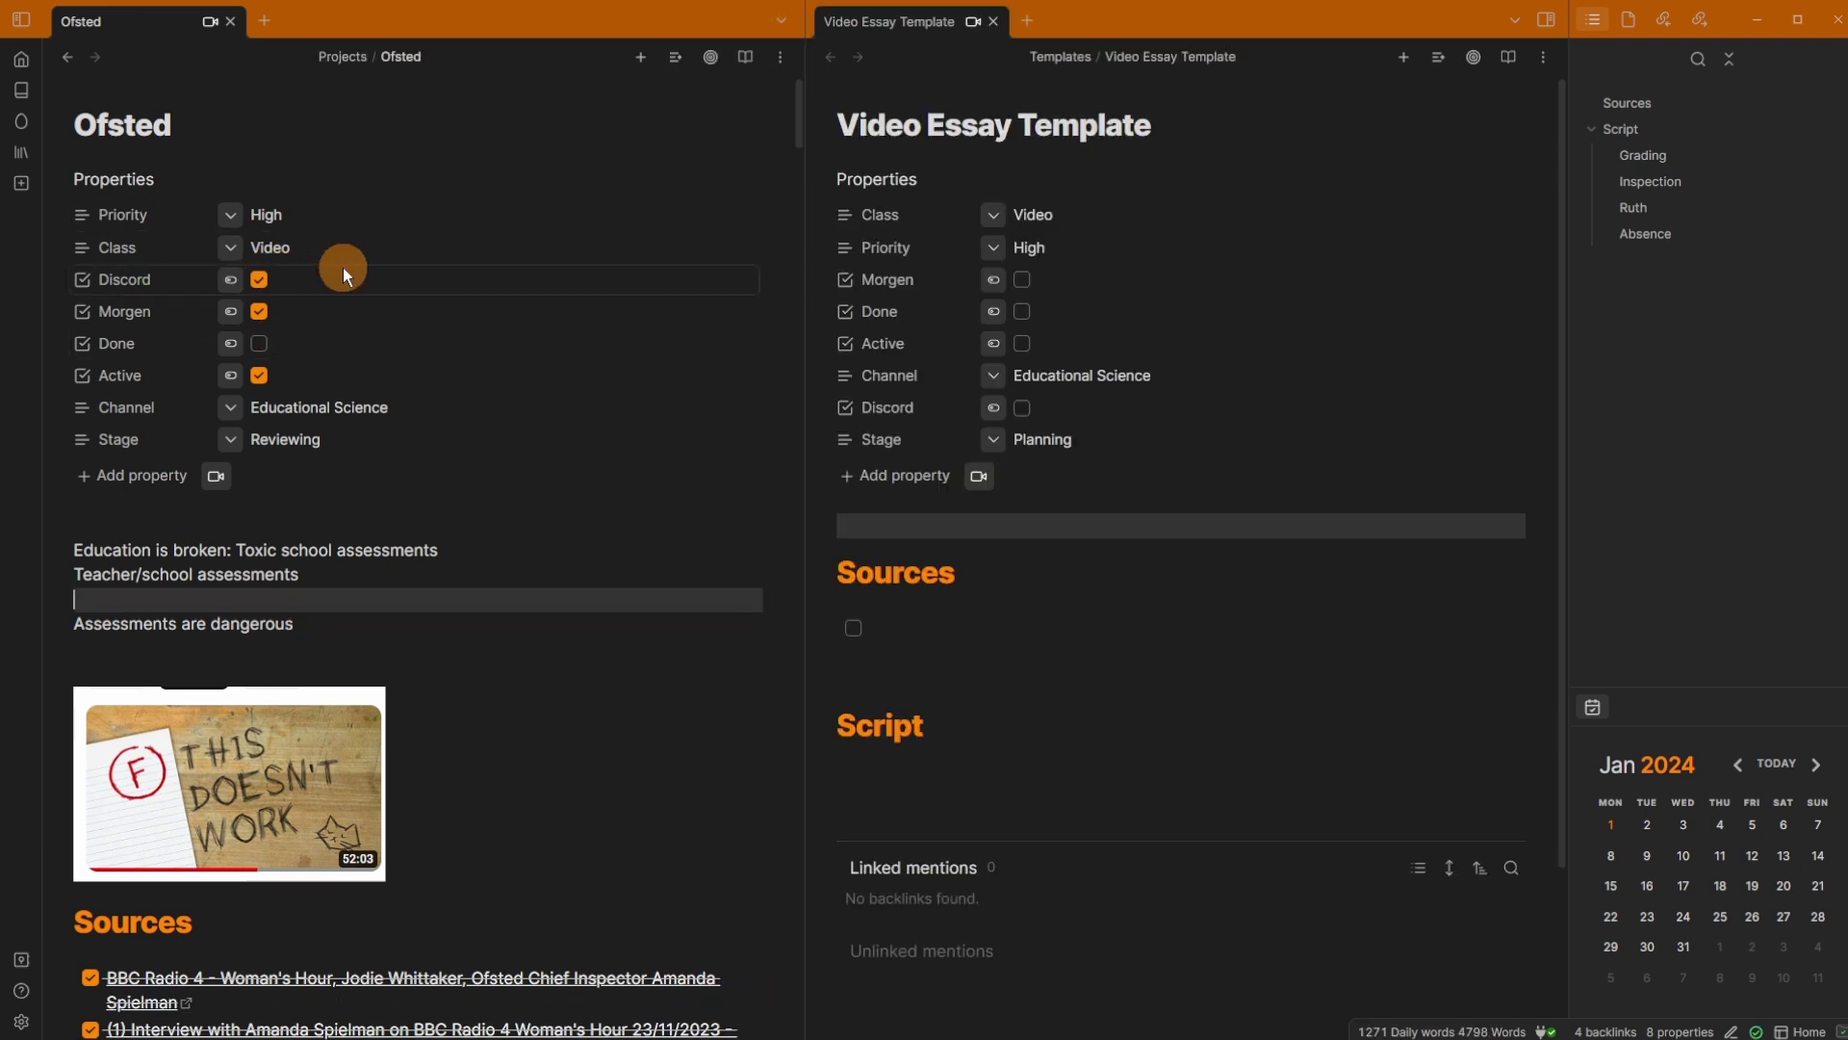
click(315, 543)
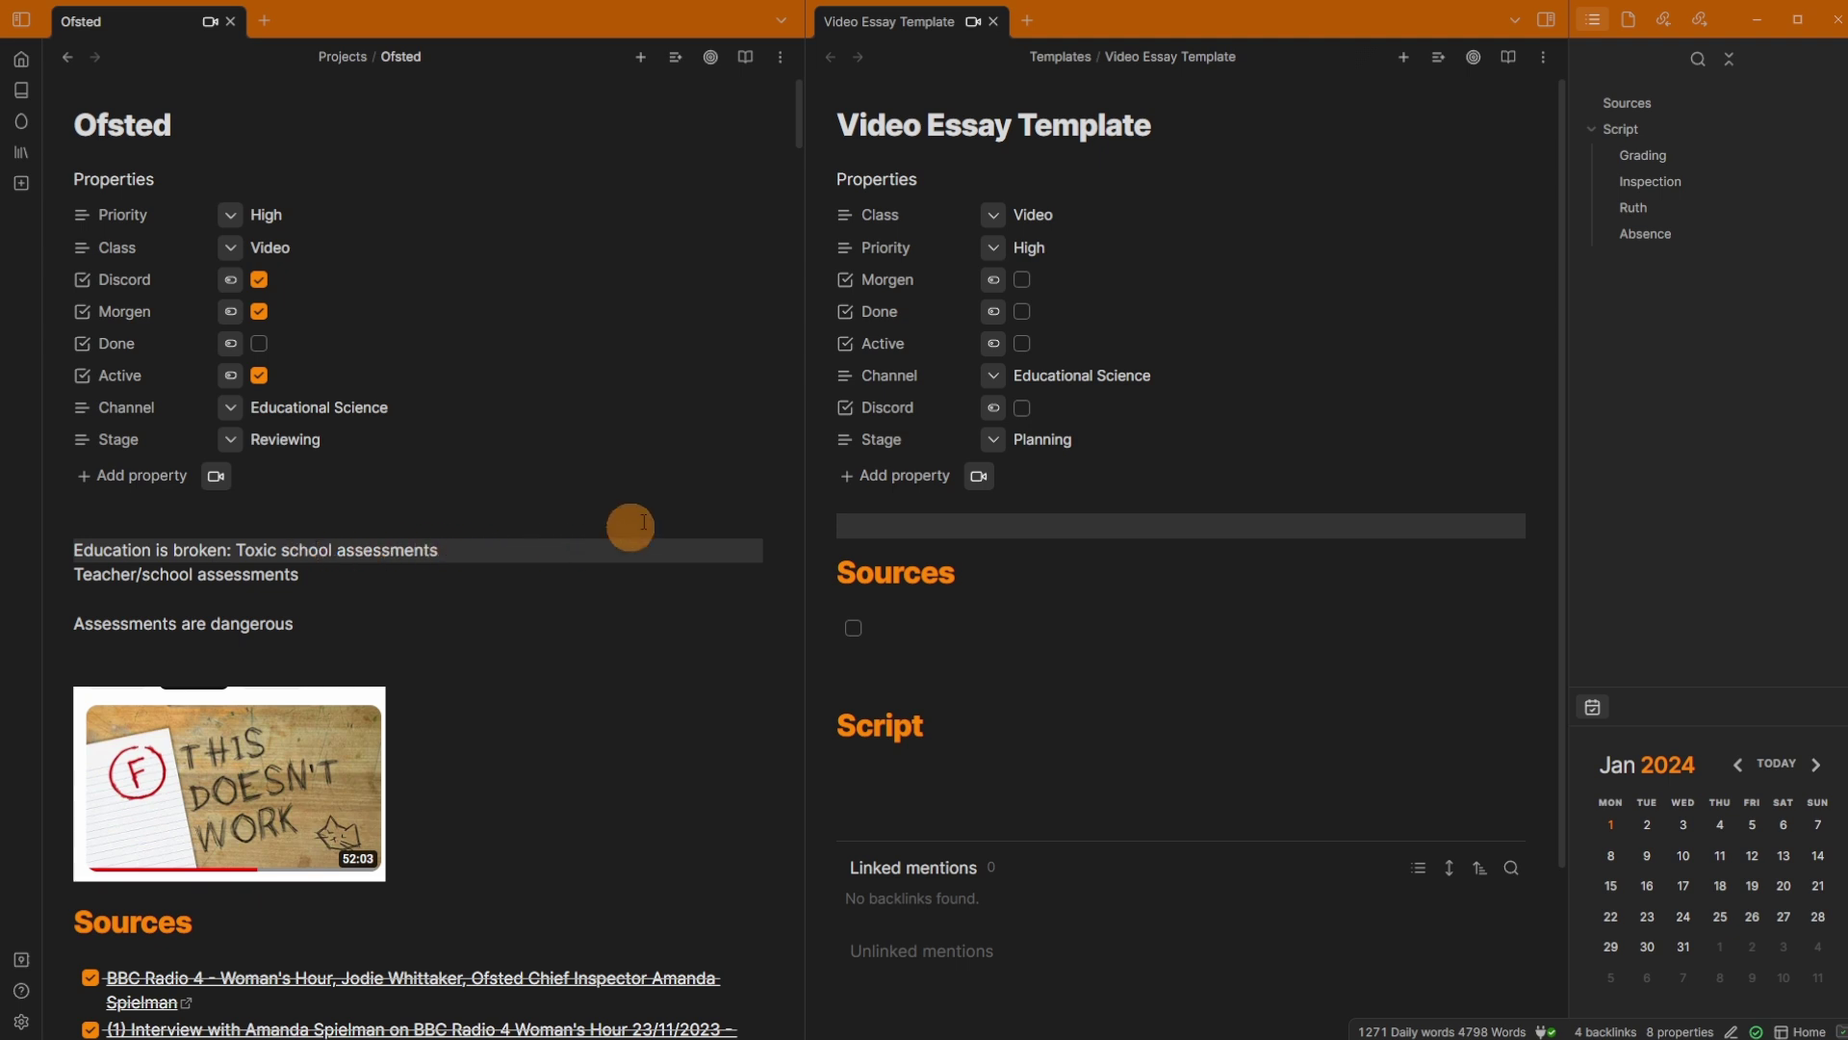
Step: Place the caret above Script in the Video Essay Template, then open Dashboard in a new tab
click(959, 125)
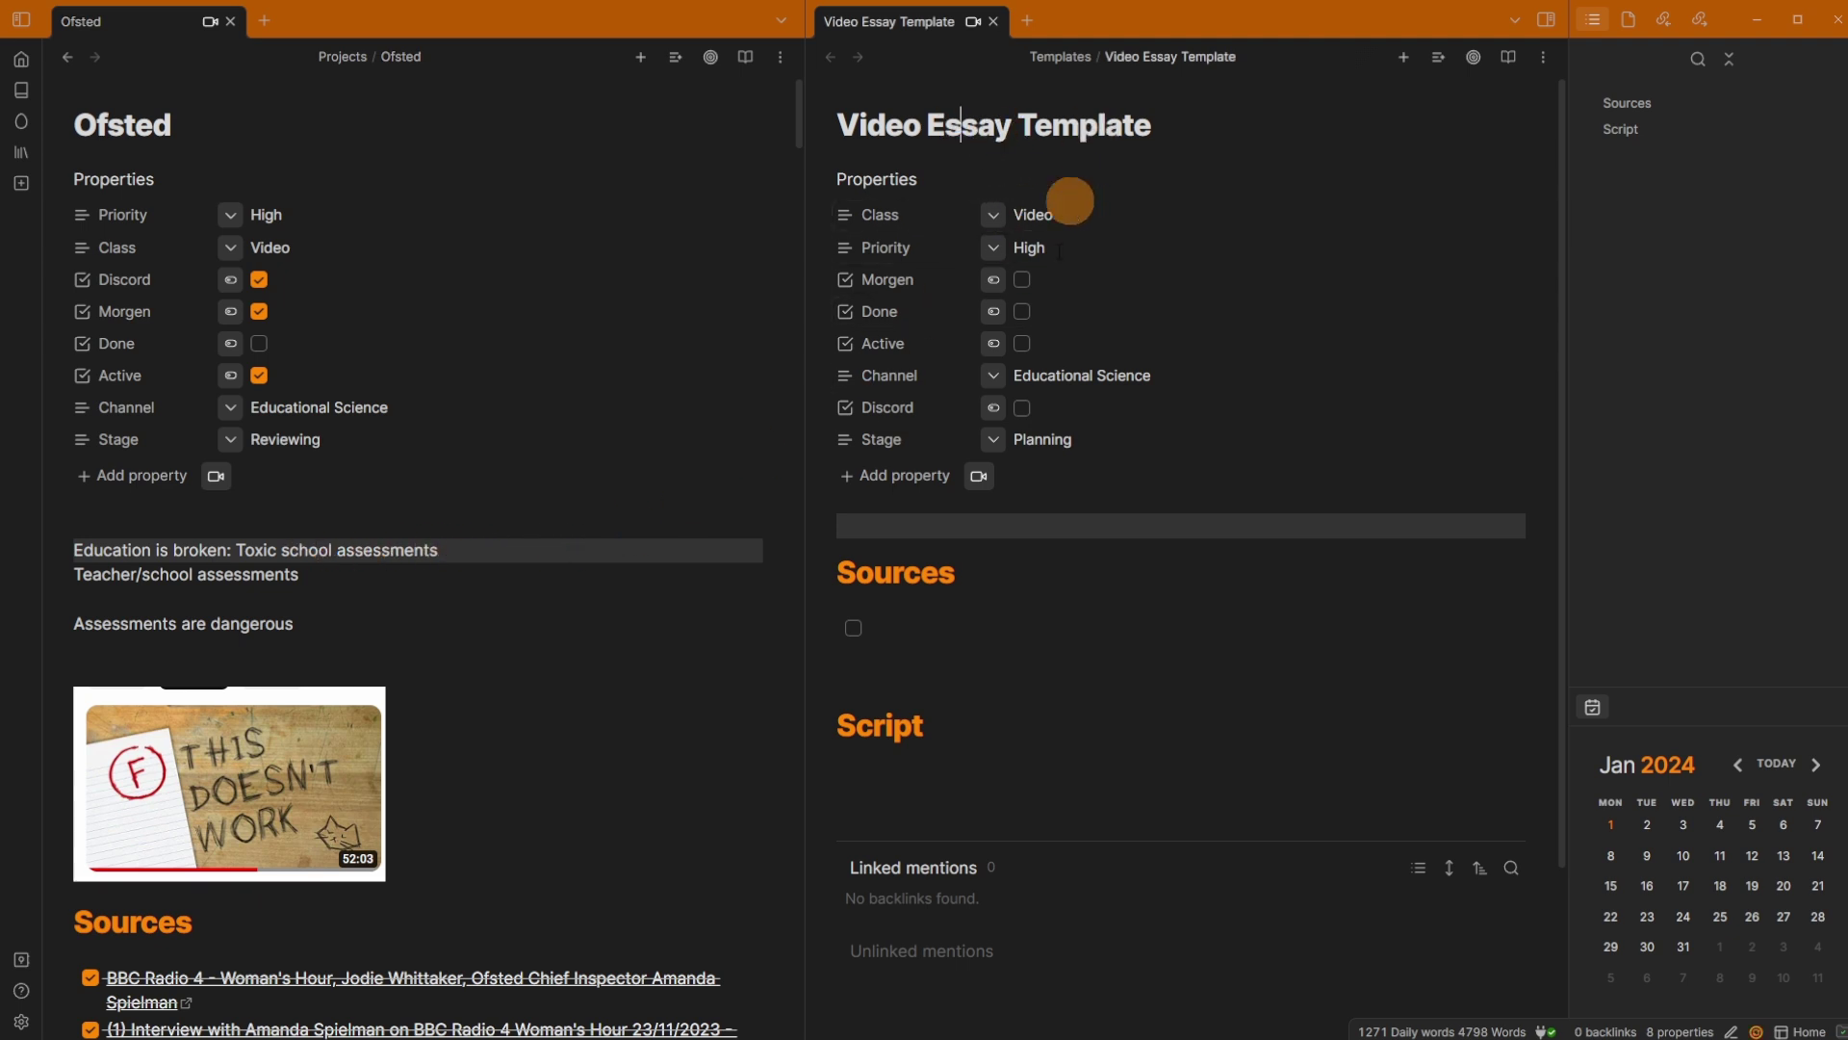
click(944, 673)
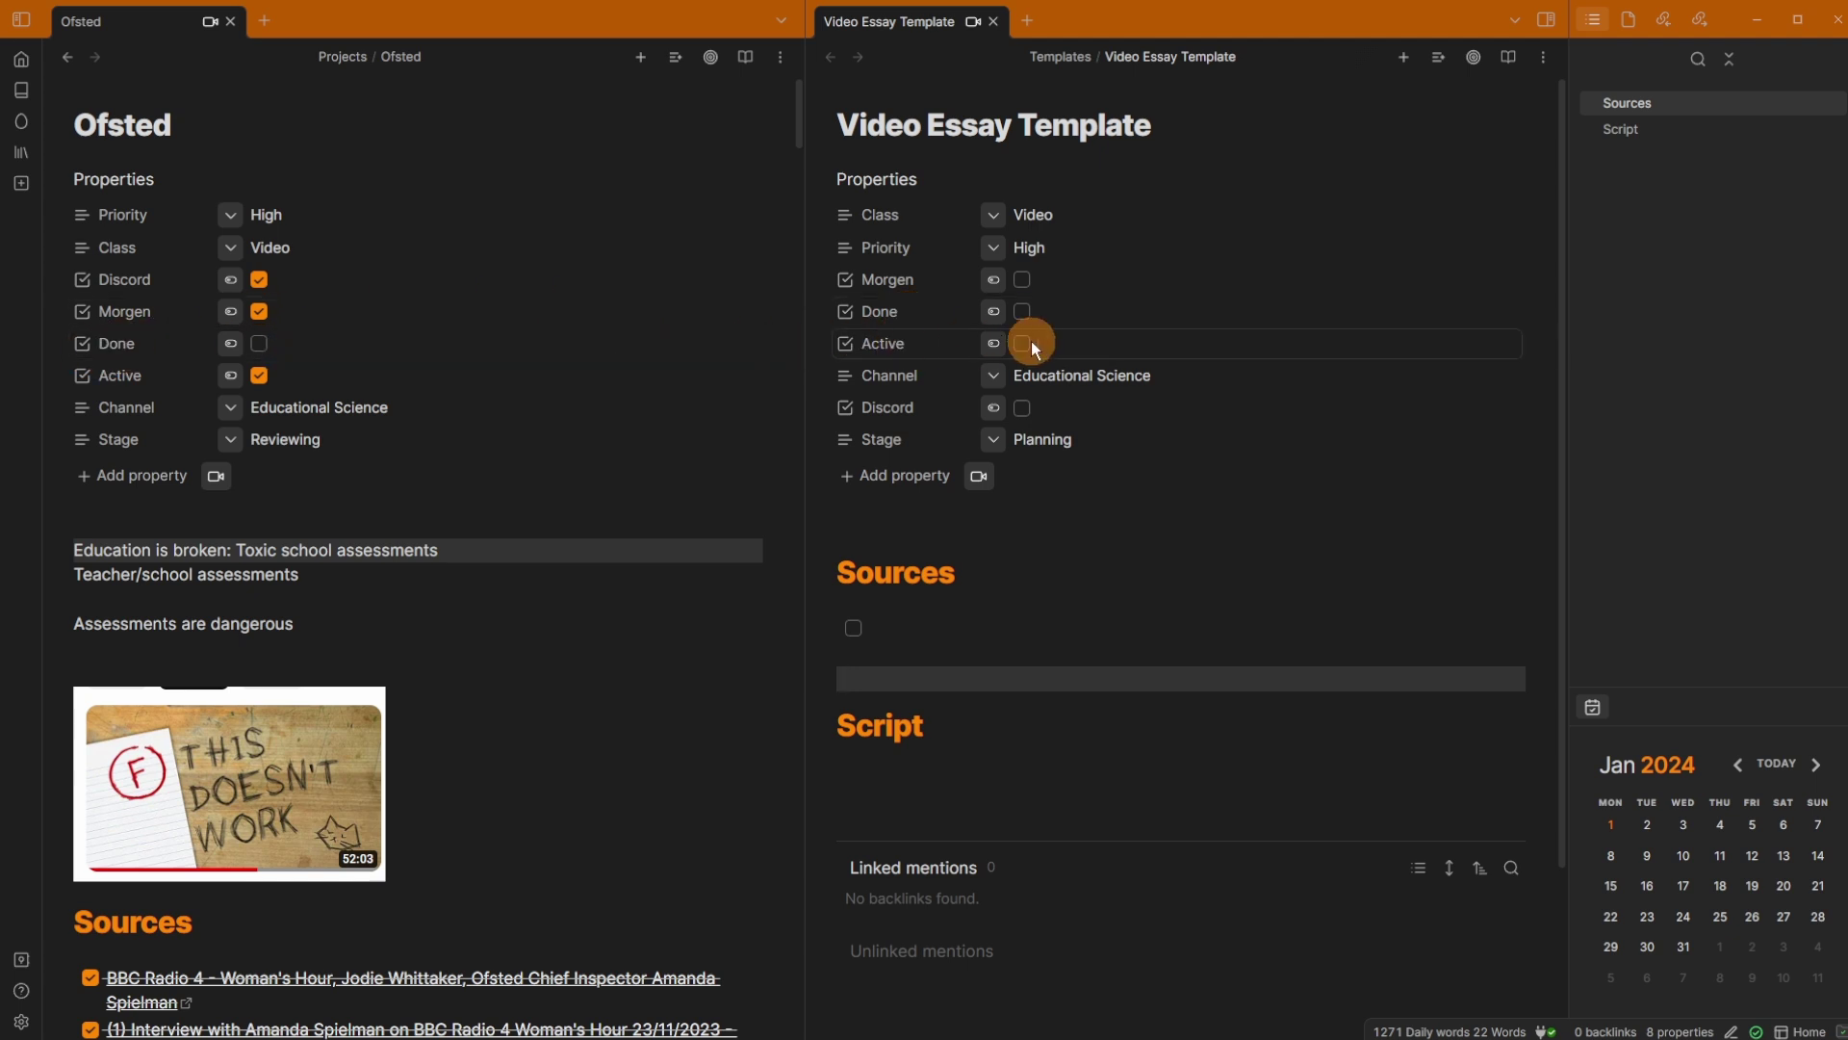
key(ctrl+shift+d)
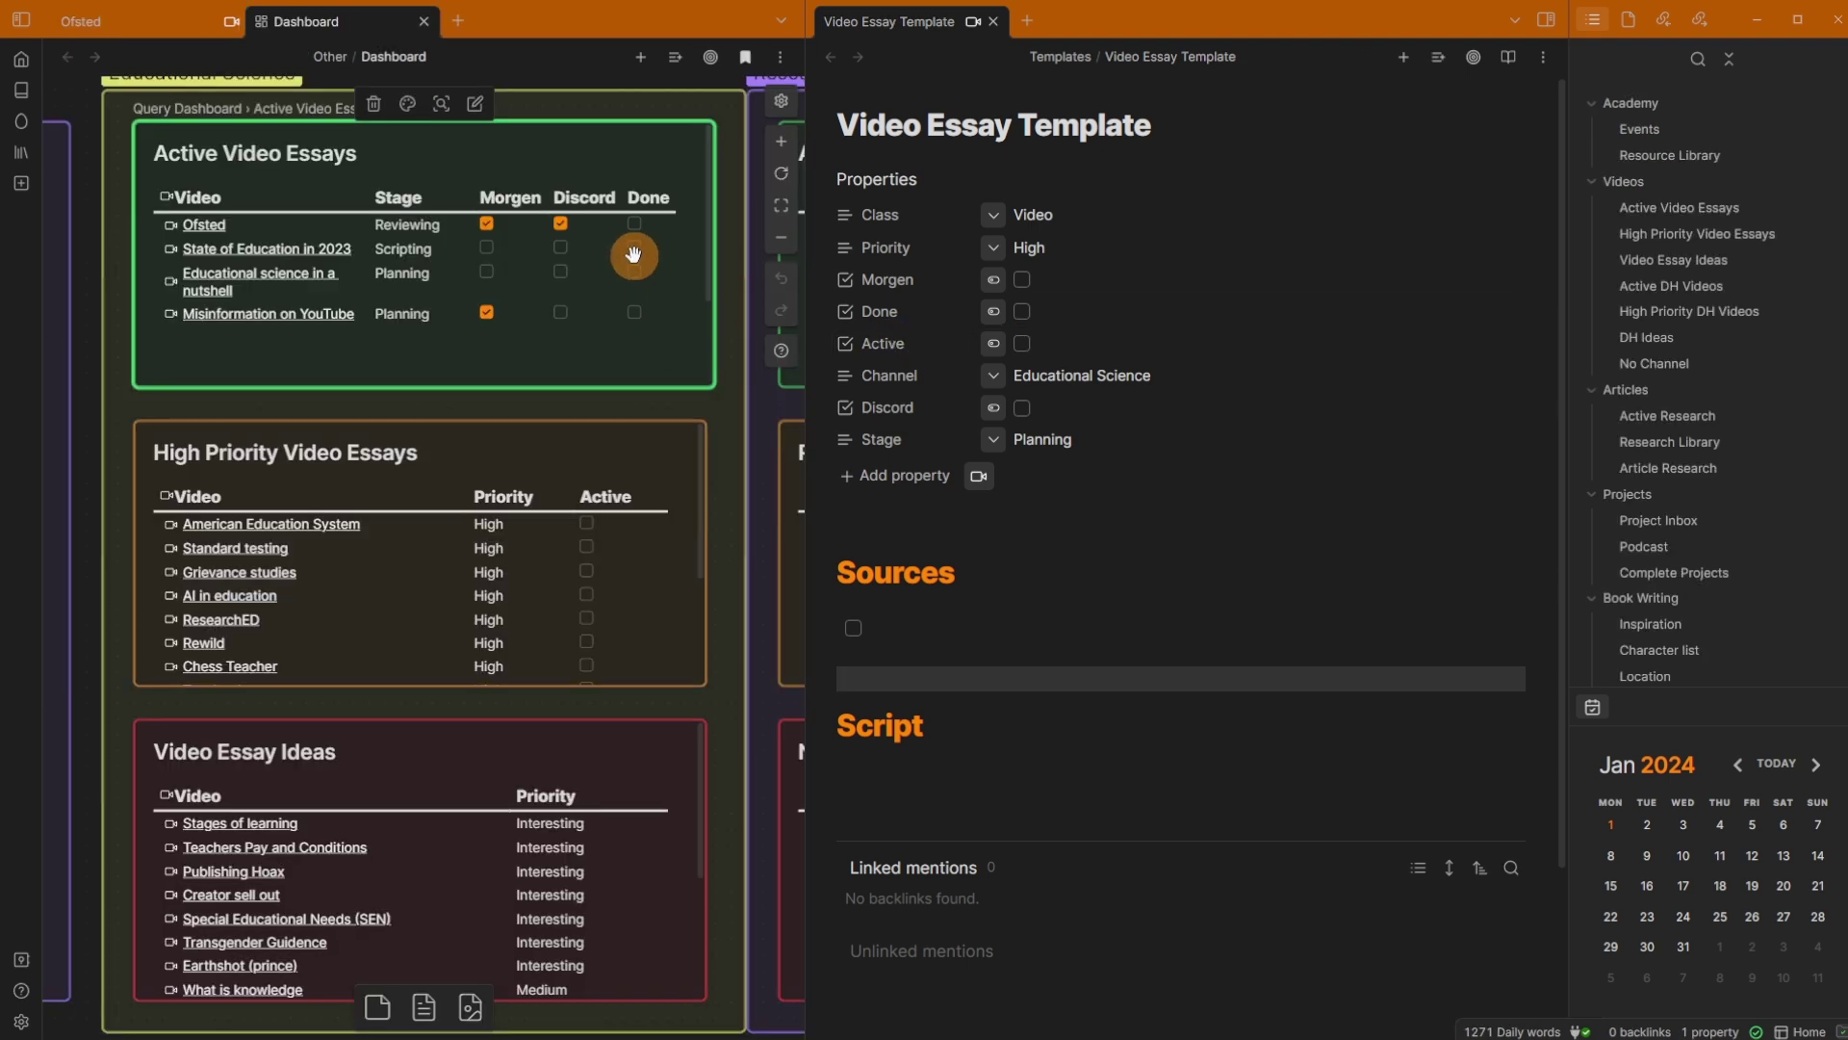
Step: Select the High Priority and Video Essay Ideas cards, and check the template's Stage options, leaving Planning
click(322, 496)
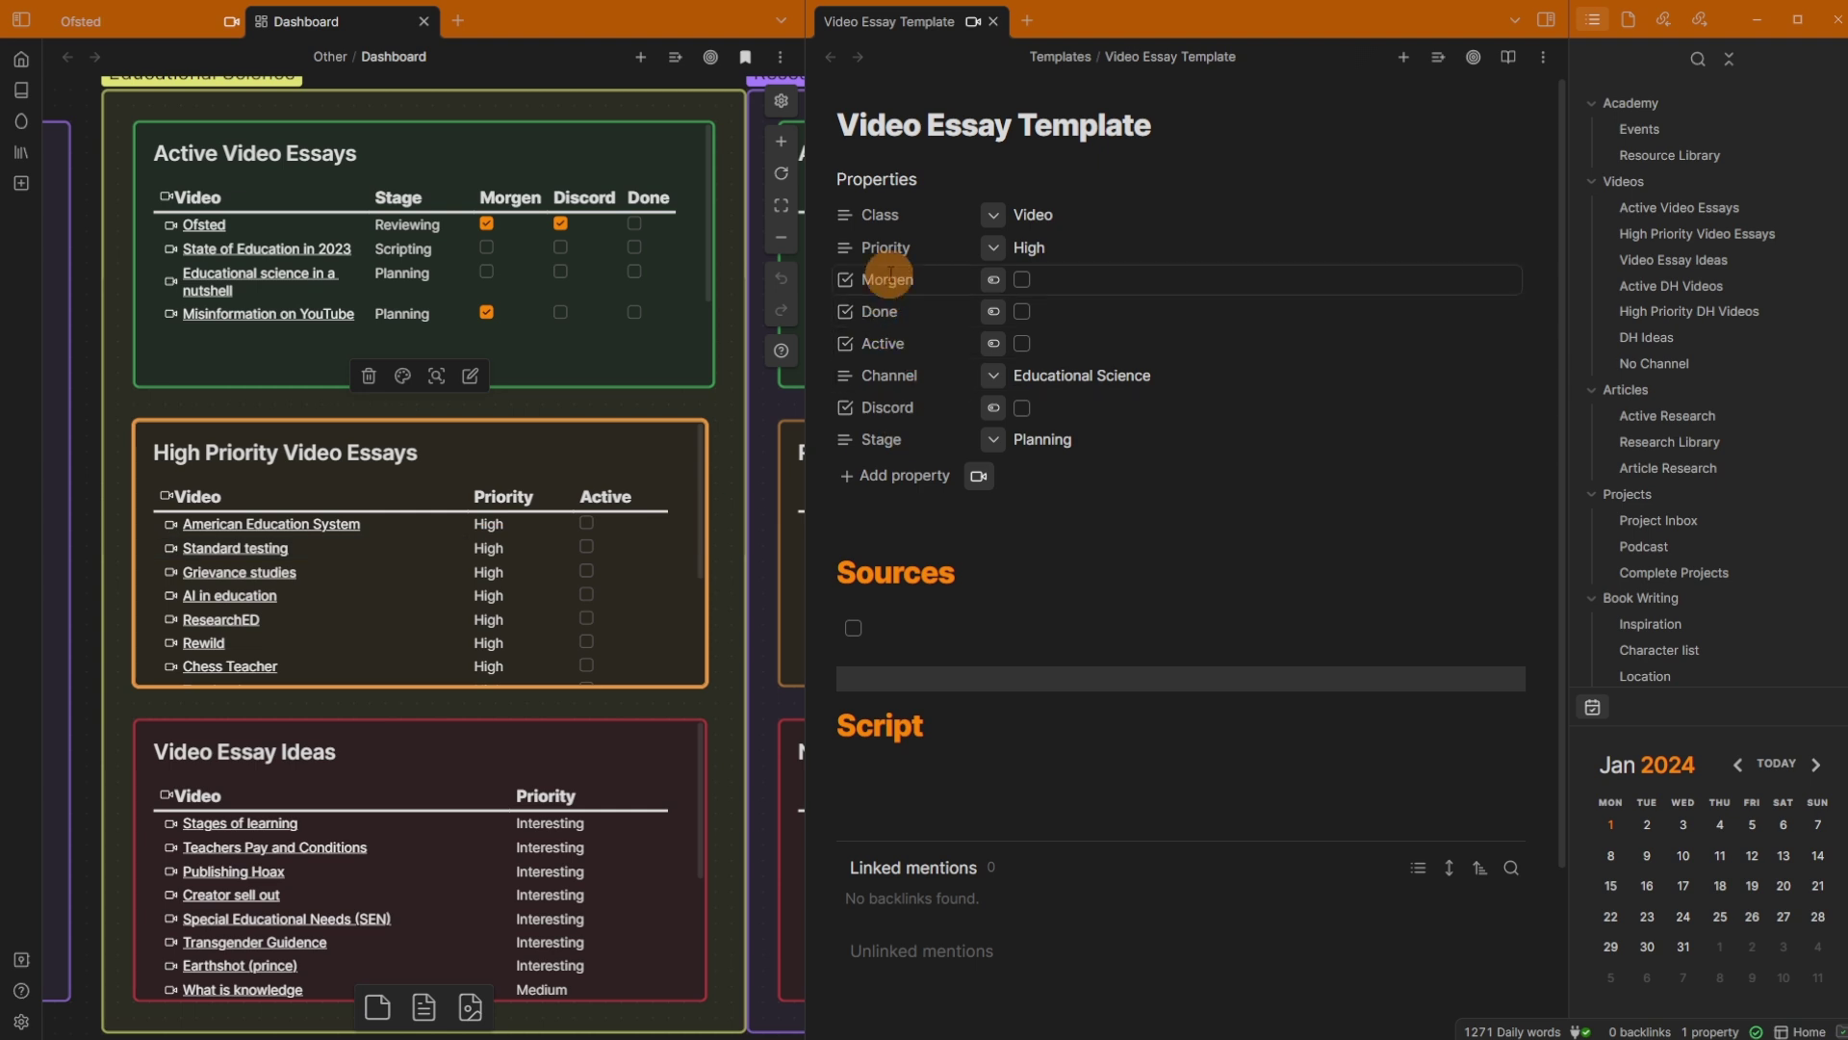
click(342, 810)
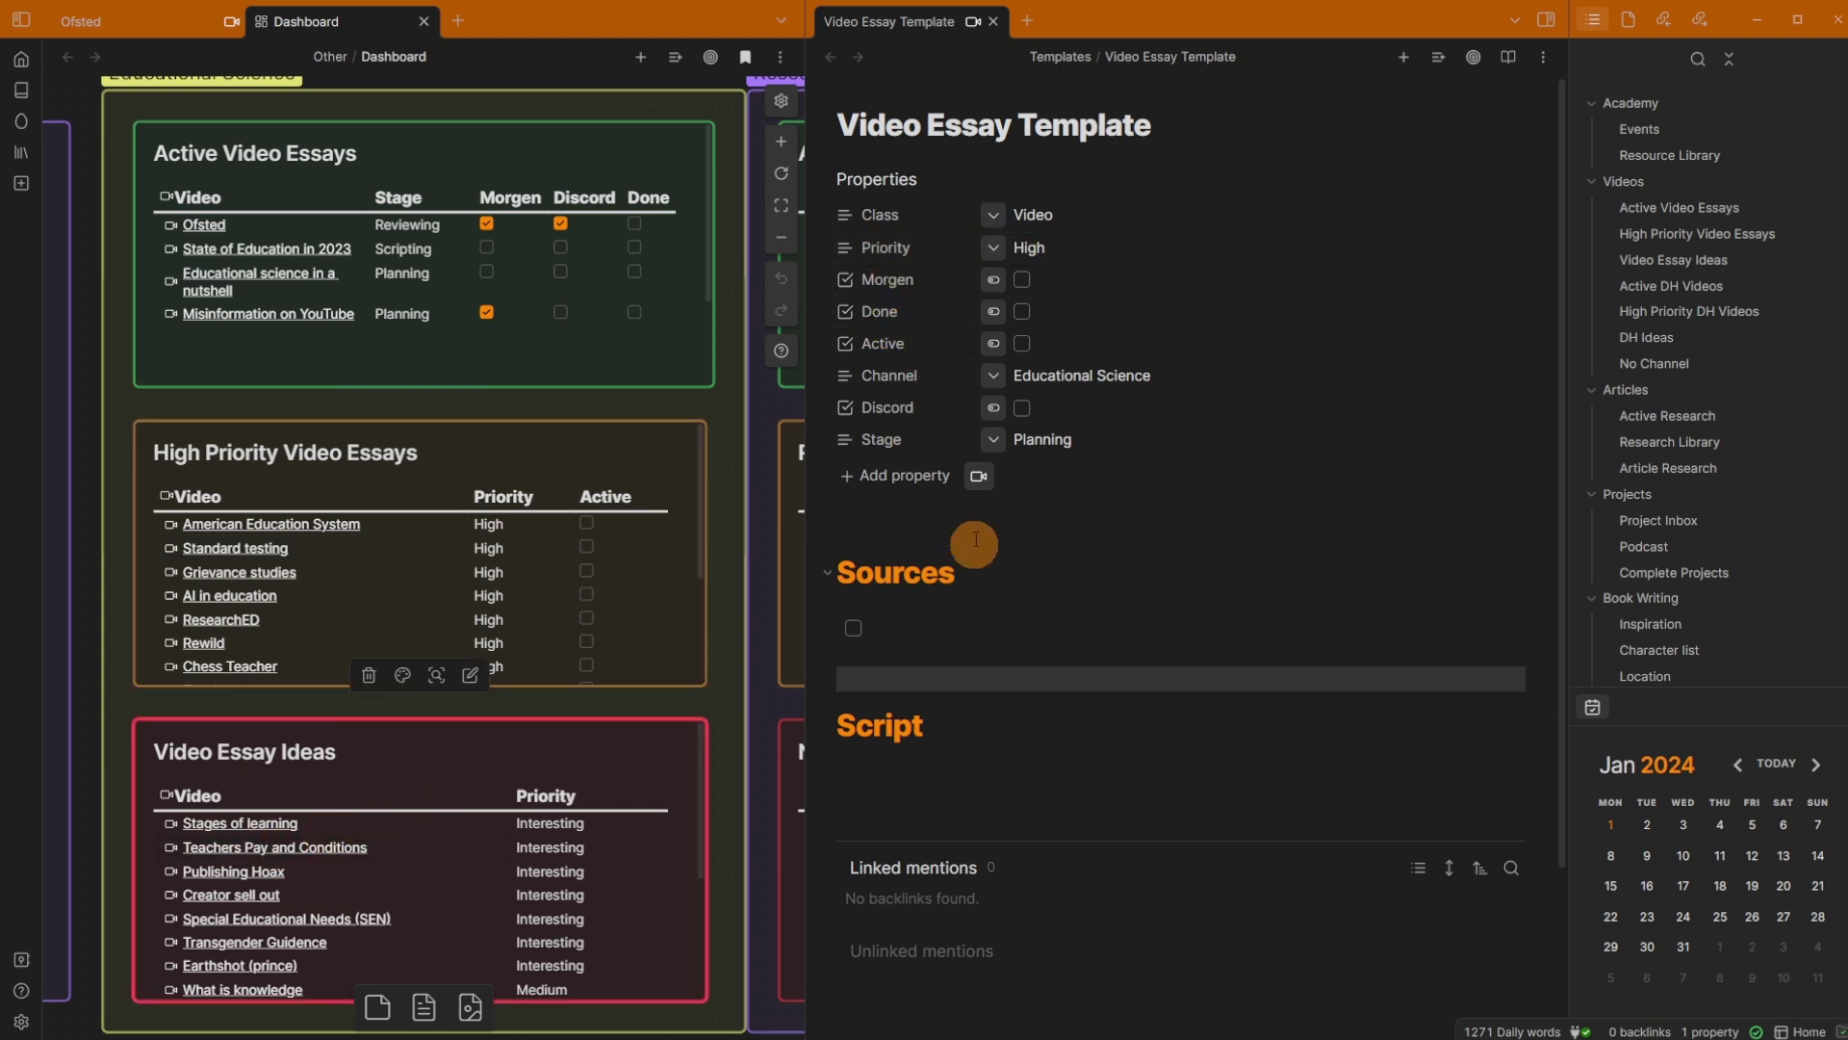
click(991, 443)
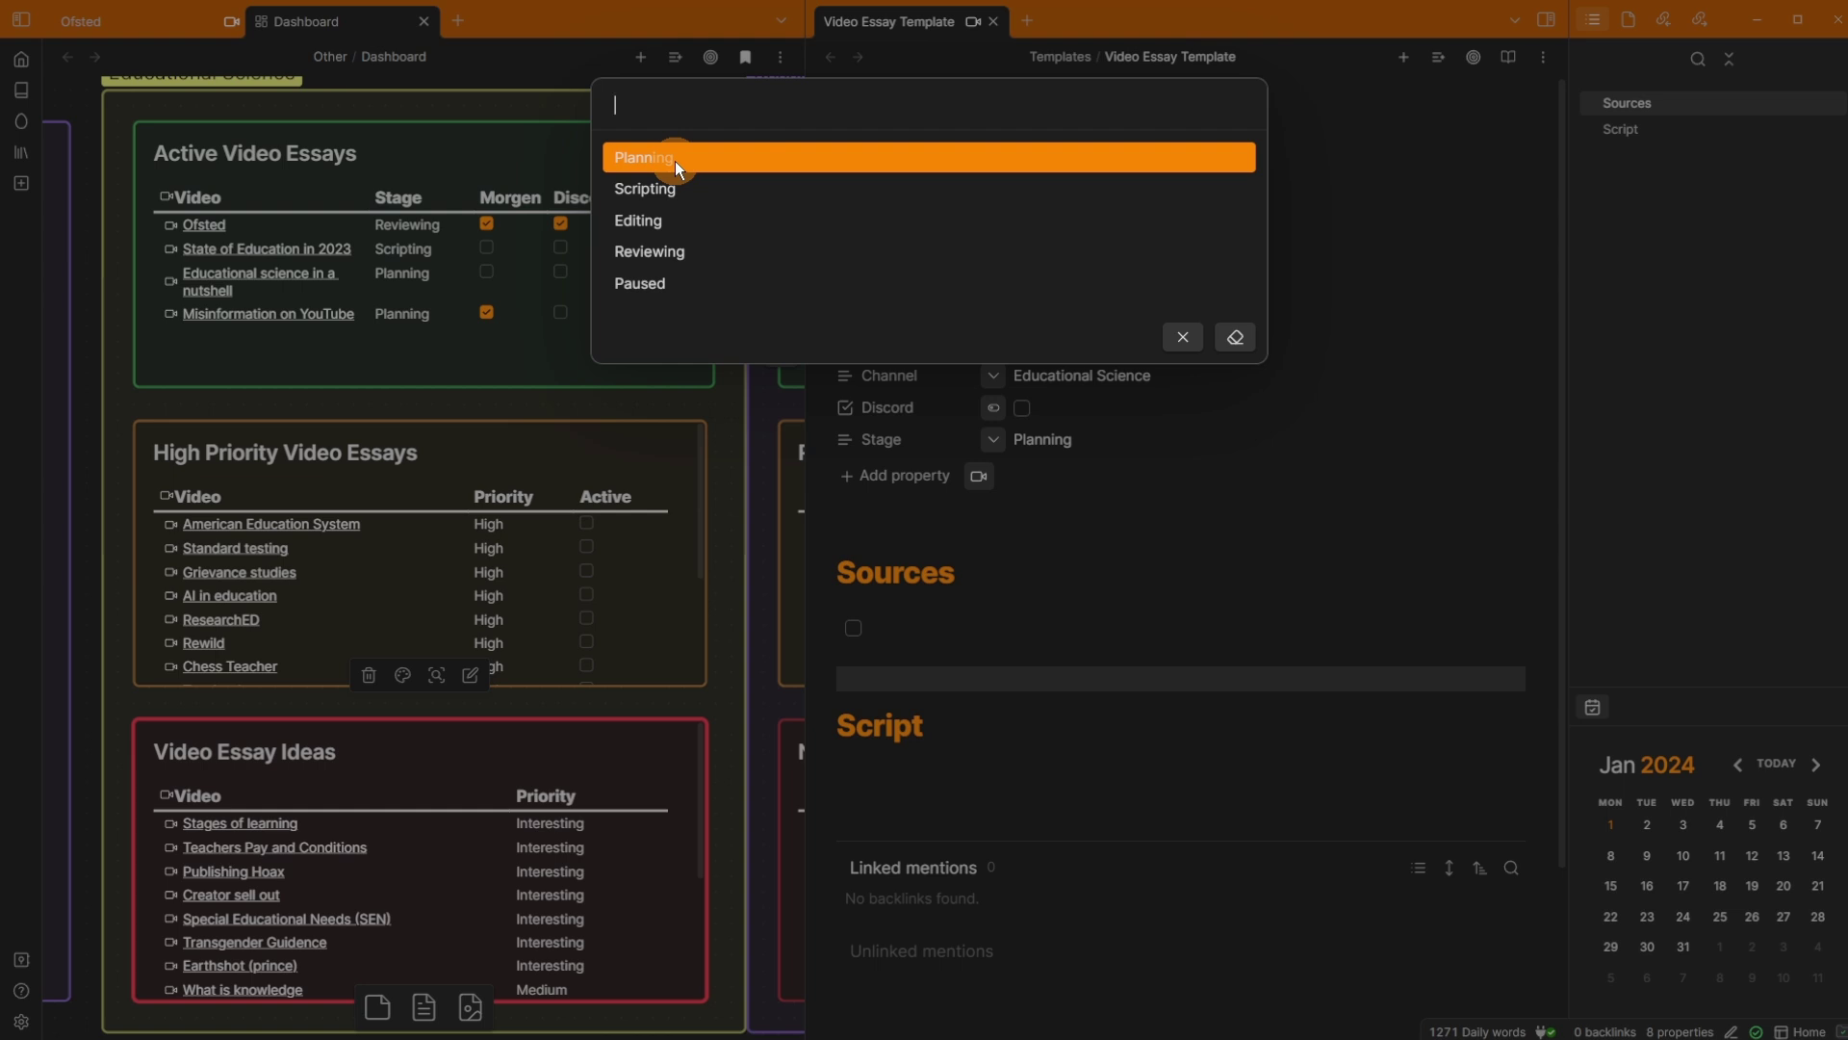
click(980, 547)
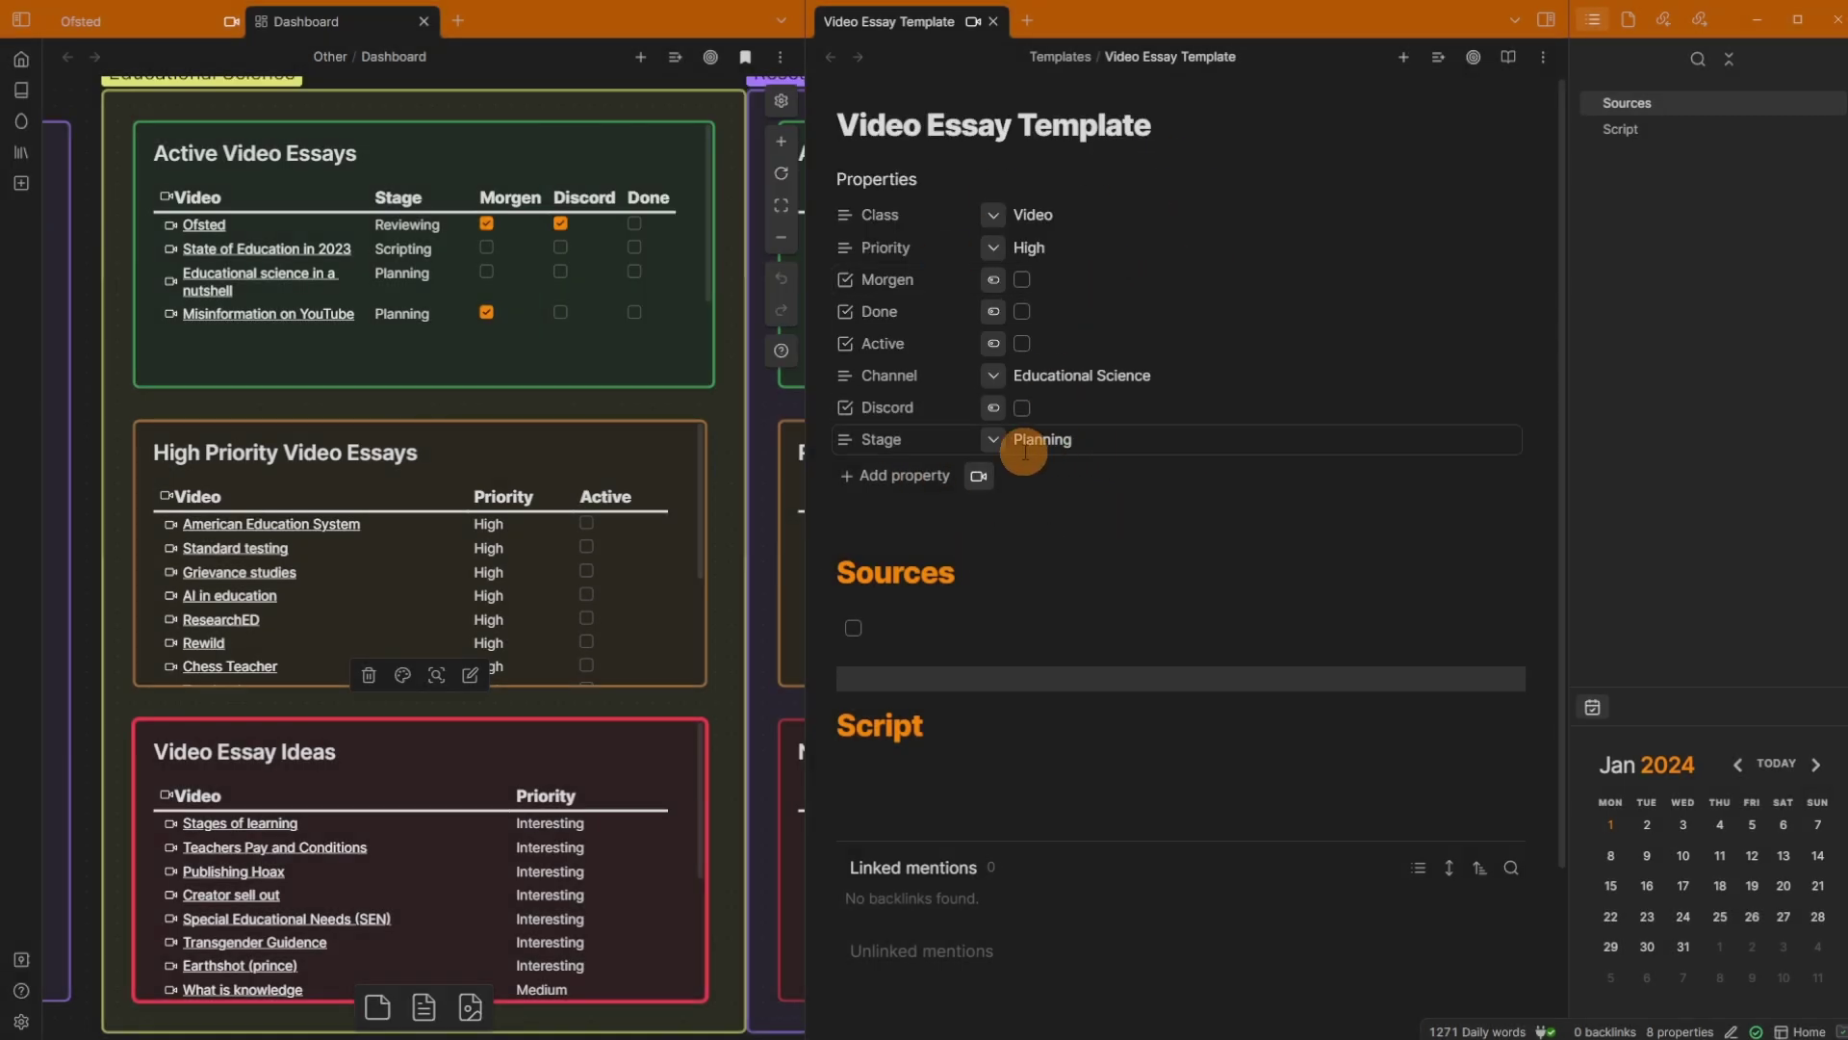
Step: Check Ofsted's Stage options, leaving Reviewing, and the template's Channel options, leaving them unchanged
click(105, 20)
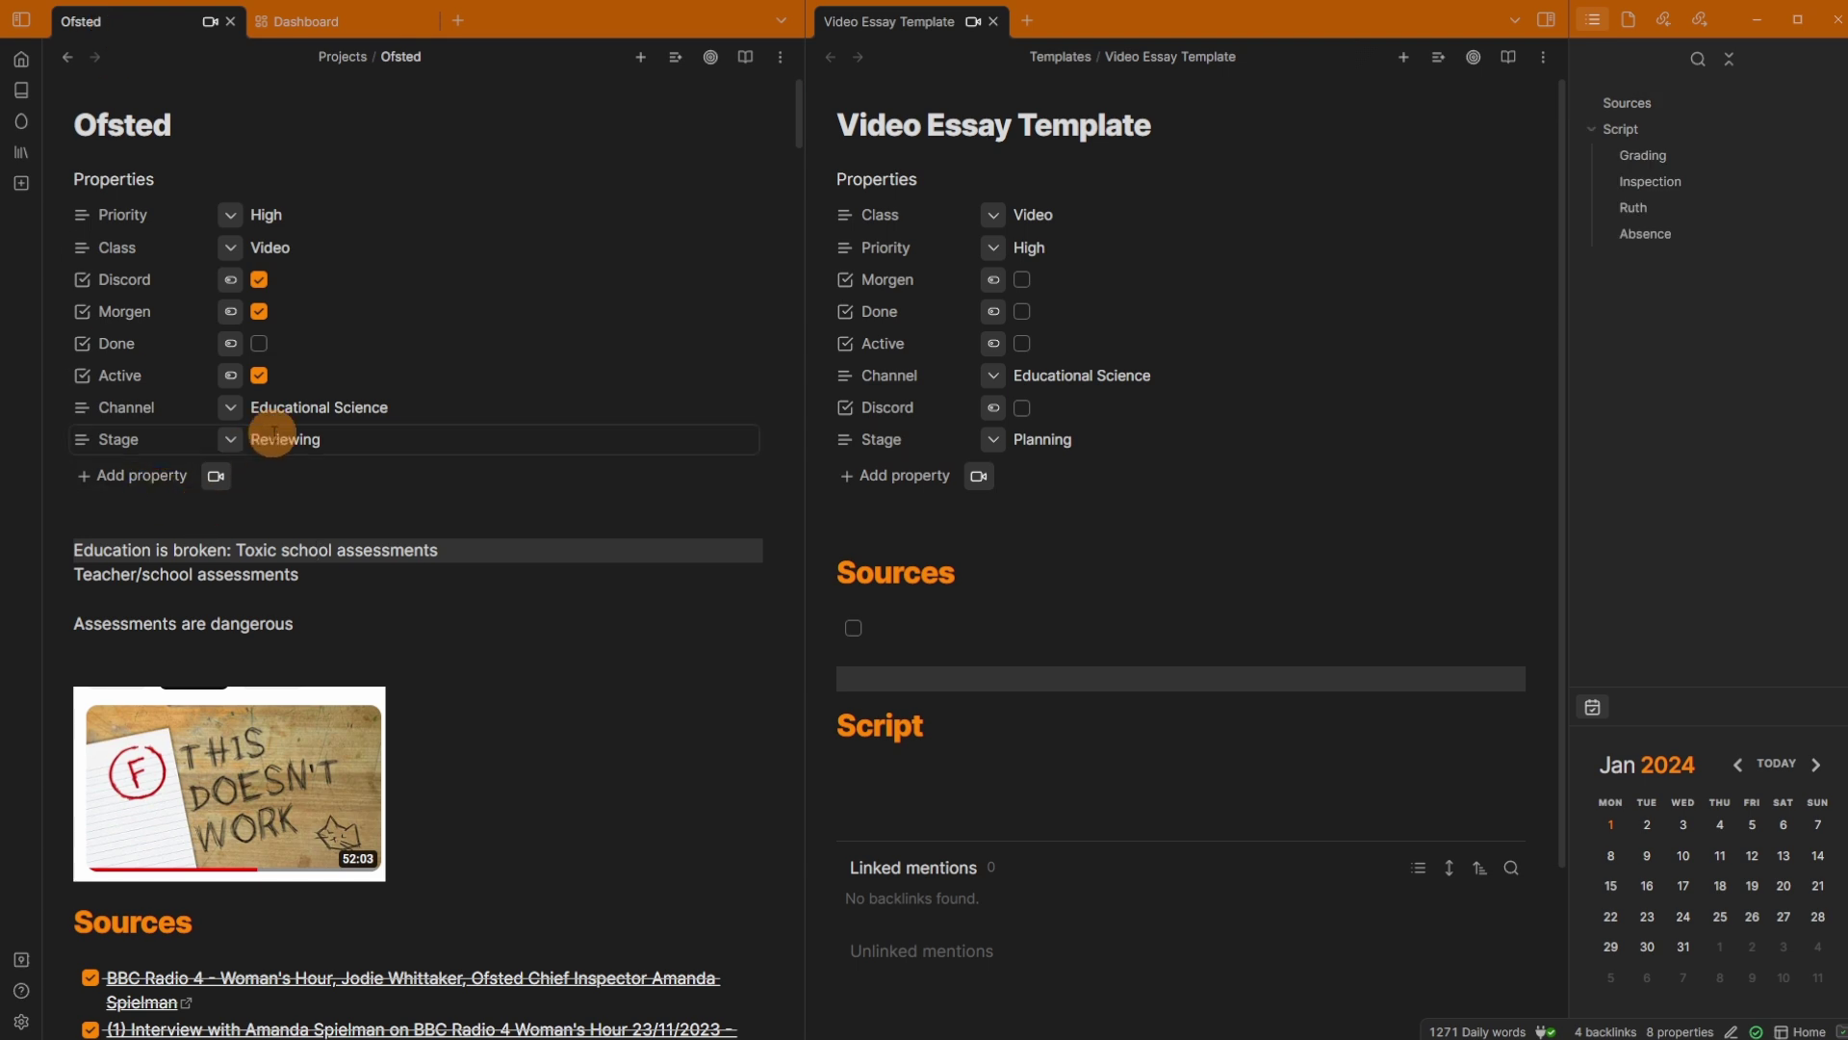
click(227, 443)
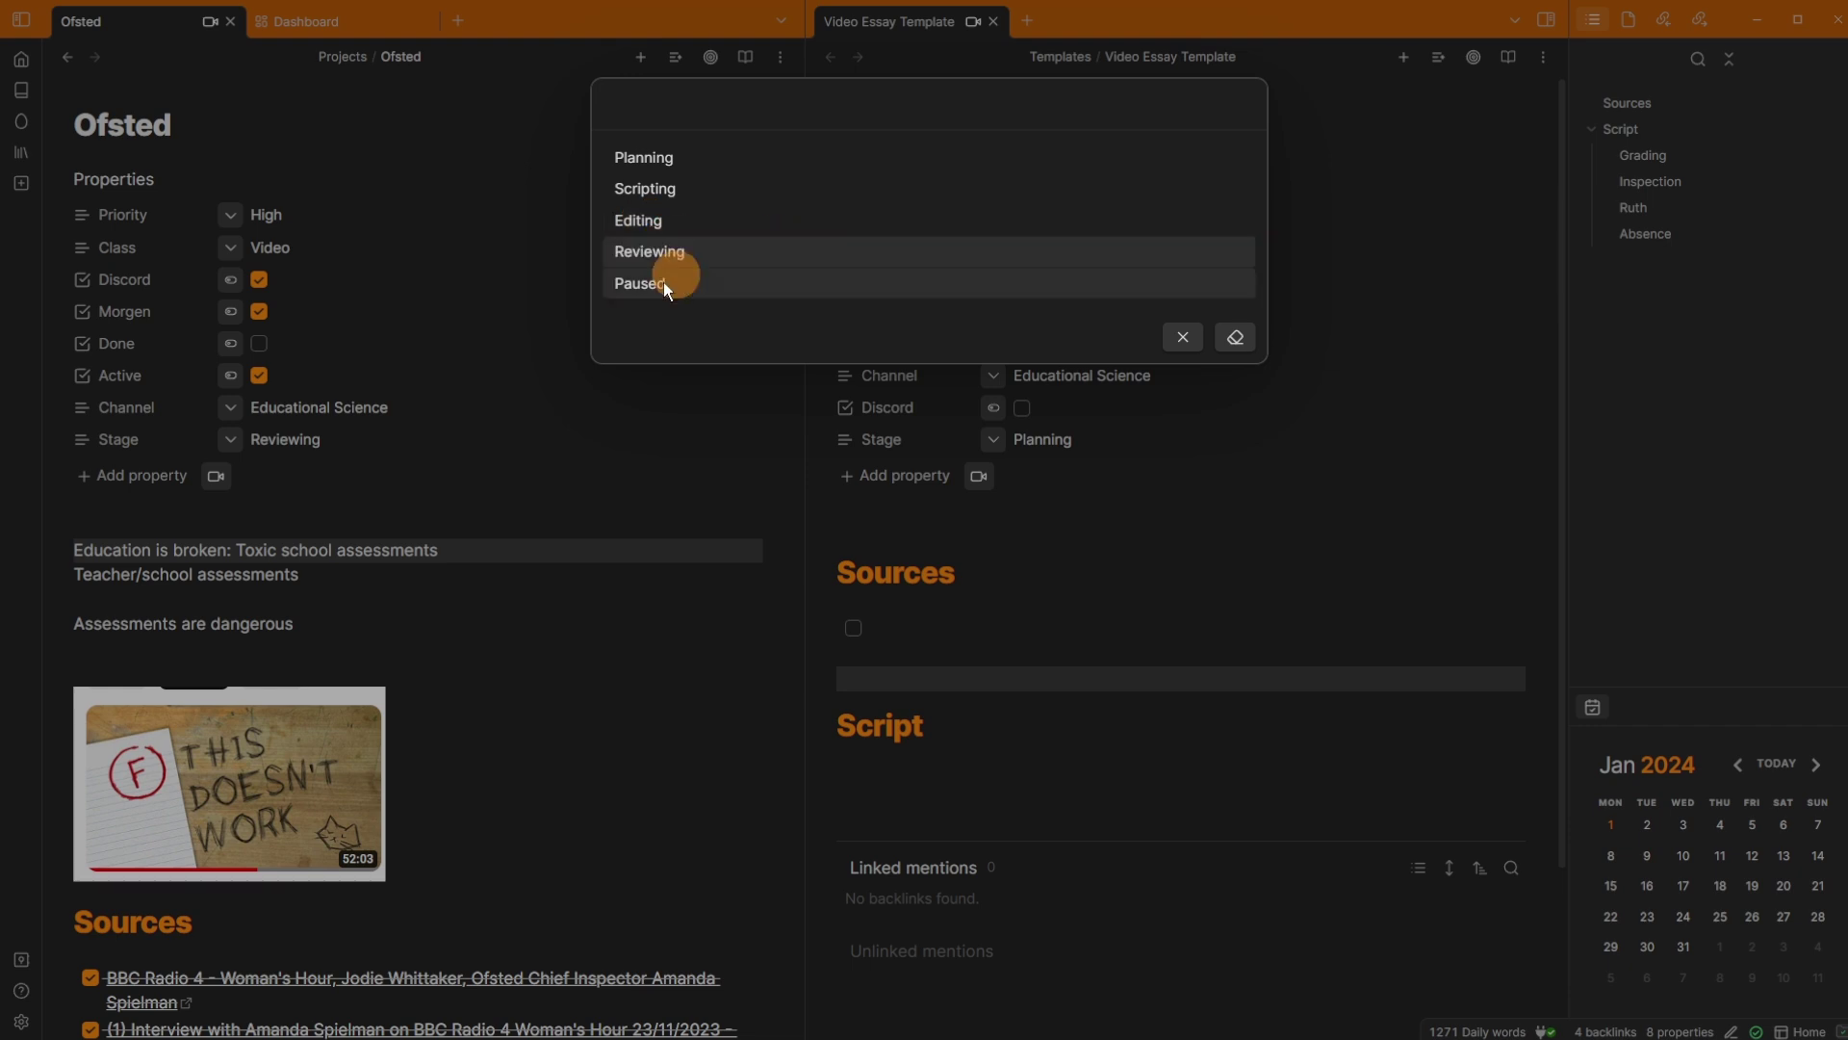
click(274, 571)
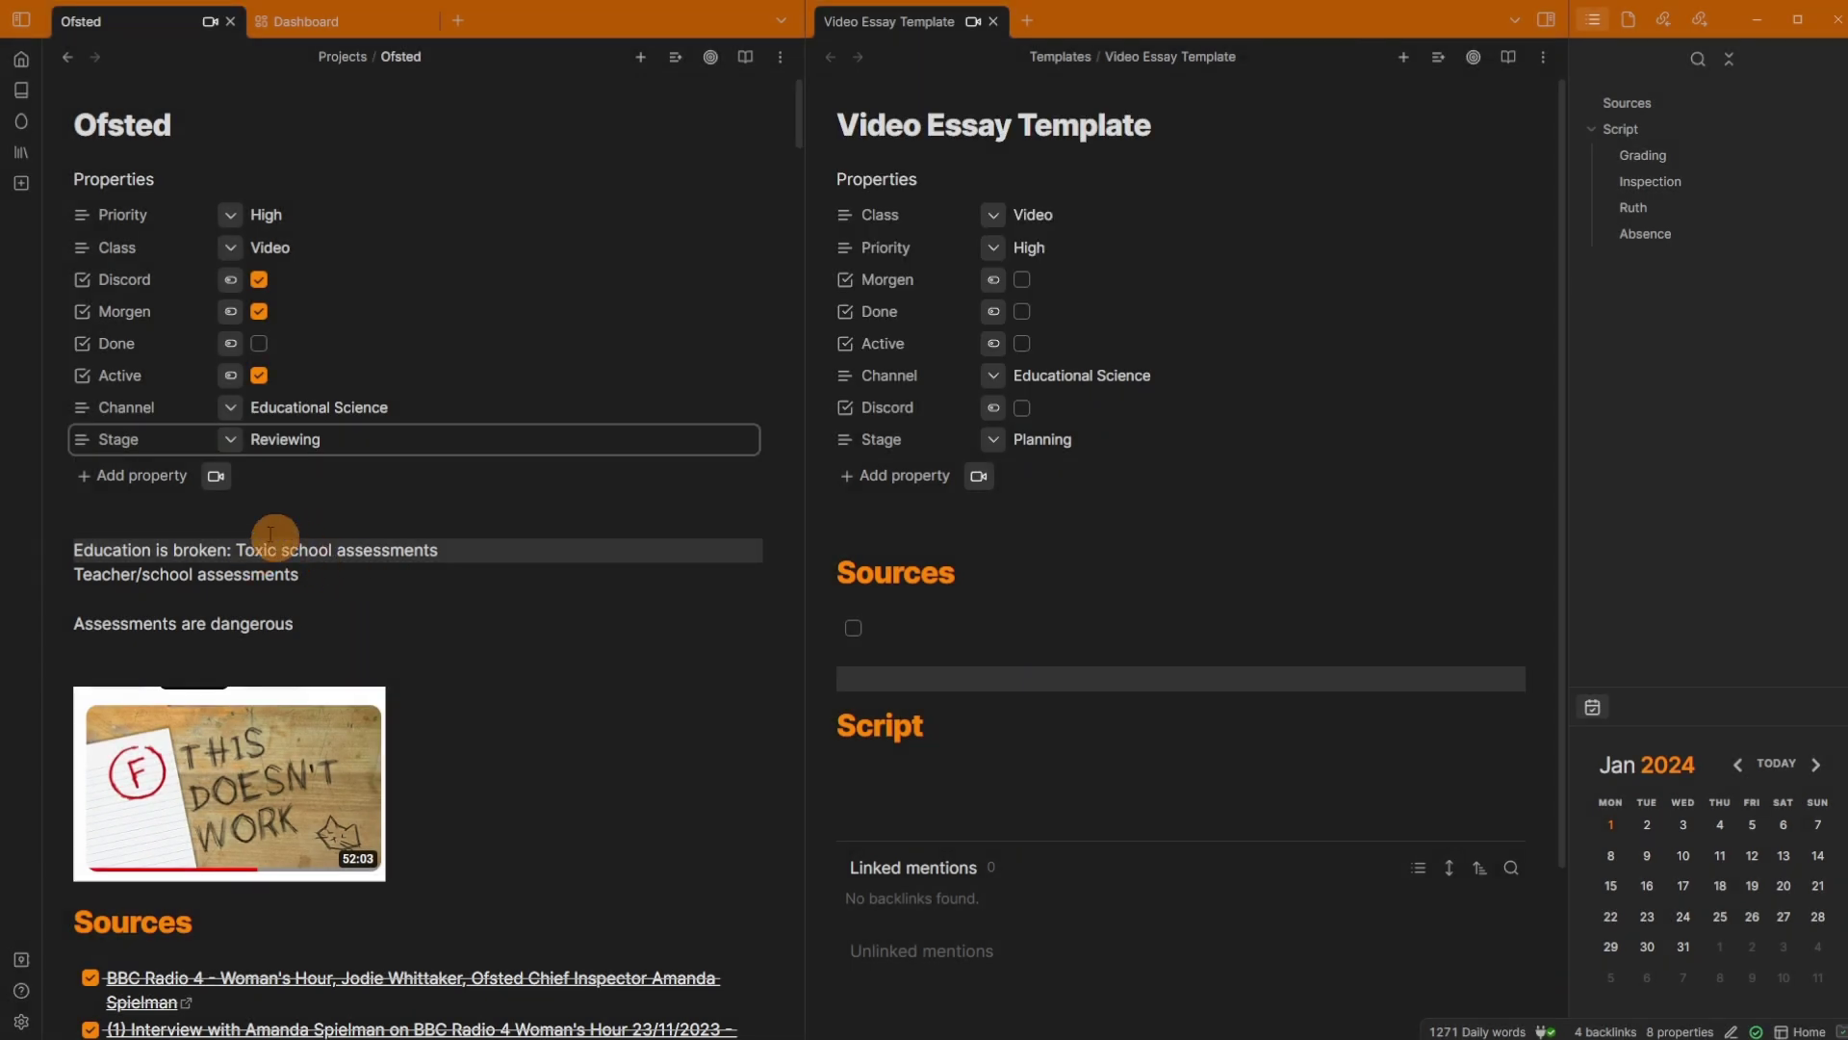
click(255, 526)
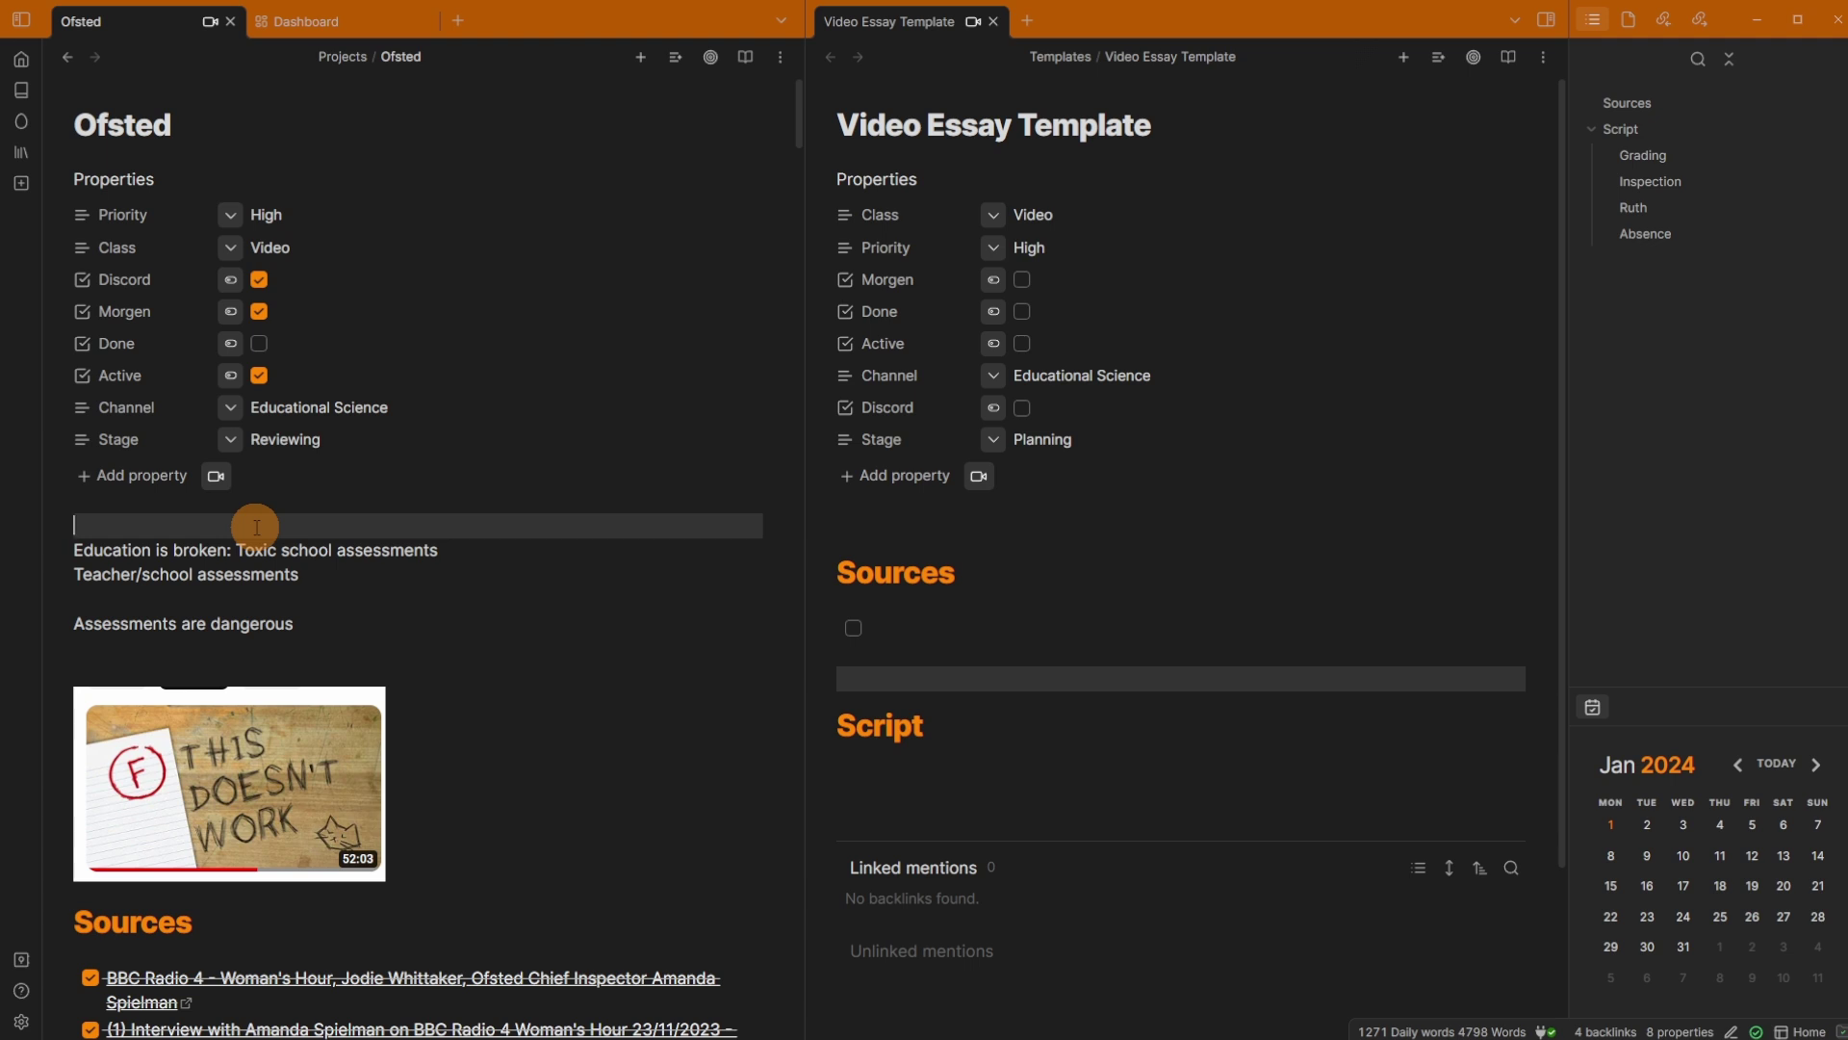
click(992, 374)
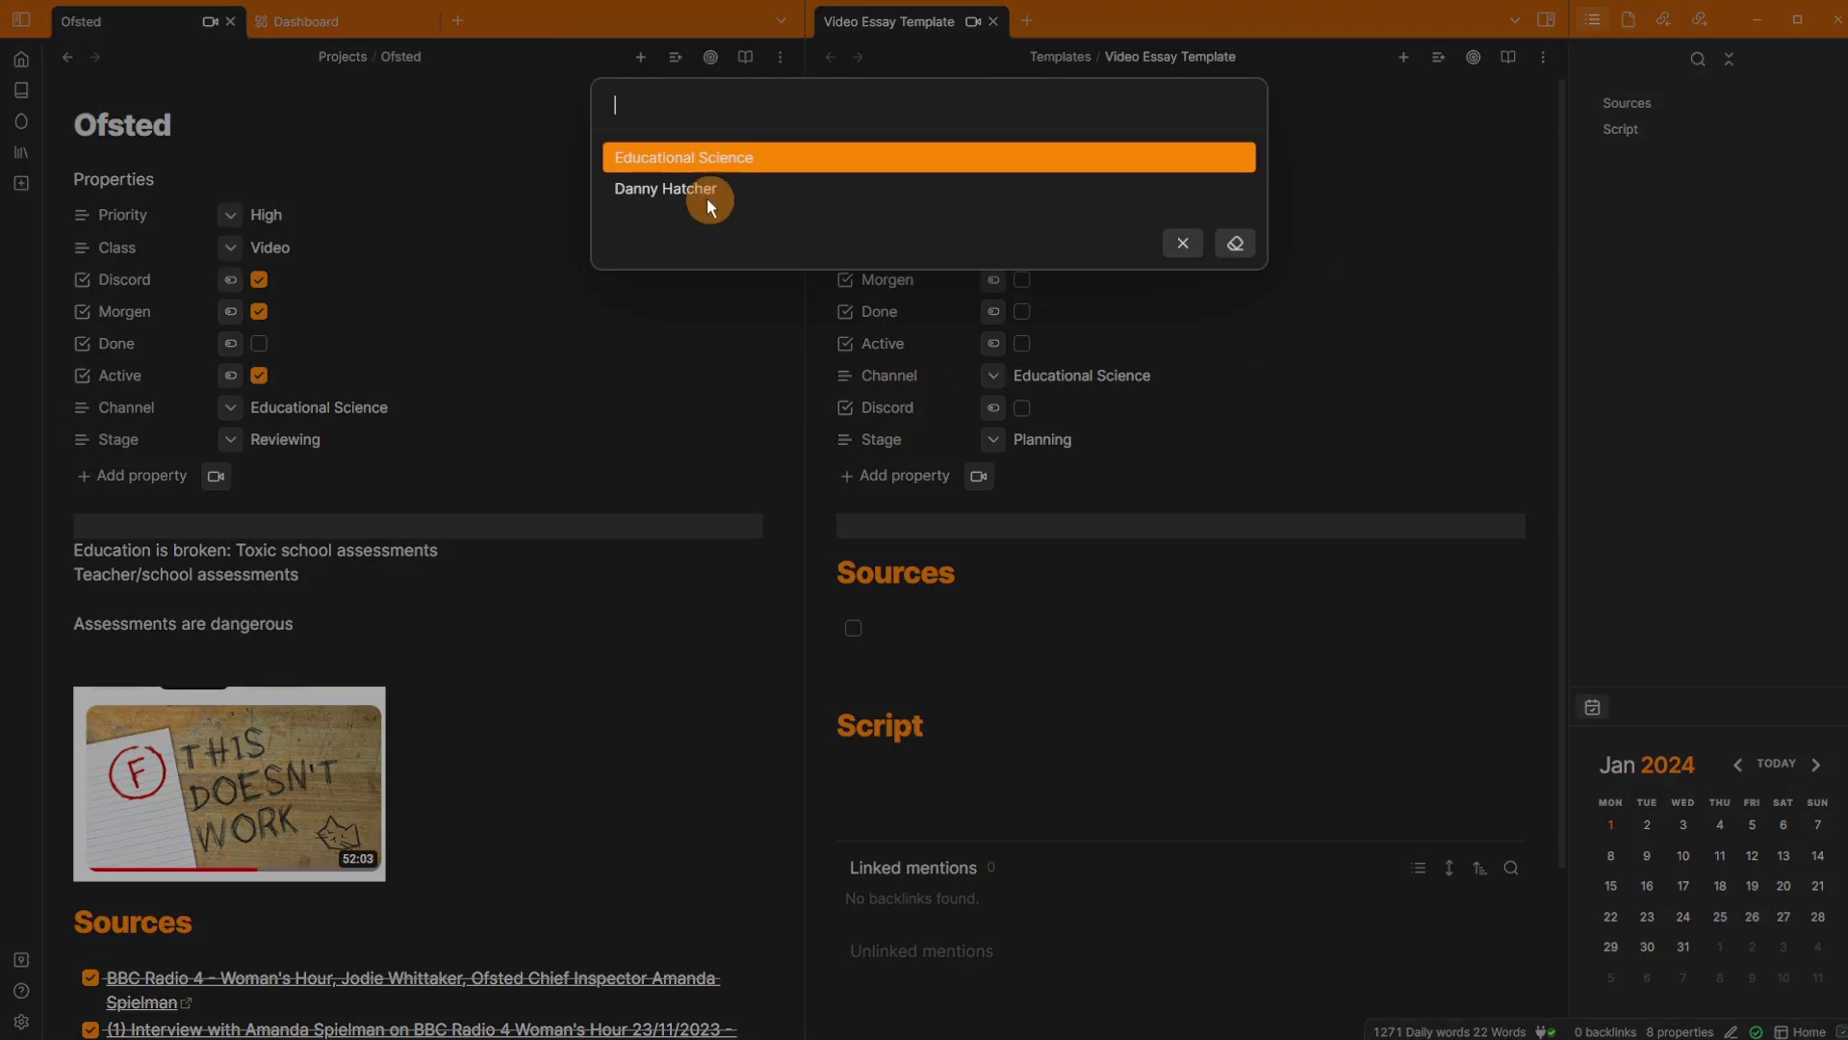
click(849, 191)
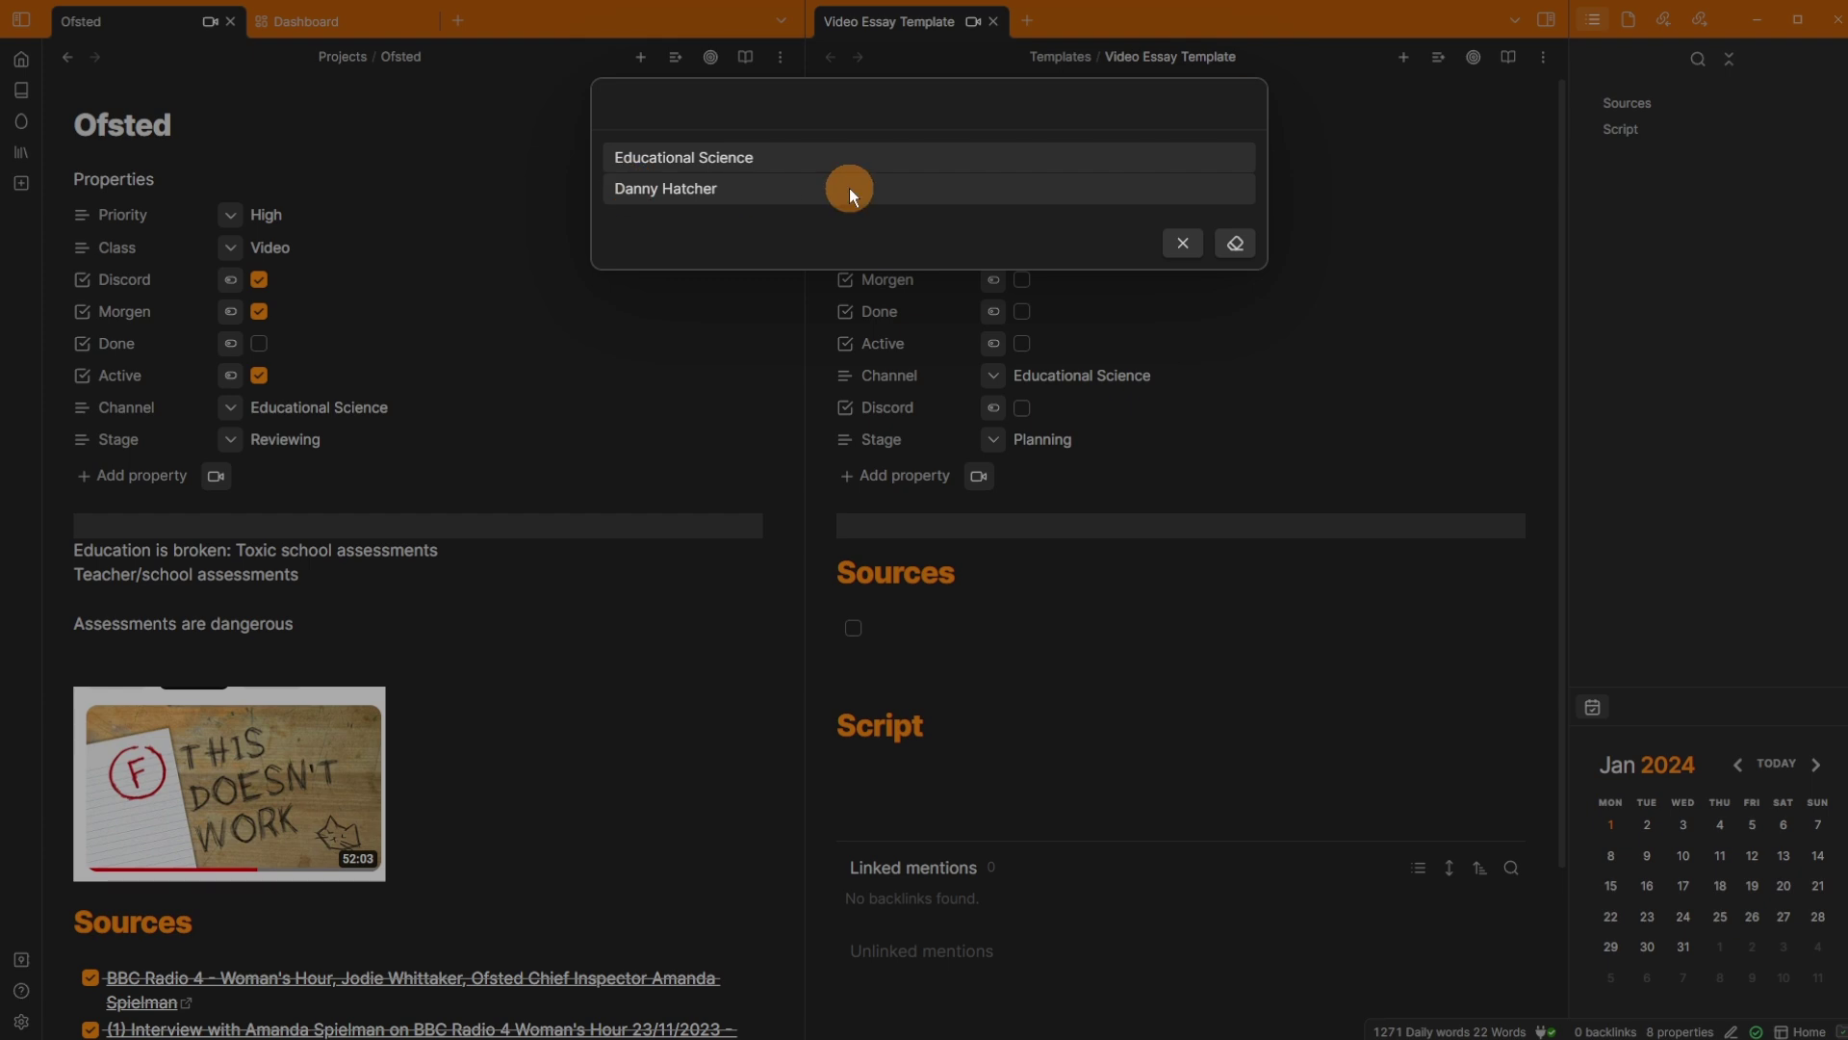
click(487, 511)
Step: Select and pan across the Dashboard's card groups, then return to the Ofsted note
click(332, 27)
click(404, 356)
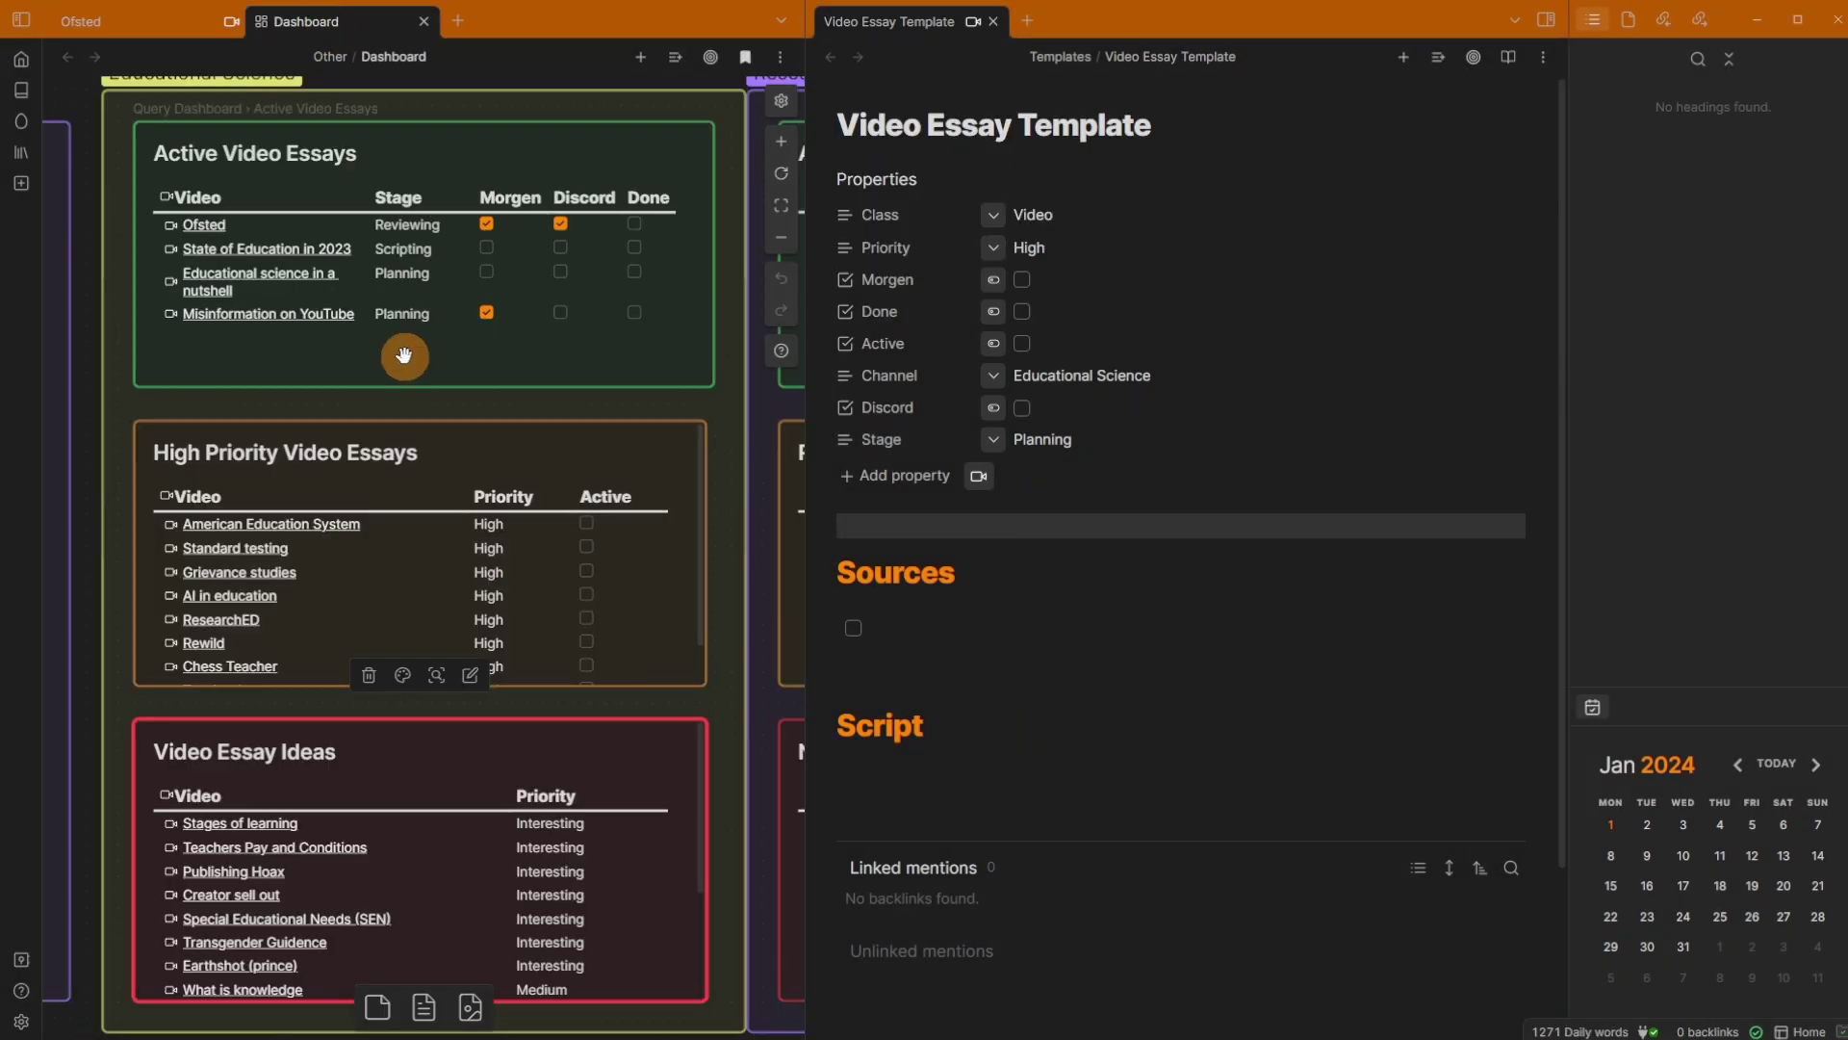
scroll(472, 346, down, 5)
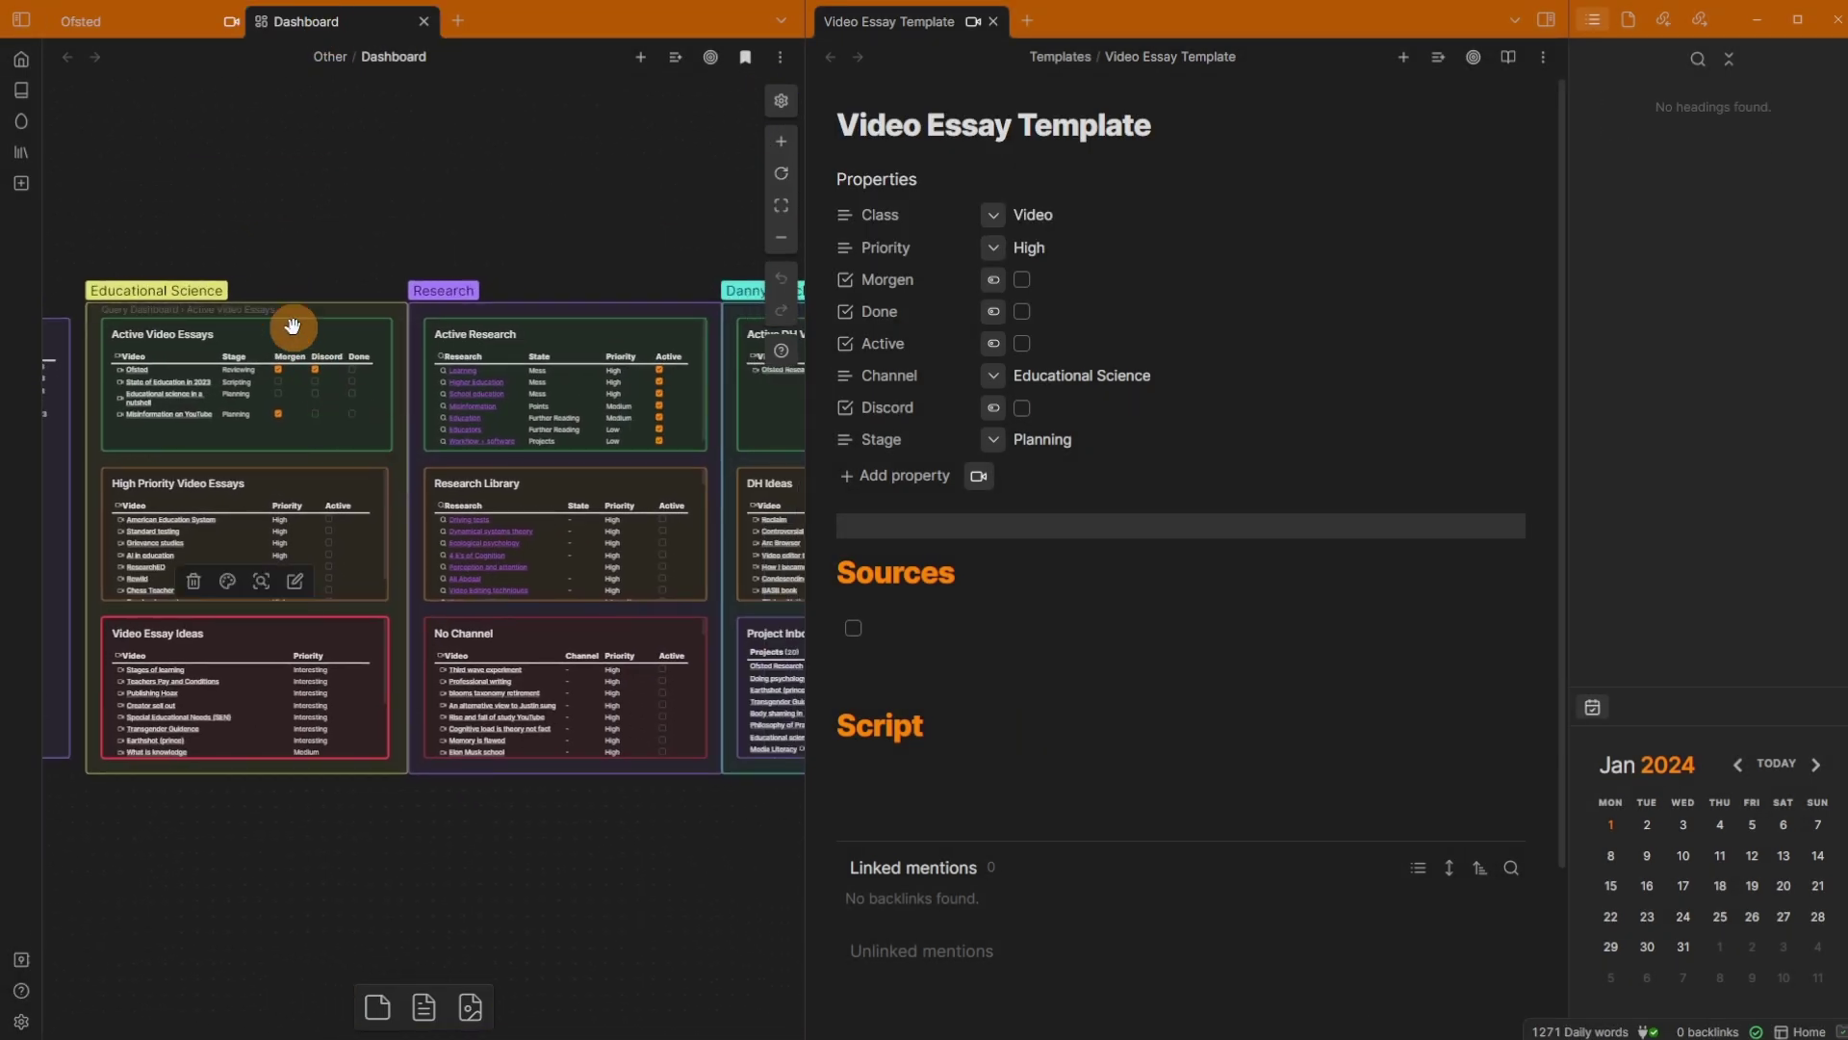
drag(221, 220, 288, 722)
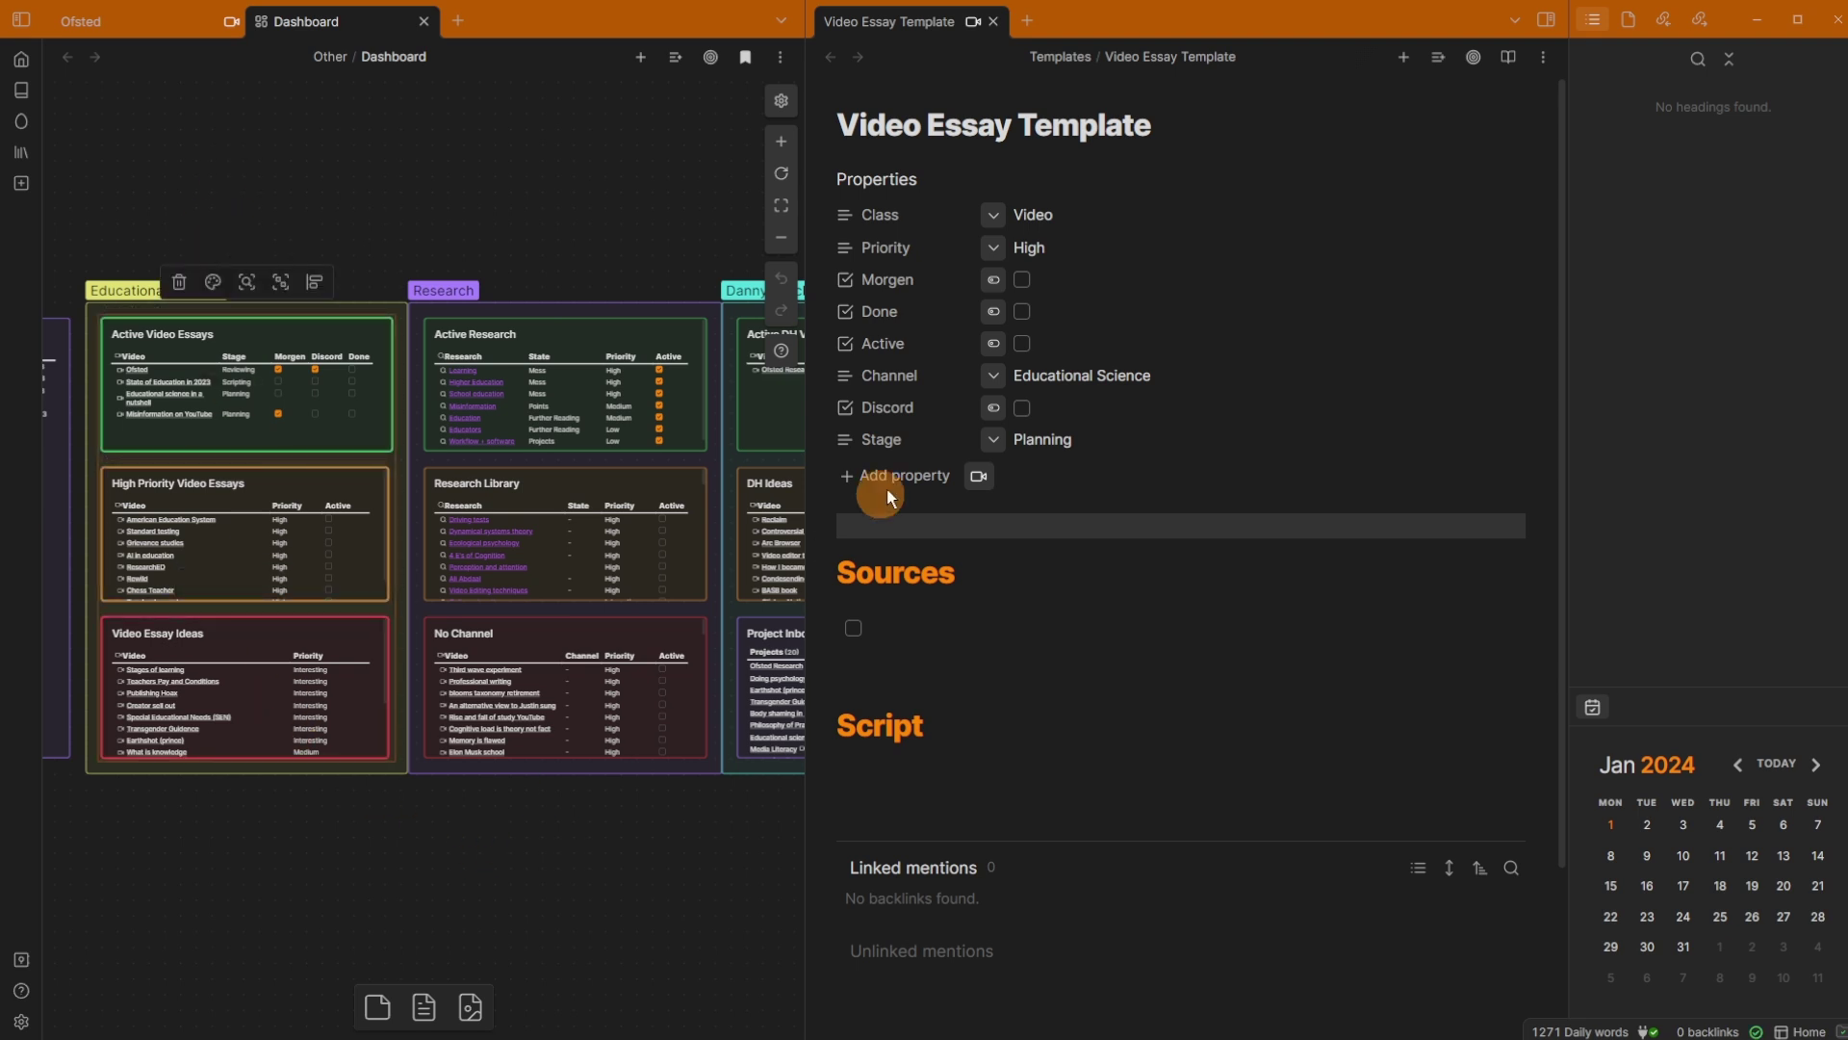
drag(598, 235, 320, 245)
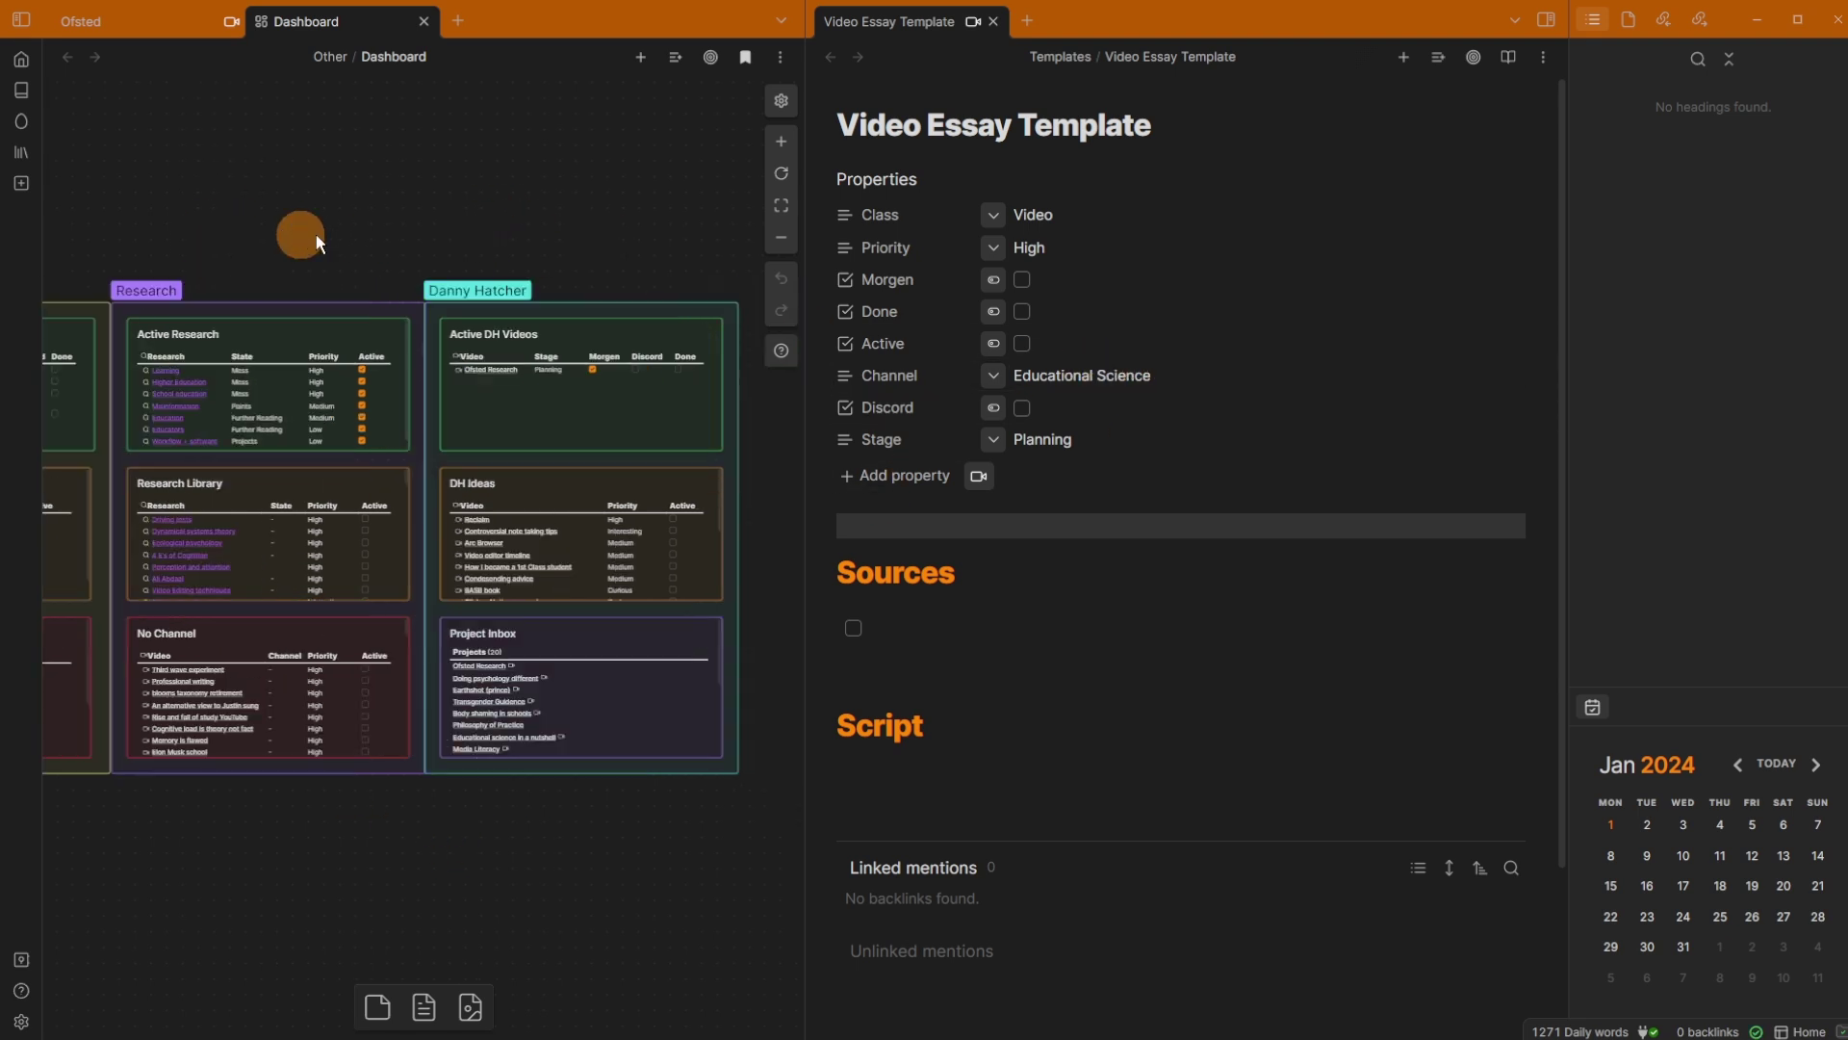
drag(503, 234, 674, 739)
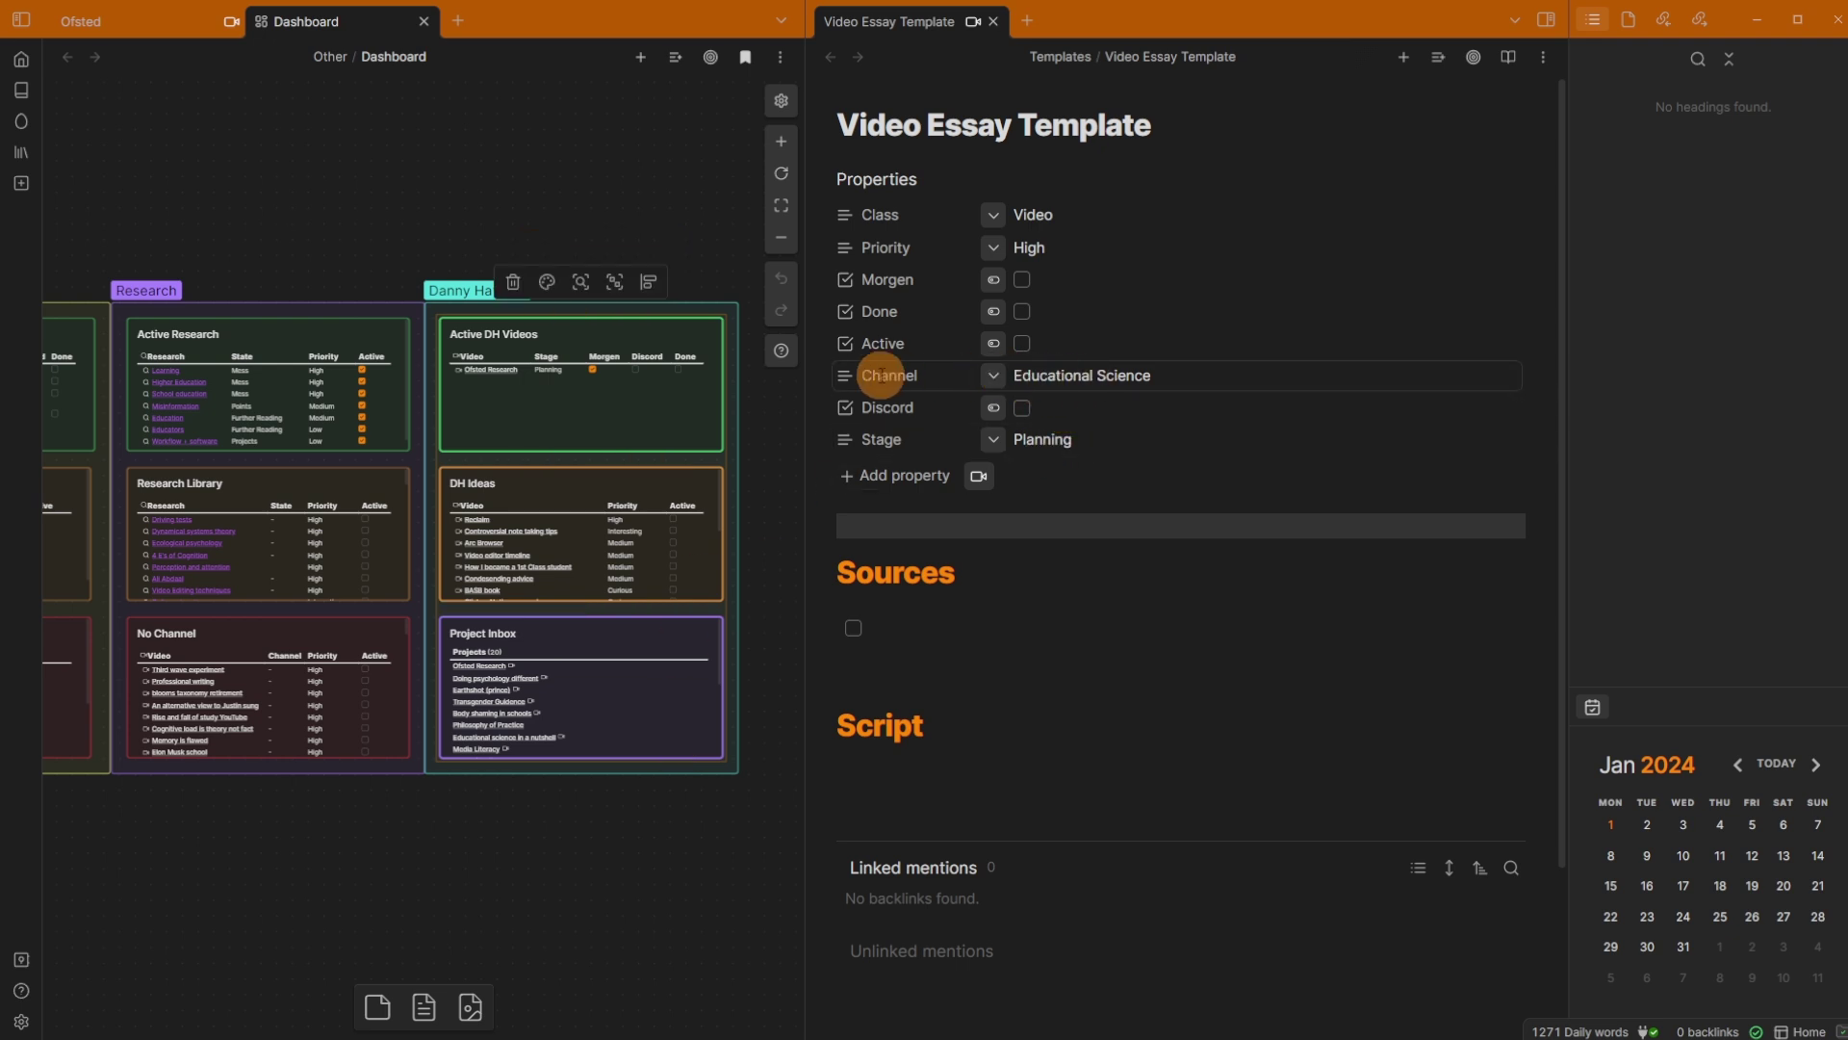
click(522, 251)
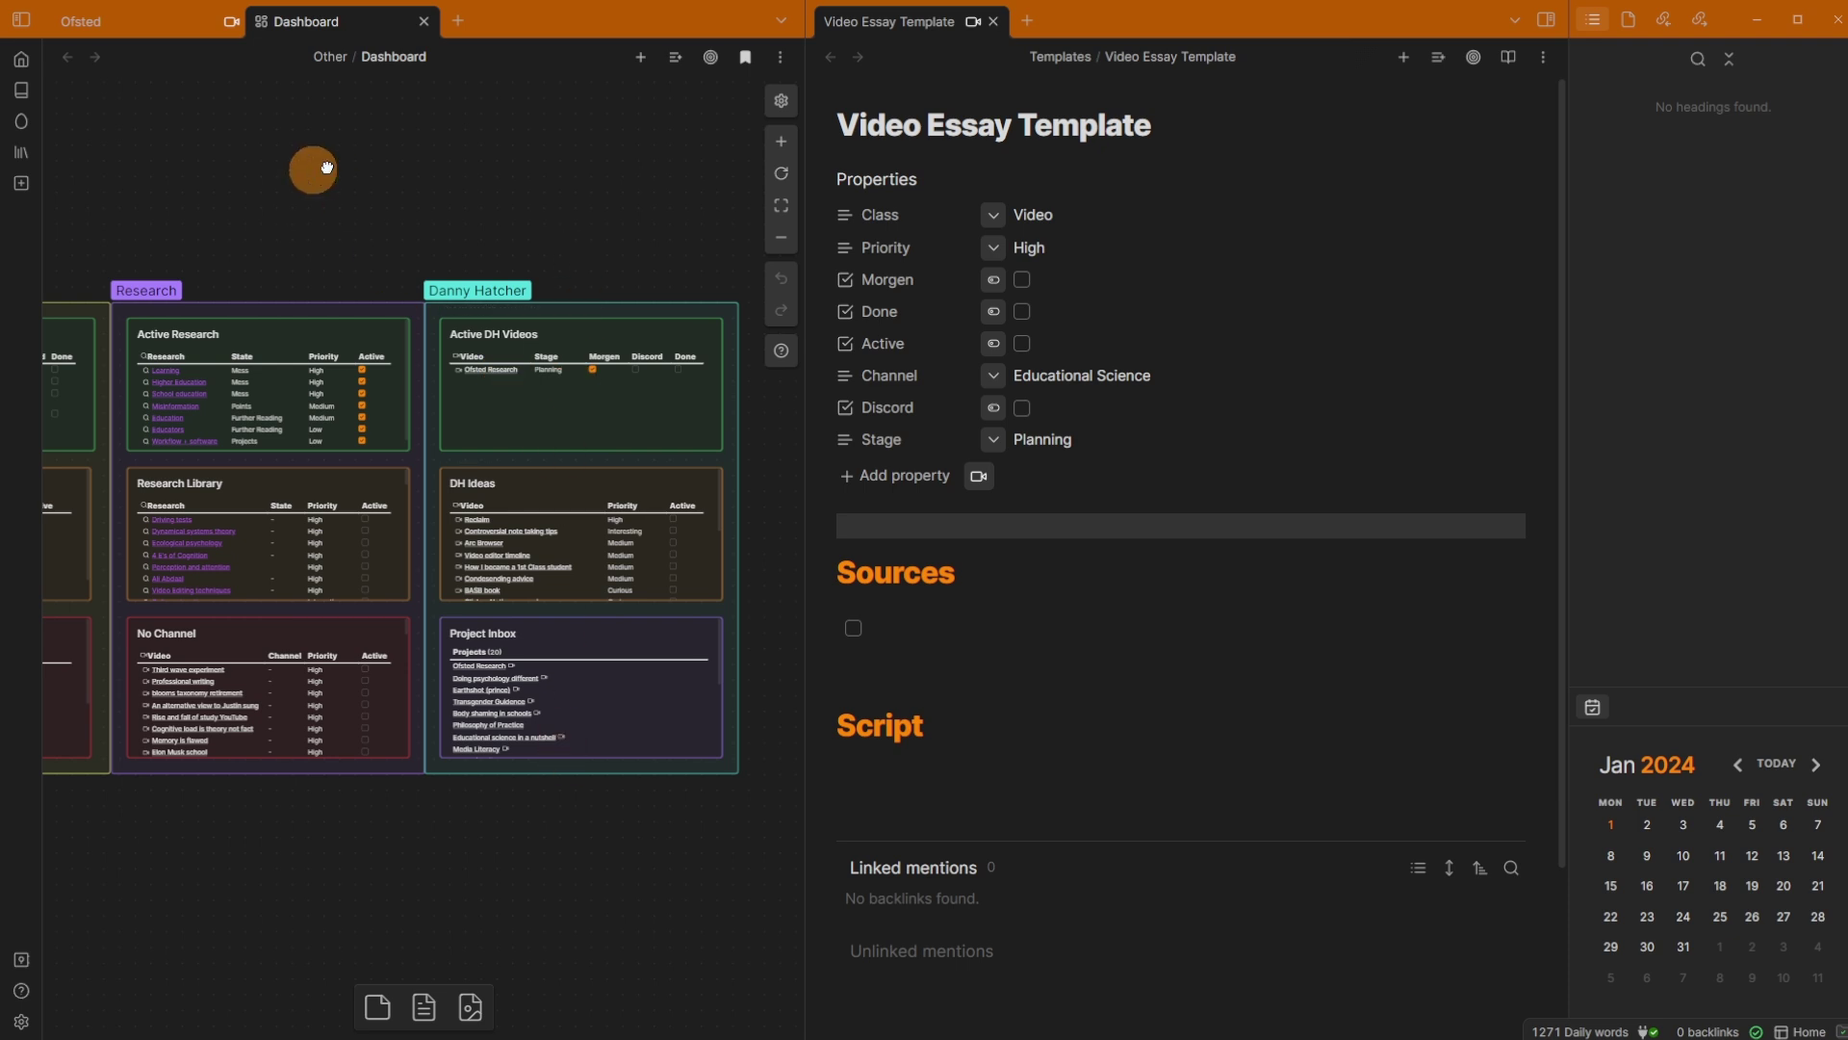
drag(279, 172, 584, 162)
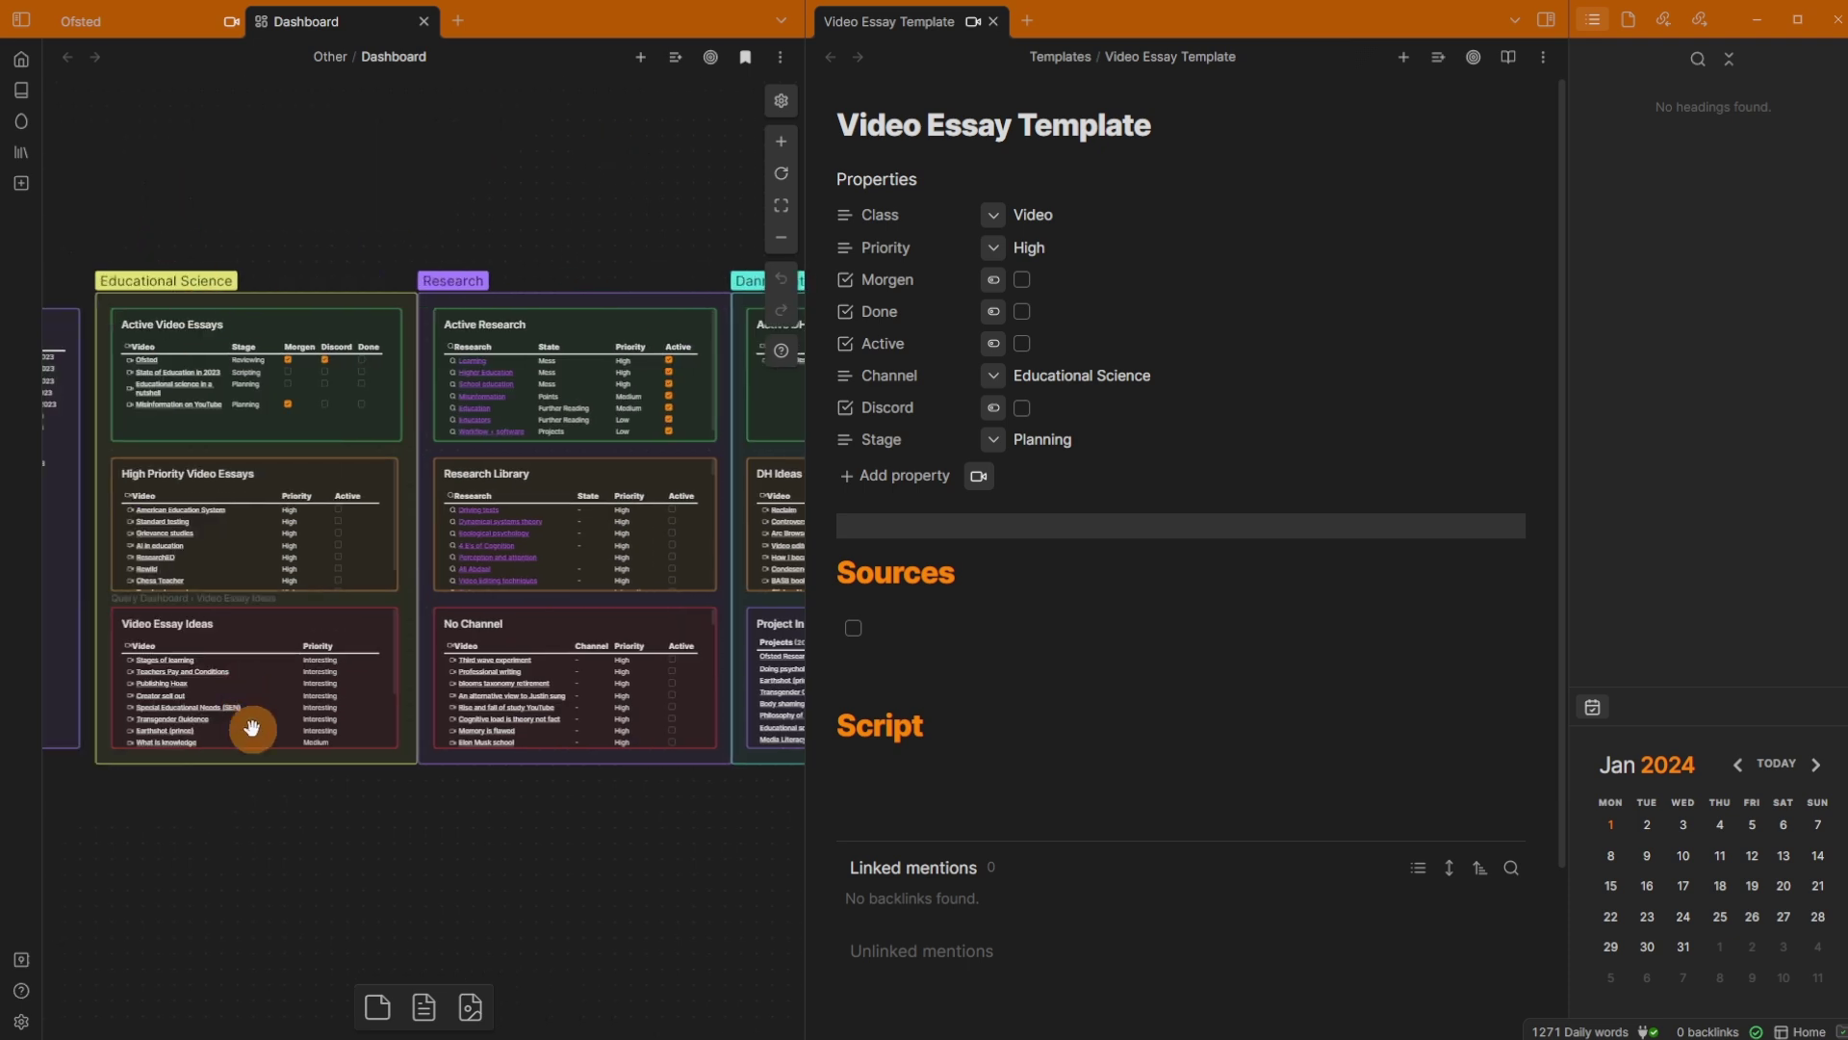
click(214, 23)
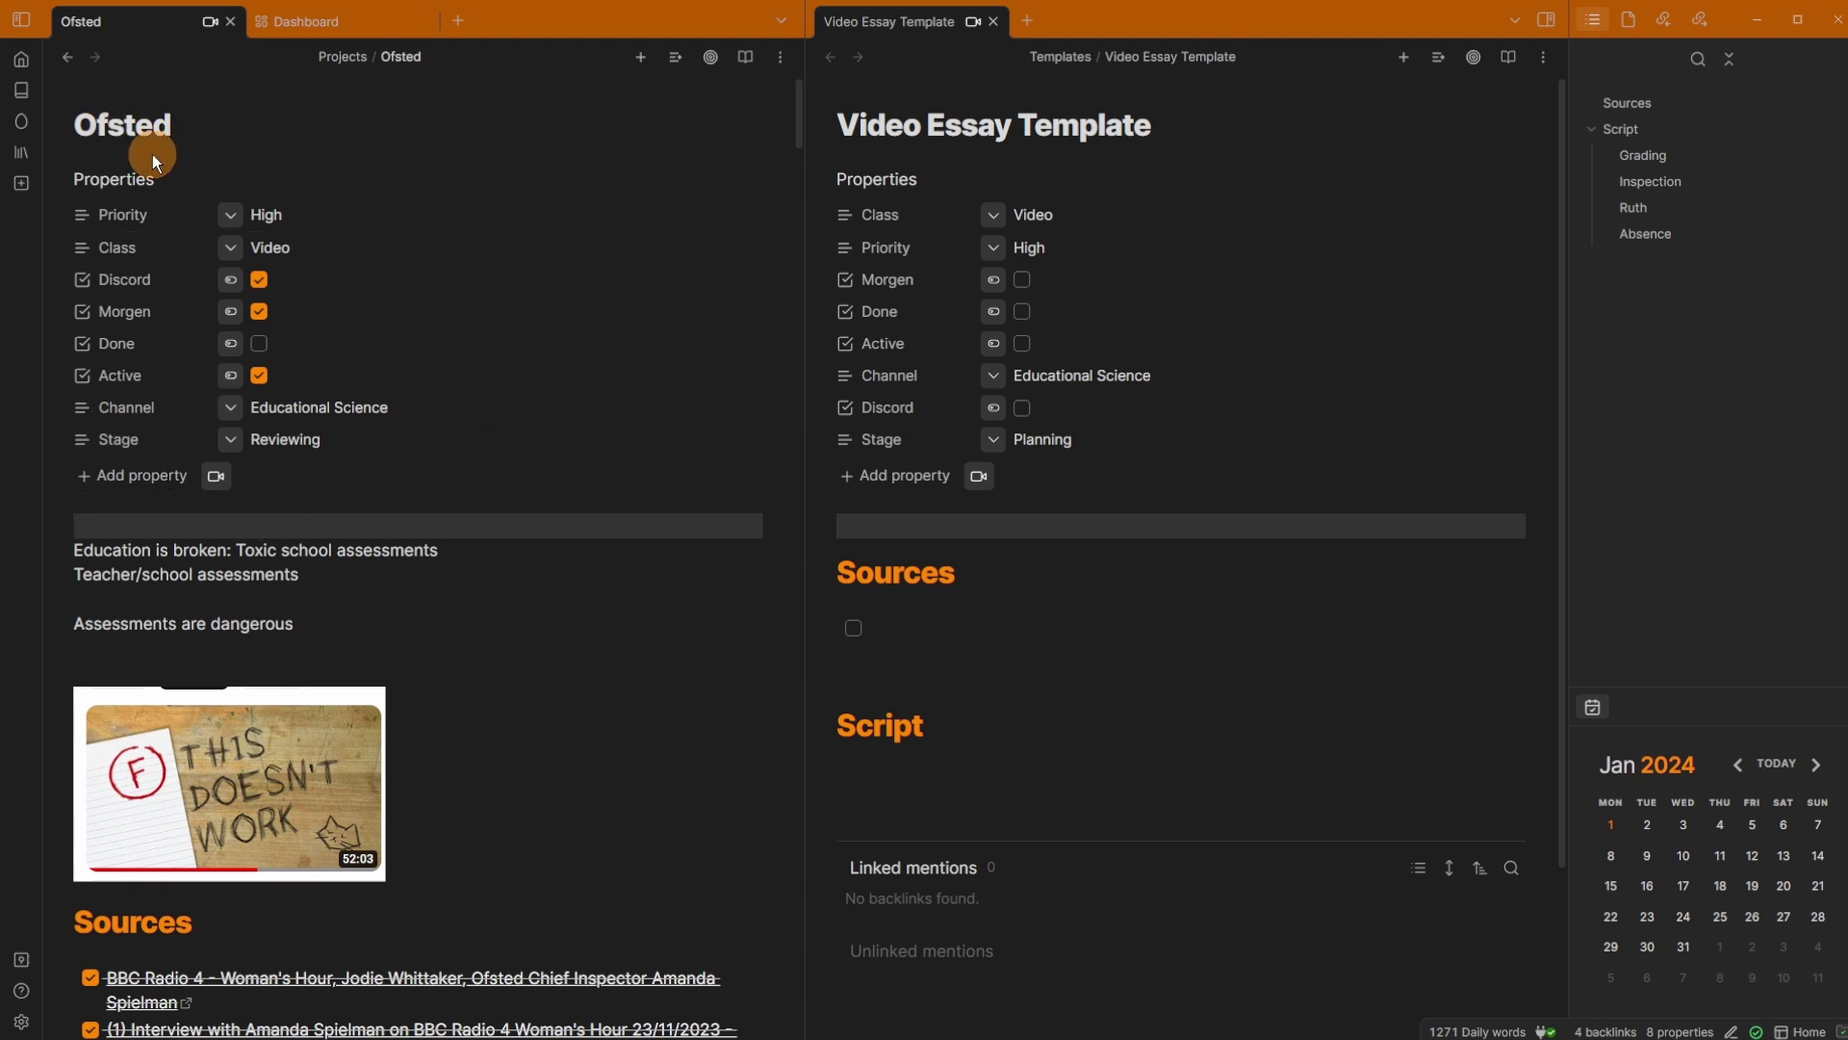
Step: View Ofsted's fields overview and its Priority options, close it, and switch to the Dashboard tab
click(139, 179)
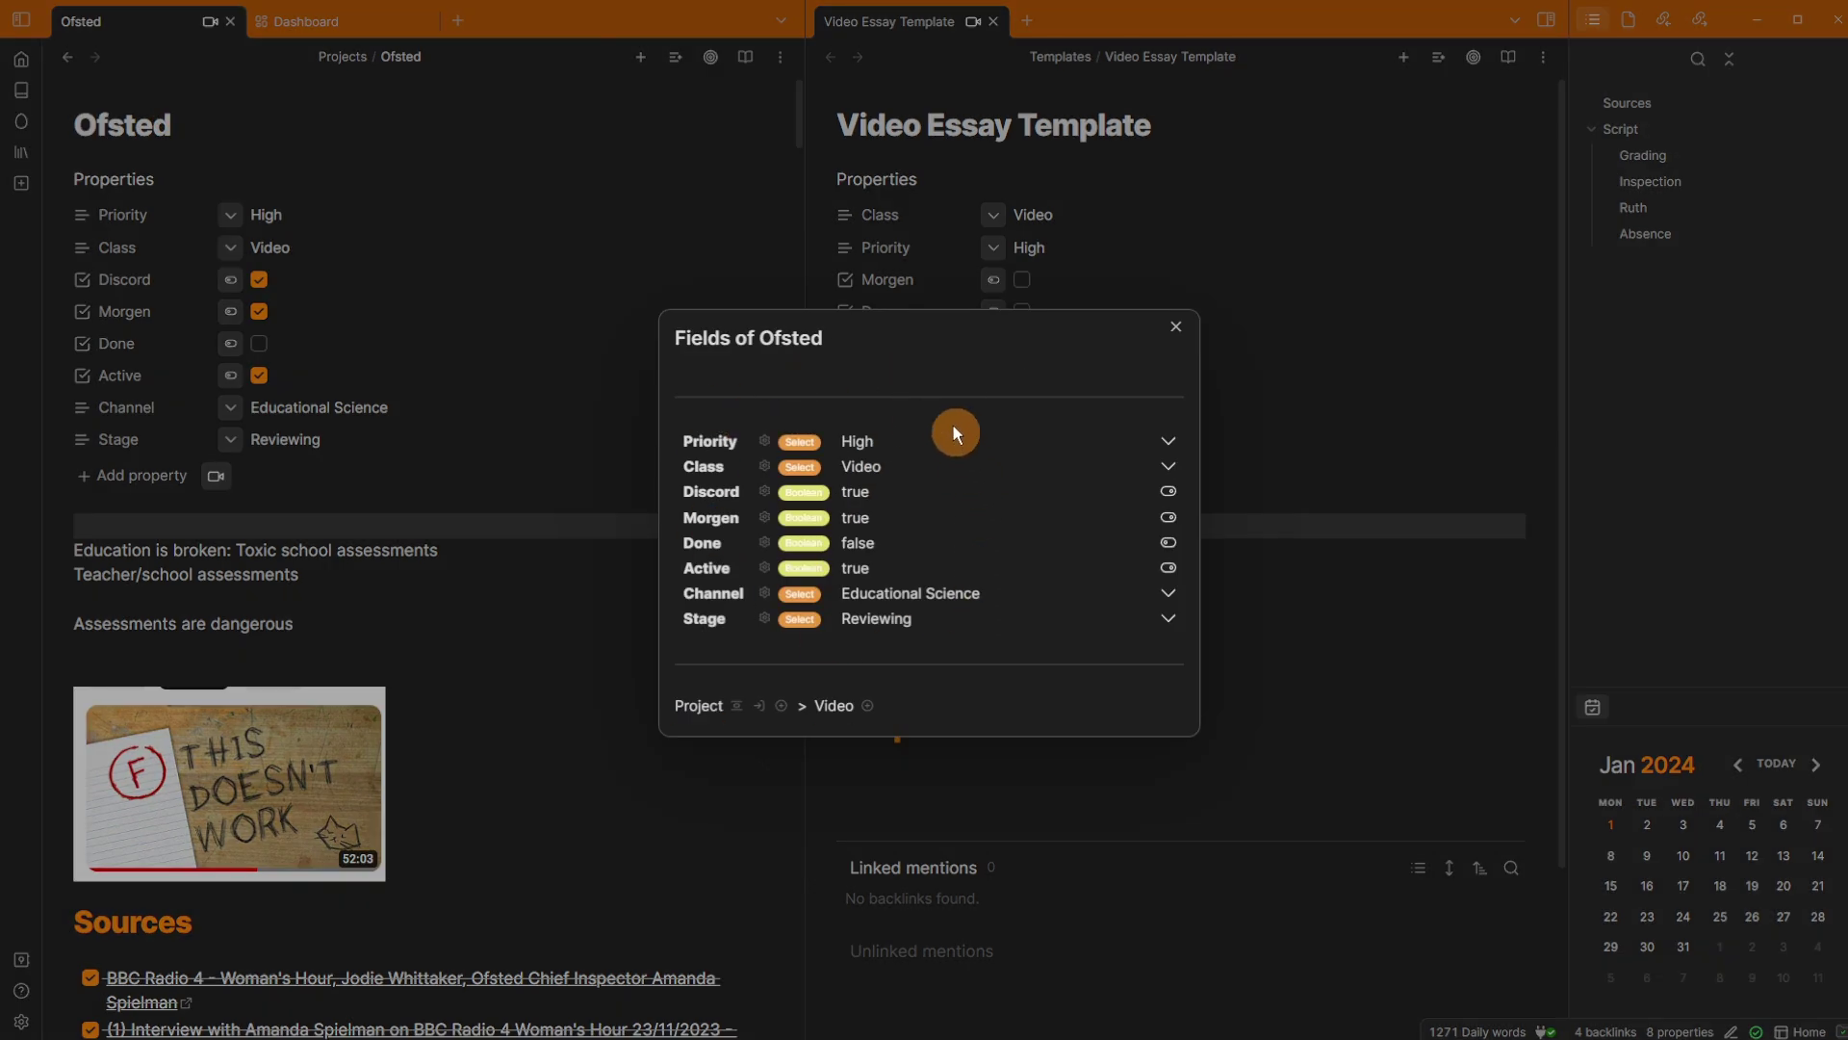
click(1169, 448)
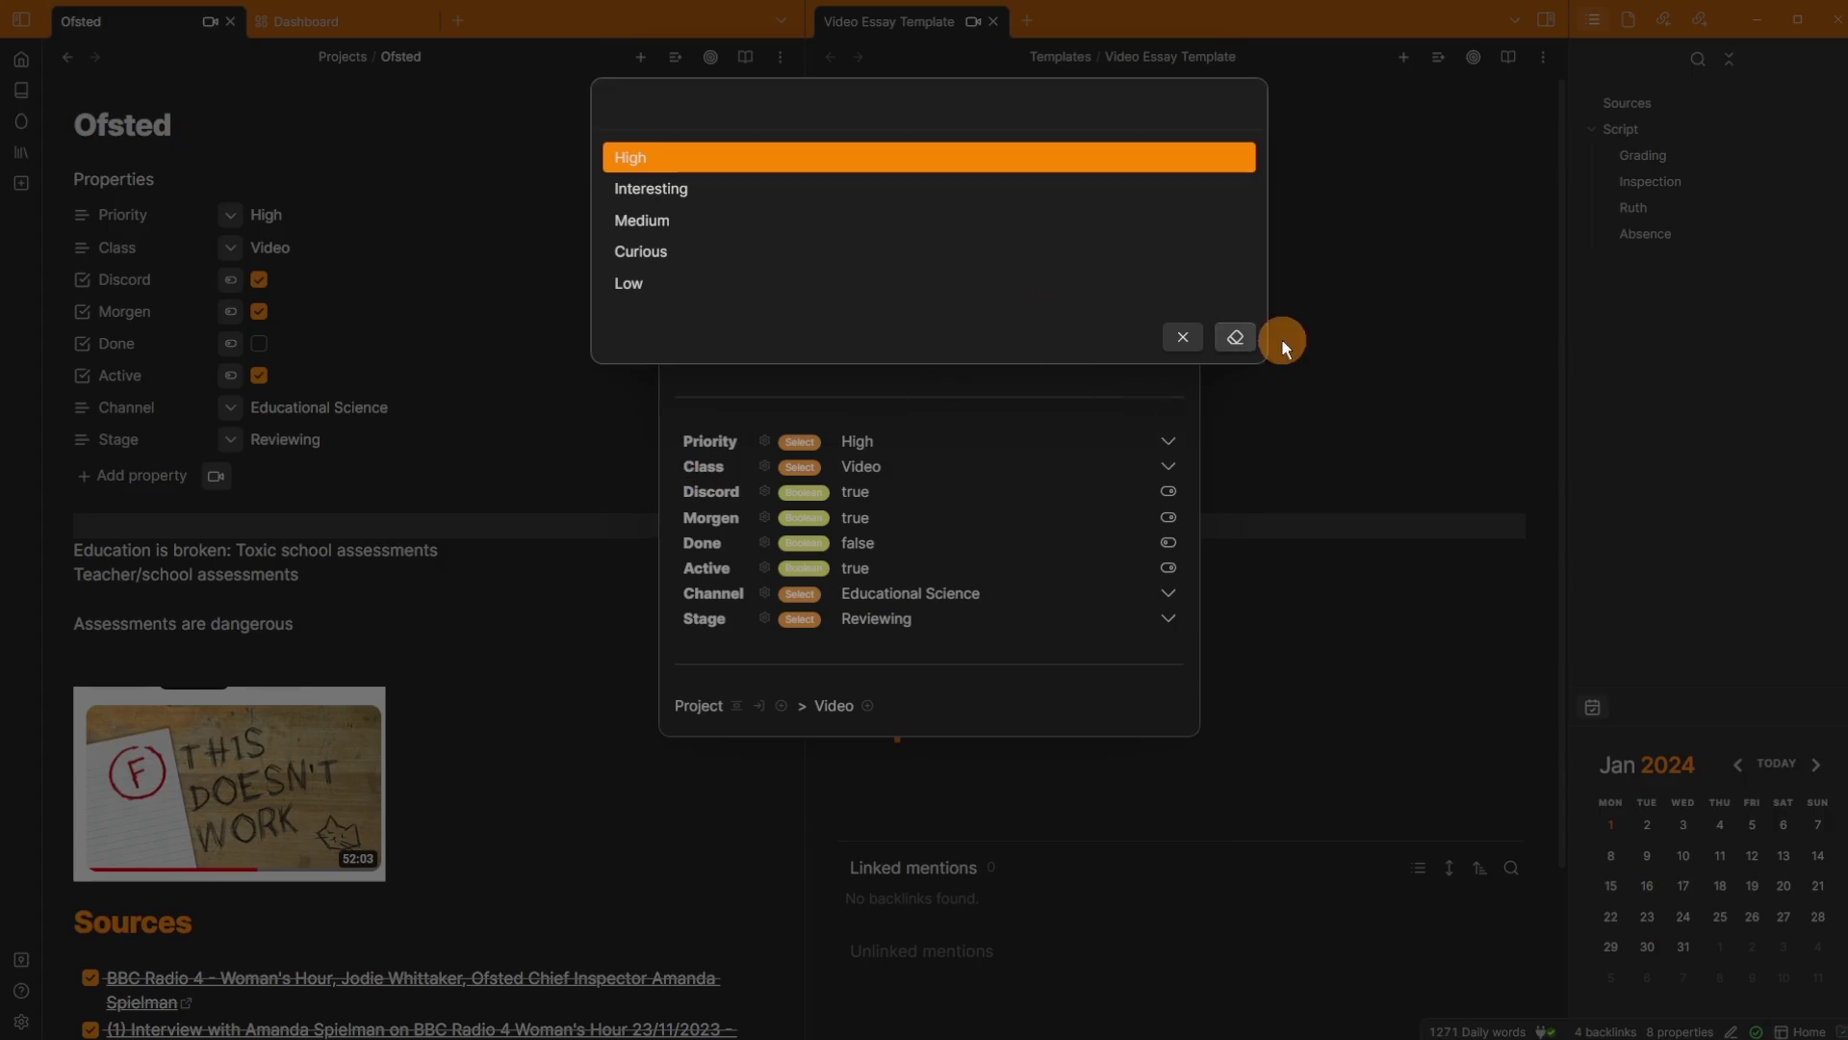
key(Escape)
key(Escape)
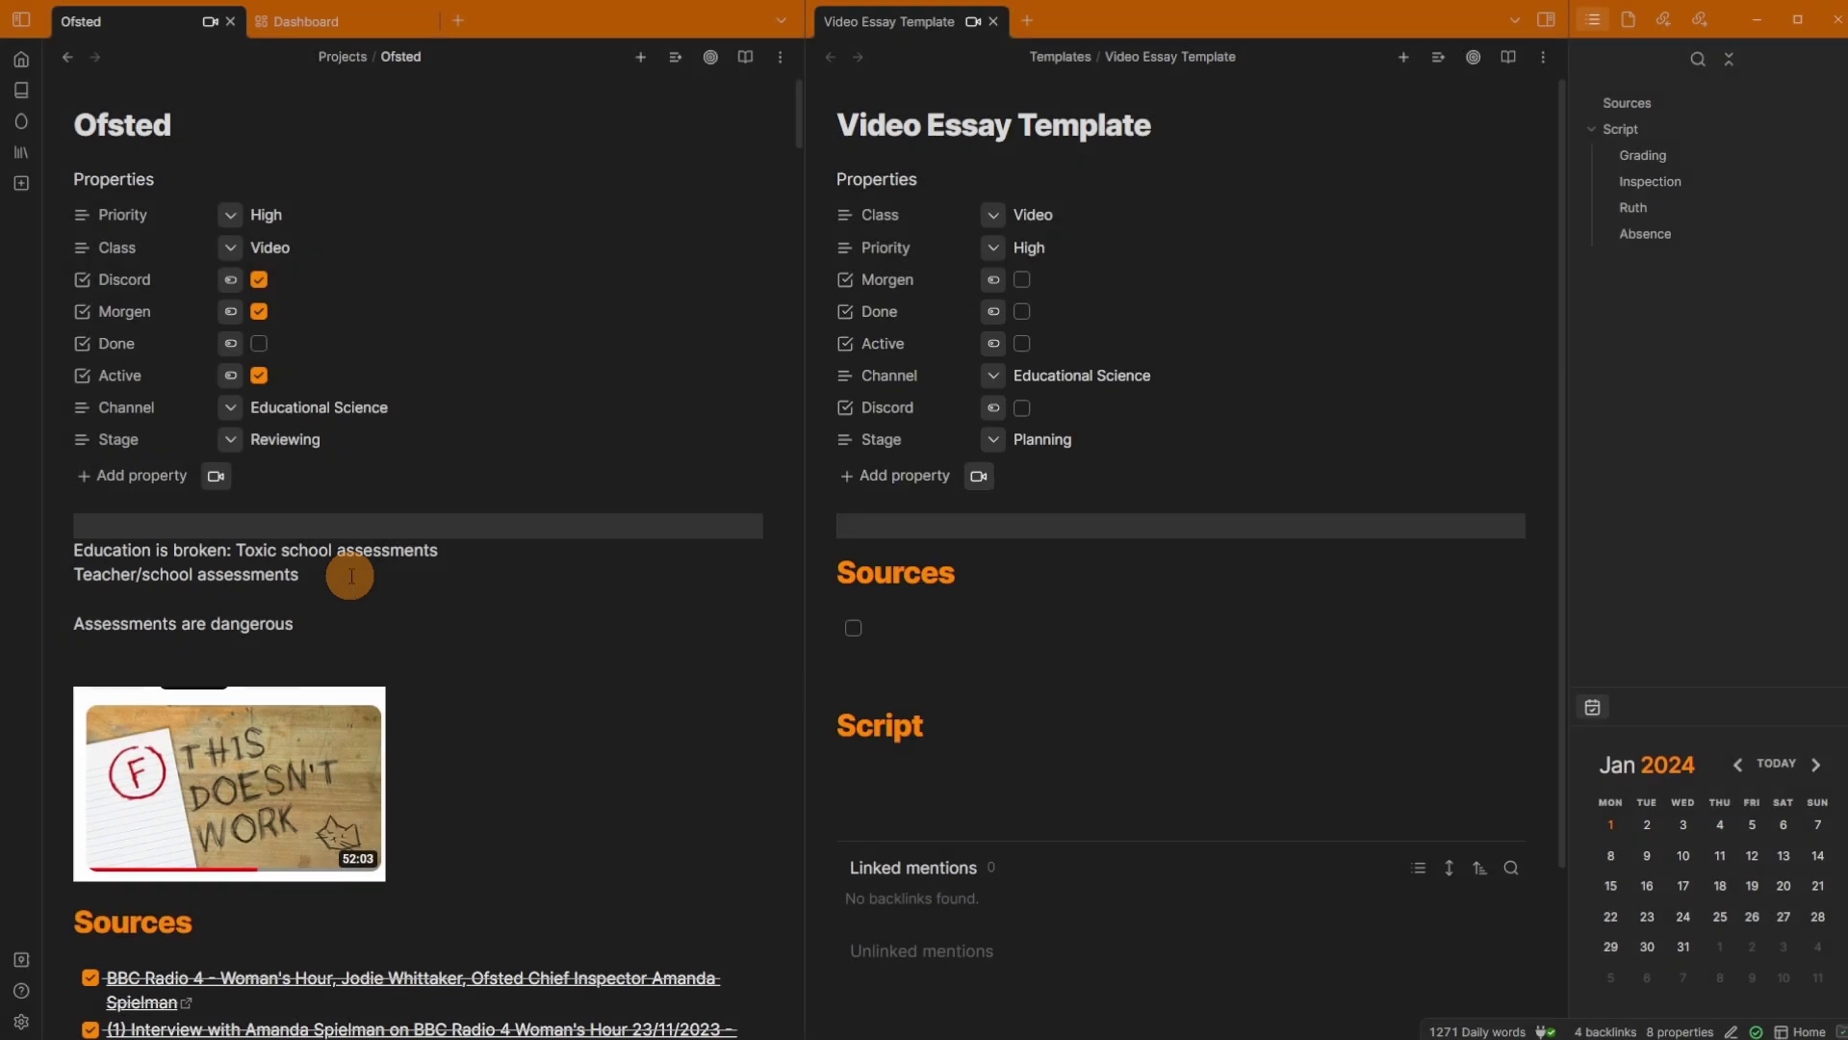
key(ctrl+Tab)
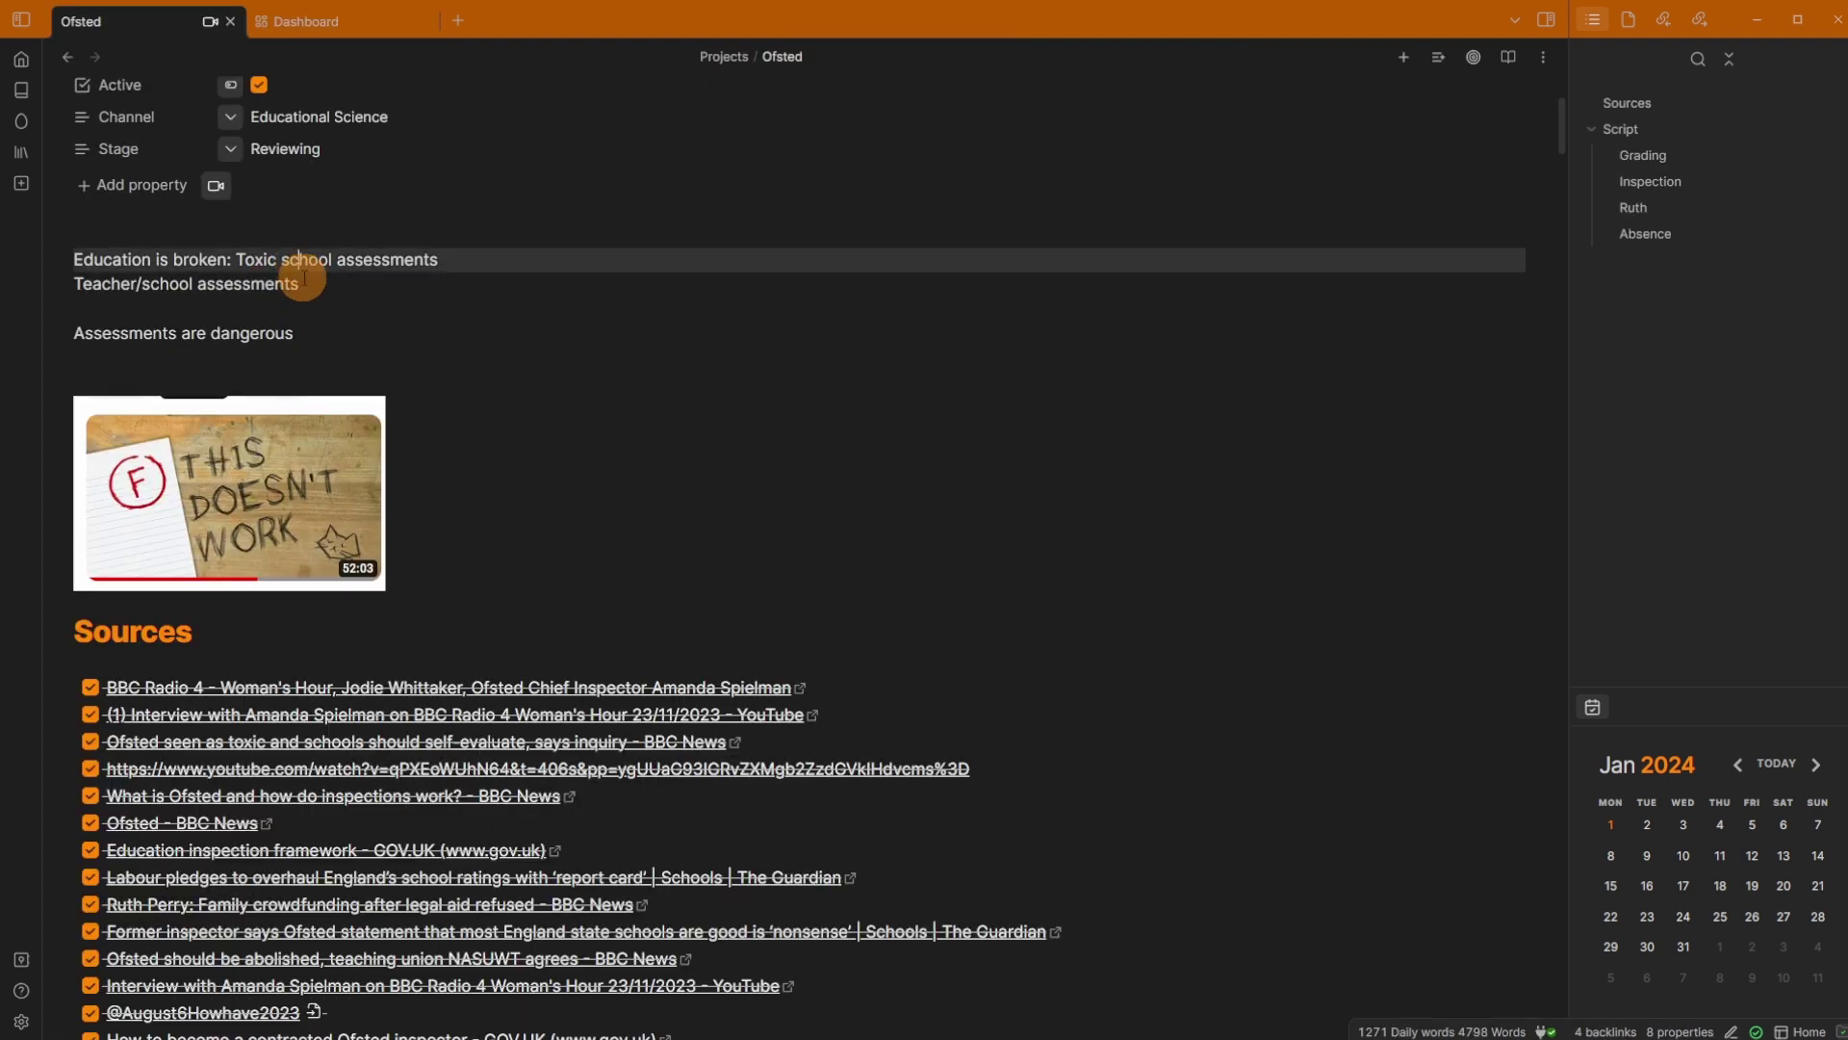
Step: Bring Ofsted full-width and move the caret through its Education is broken and Assessments are dangerous lines
click(315, 291)
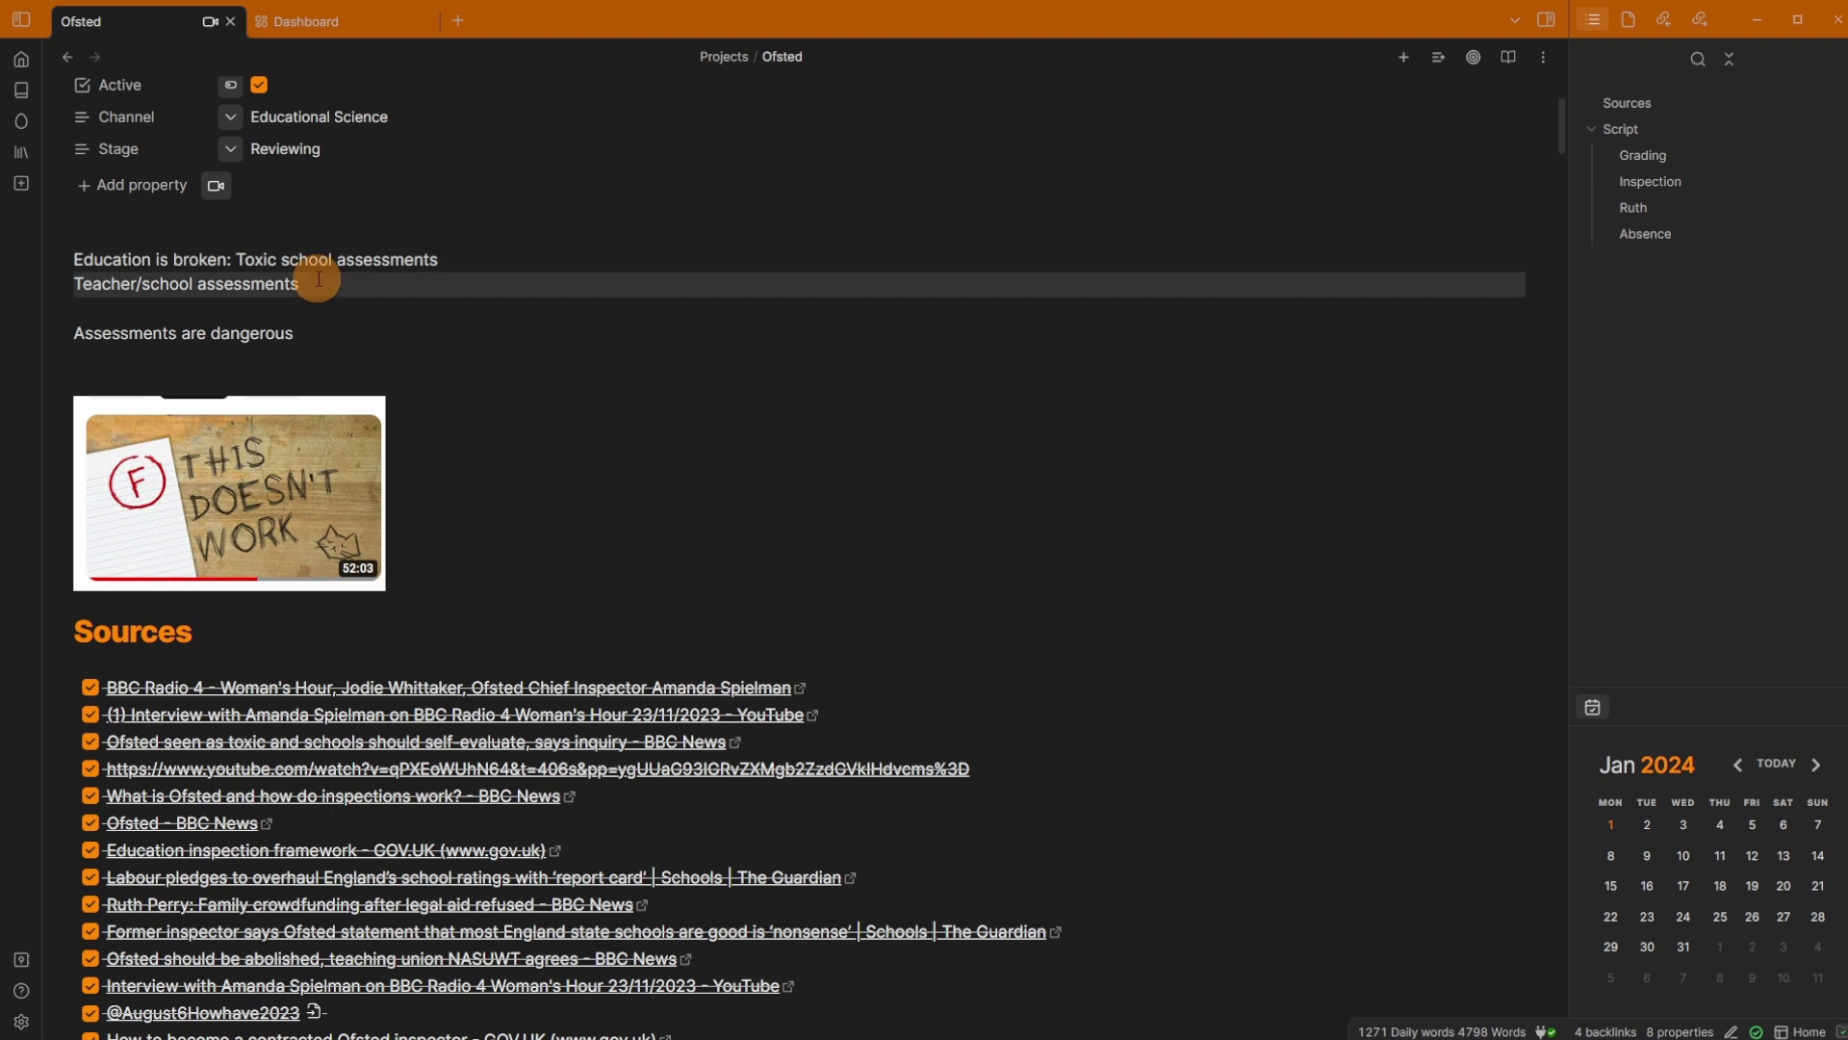
click(350, 260)
click(310, 282)
click(325, 334)
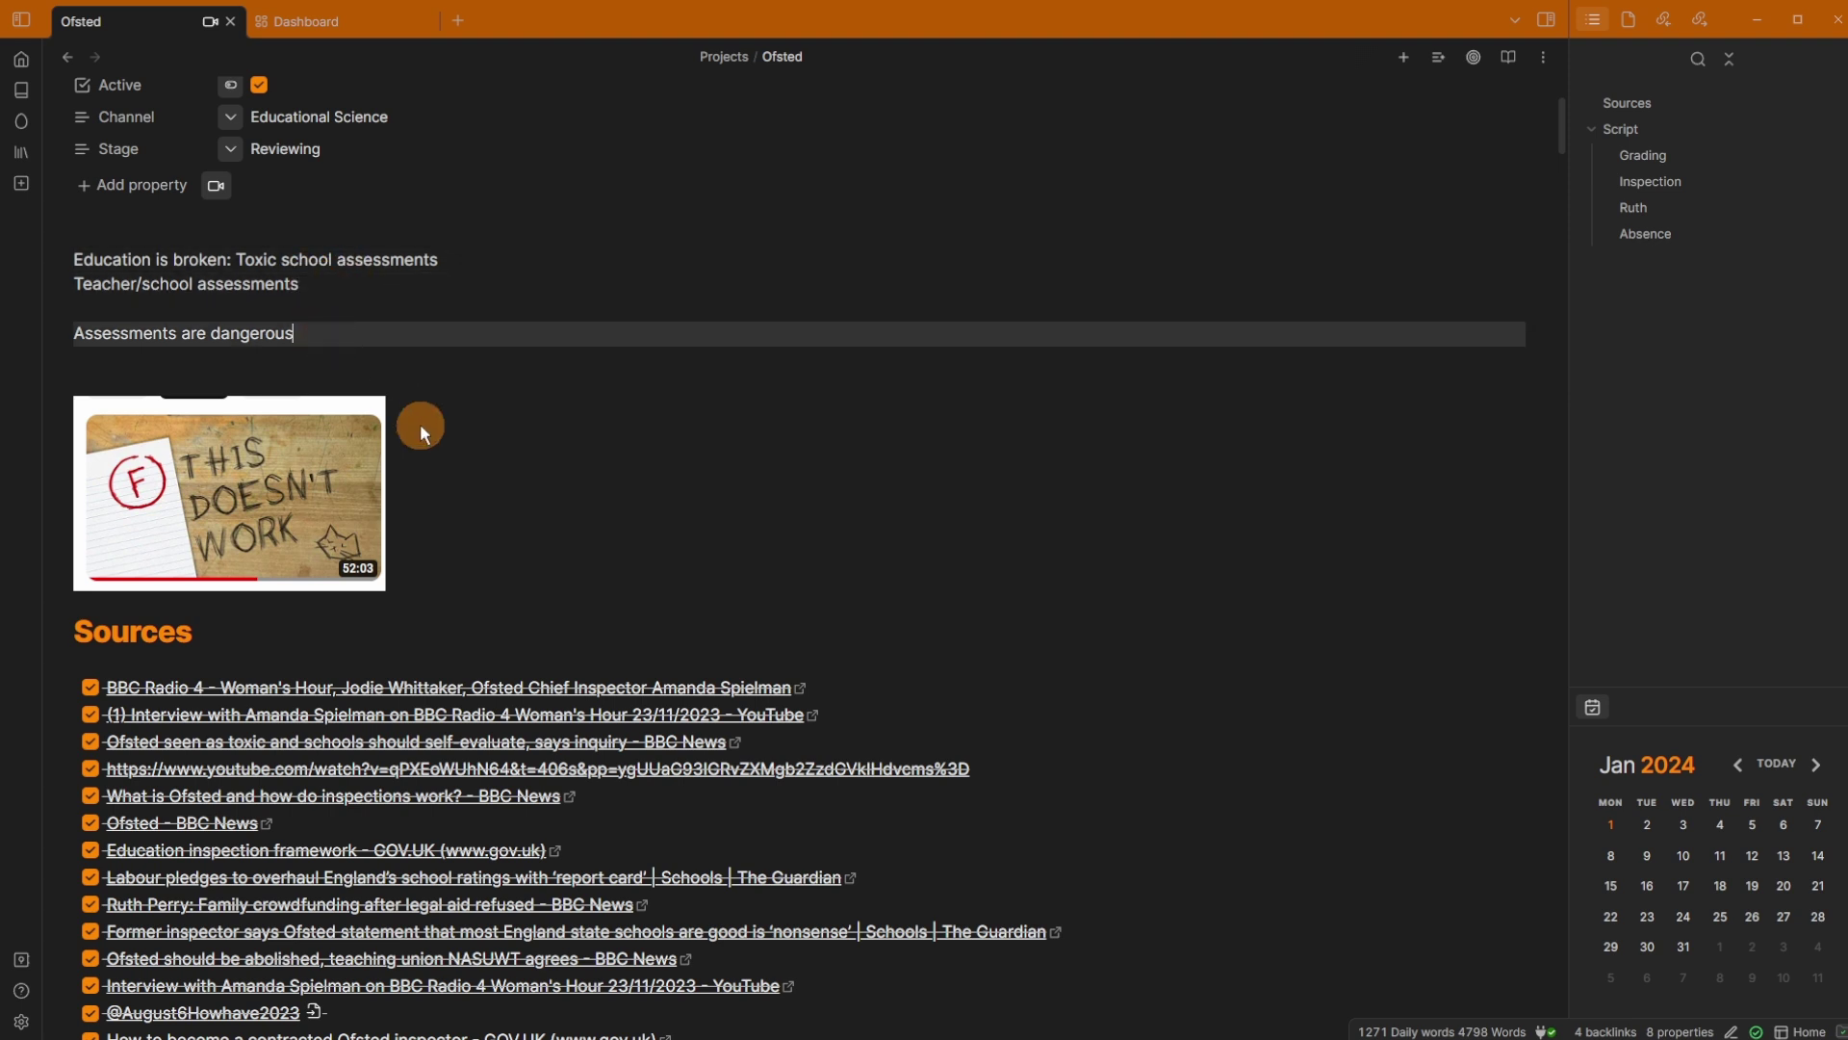
click(458, 441)
click(410, 359)
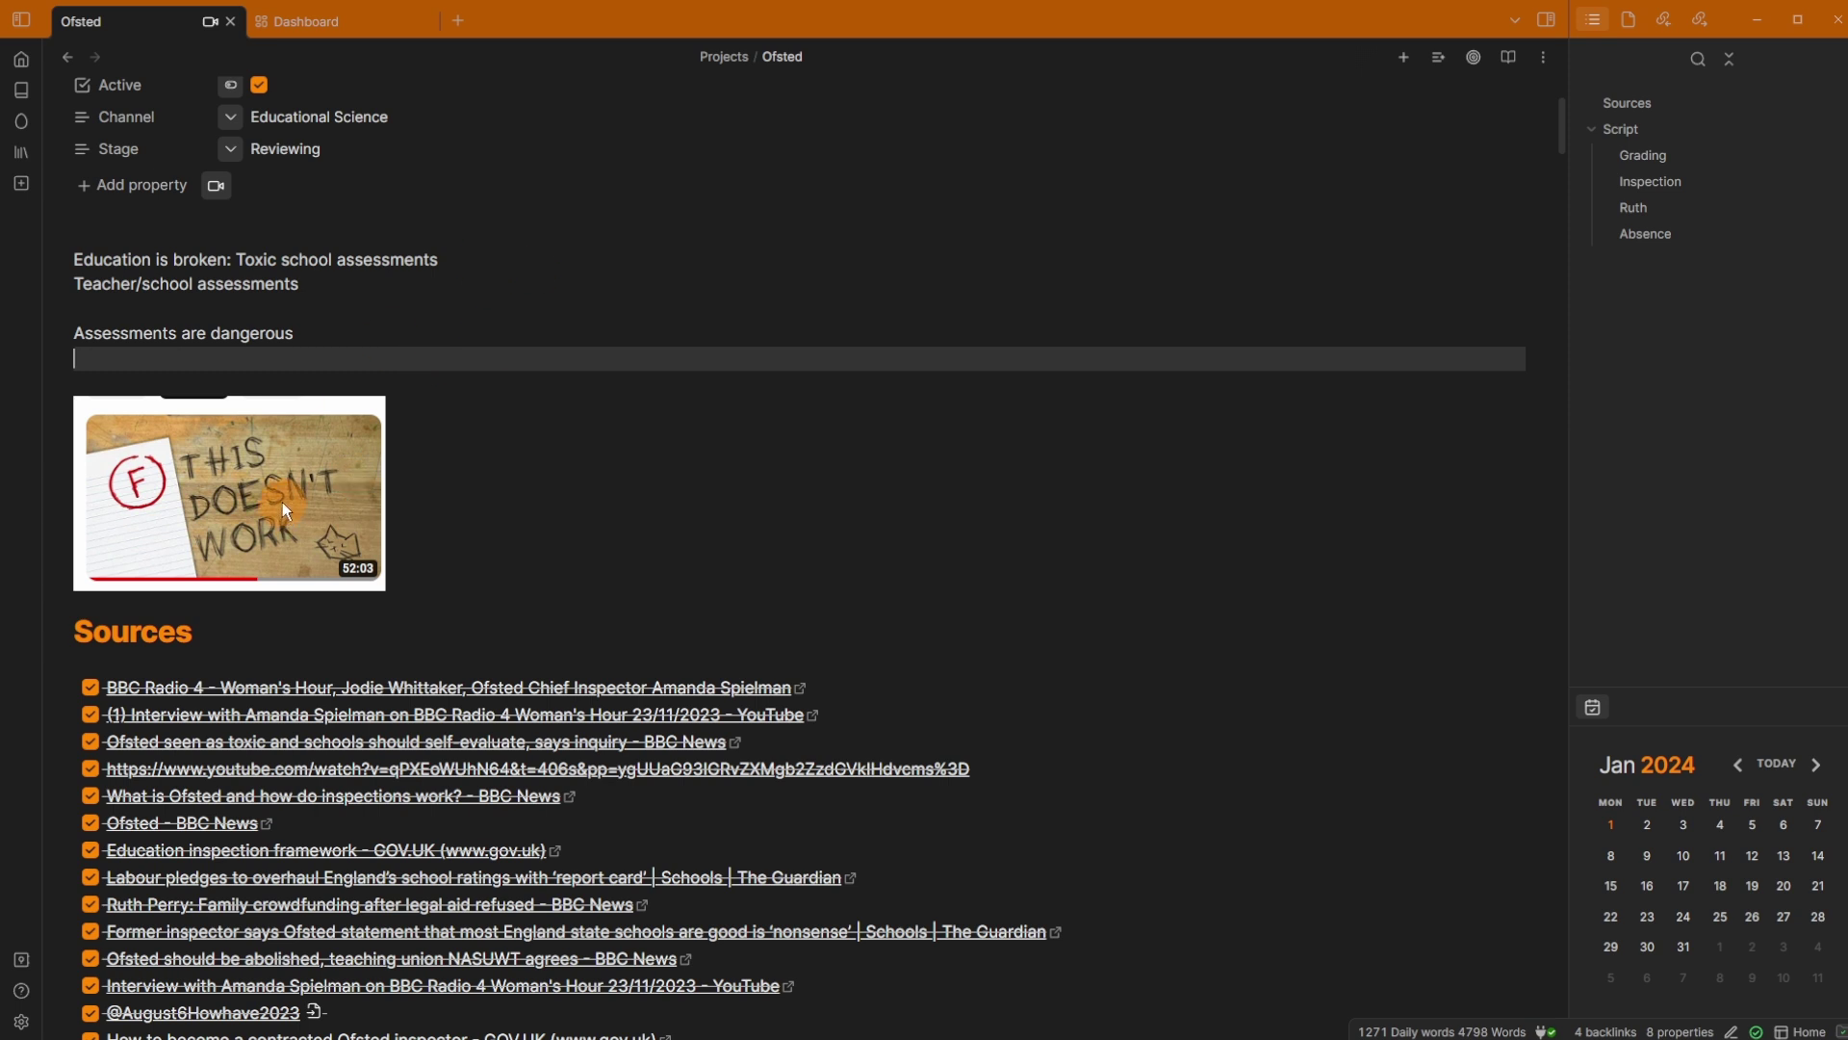
click(355, 303)
click(359, 281)
click(377, 262)
click(344, 308)
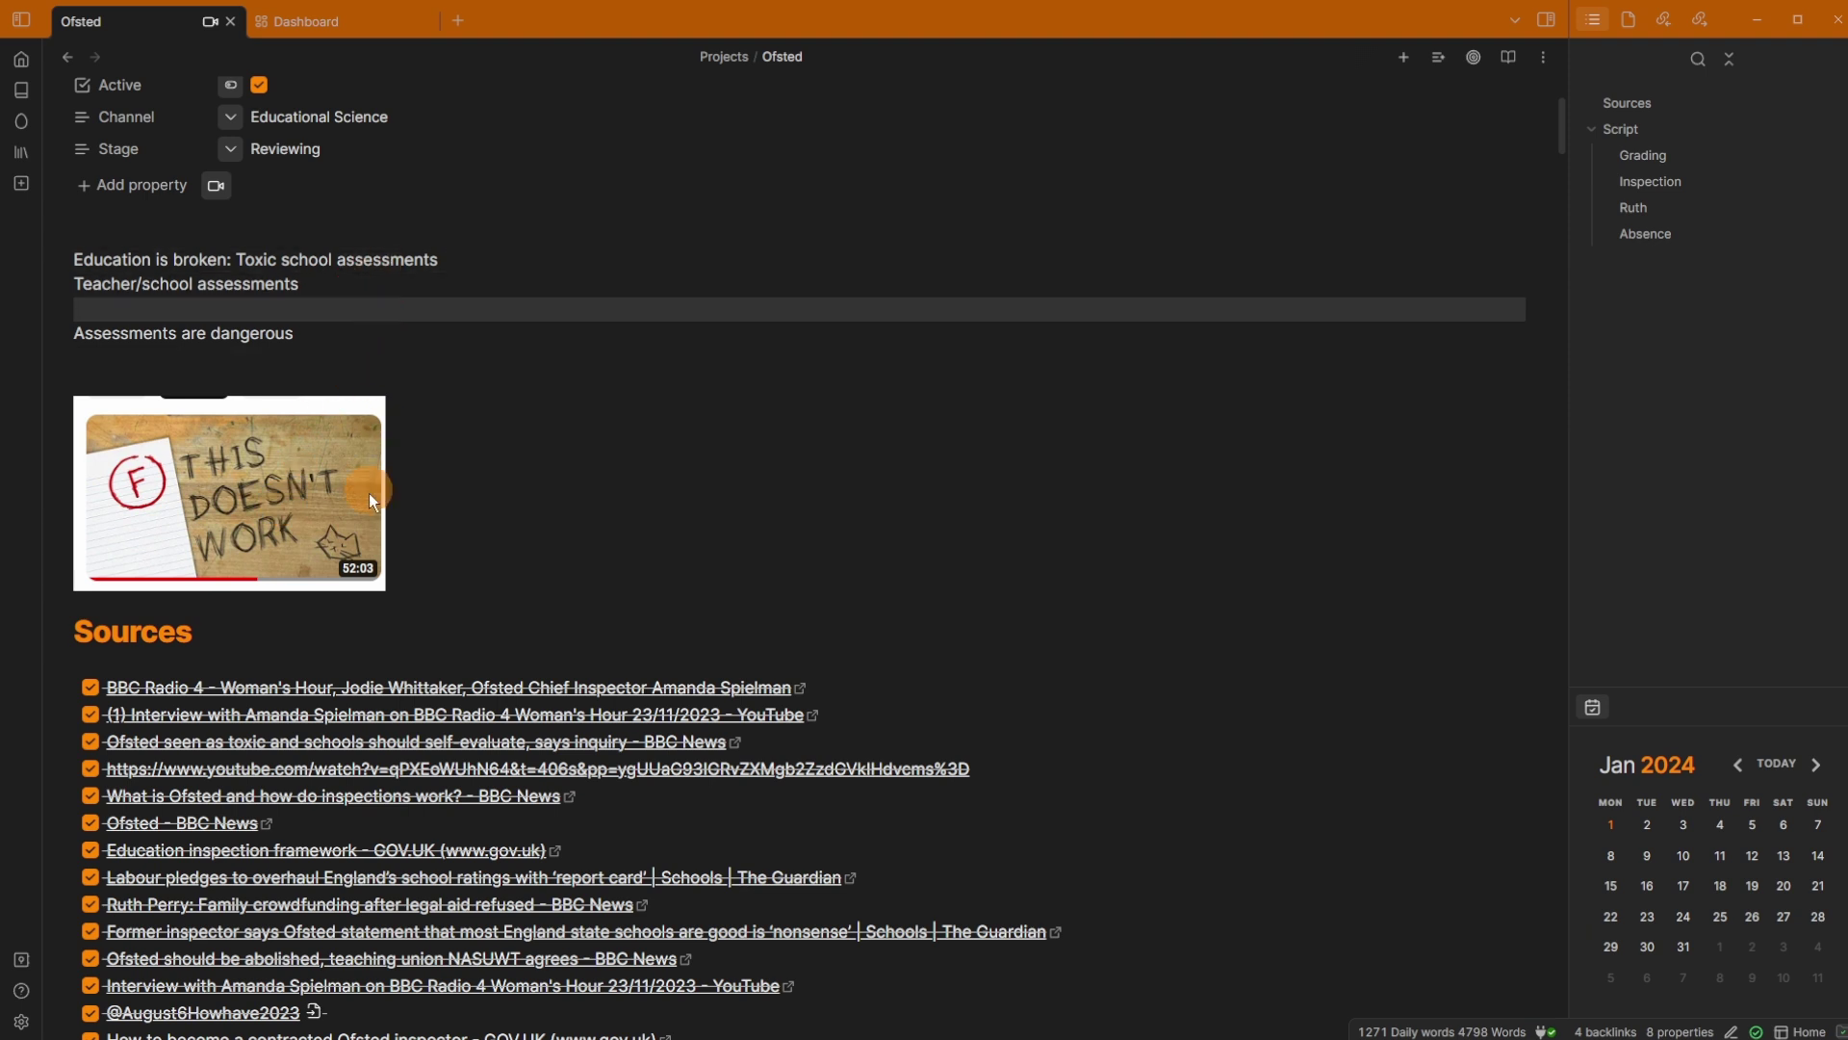
click(337, 341)
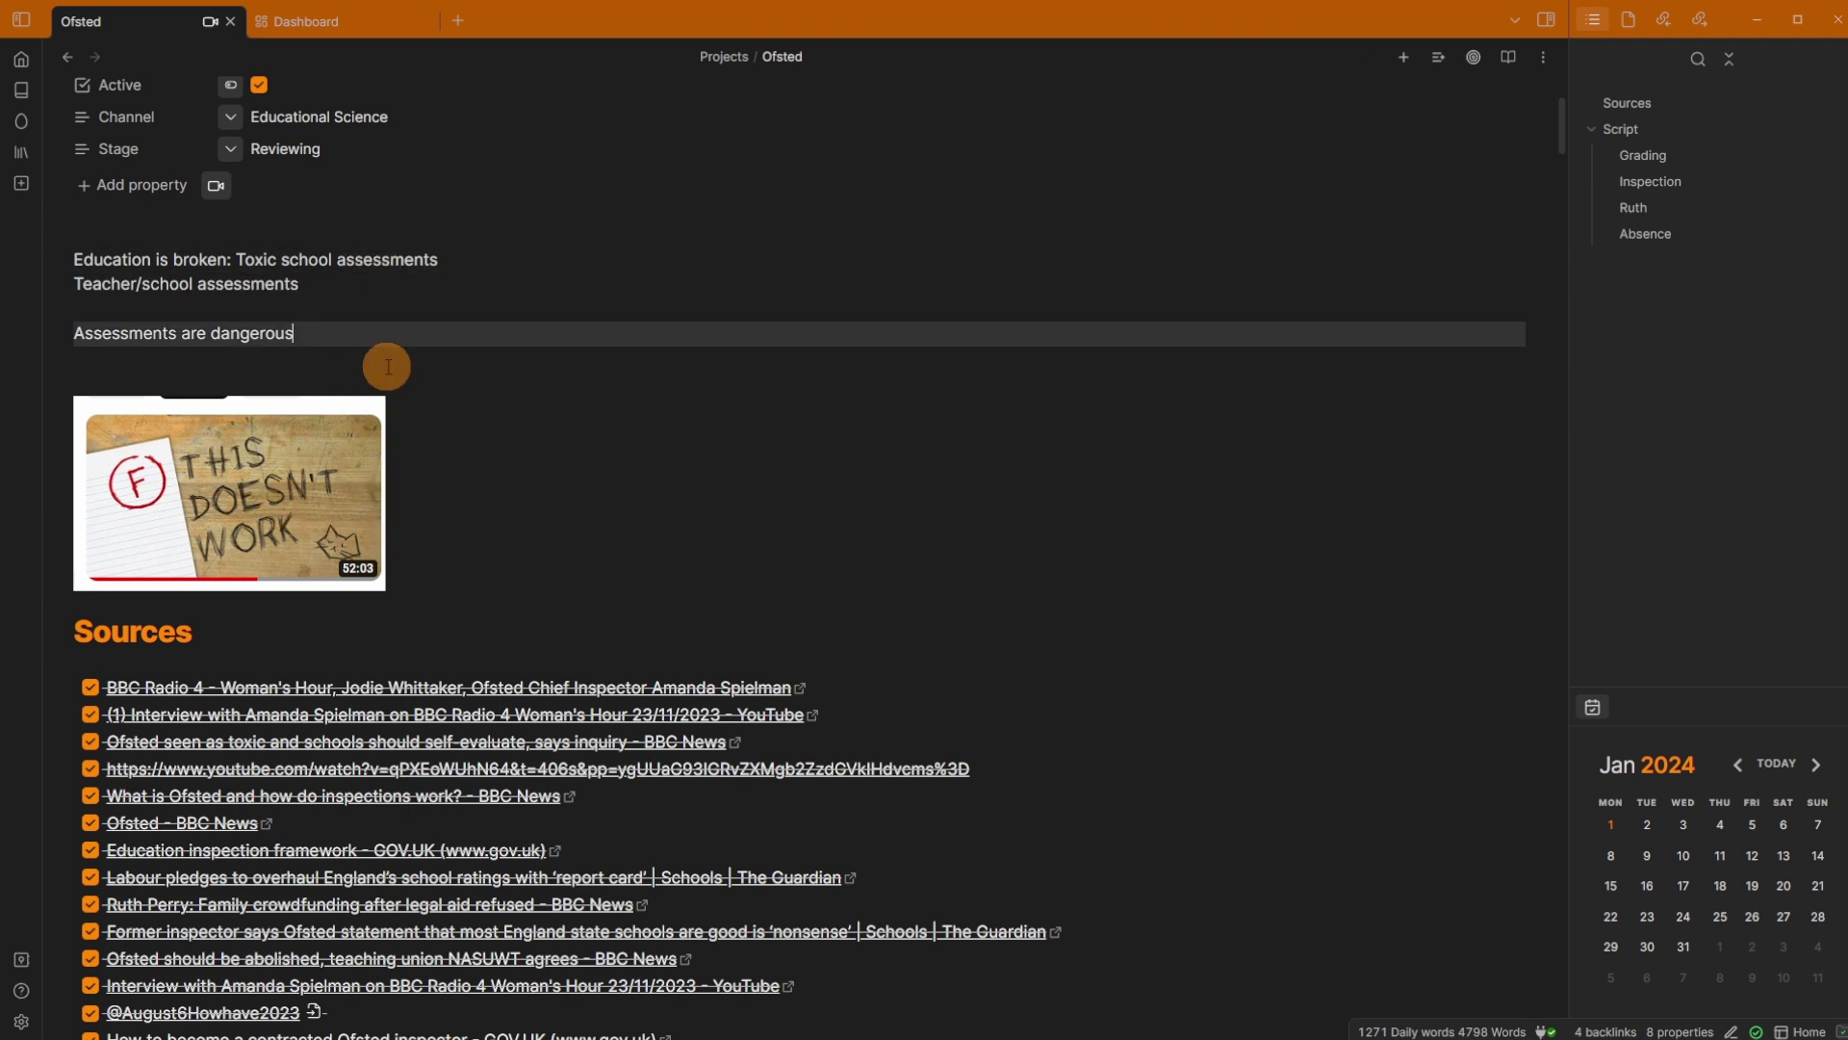
Step: Scroll through the Sources list, placing the caret under Sources and above the Ruth Perry link
scroll(387, 366, down, 4)
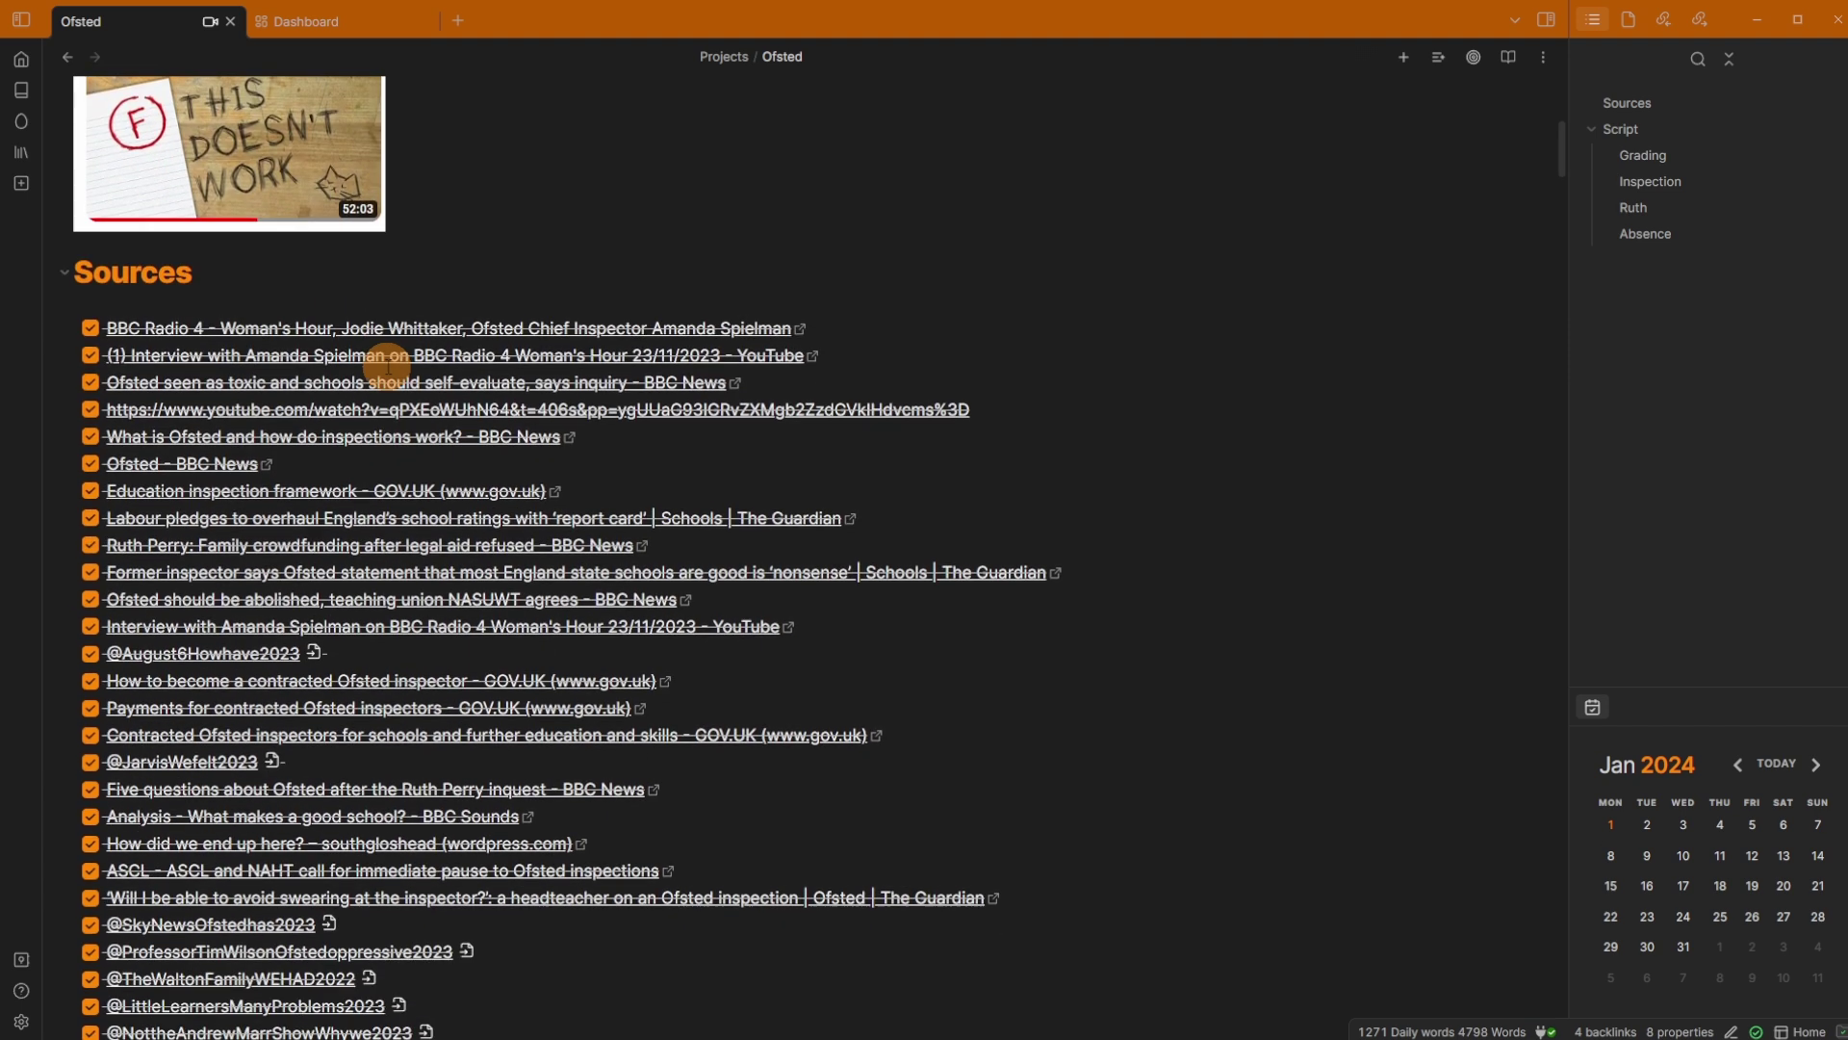
click(252, 246)
click(235, 280)
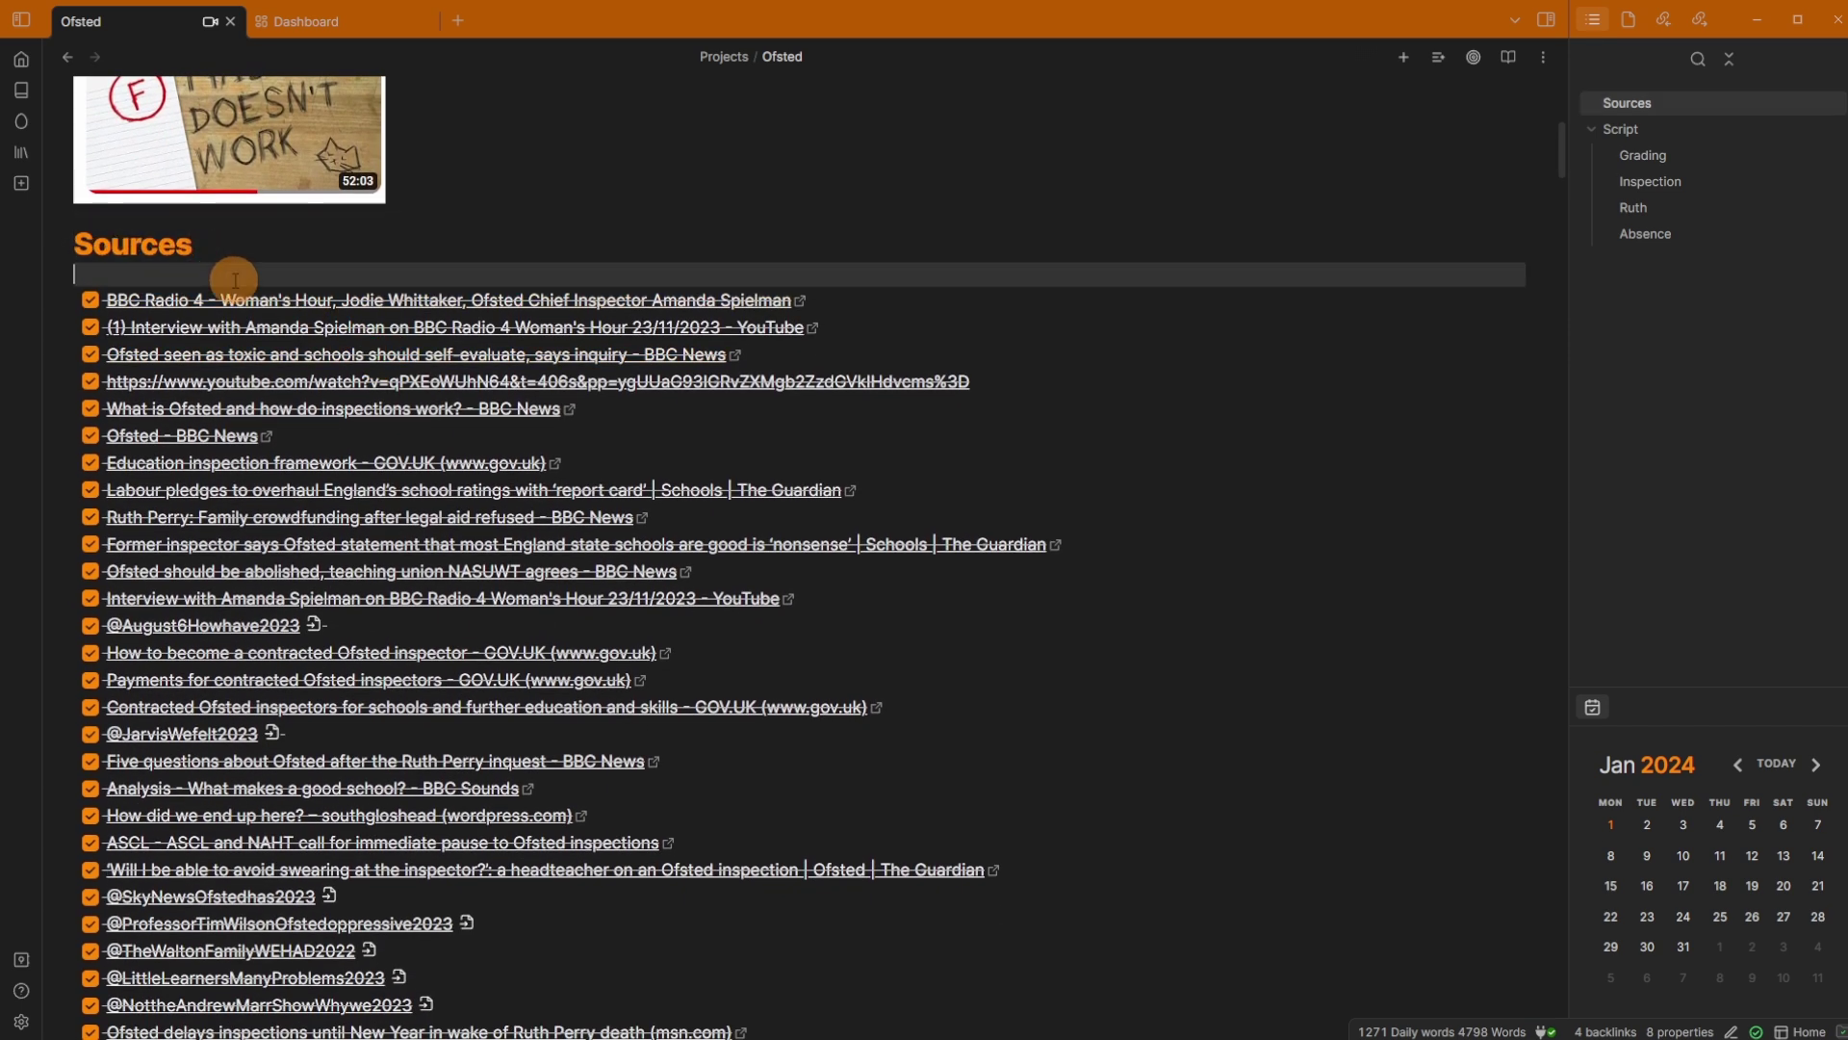
scroll(235, 281, down, 1)
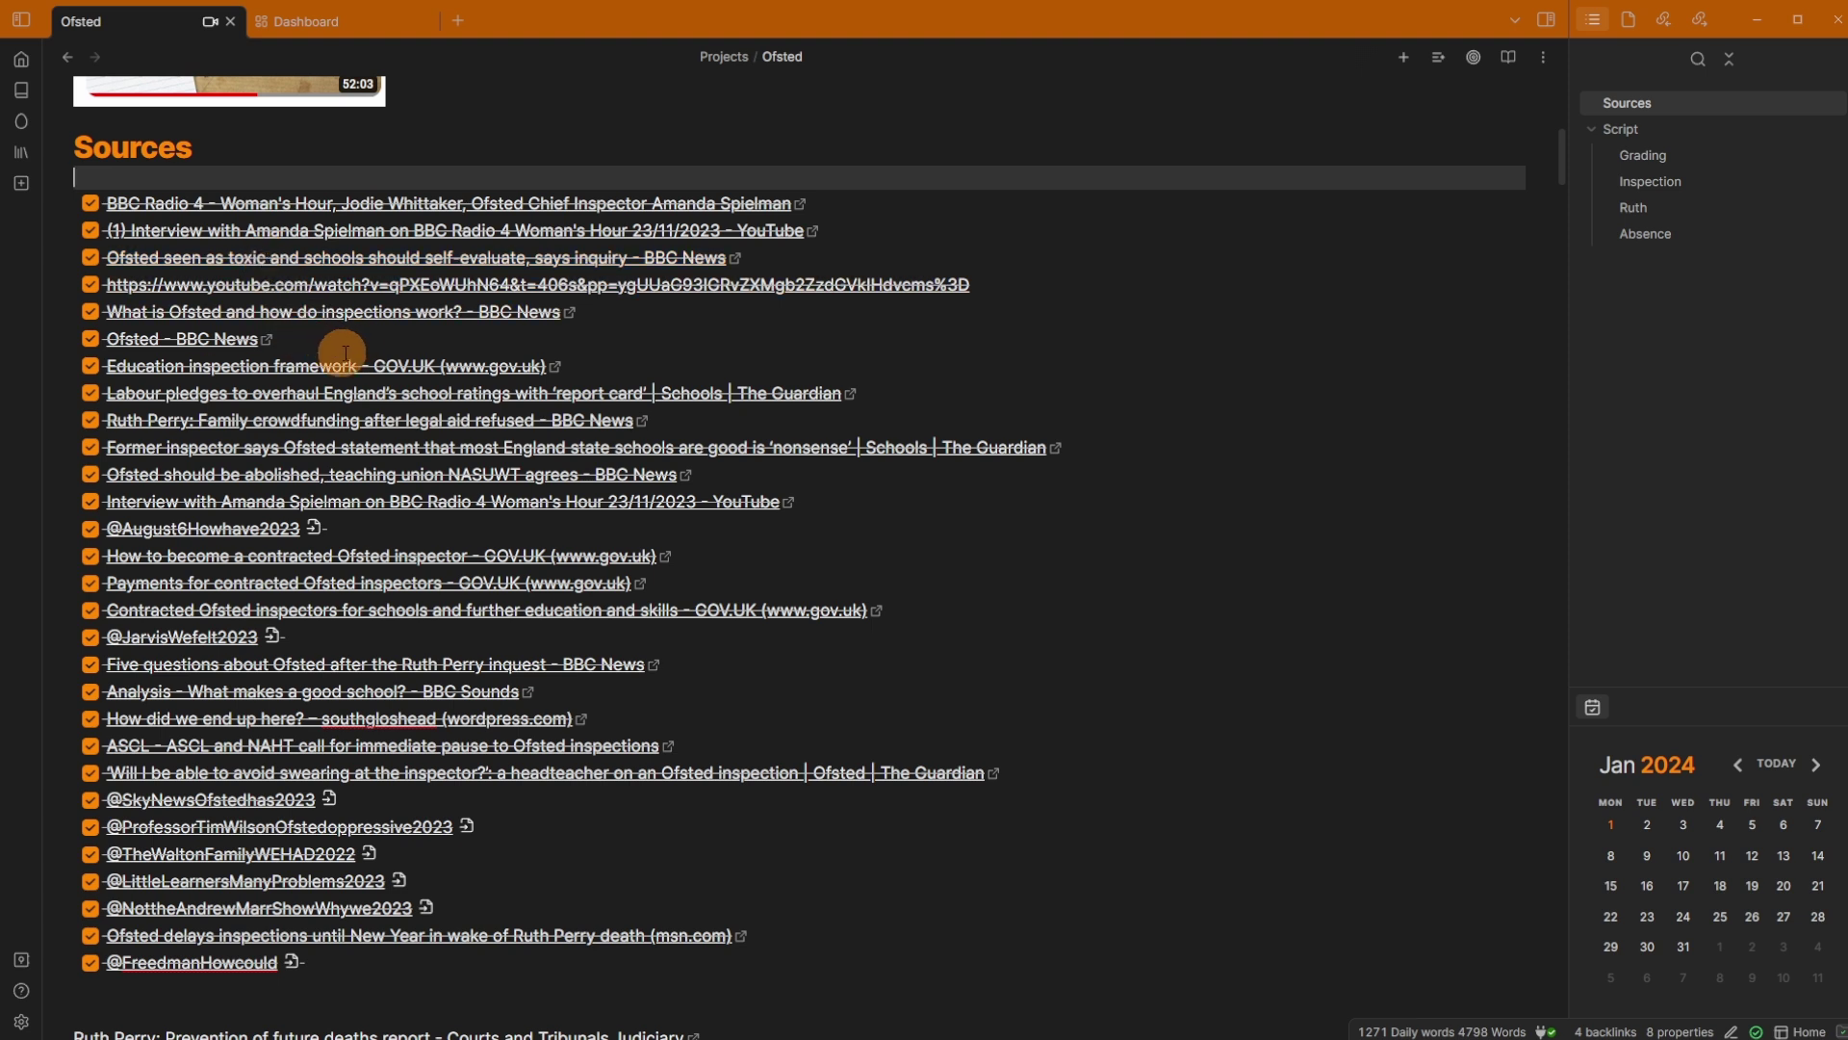
scroll(381, 366, down, 5)
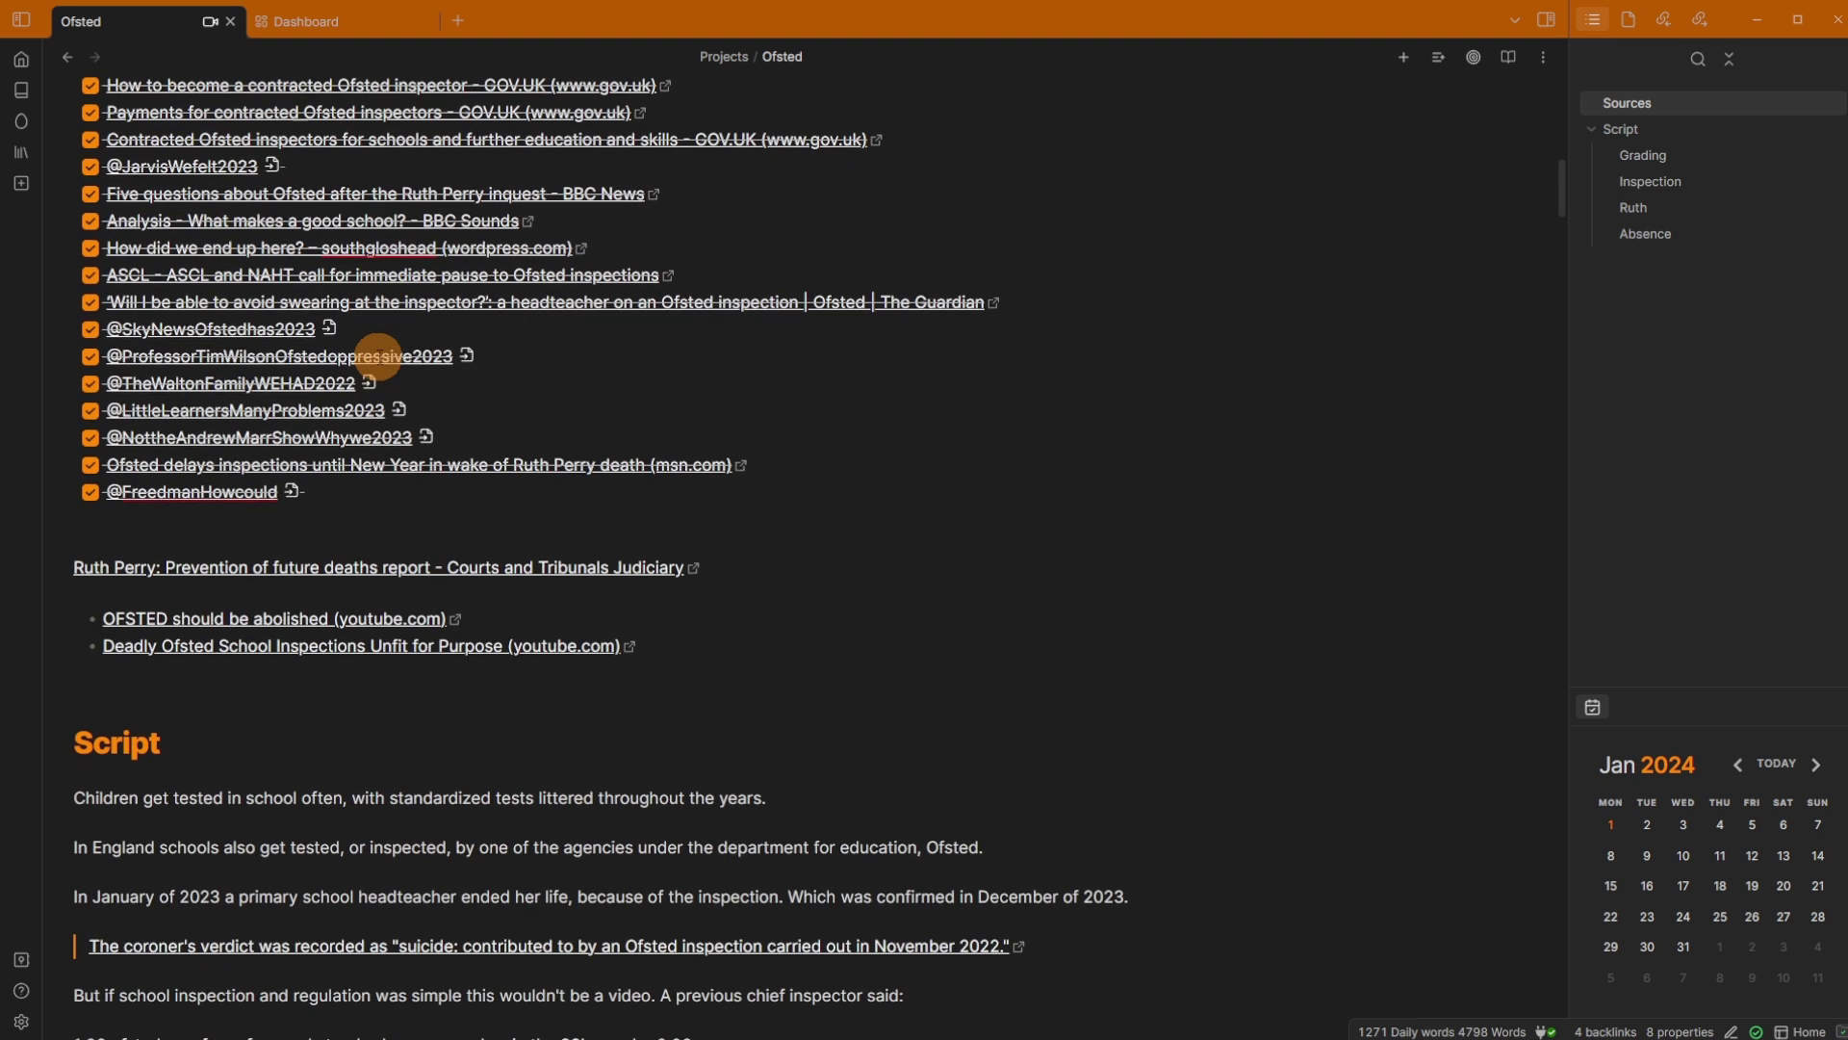
click(186, 529)
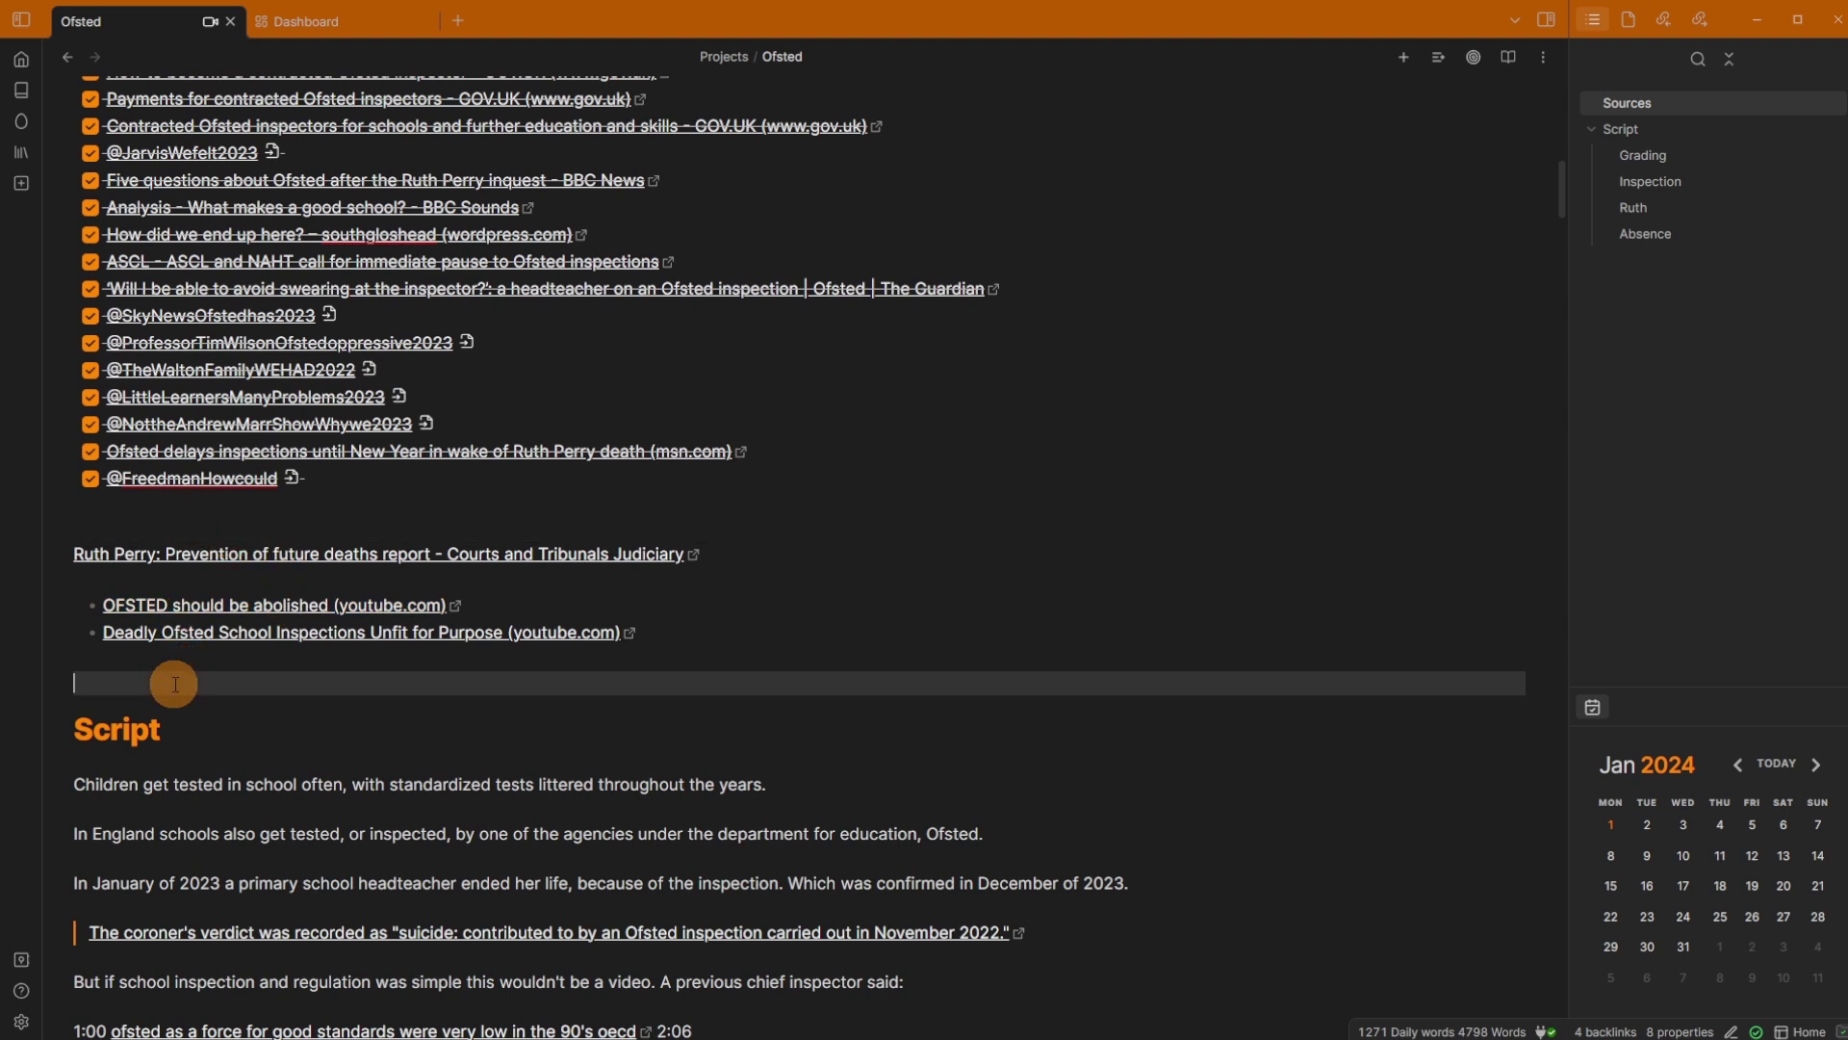
scroll(164, 685, up, 5)
scroll(216, 590, down, 4)
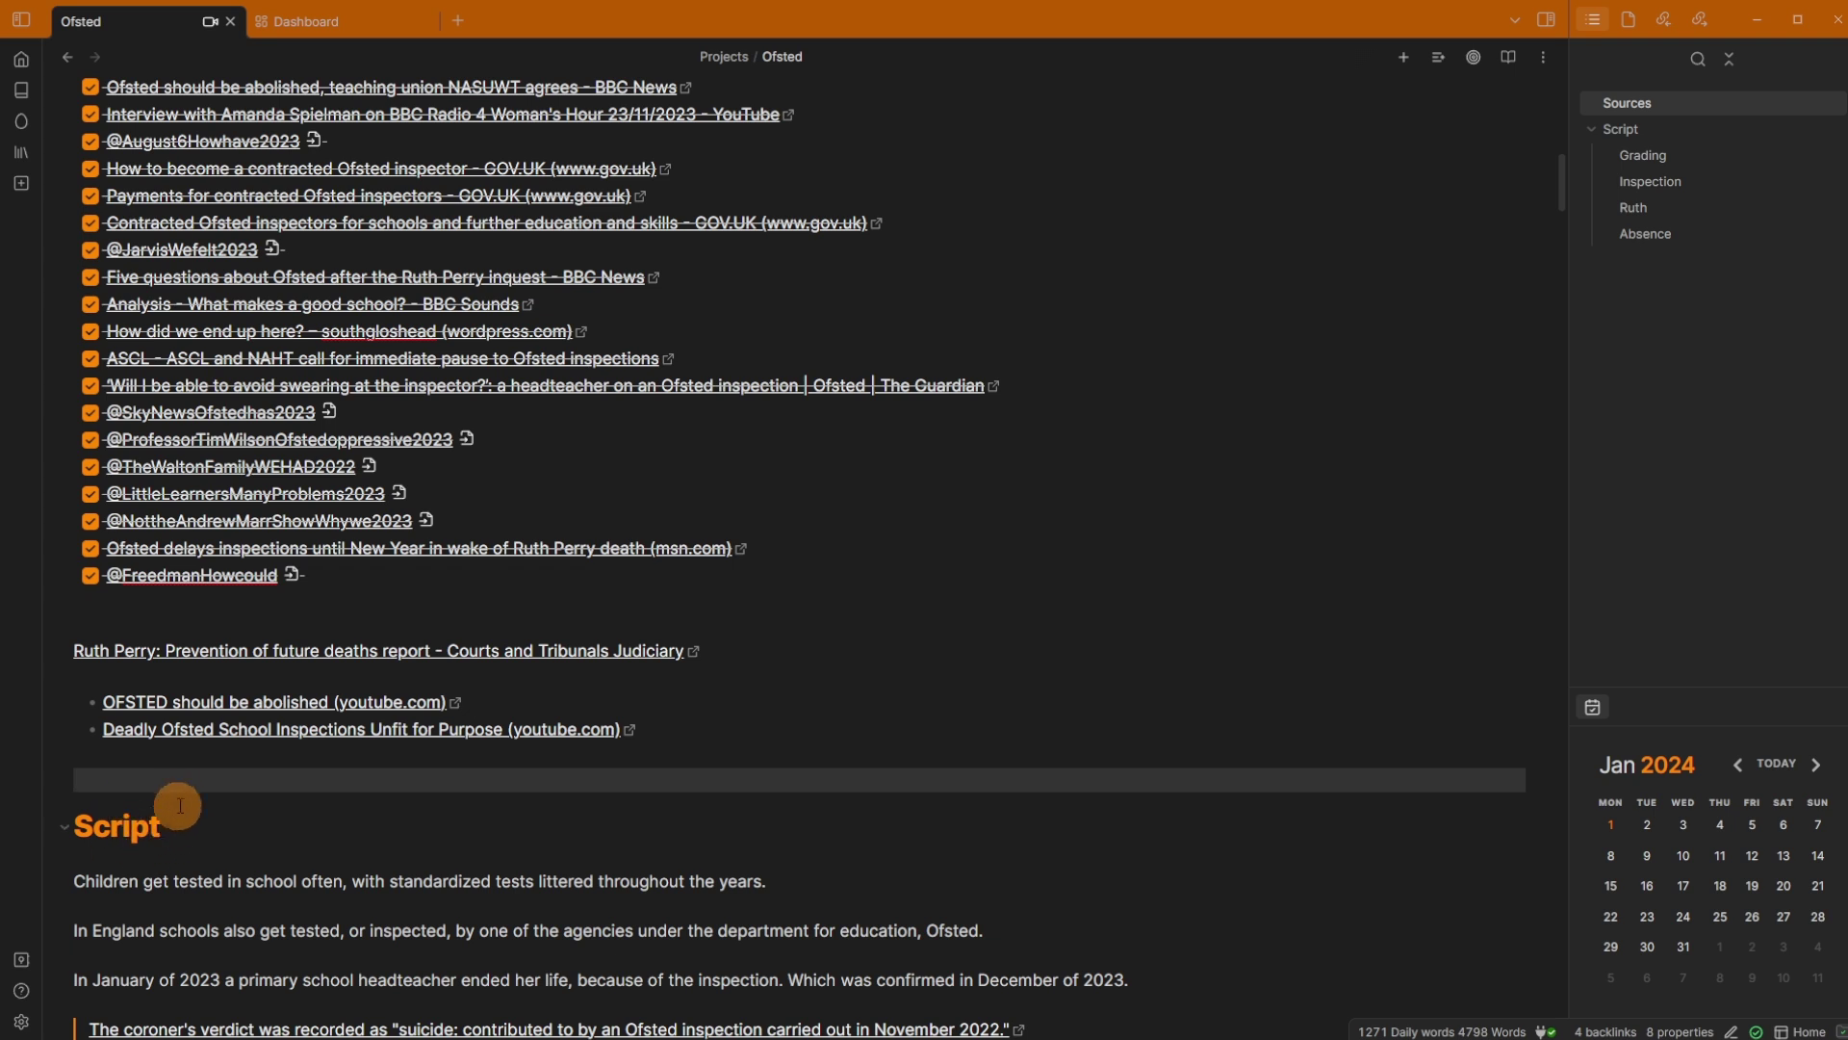
click(208, 626)
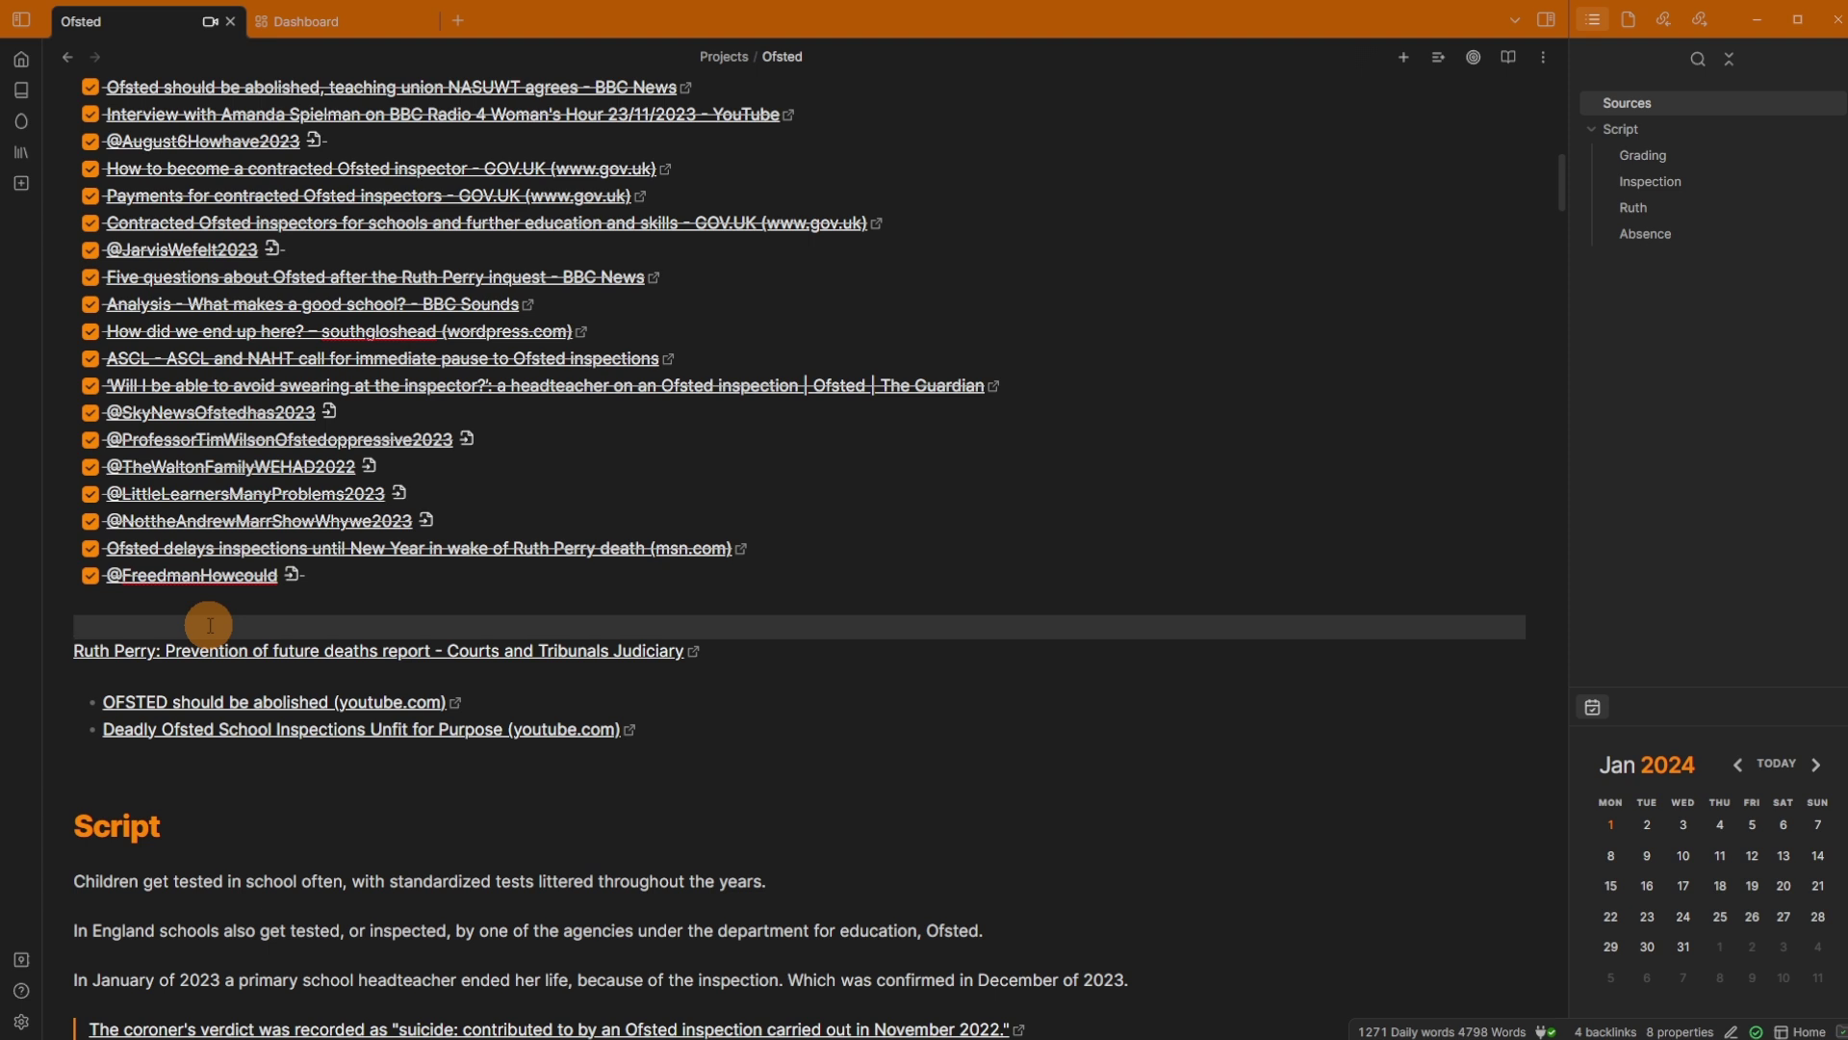
key(ctrl+Tab)
click(637, 358)
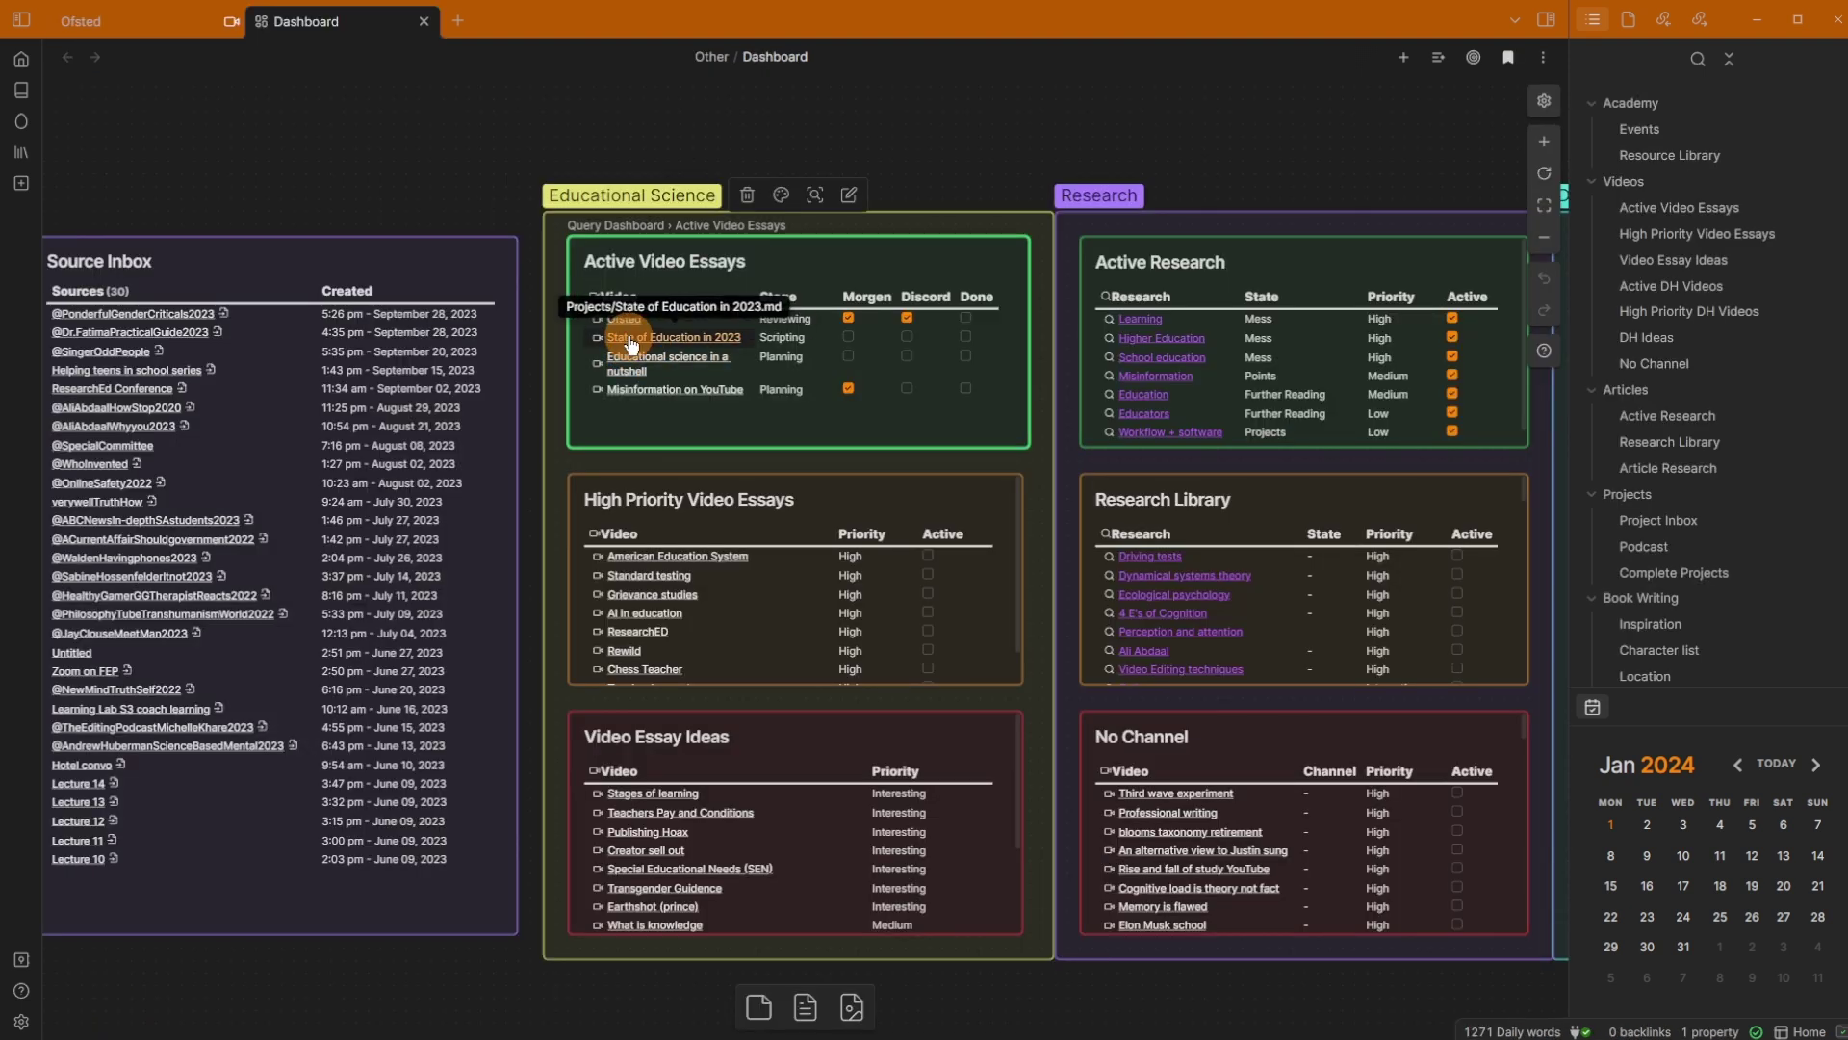
Step: Open the State of Education in 2023 note and read through its Source and PISA paragraphs
click(632, 339)
click(169, 518)
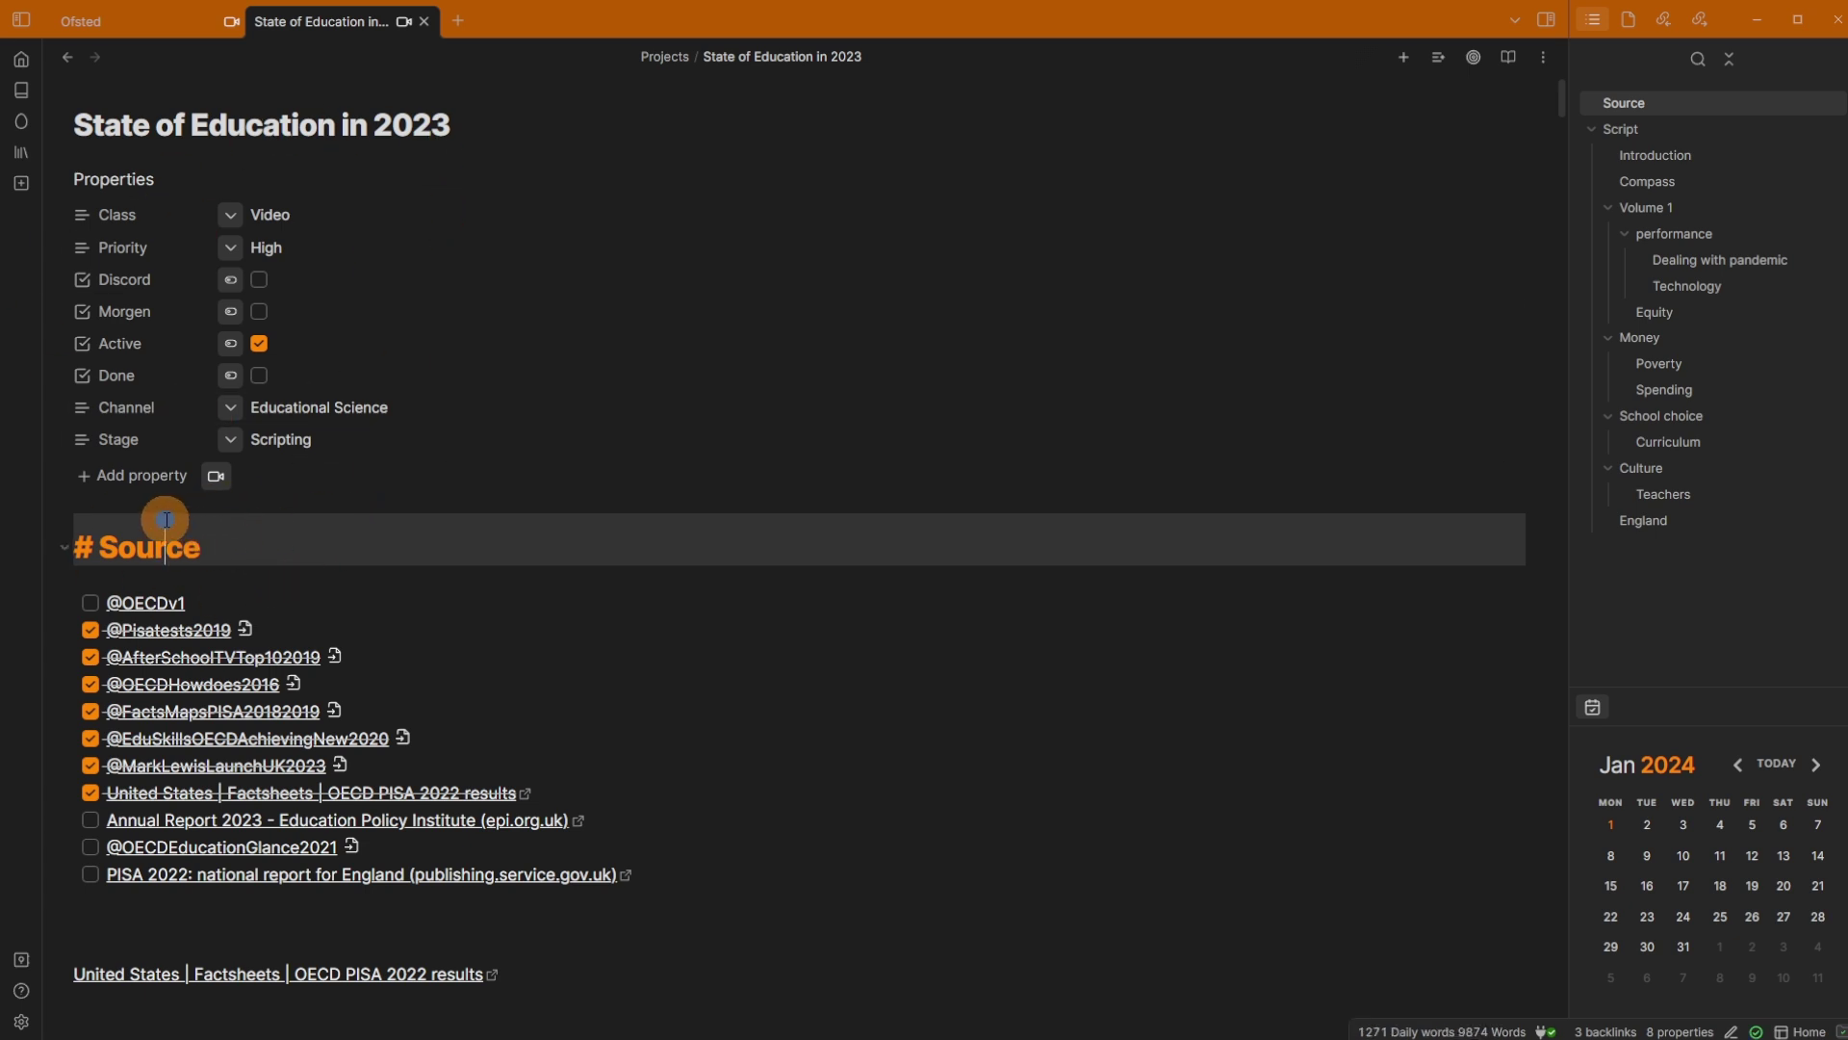
click(248, 572)
scroll(252, 577, down, 3)
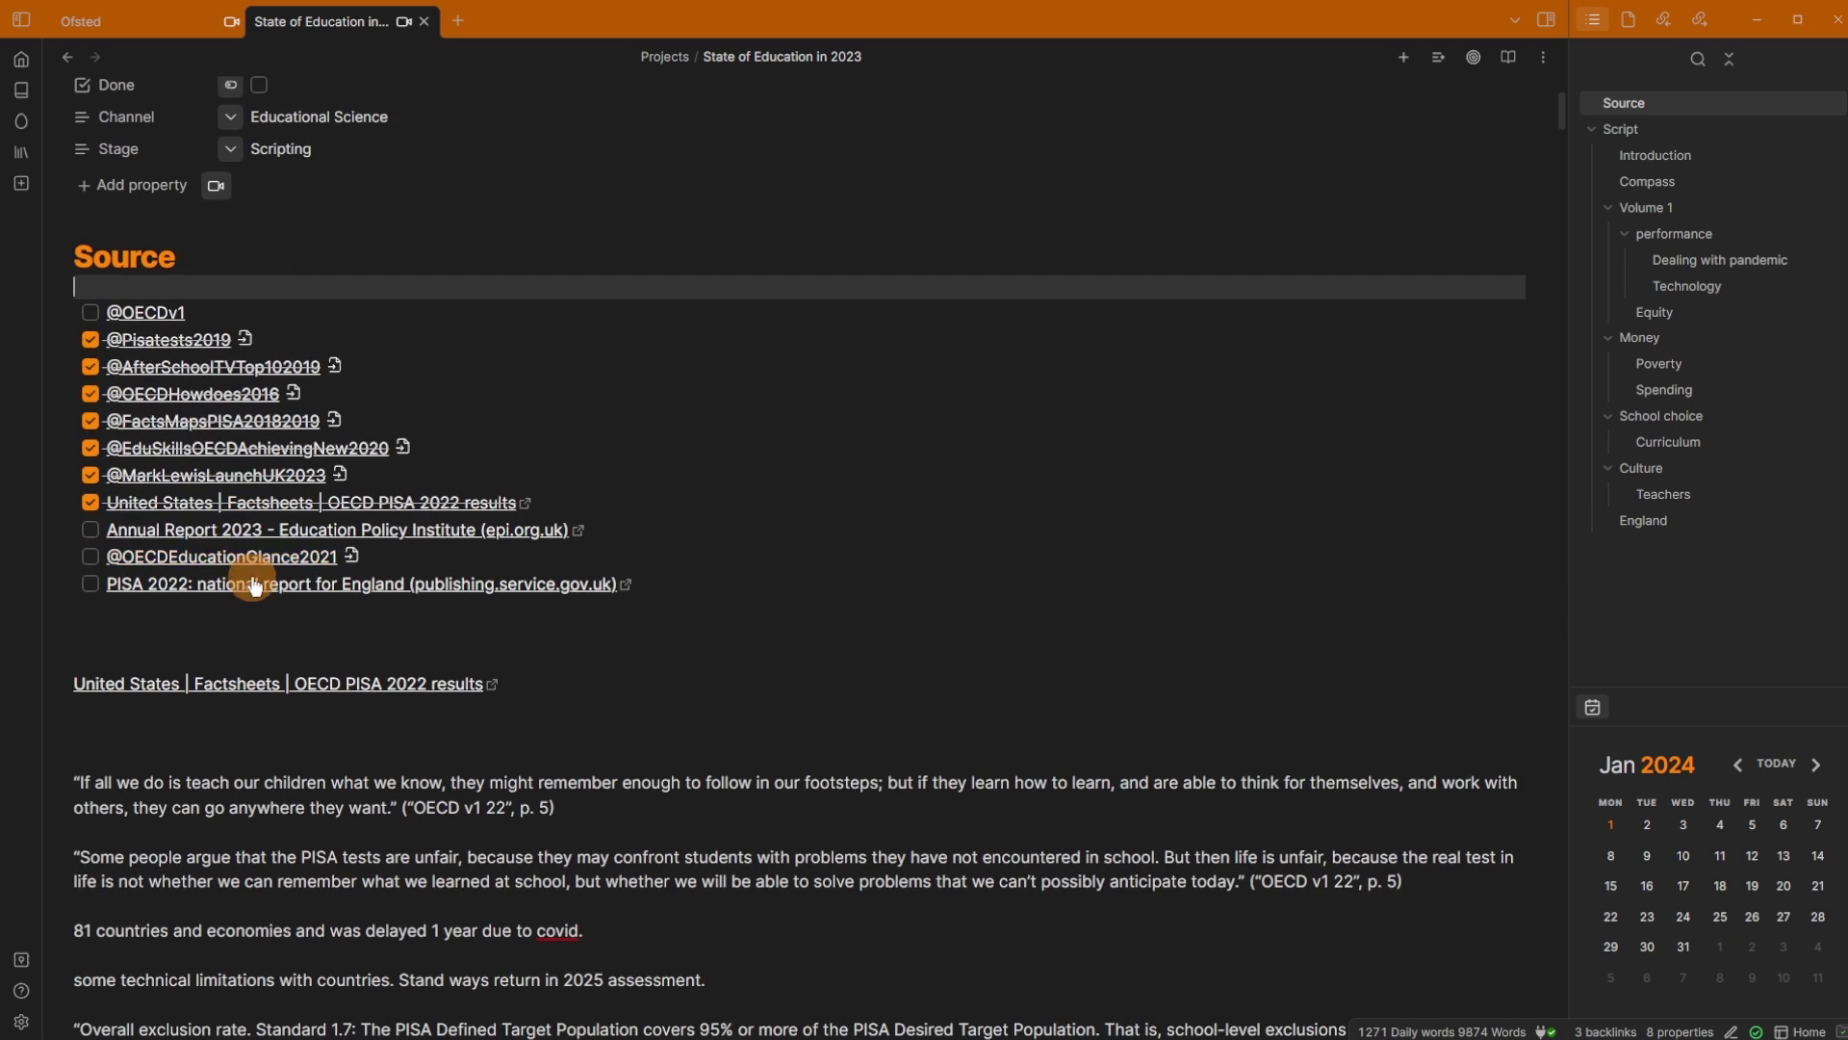
click(245, 631)
scroll(242, 628, down, 3)
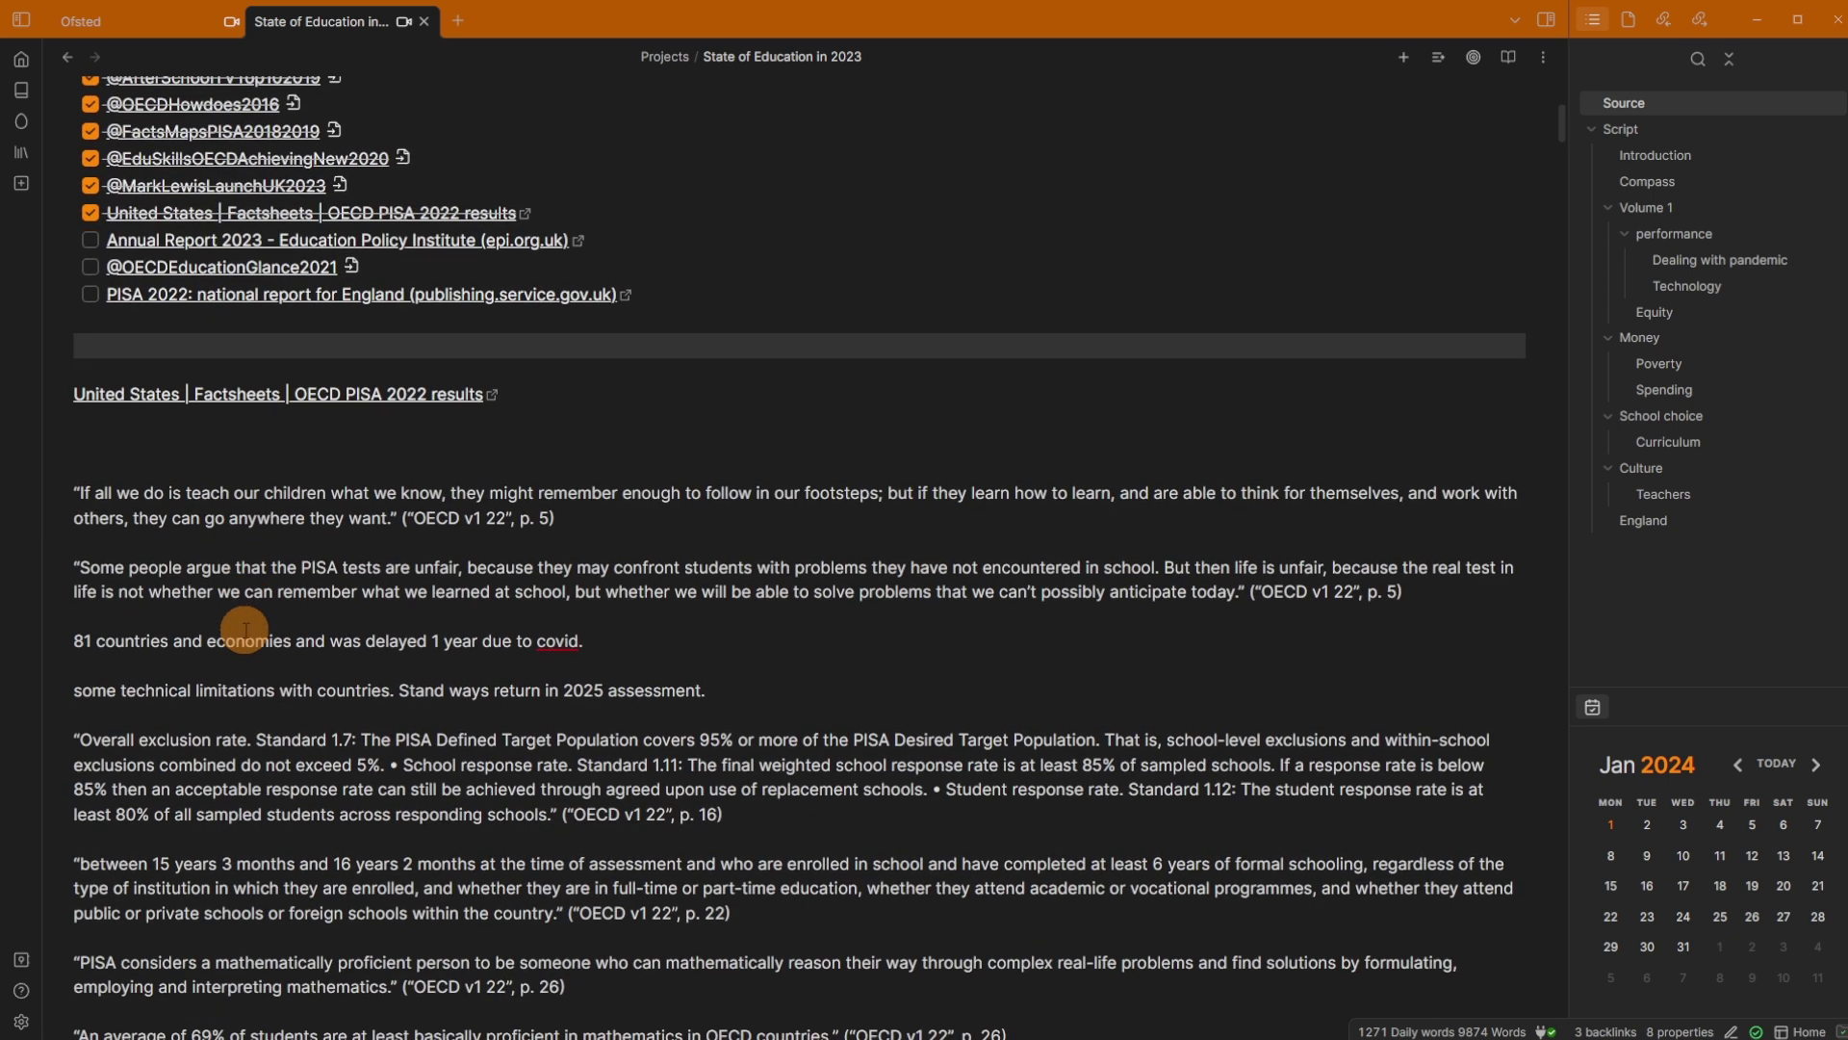
click(303, 503)
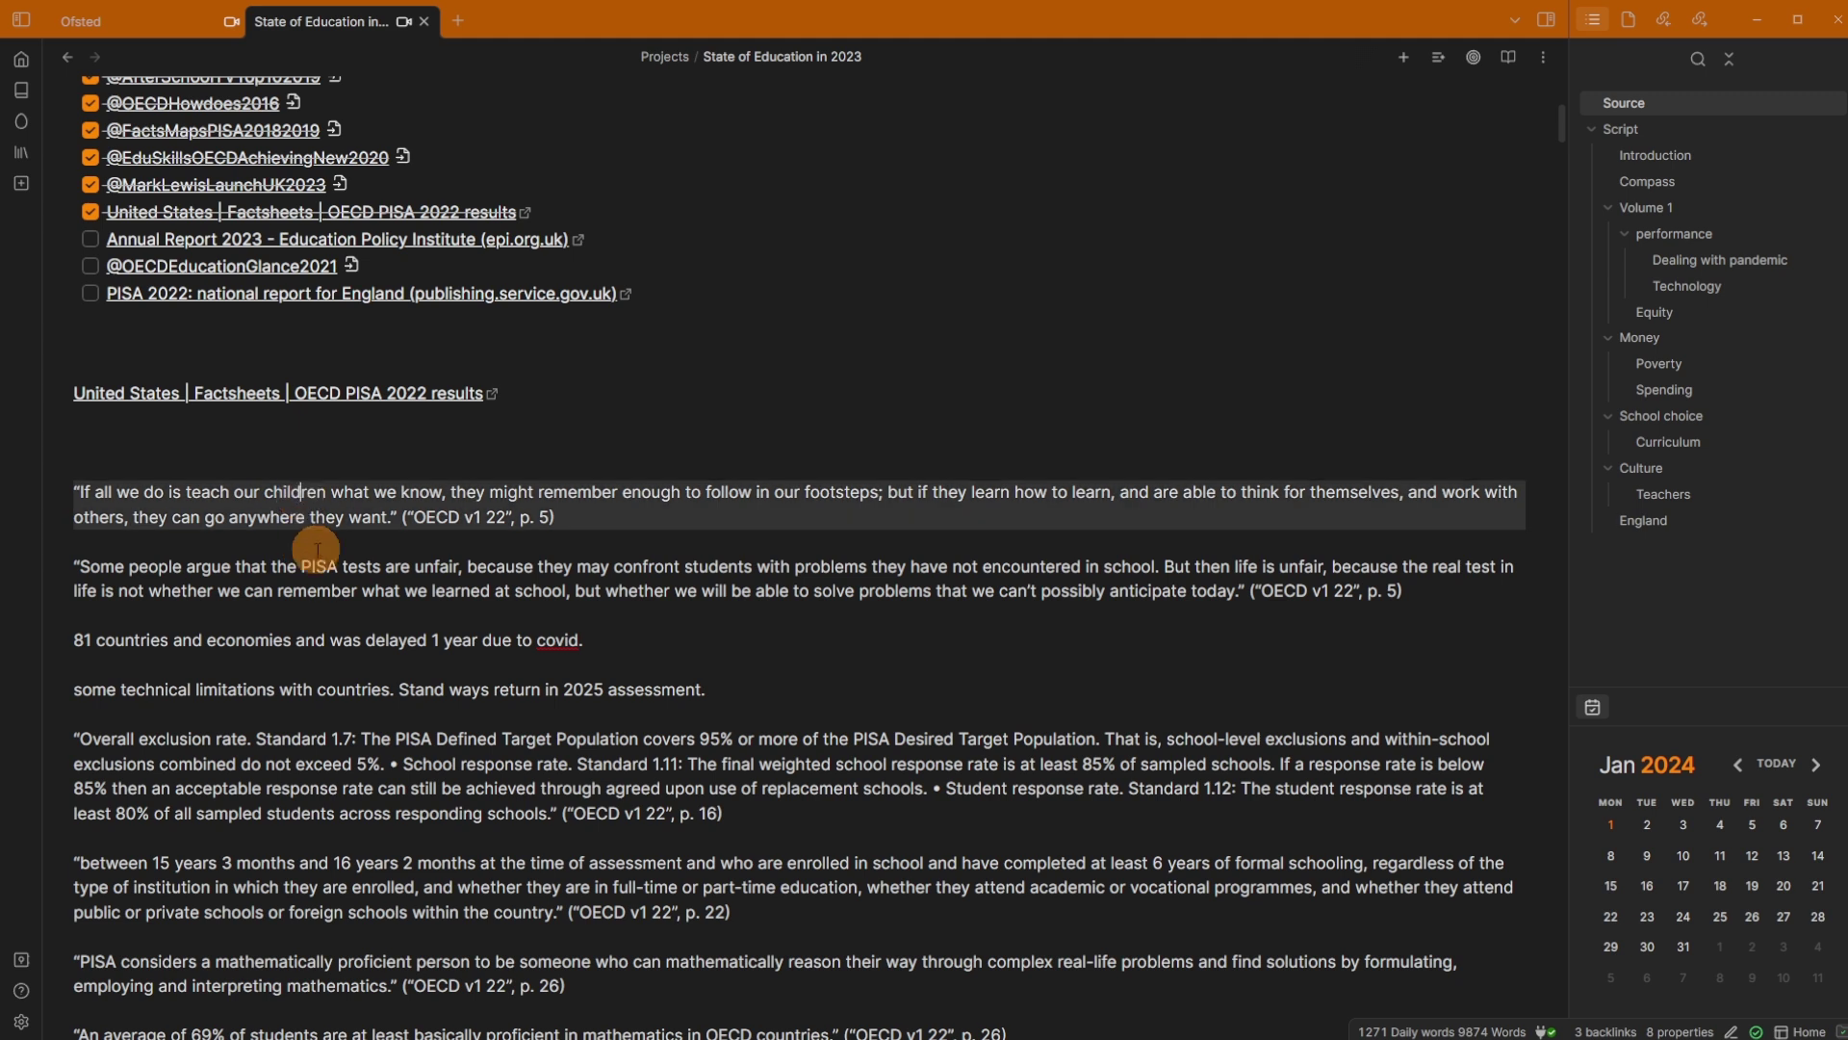
click(308, 579)
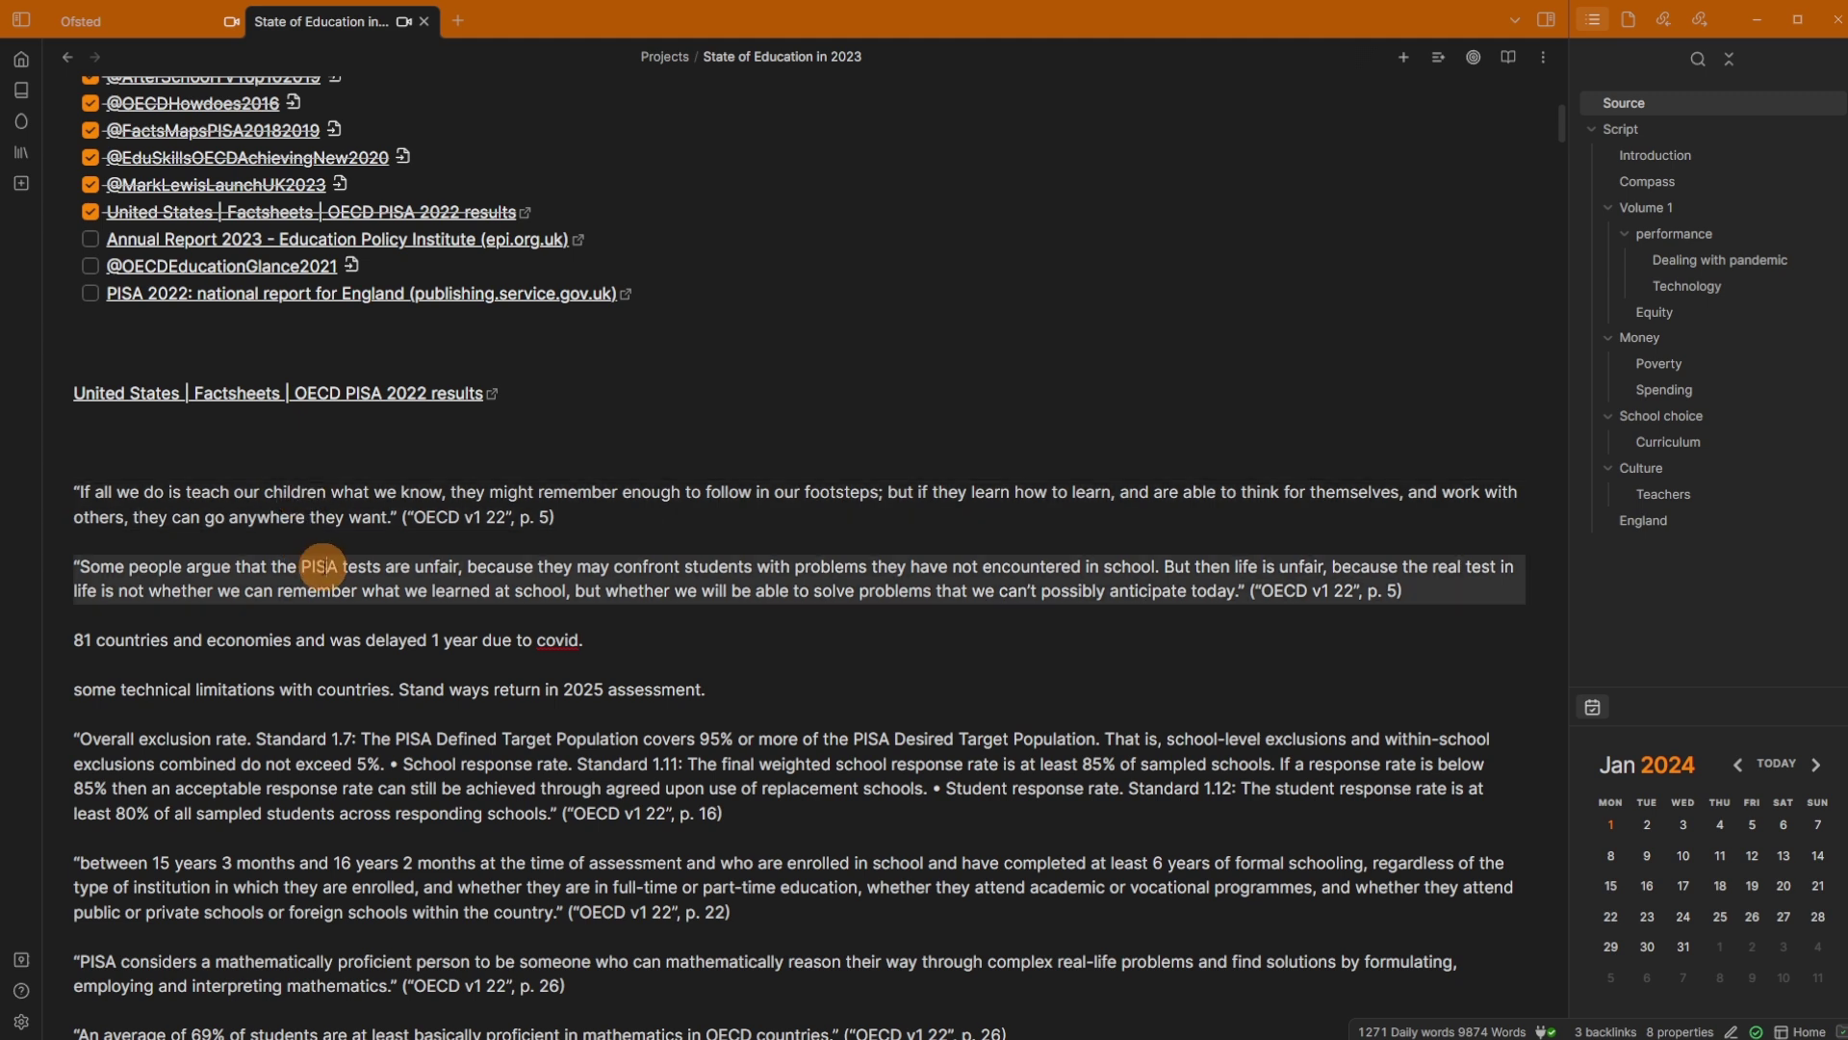
Step: Jump to the note's Script section via the outline, scroll back up, then return to Ofsted
click(1634, 129)
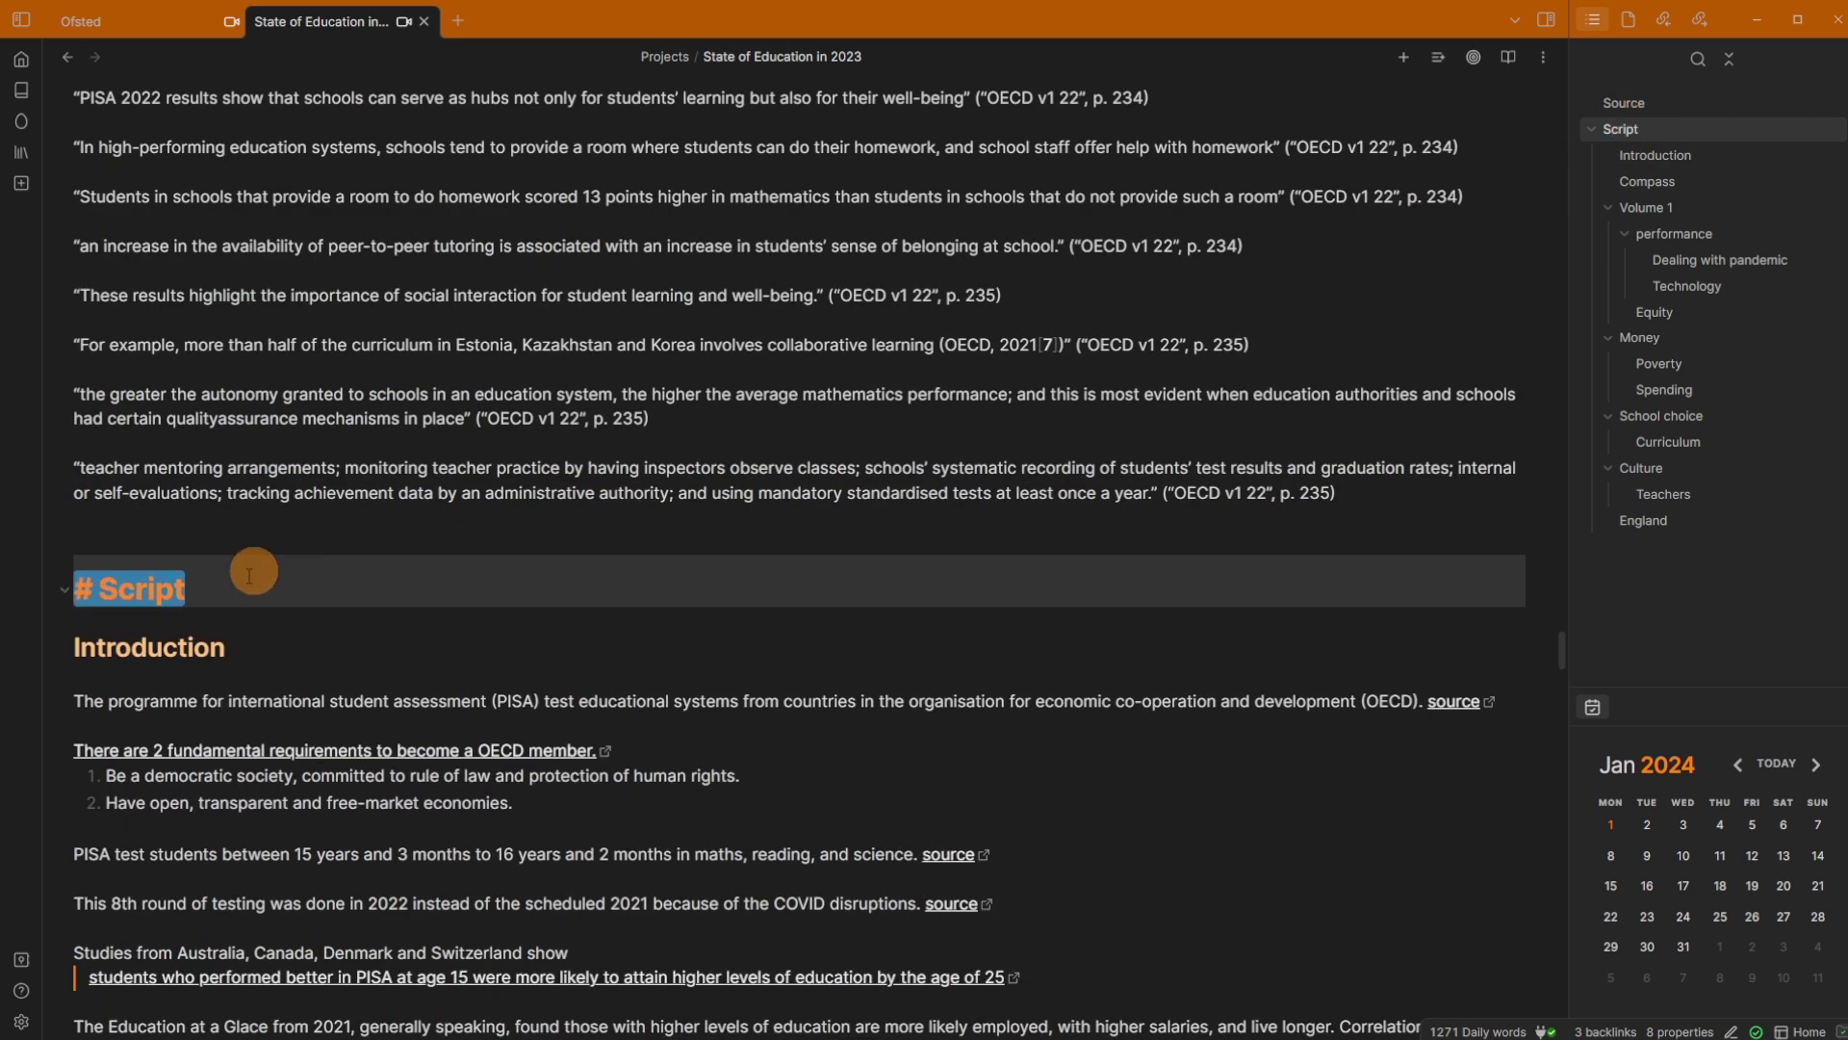
click(213, 619)
scroll(256, 710, down, 1)
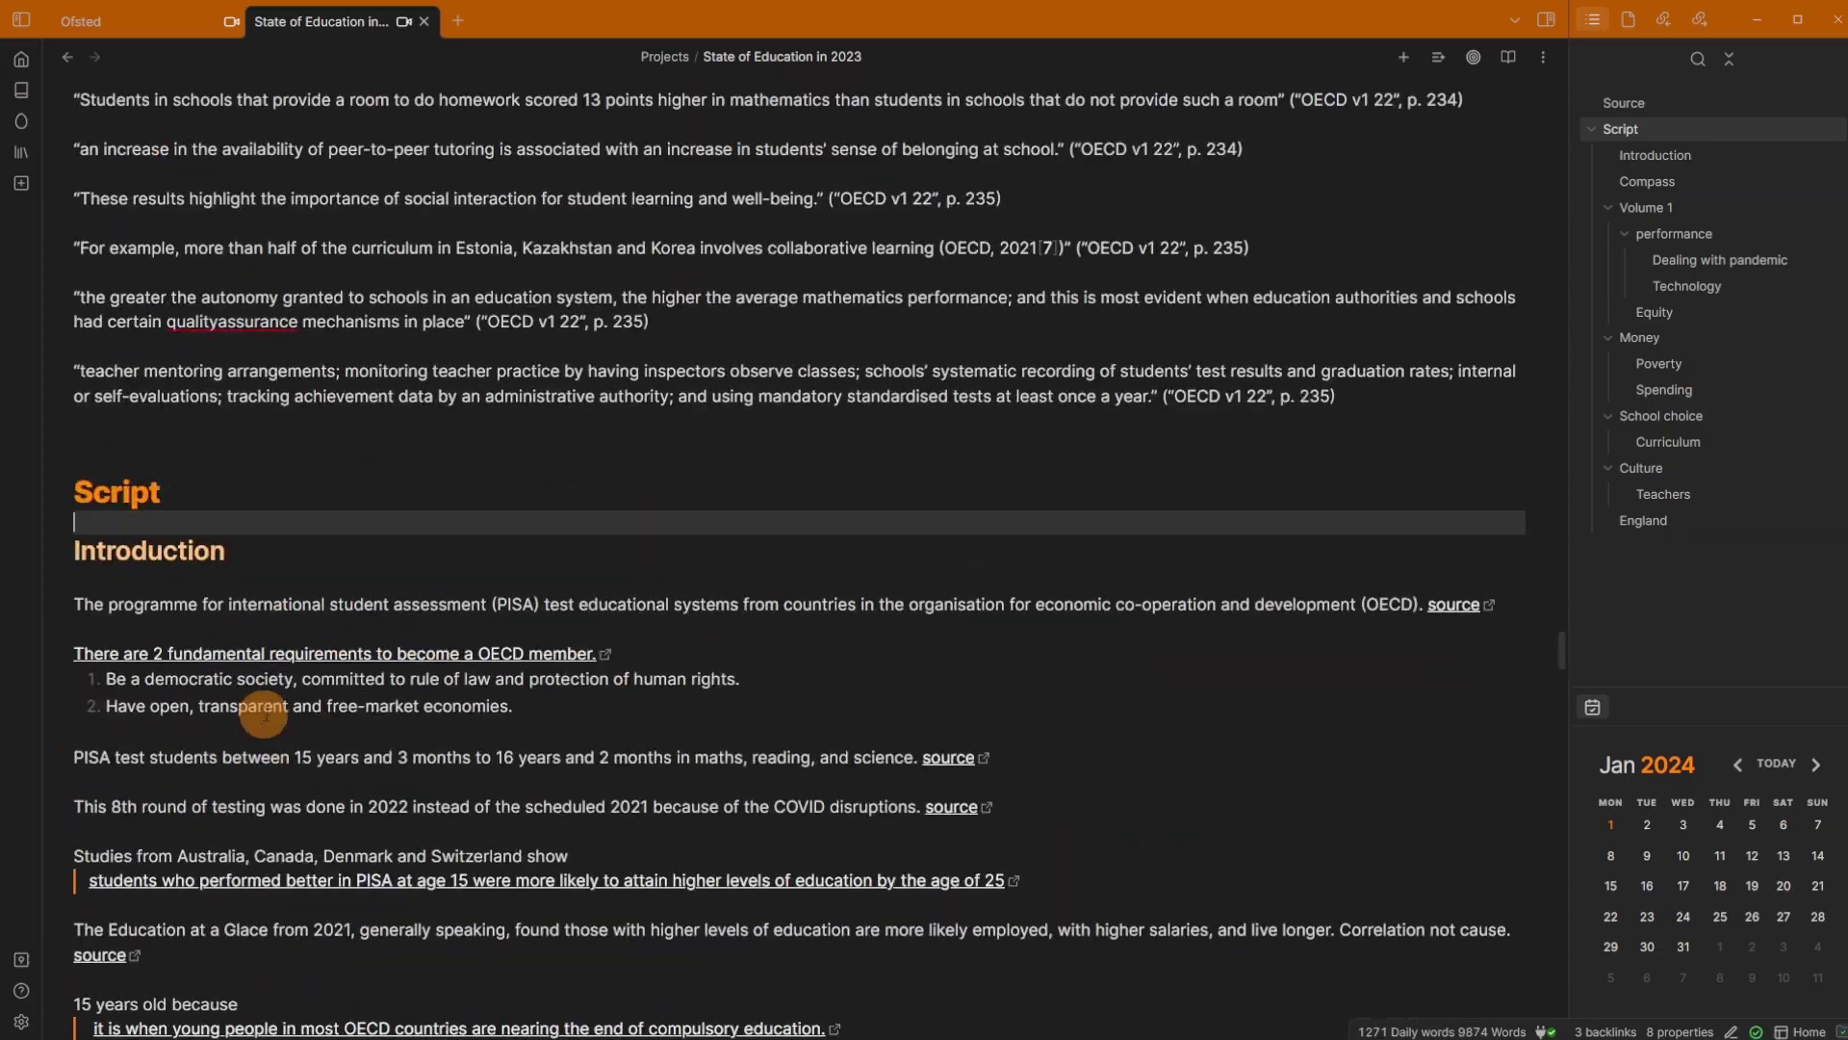
scroll(262, 716, up, 20)
scroll(313, 650, up, 20)
scroll(314, 650, up, 20)
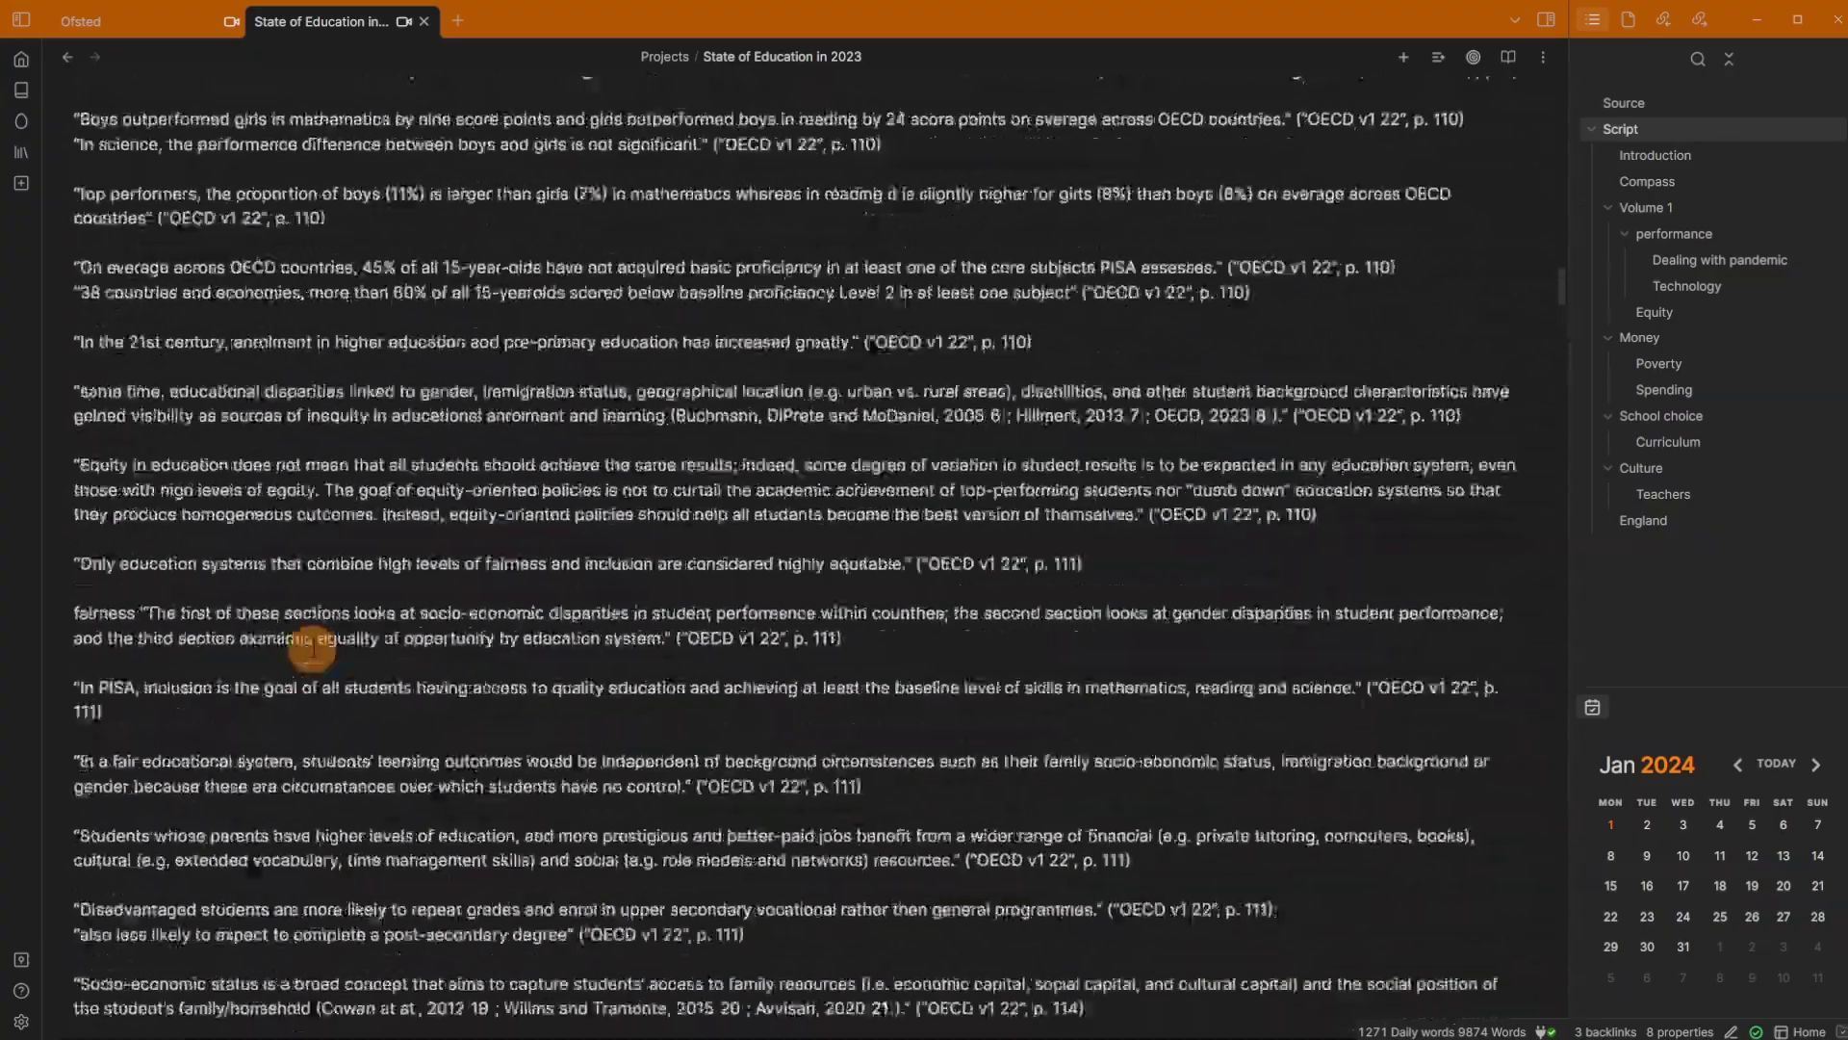
scroll(313, 648, up, 20)
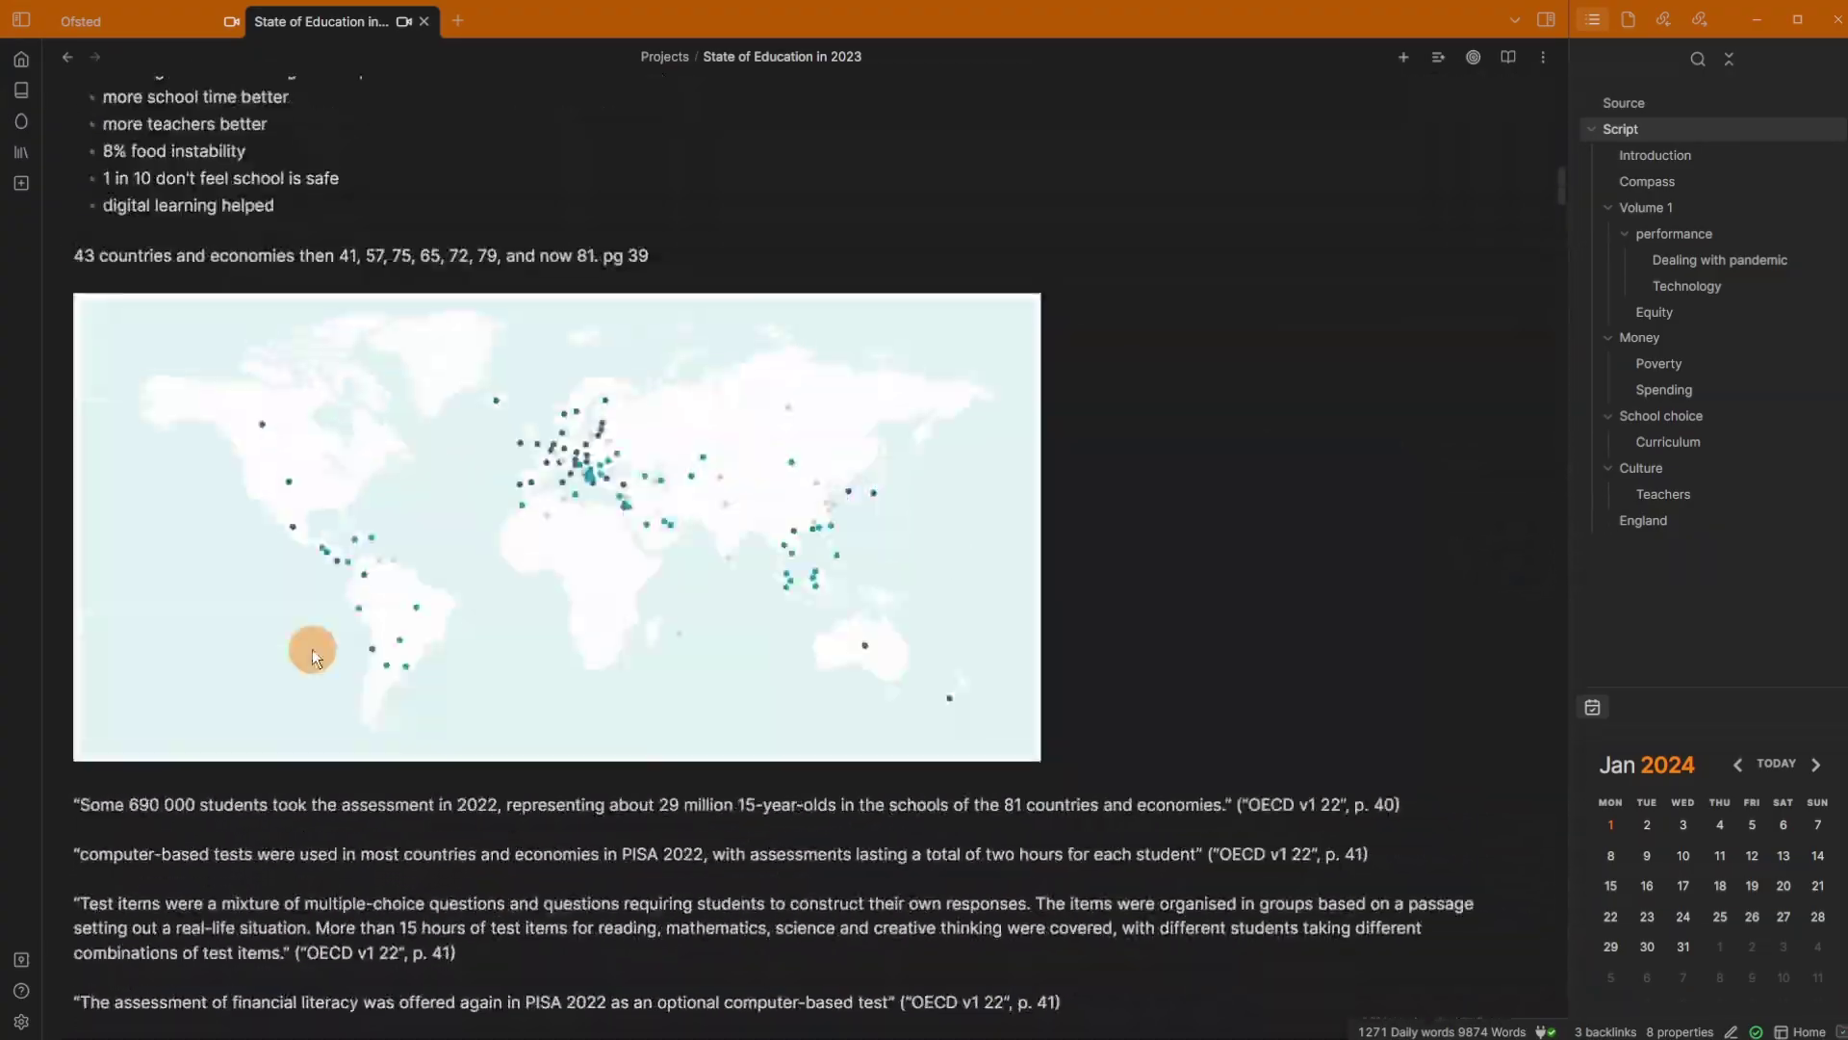
scroll(315, 657, up, 20)
mouse_move(315, 659)
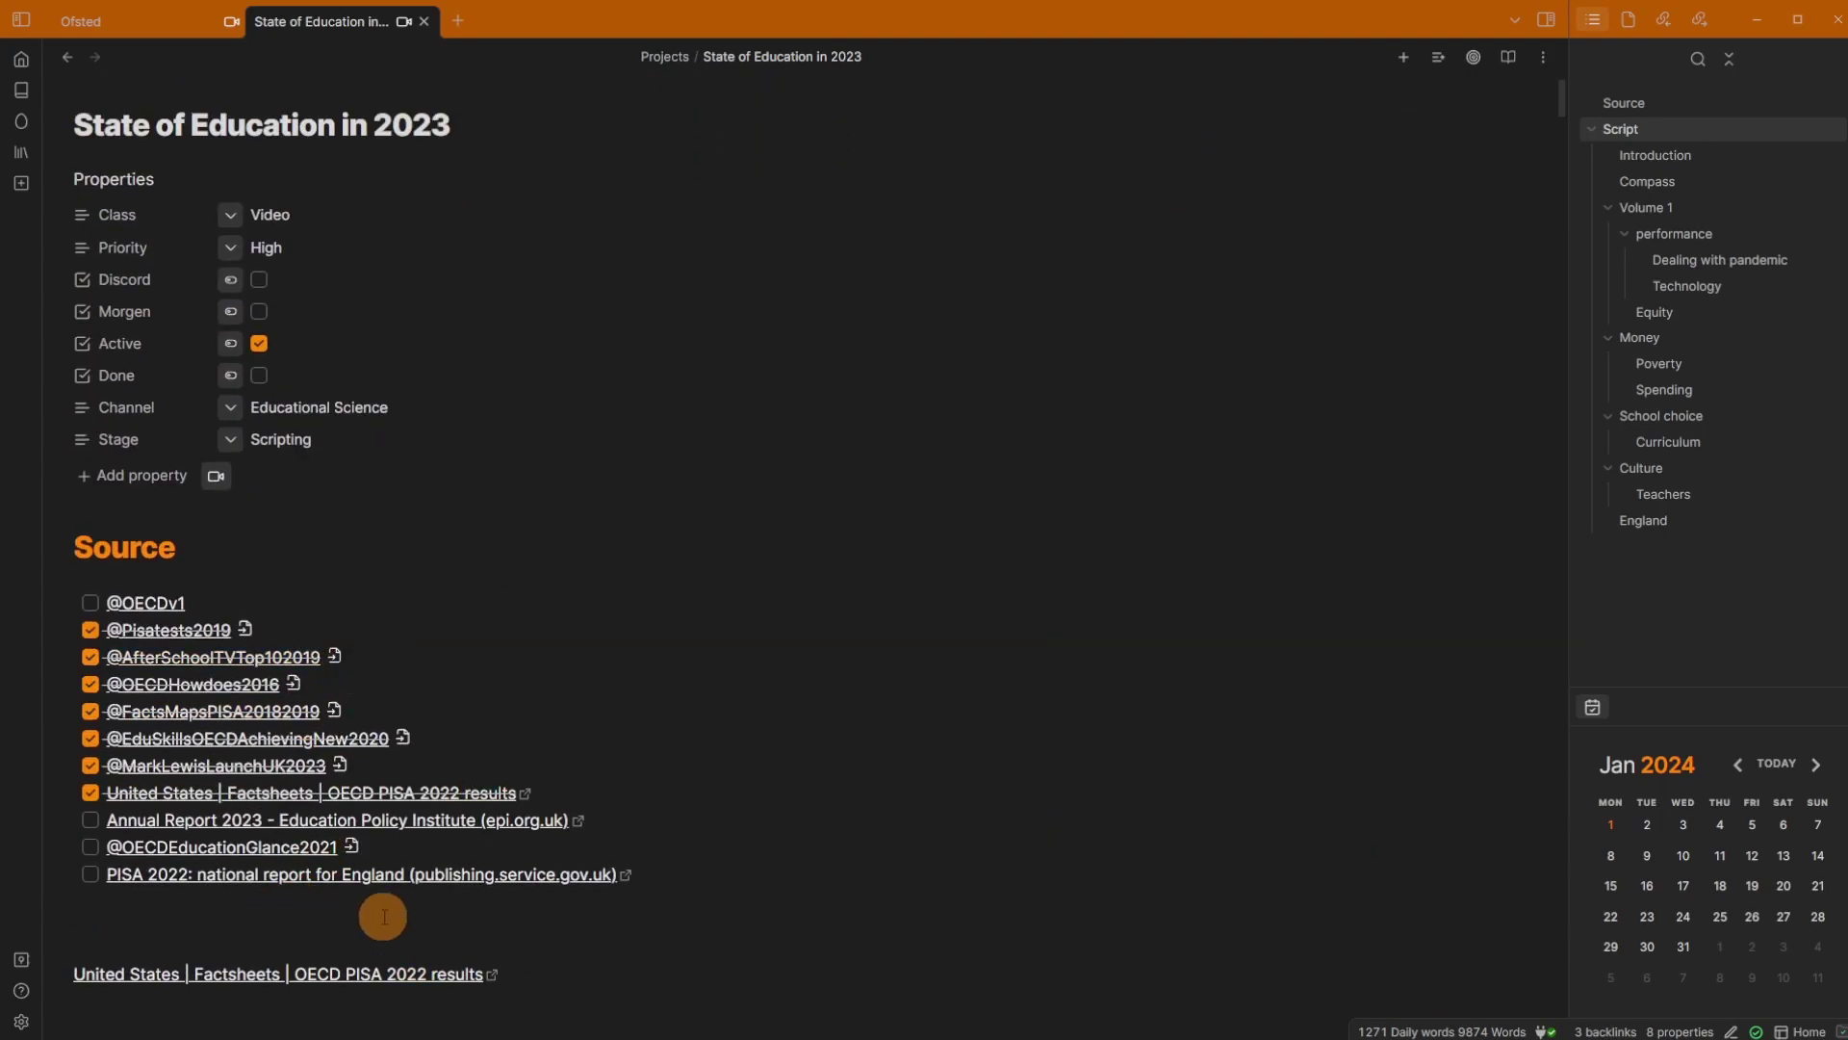
scroll(384, 919, down, 4)
key(ctrl+Tab)
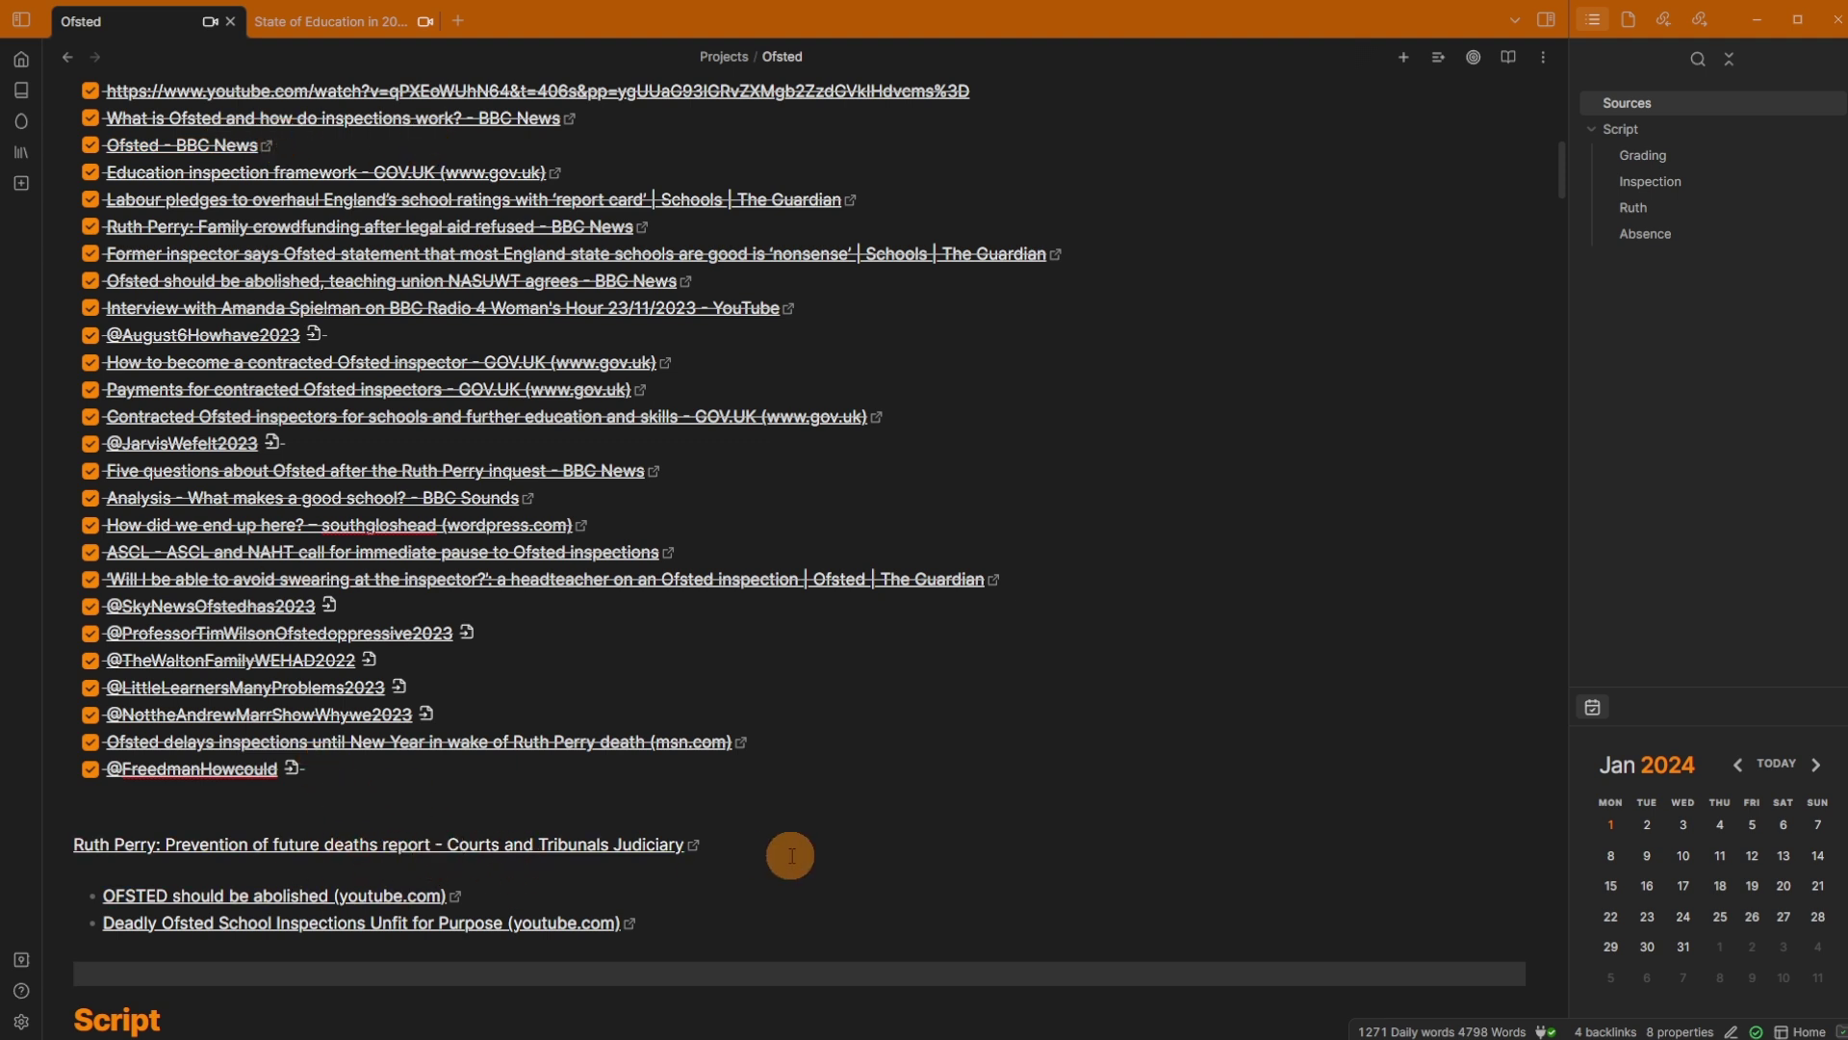
Step: Add 'writing a point' below the sources checklist, linked to the msn.com Ofsted delays article URL
click(741, 852)
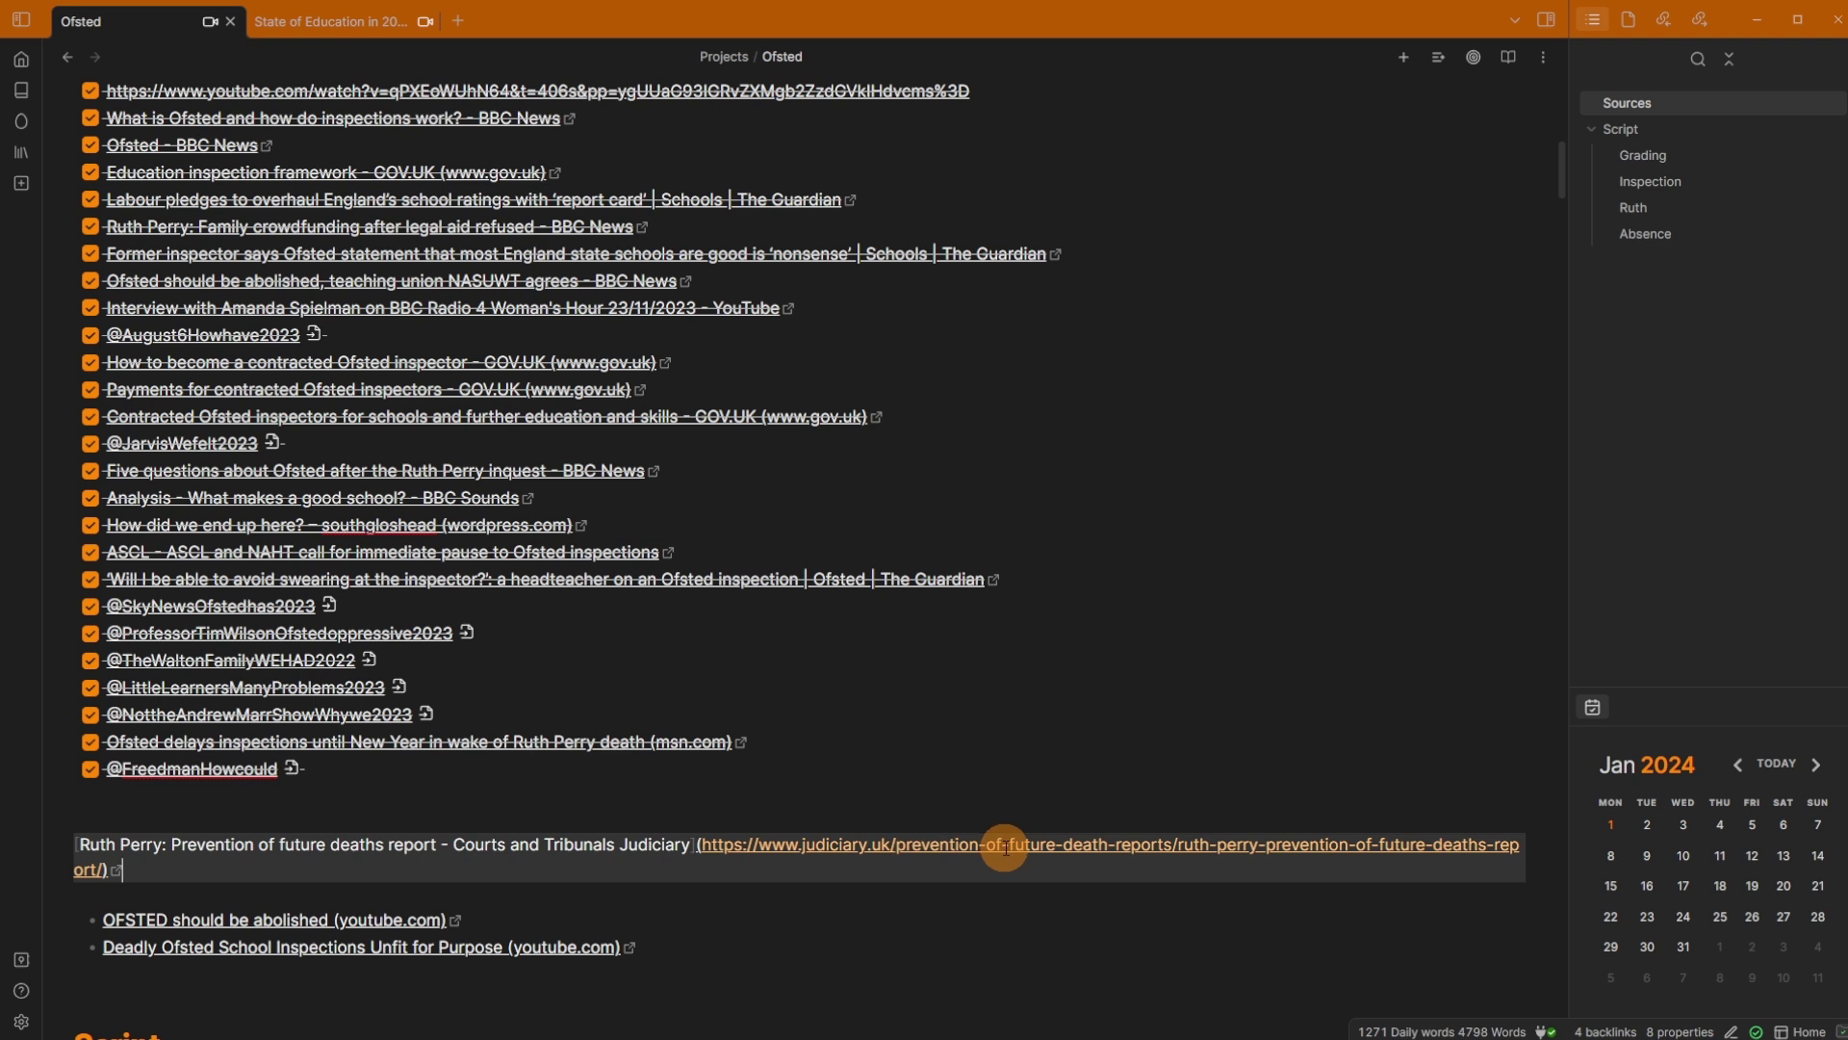
click(257, 819)
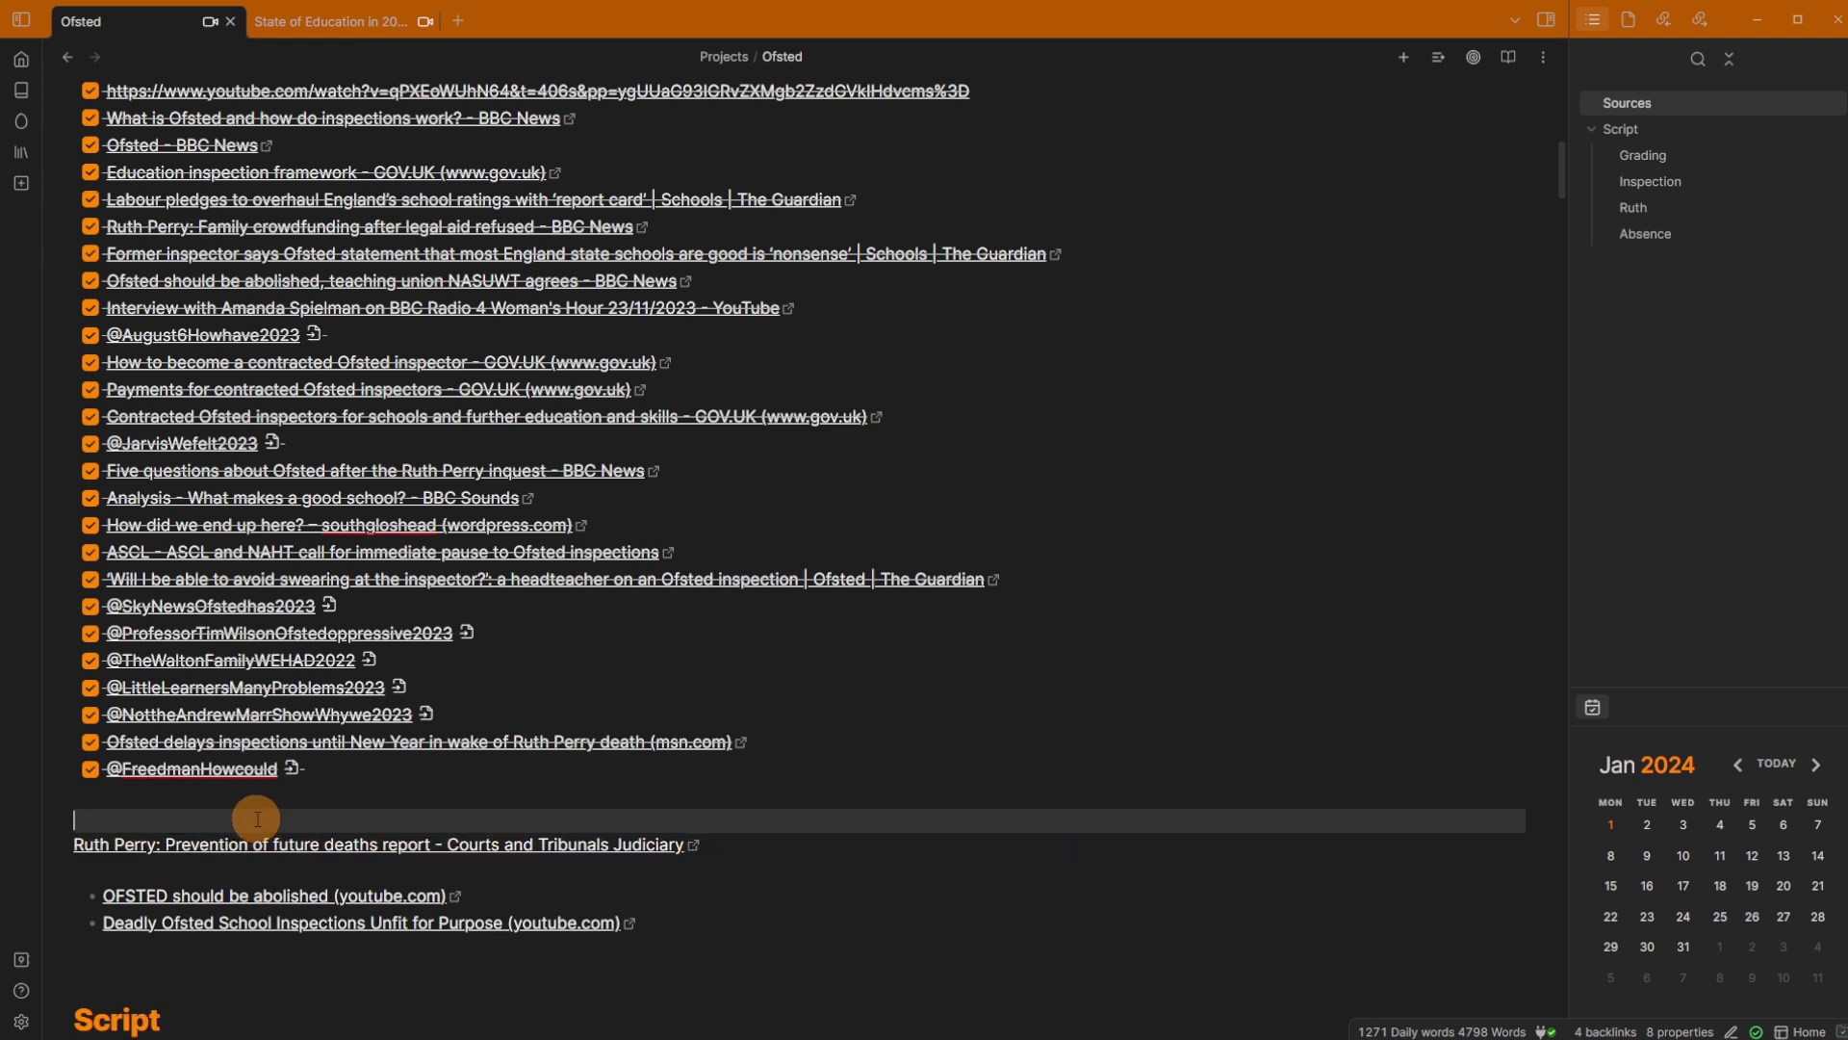
text(writing a point)
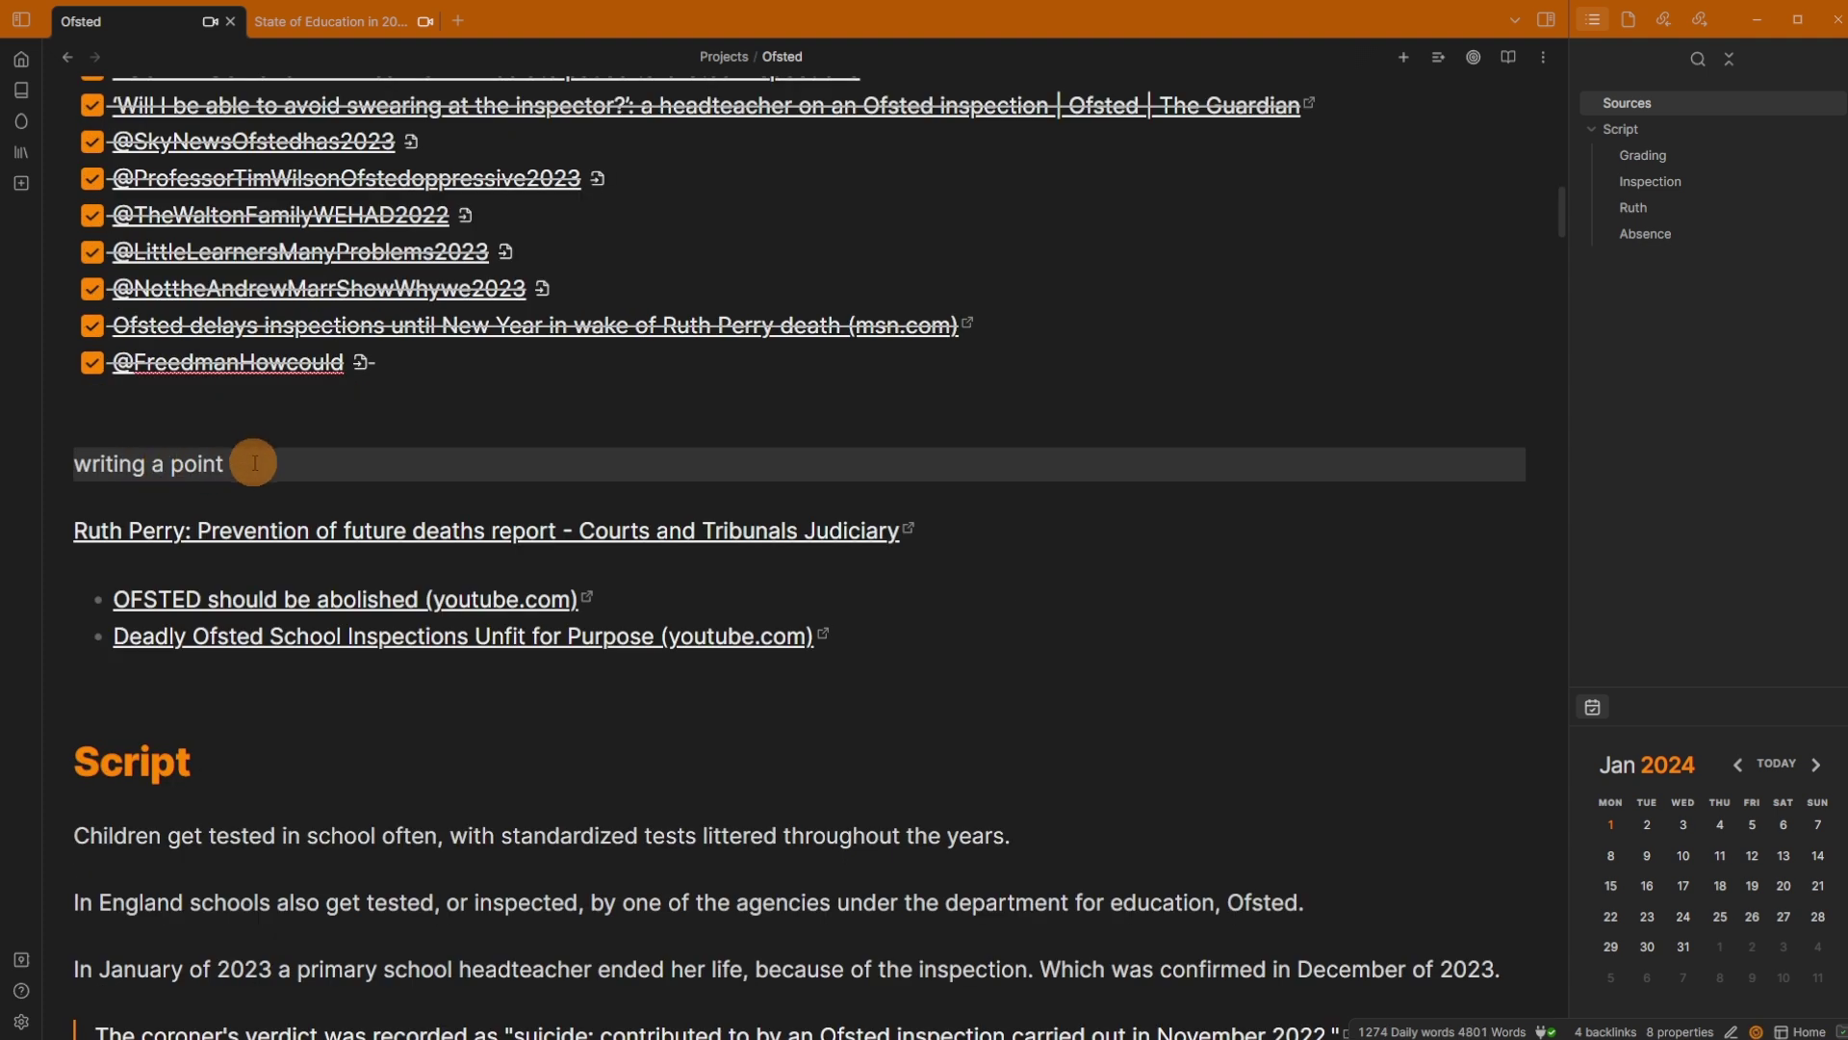
drag(264, 466, 49, 465)
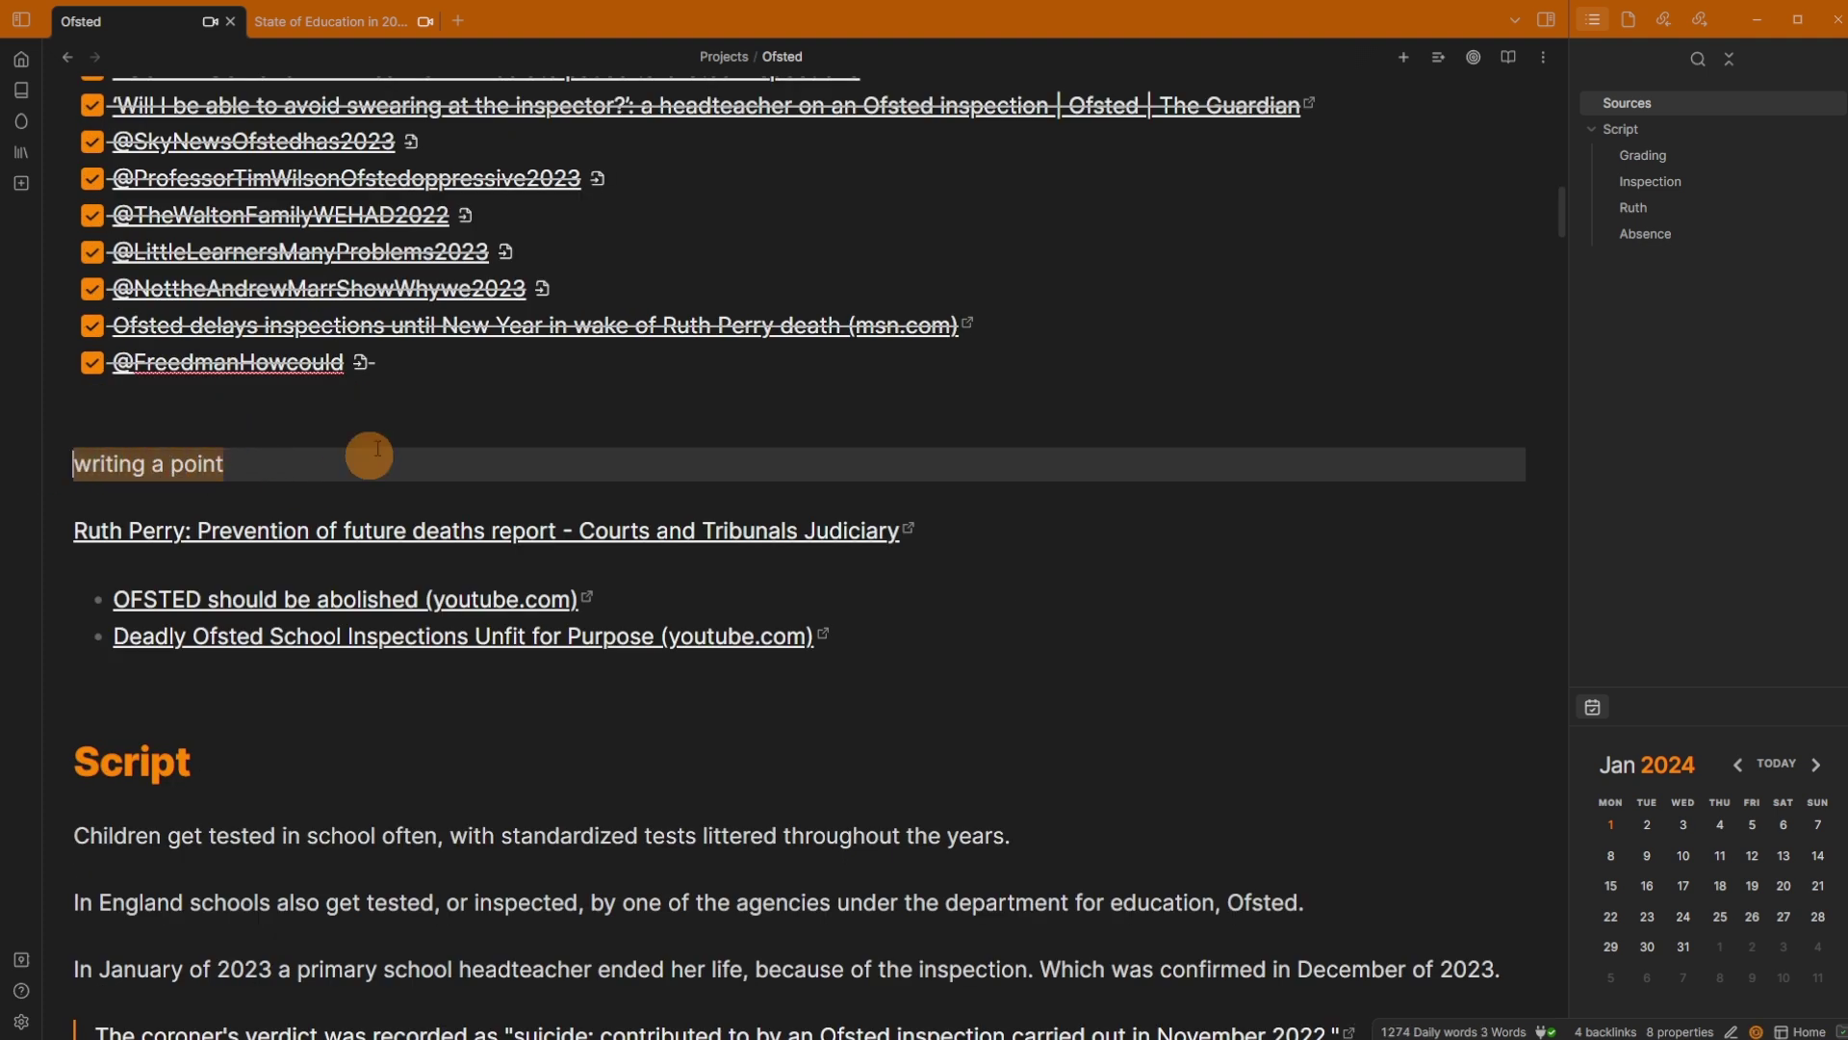
click(413, 377)
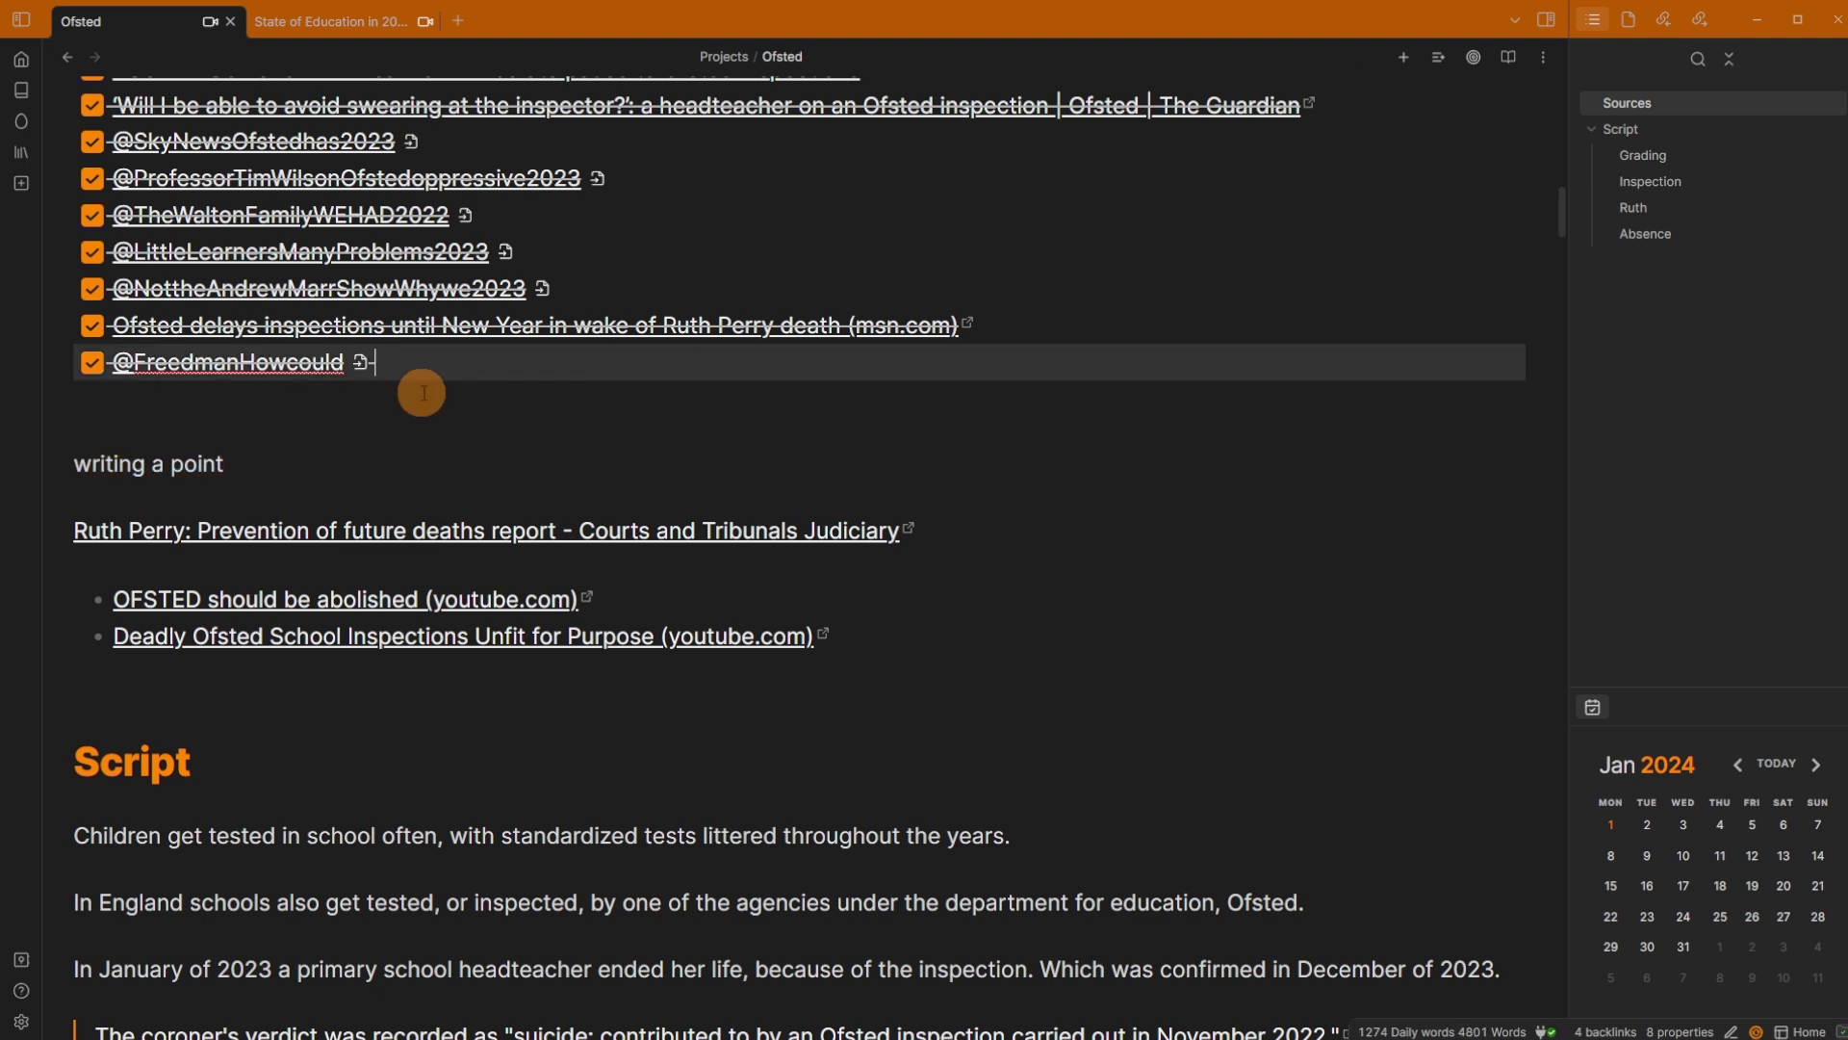
click(982, 327)
drag(985, 258, 373, 327)
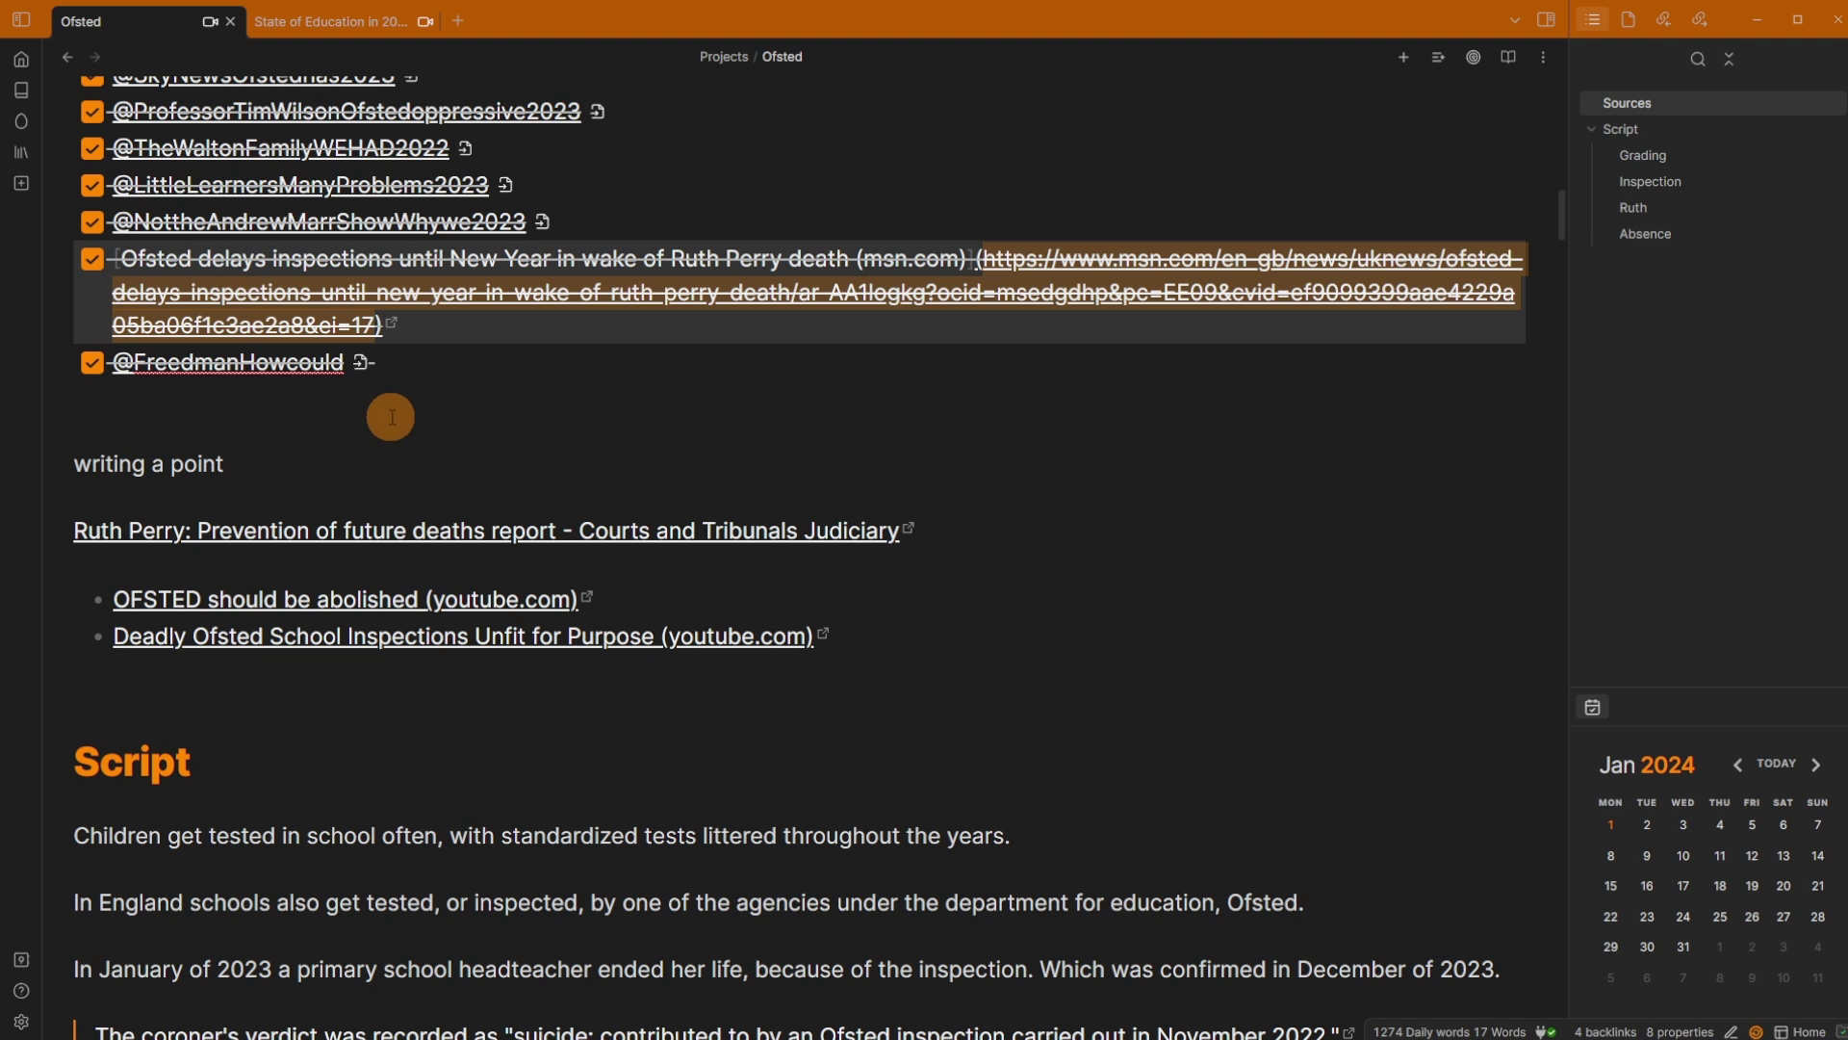
click(298, 465)
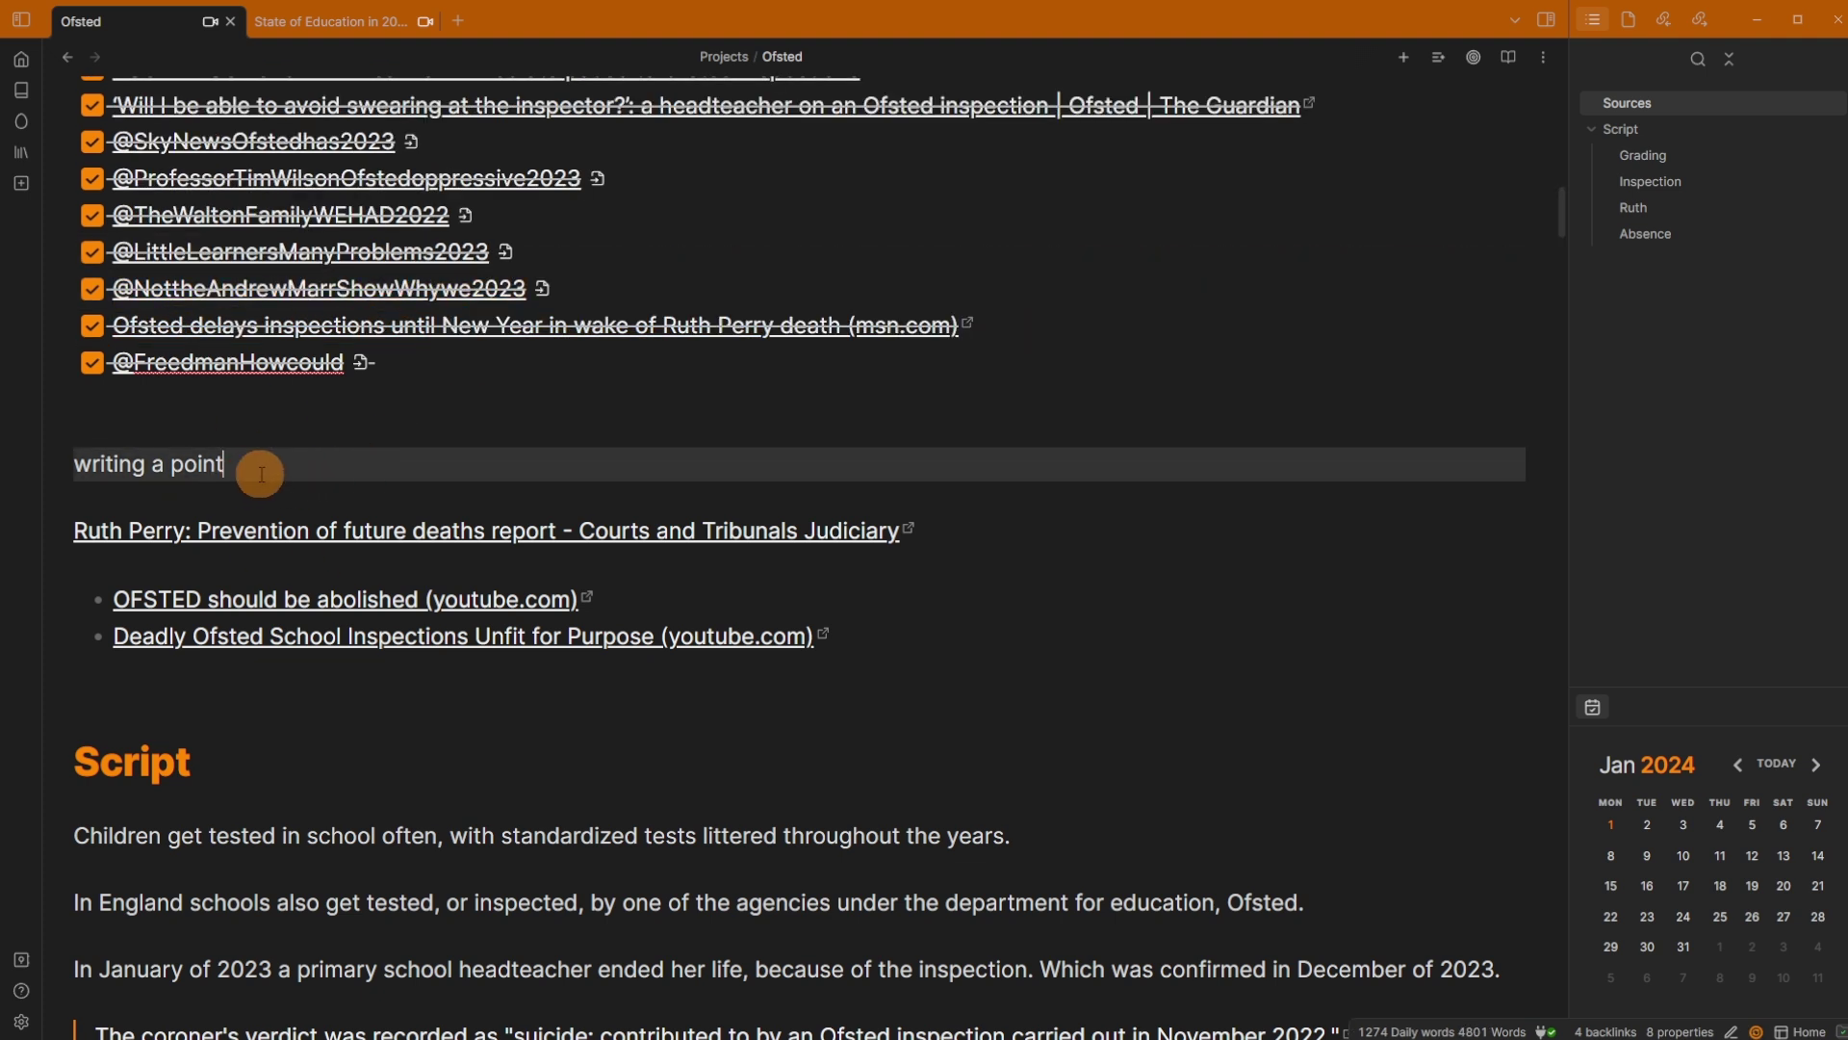
drag(264, 470, 58, 466)
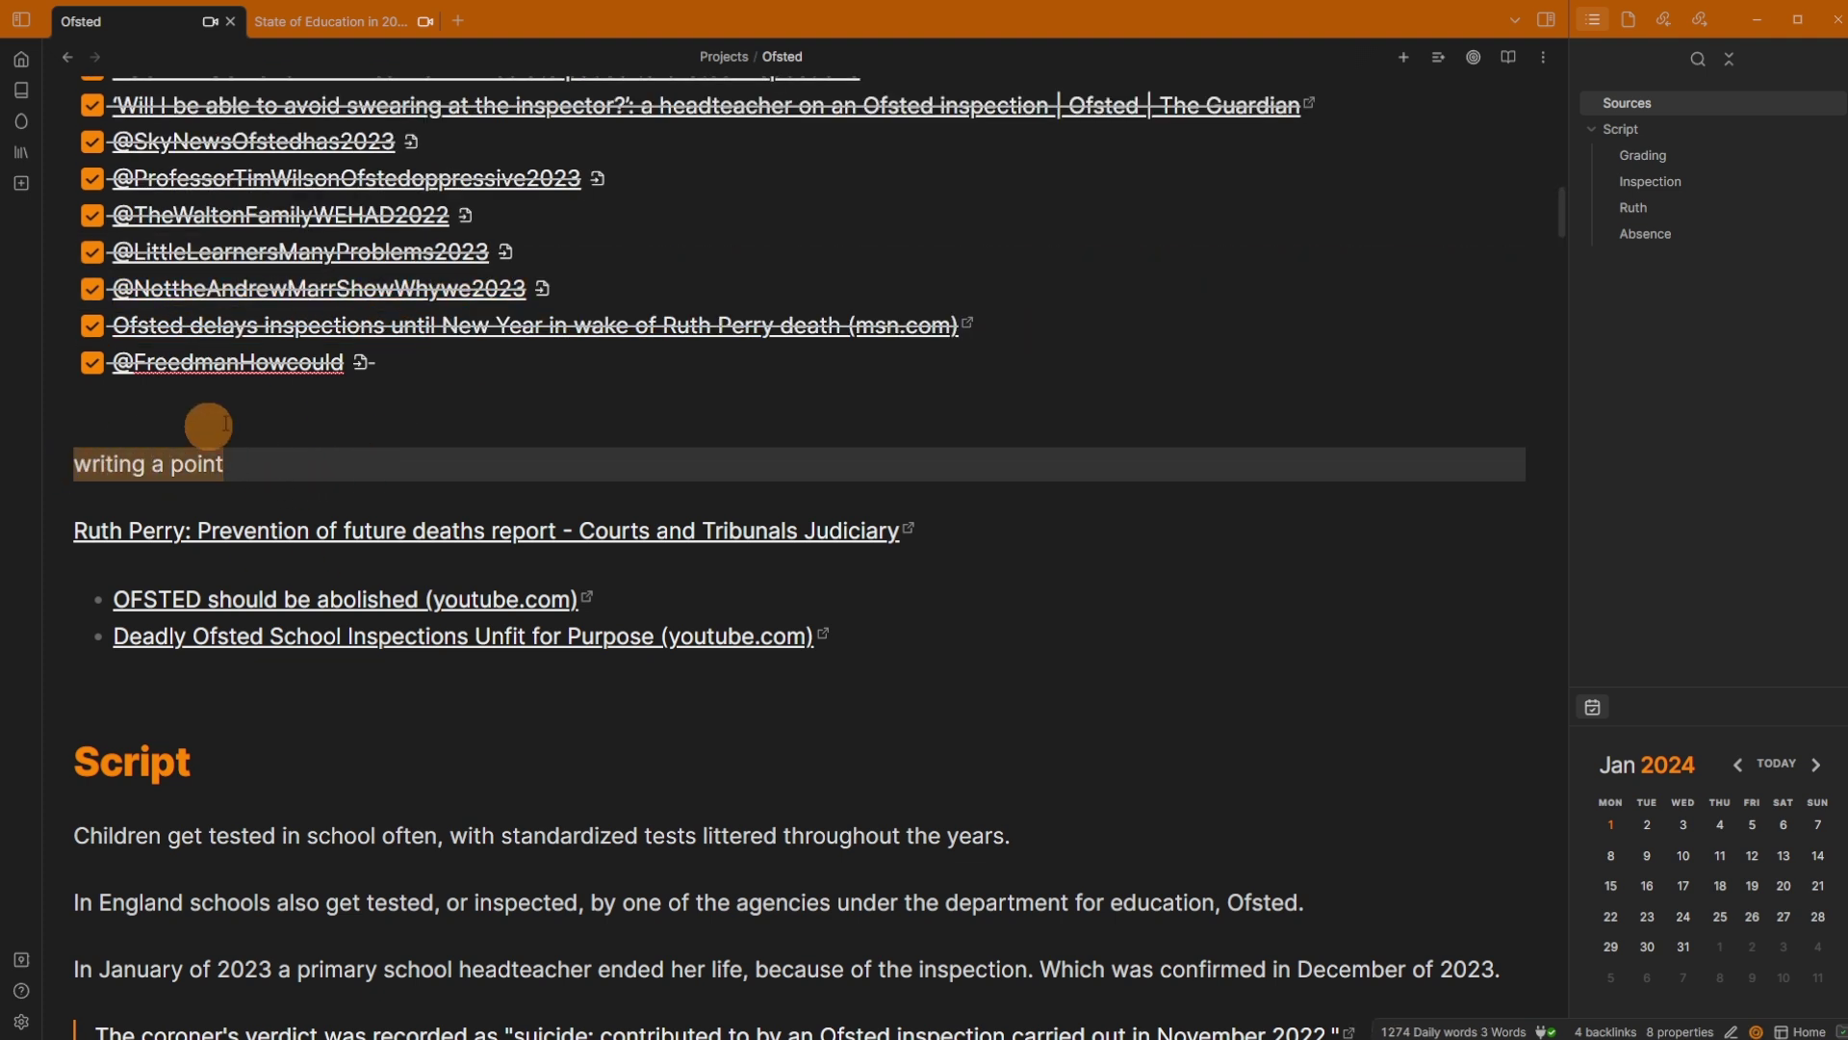
key(ctrl+v)
click(298, 414)
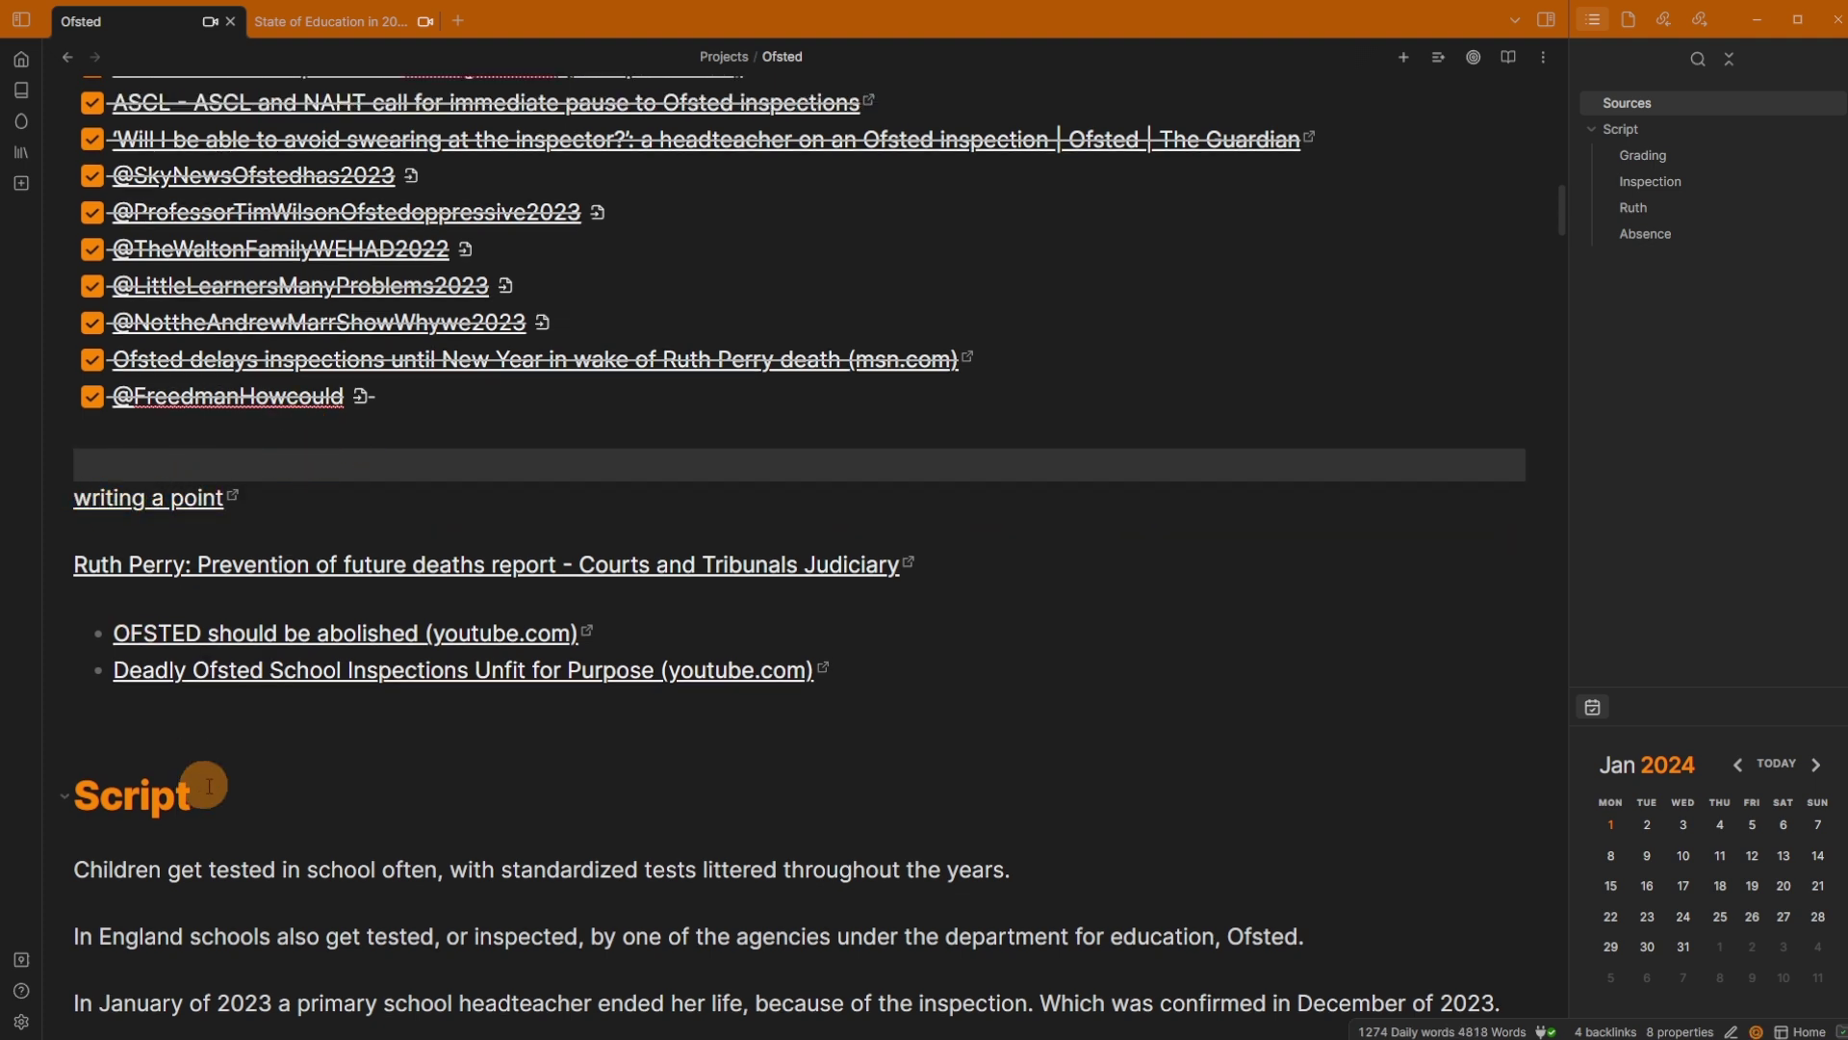
scroll(577, 689, down, 4)
scroll(499, 667, up, 3)
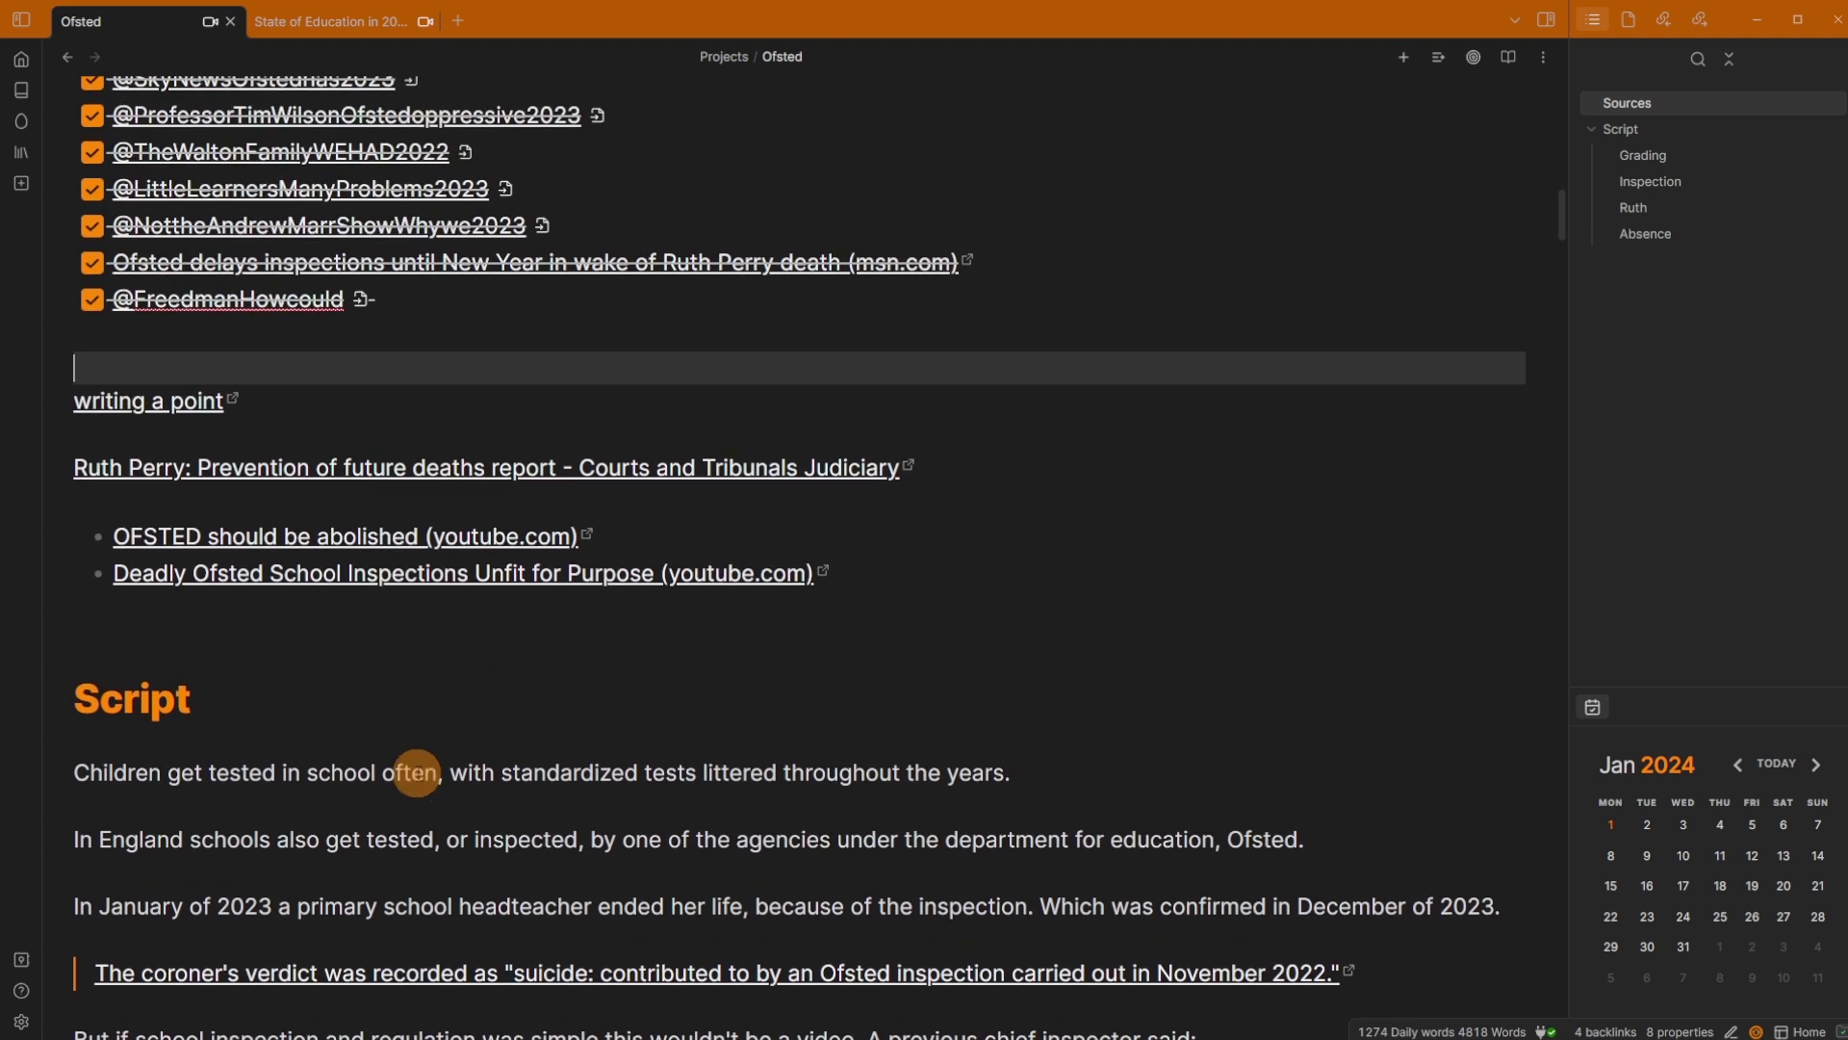
click(303, 400)
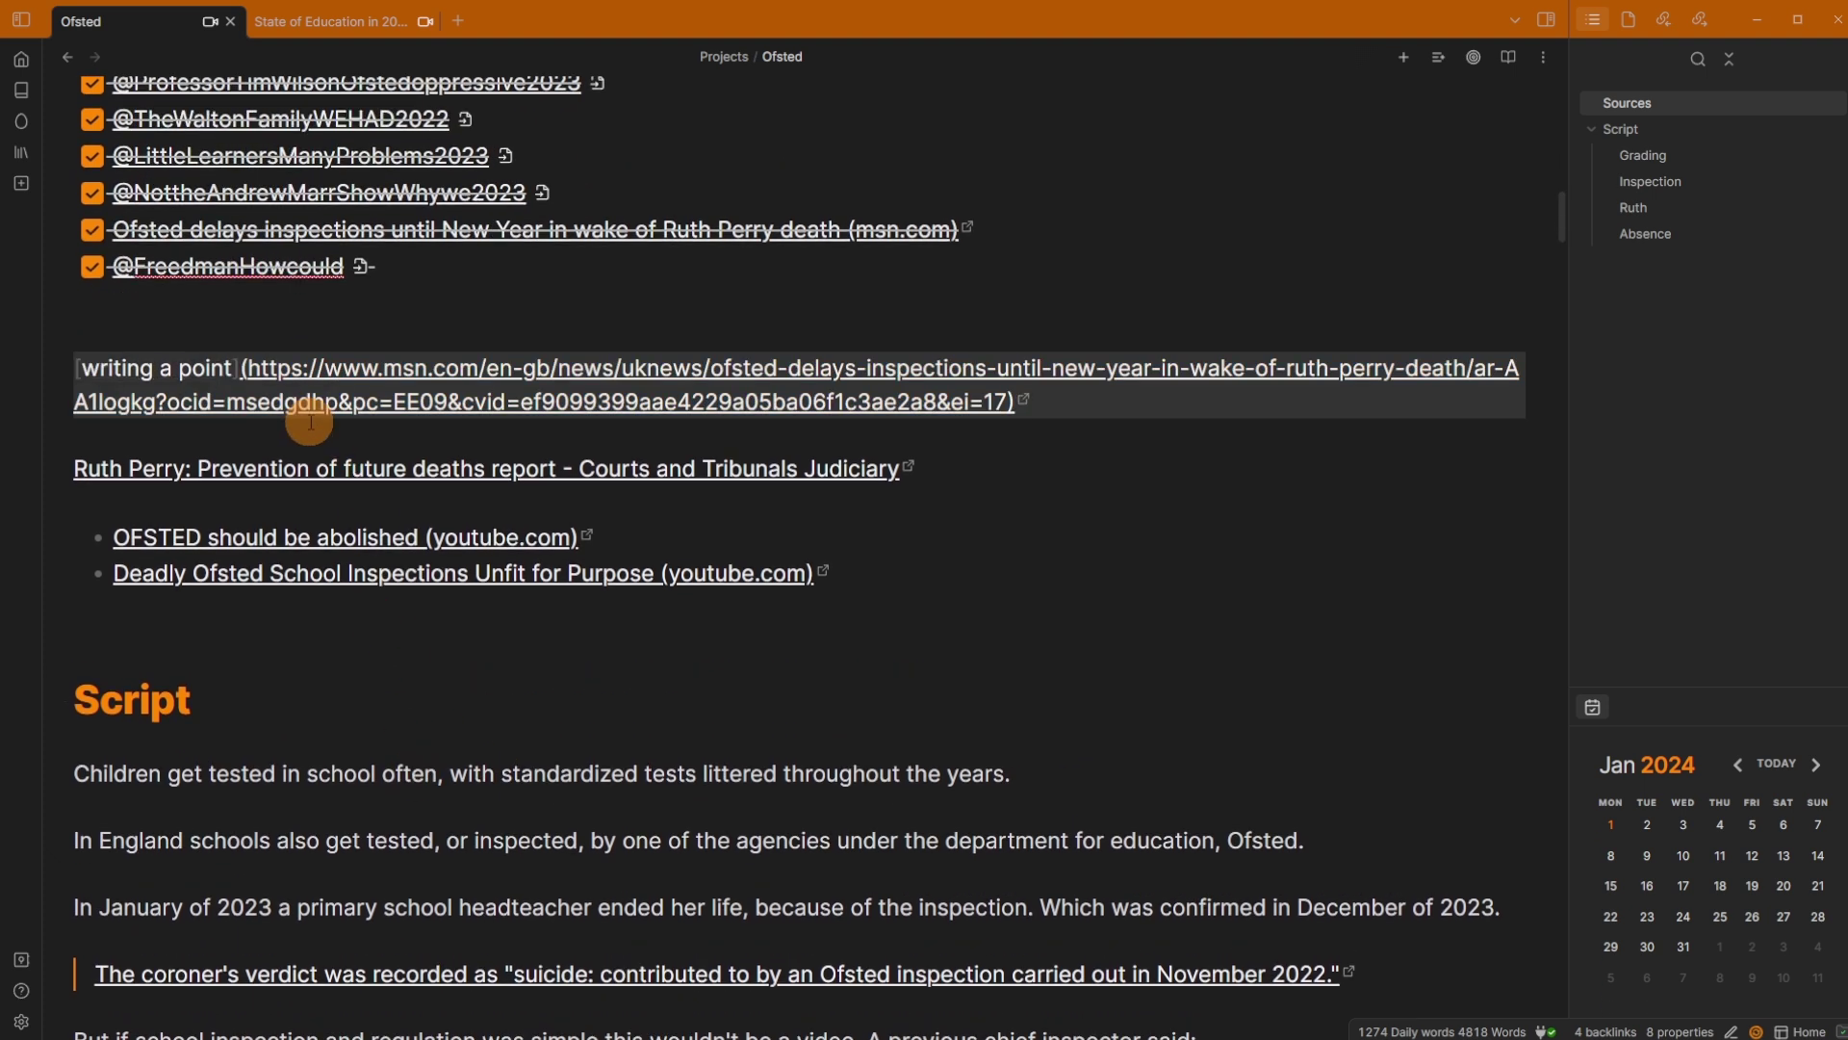
key(ctrl+z)
scroll(506, 693, up, 4)
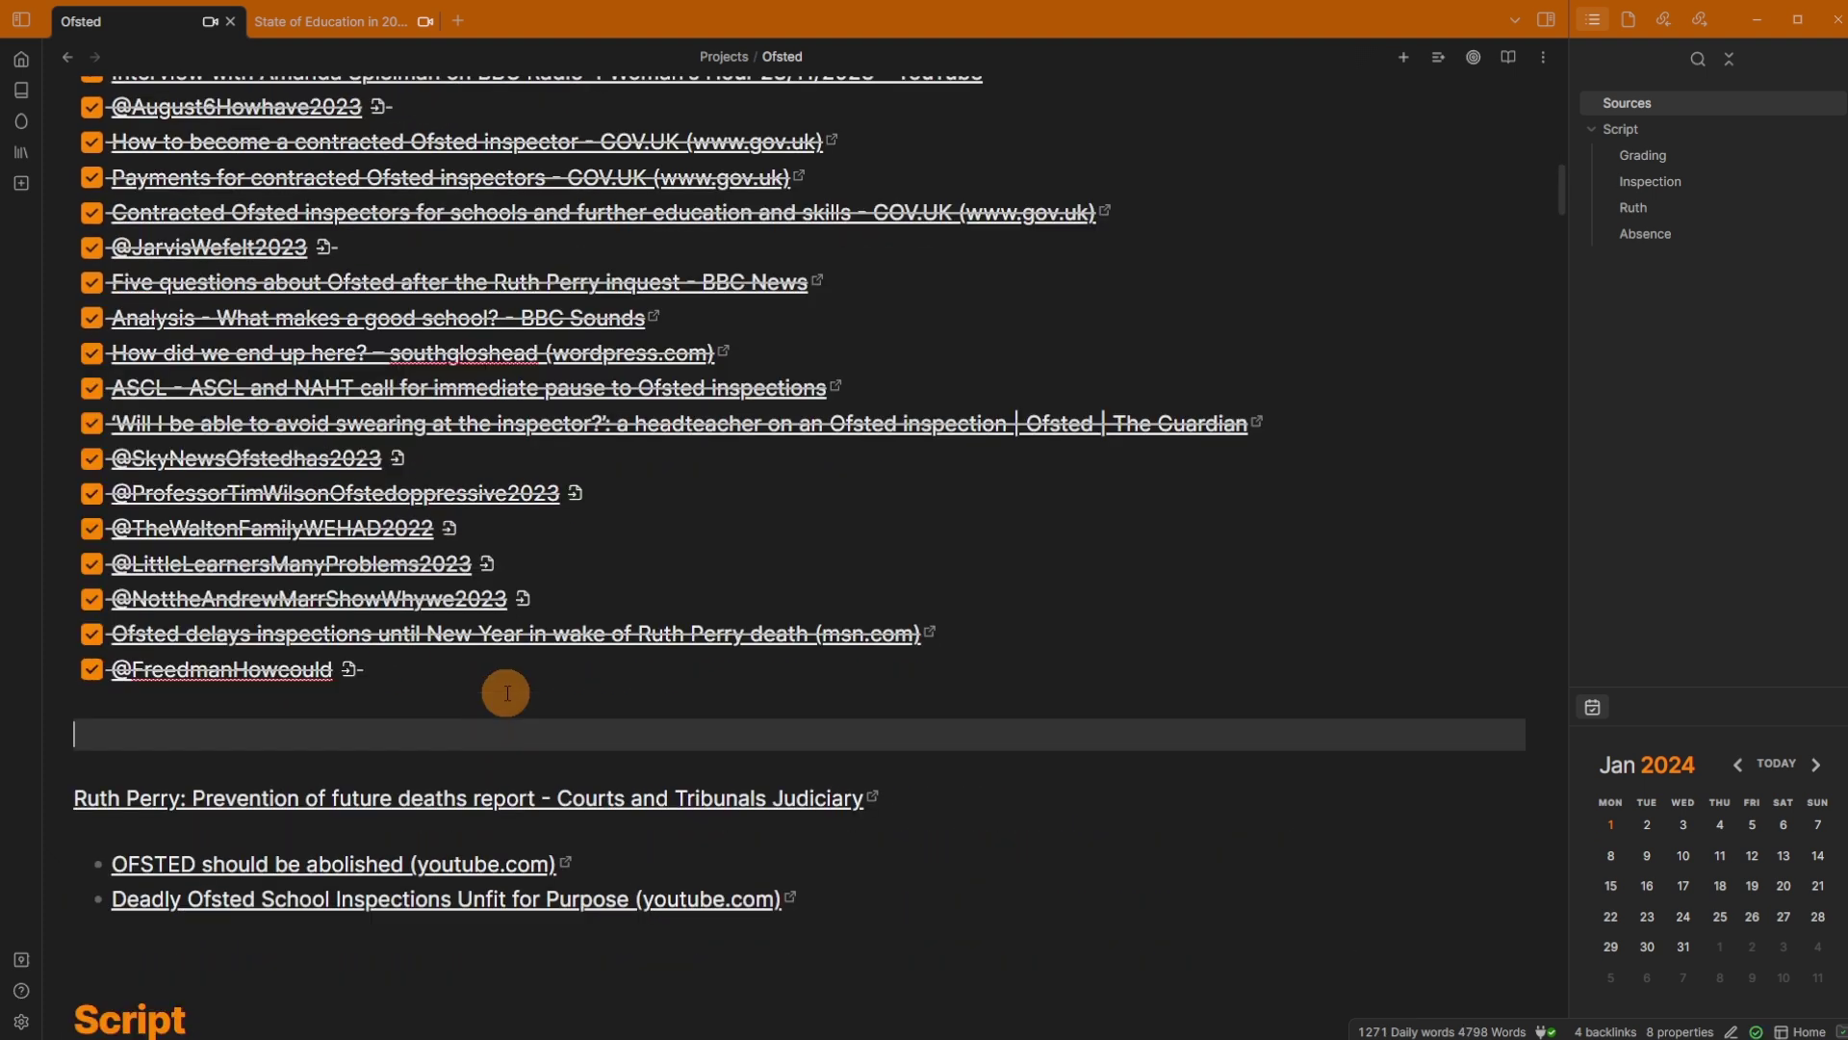
mouse_move(182, 507)
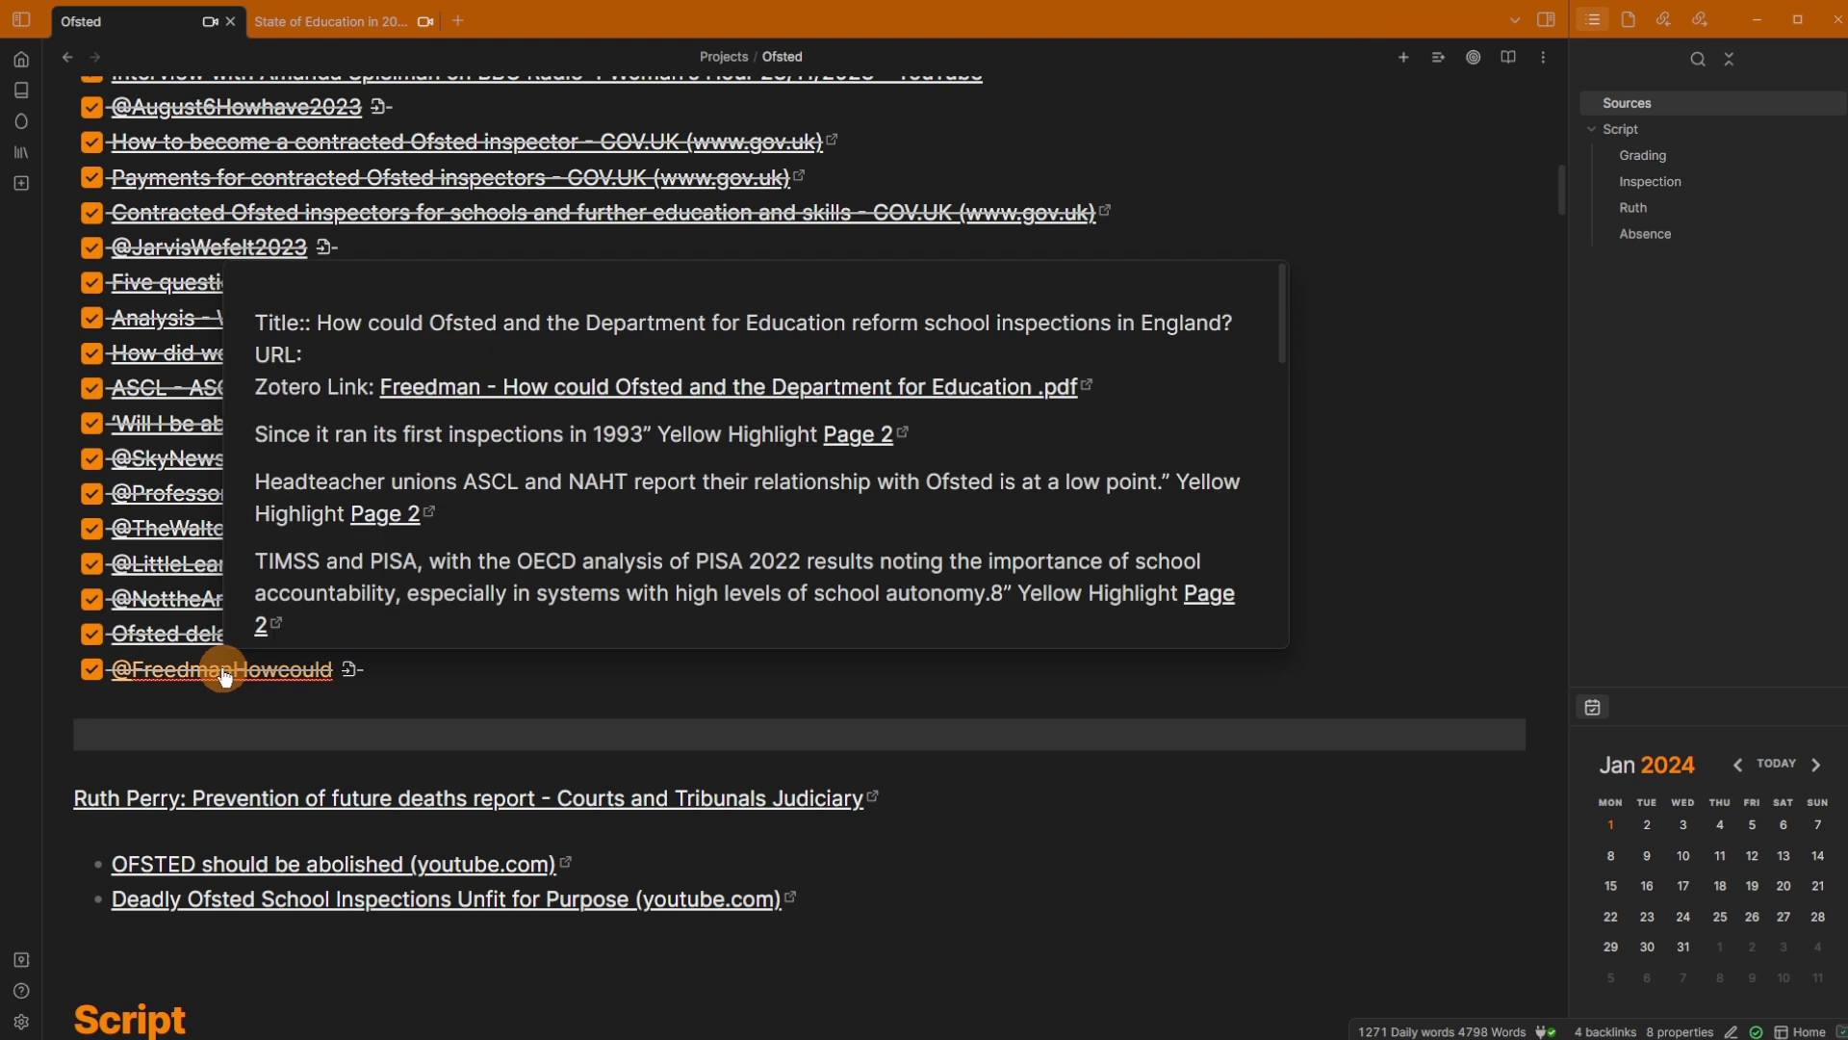
click(225, 677)
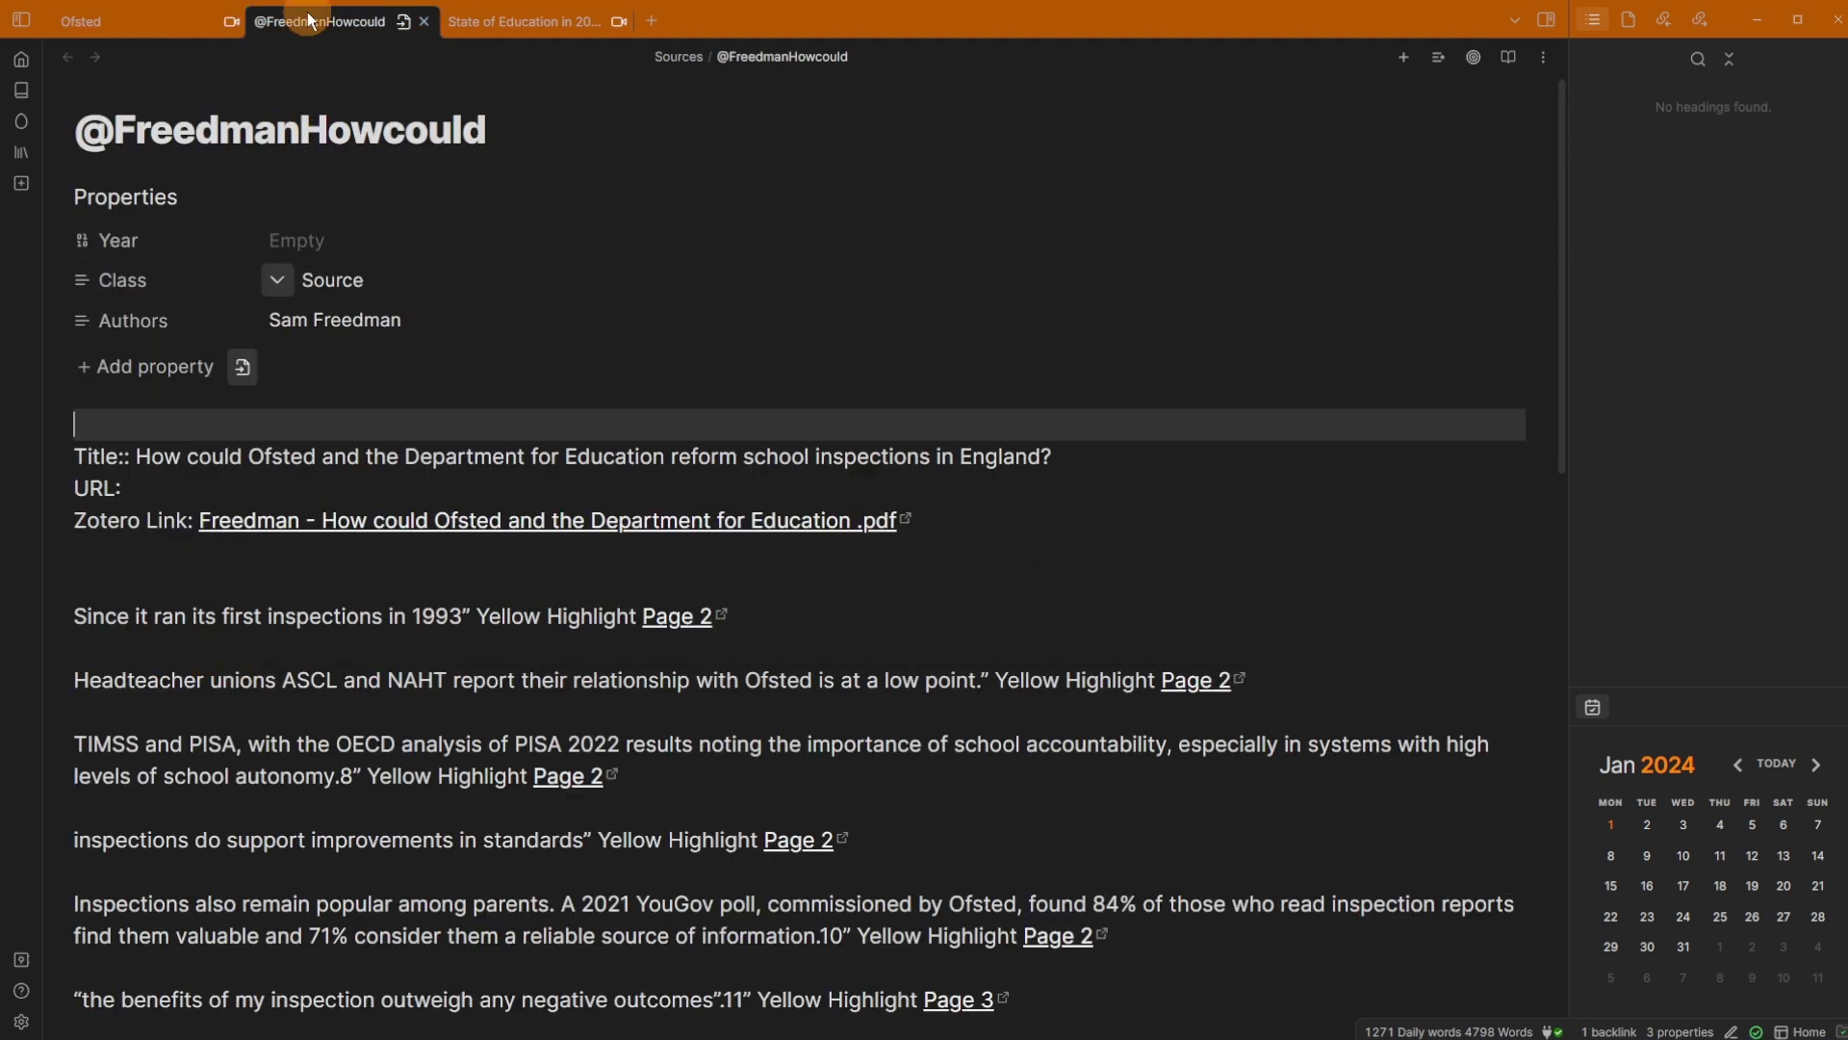
drag(314, 23, 1258, 485)
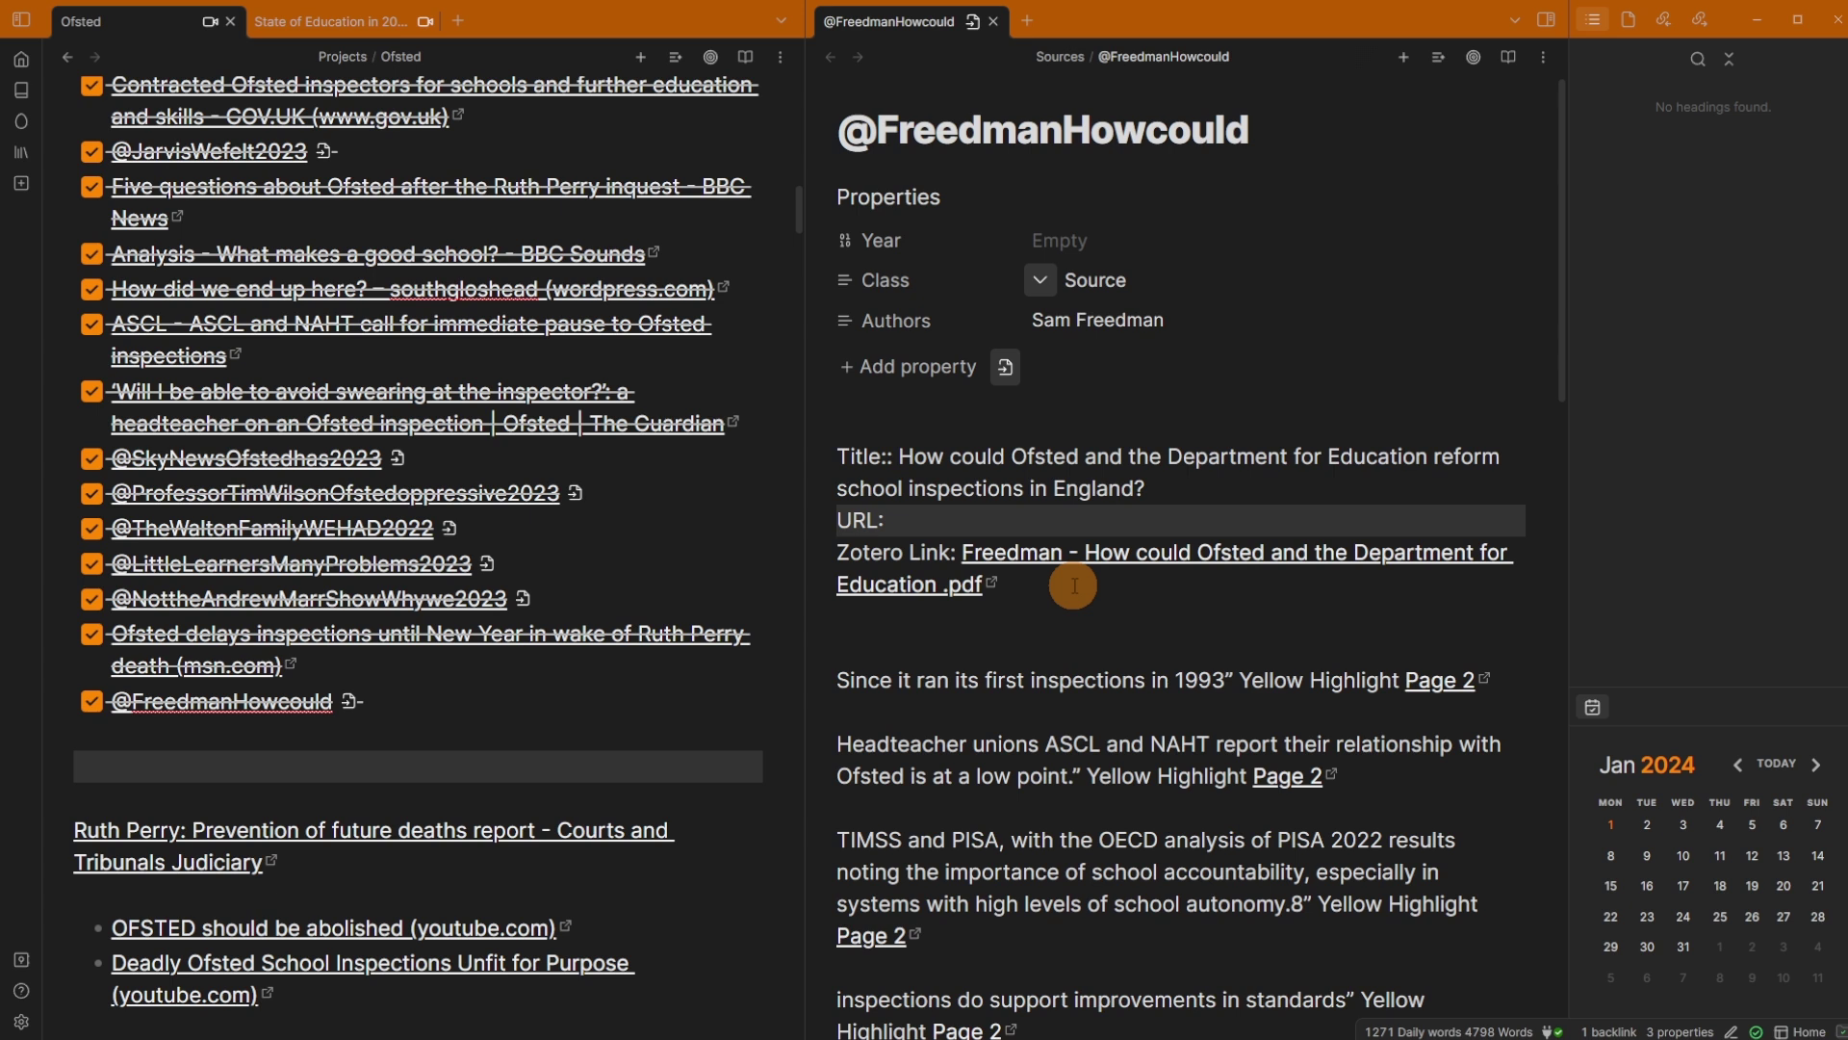
click(1106, 481)
drag(840, 680, 1083, 680)
click(1084, 680)
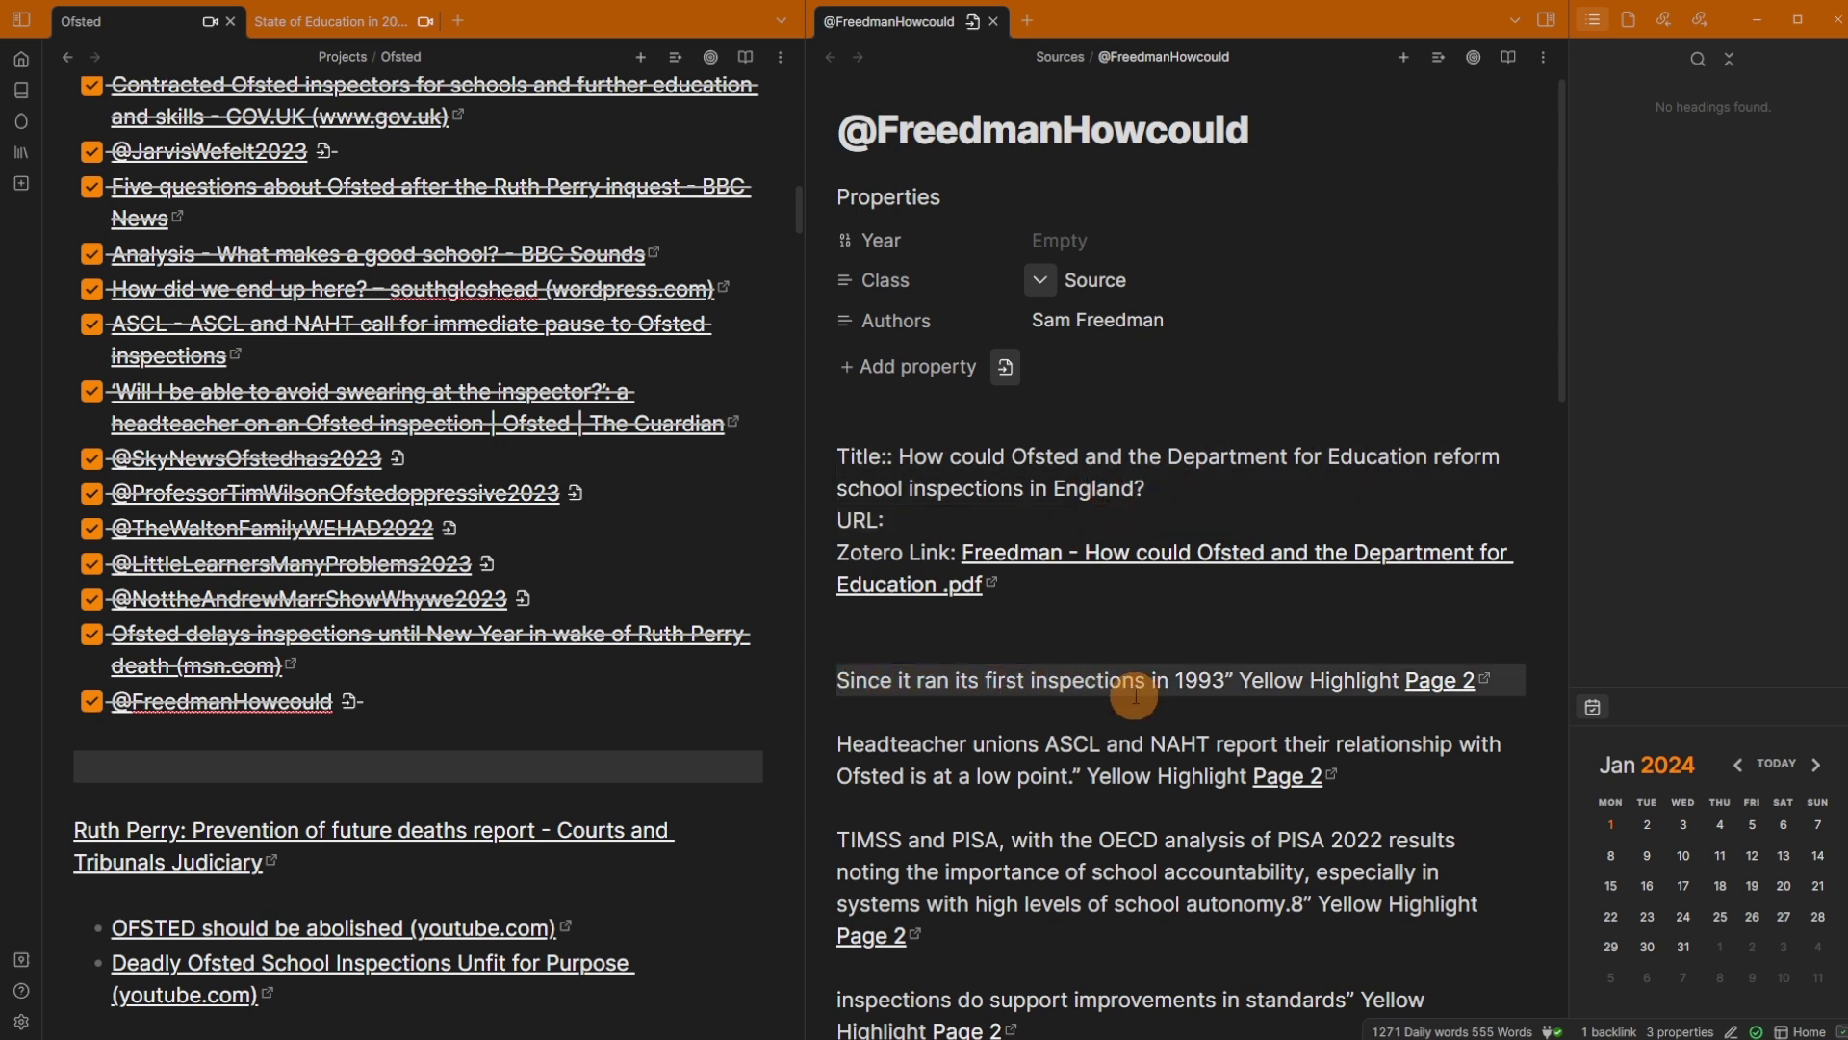
scroll(1135, 696, down, 2)
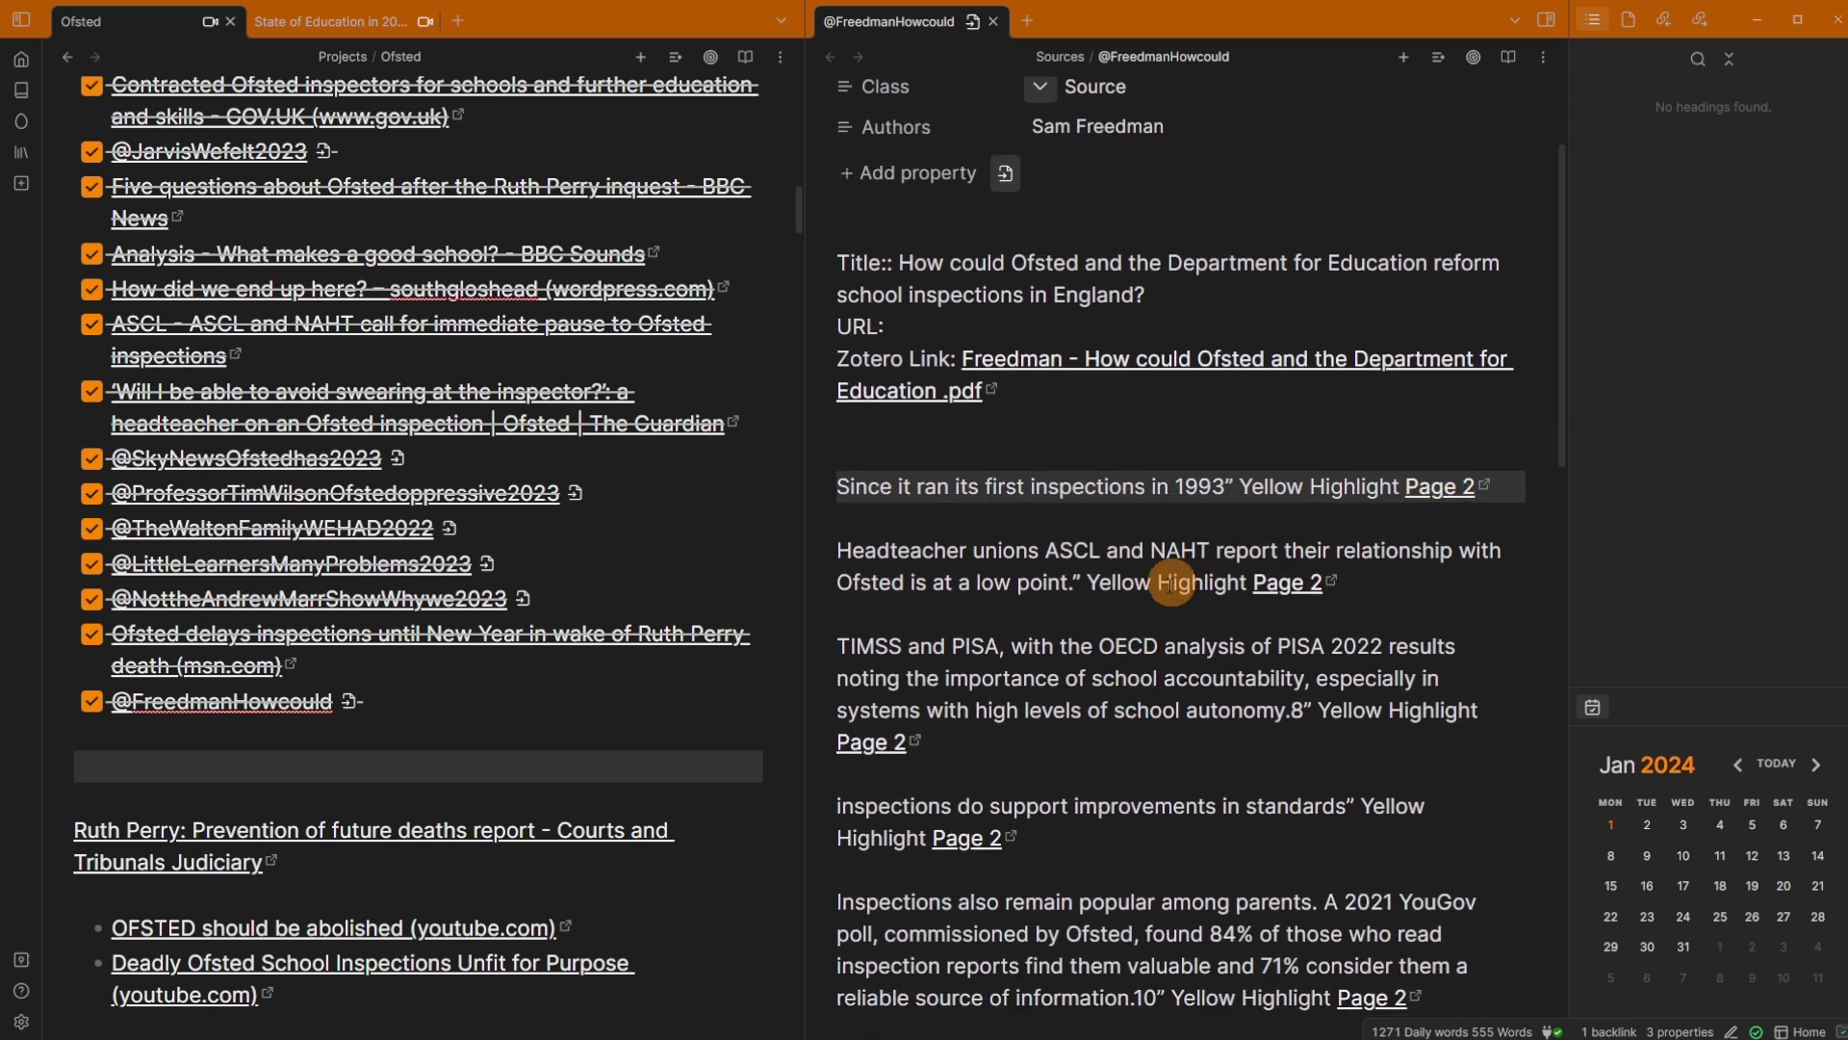
scroll(1167, 611, down, 4)
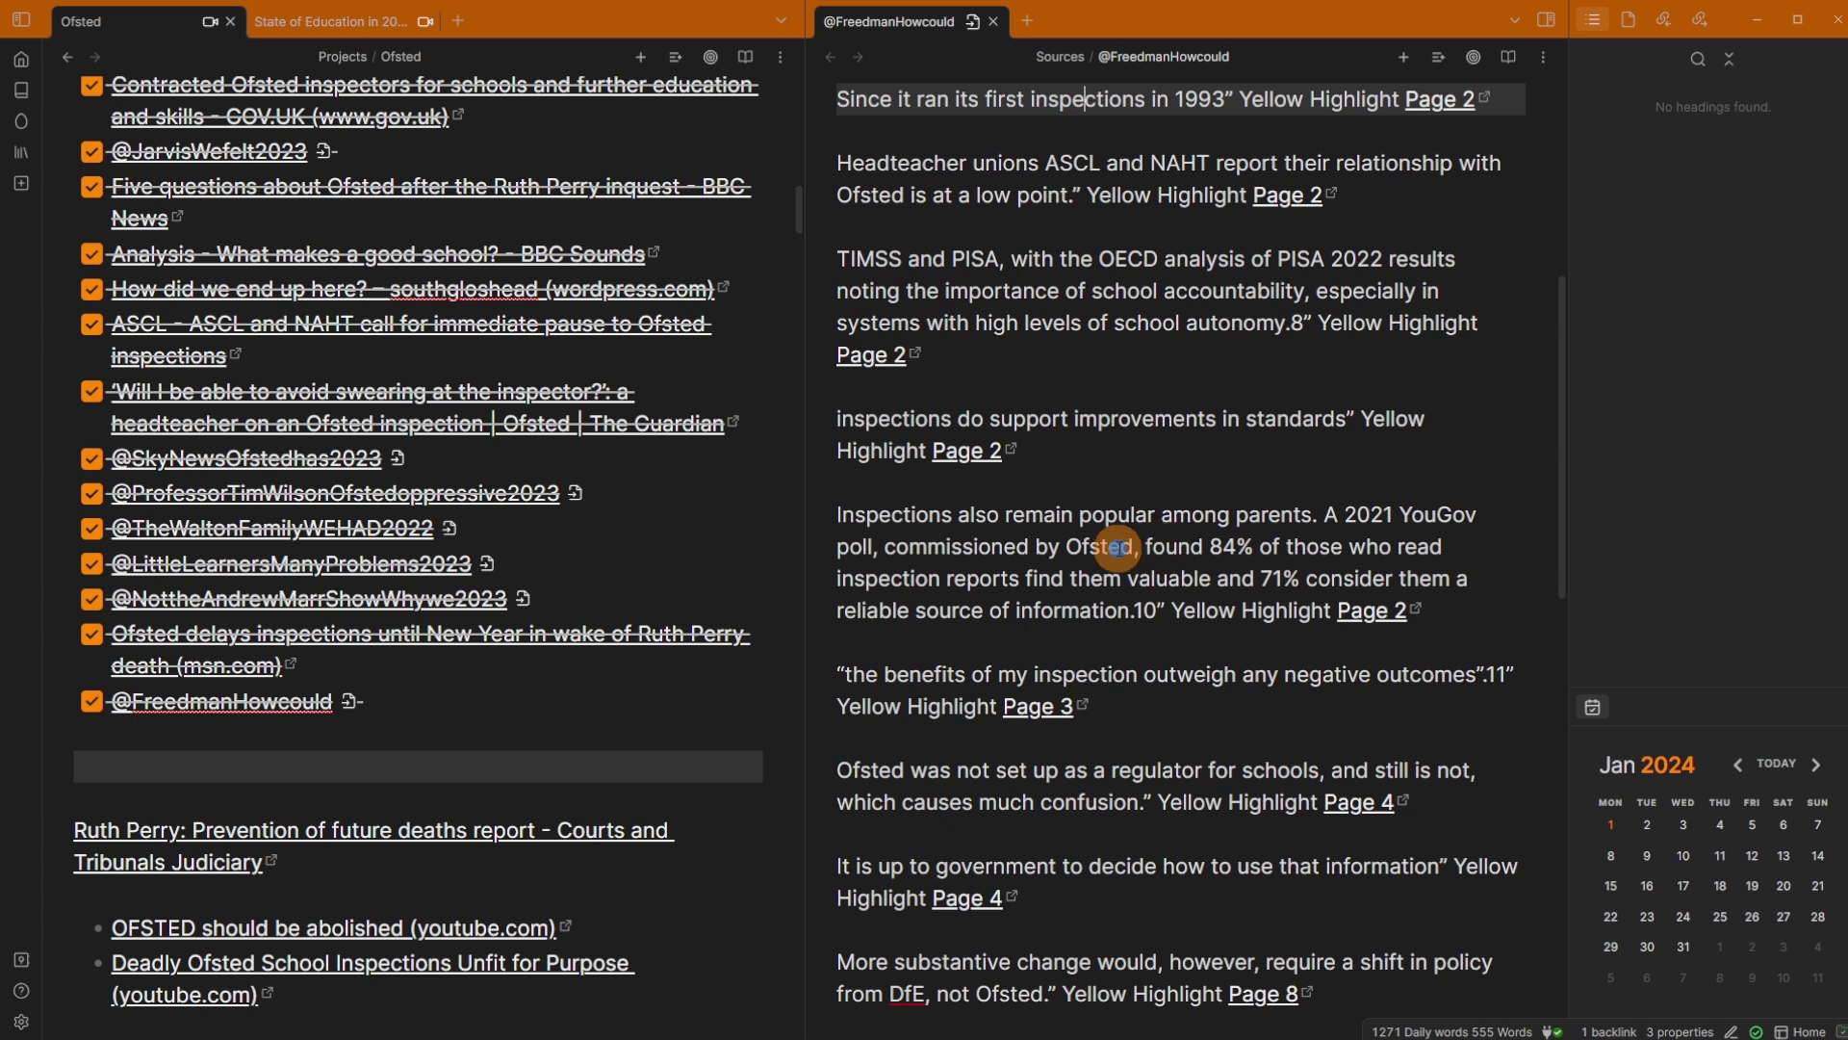
scroll(1087, 664, down, 4)
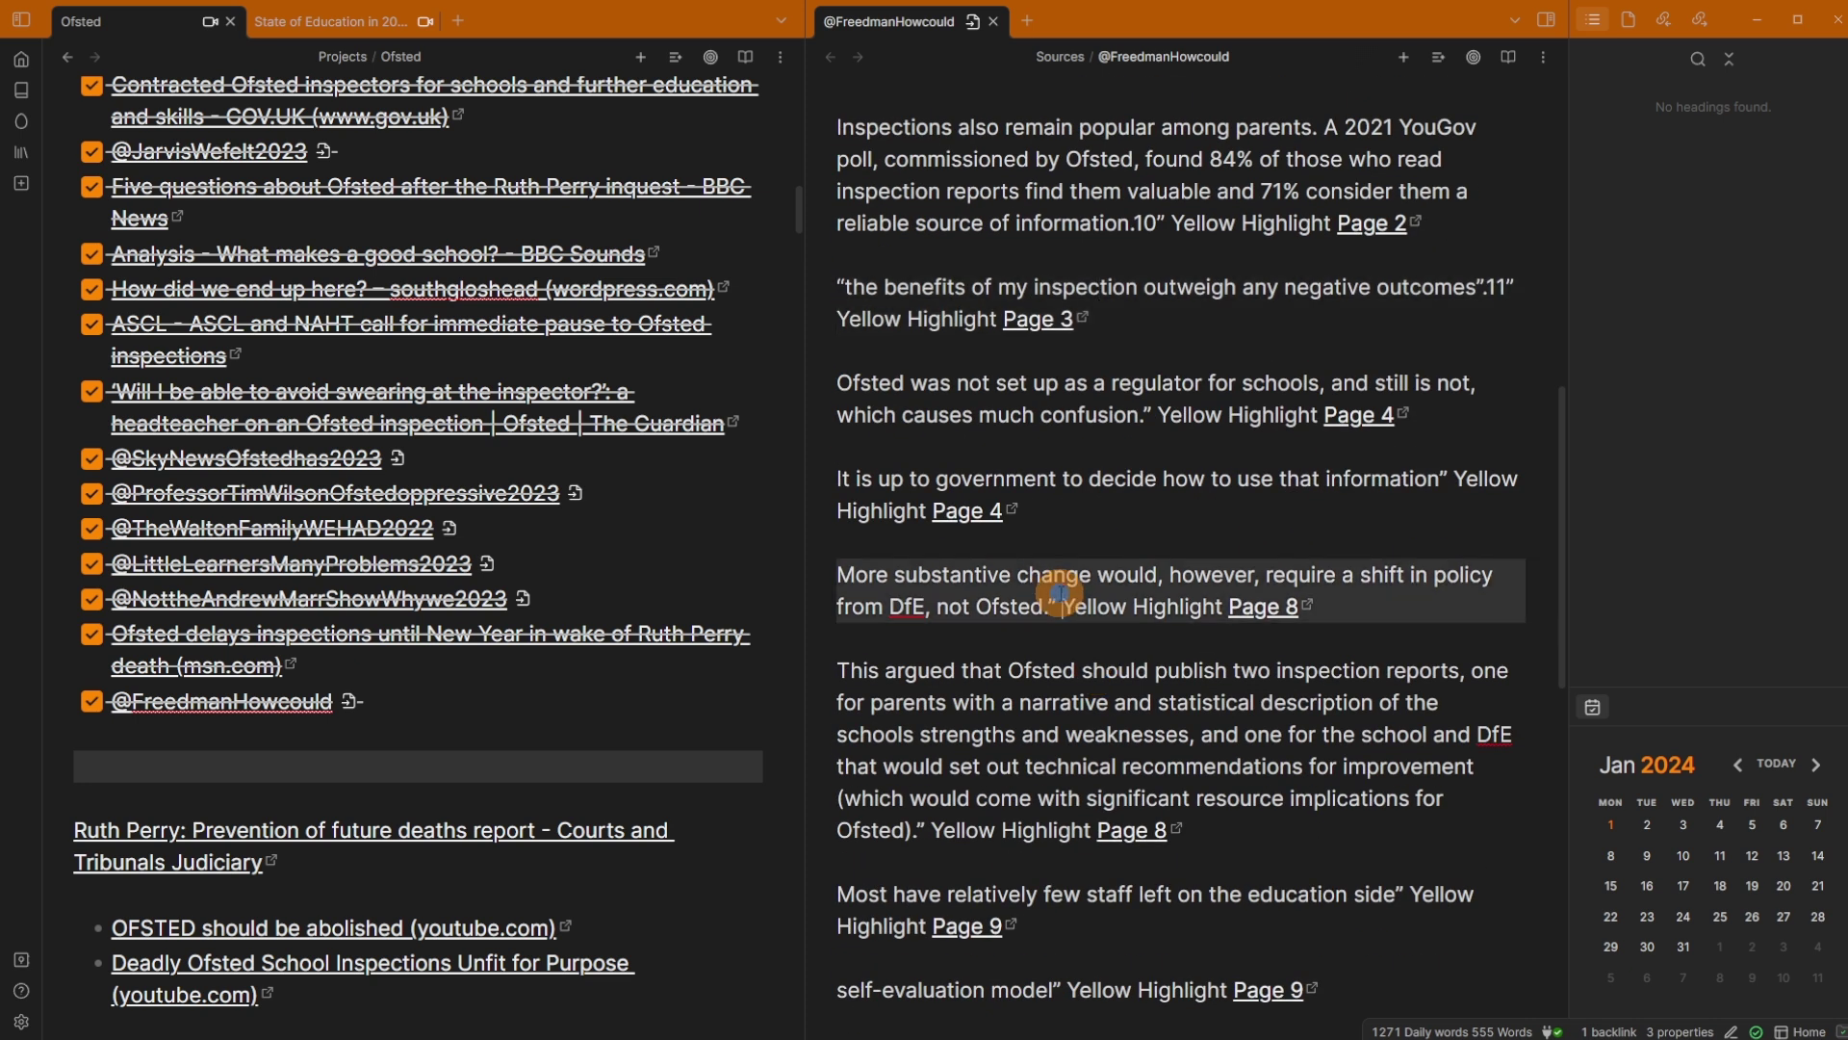
click(1059, 695)
scroll(1057, 699, down, 2)
click(996, 700)
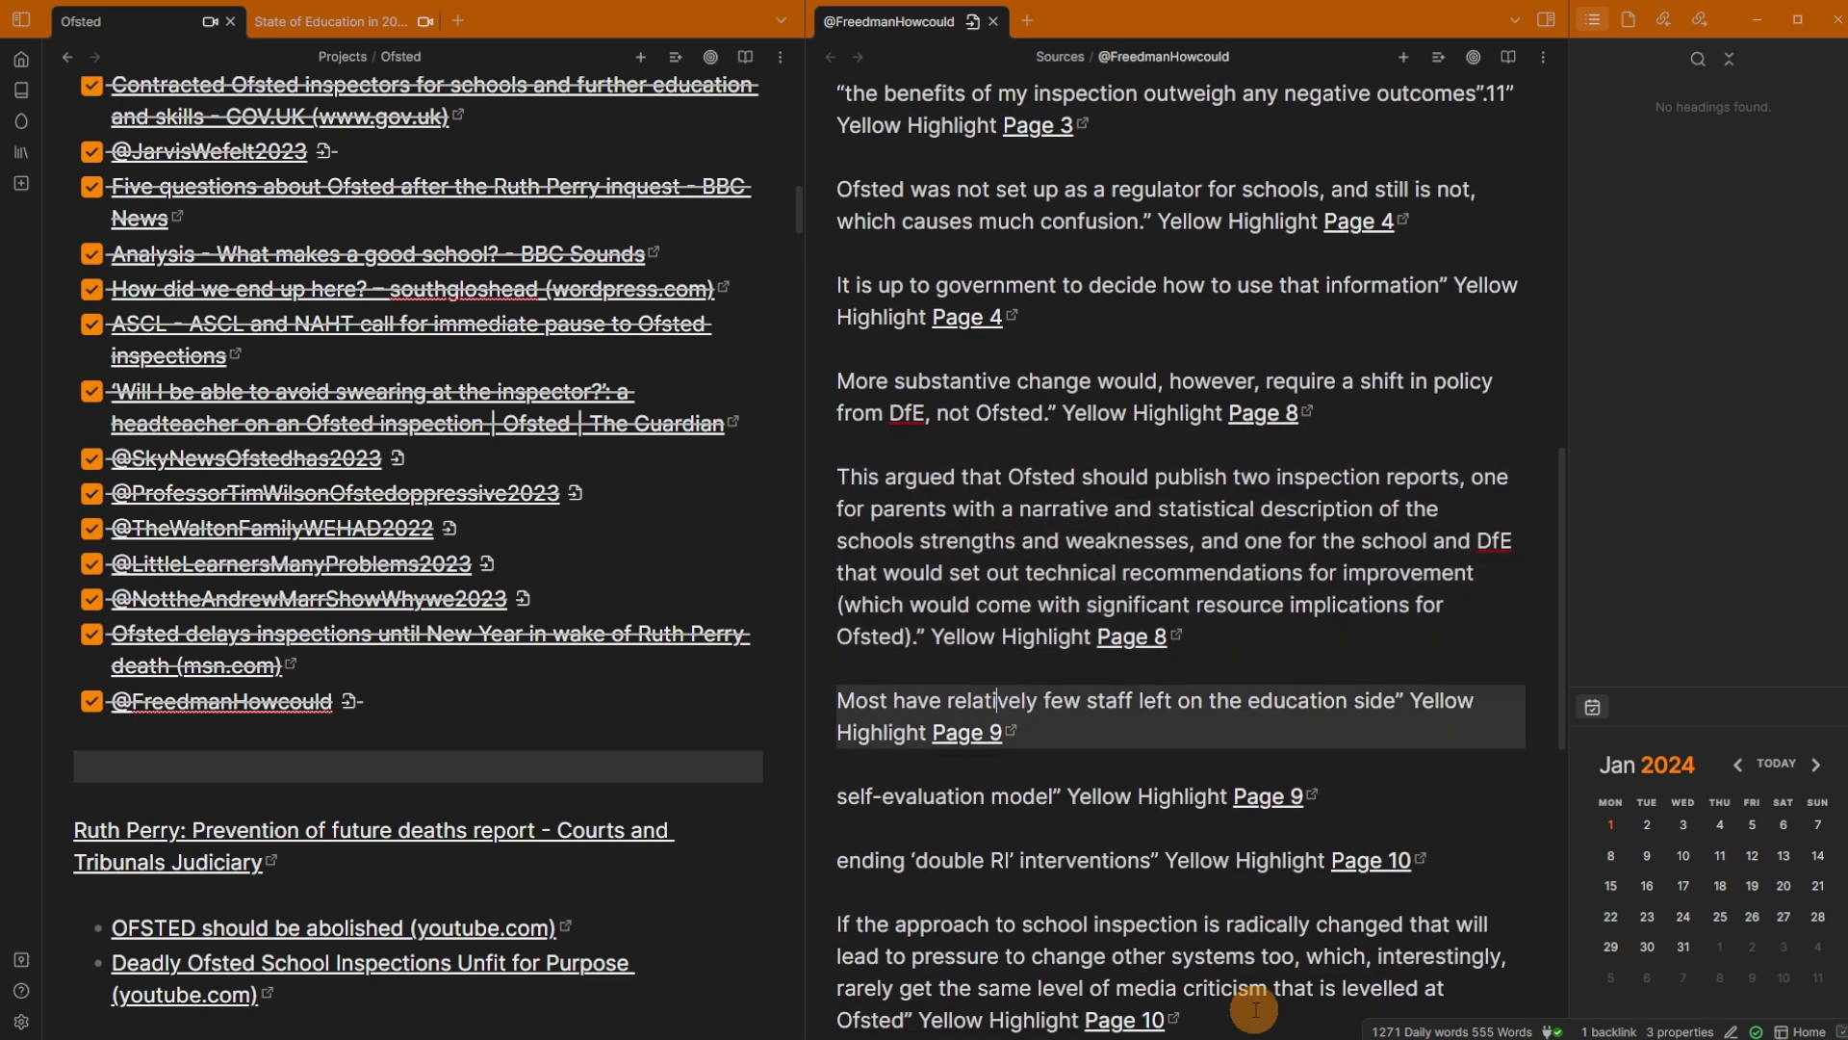
click(344, 755)
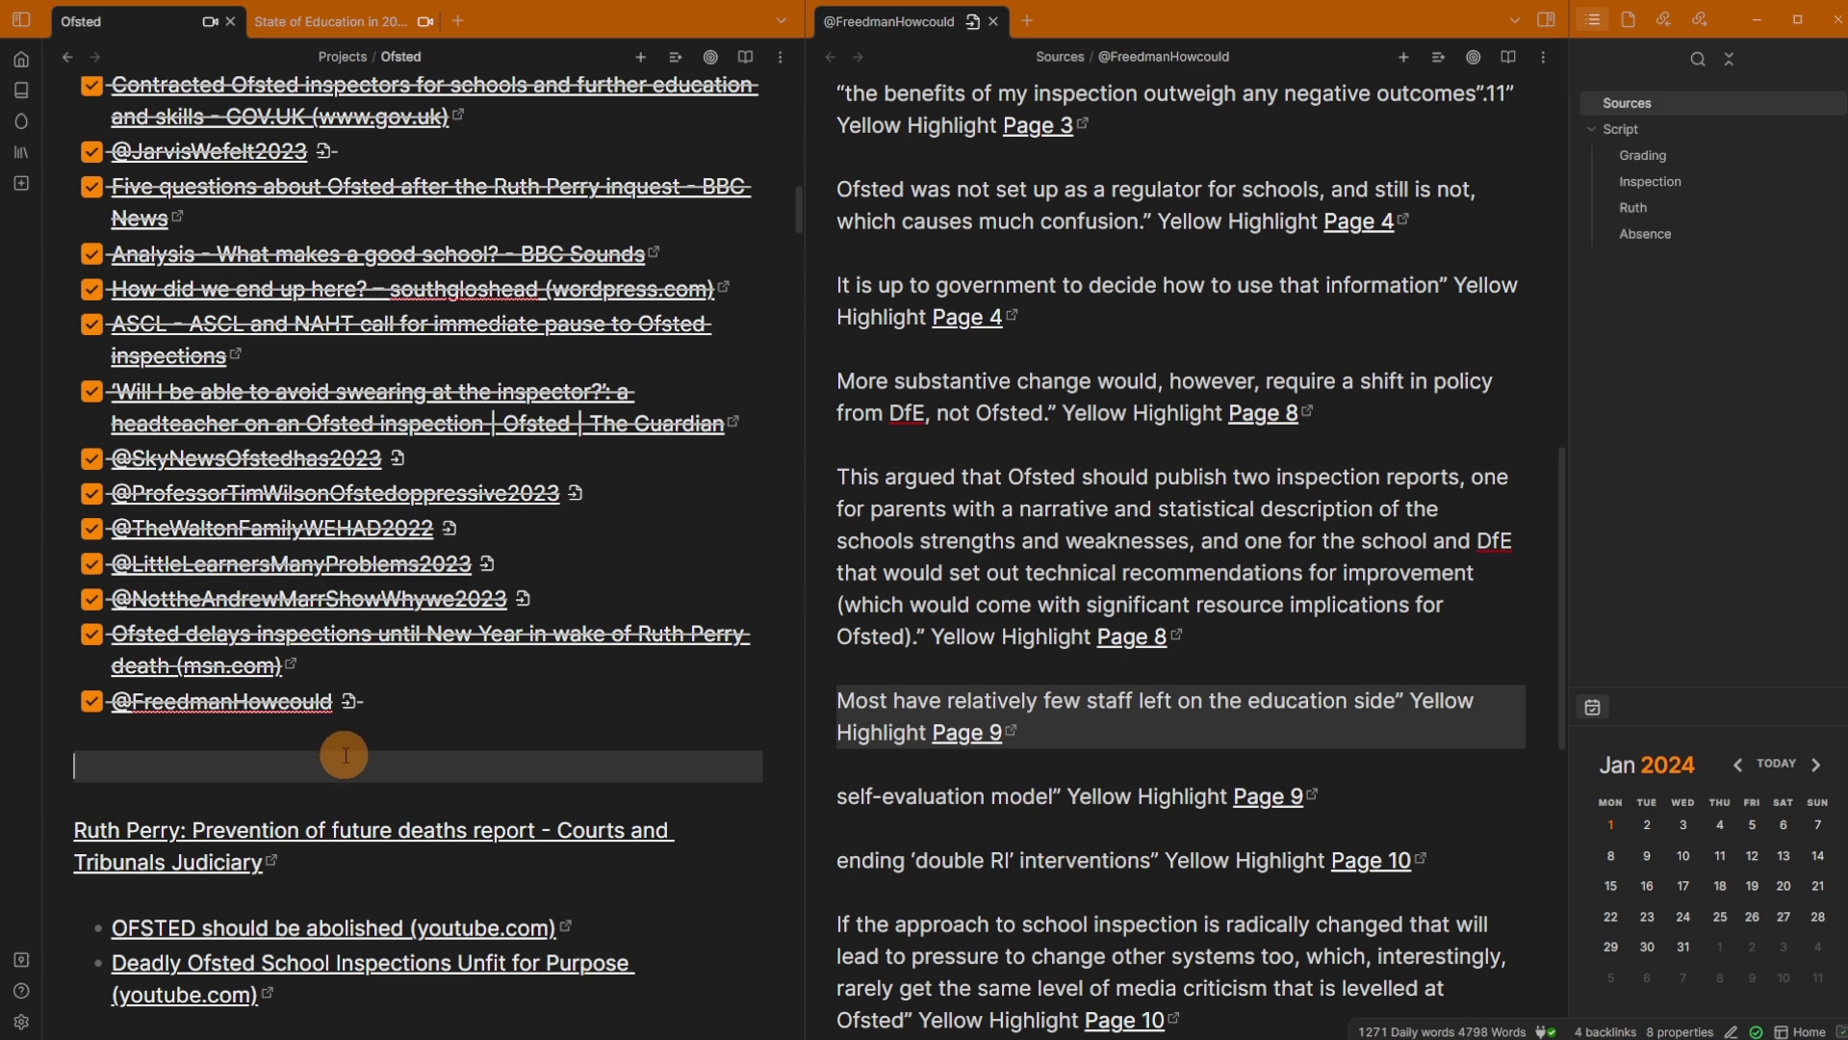
text(Most have relatively few staff left on the education side" Yellow Highlight Page 9)
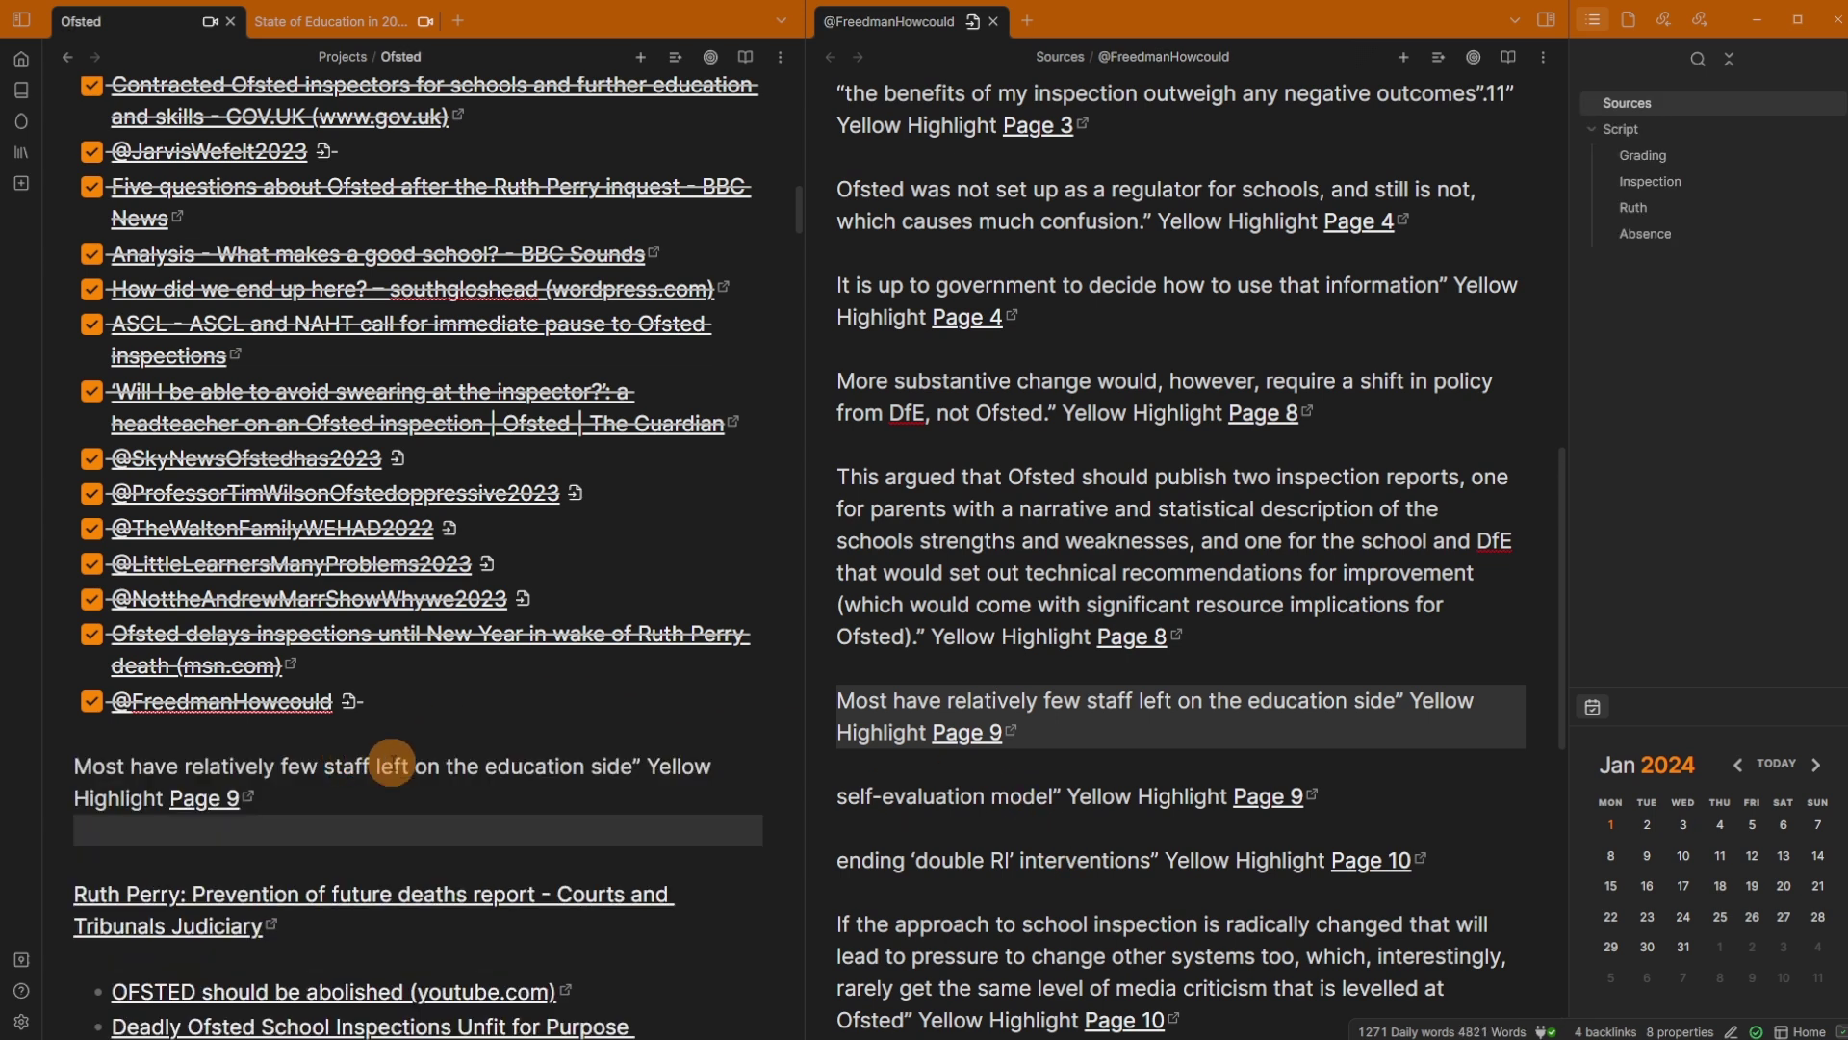
click(915, 700)
click(1027, 602)
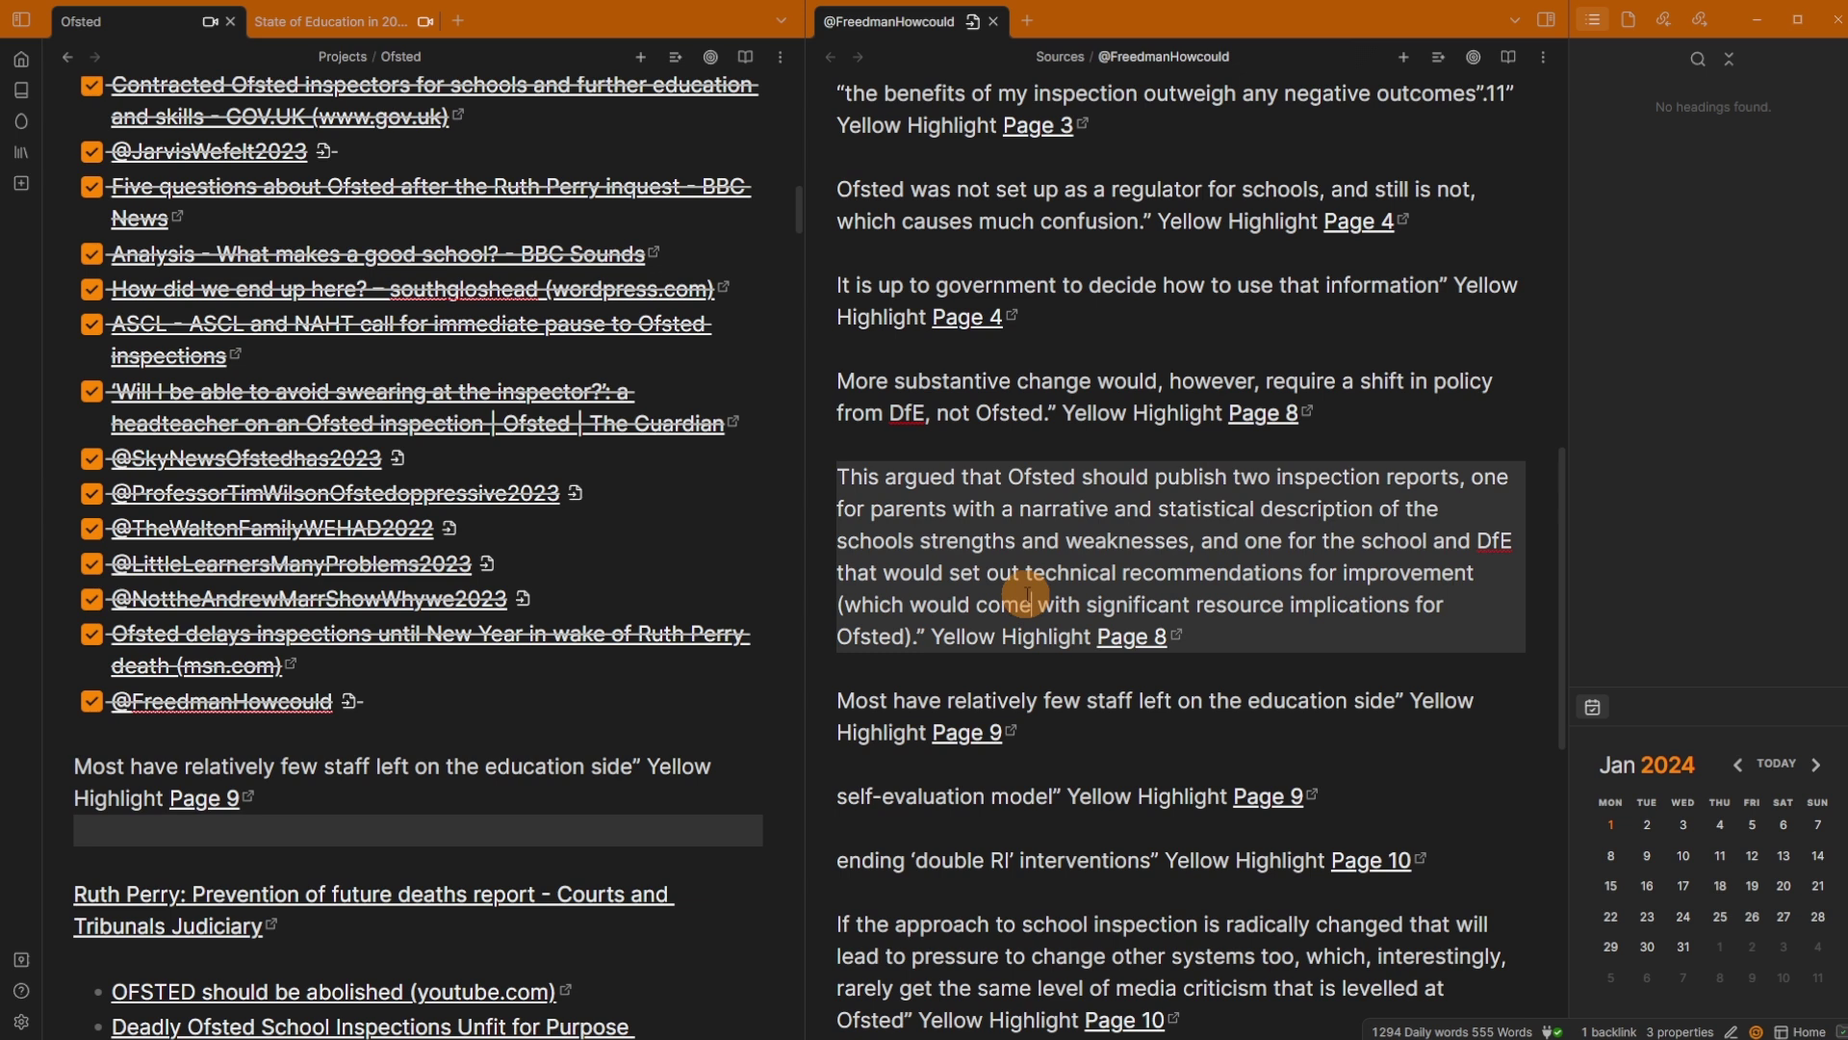
click(1021, 397)
click(1065, 285)
click(994, 477)
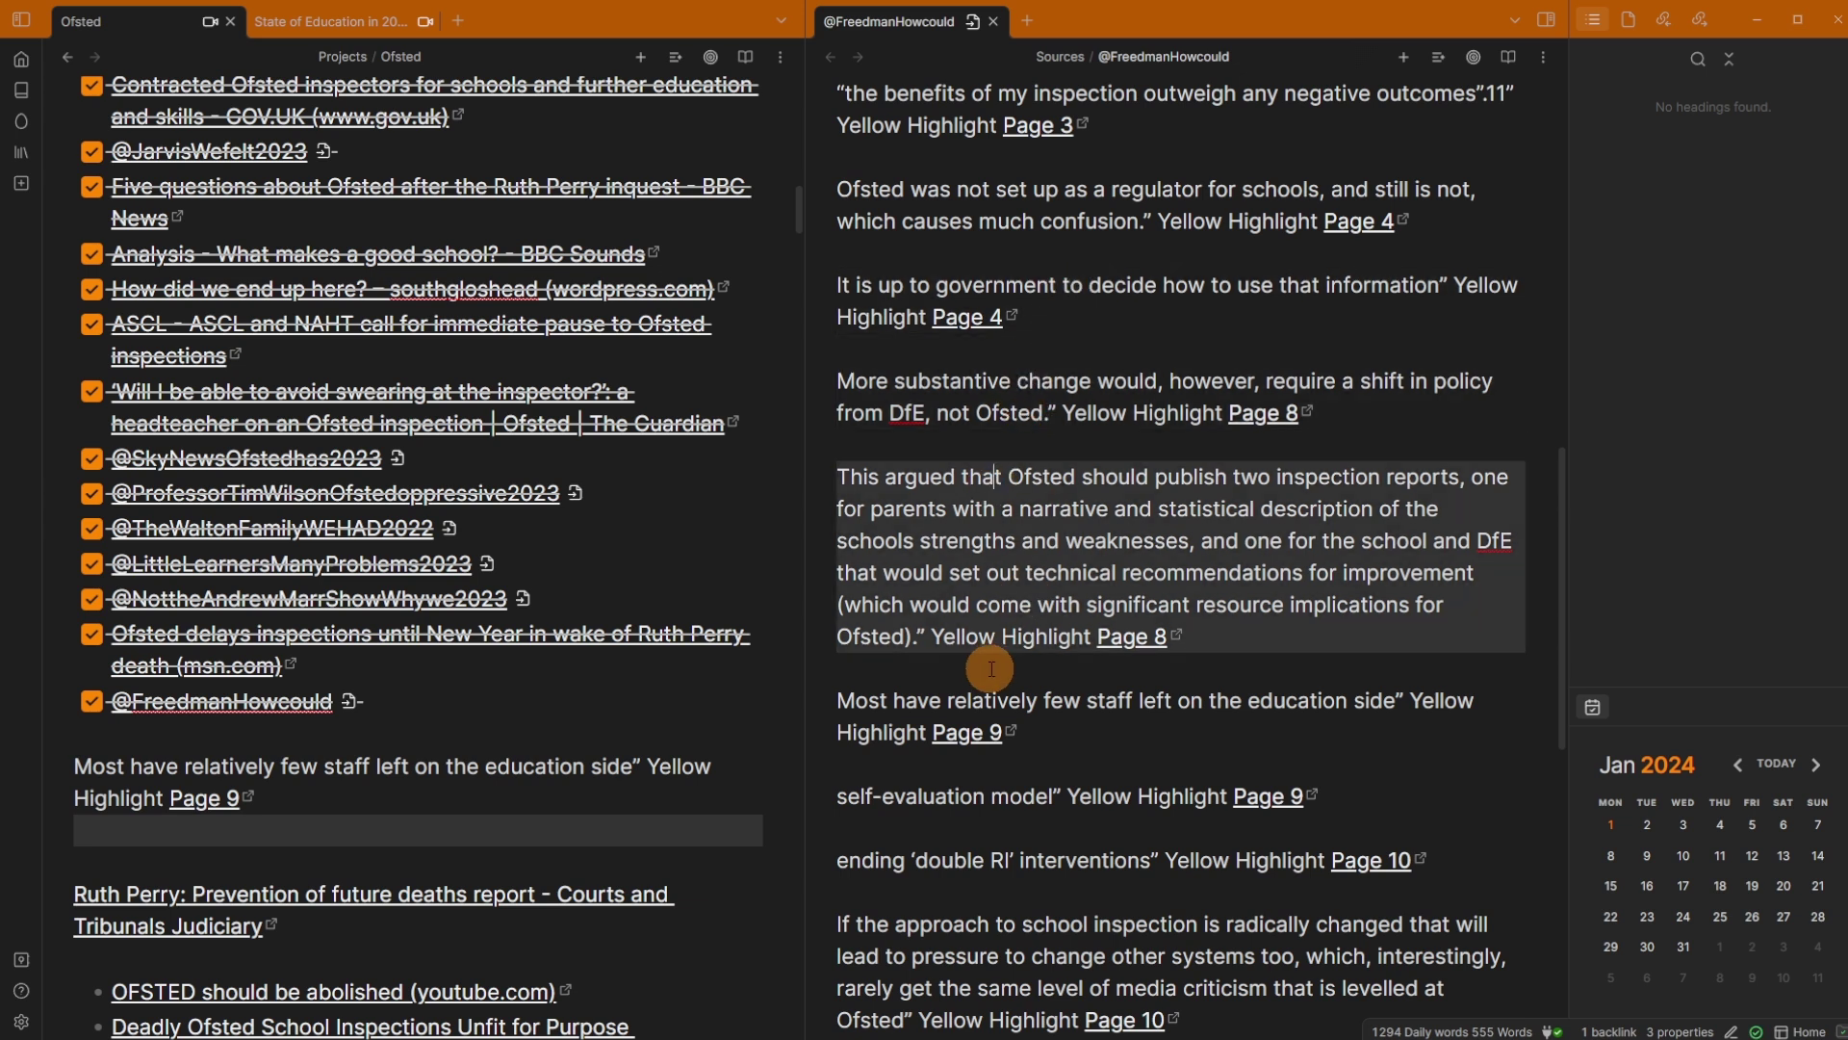
click(983, 694)
click(1022, 867)
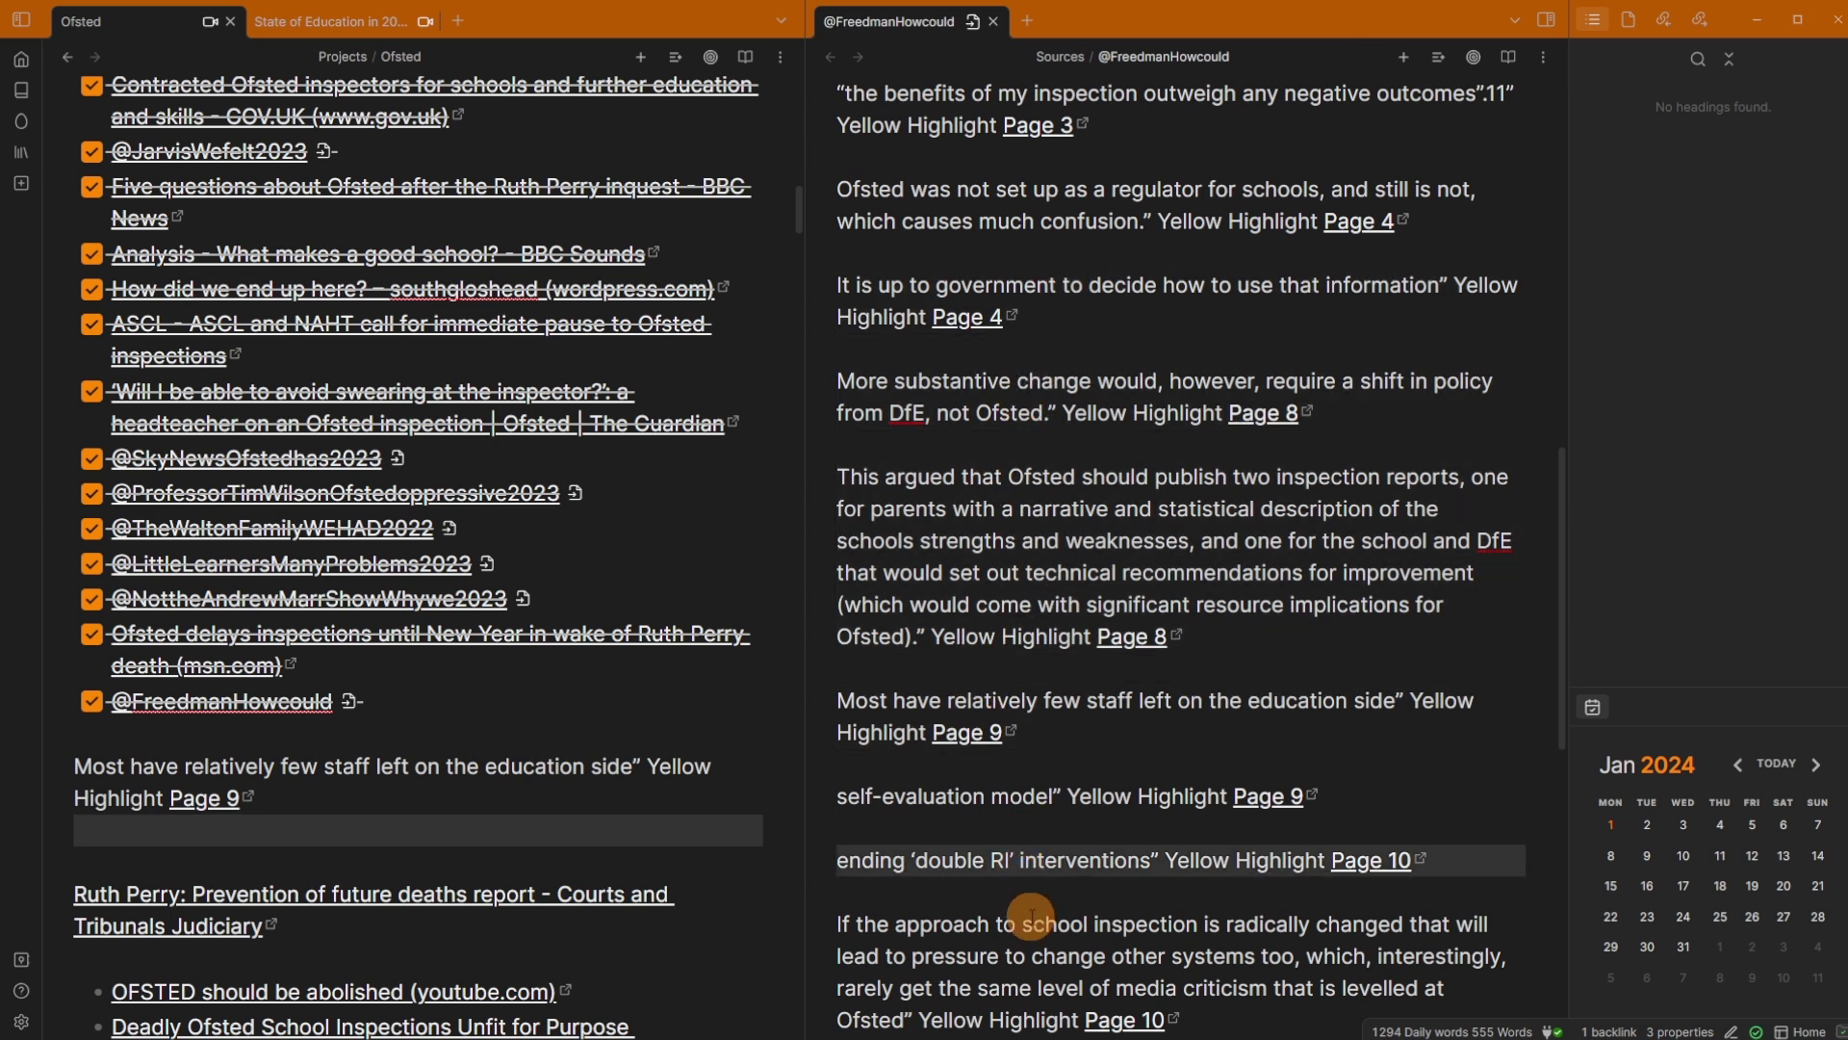
click(270, 735)
key(Return)
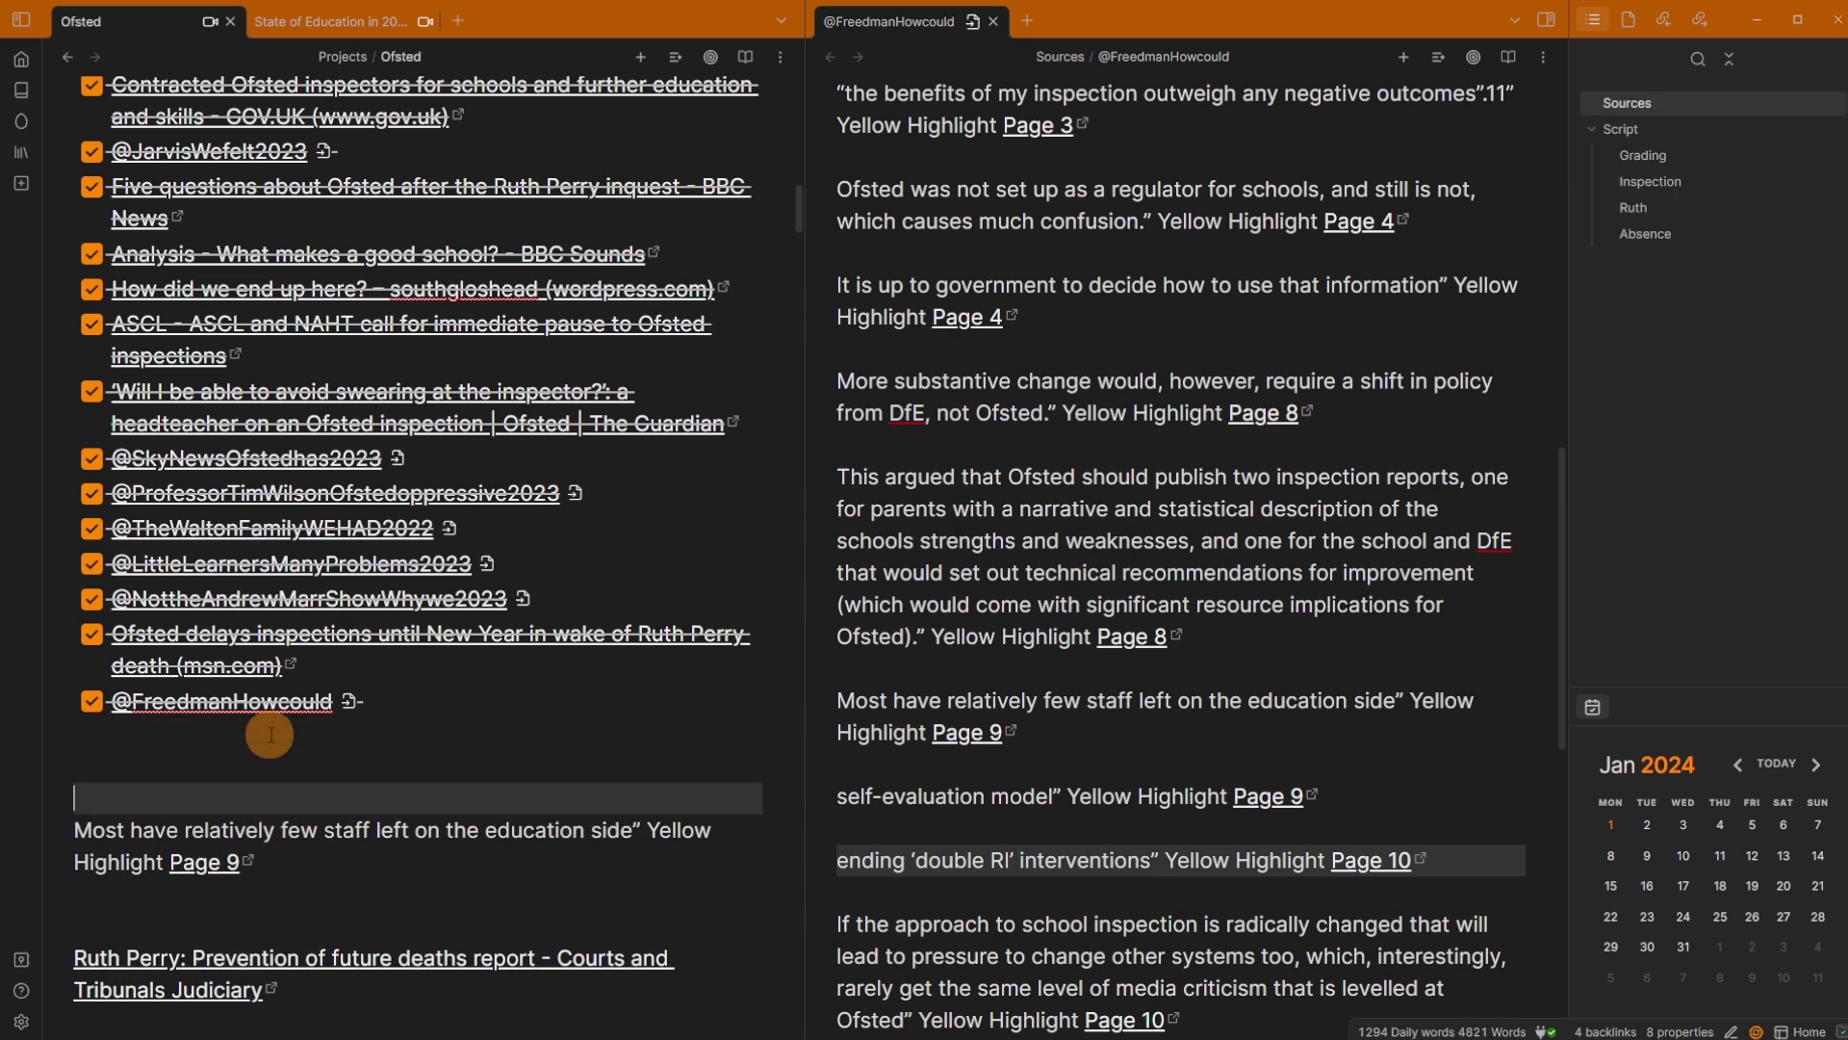
text(ending ‘double RI’ interventions" Yellow Highlight Page 10)
key(Down)
scroll(413, 732, down, 2)
click(948, 557)
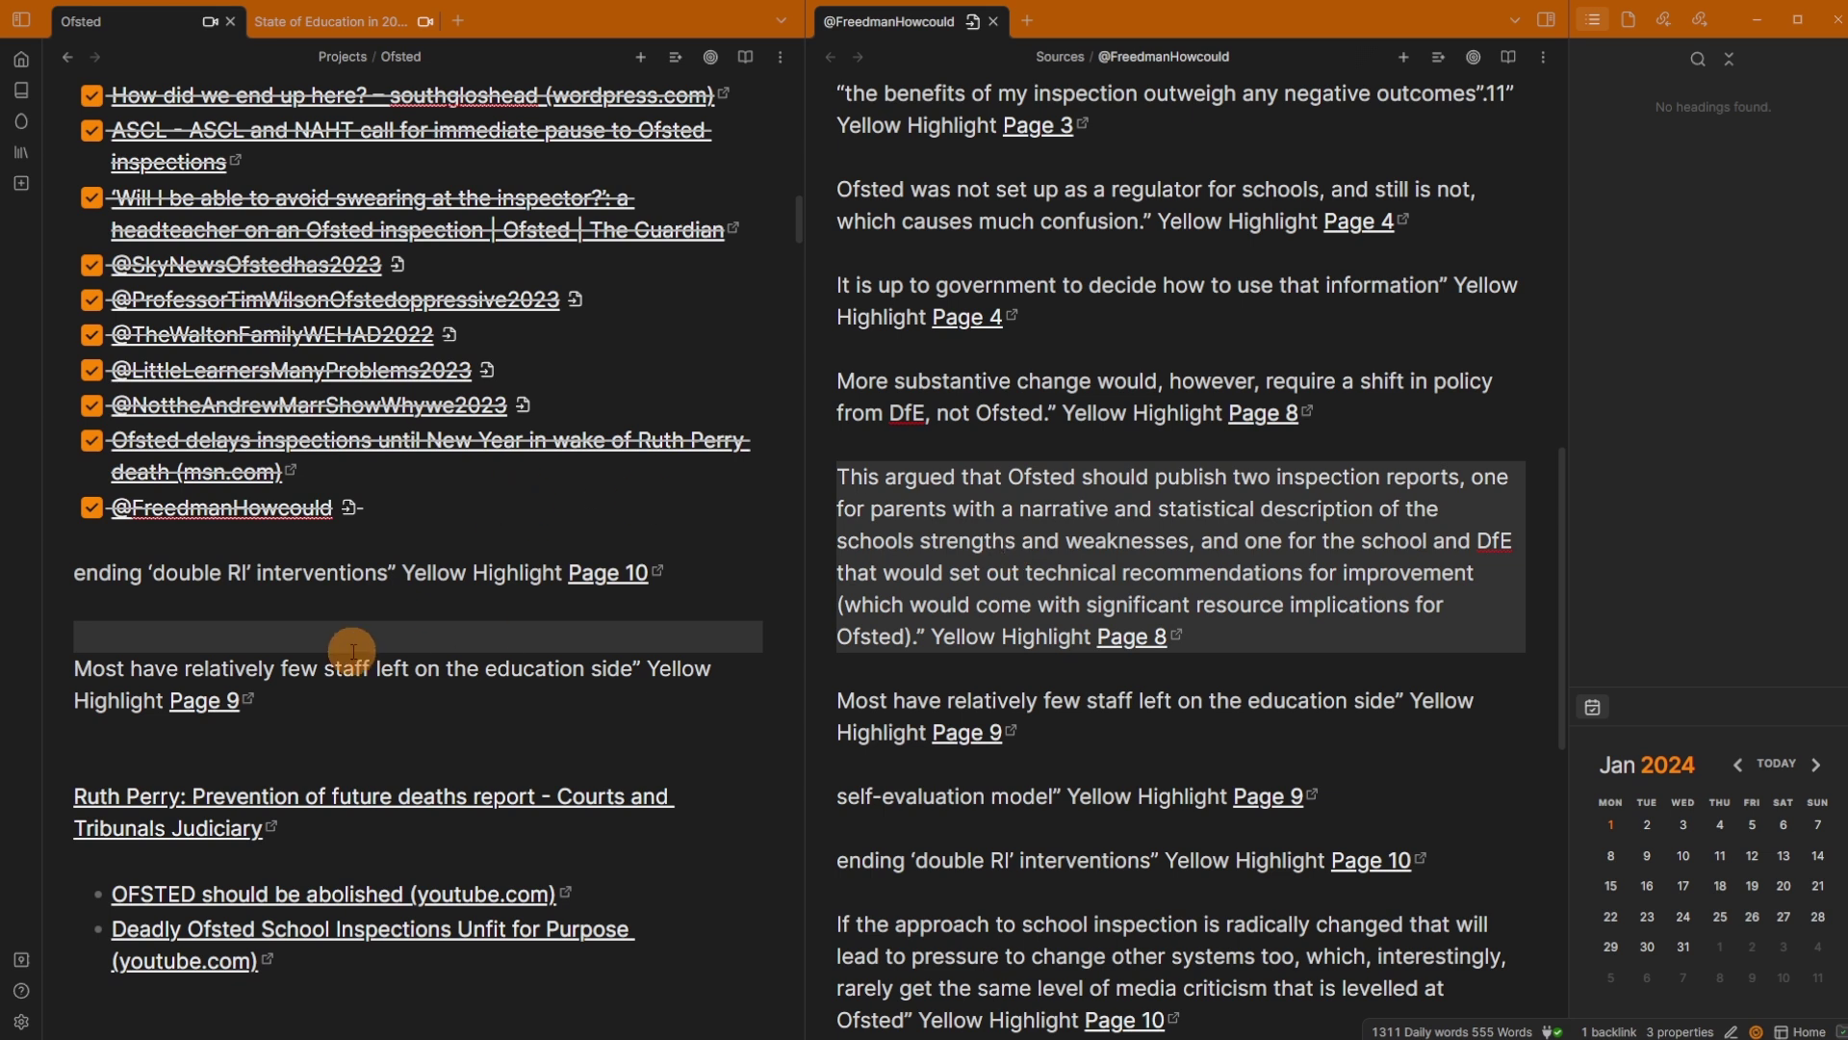
scroll(272, 573, down, 3)
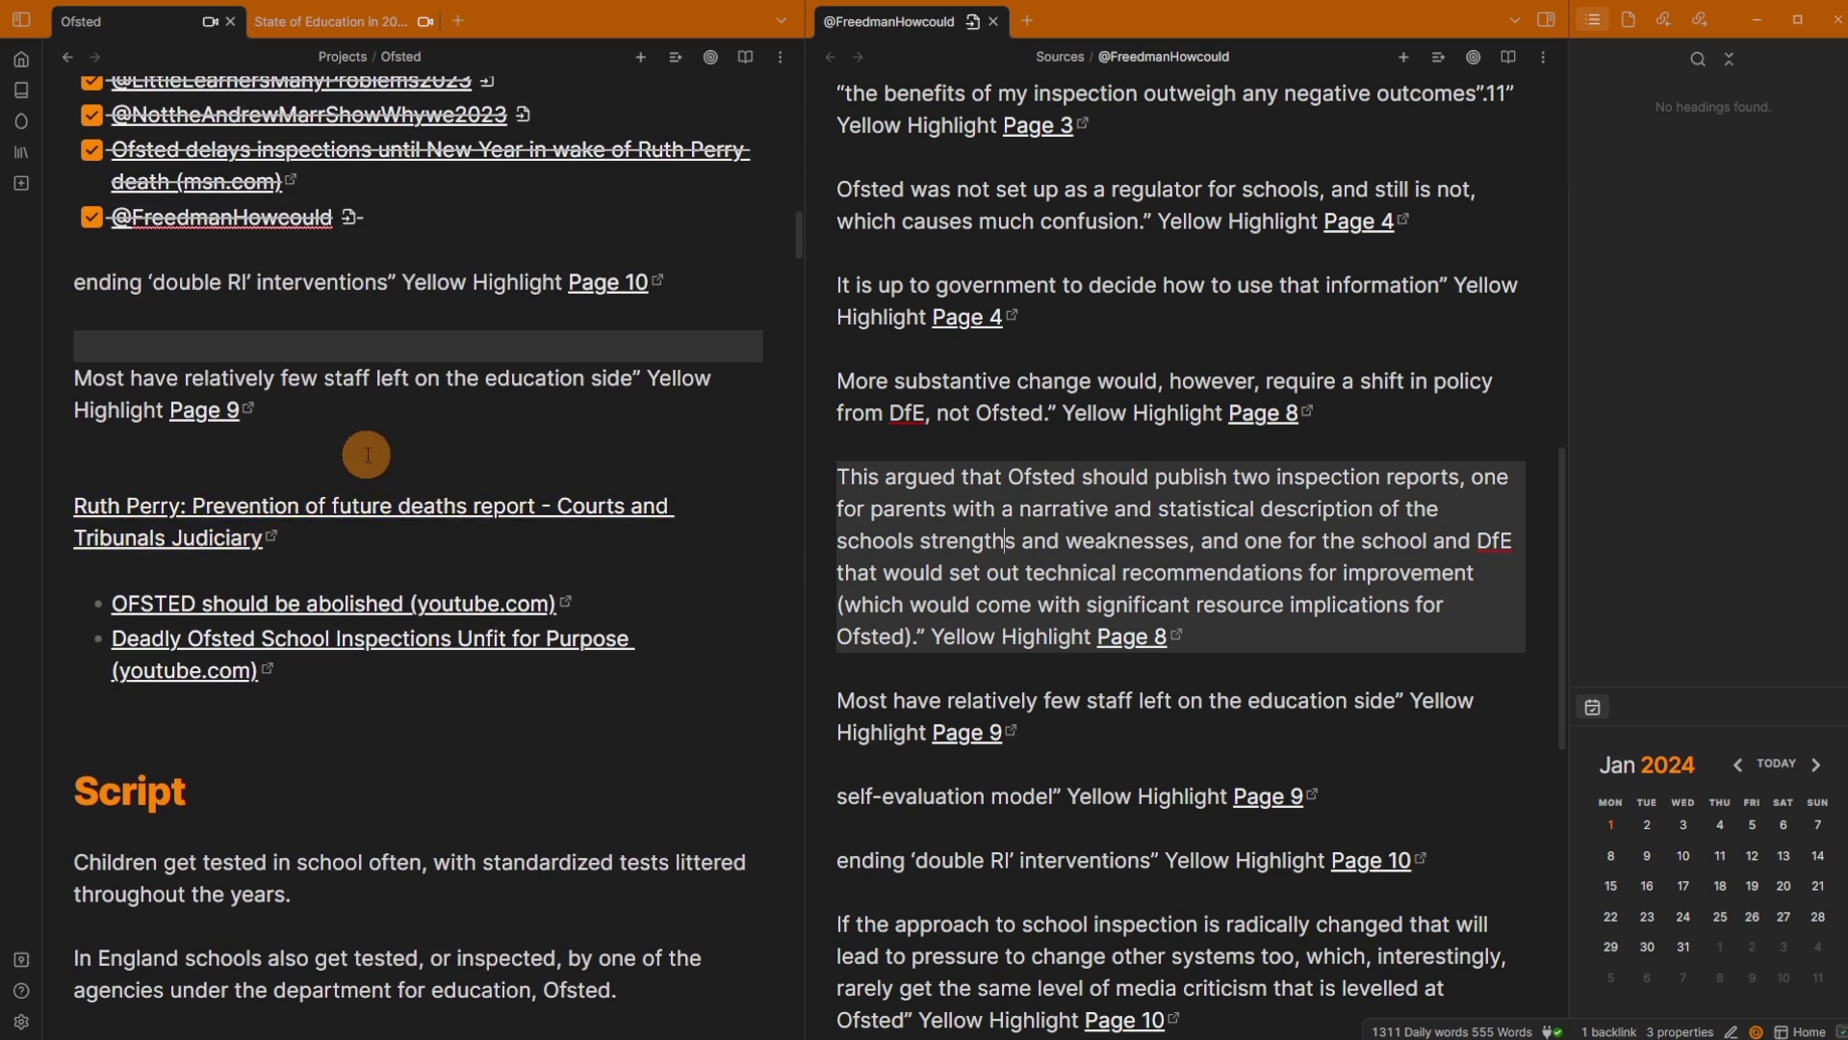
click(206, 790)
scroll(277, 327, up, 2)
scroll(277, 327, up, 6)
scroll(279, 751, down, 4)
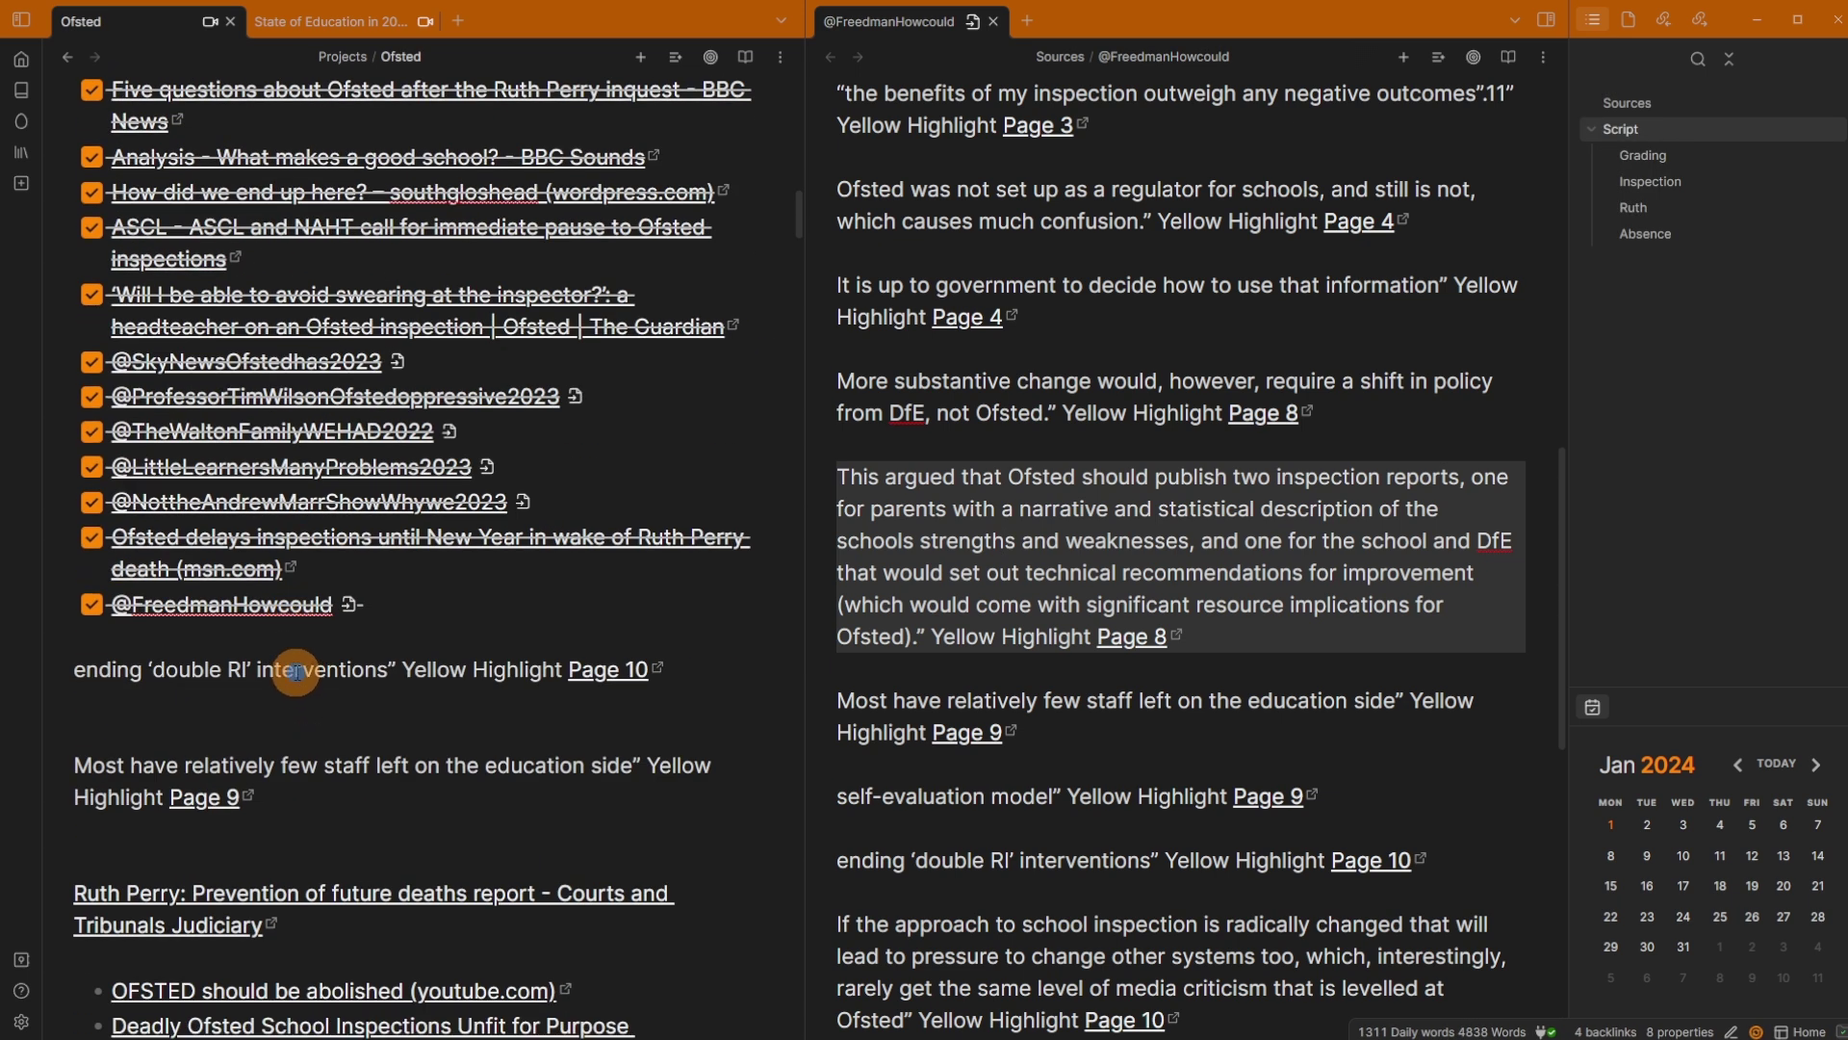
click(296, 672)
click(318, 770)
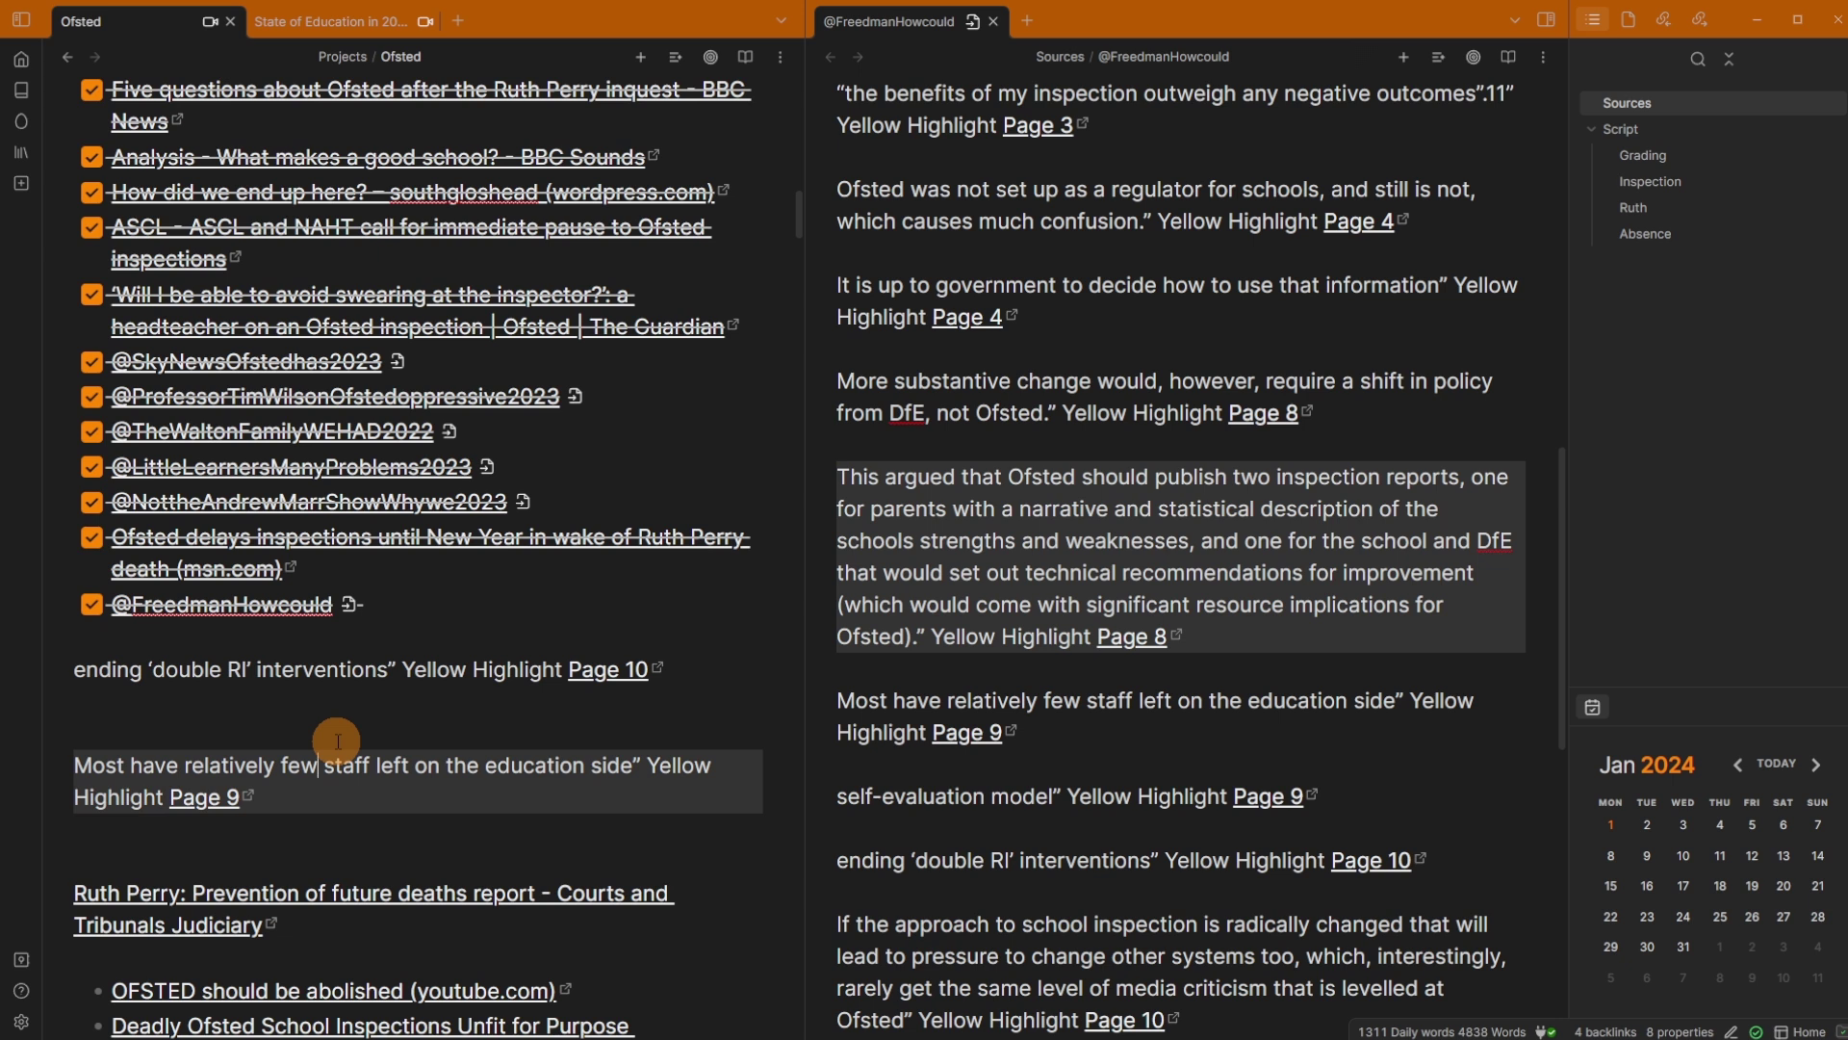
key(ctrl+d)
click(360, 669)
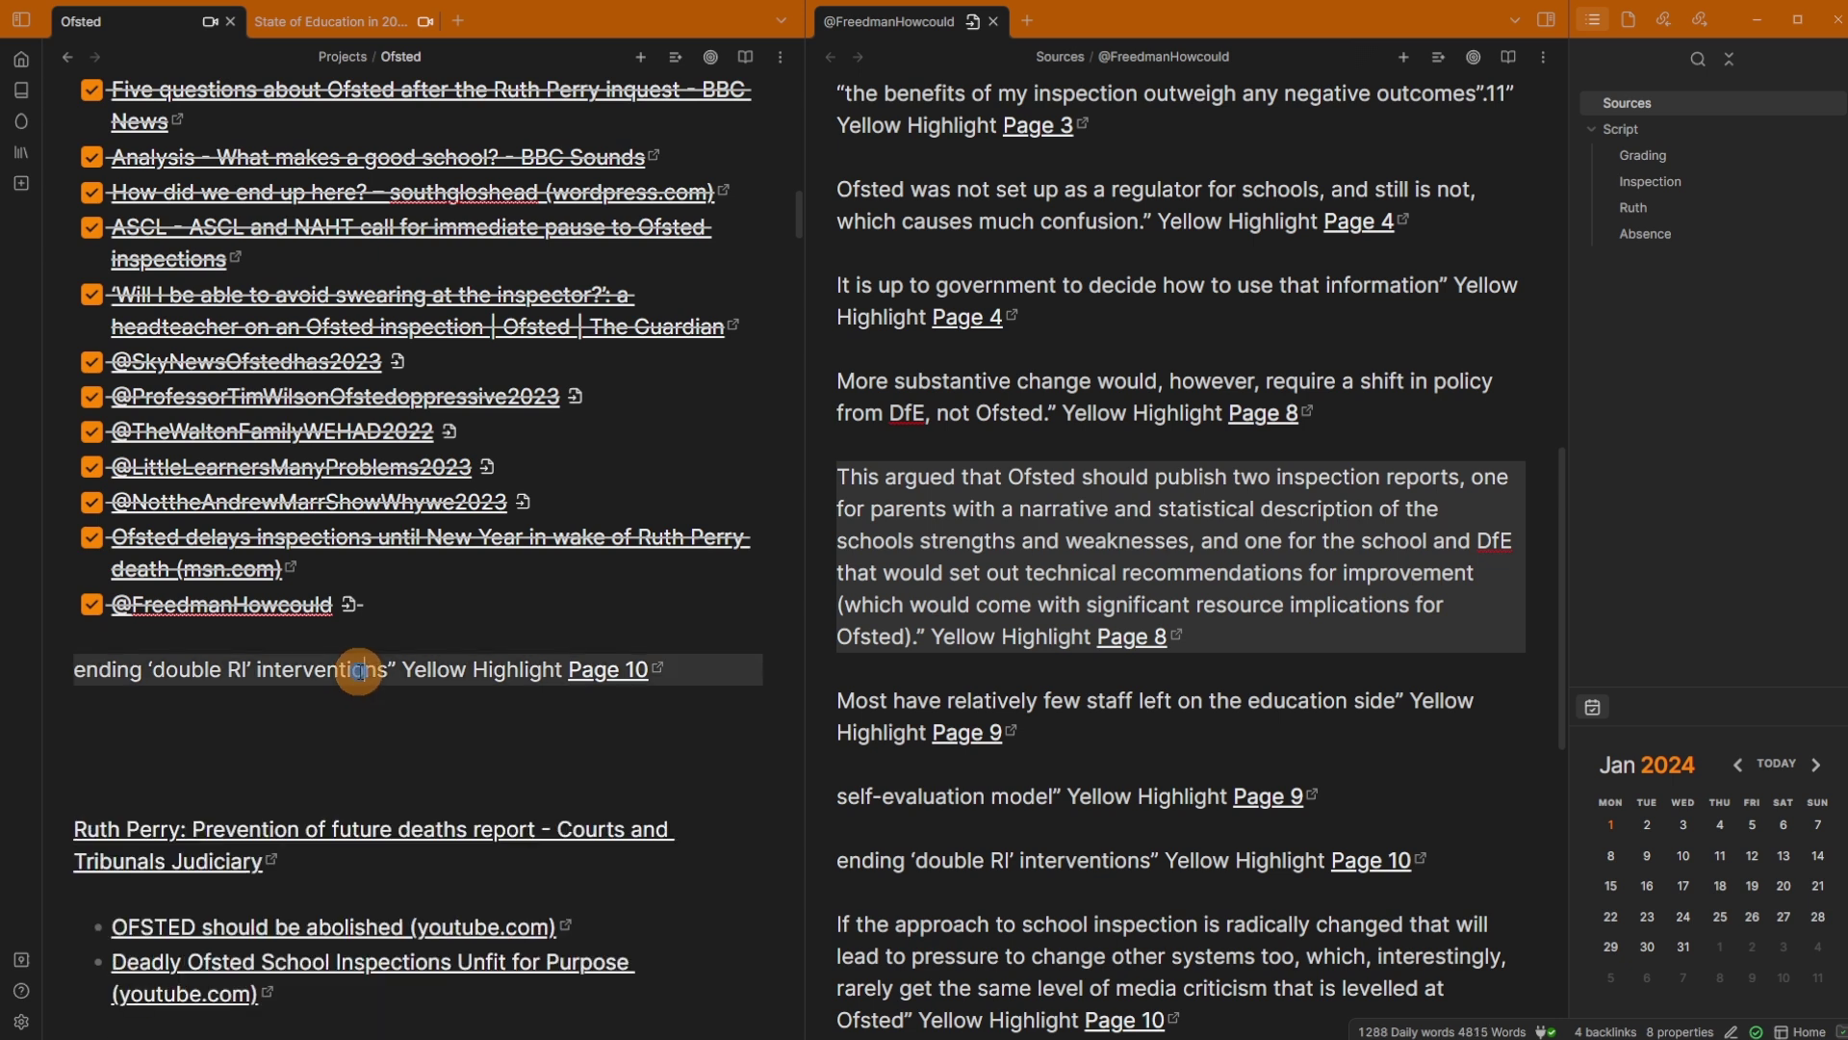
key(ctrl+d)
click(919, 604)
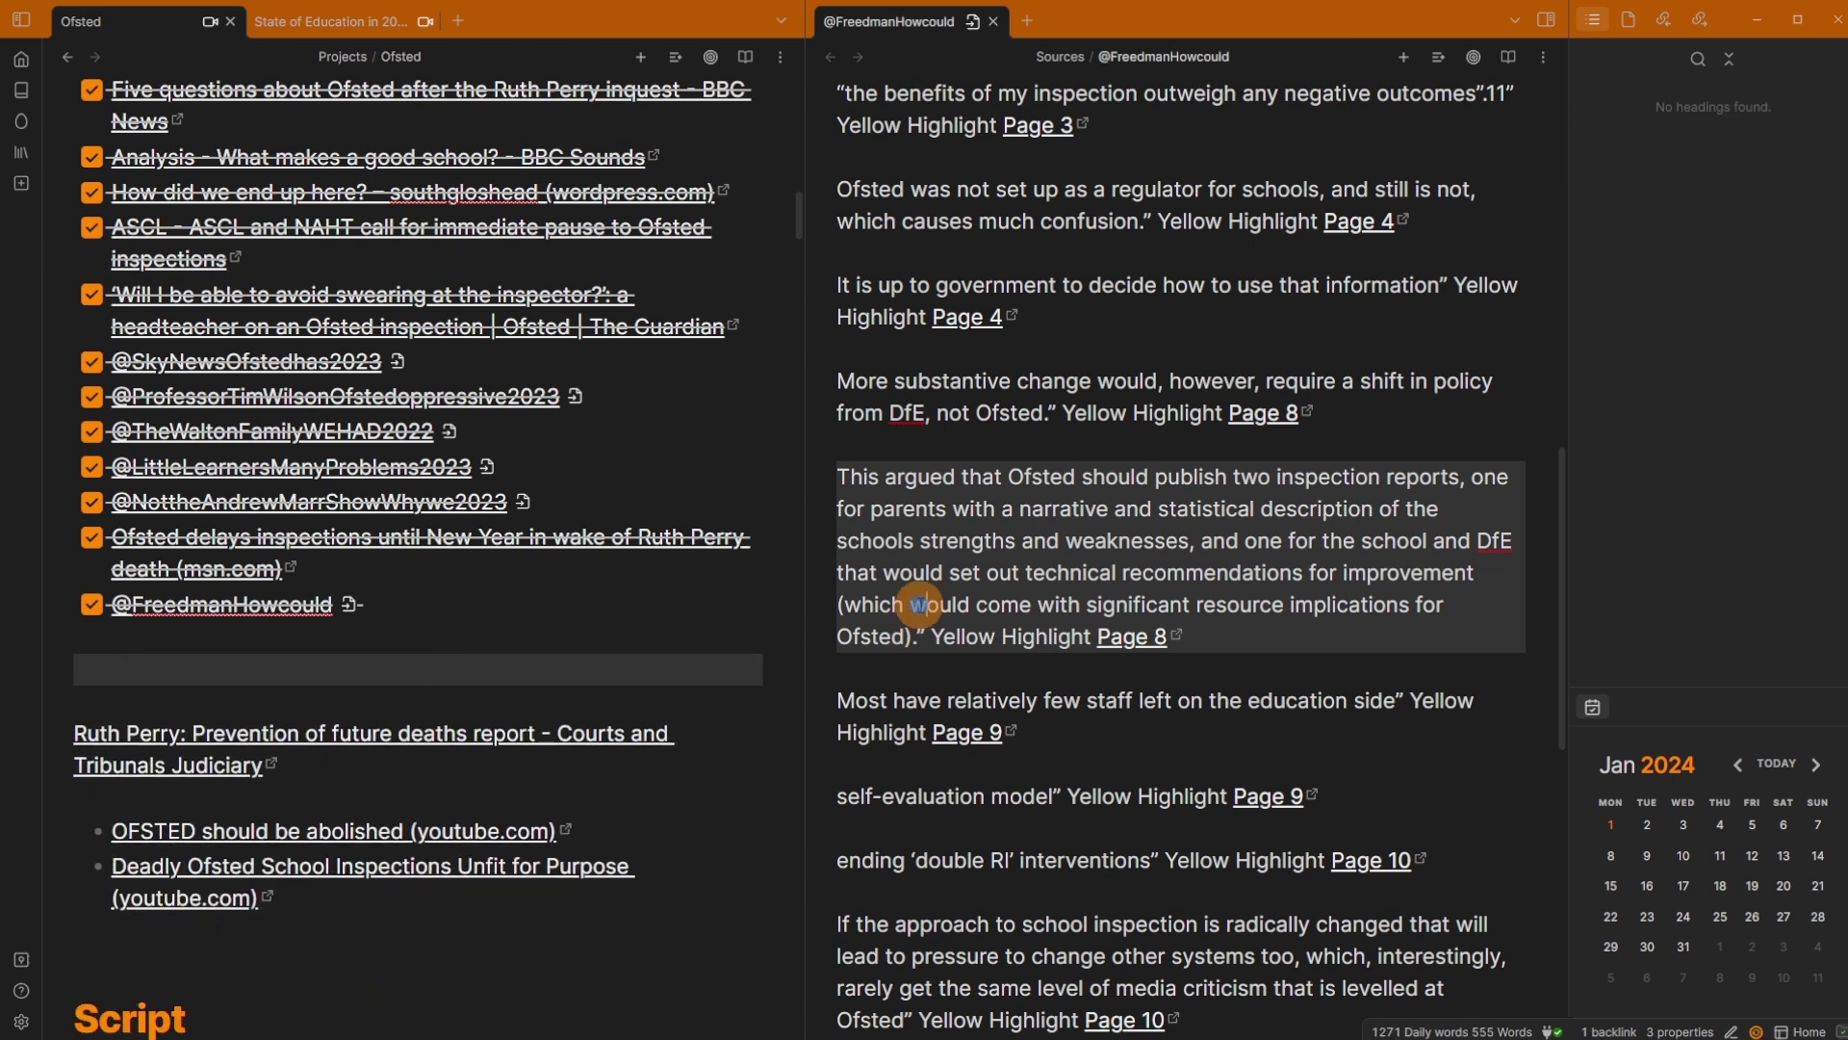
key(ctrl+w)
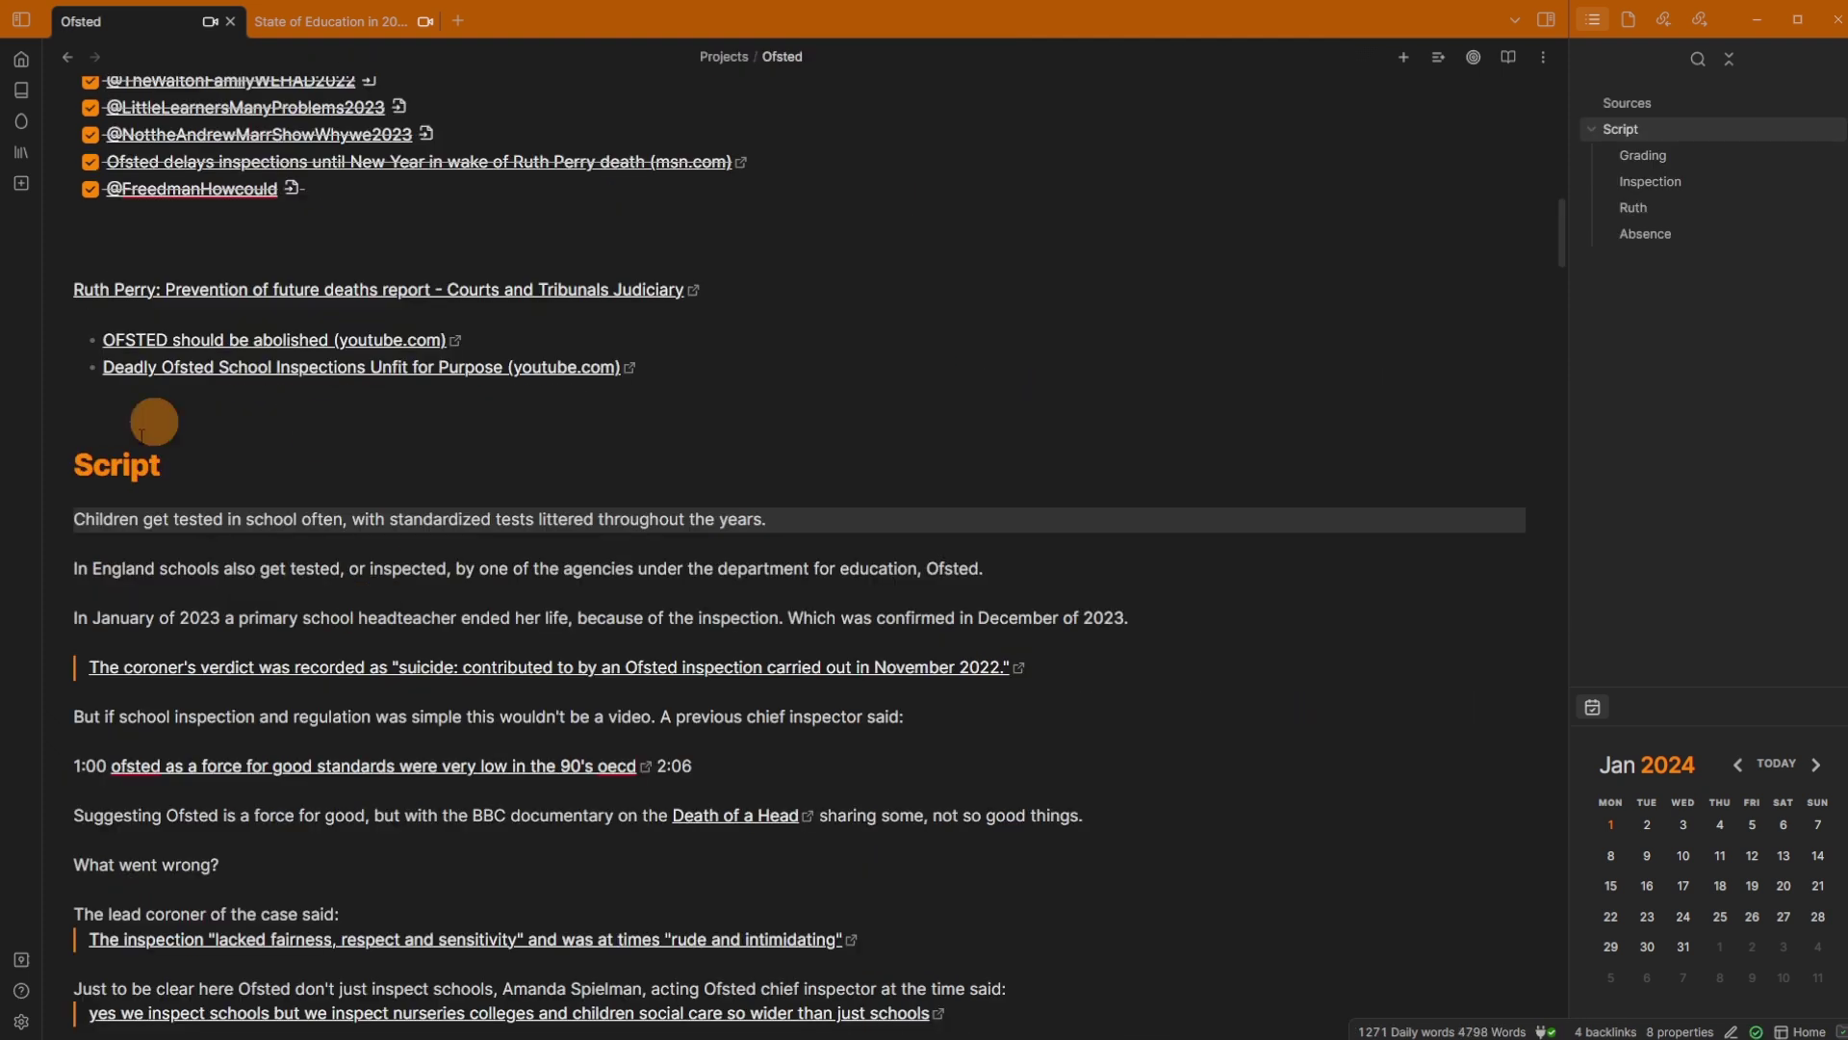
scroll(343, 561, up, 10)
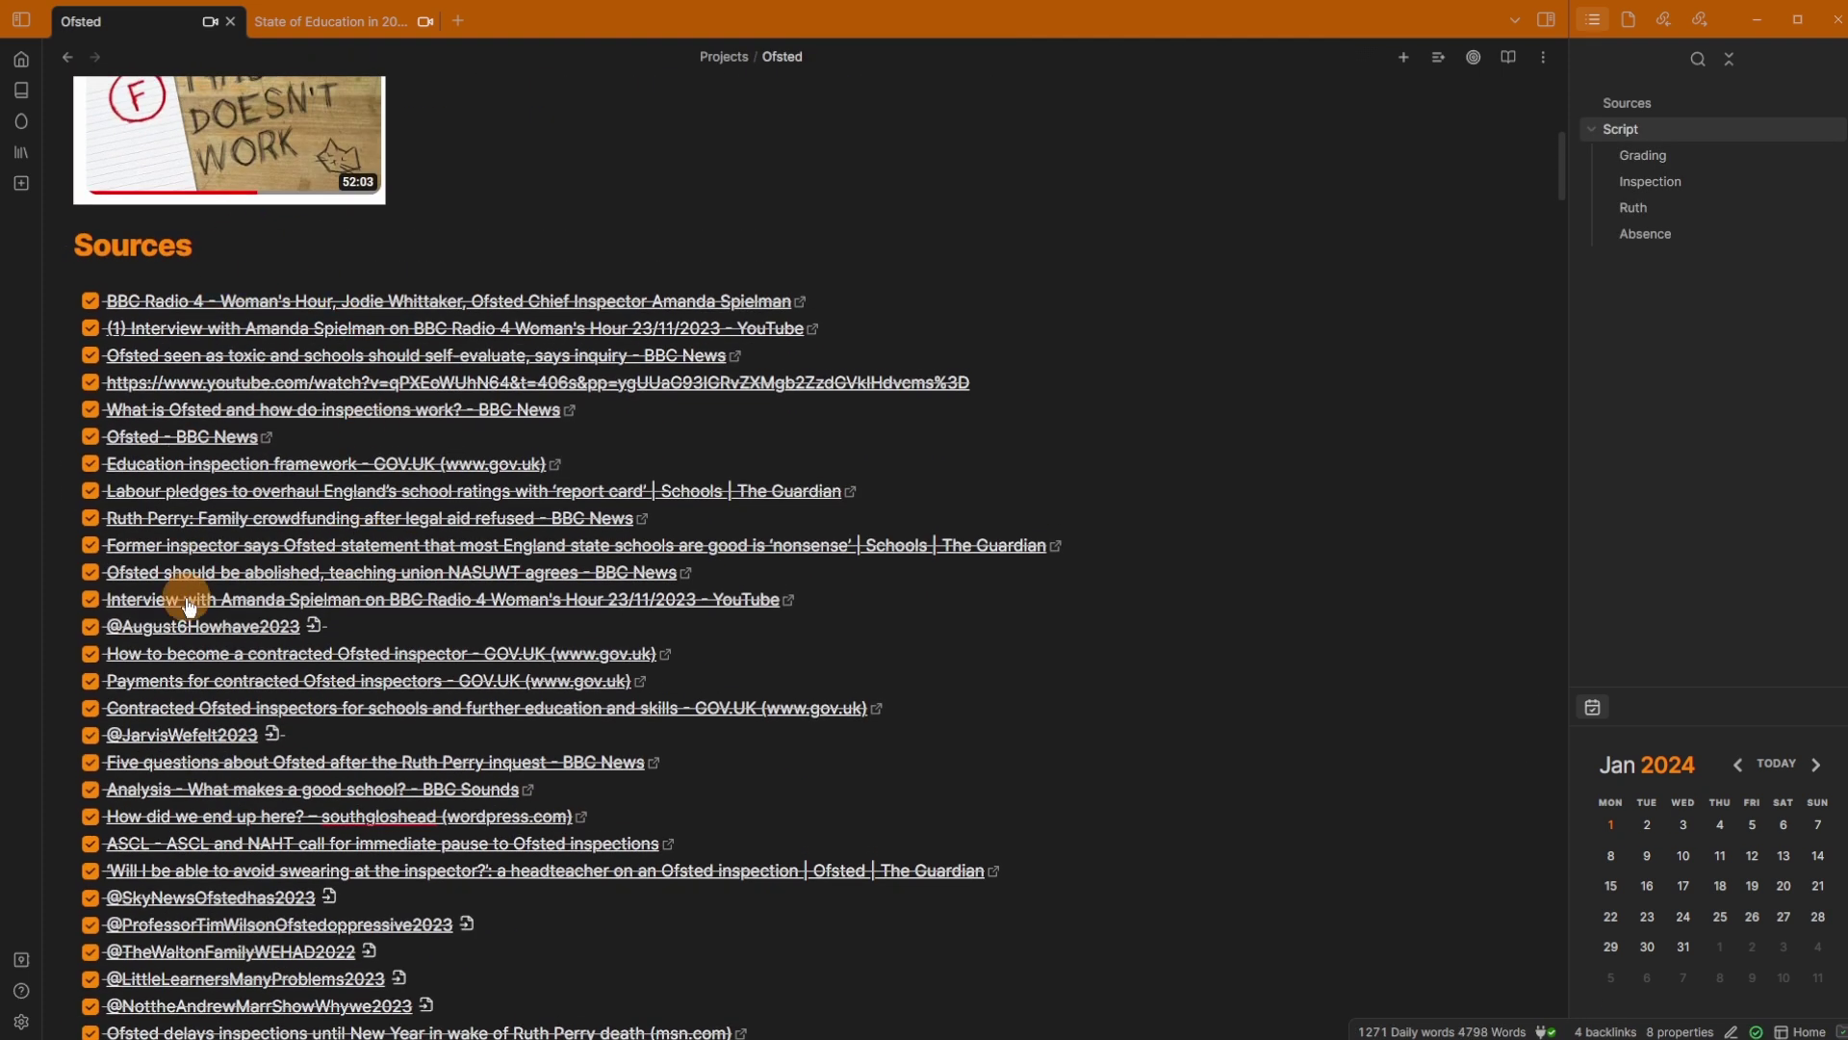
scroll(186, 603, down, 6)
scroll(195, 655, up, 3)
scroll(195, 654, up, 5)
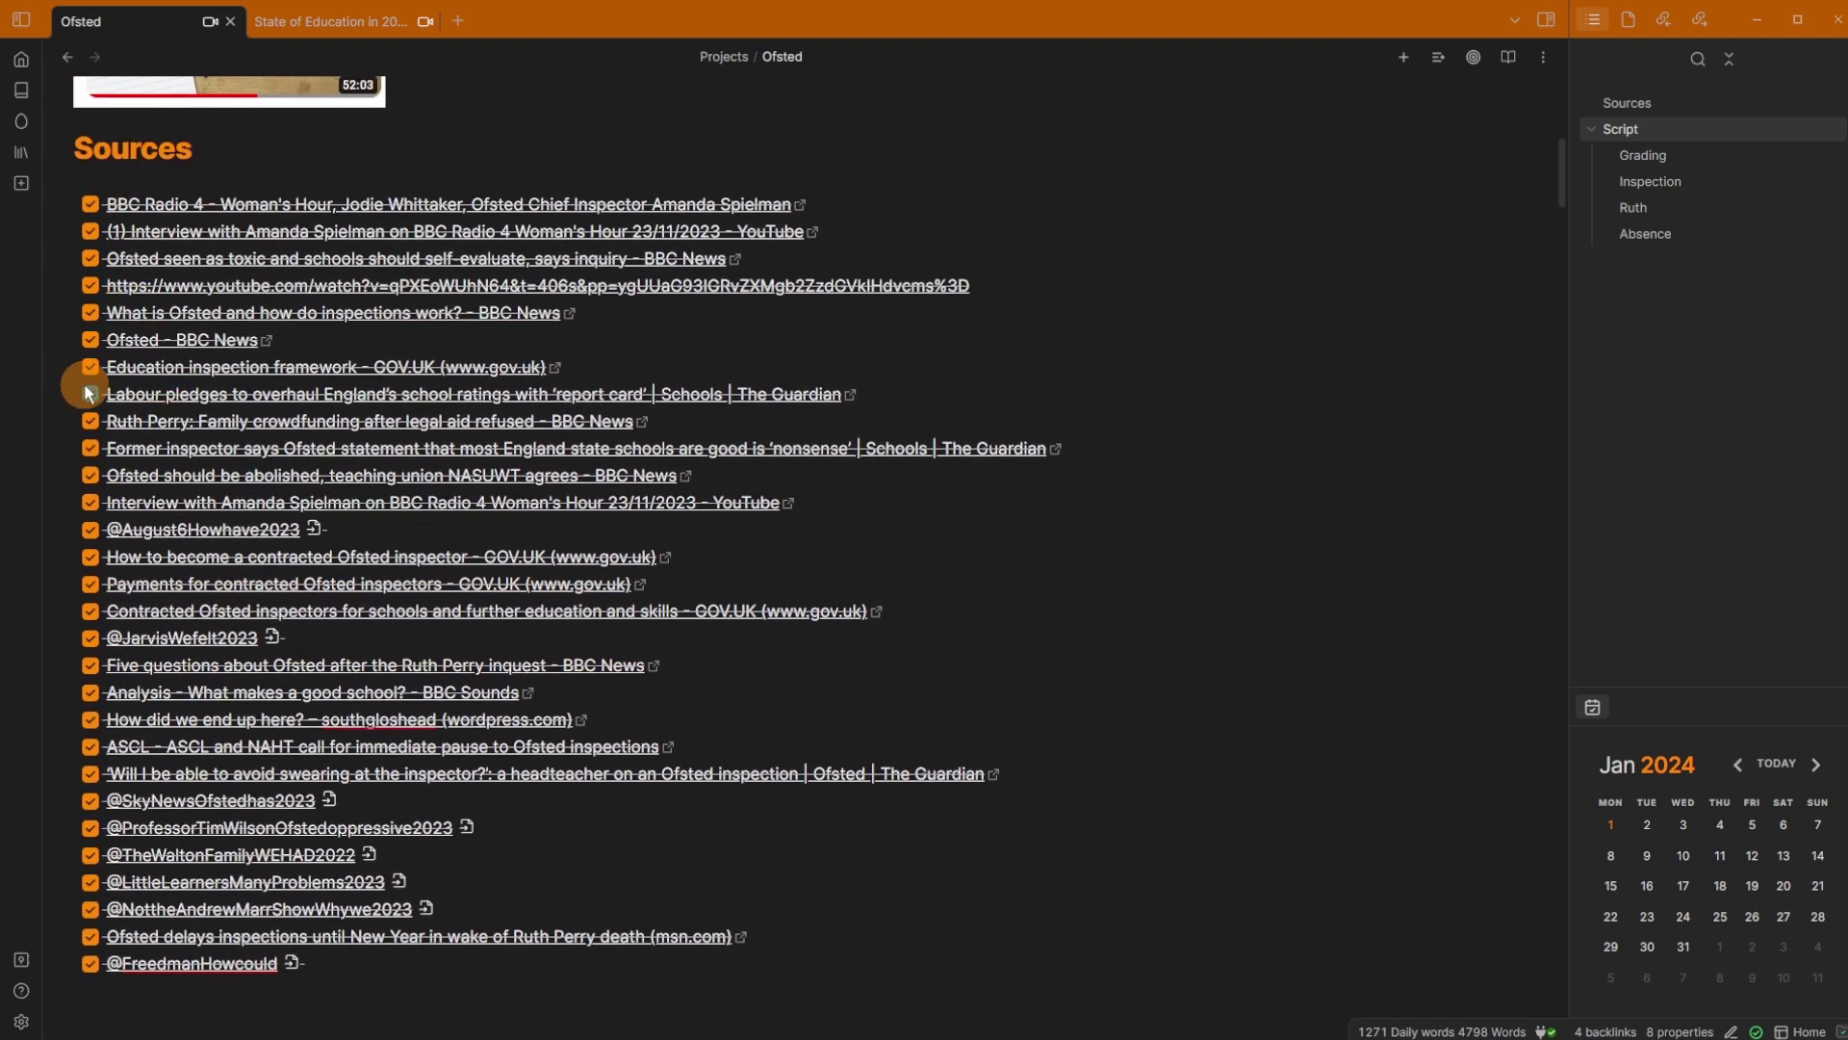
scroll(83, 383, down, 10)
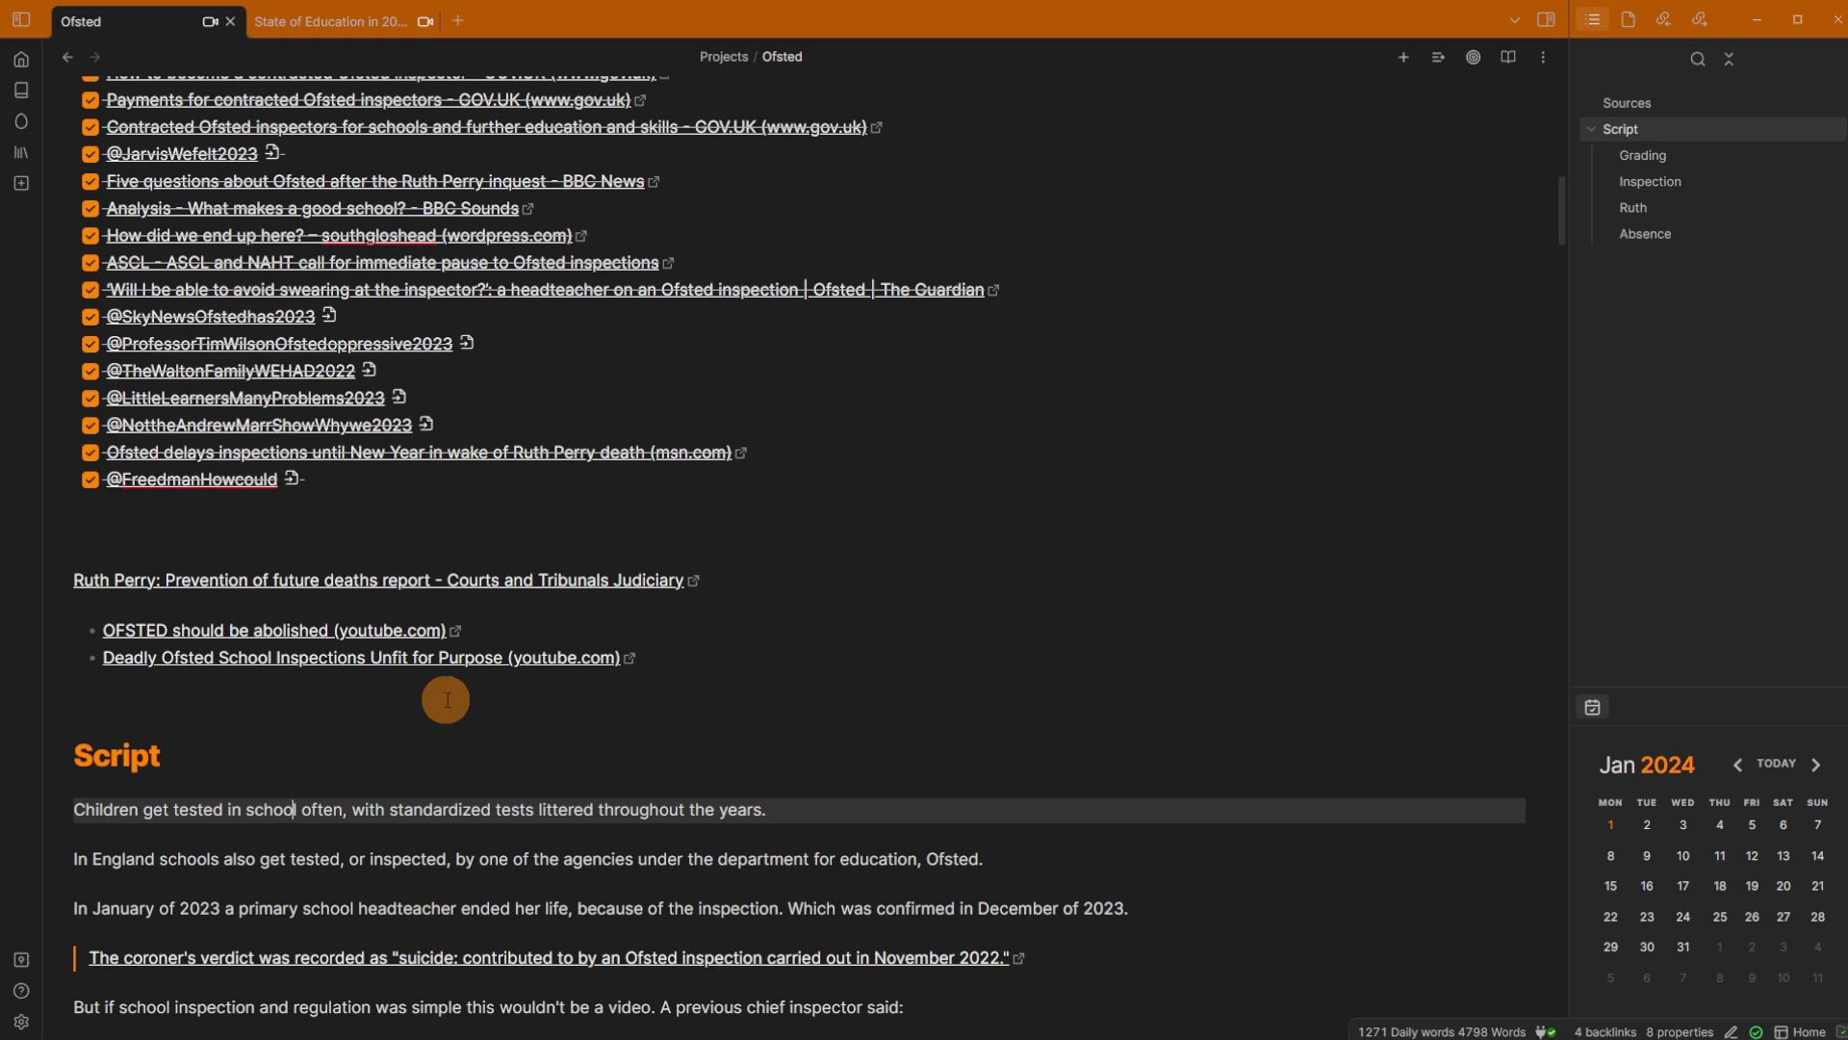
scroll(445, 699, down, 6)
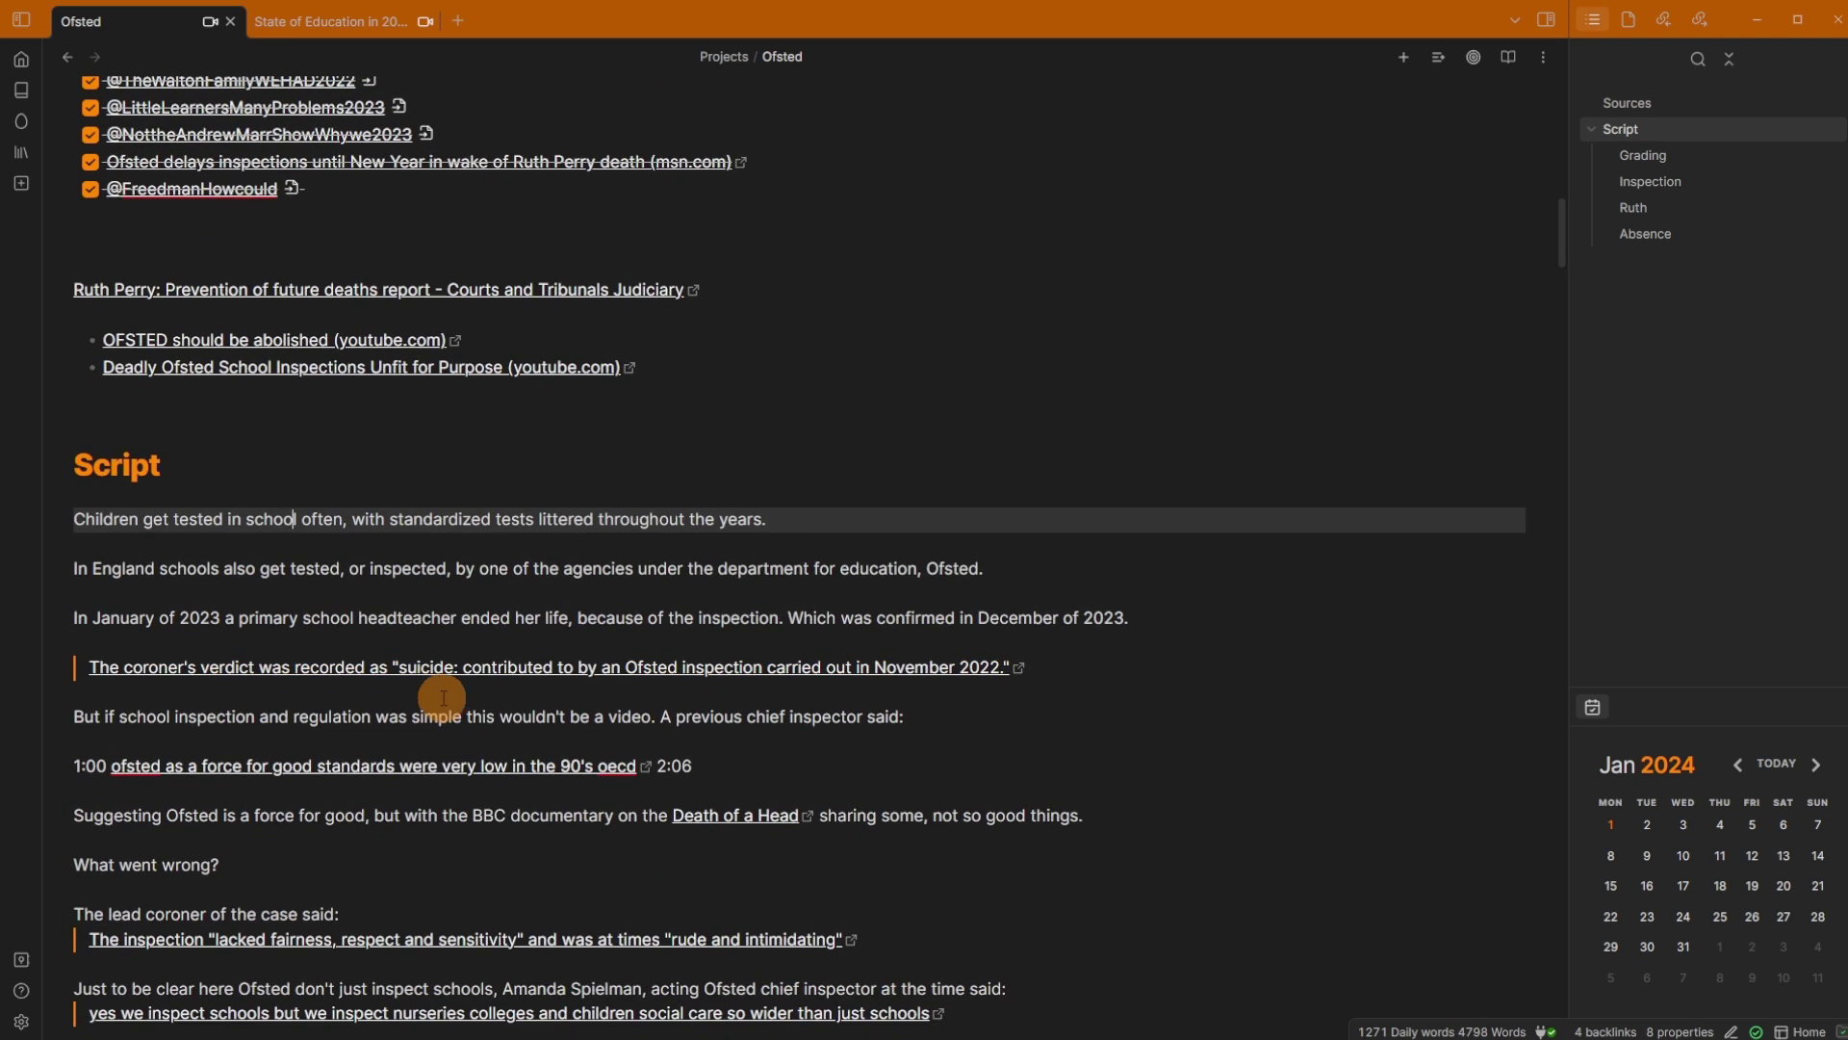
Step: Highlight the sentence about the 18 agencies in the Ofsted note
click(414, 617)
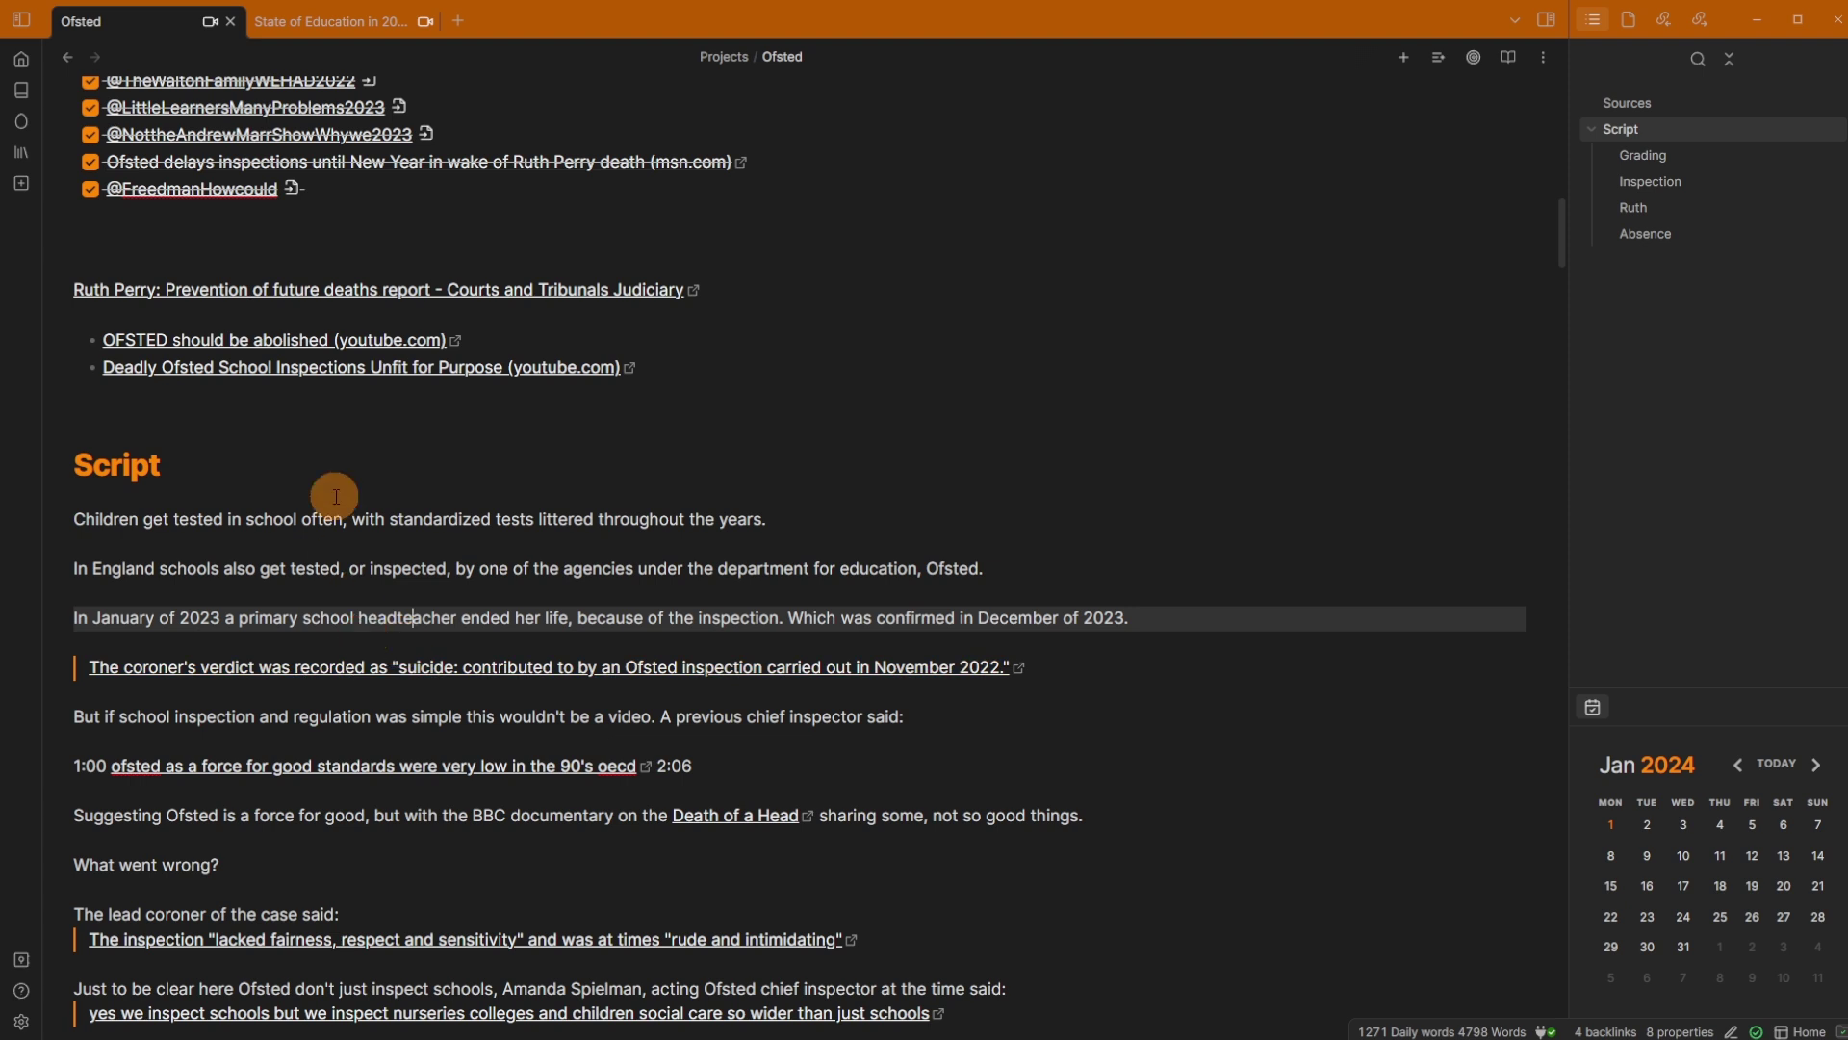
scroll(447, 724, down, 4)
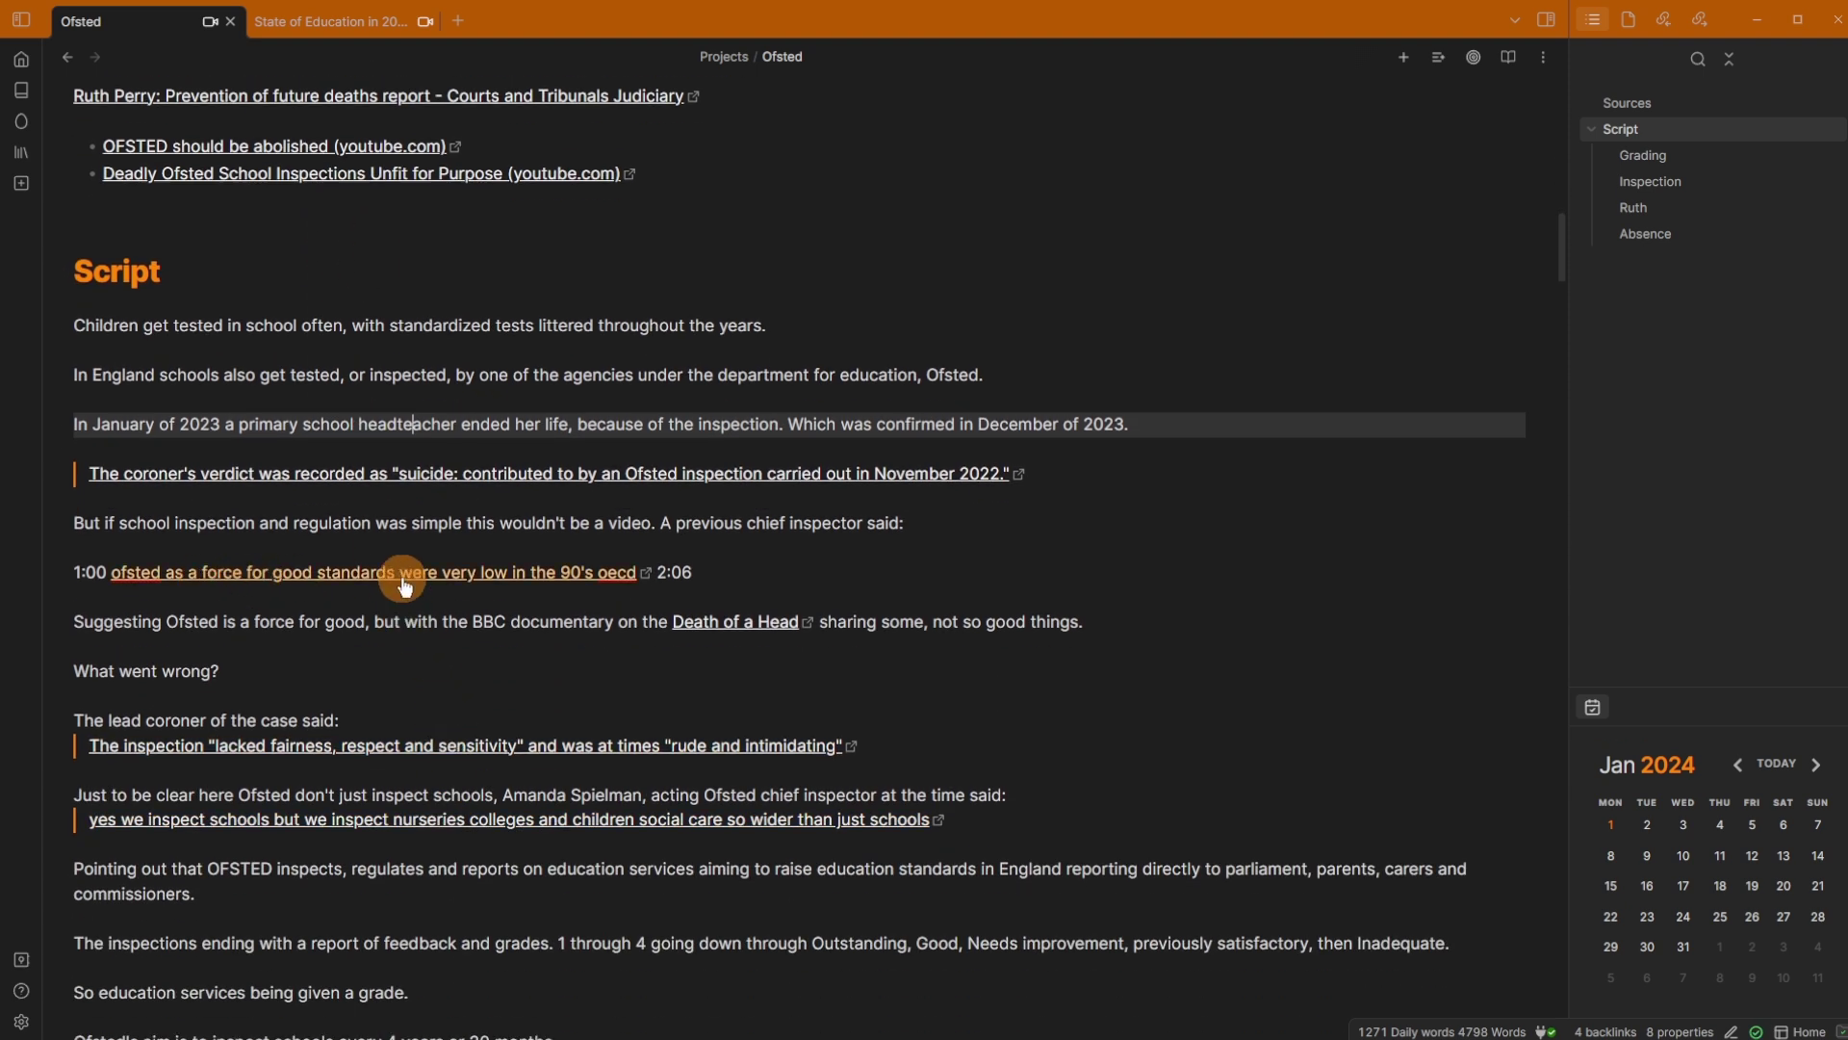
scroll(481, 743, down, 3)
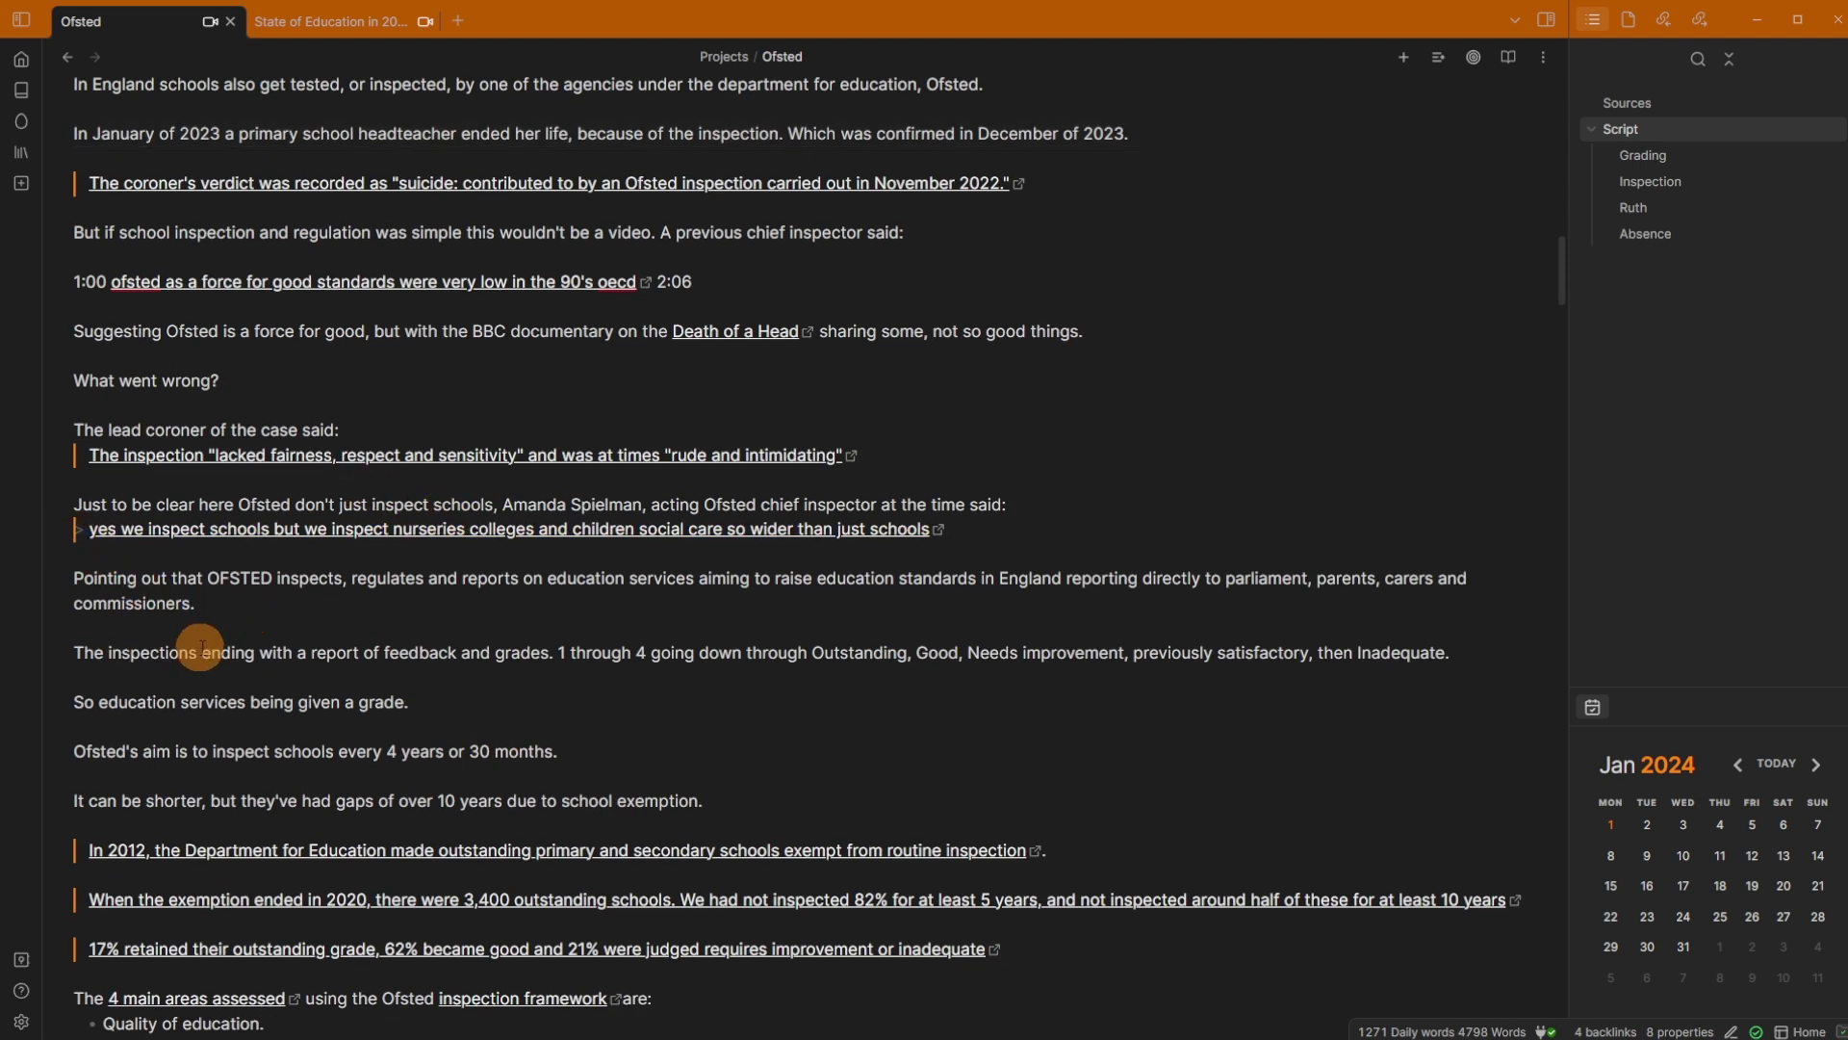
scroll(317, 643, down, 11)
scroll(370, 463, down, 15)
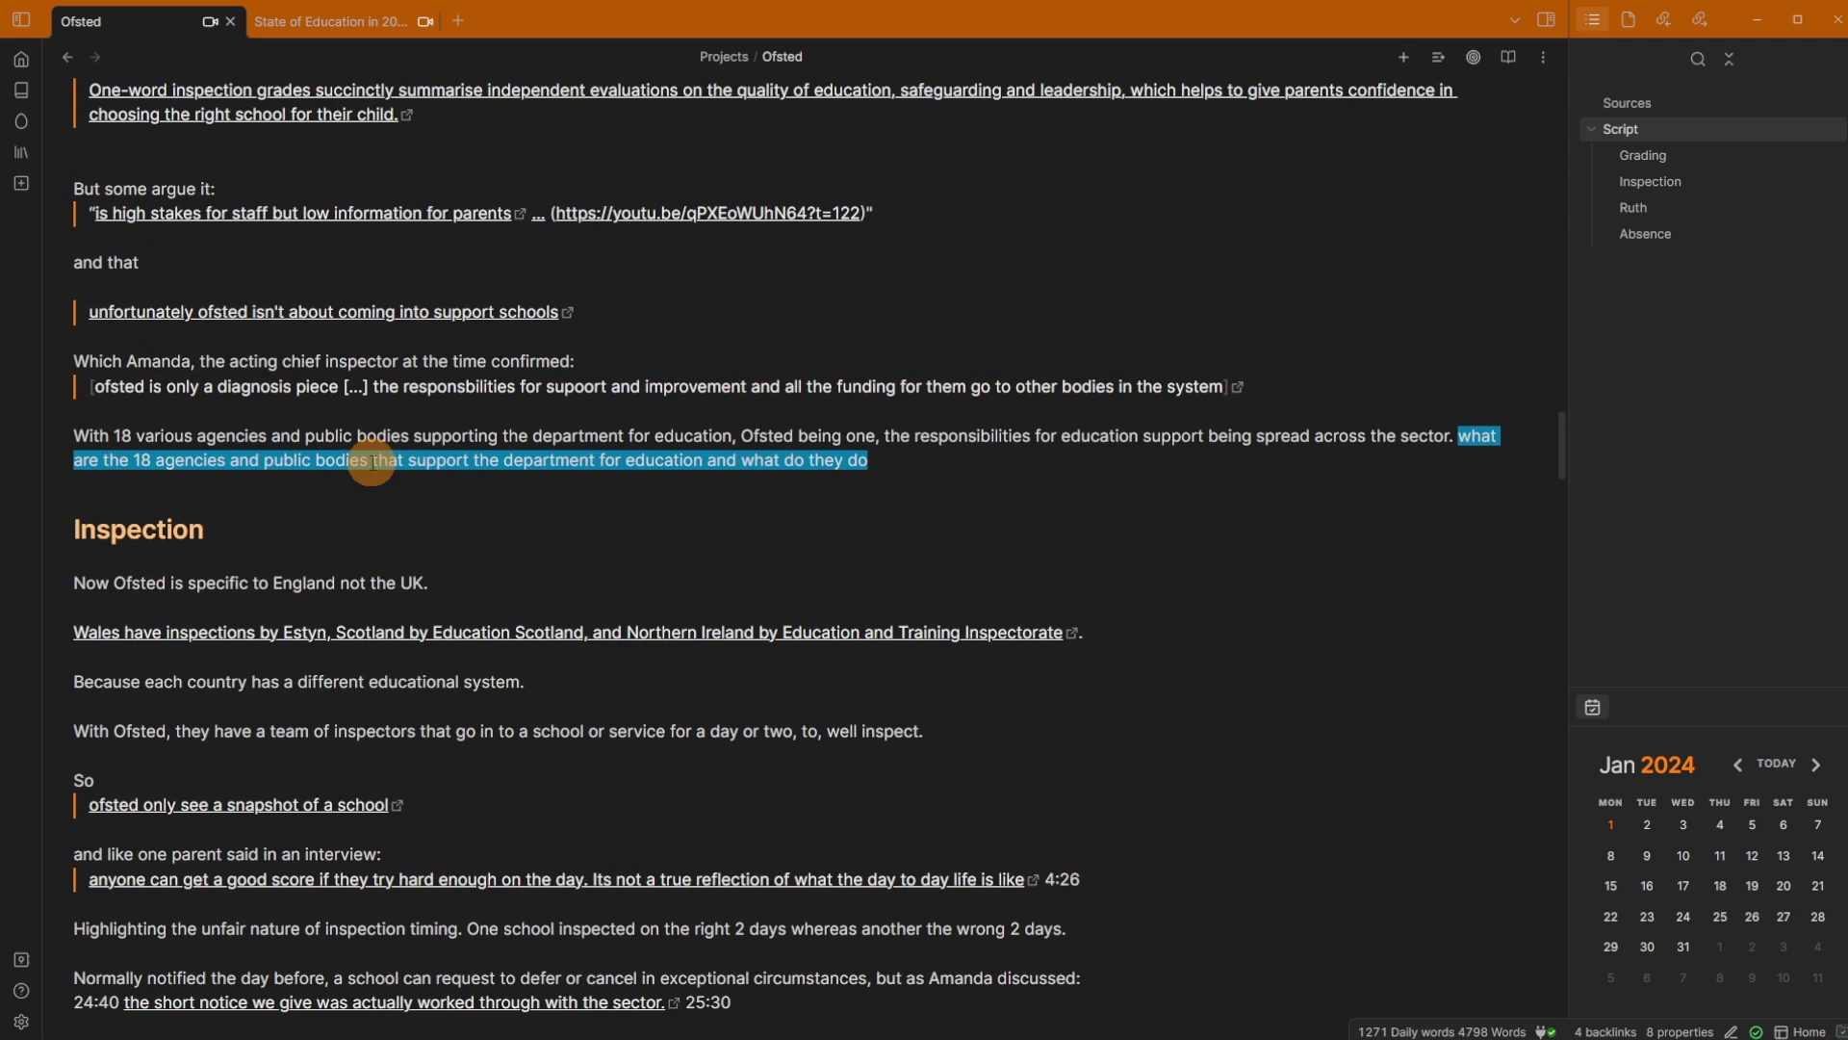
key(ctrl+shift+h)
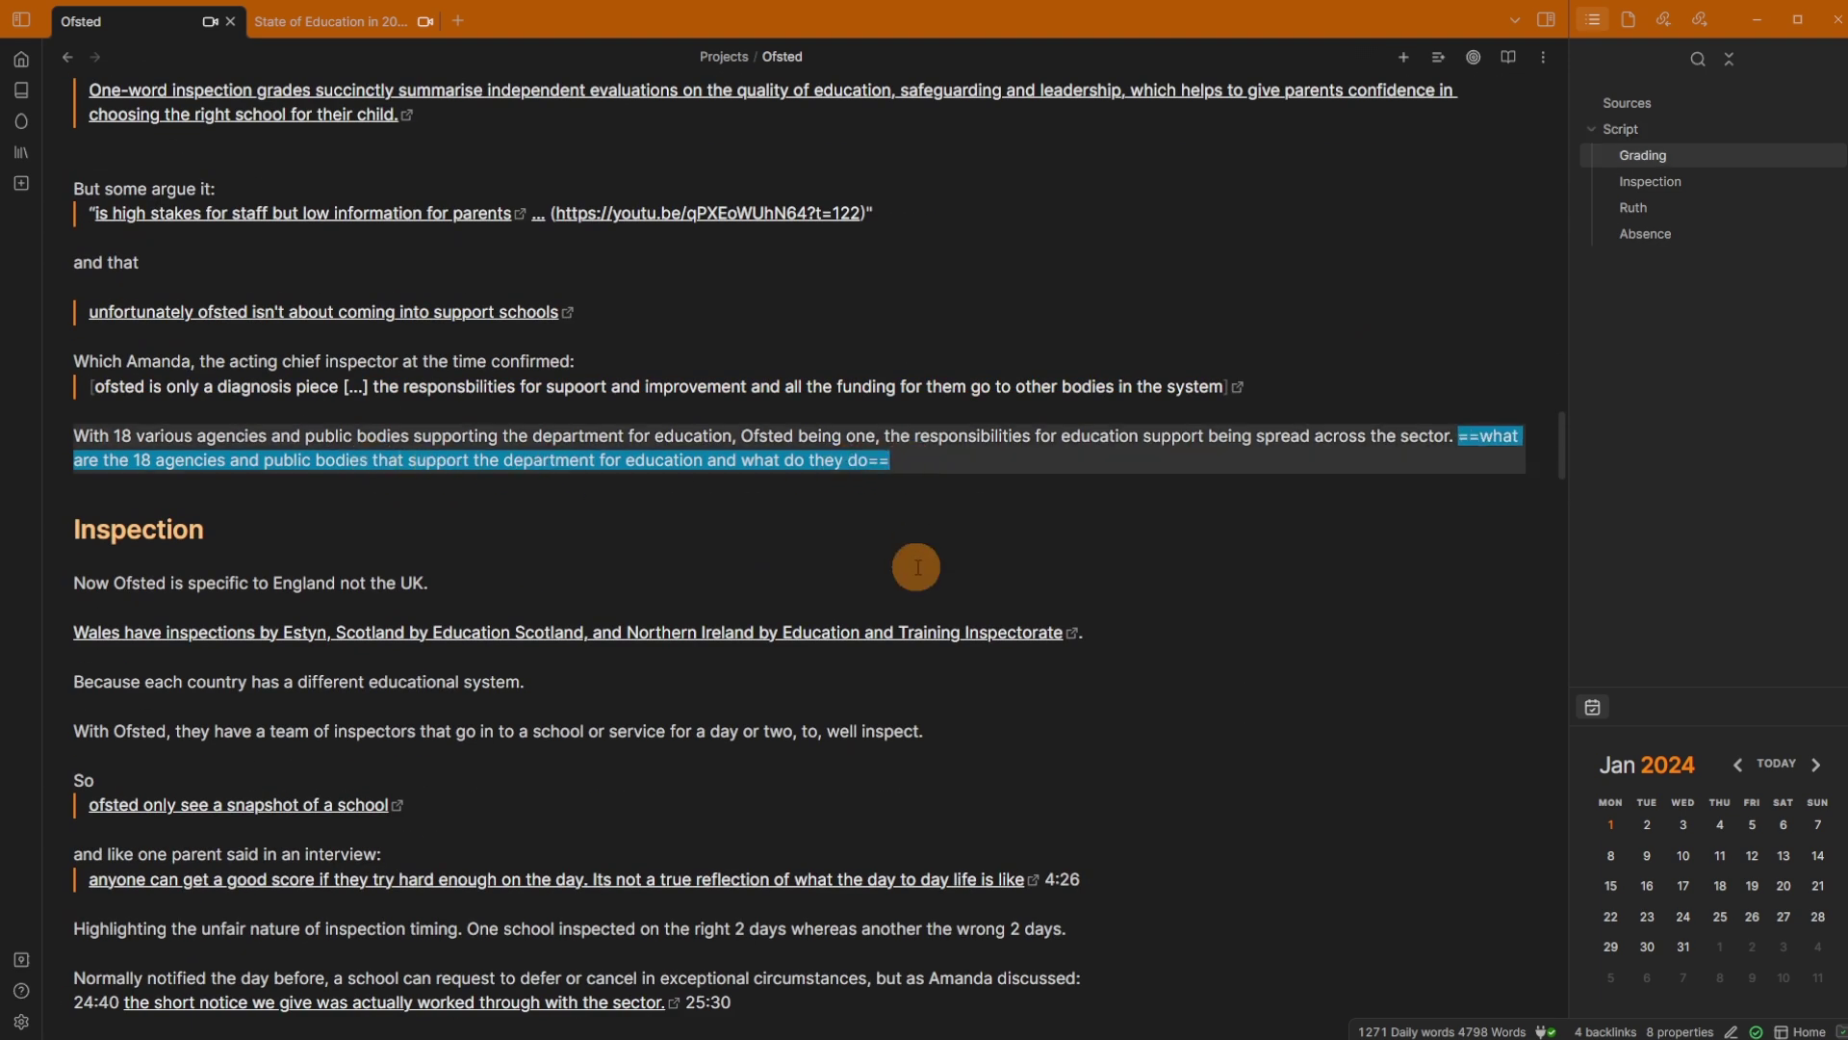
Step: Scroll past the Inspection section and switch to the State of Education in 2023 tab
click(468, 566)
scroll(468, 567, down, 4)
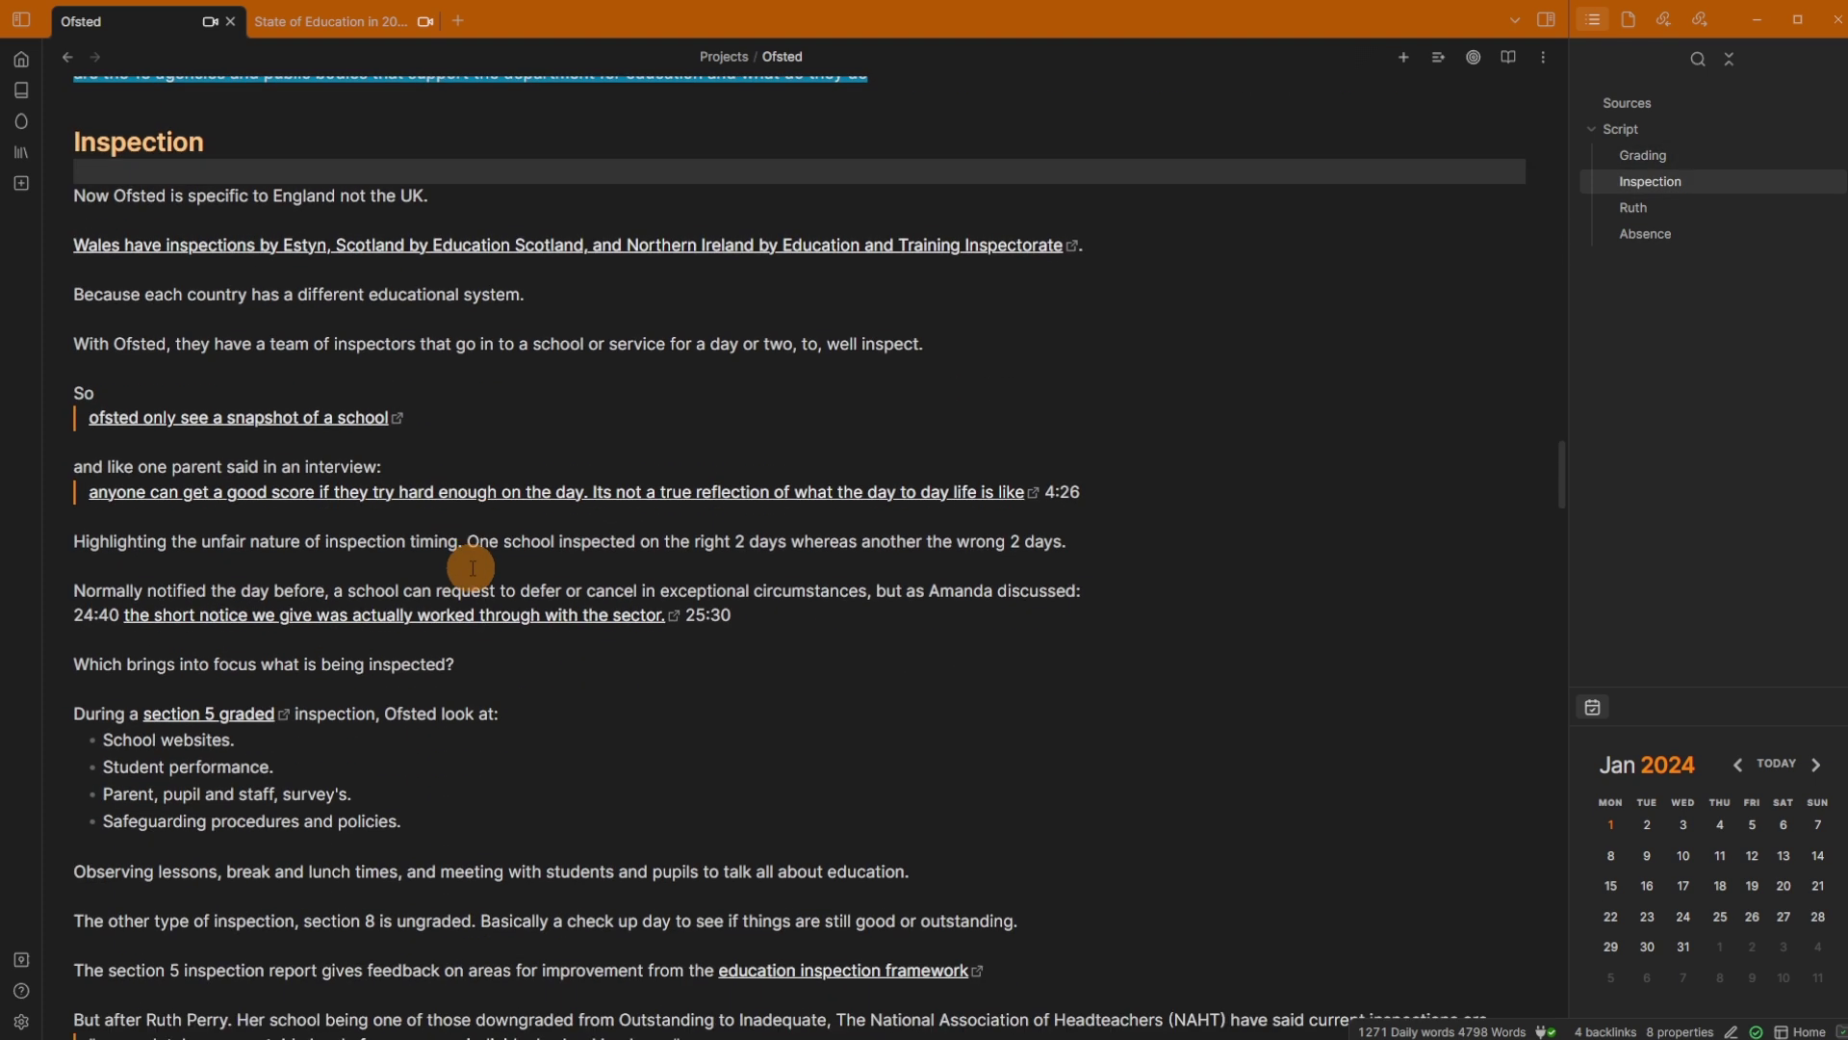
scroll(472, 568, down, 12)
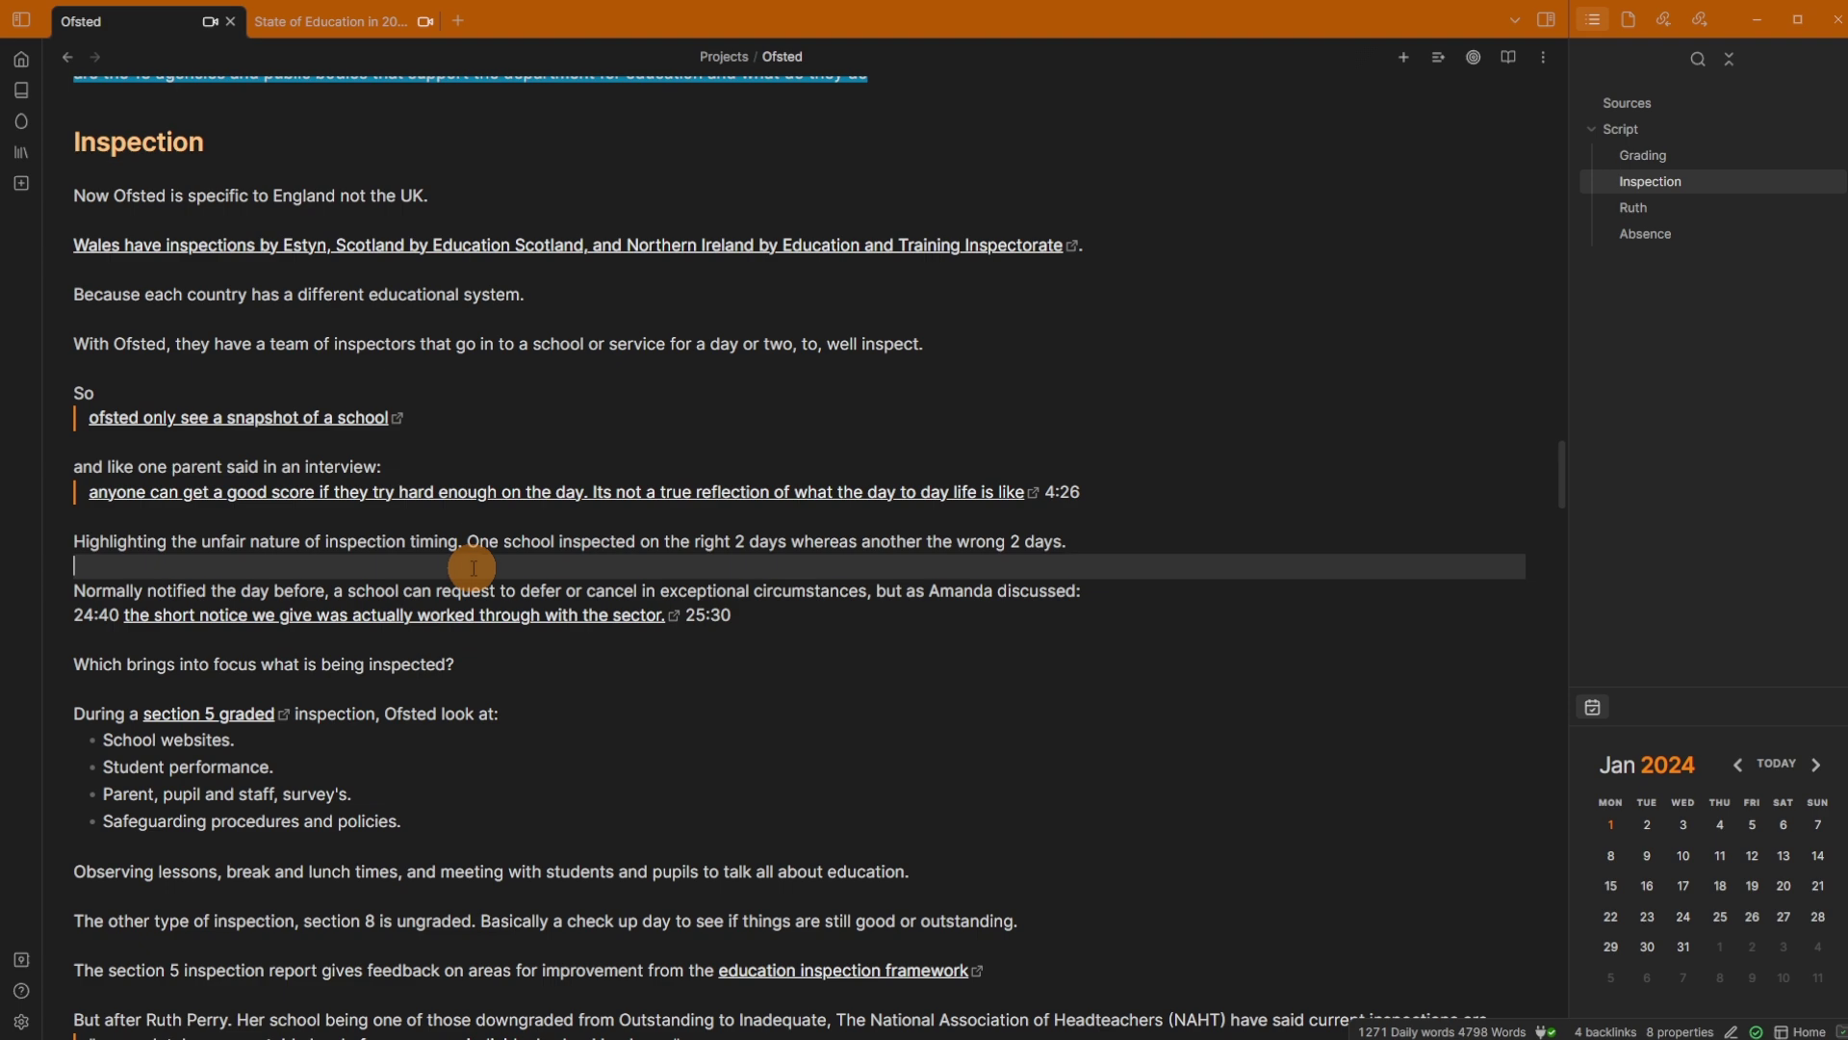
scroll(449, 397, down, 13)
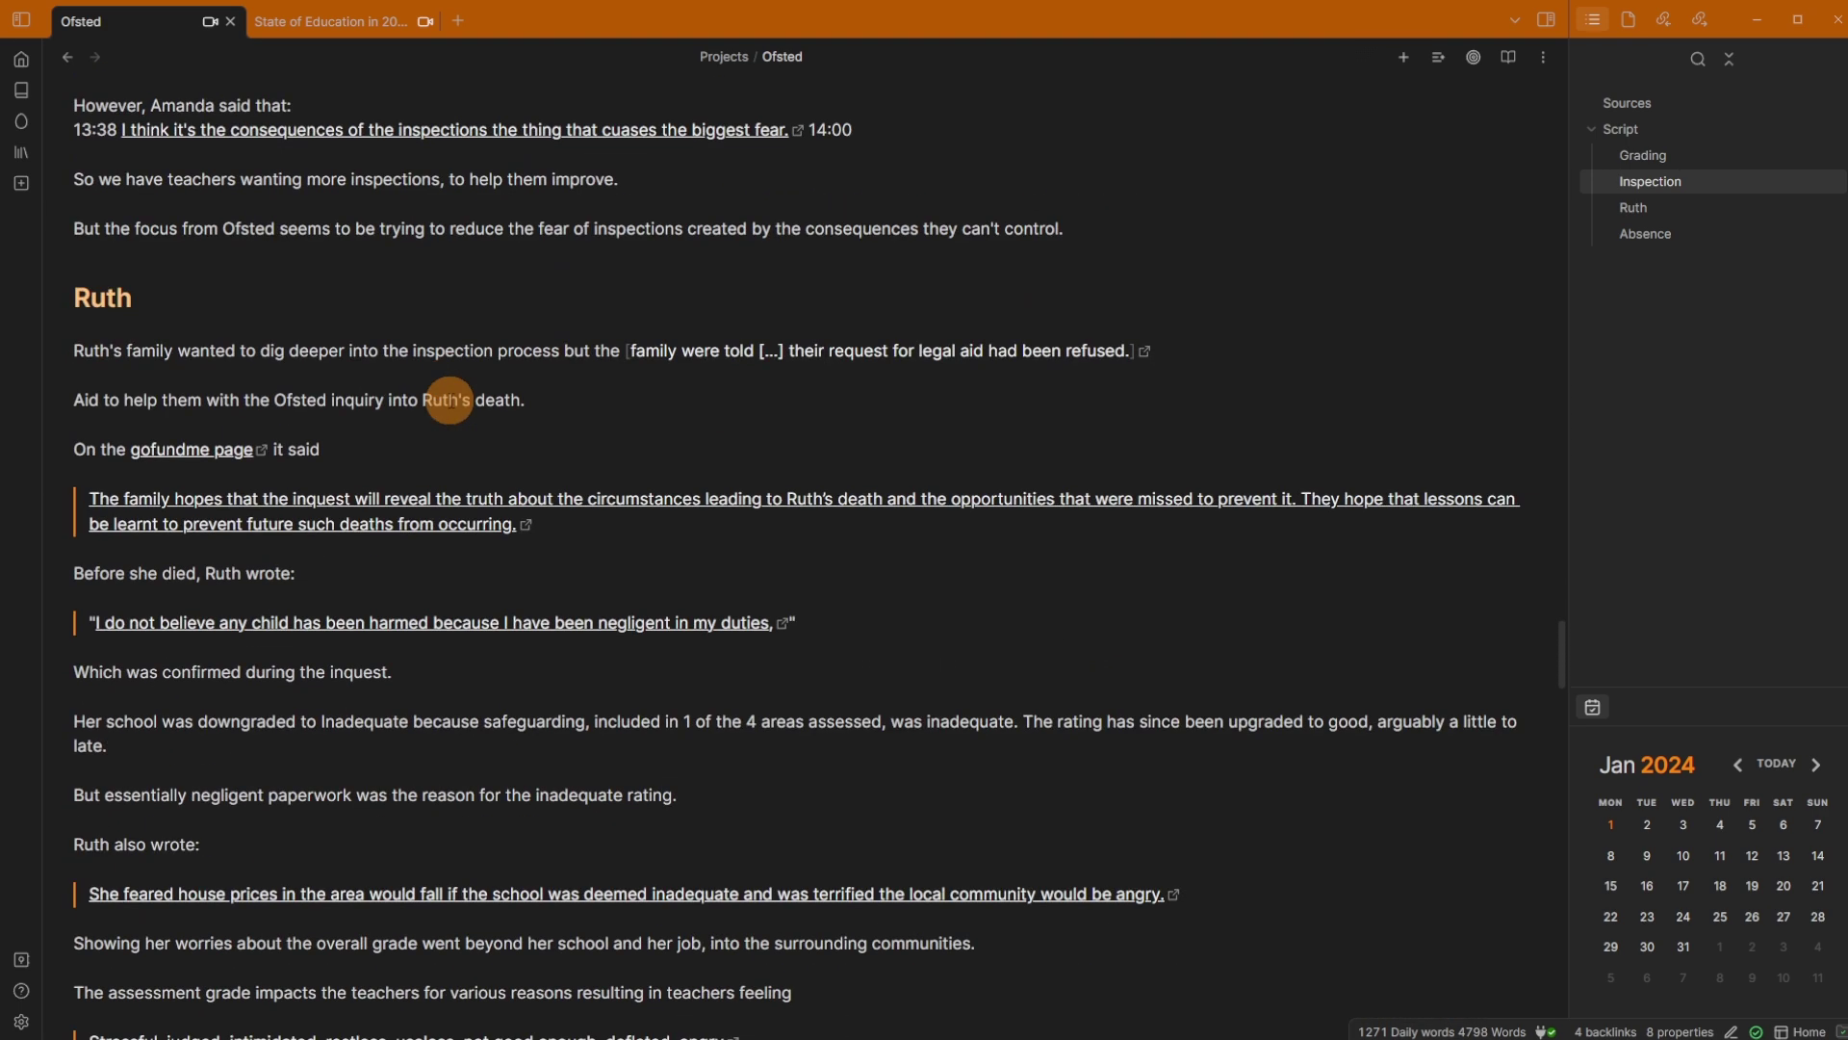
scroll(450, 399, down, 20)
scroll(449, 399, down, 12)
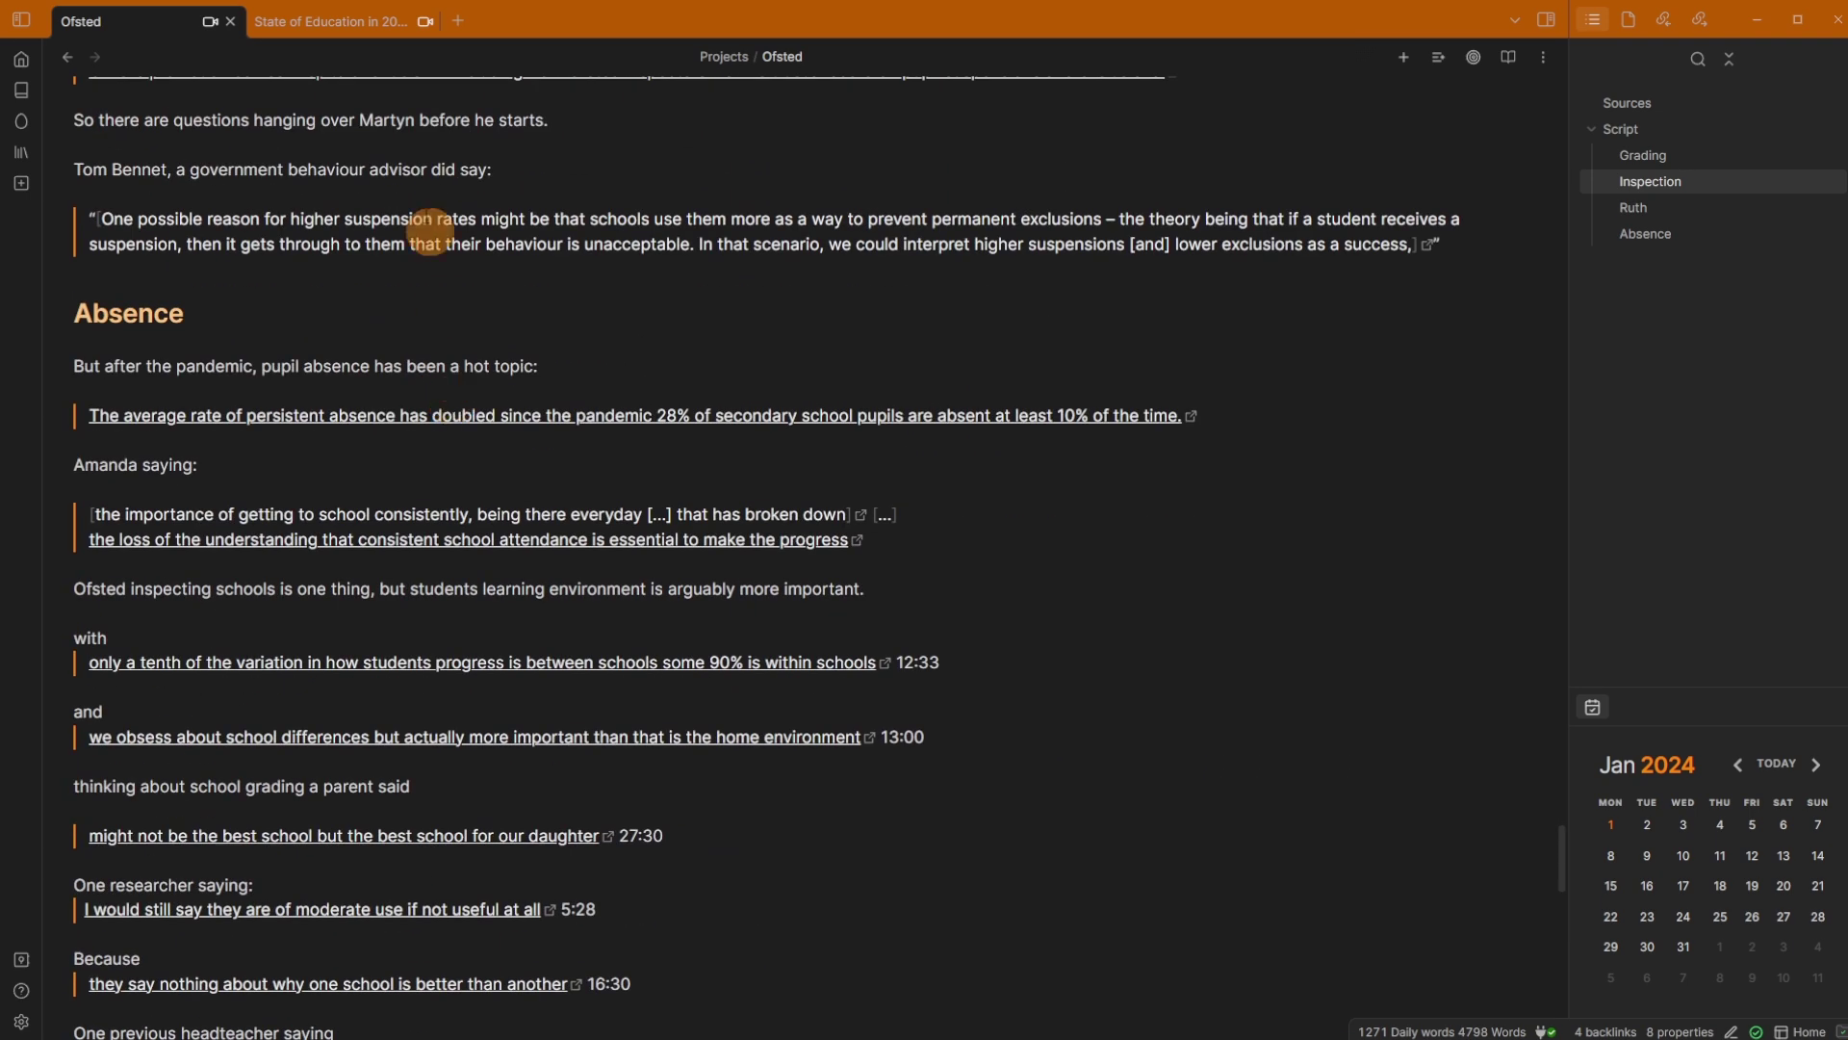
click(346, 23)
scroll(420, 320, up, 2)
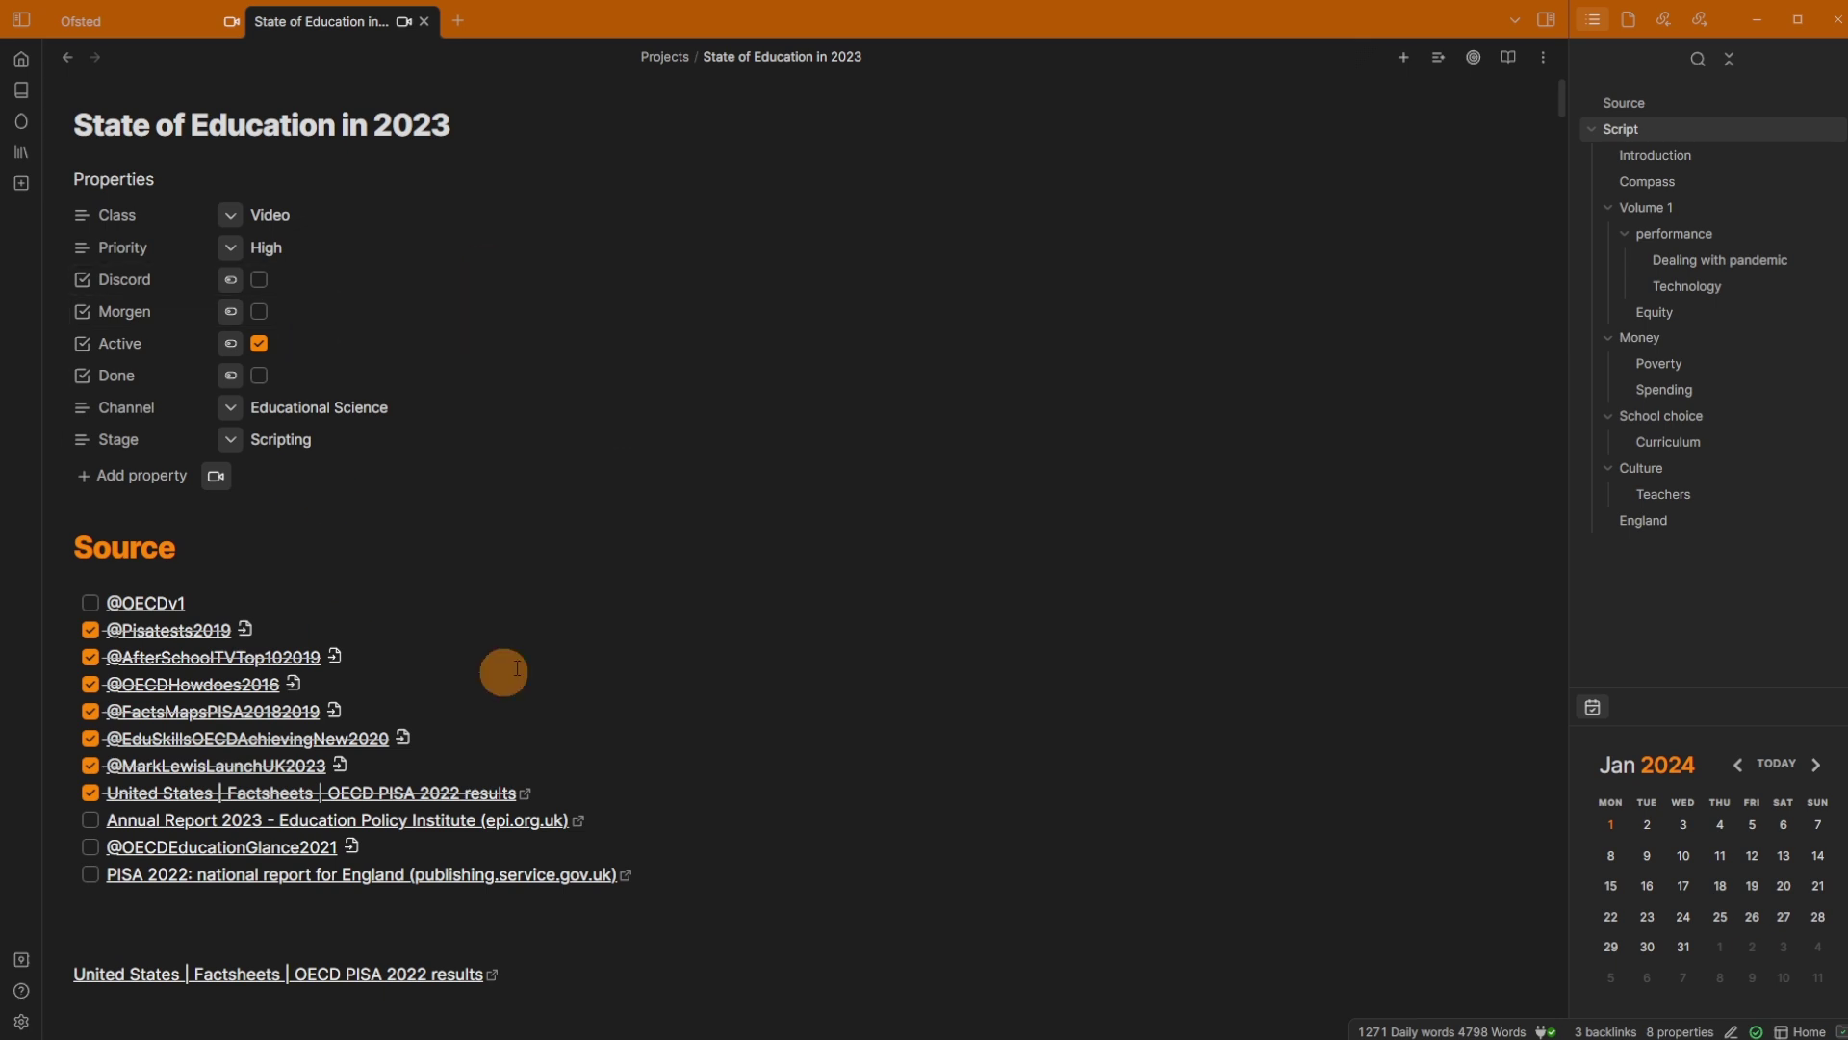
Step: Split the State of Education in 2023 note into a second pane on the right
scroll(454, 537, down, 2)
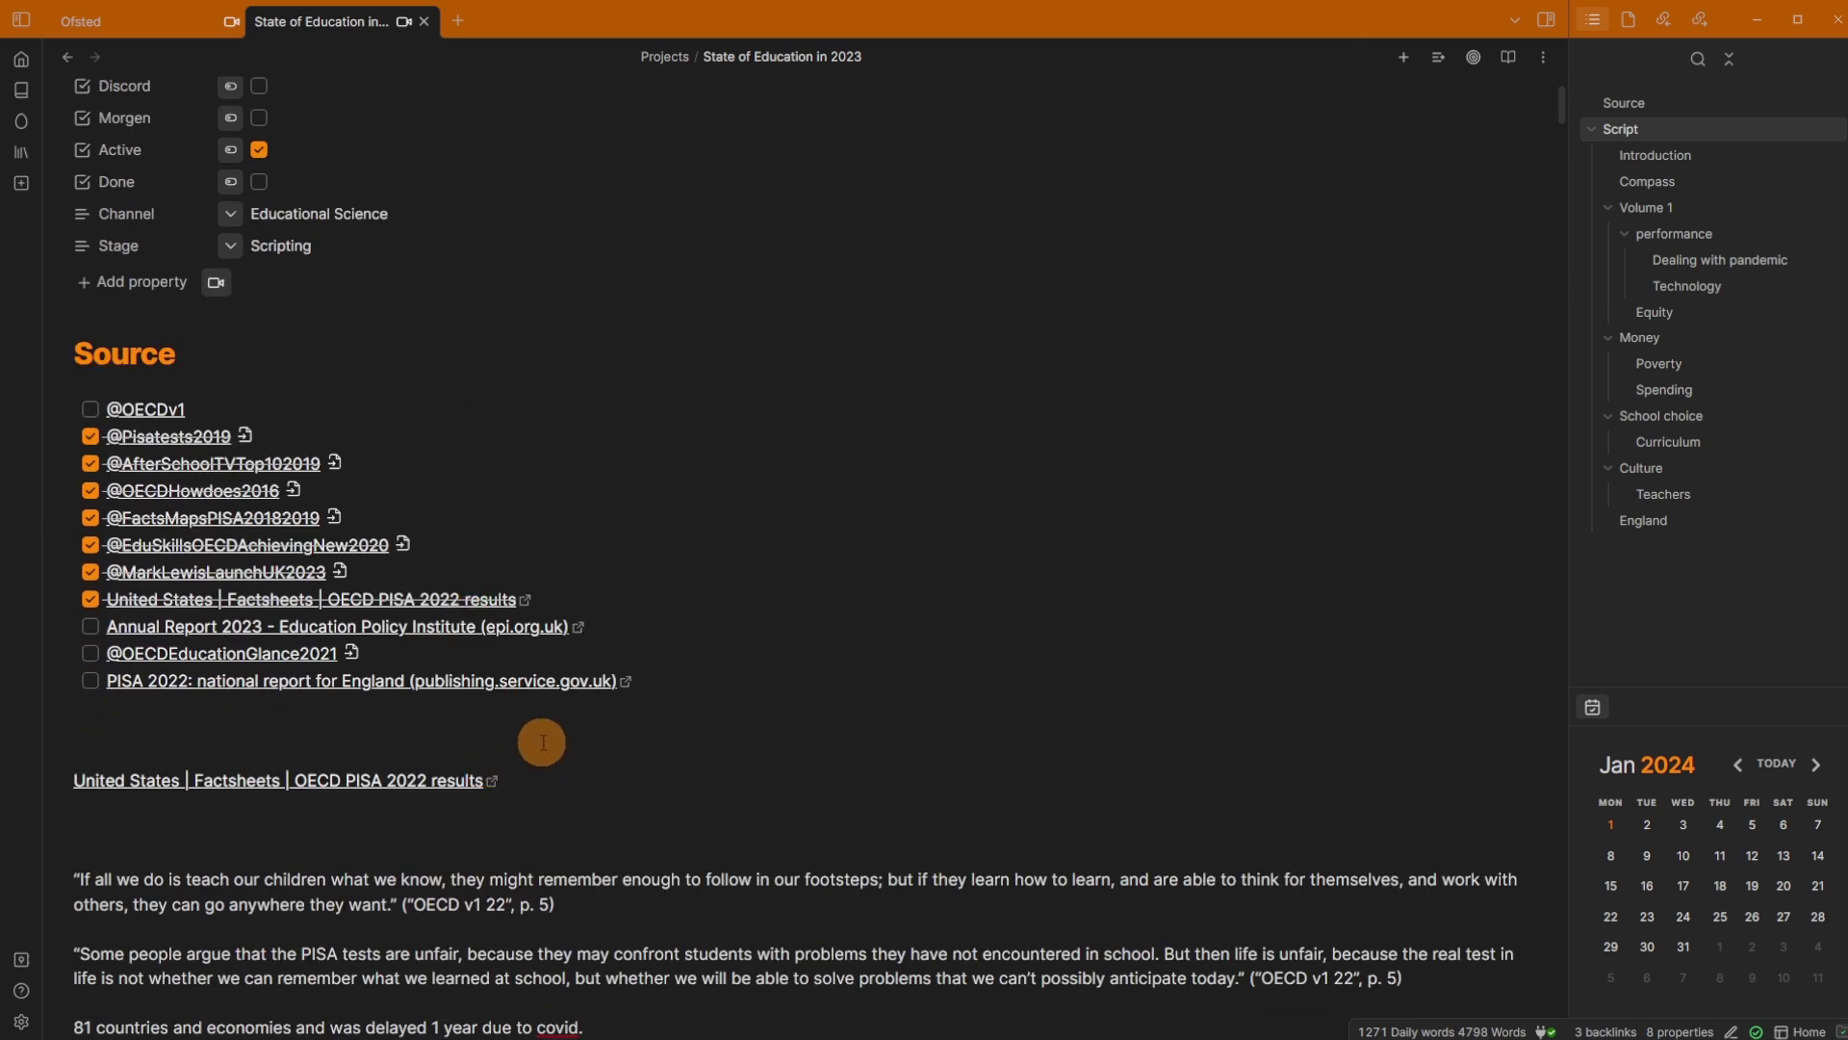
key(ctrl+backslash)
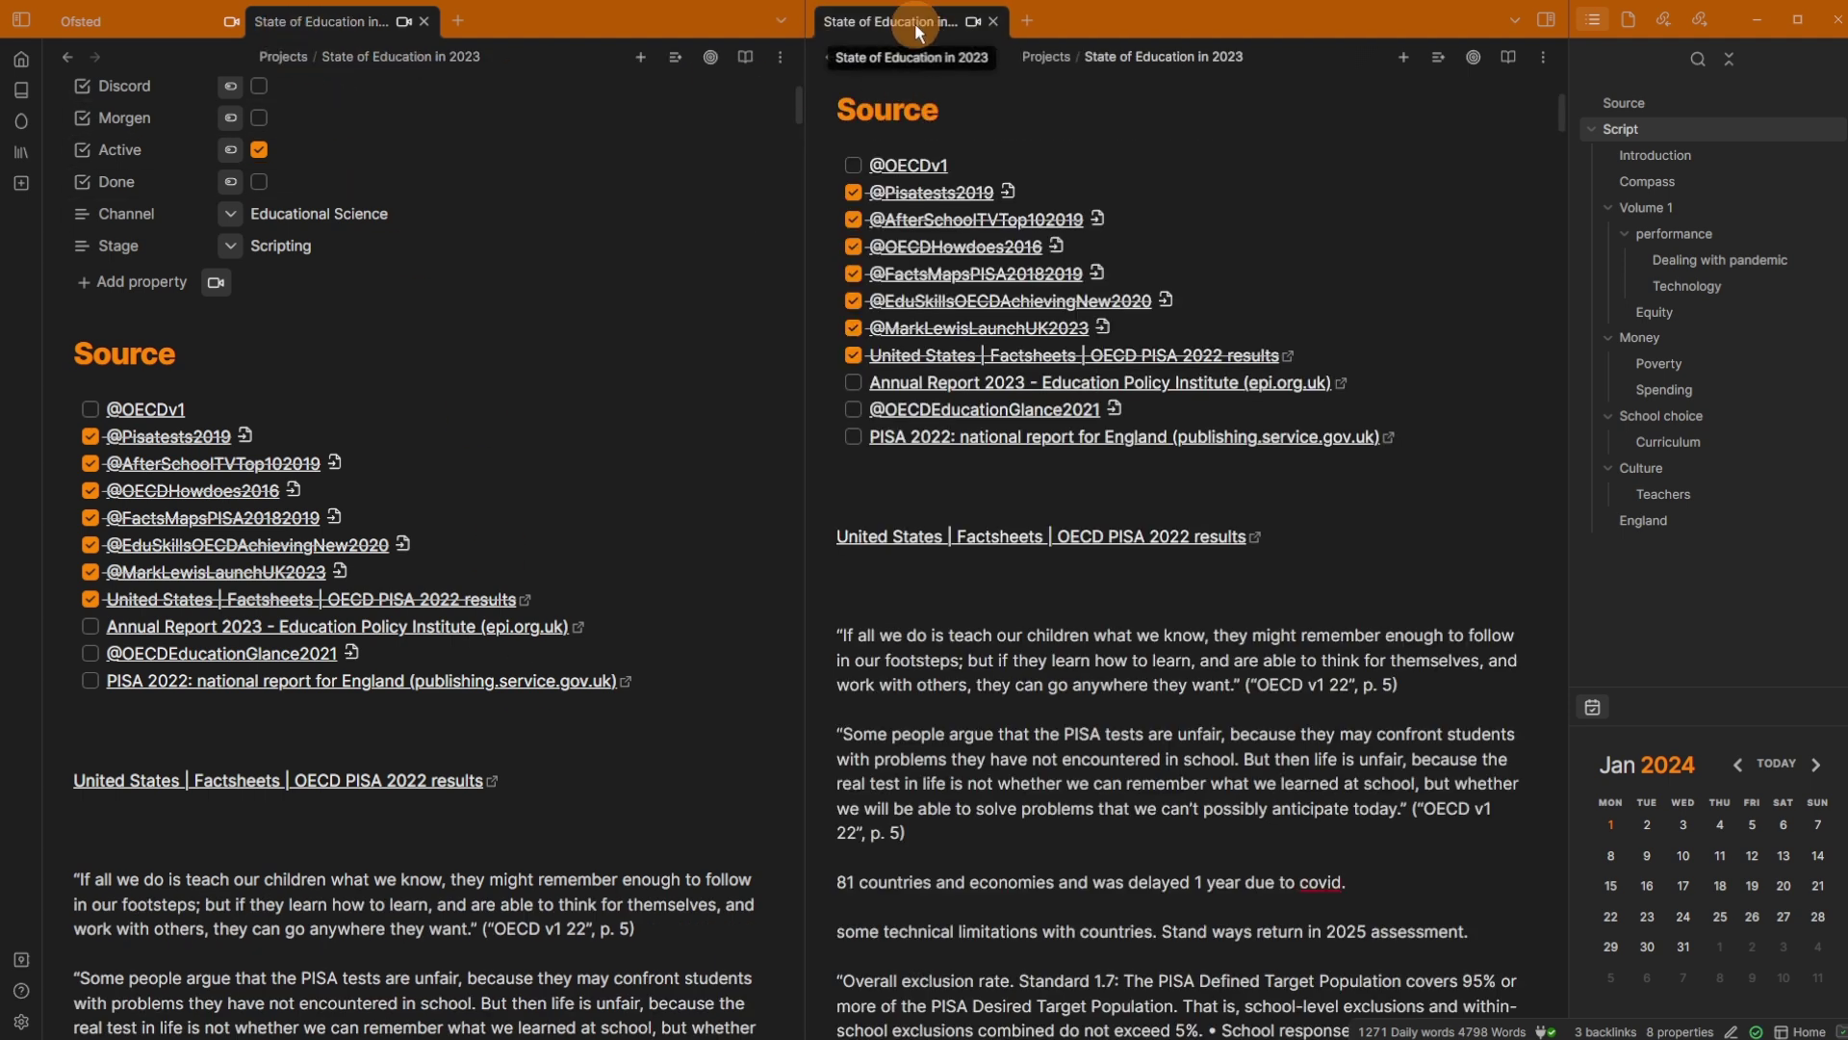
click(260, 738)
scroll(260, 737, down, 2)
scroll(260, 738, down, 3)
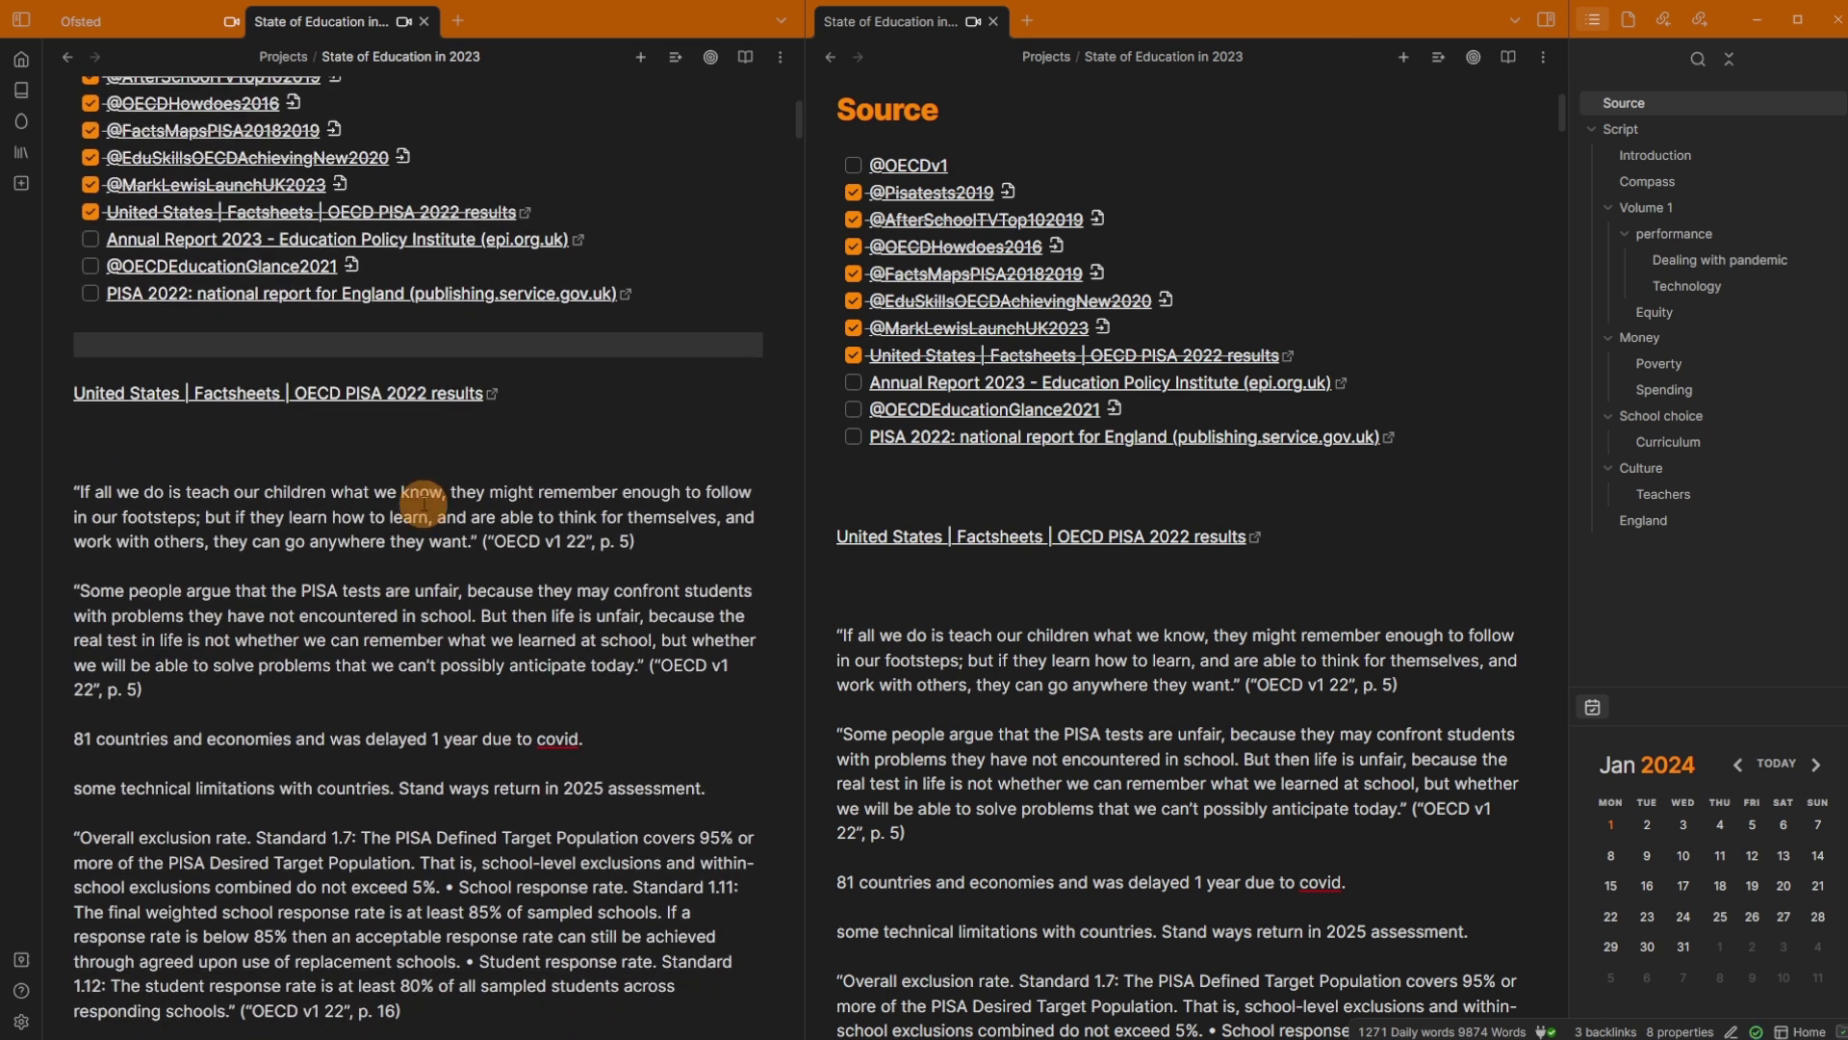
click(419, 508)
click(1152, 664)
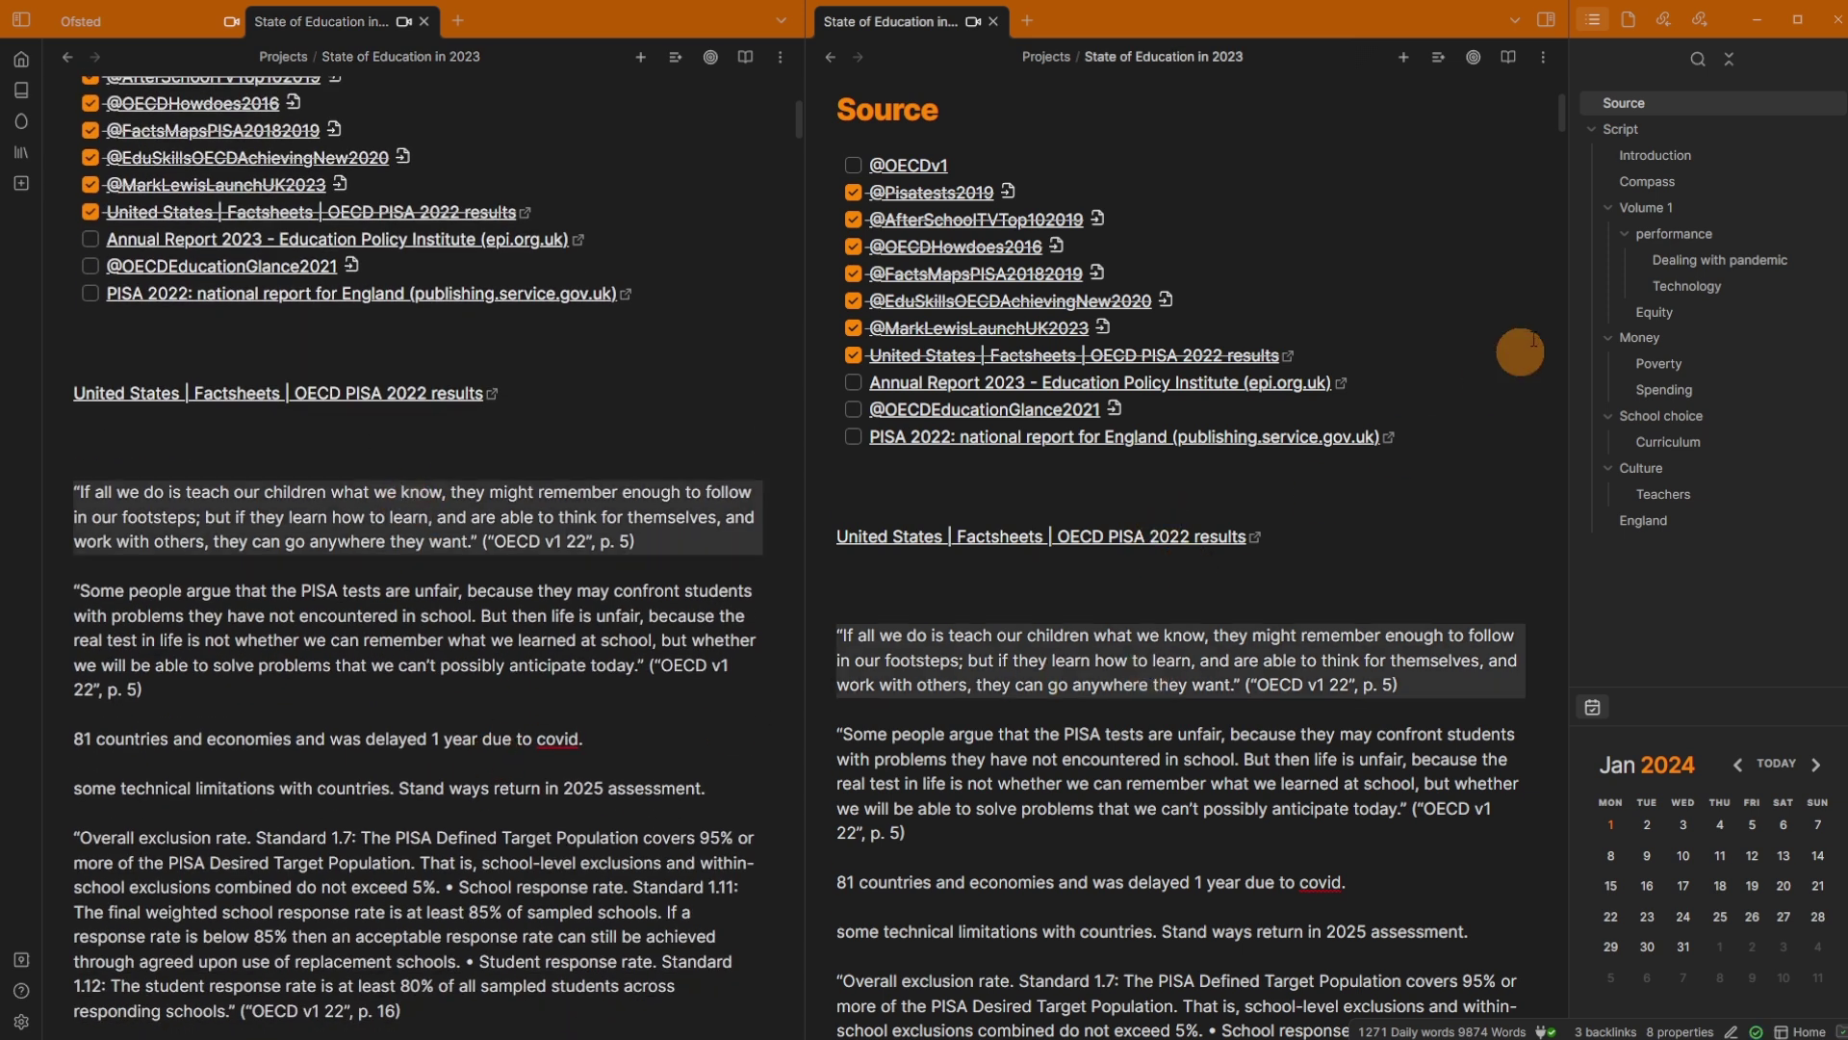
click(1702, 208)
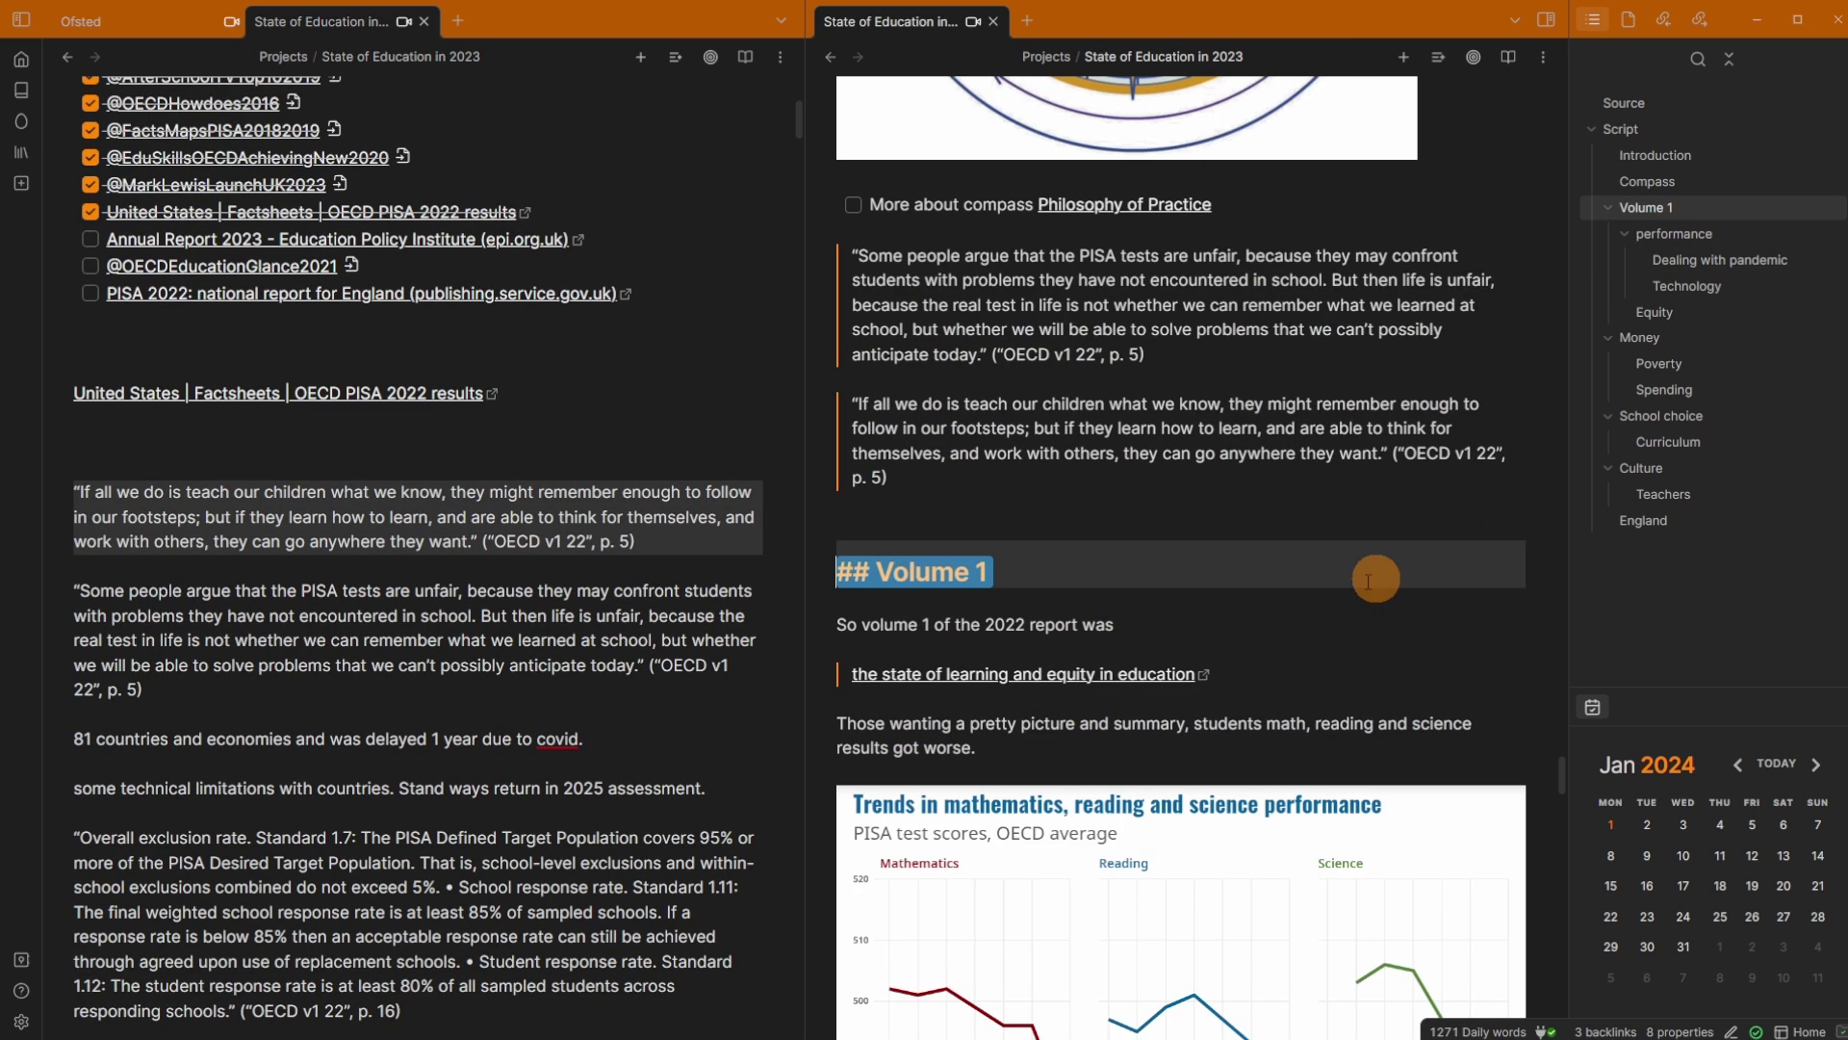
click(982, 631)
scroll(951, 632, down, 7)
scroll(951, 631, down, 14)
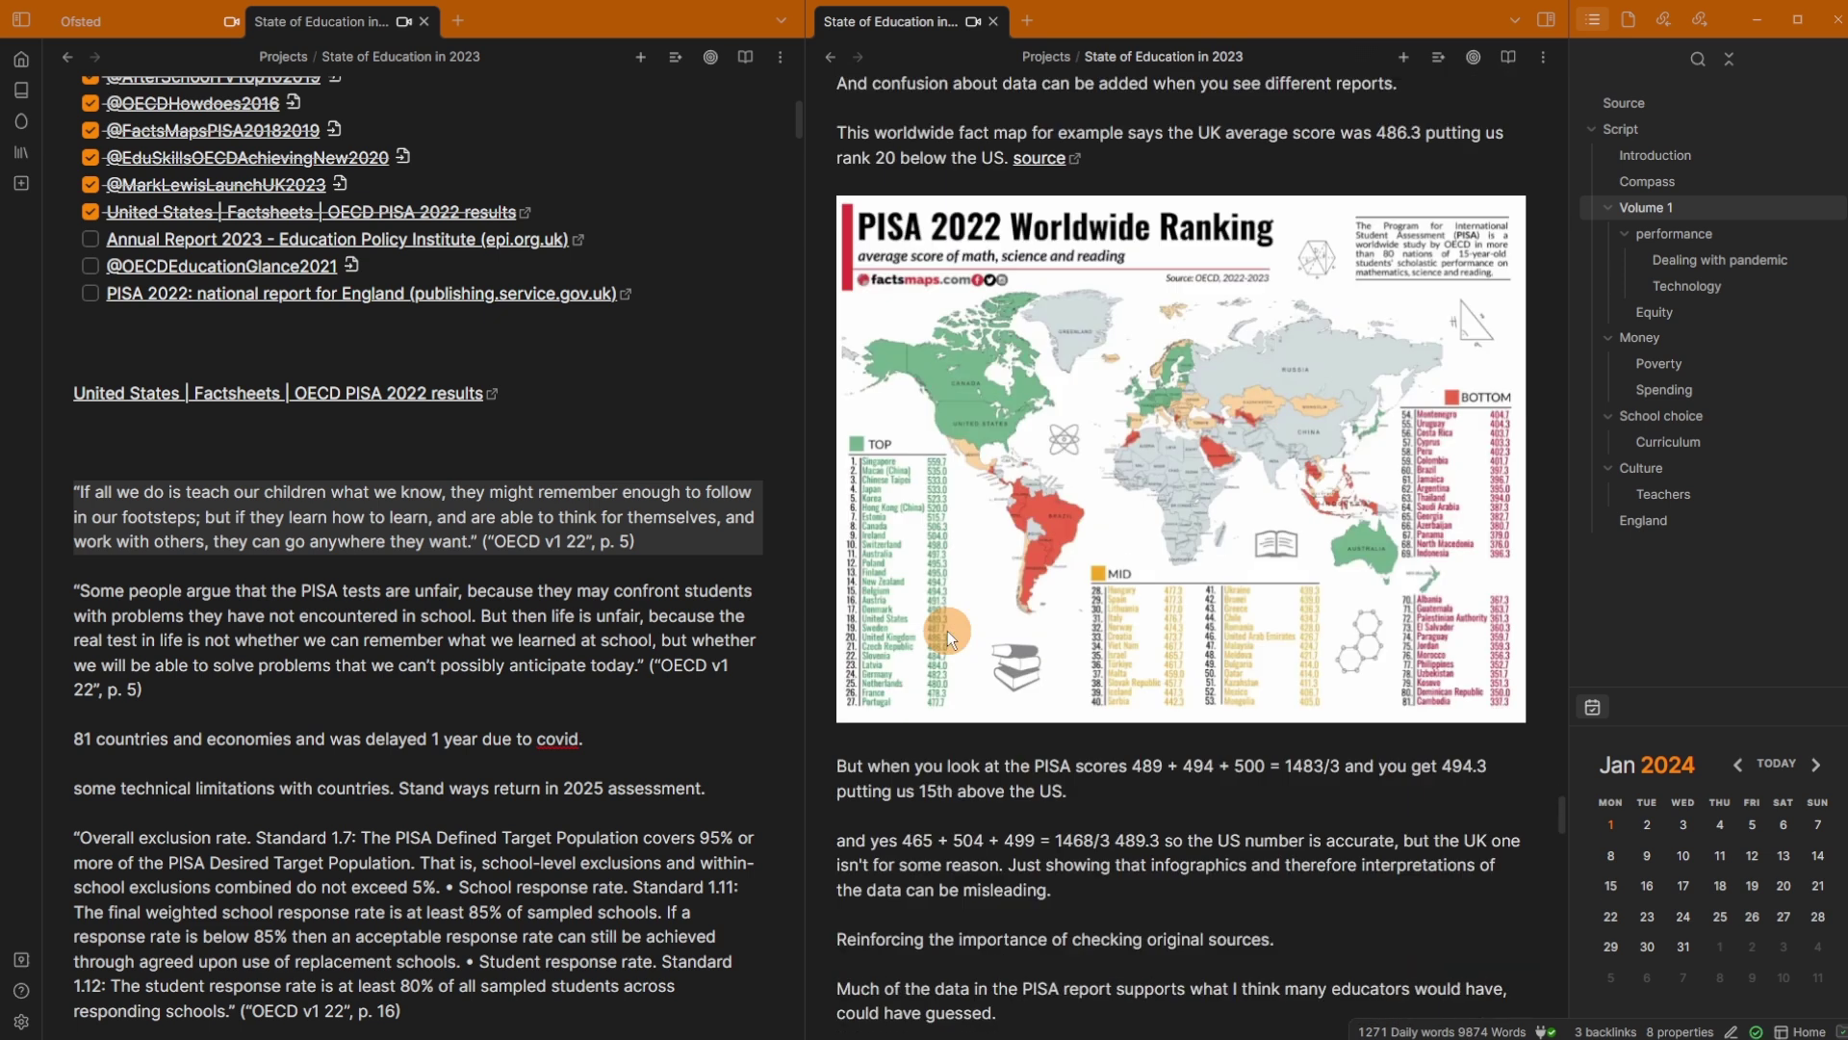
click(1059, 424)
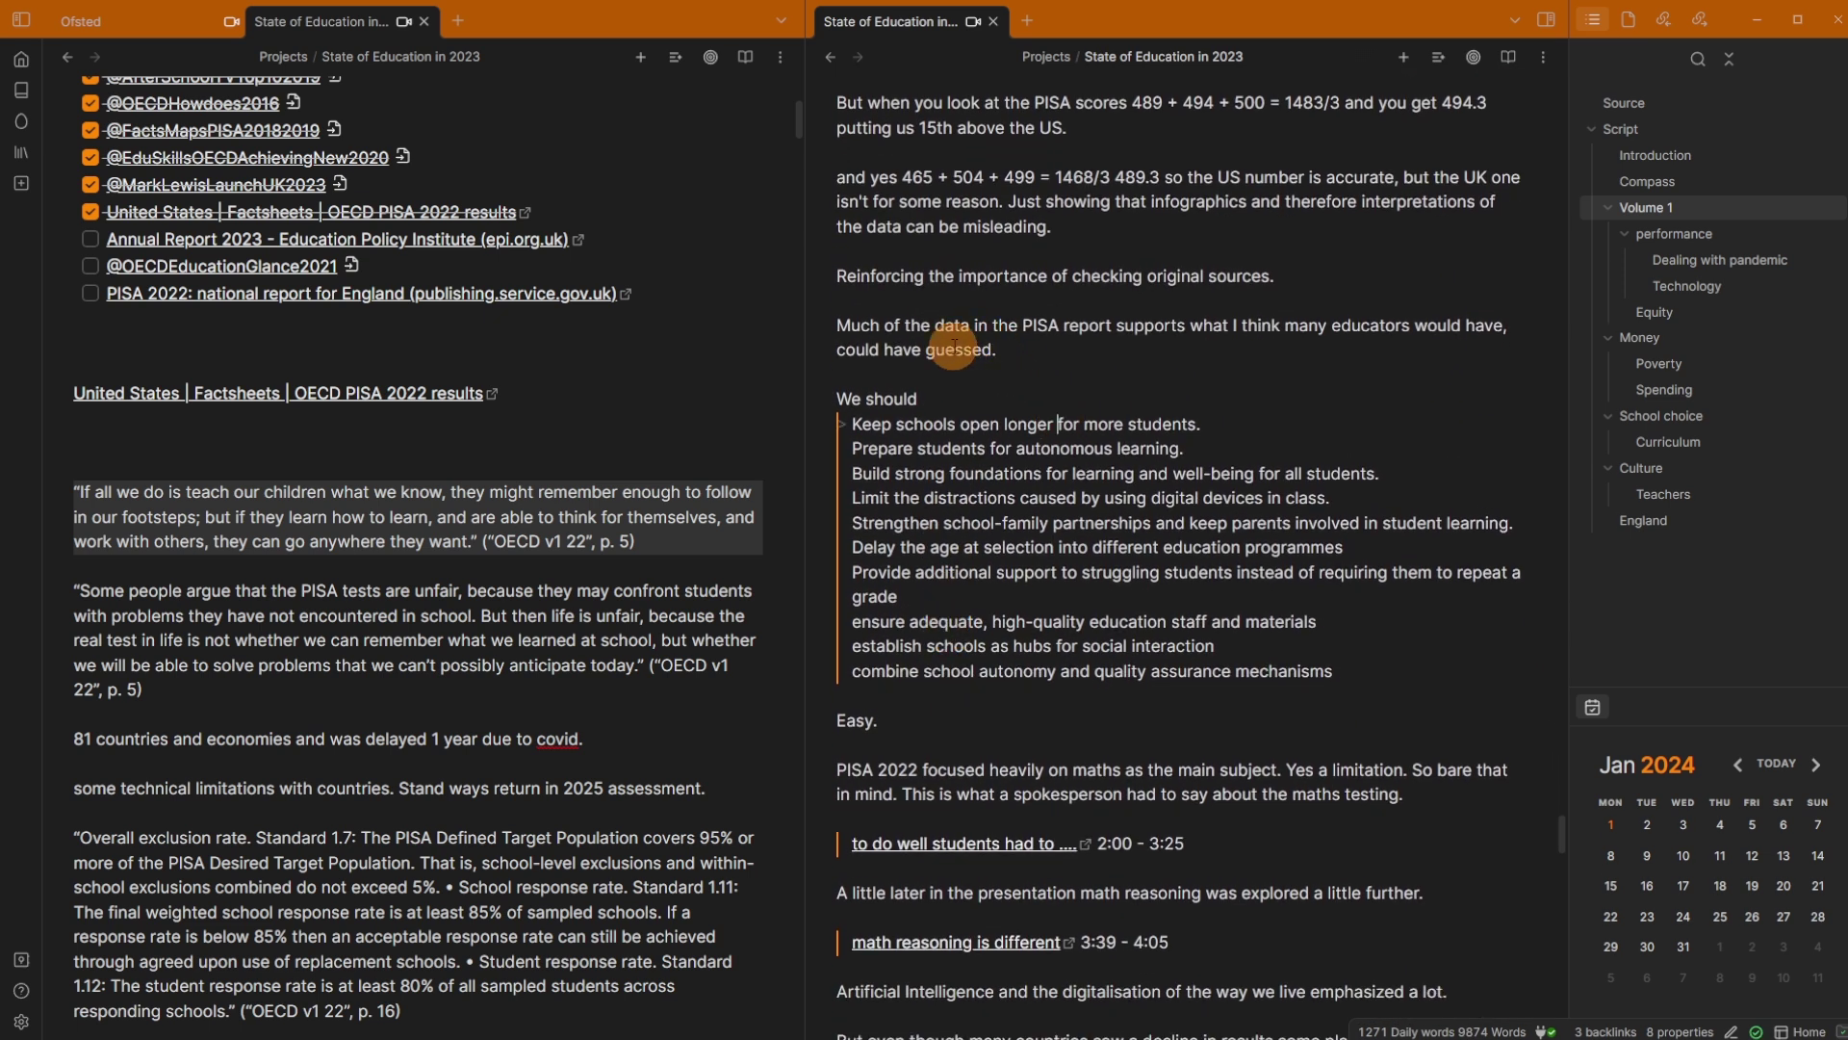
click(304, 615)
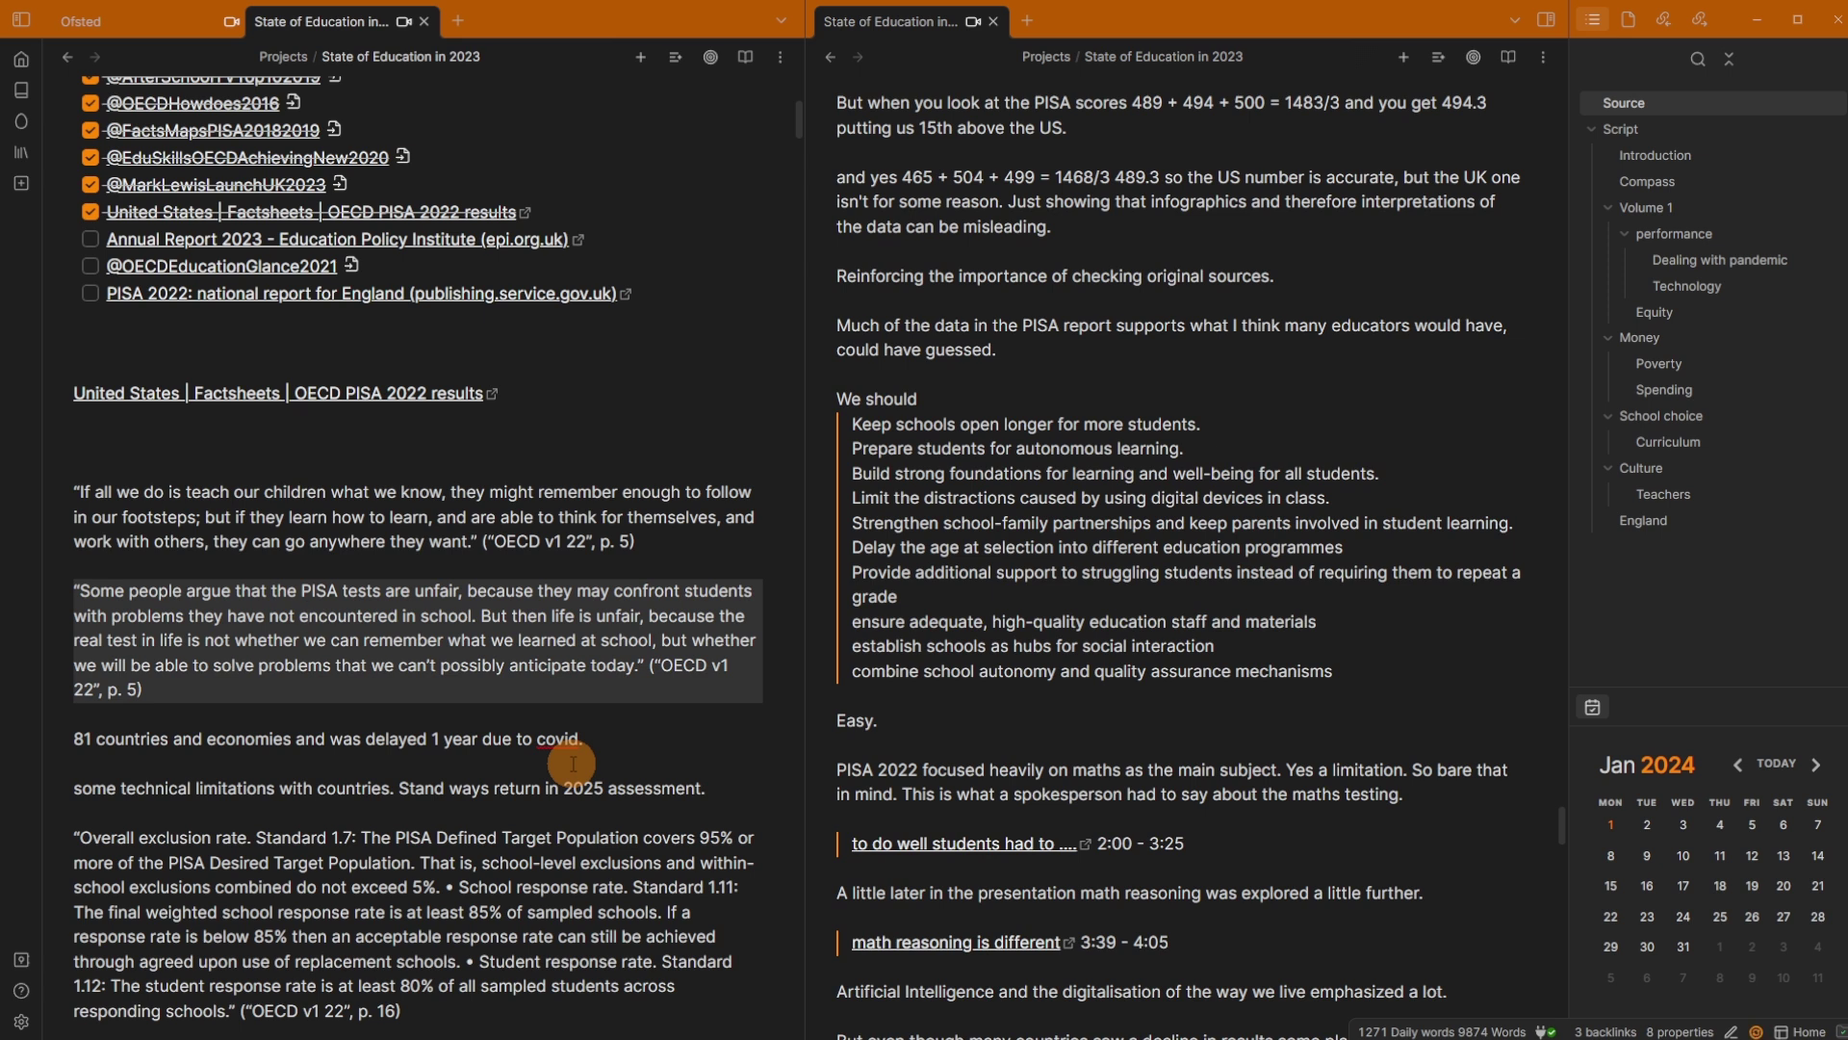
click(903, 373)
key(Return)
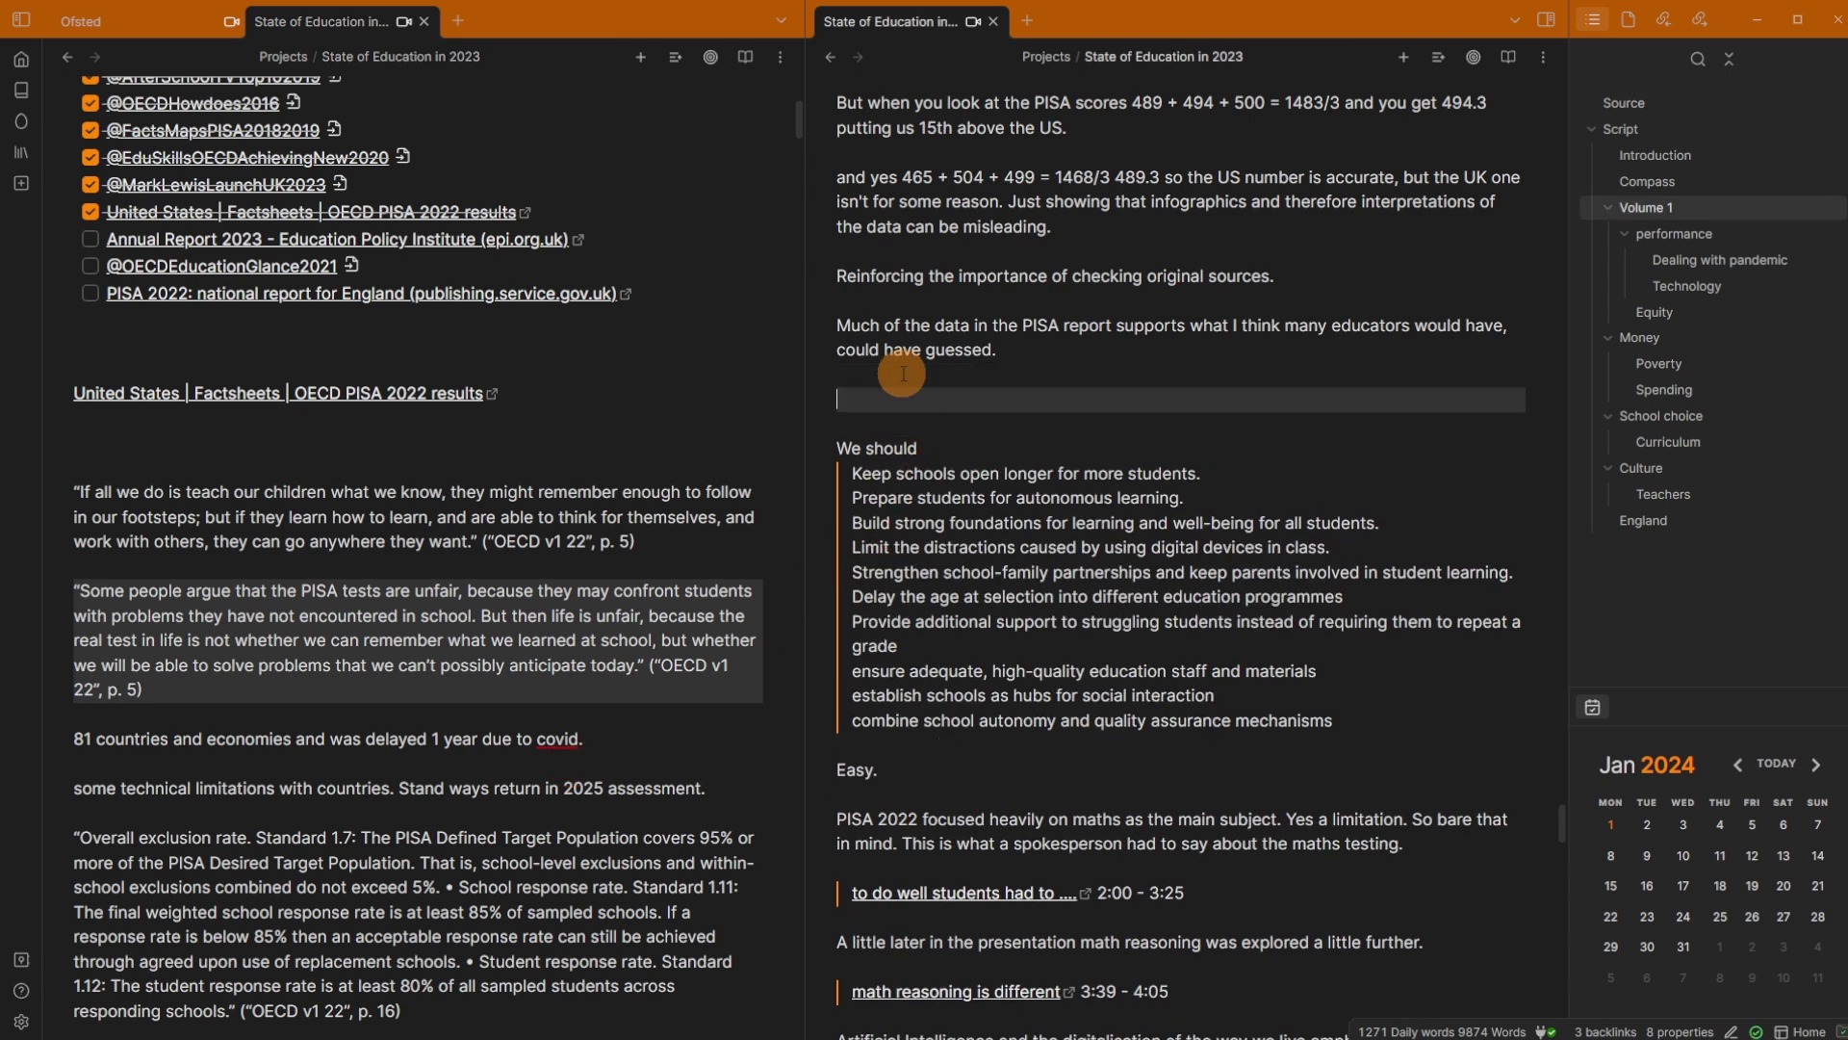
text("Some people argue that the PISA tests are unfair, because they may confront students with problems they have not encountered in school. But then life is unfair, because the real test in life is not whether we can remember what we learned at school, but whether we will be able to solve problems that we can’t possibly anticipate today." ("OECD v1 22", p. 5))
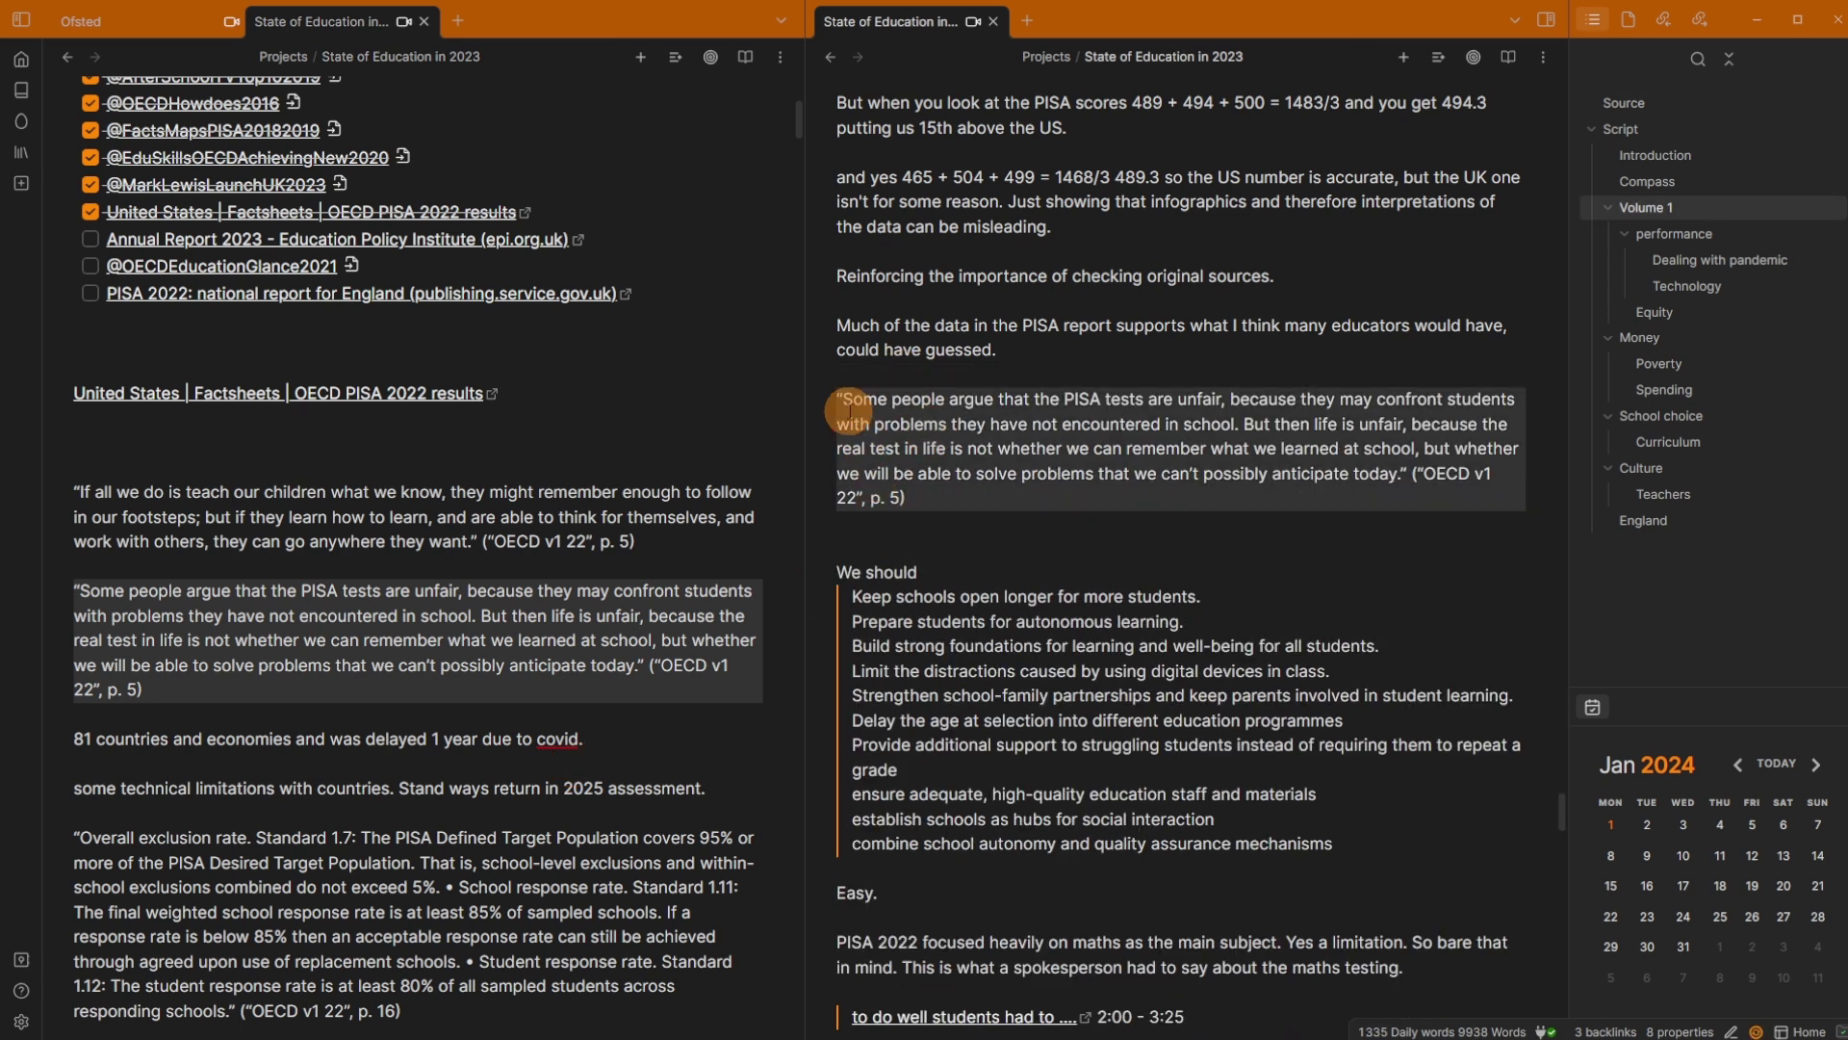
click(851, 409)
text(>)
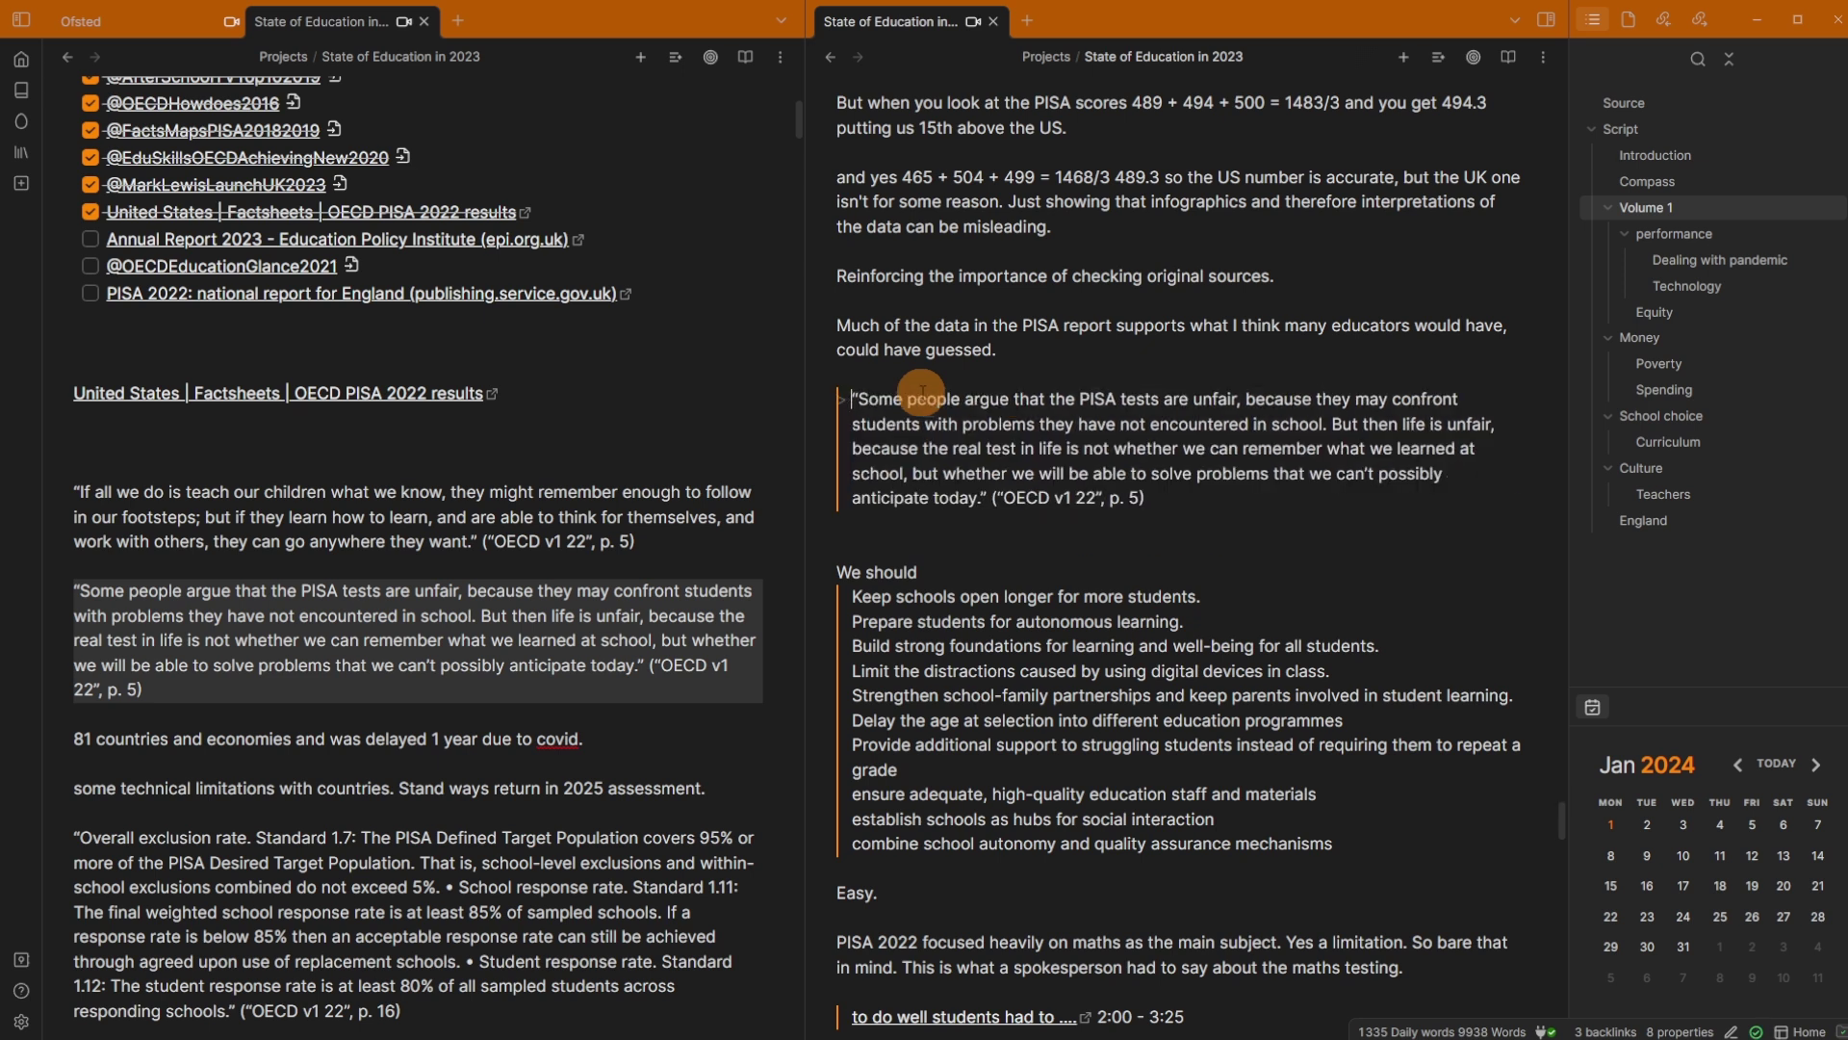
click(921, 380)
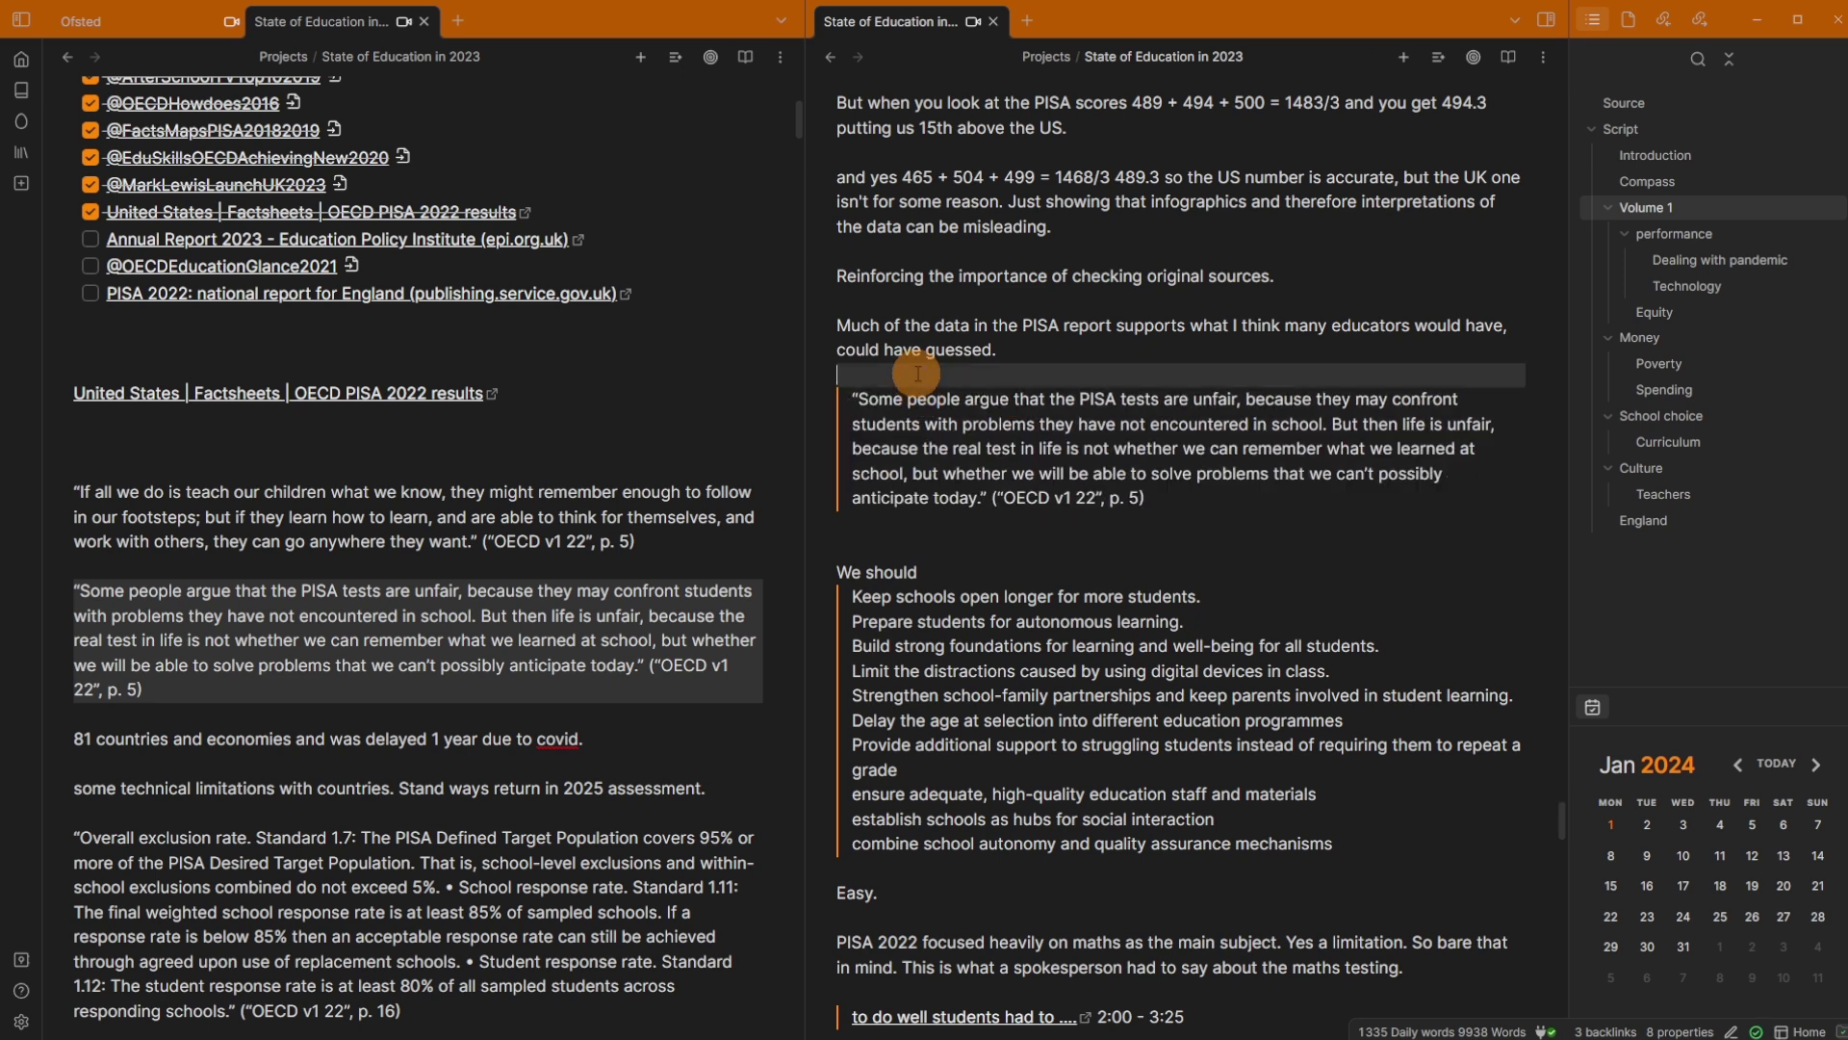
click(294, 505)
scroll(294, 506, down, 5)
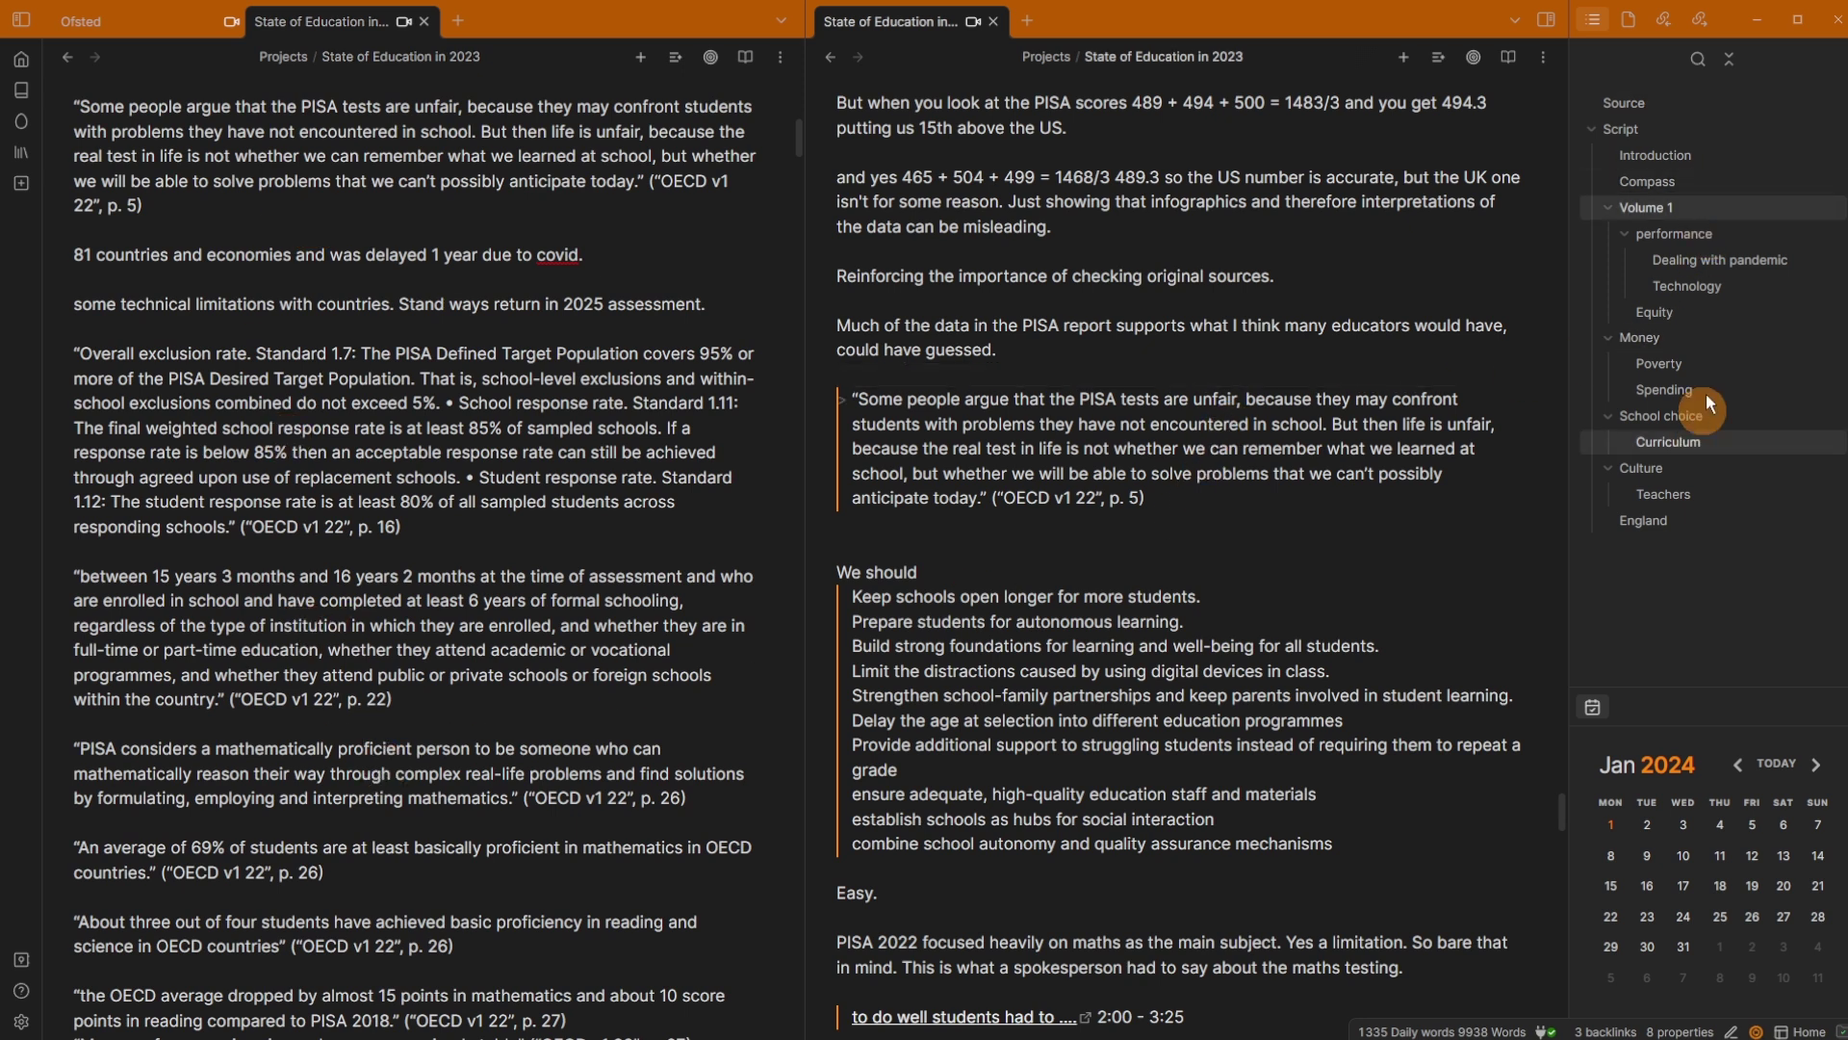
triple_click(1206, 433)
key(BackSpace)
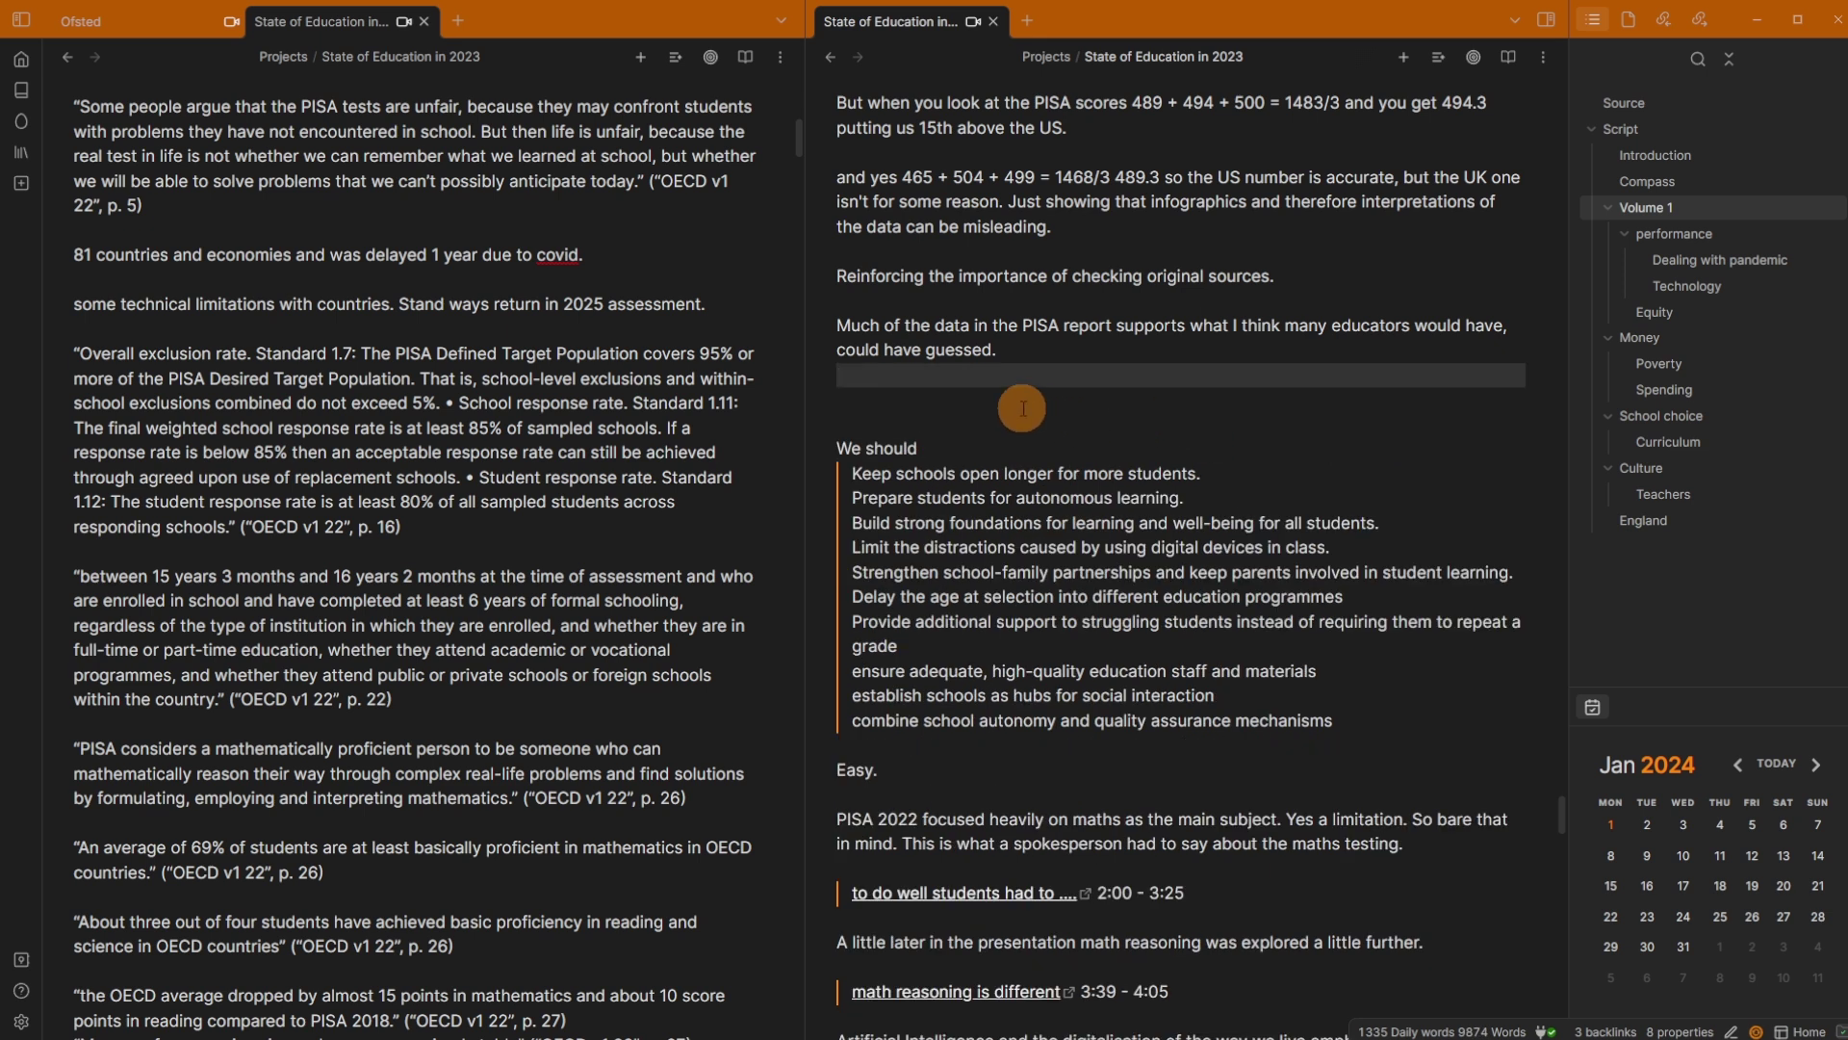
key(Delete)
click(1022, 408)
scroll(1150, 423, up, 2)
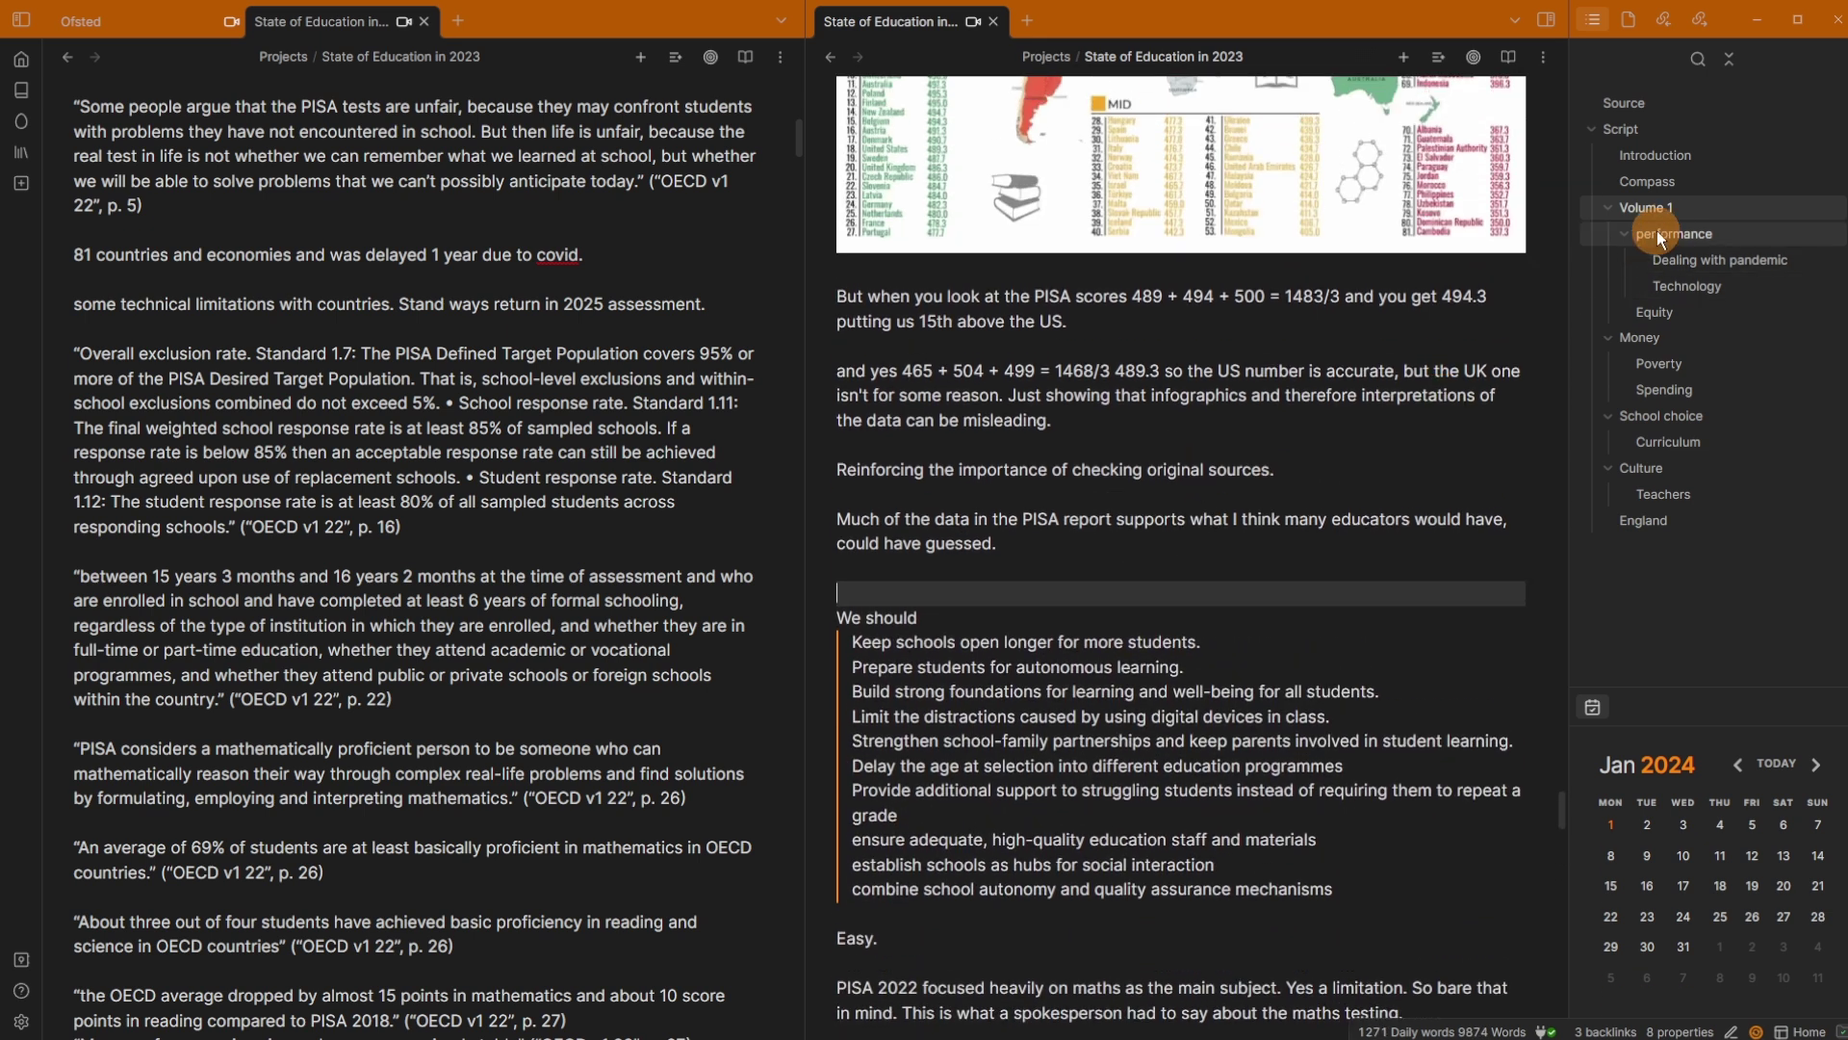
key(Left)
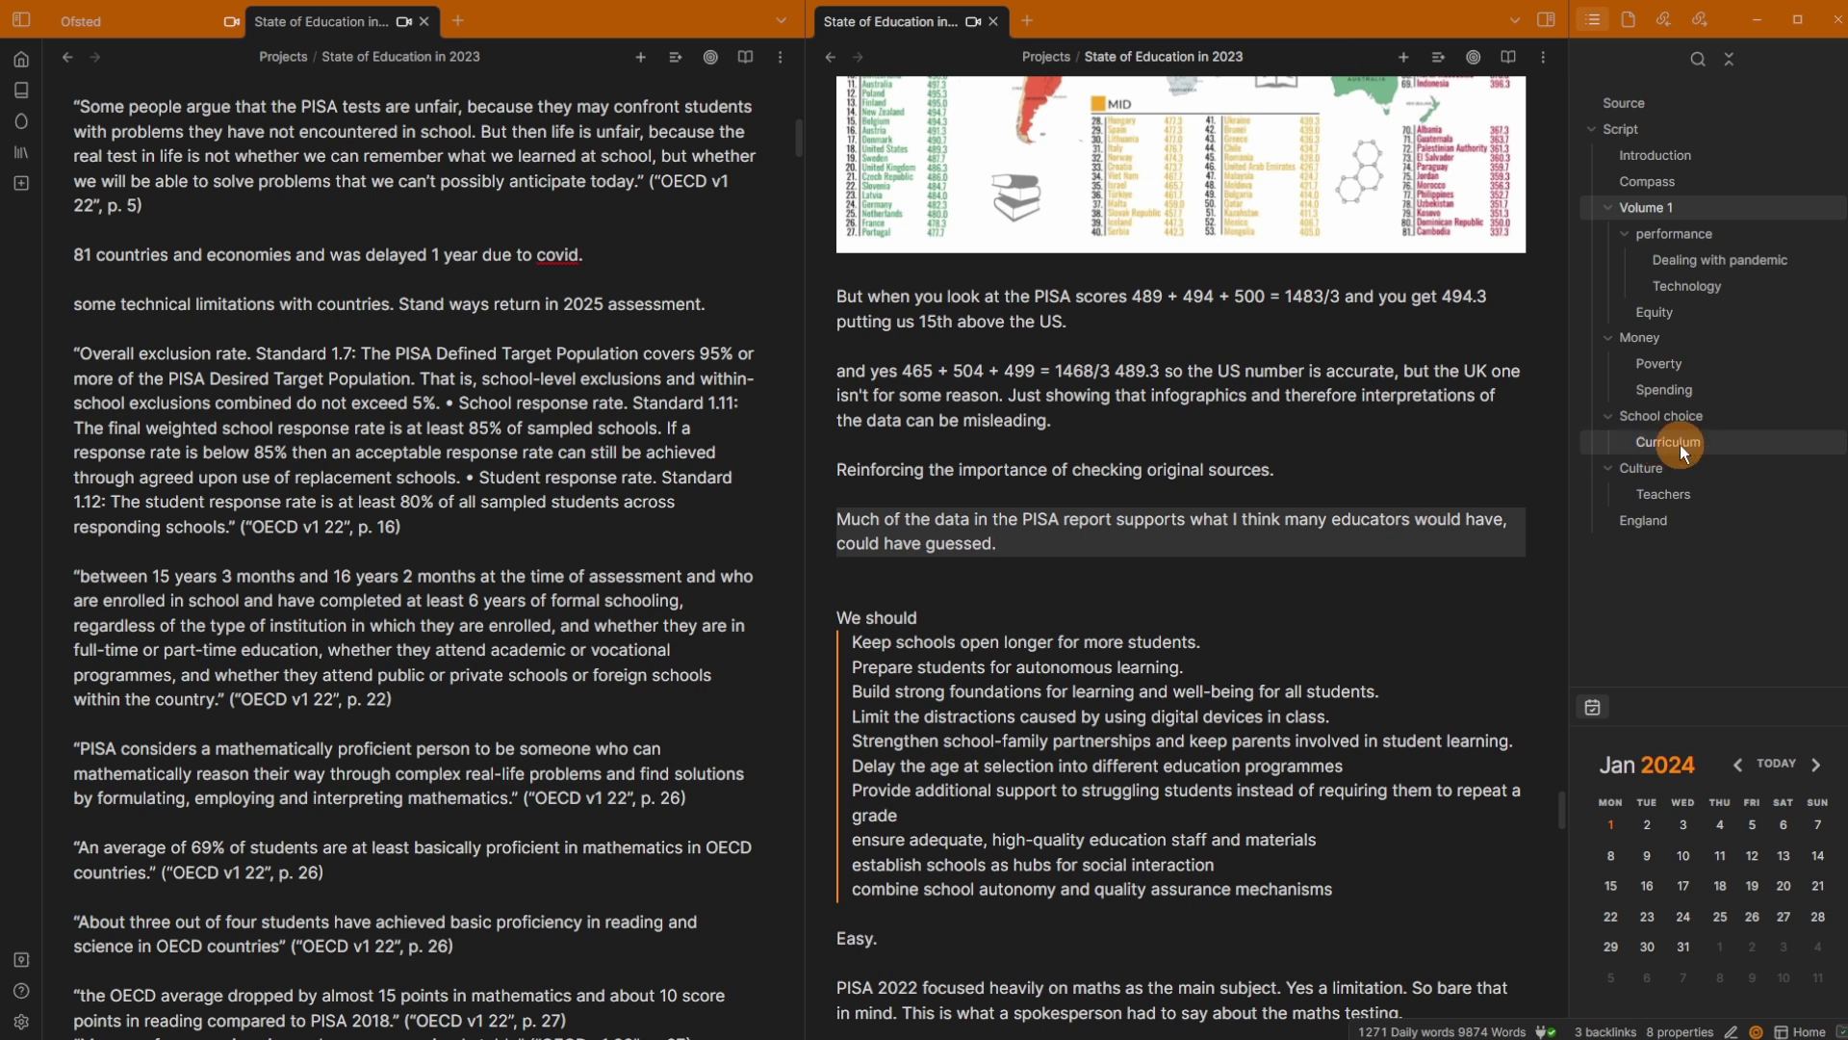
click(441, 355)
click(1694, 442)
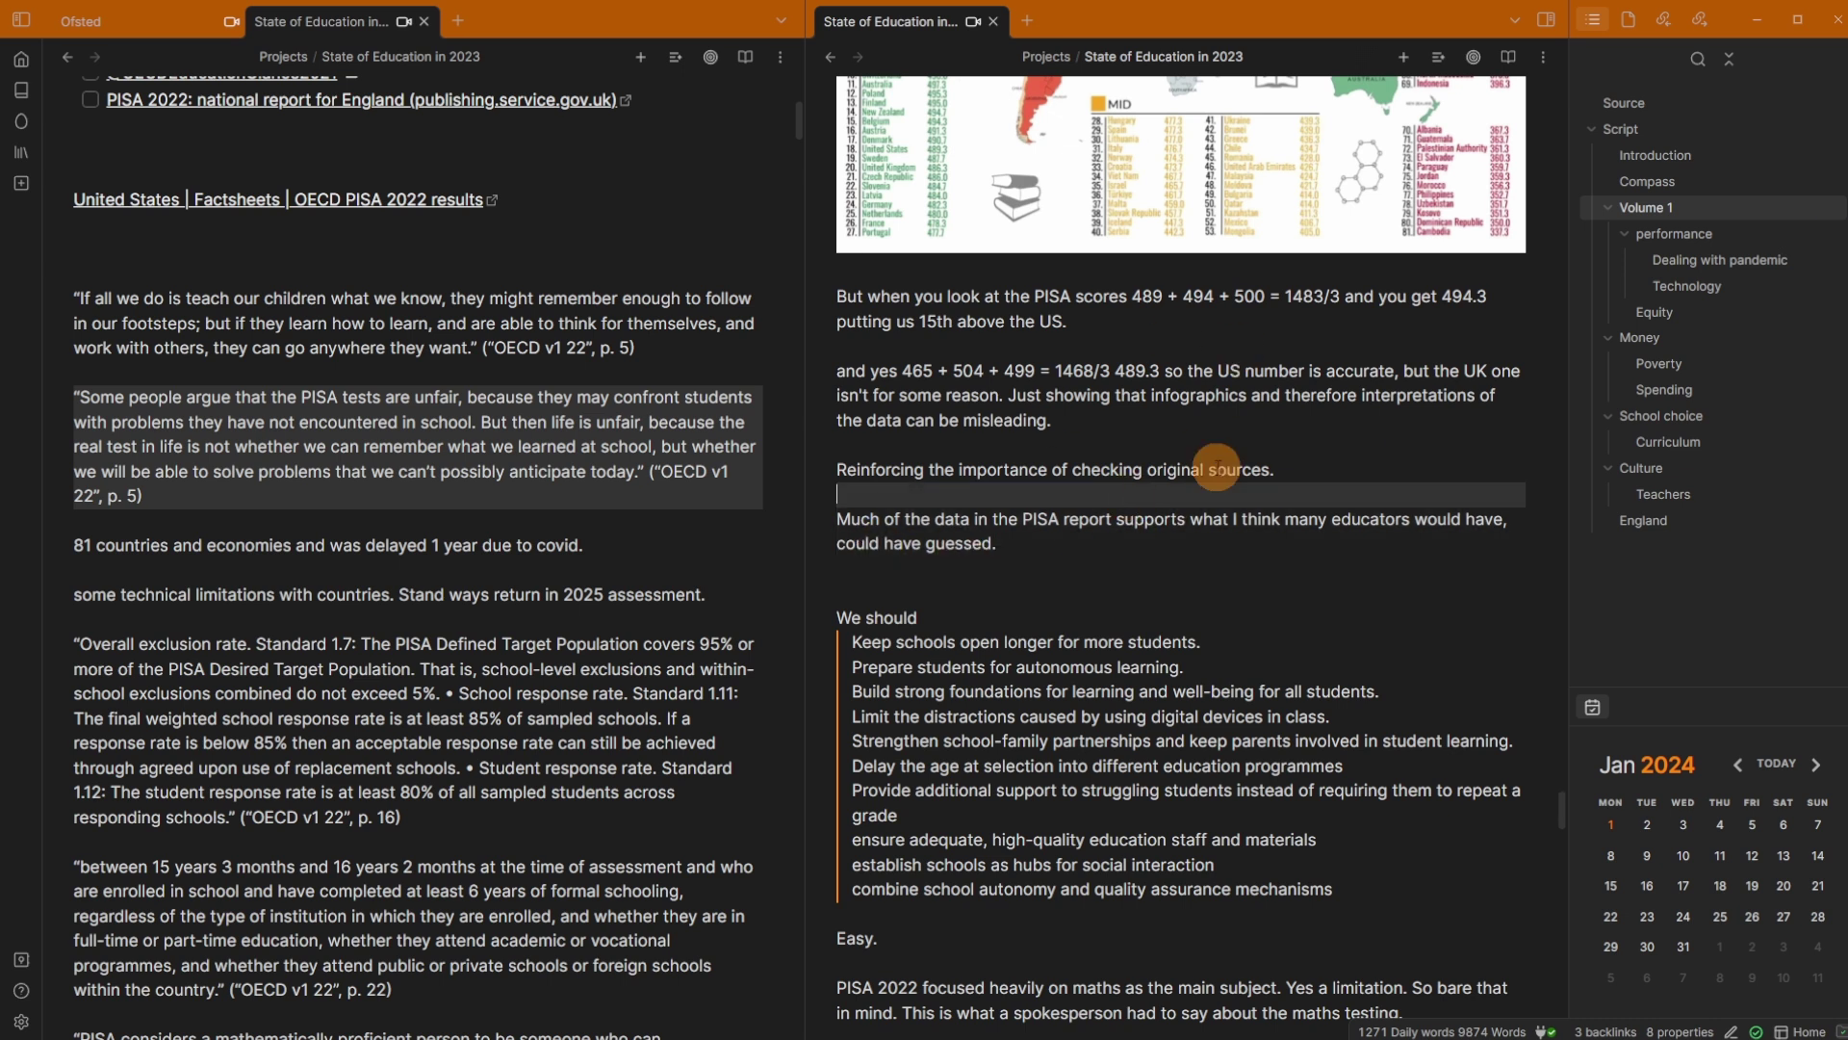
Step: Drag-copy the 'Some people argue…' PISA quote into the right pane, just above the Culture heading
click(1783, 441)
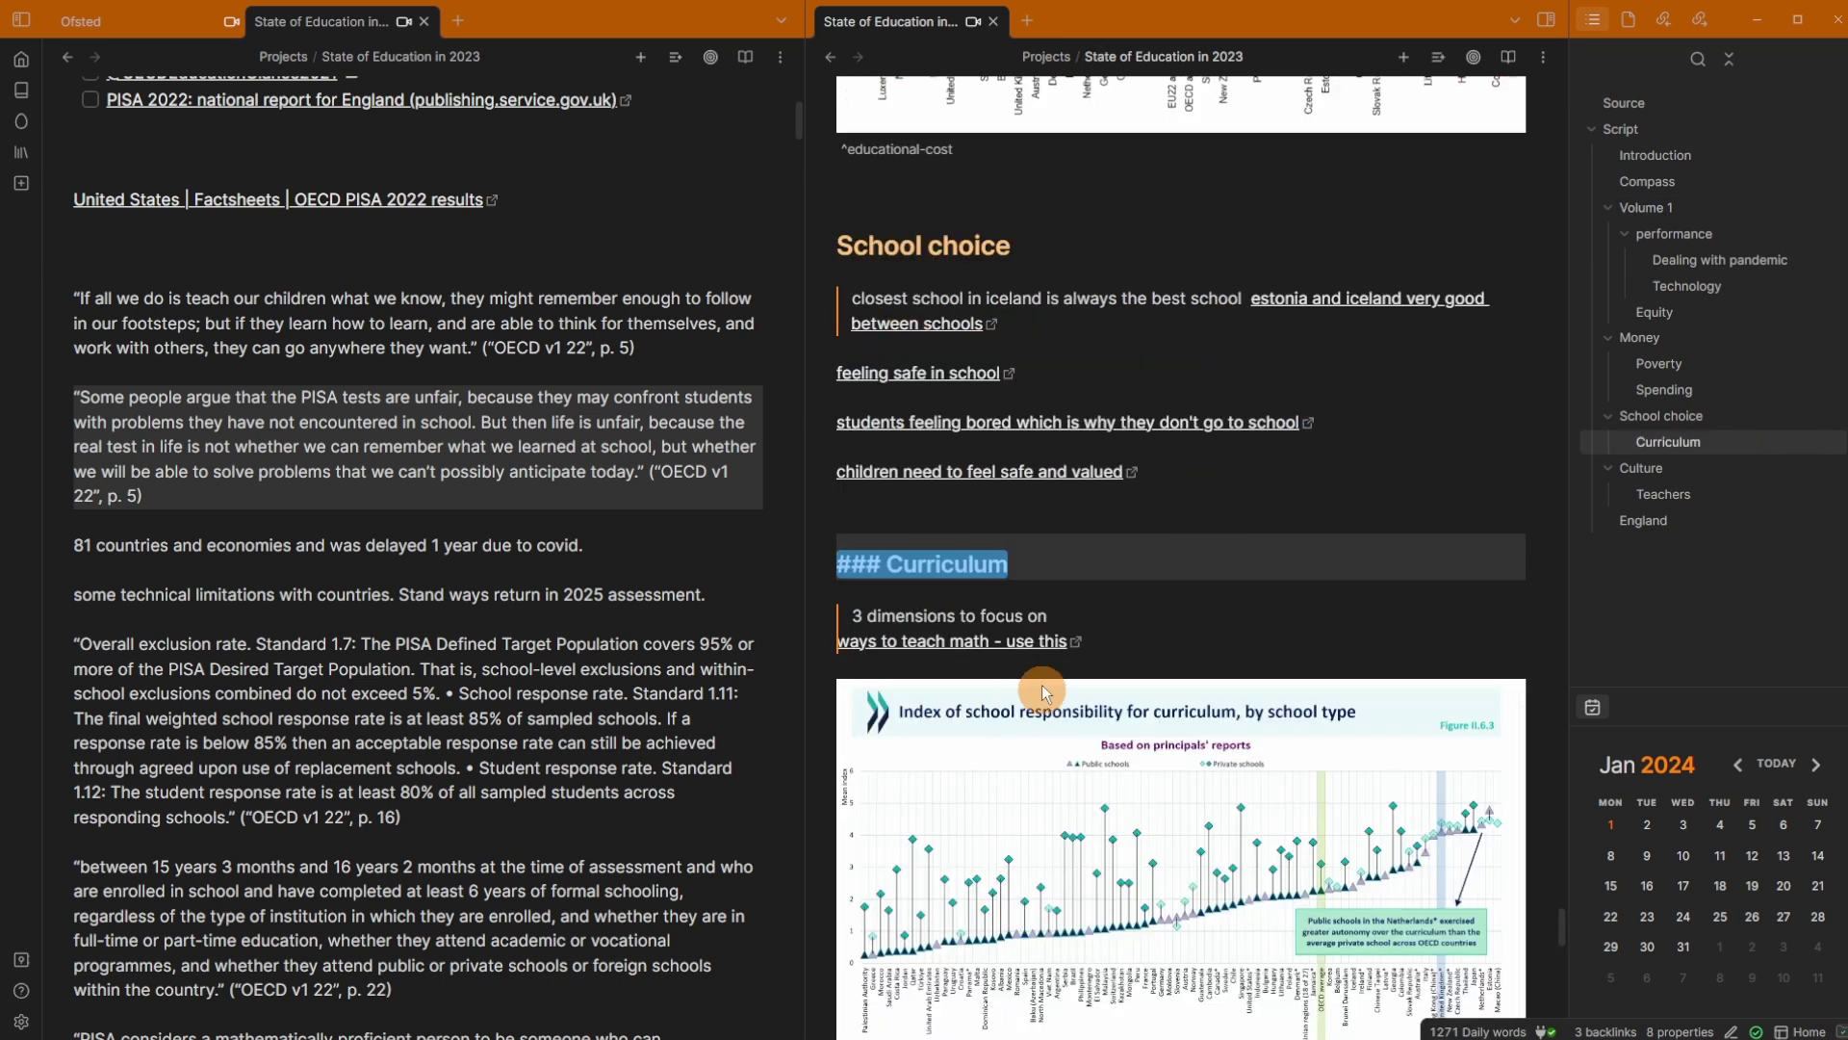
scroll(1042, 623, down, 8)
click(945, 366)
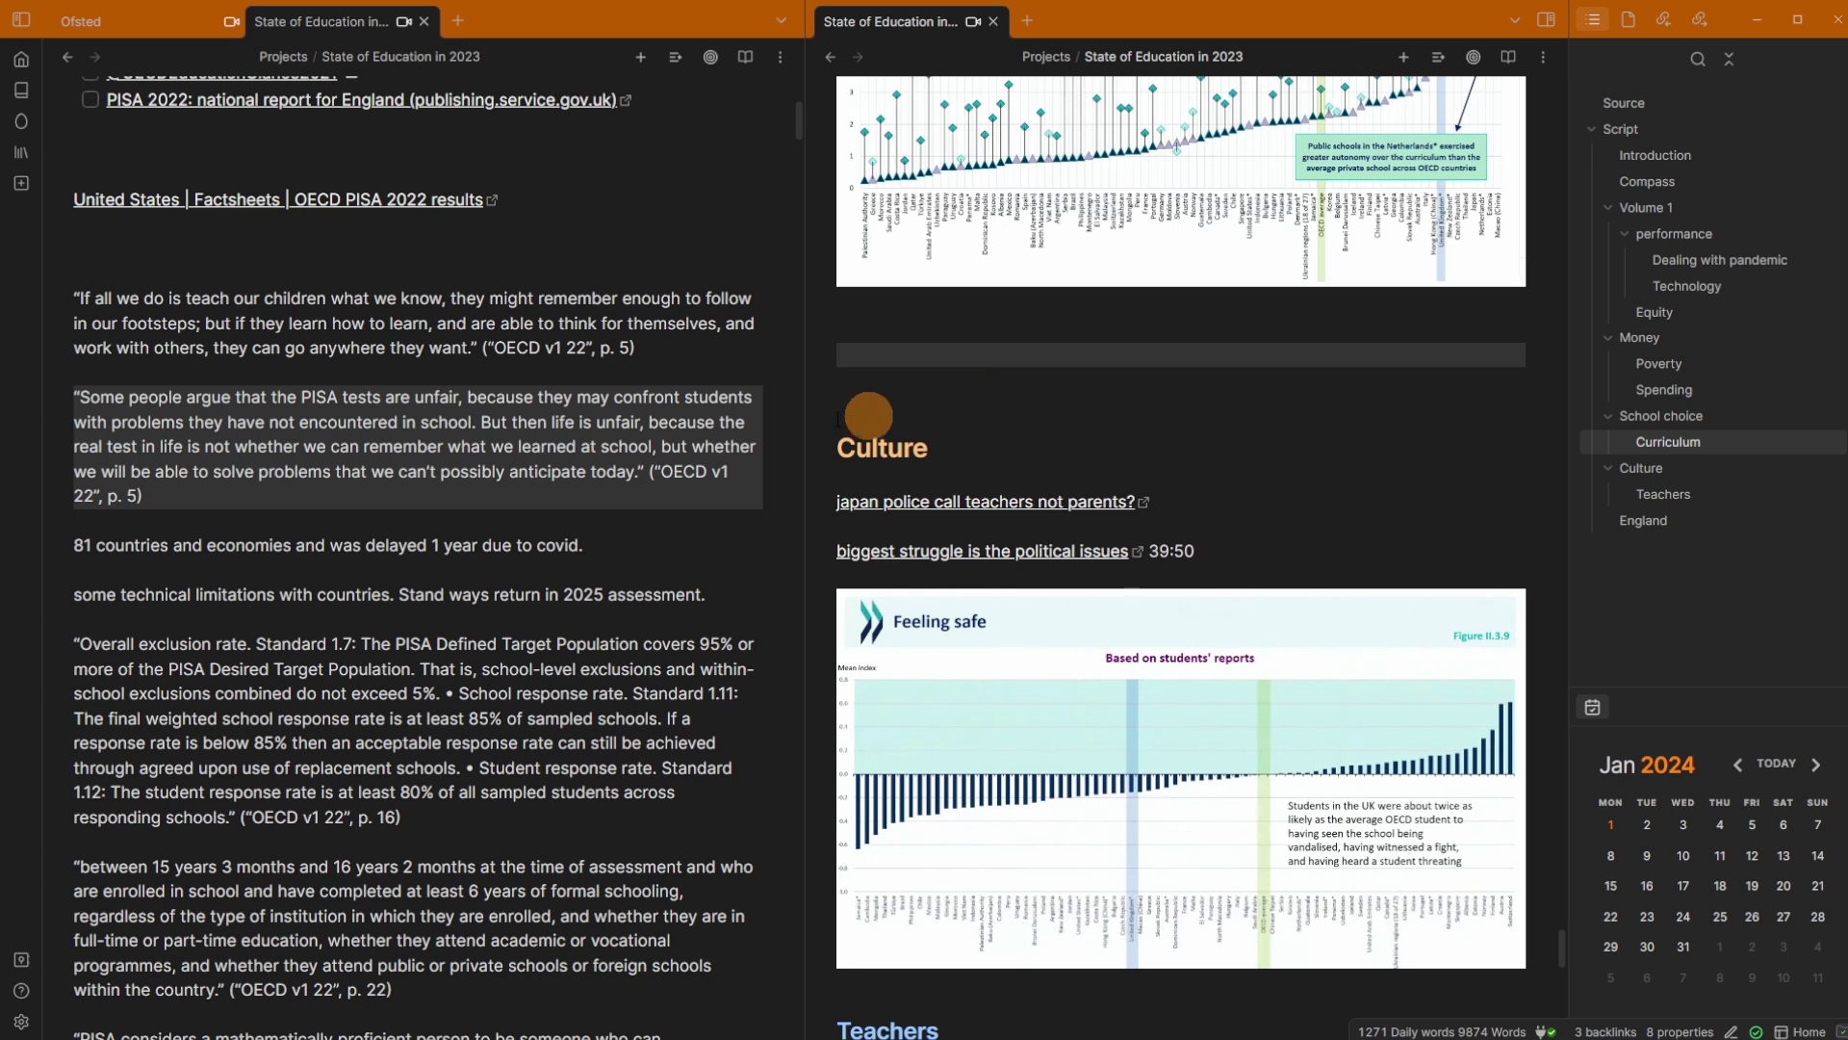
click(435, 445)
drag(435, 445, 972, 351)
click(349, 536)
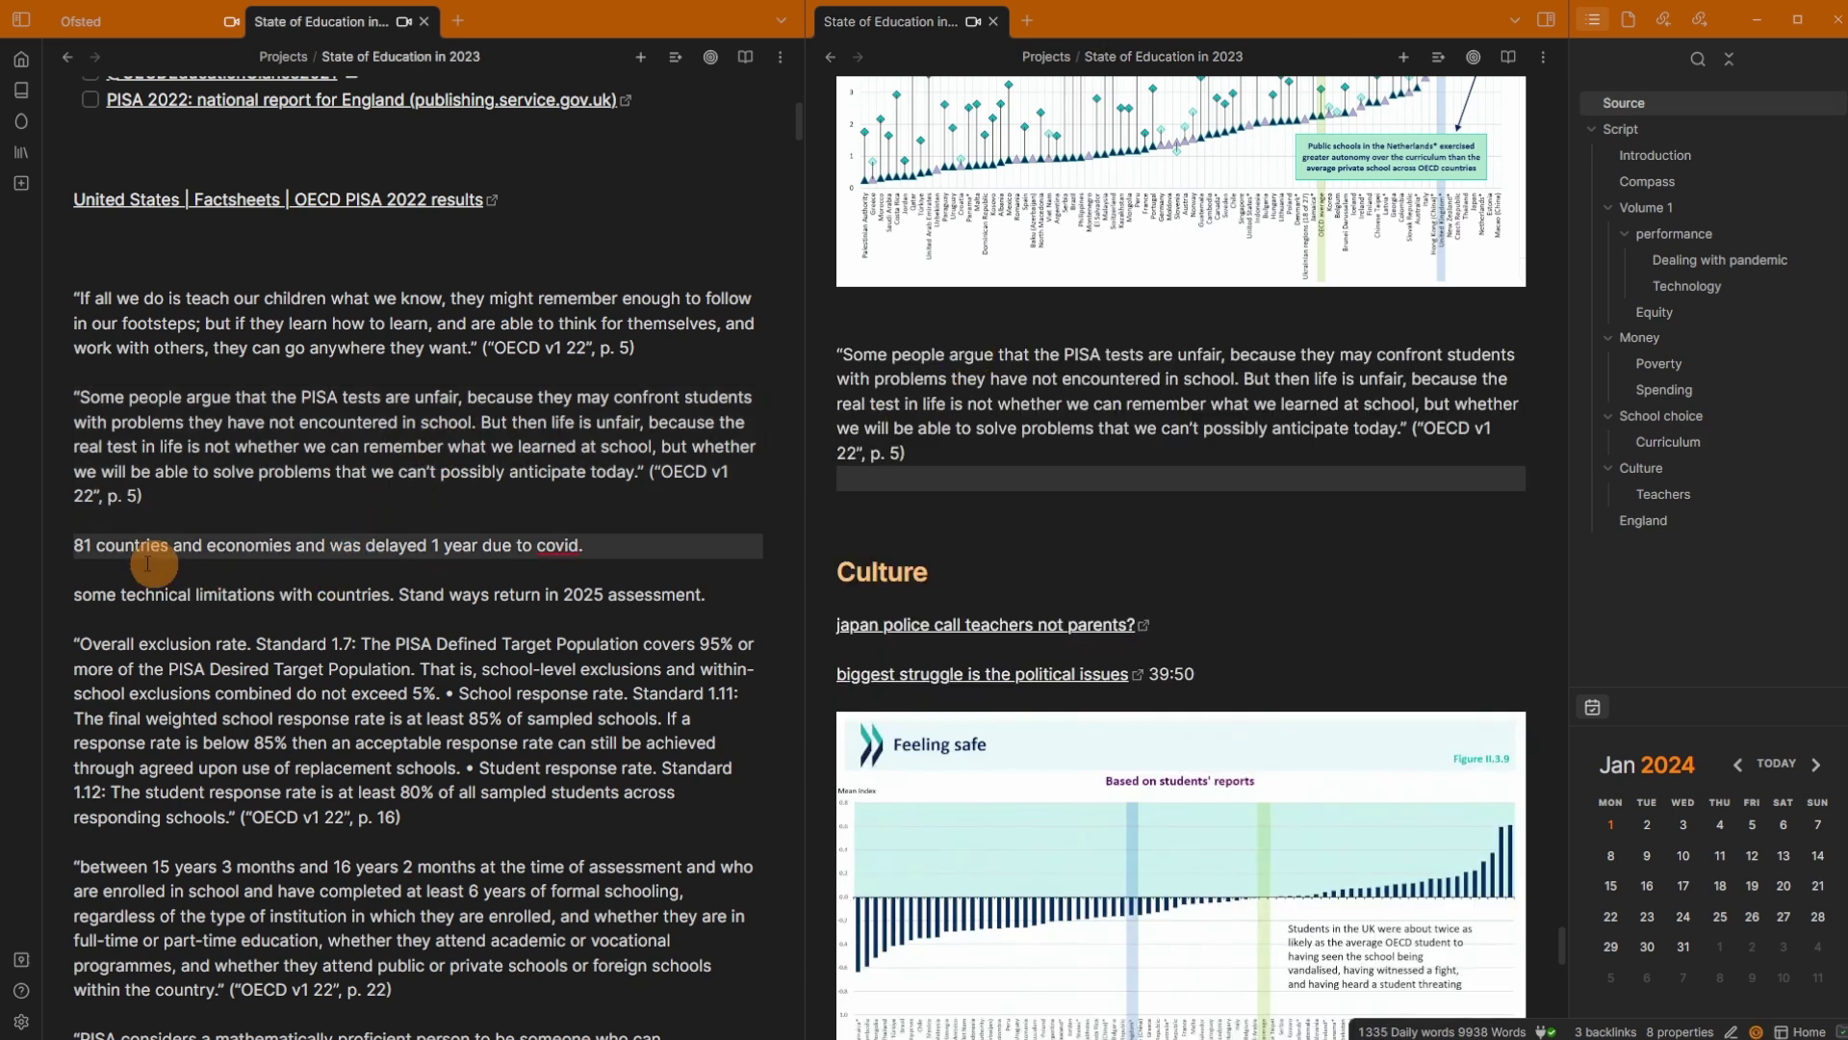
click(1687, 157)
click(946, 588)
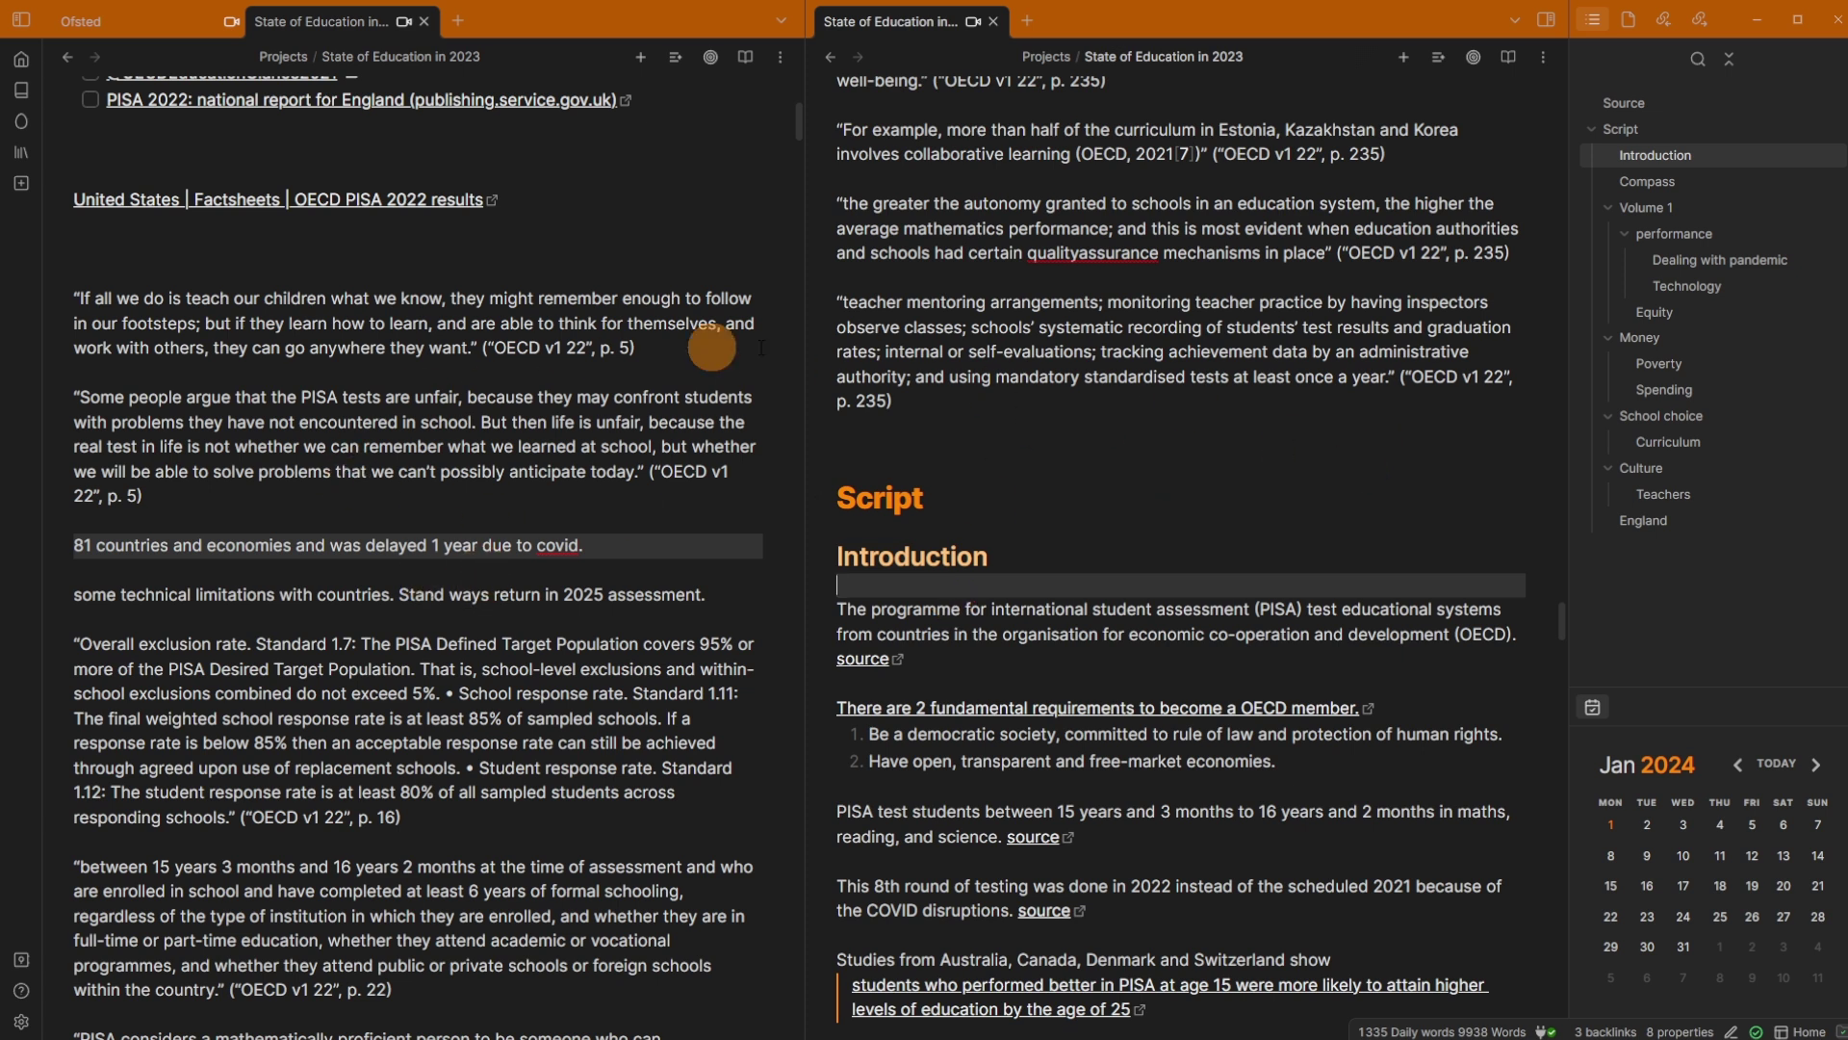
scroll(292, 614, down, 10)
click(291, 624)
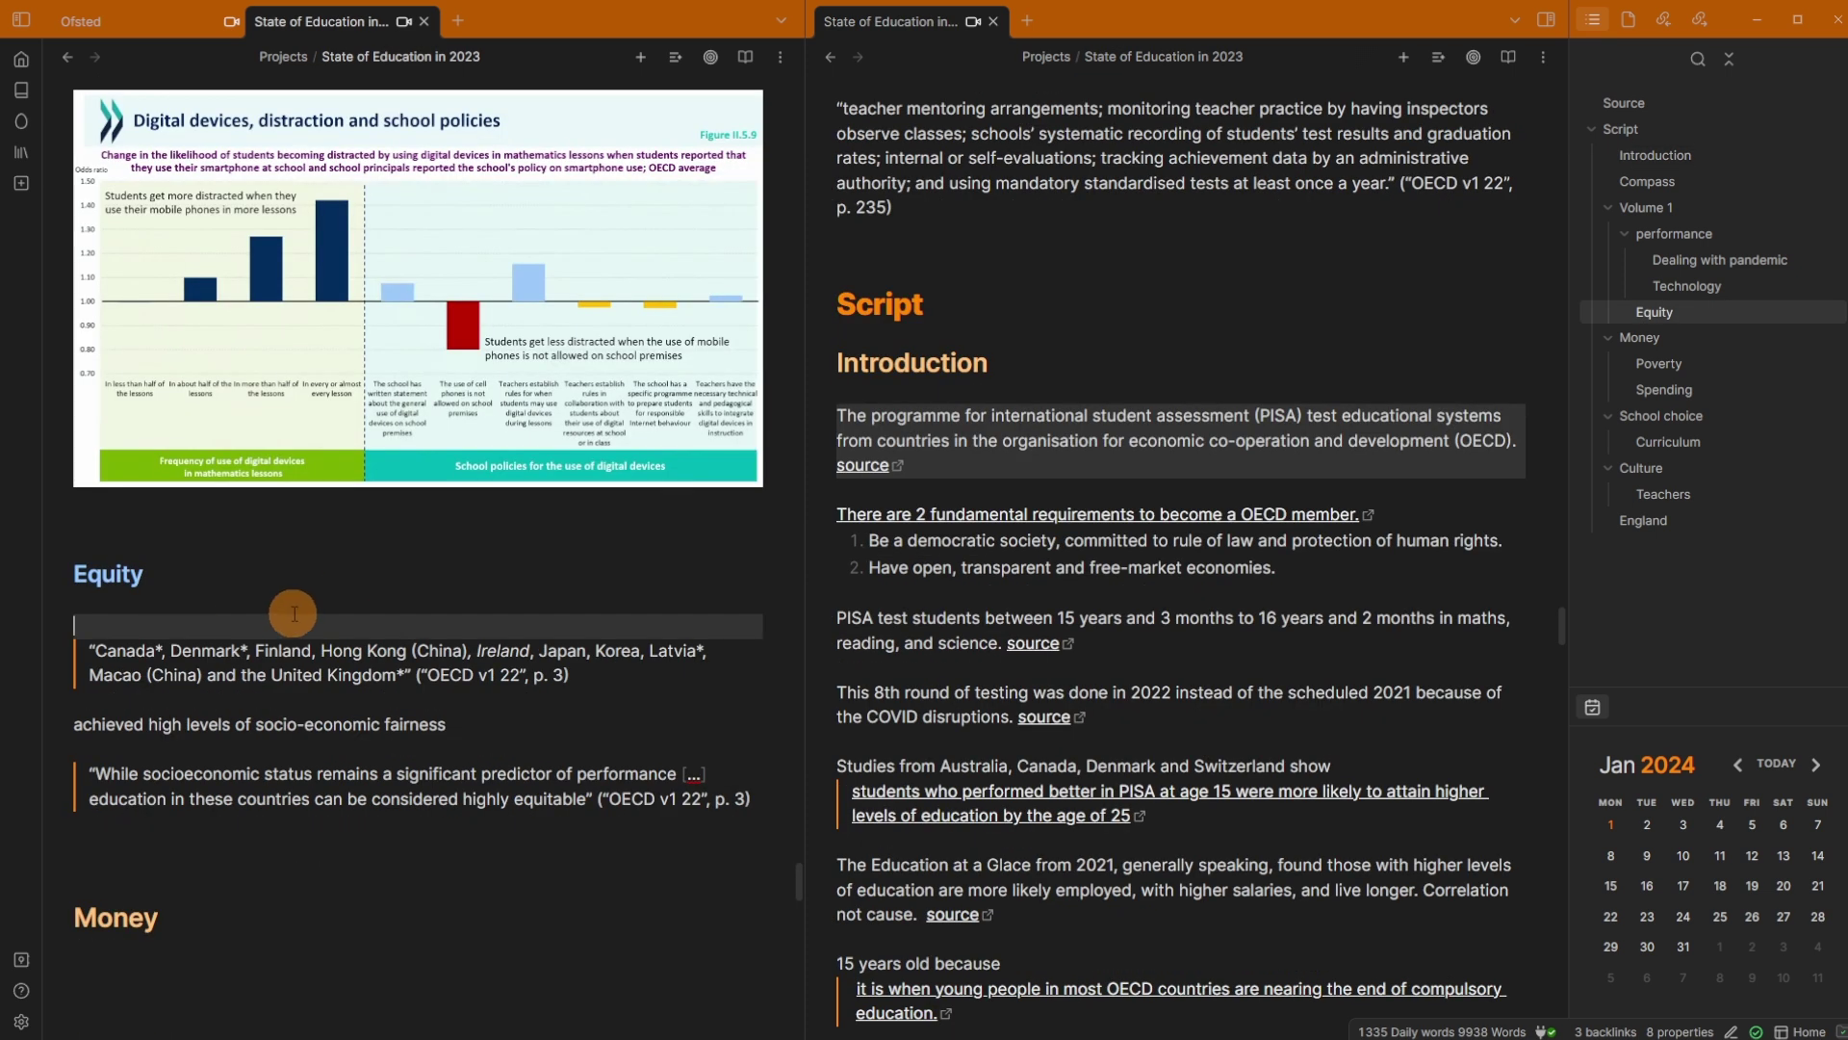
click(140, 604)
click(177, 572)
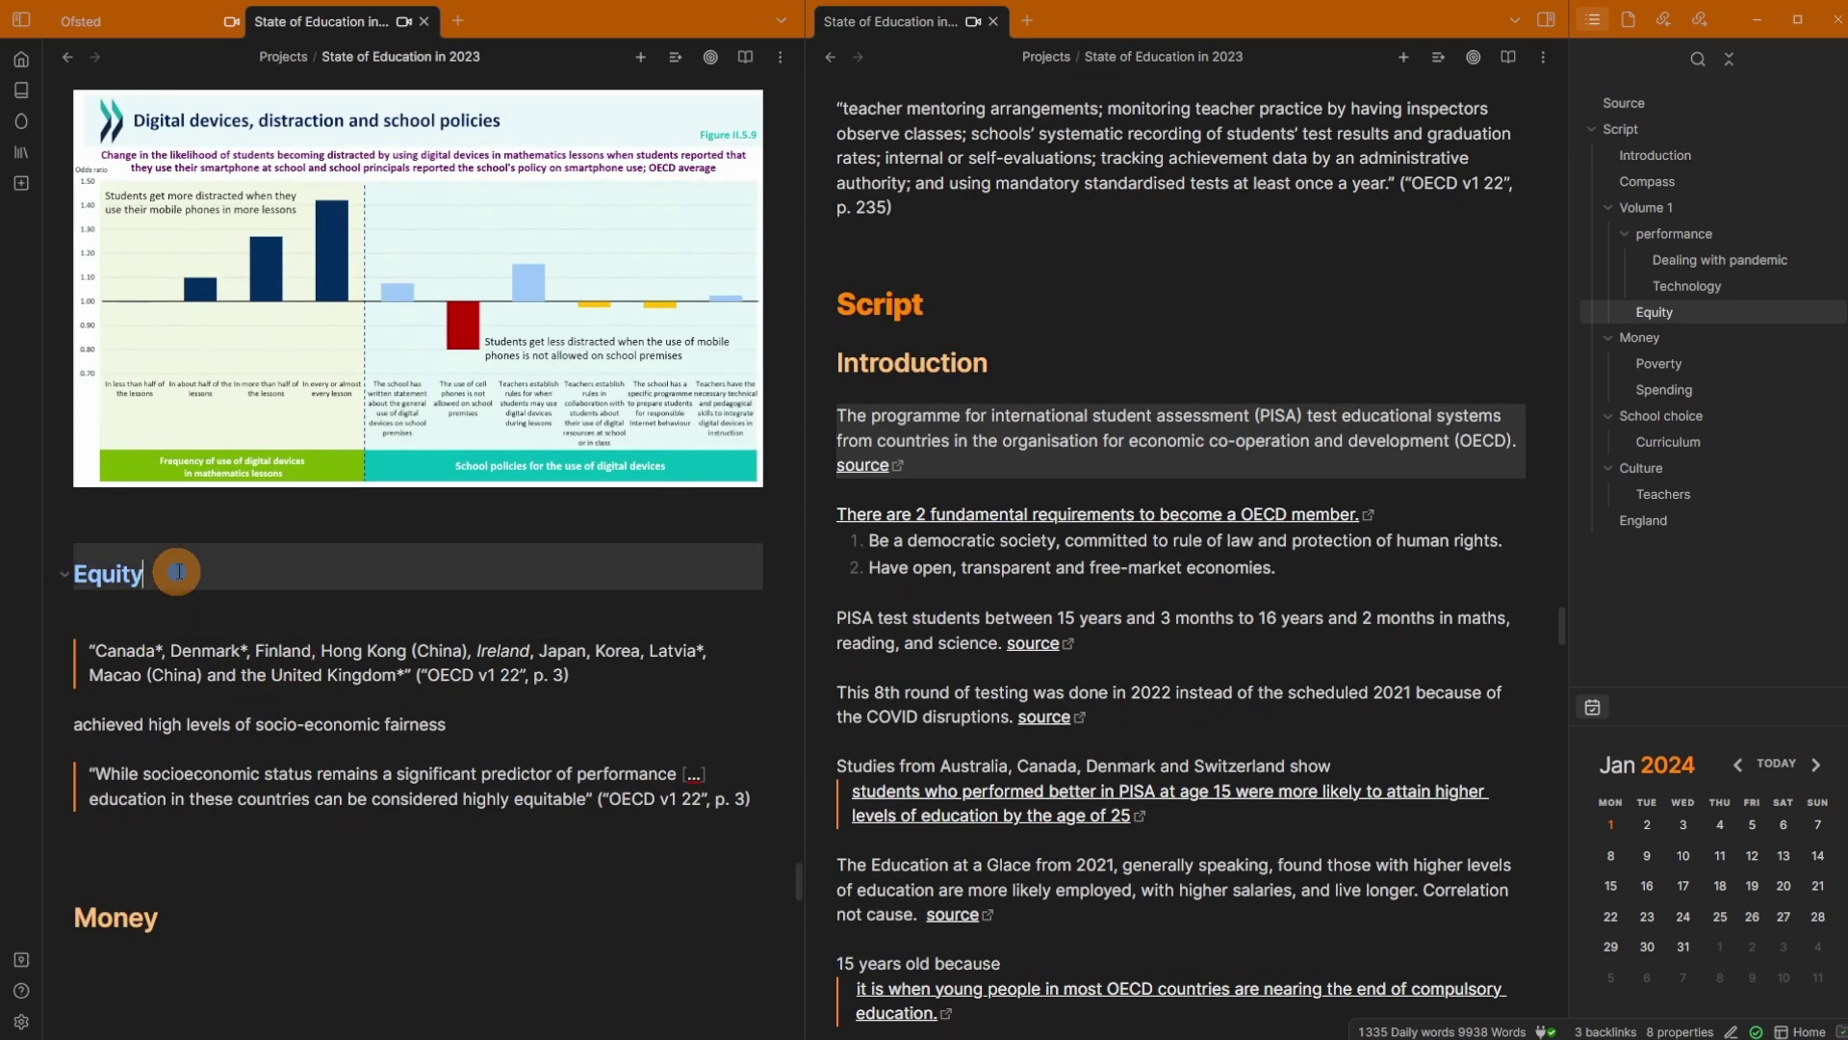
click(170, 614)
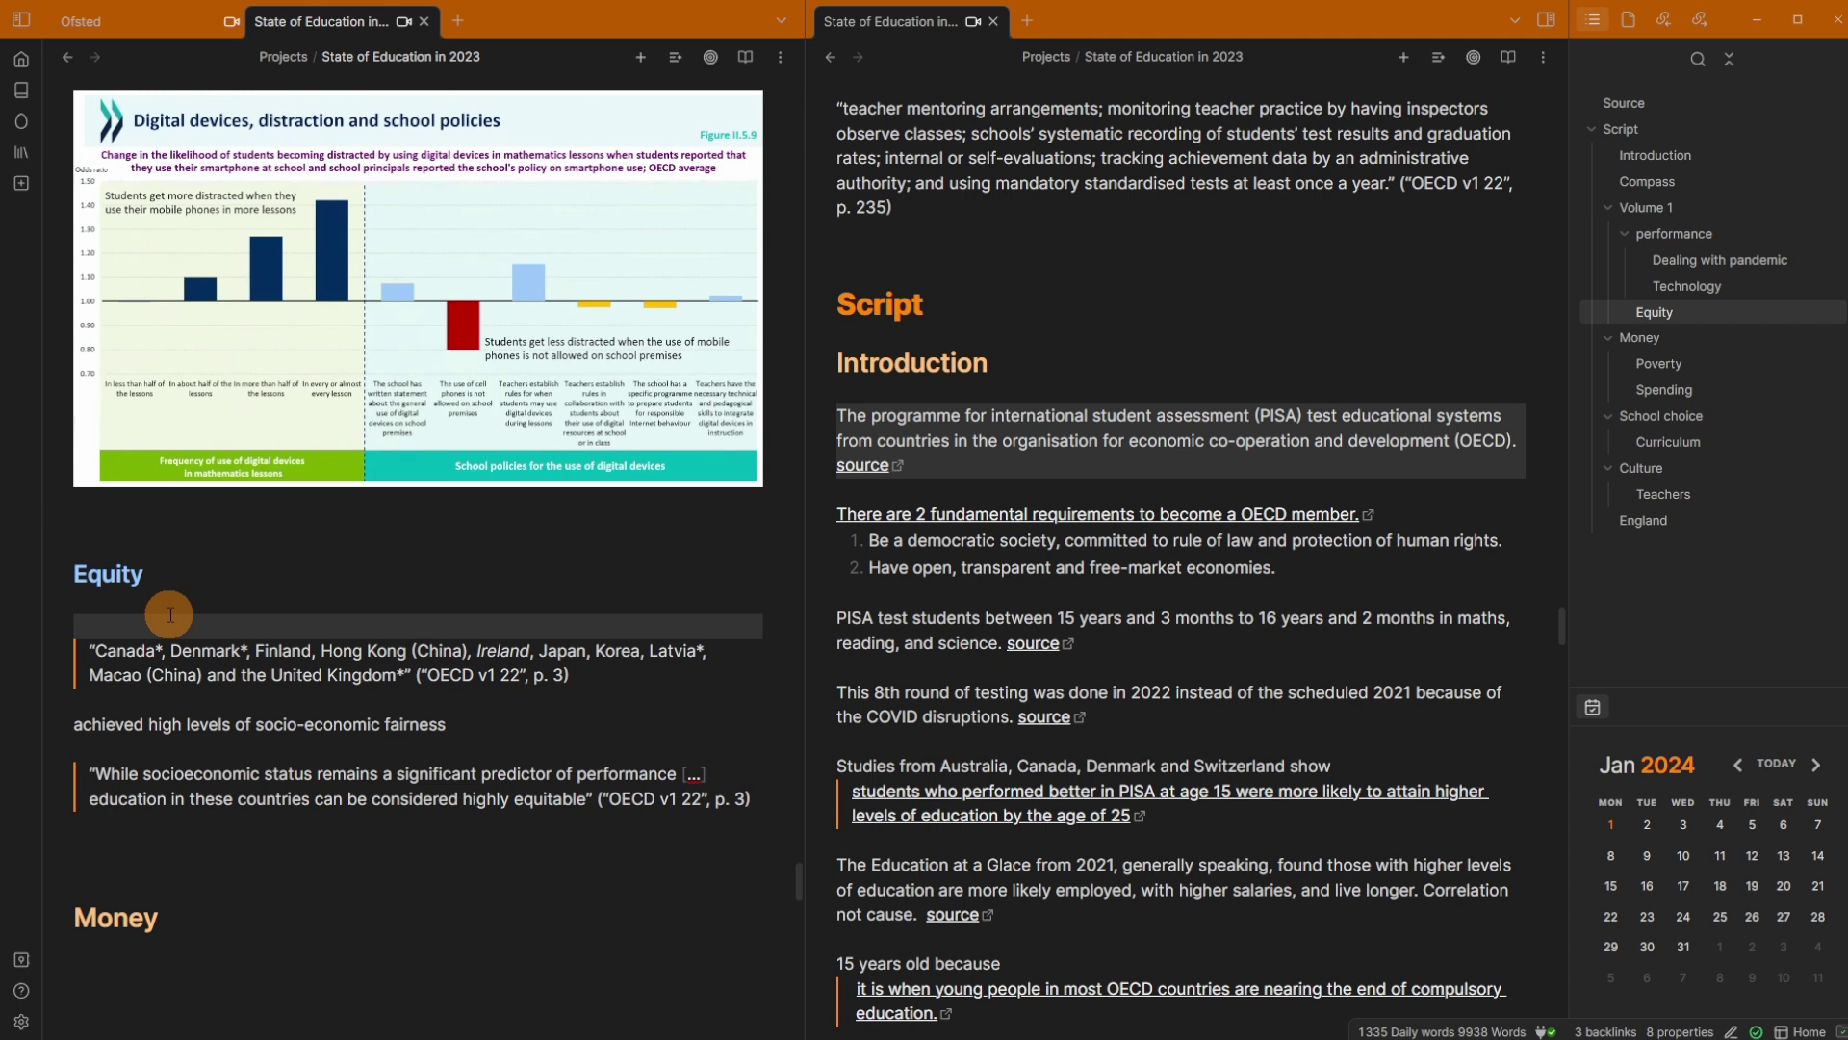
click(332, 660)
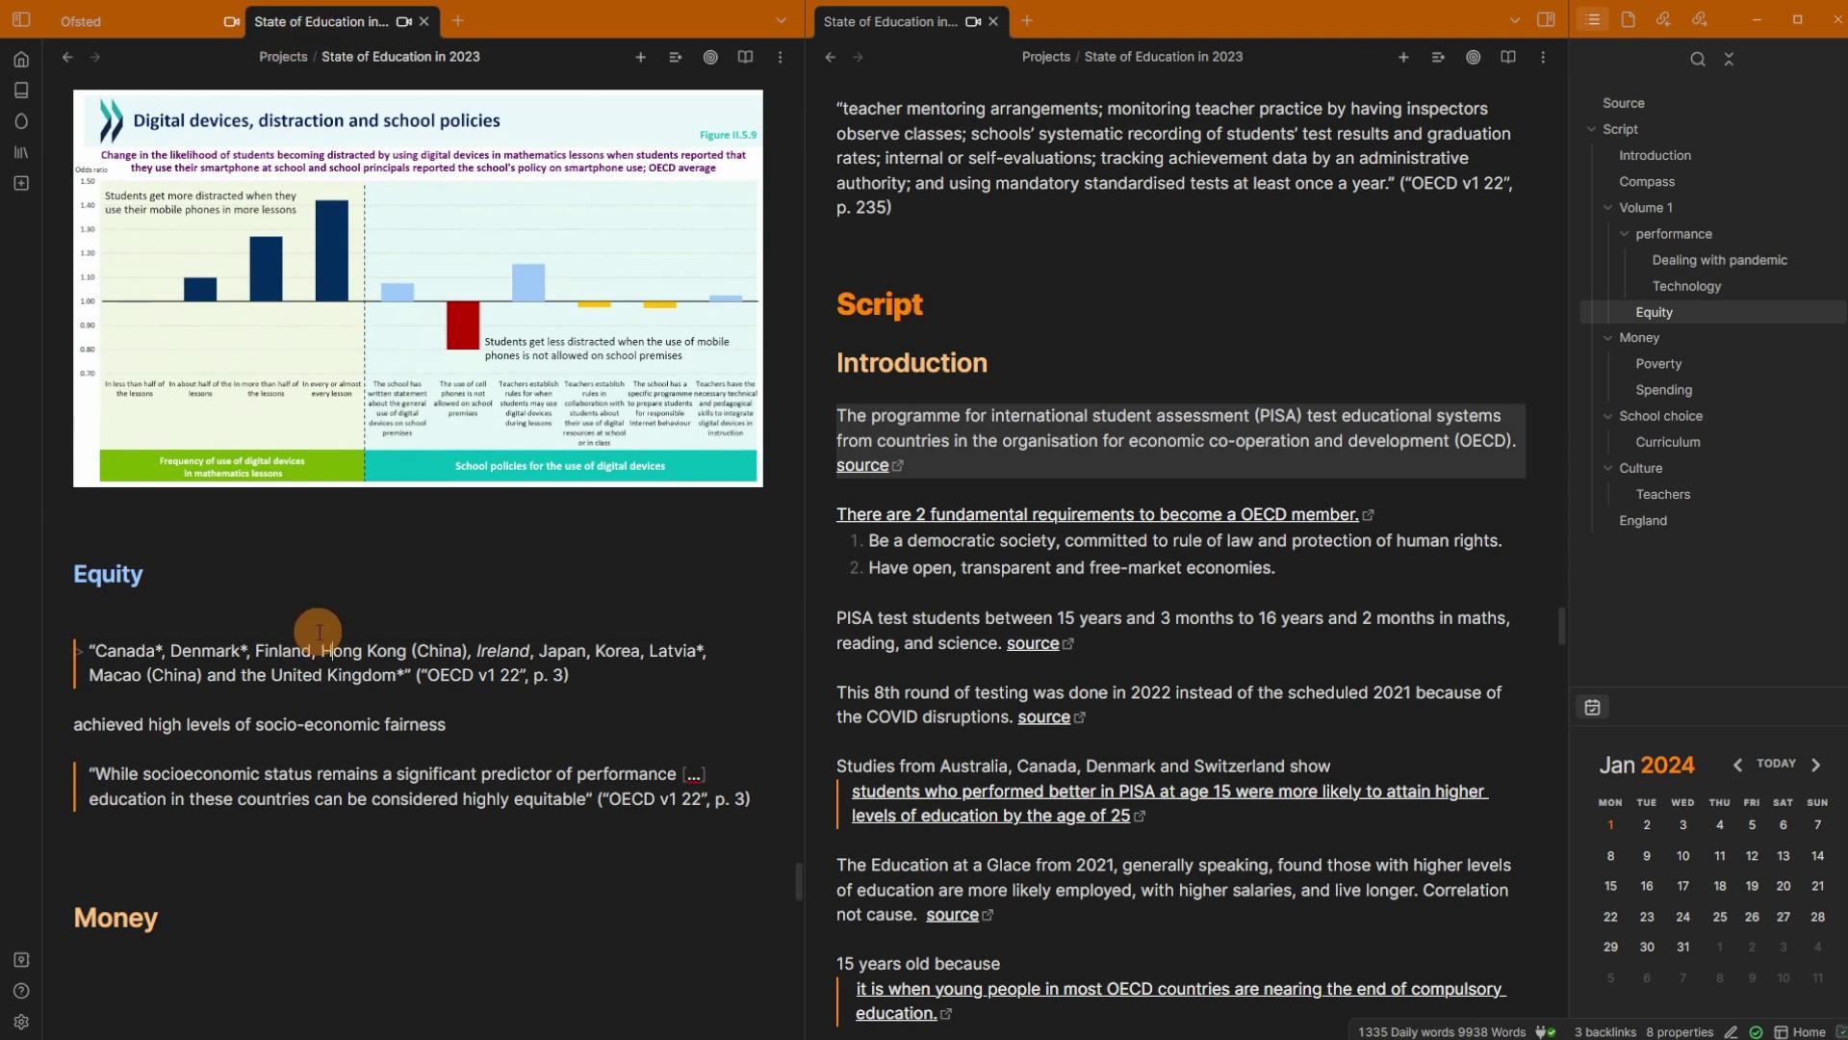
scroll(319, 632, down, 1)
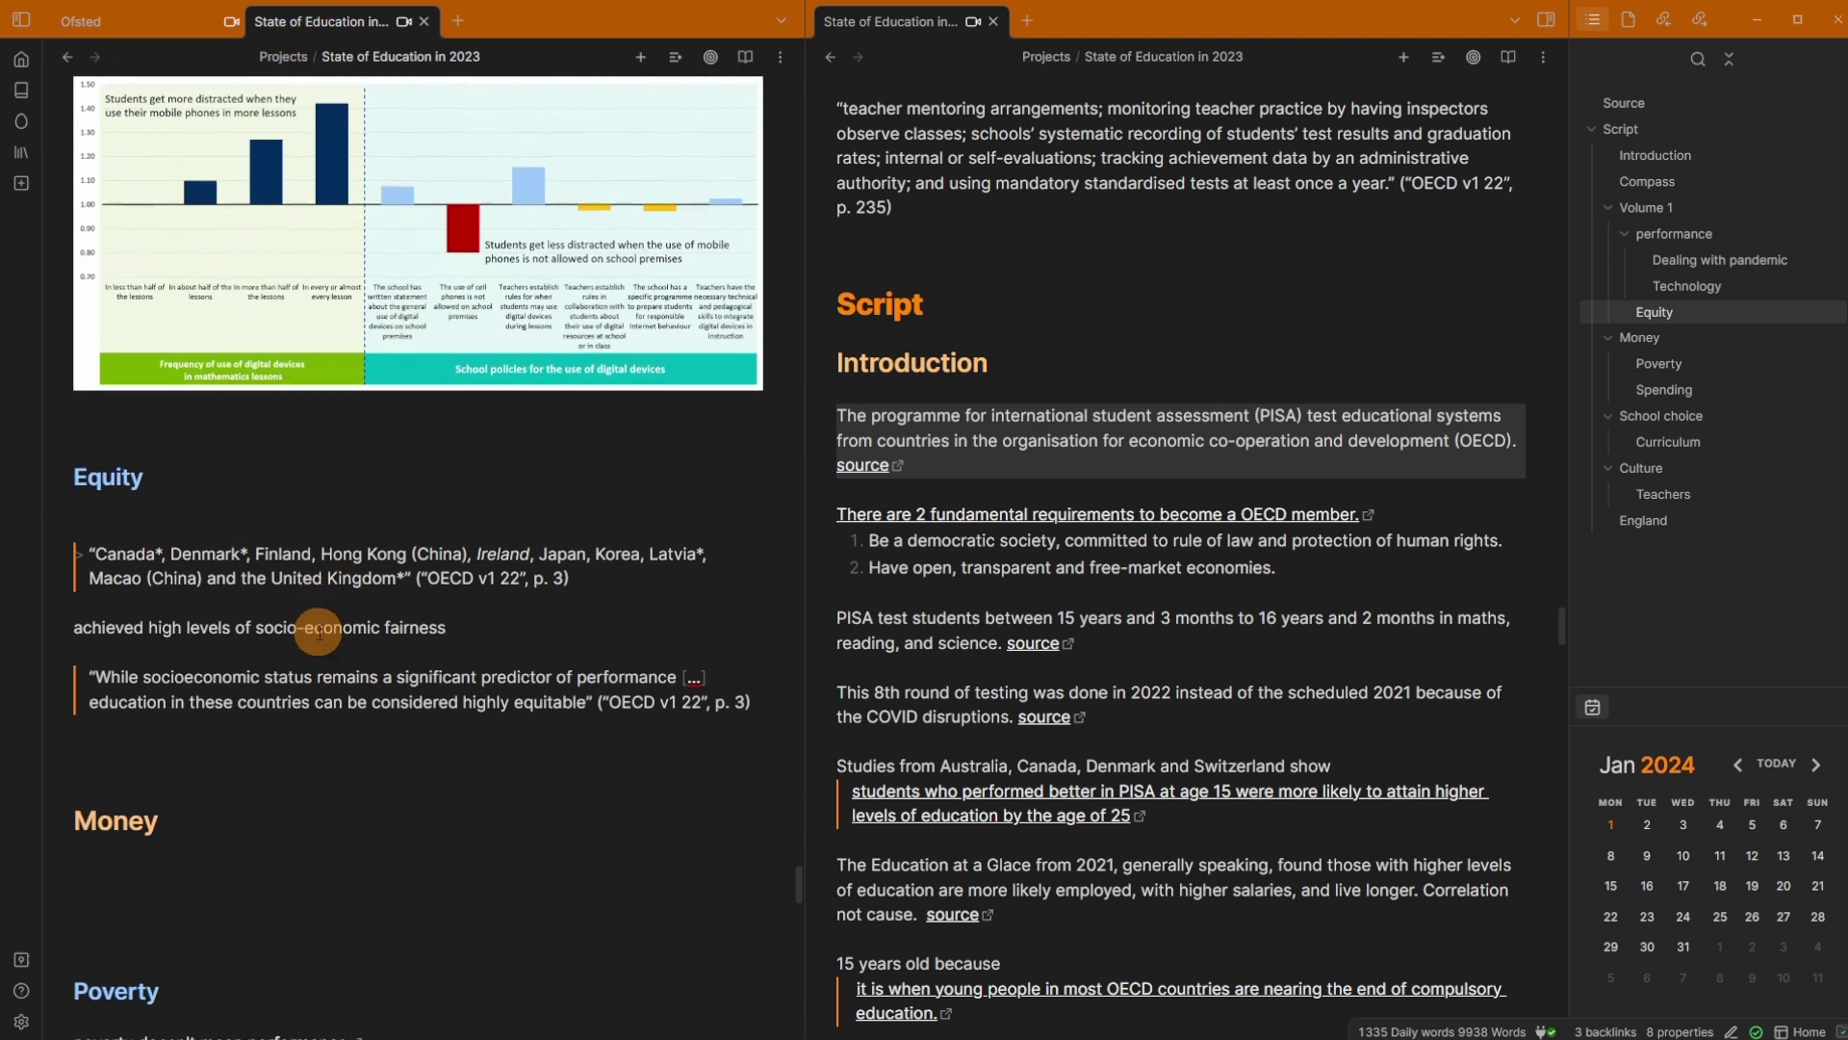
double_click(244, 626)
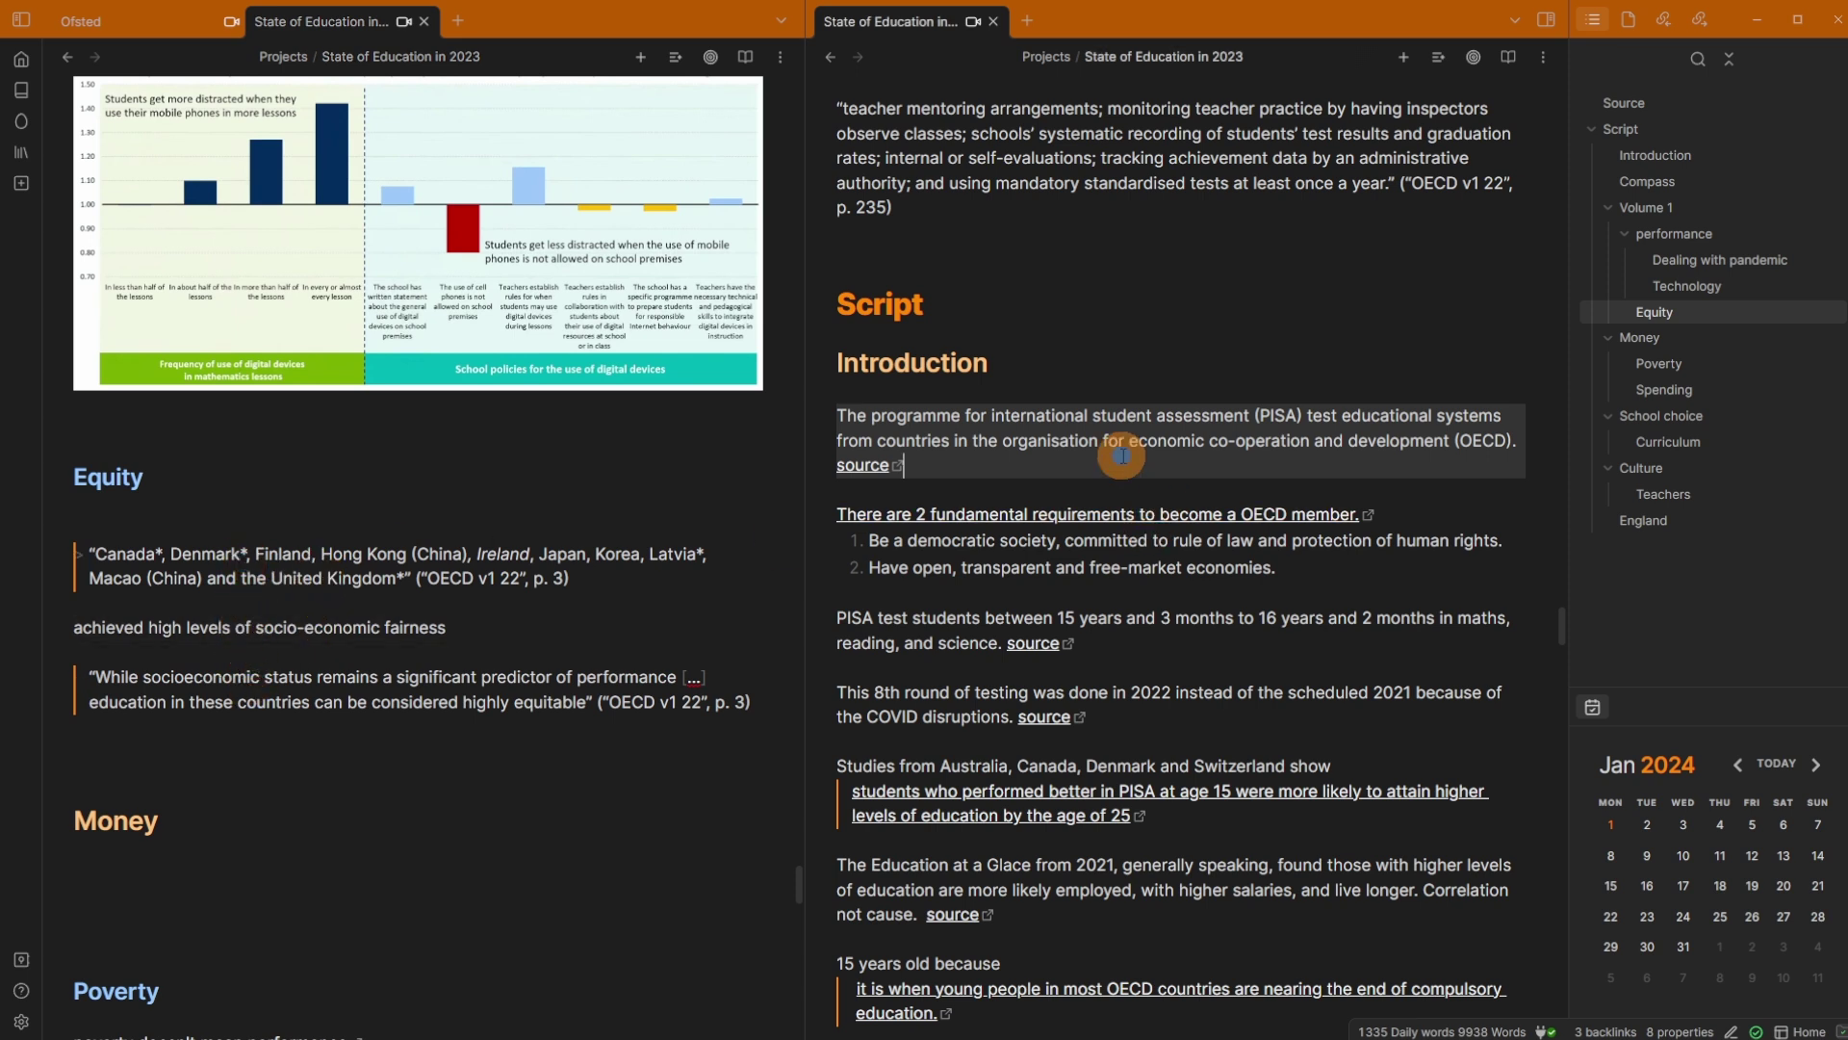
click(1160, 472)
scroll(1058, 424, down, 5)
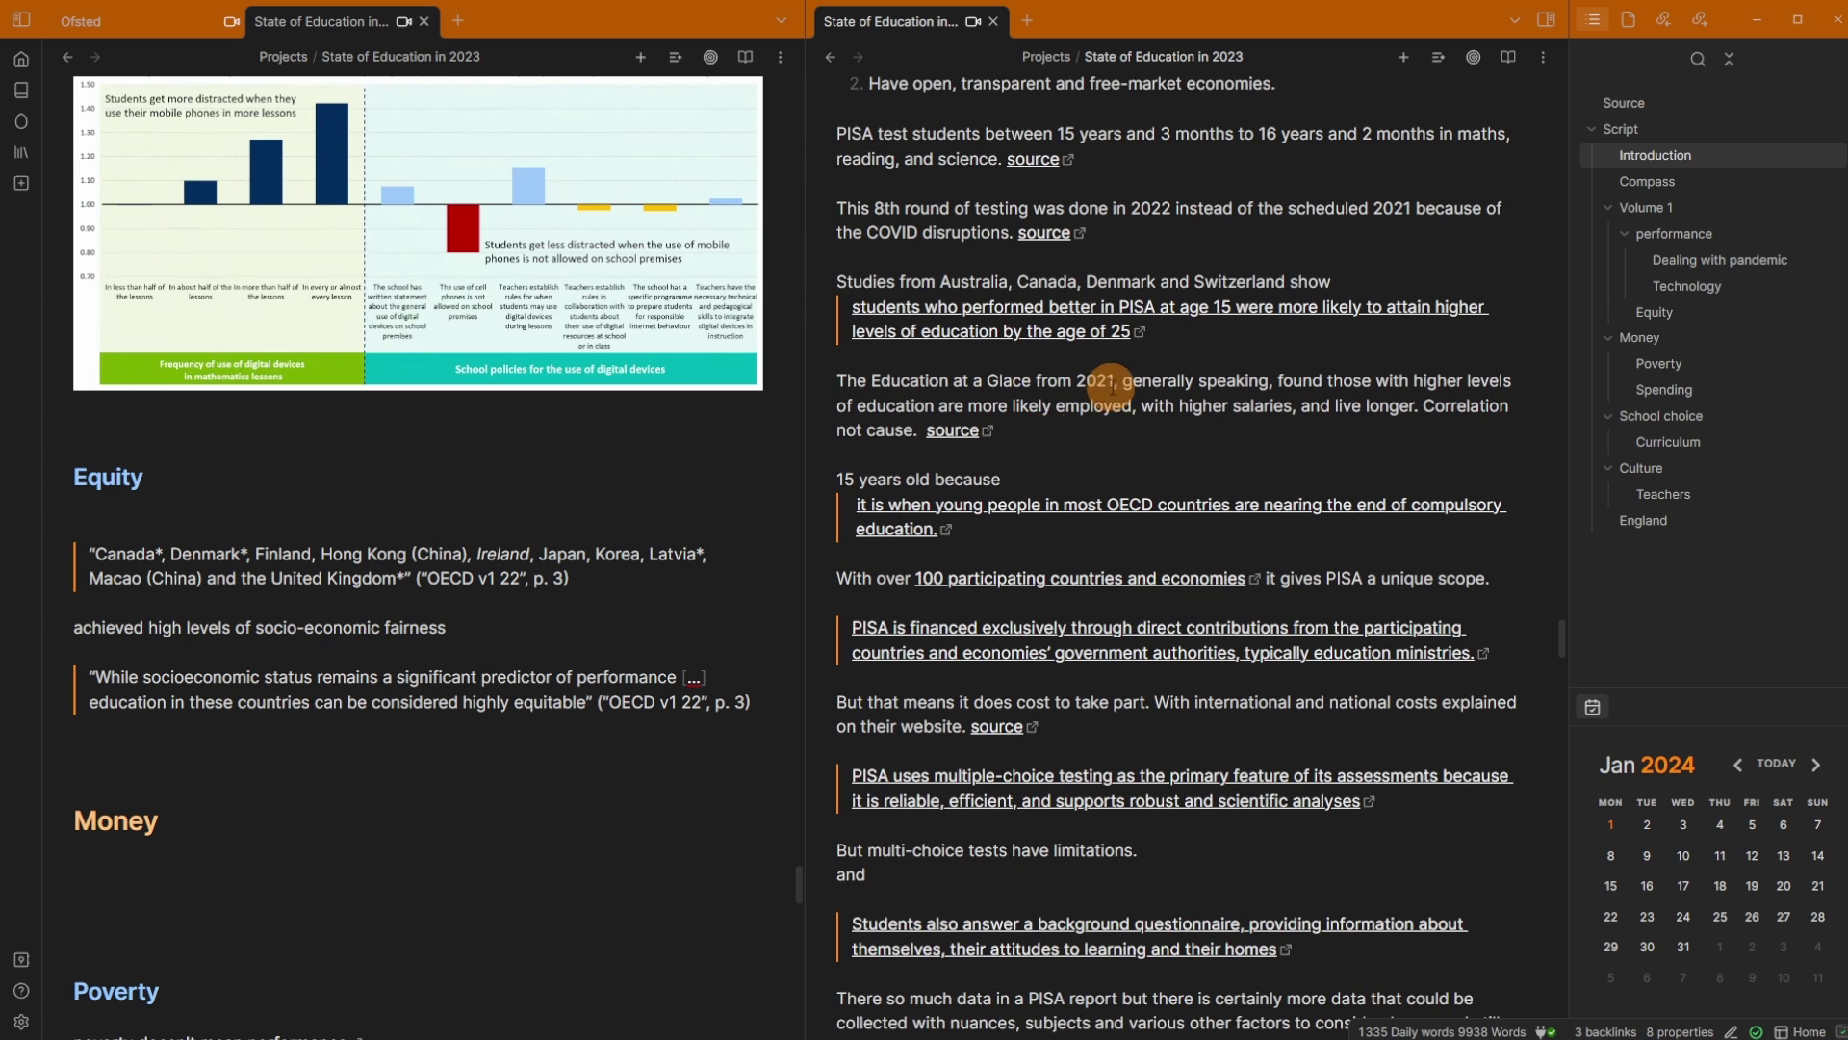
click(317, 548)
click(402, 220)
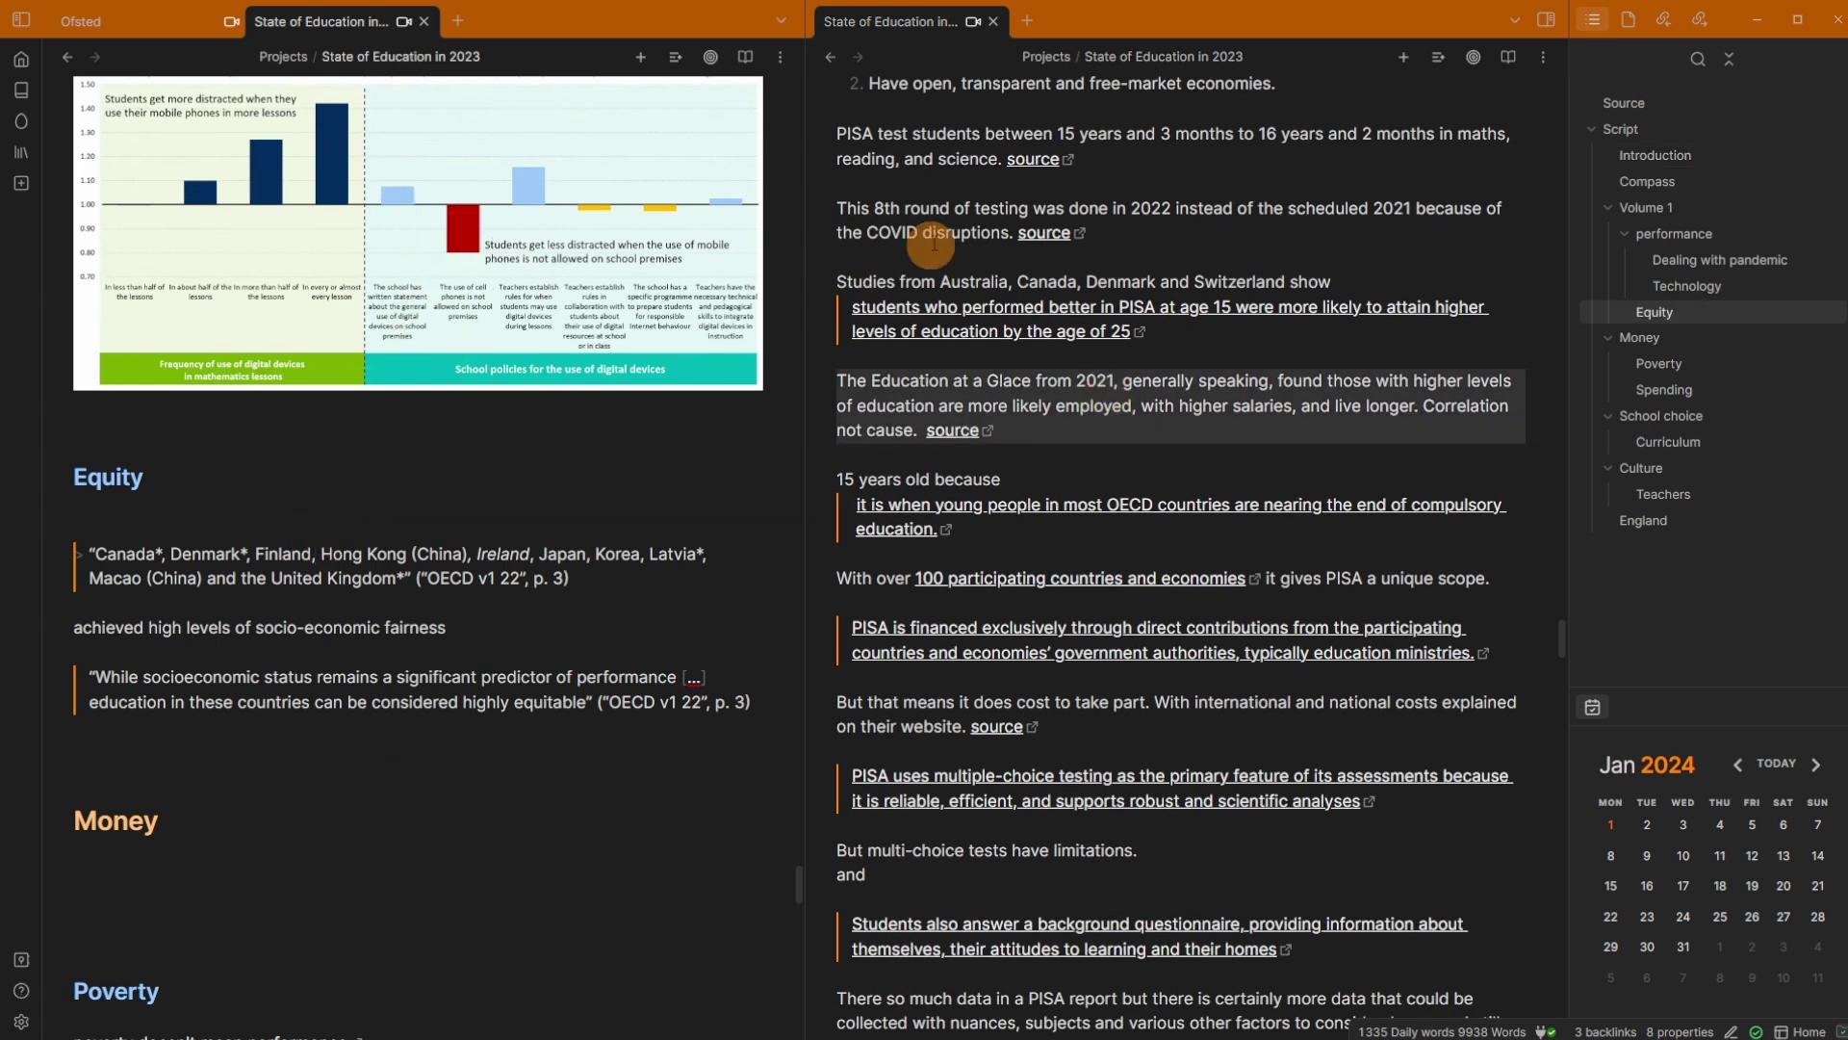
scroll(1030, 460, down, 3)
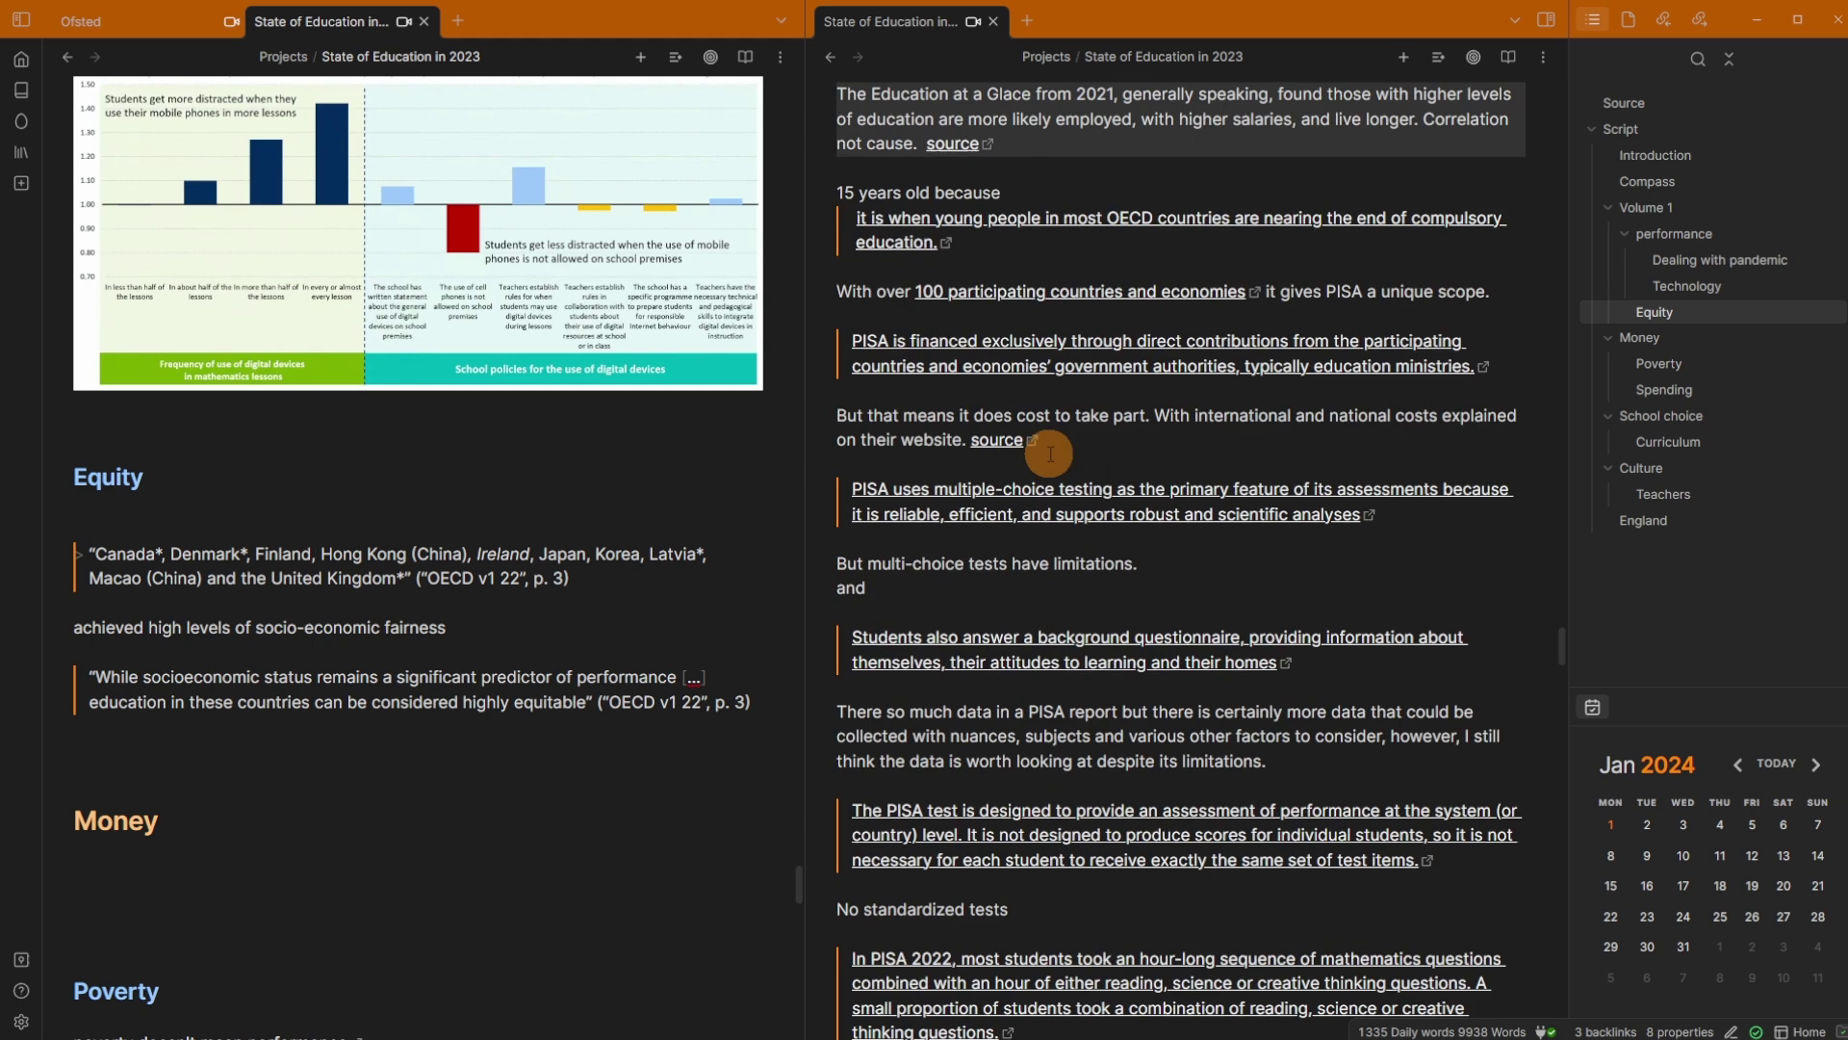
click(1170, 432)
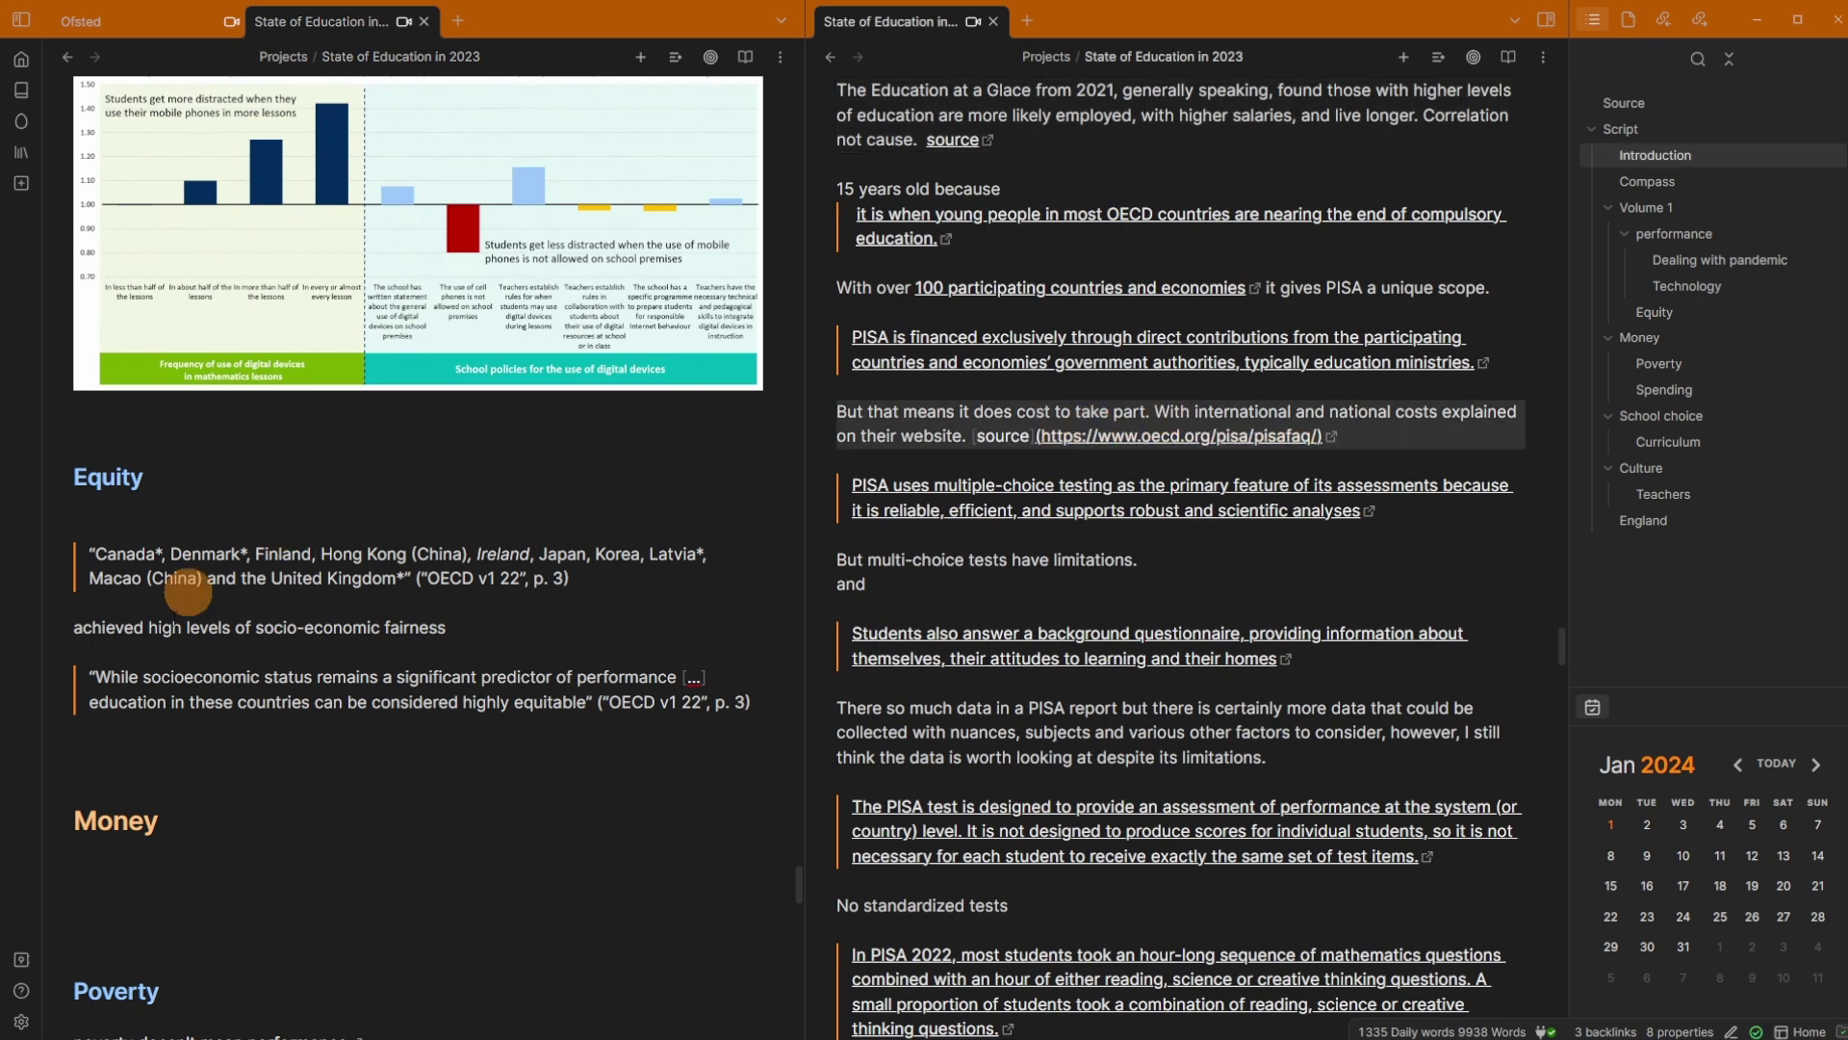
click(1006, 578)
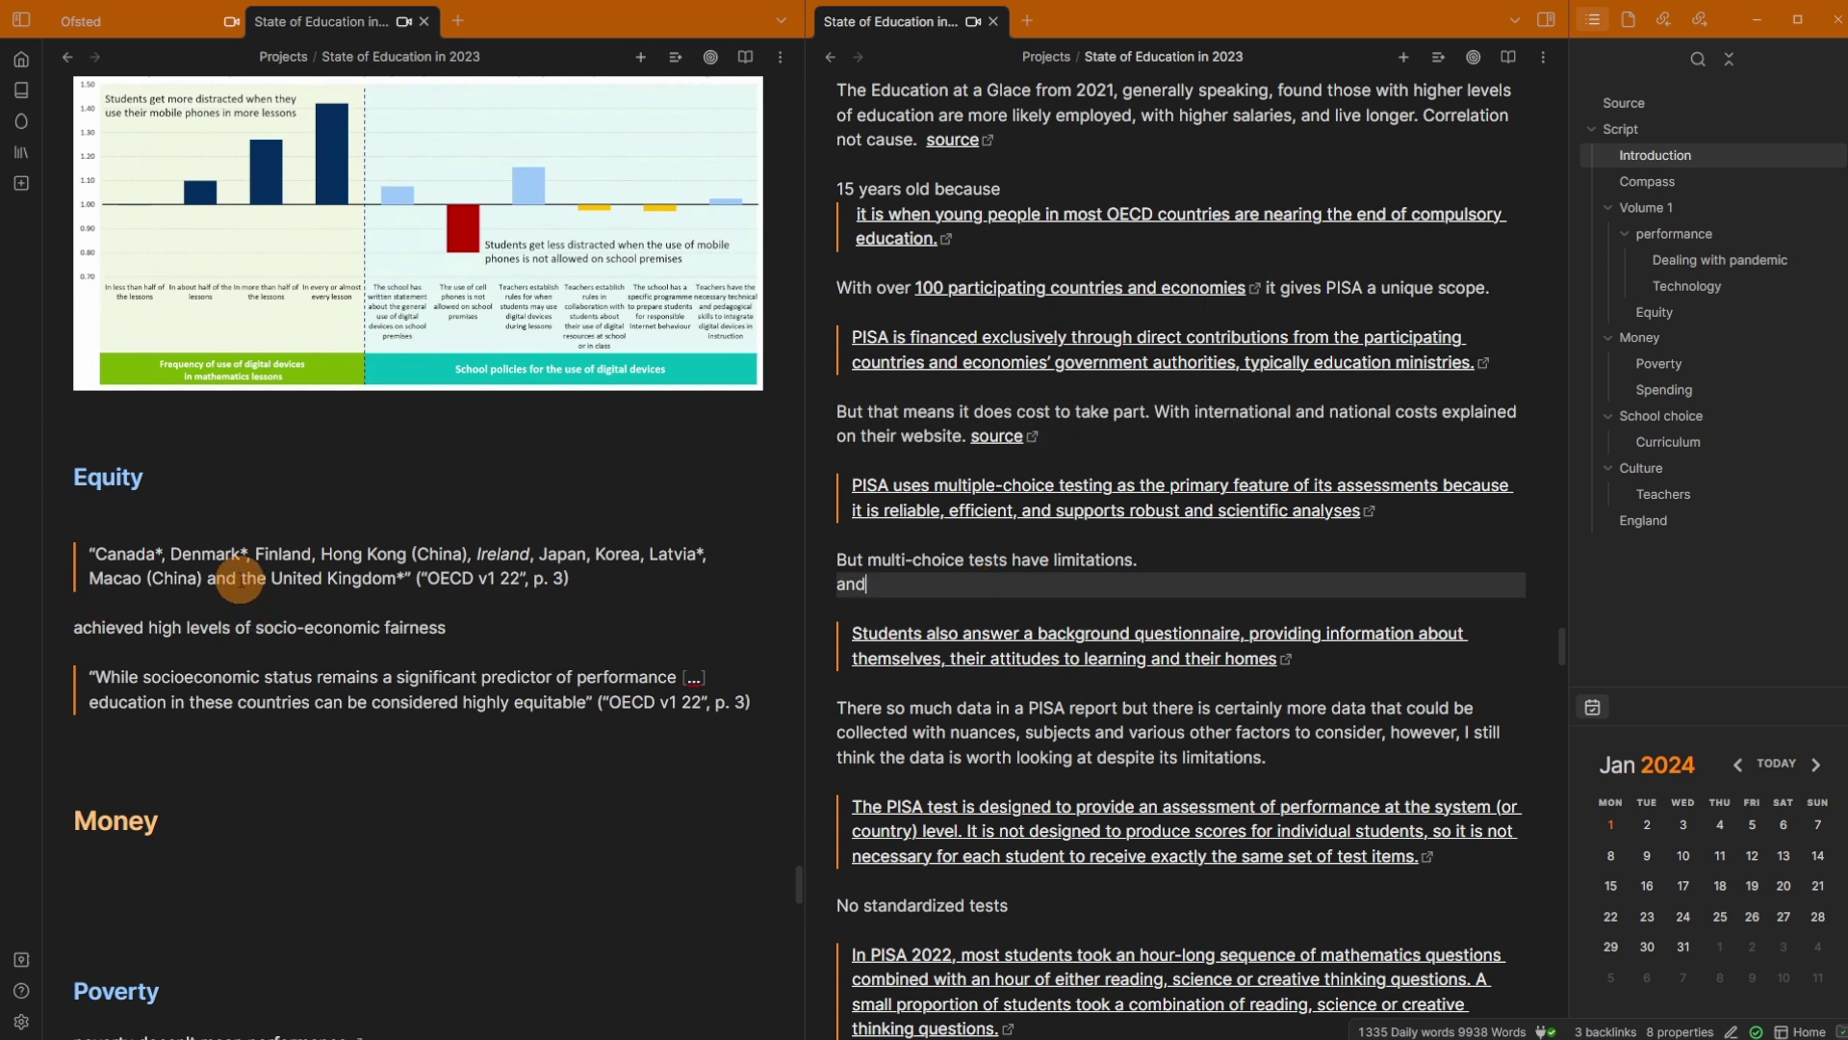
Step: Insert a blank line above the horizontal rule under Dealing with pandemic
scroll(1028, 479, down, 15)
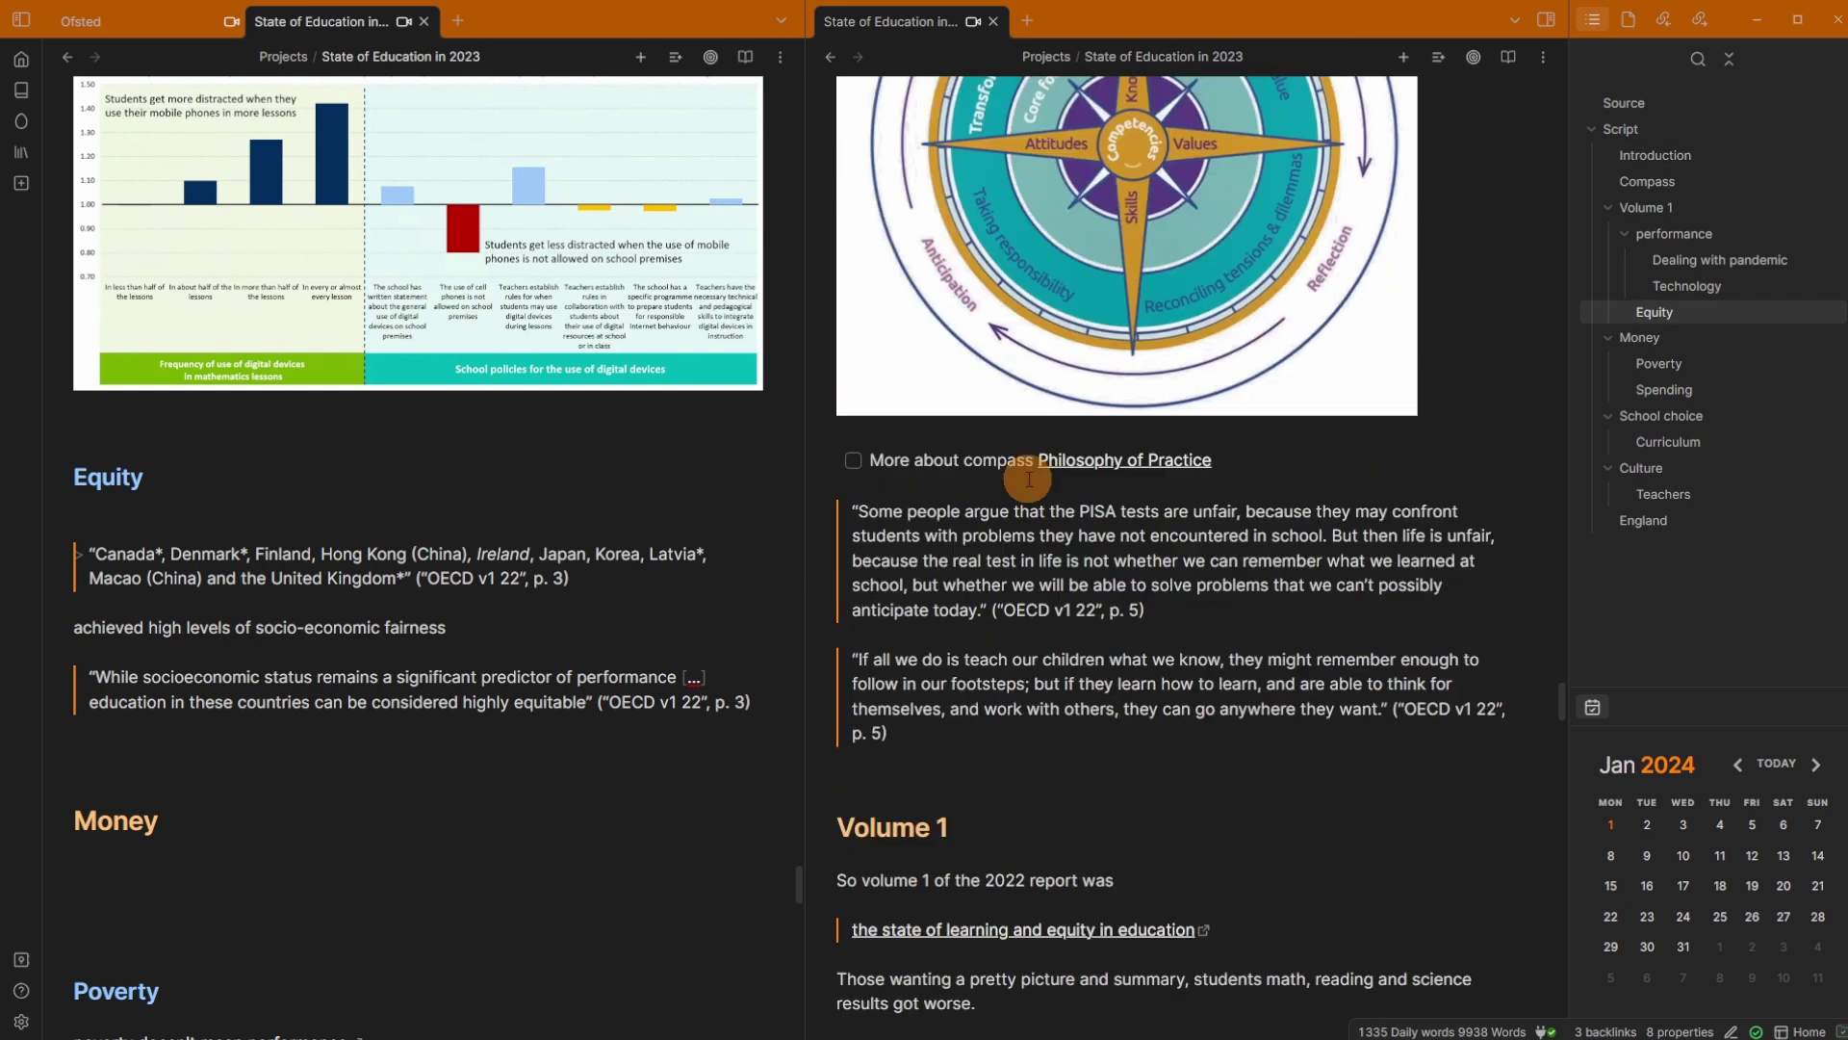
scroll(1028, 480, up, 10)
scroll(1034, 477, down, 20)
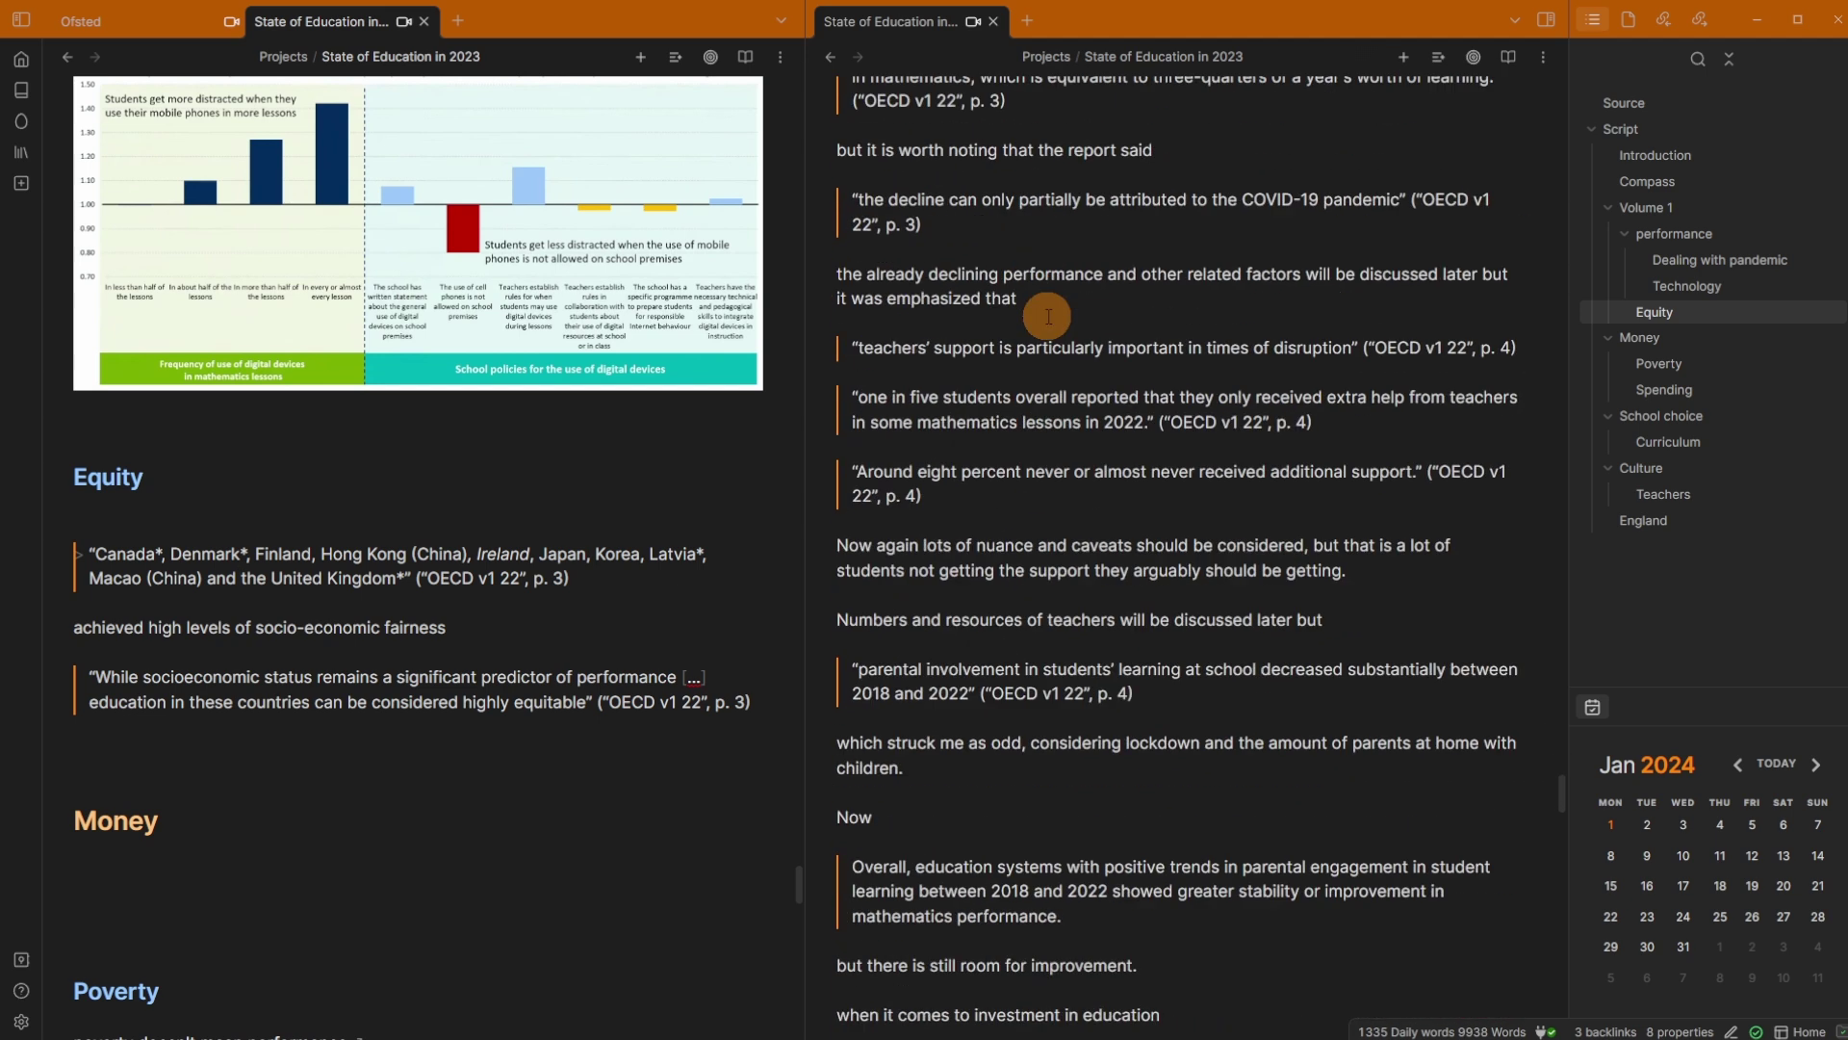
scroll(1048, 315, down, 7)
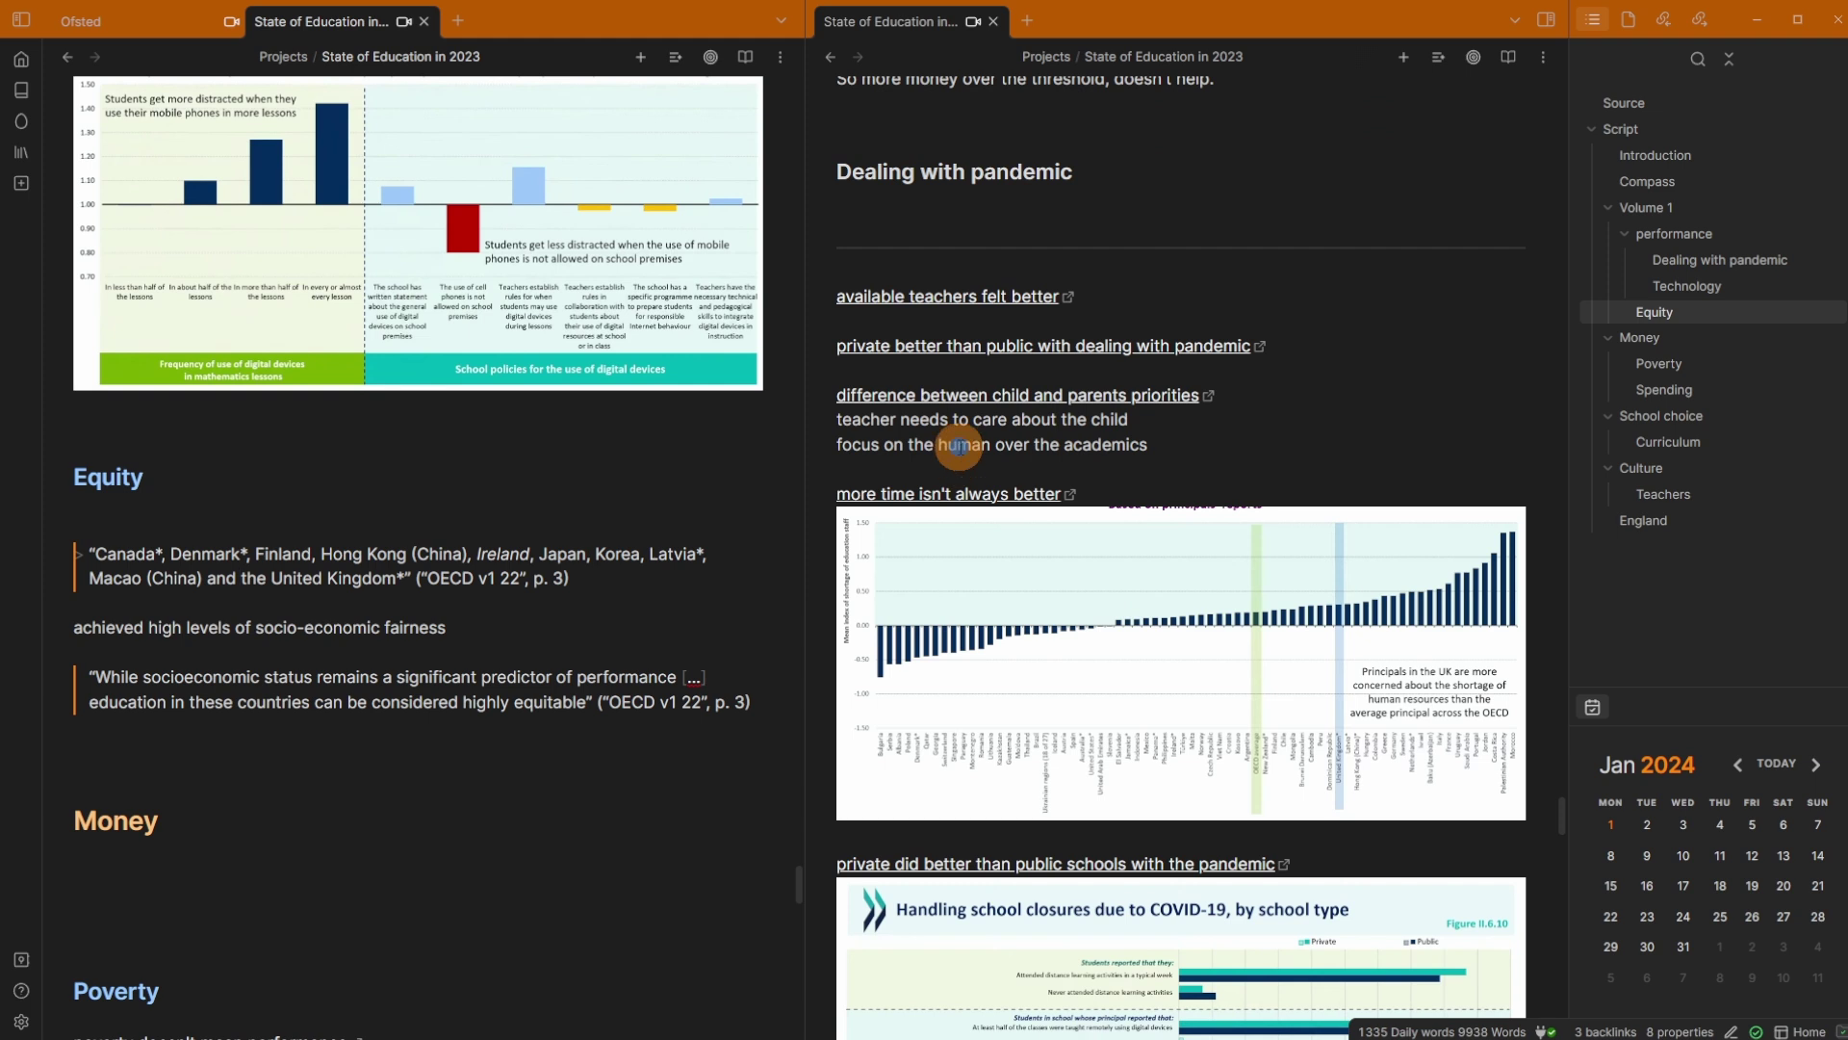
click(956, 445)
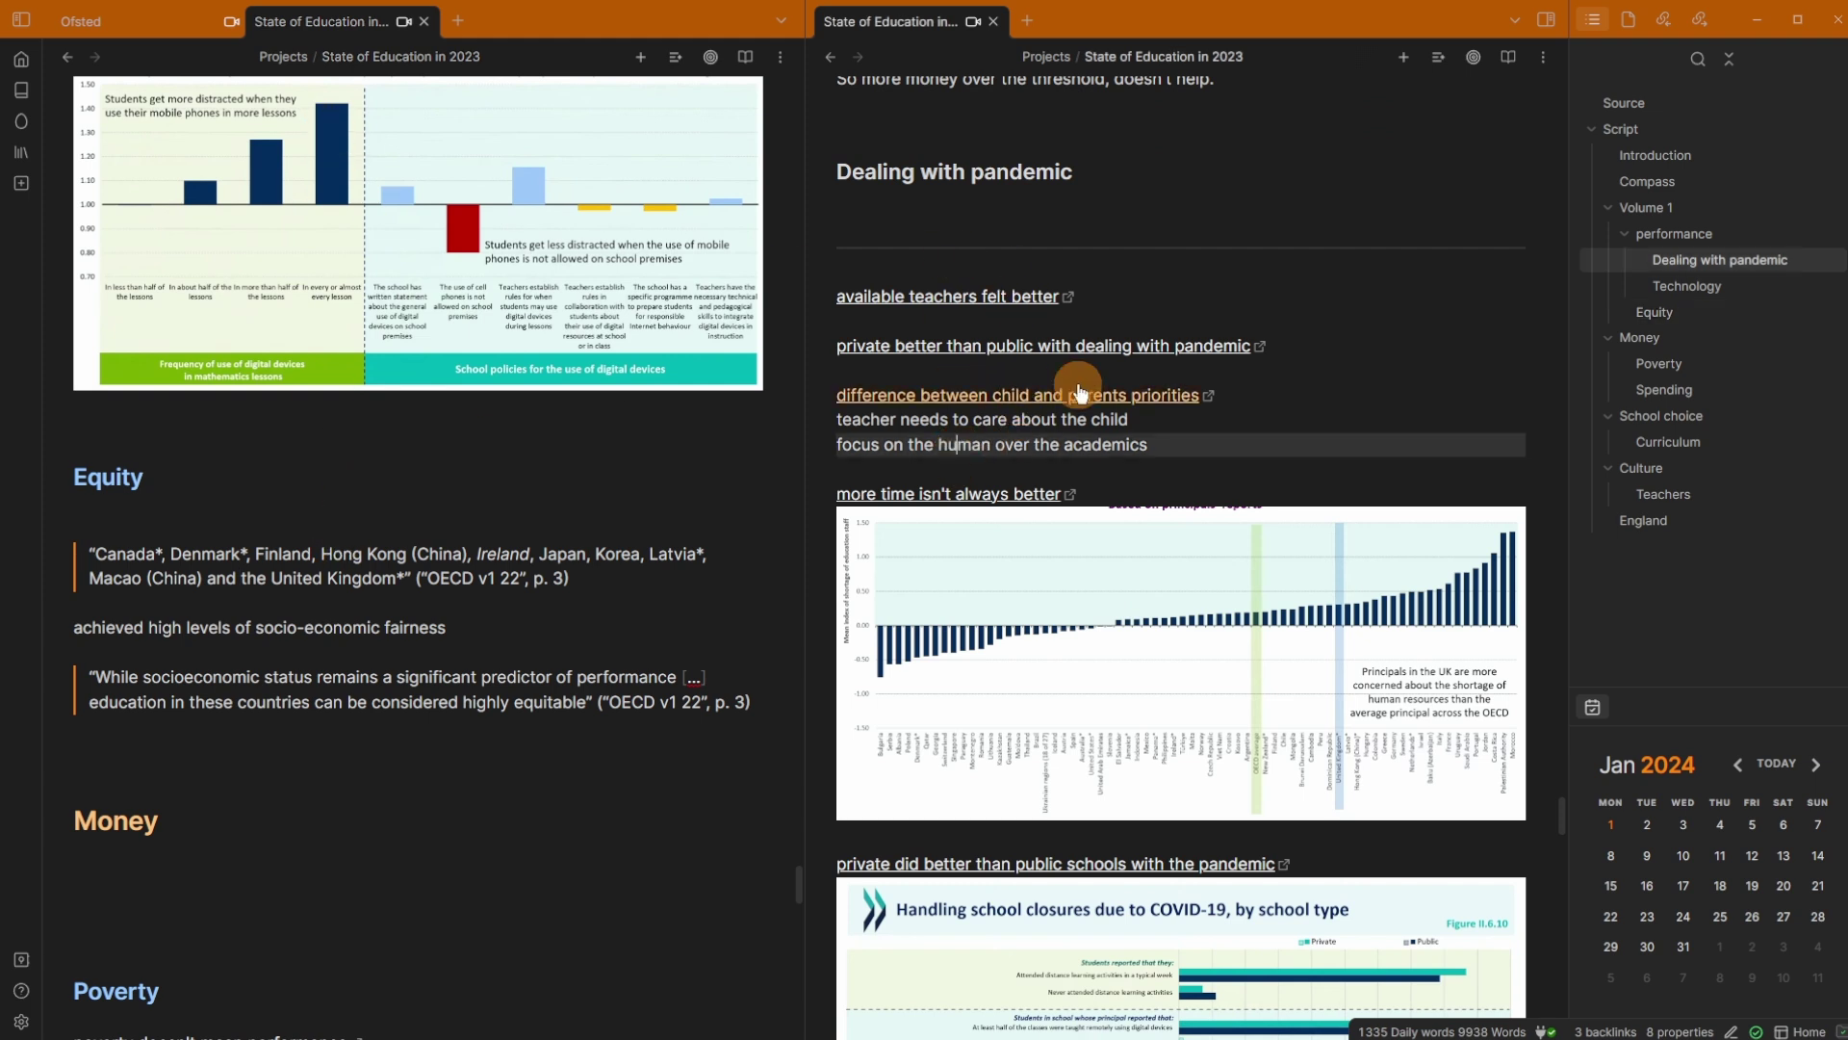
scroll(1212, 448, down, 6)
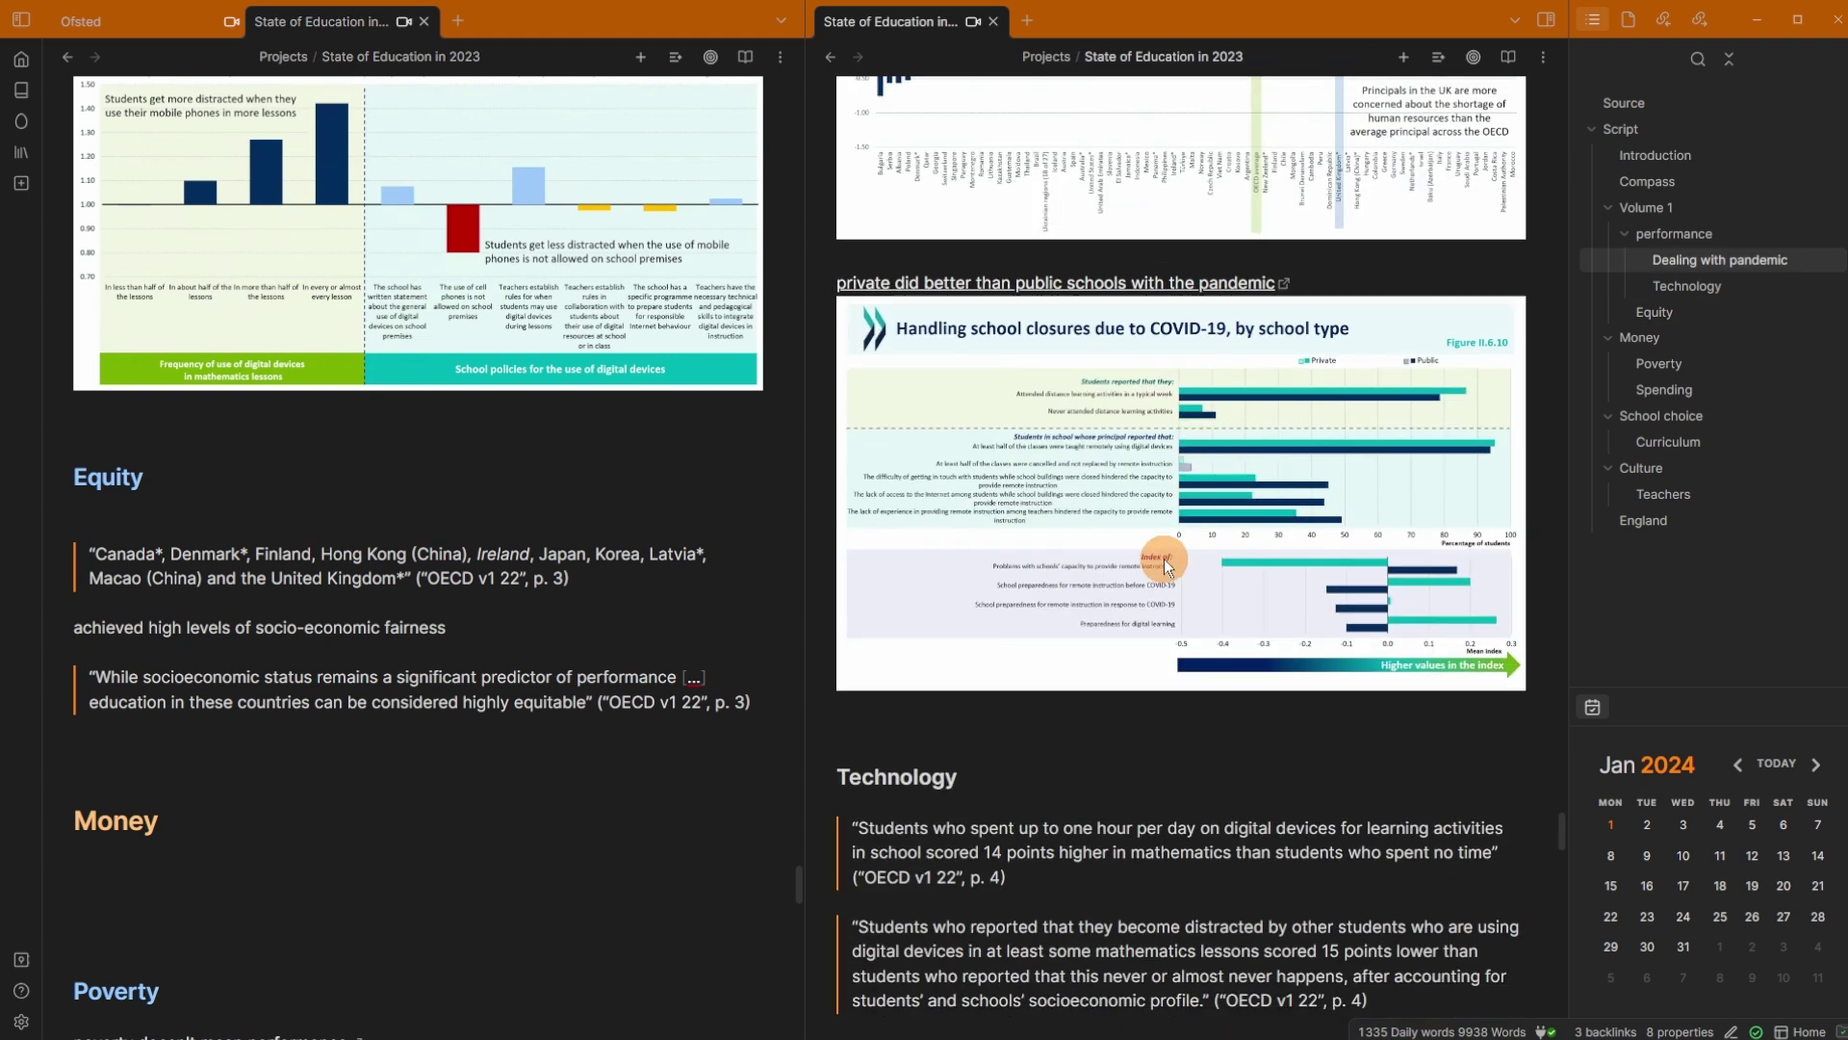
scroll(1164, 558, up, 6)
click(1054, 429)
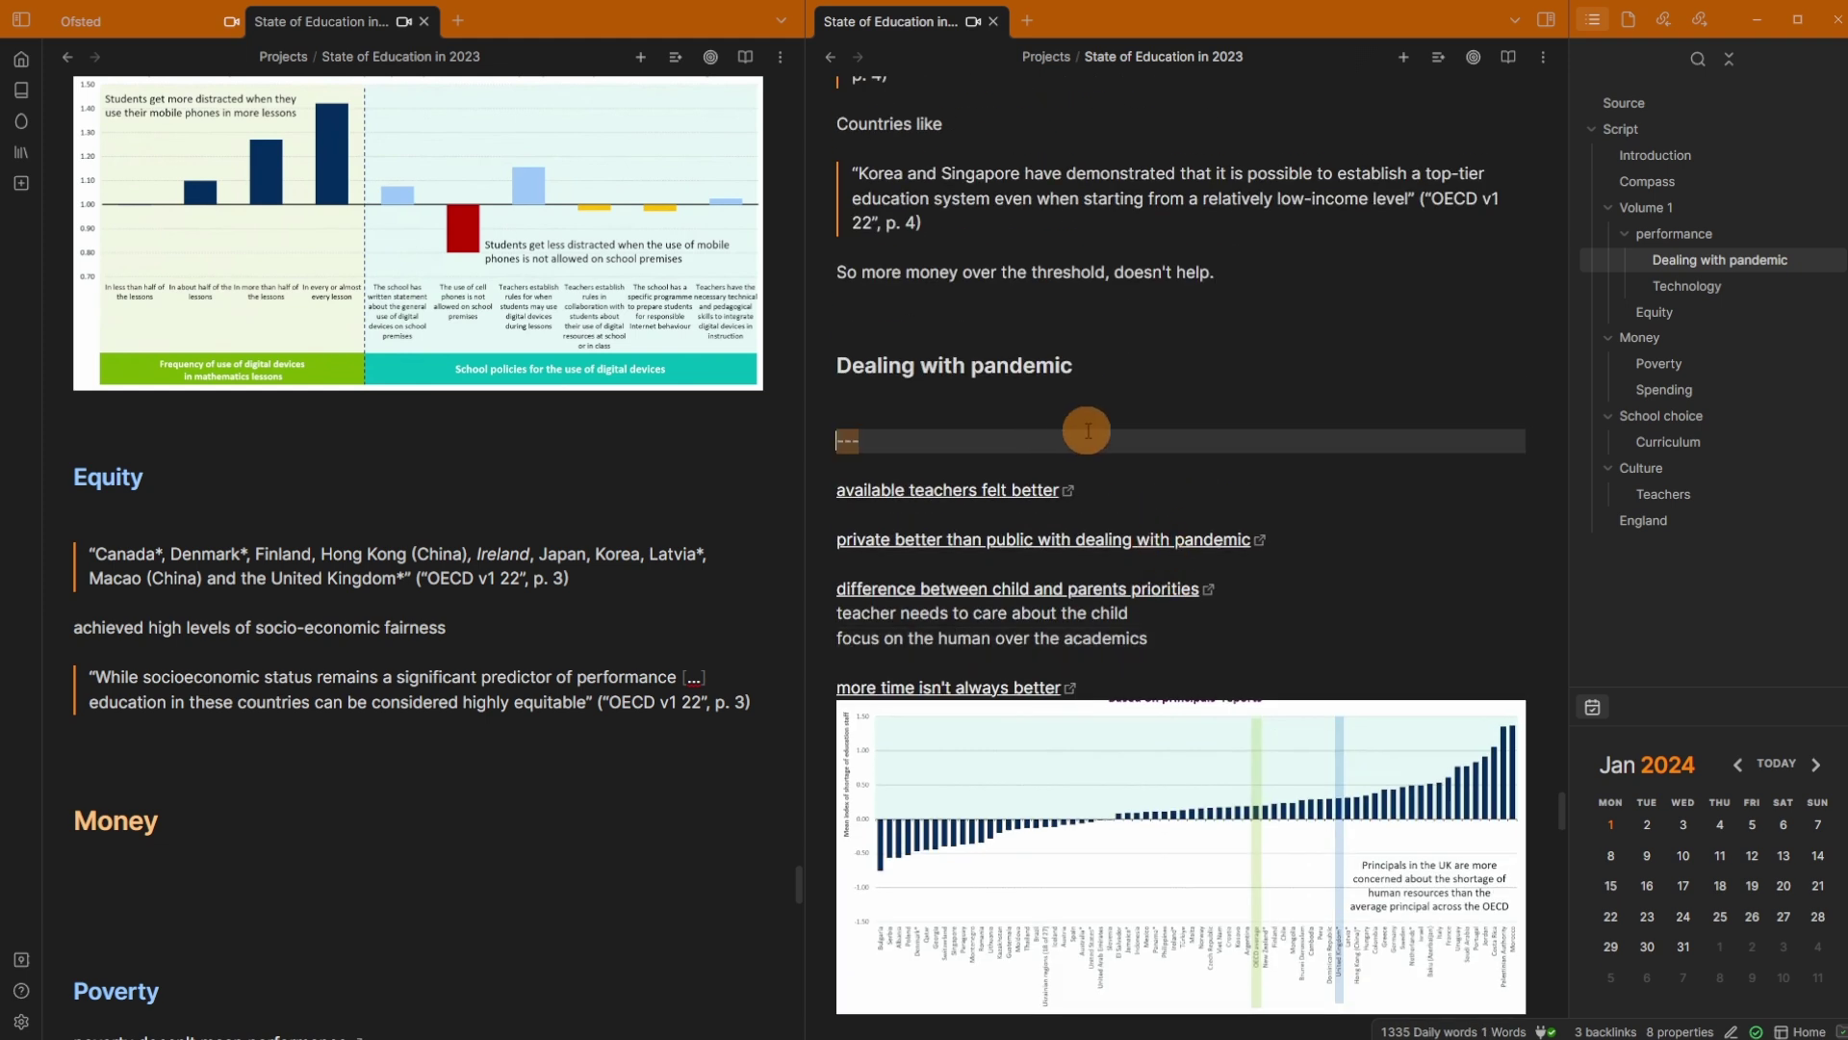
key(Left)
key(Return)
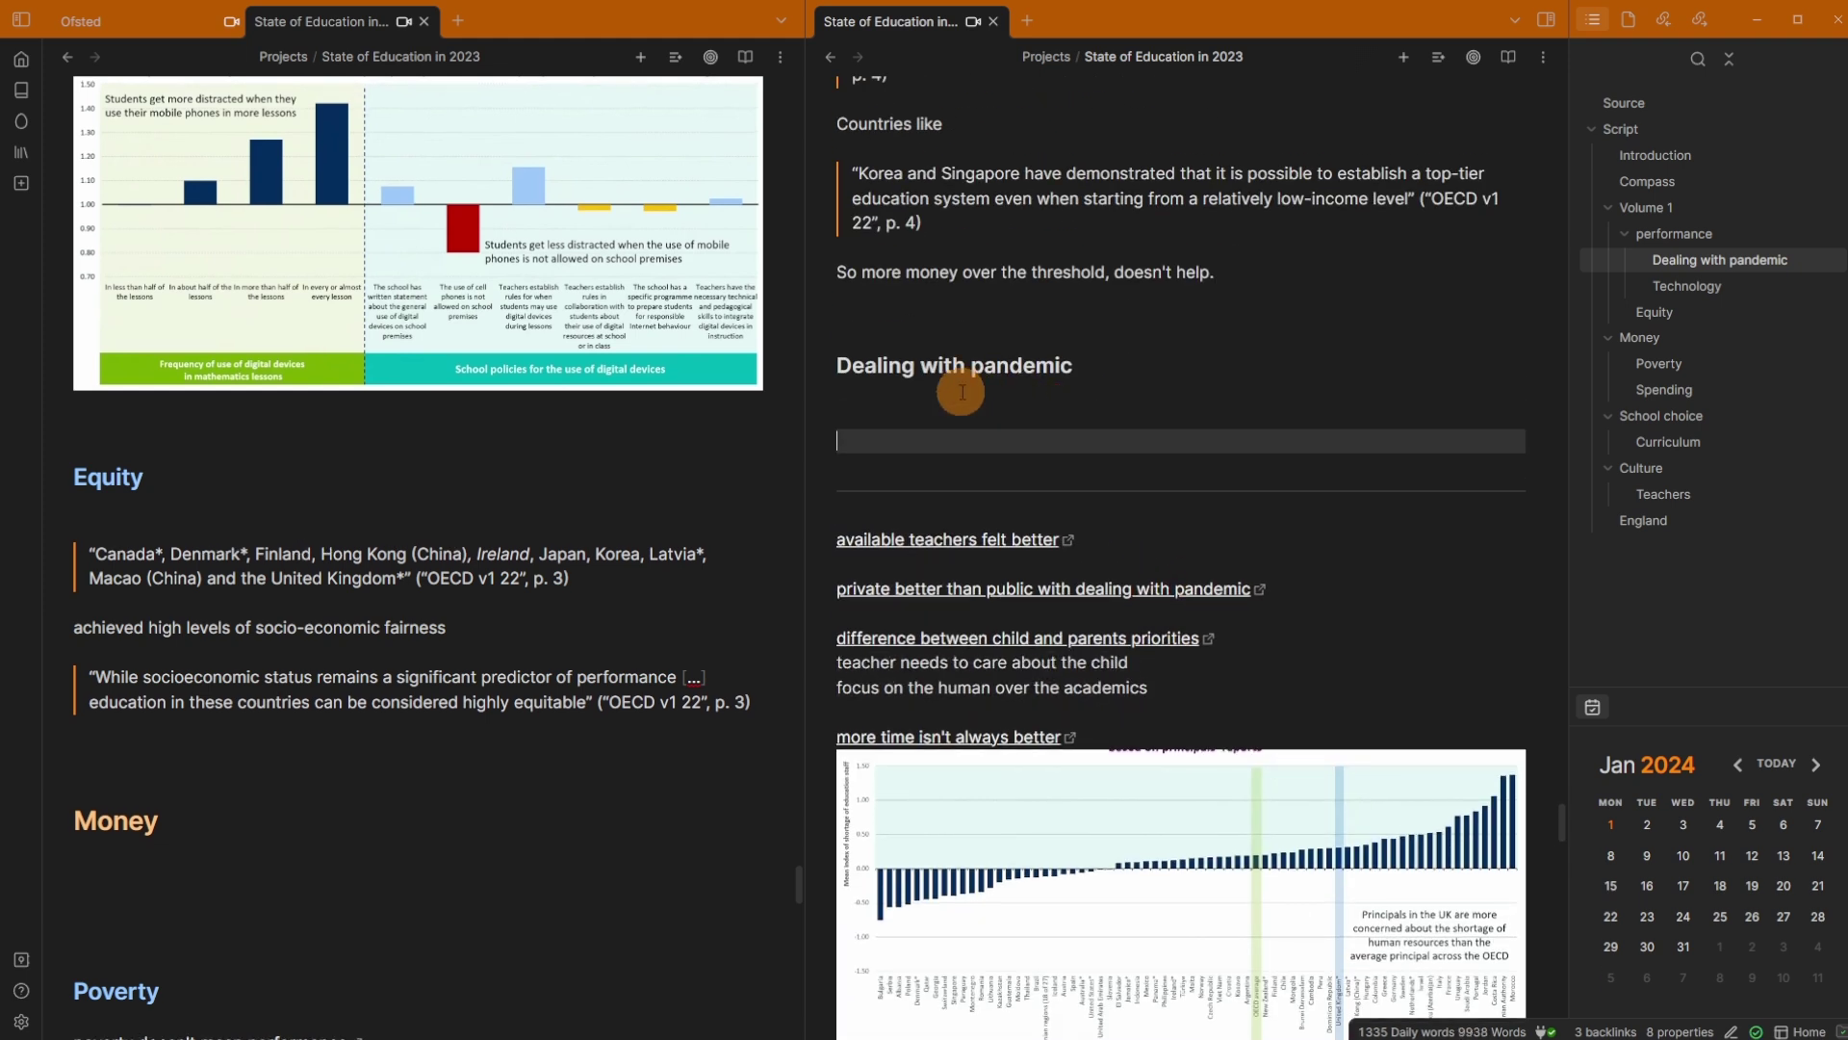
Step: Scroll down to the script's Volume 1 section, then open the Ofsted Research note from the Dashboard
scroll(957, 405, down, 3)
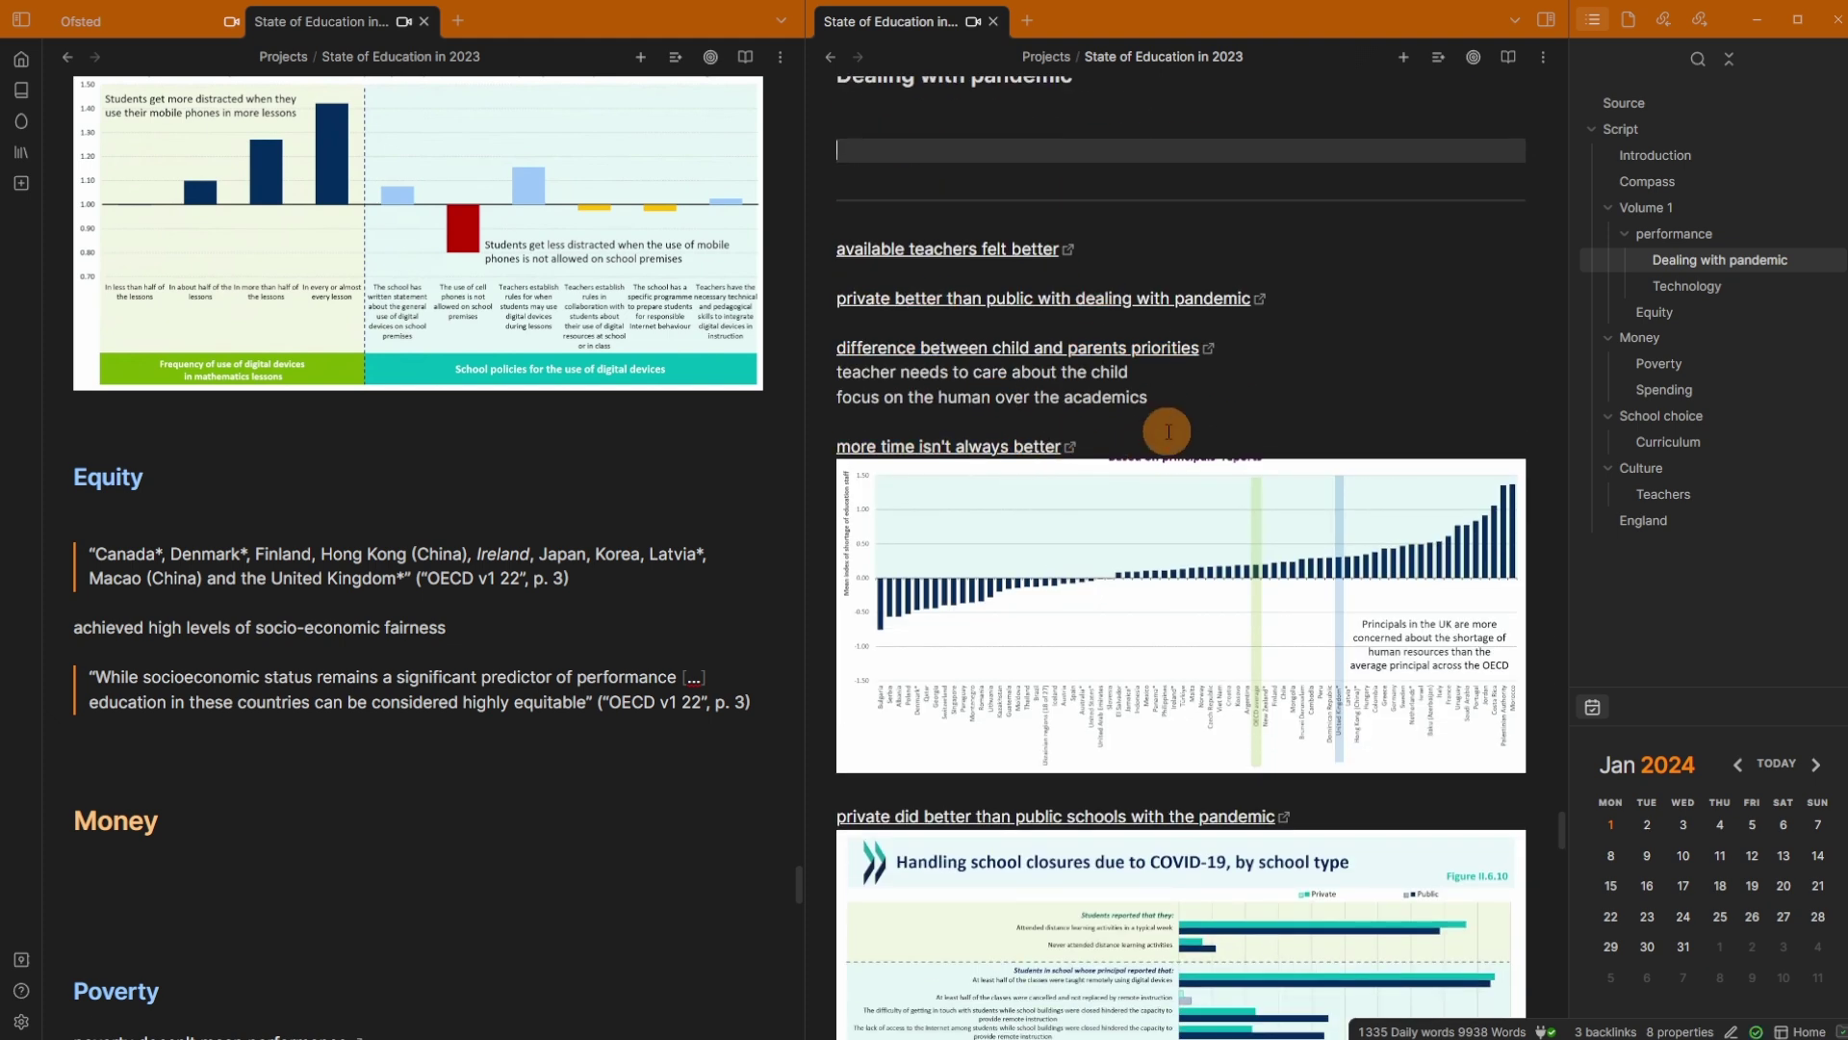
scroll(1168, 431, down, 8)
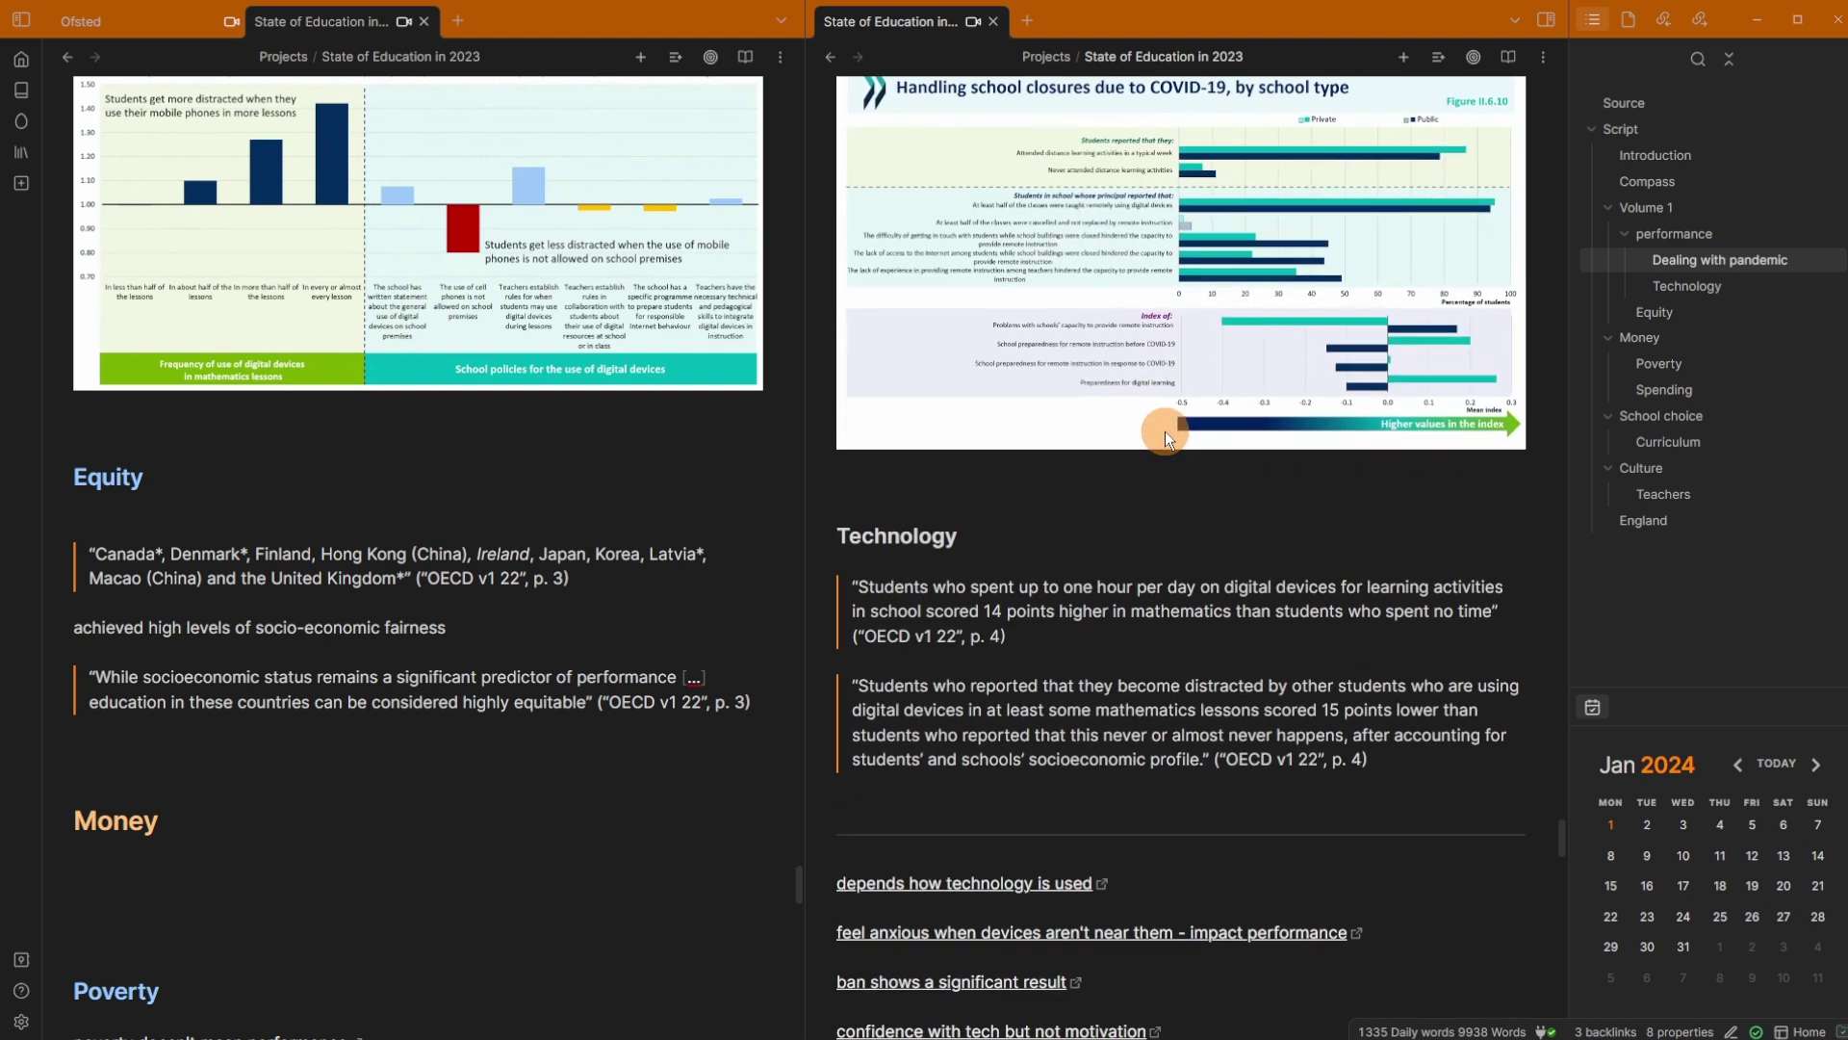
scroll(943, 548, down, 10)
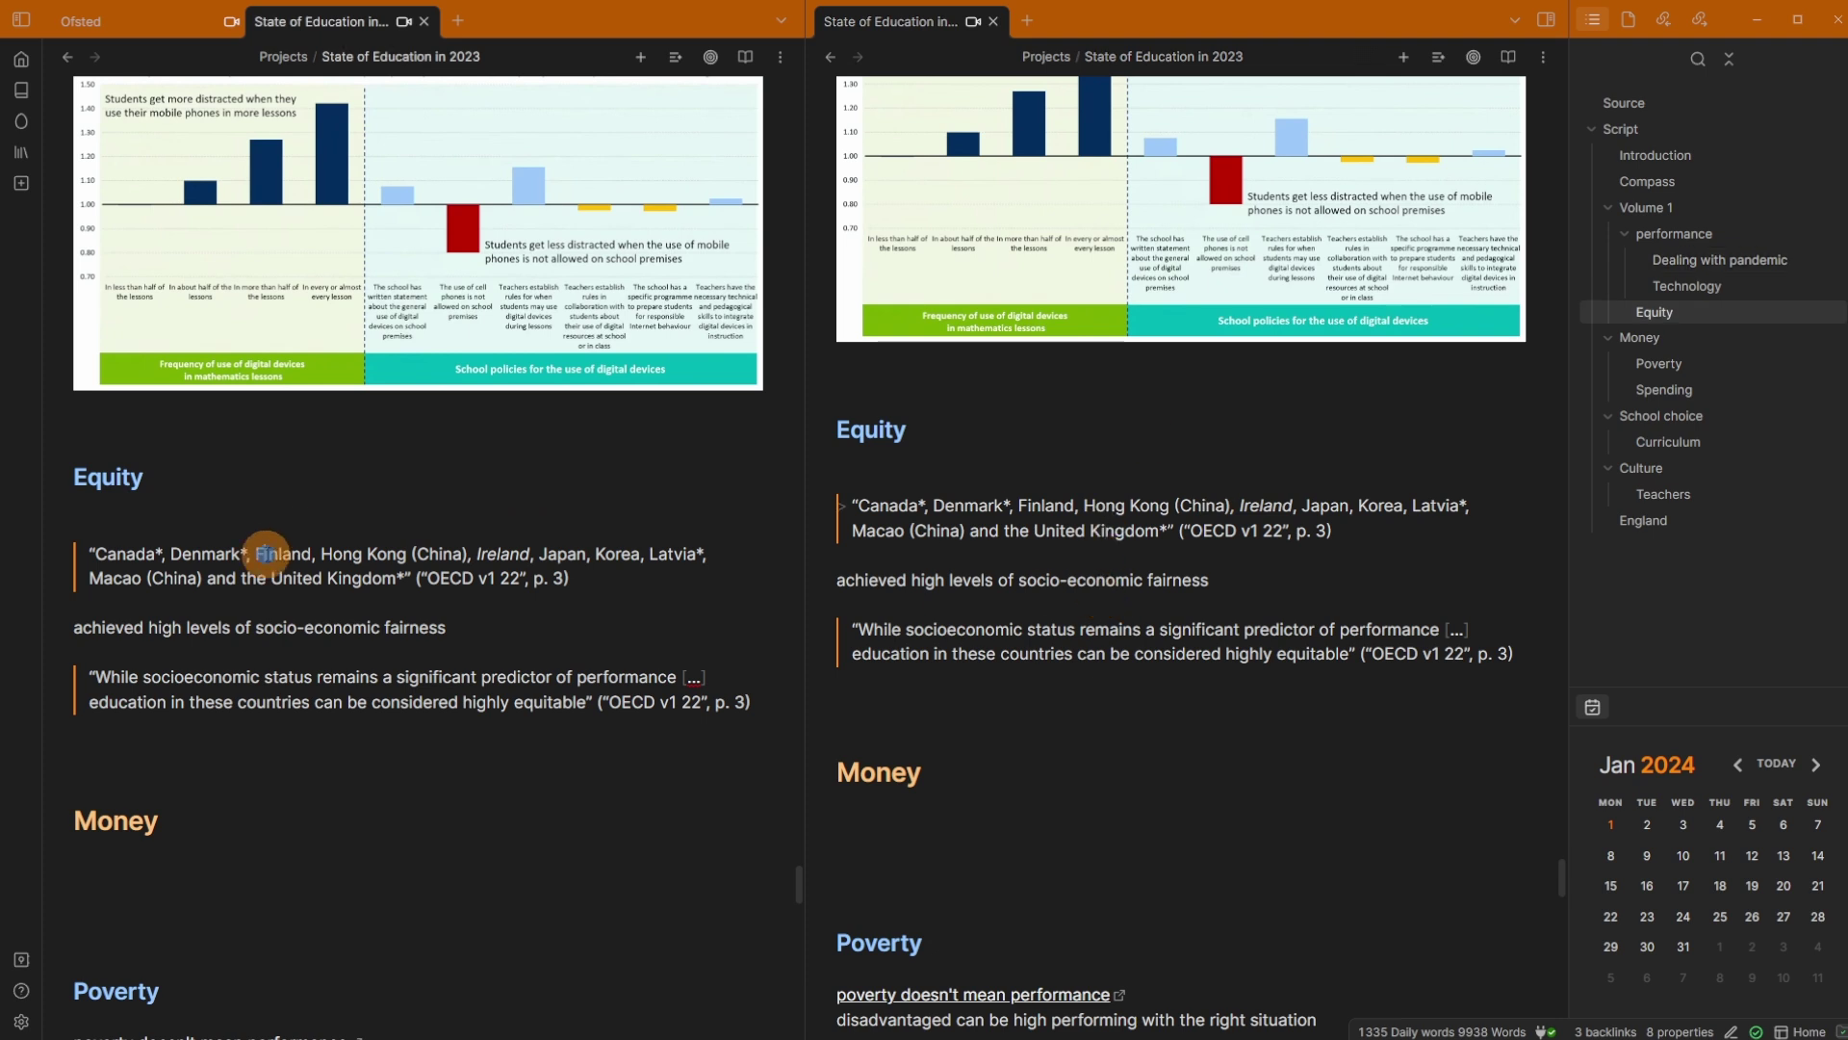
scroll(1005, 695, down, 2)
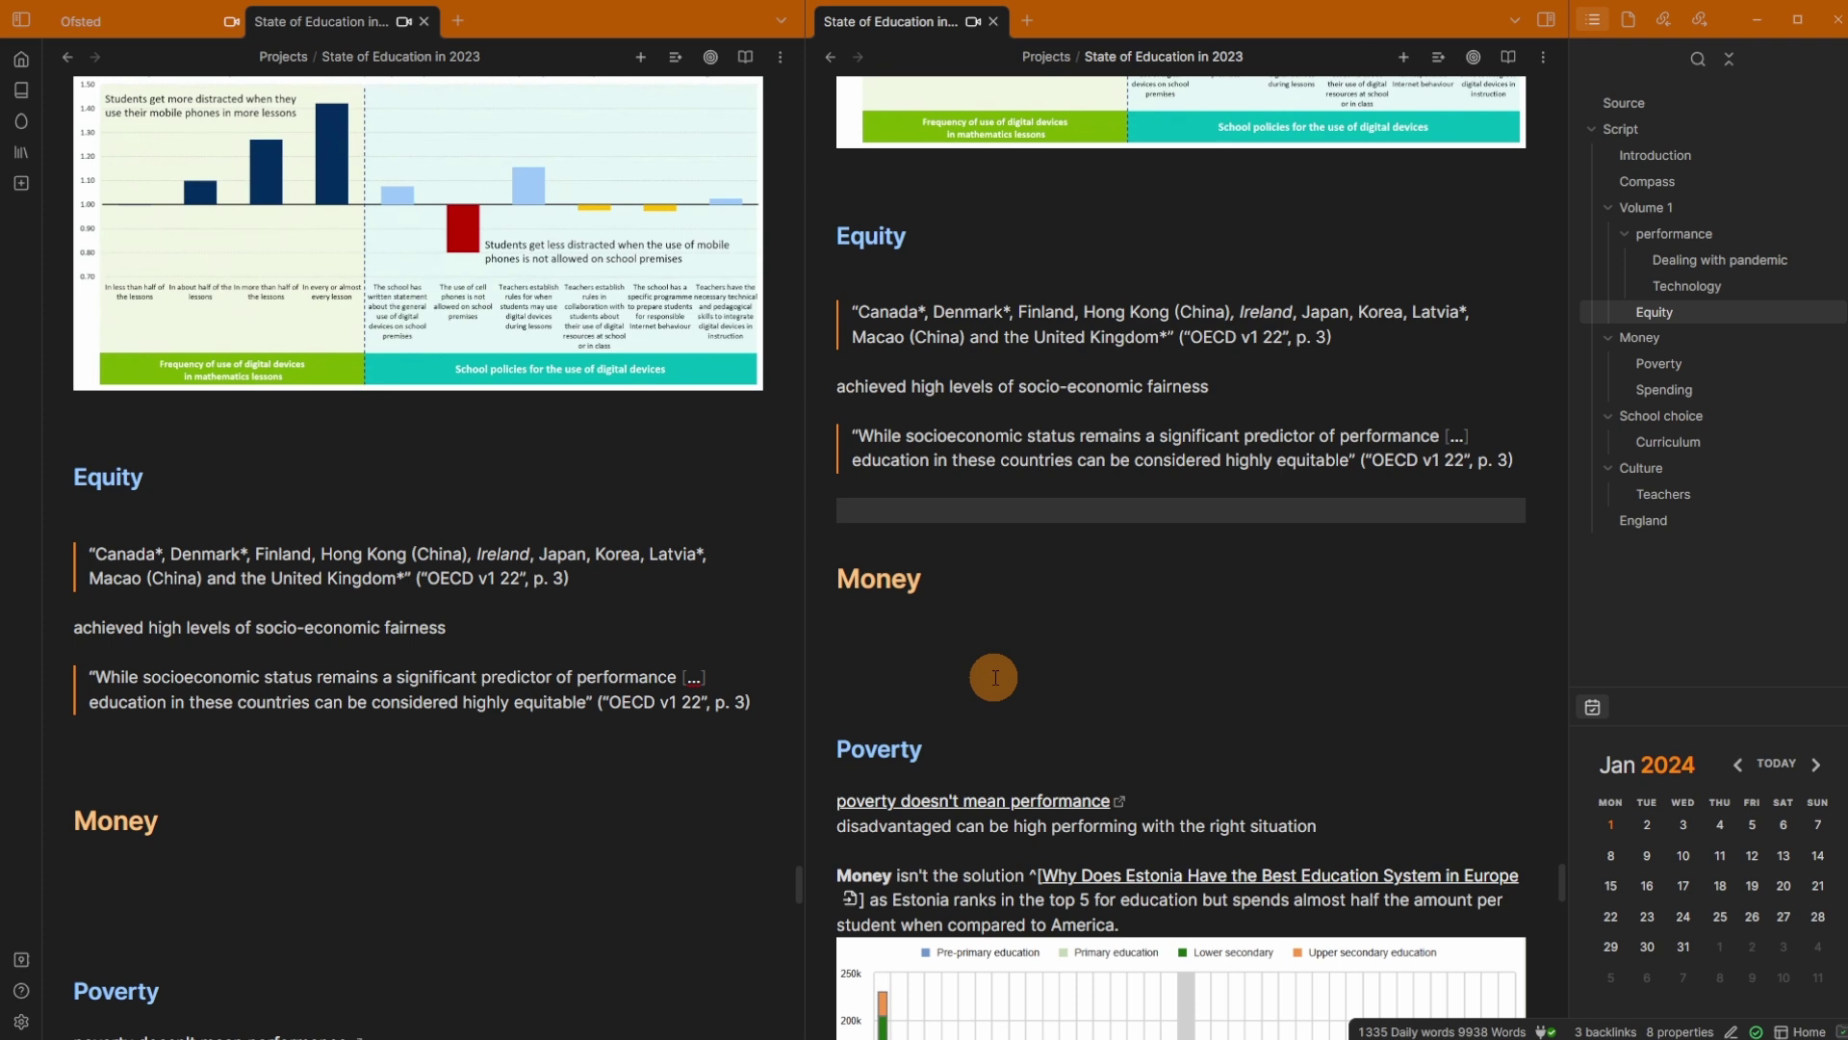
click(1037, 376)
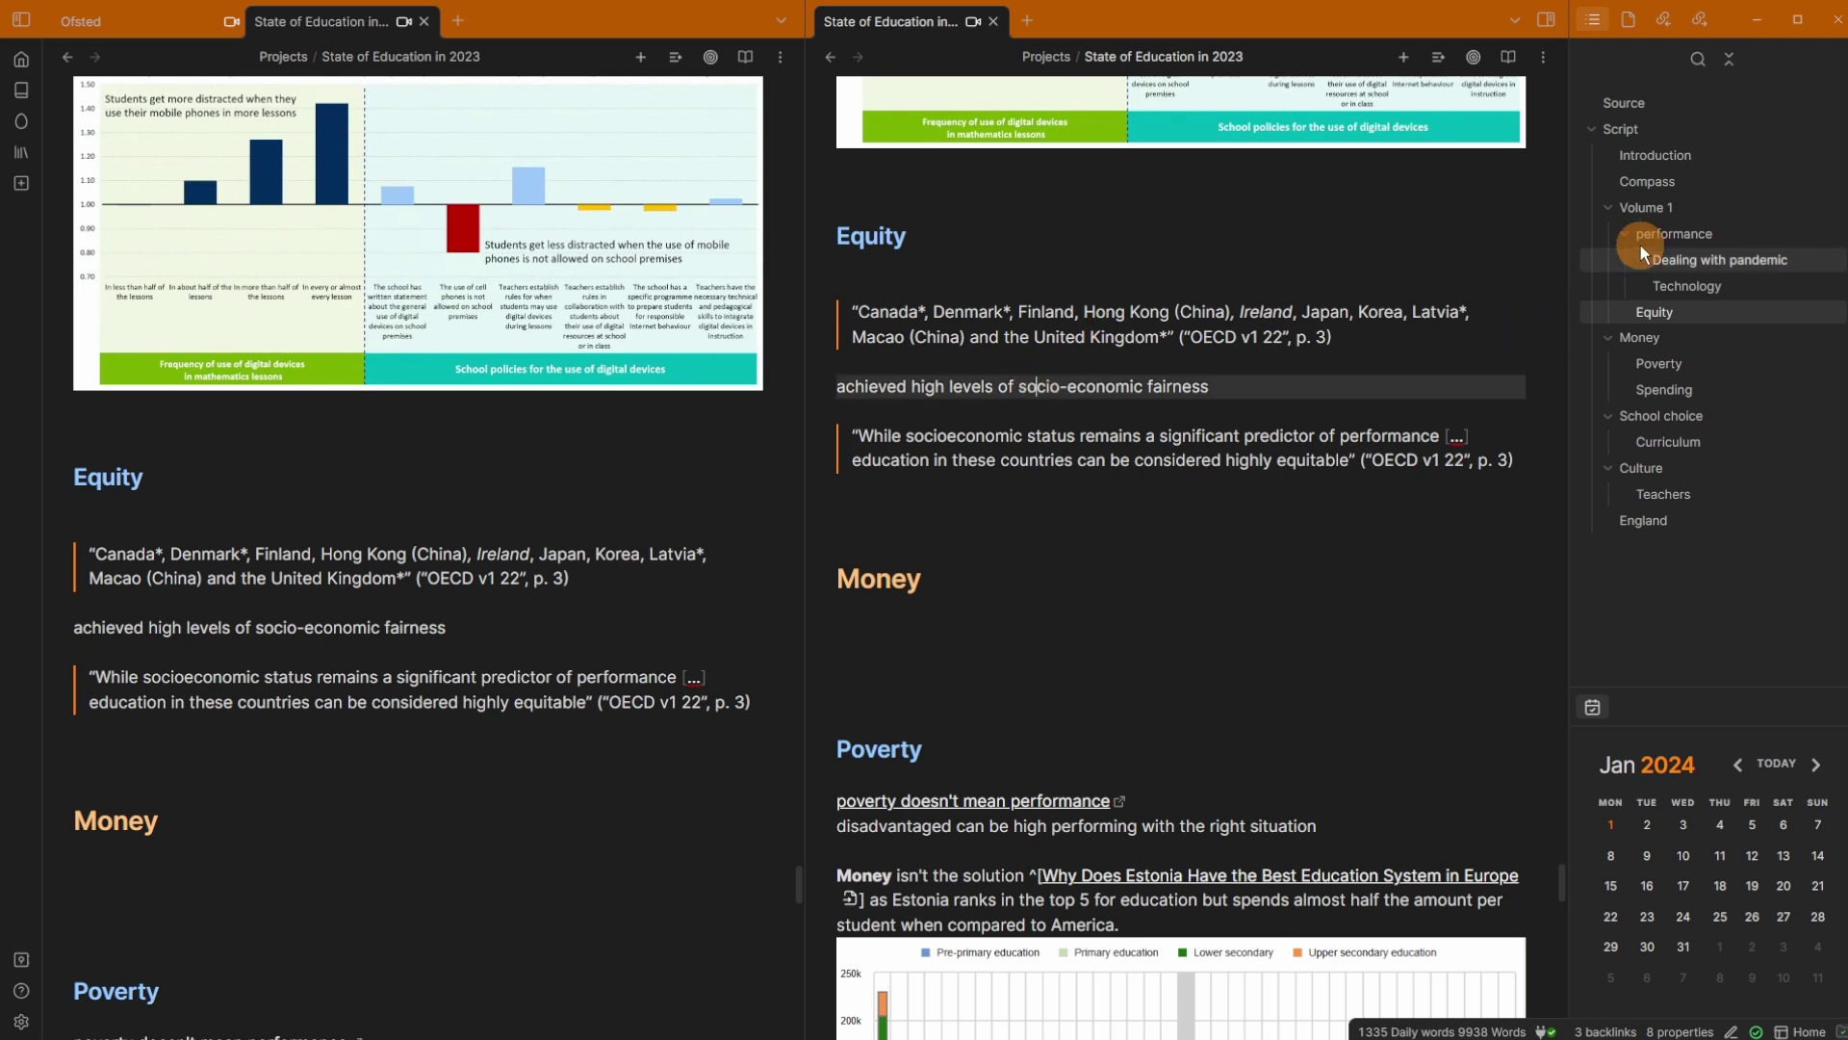
click(1661, 209)
click(1027, 592)
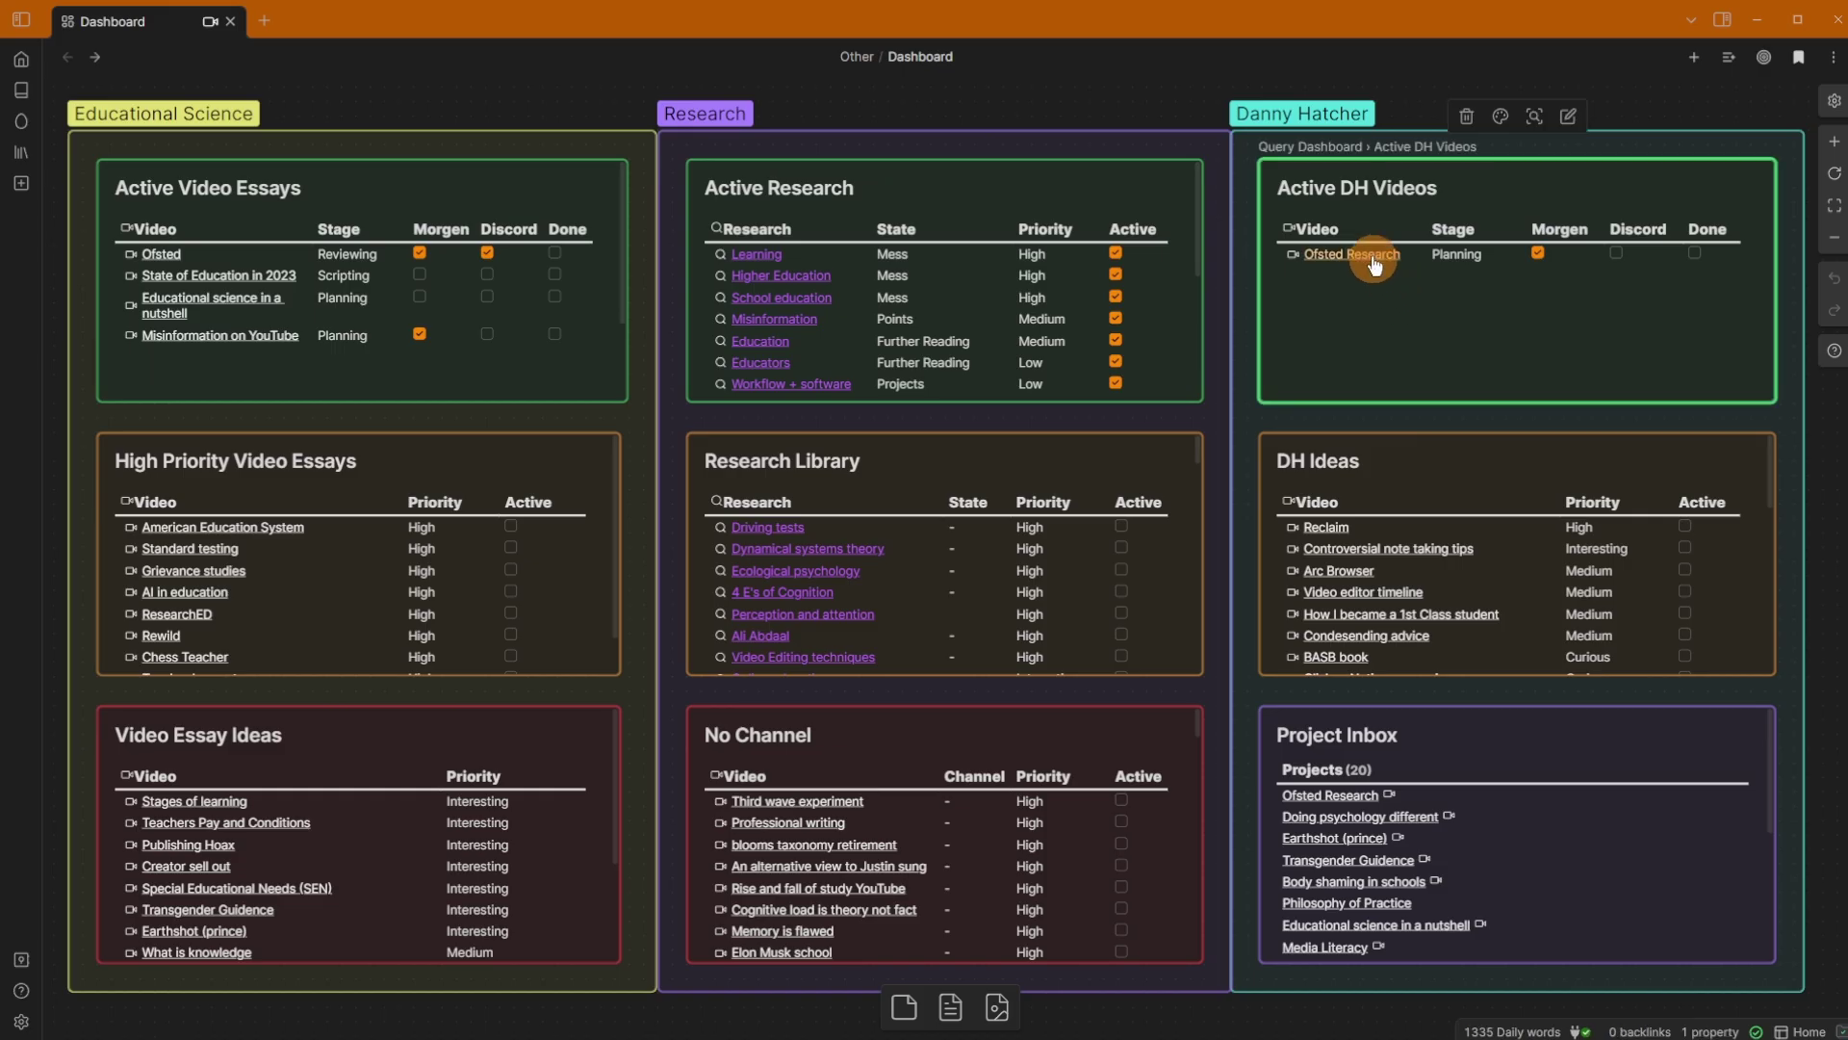
click(1340, 297)
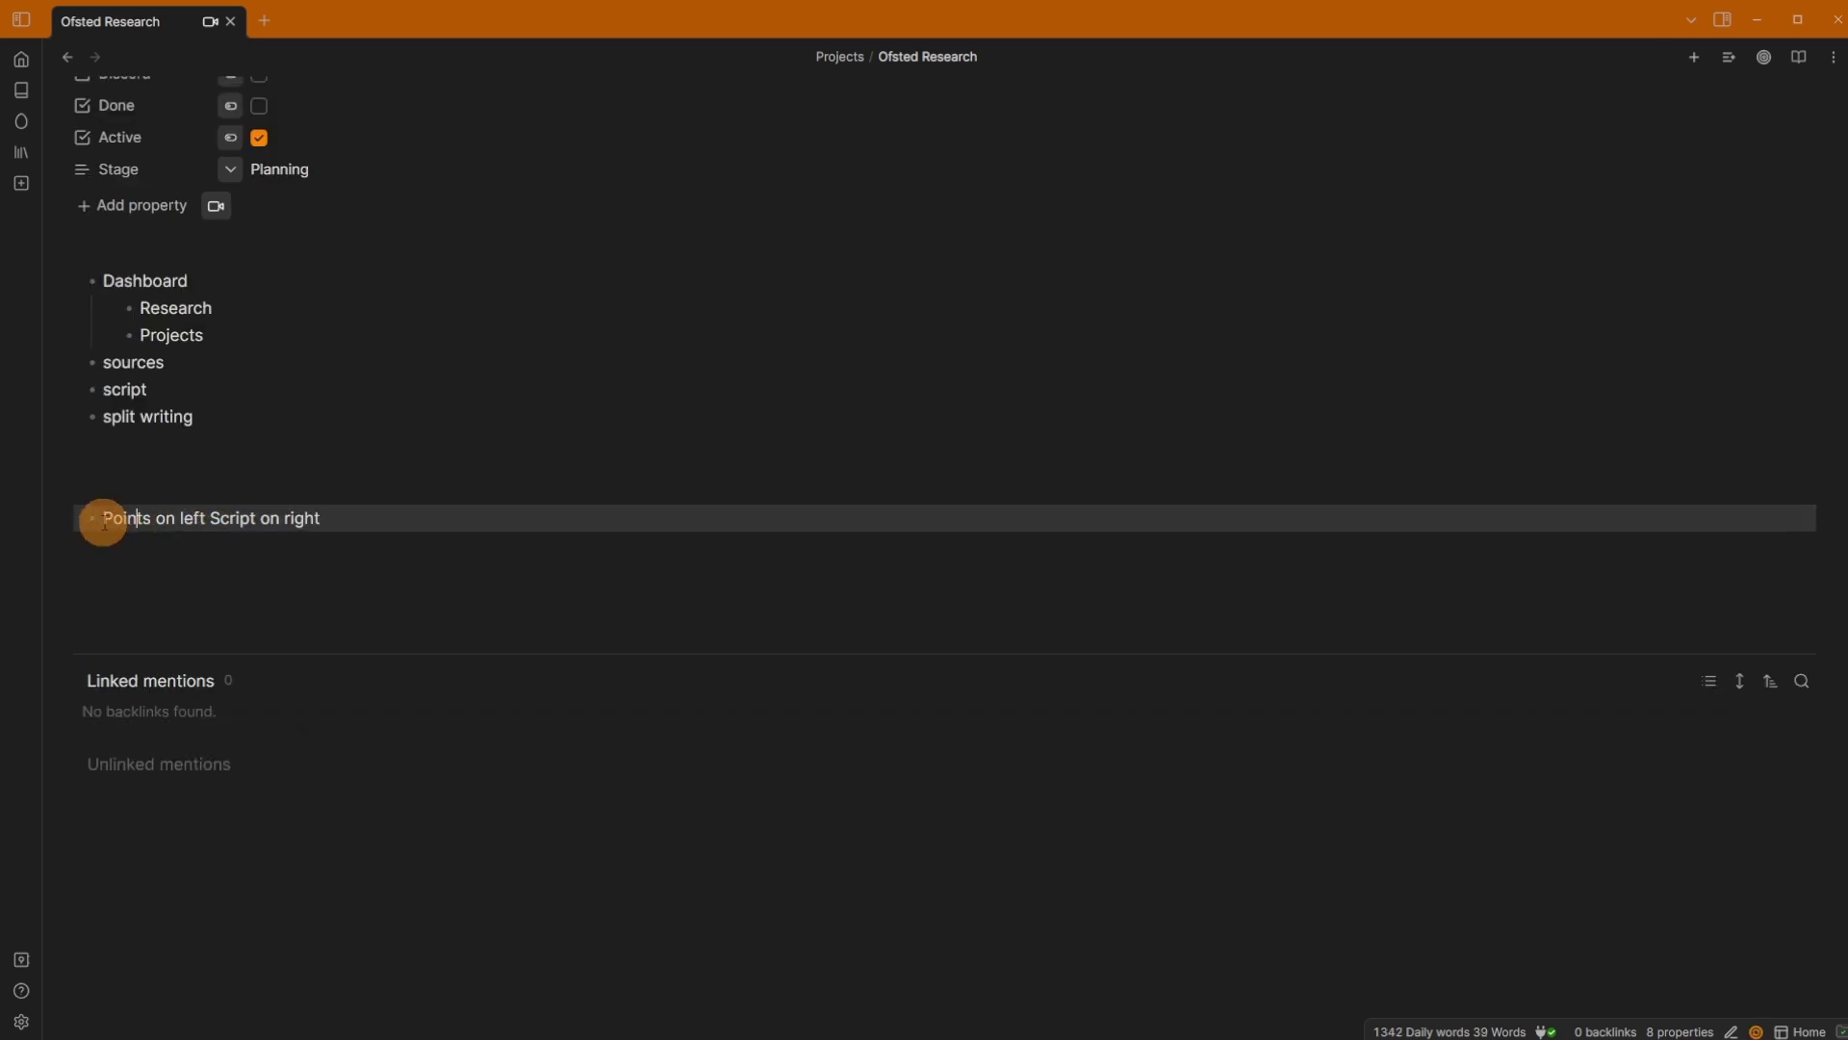
Step: Review the 'Points on left Script on right' and 'Points not in script sectioned' bullet wording
drag(218, 520, 398, 525)
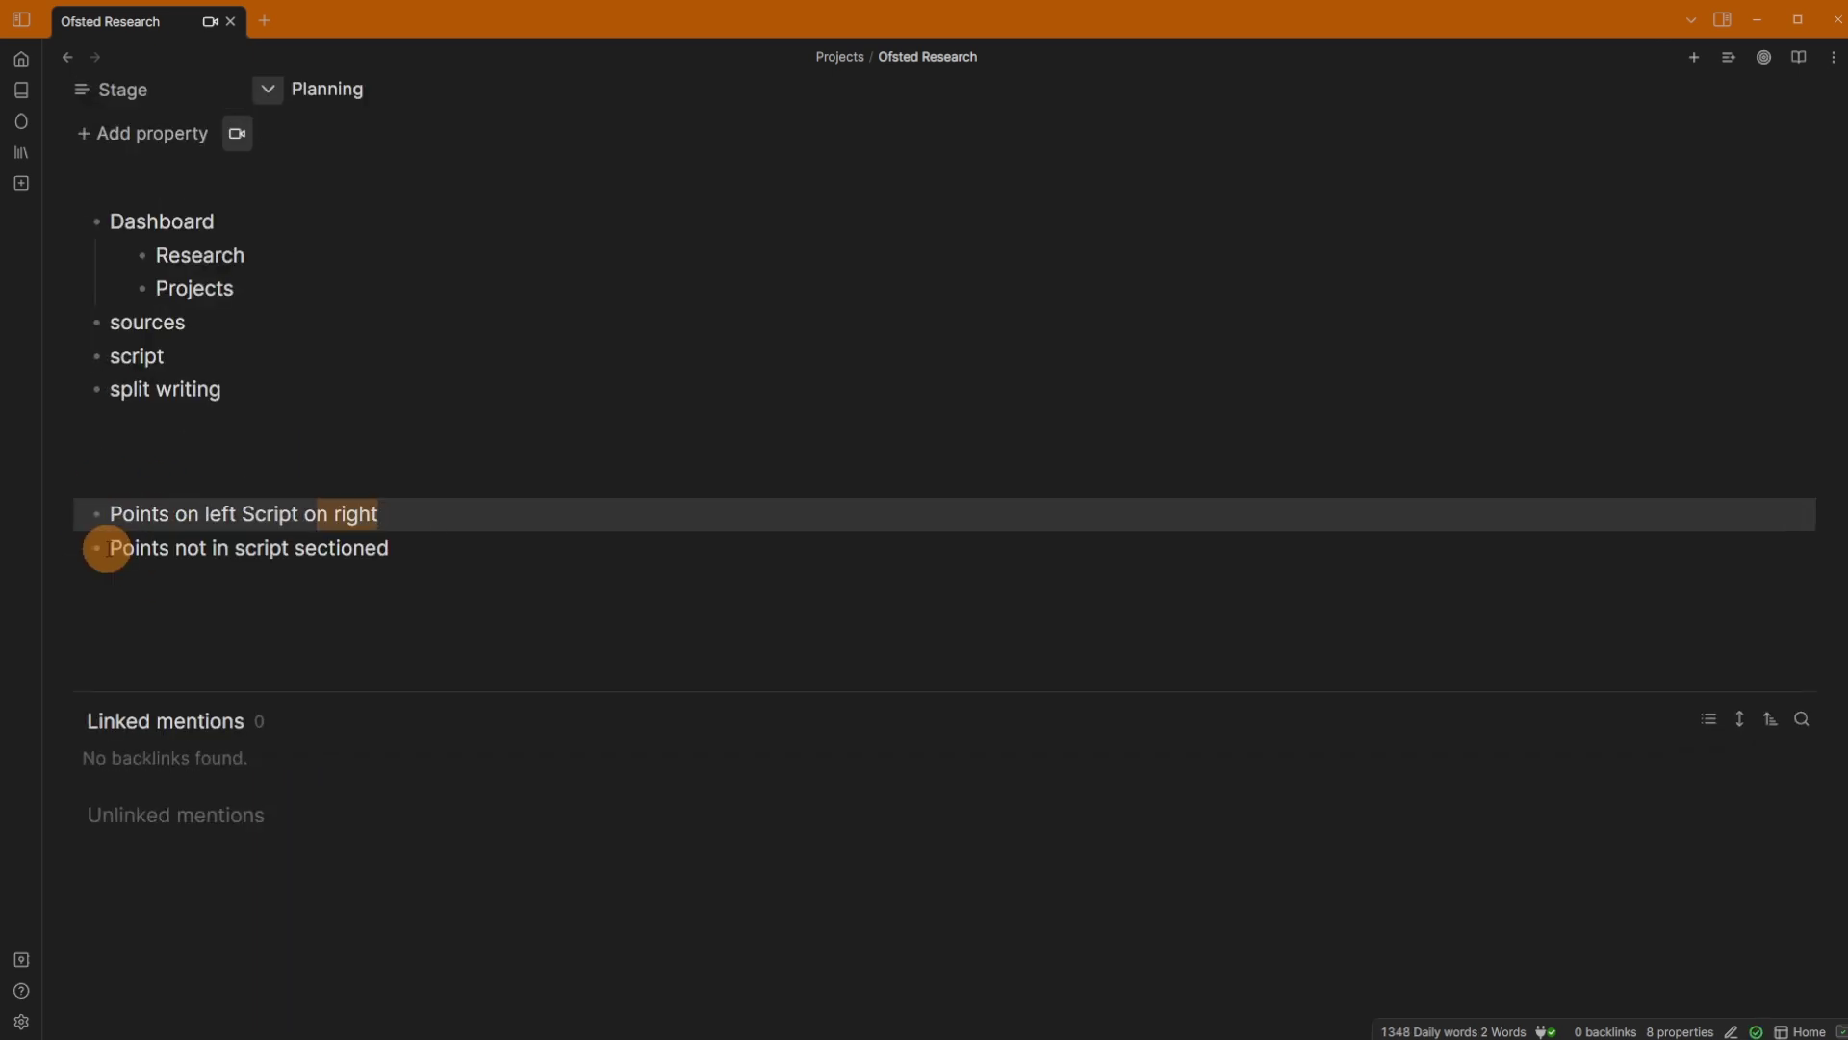
drag(106, 546, 197, 546)
click(238, 521)
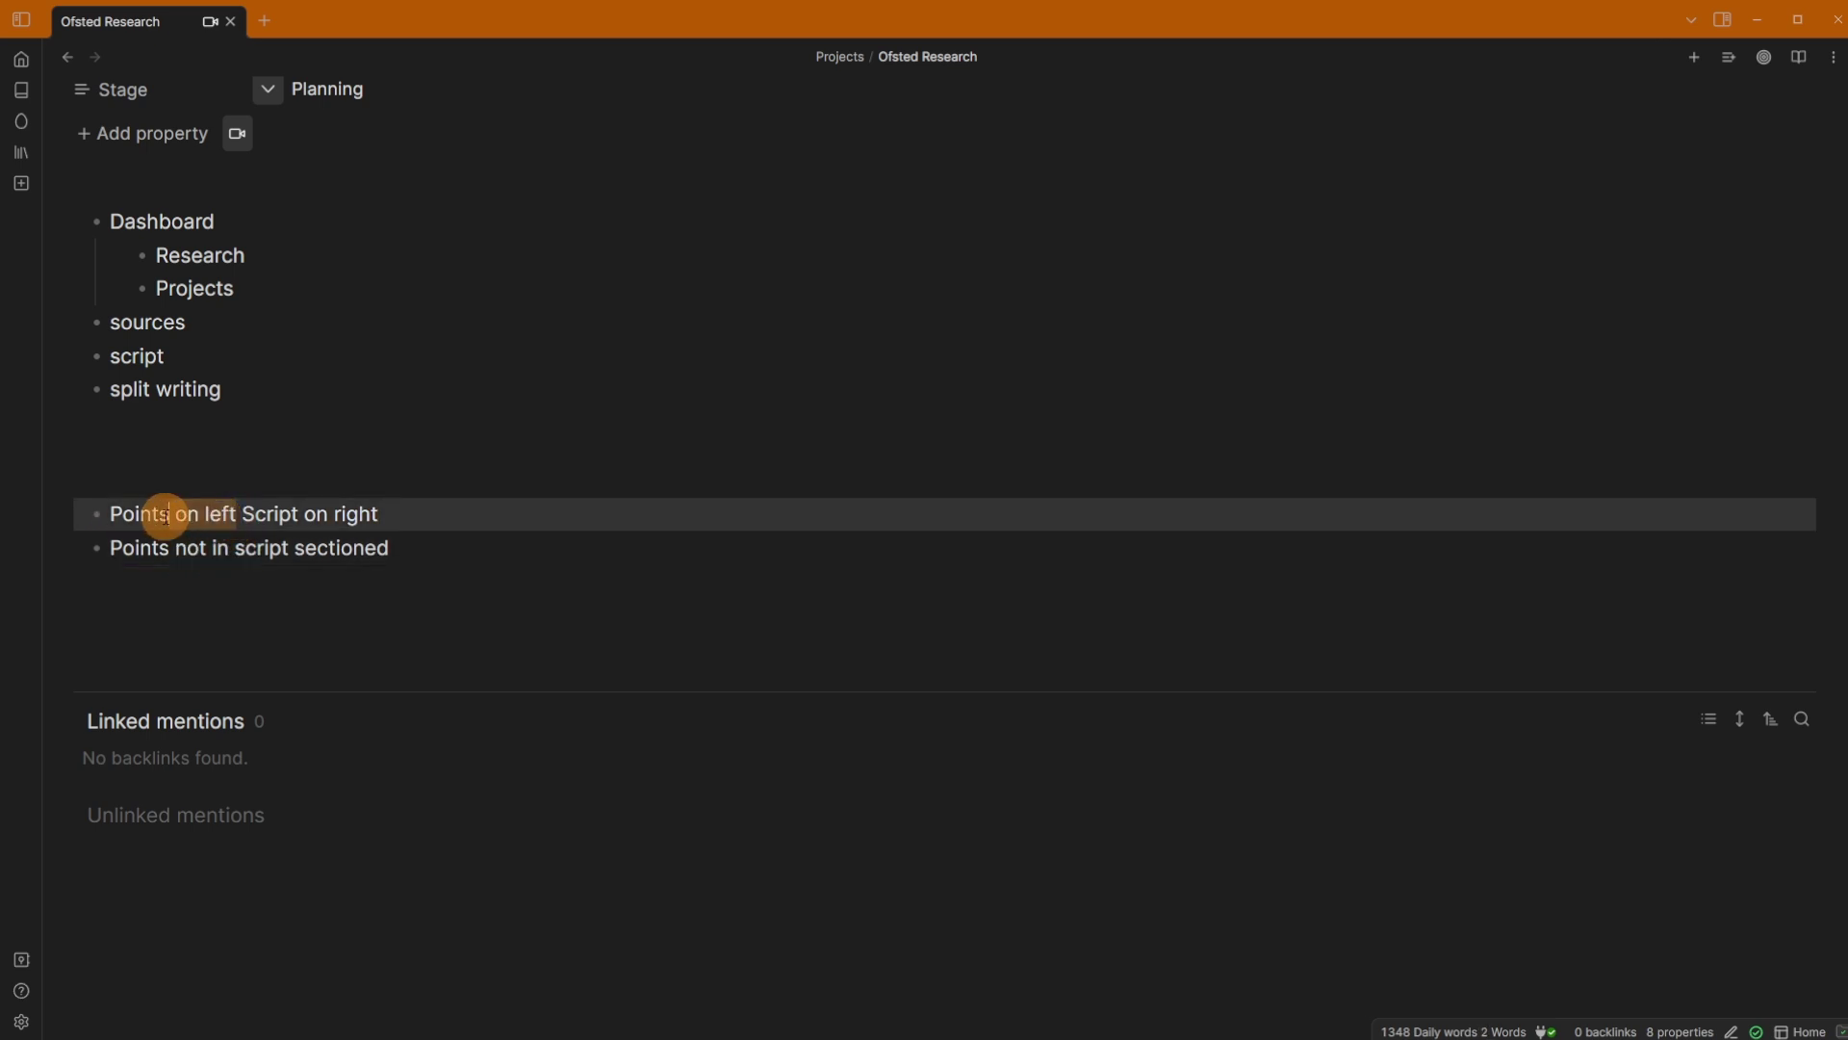
drag(256, 513, 330, 517)
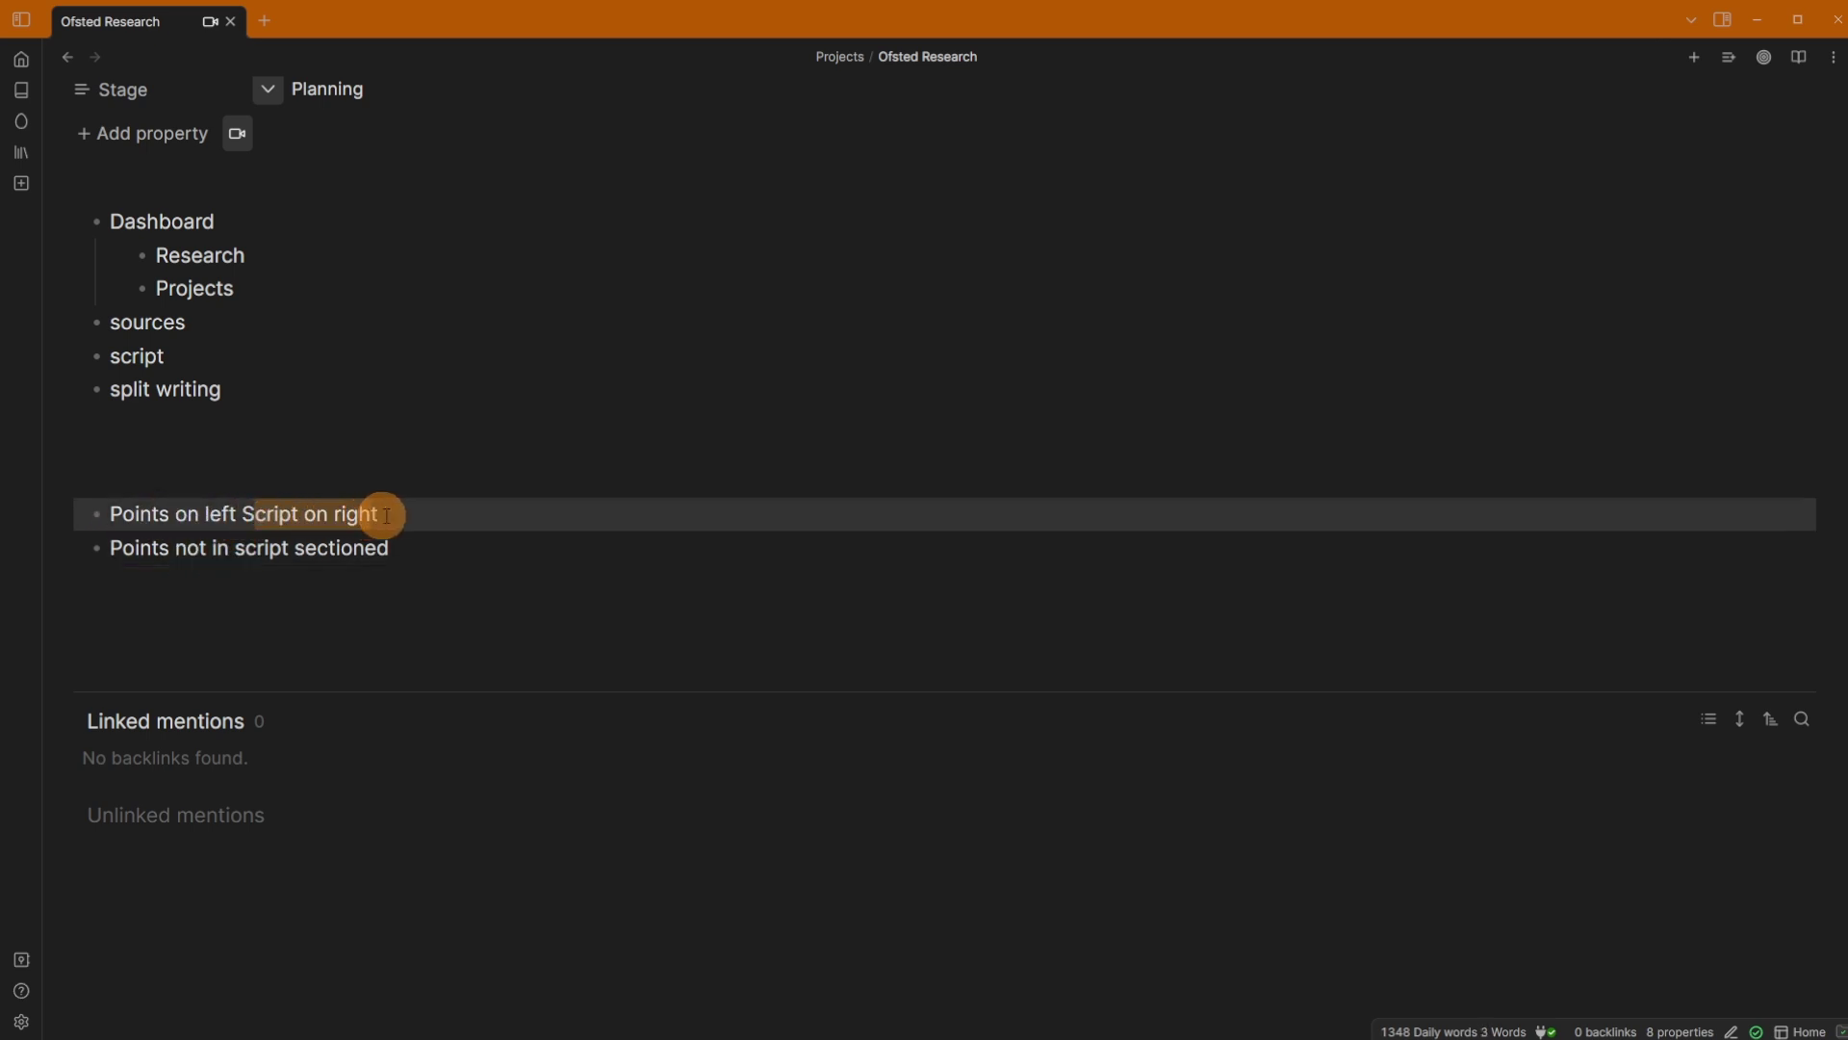
drag(294, 547, 413, 545)
click(412, 544)
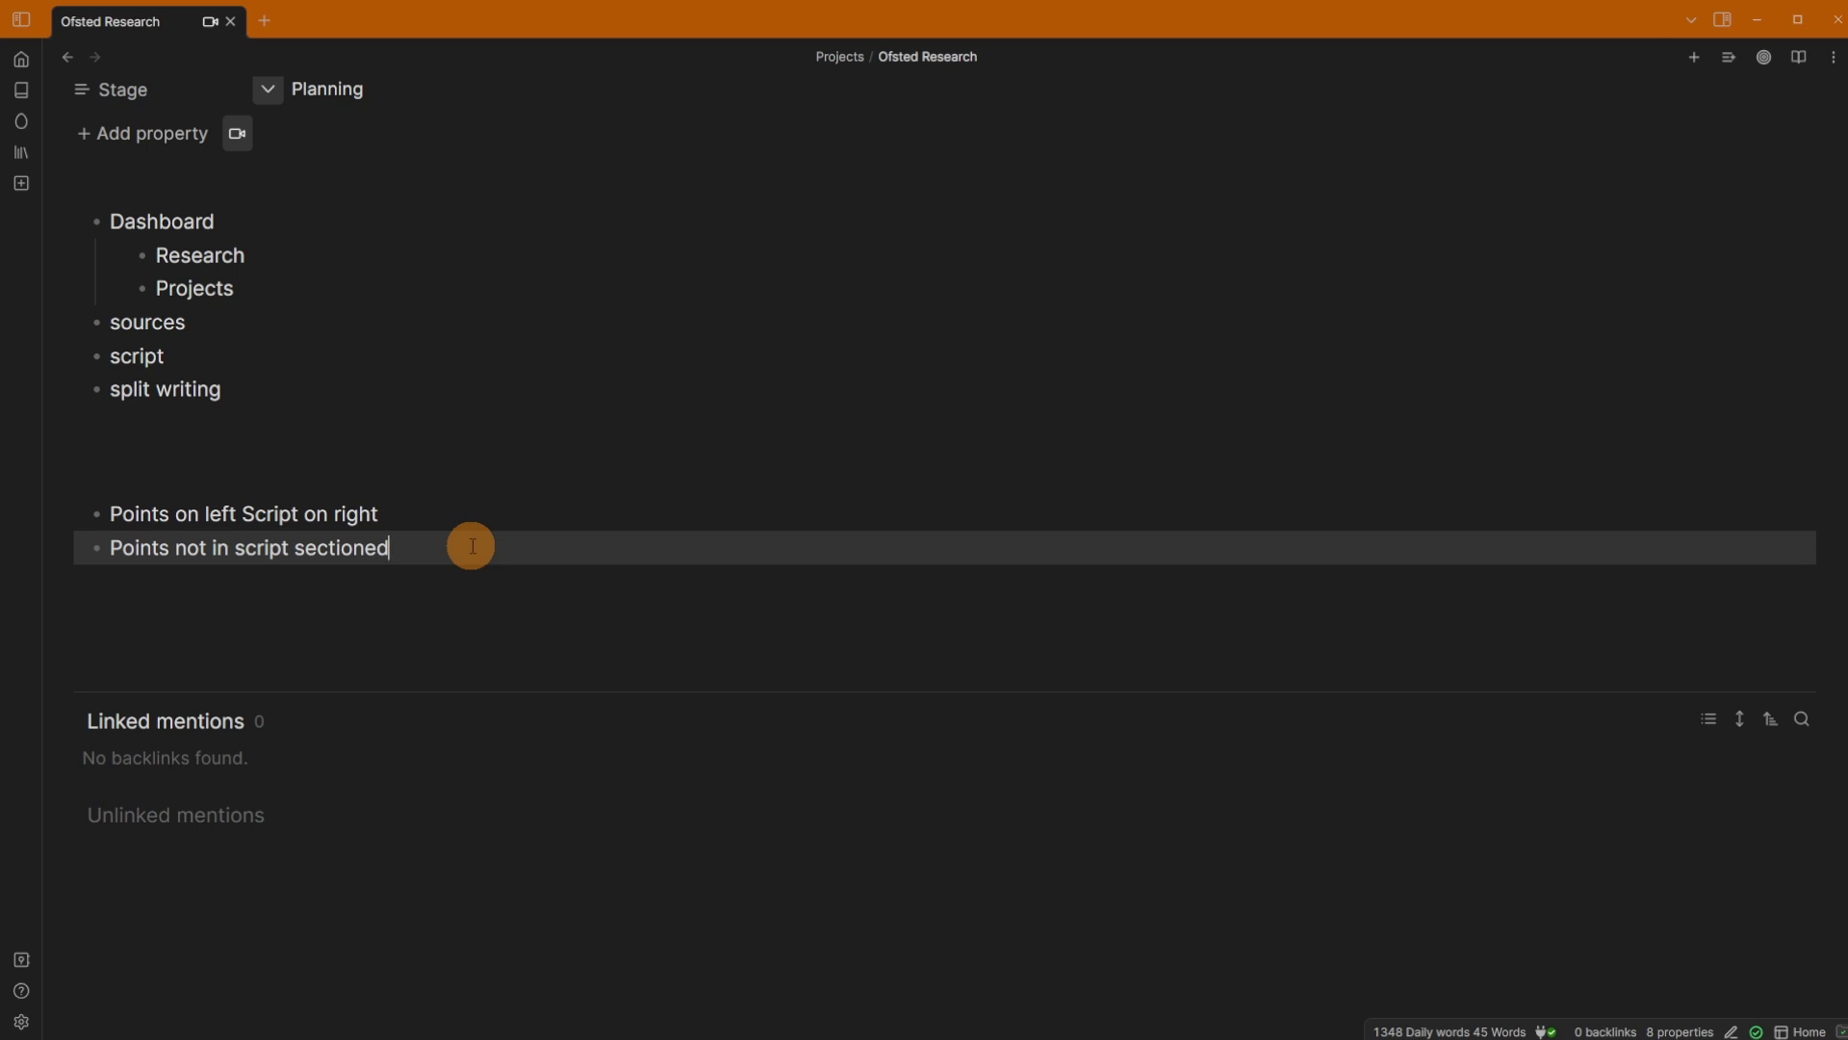
Step: Add a '1st draft no points' bullet below 'Points not in script sectioned'
key(Return)
text(1st draft no points)
drag(112, 582, 315, 582)
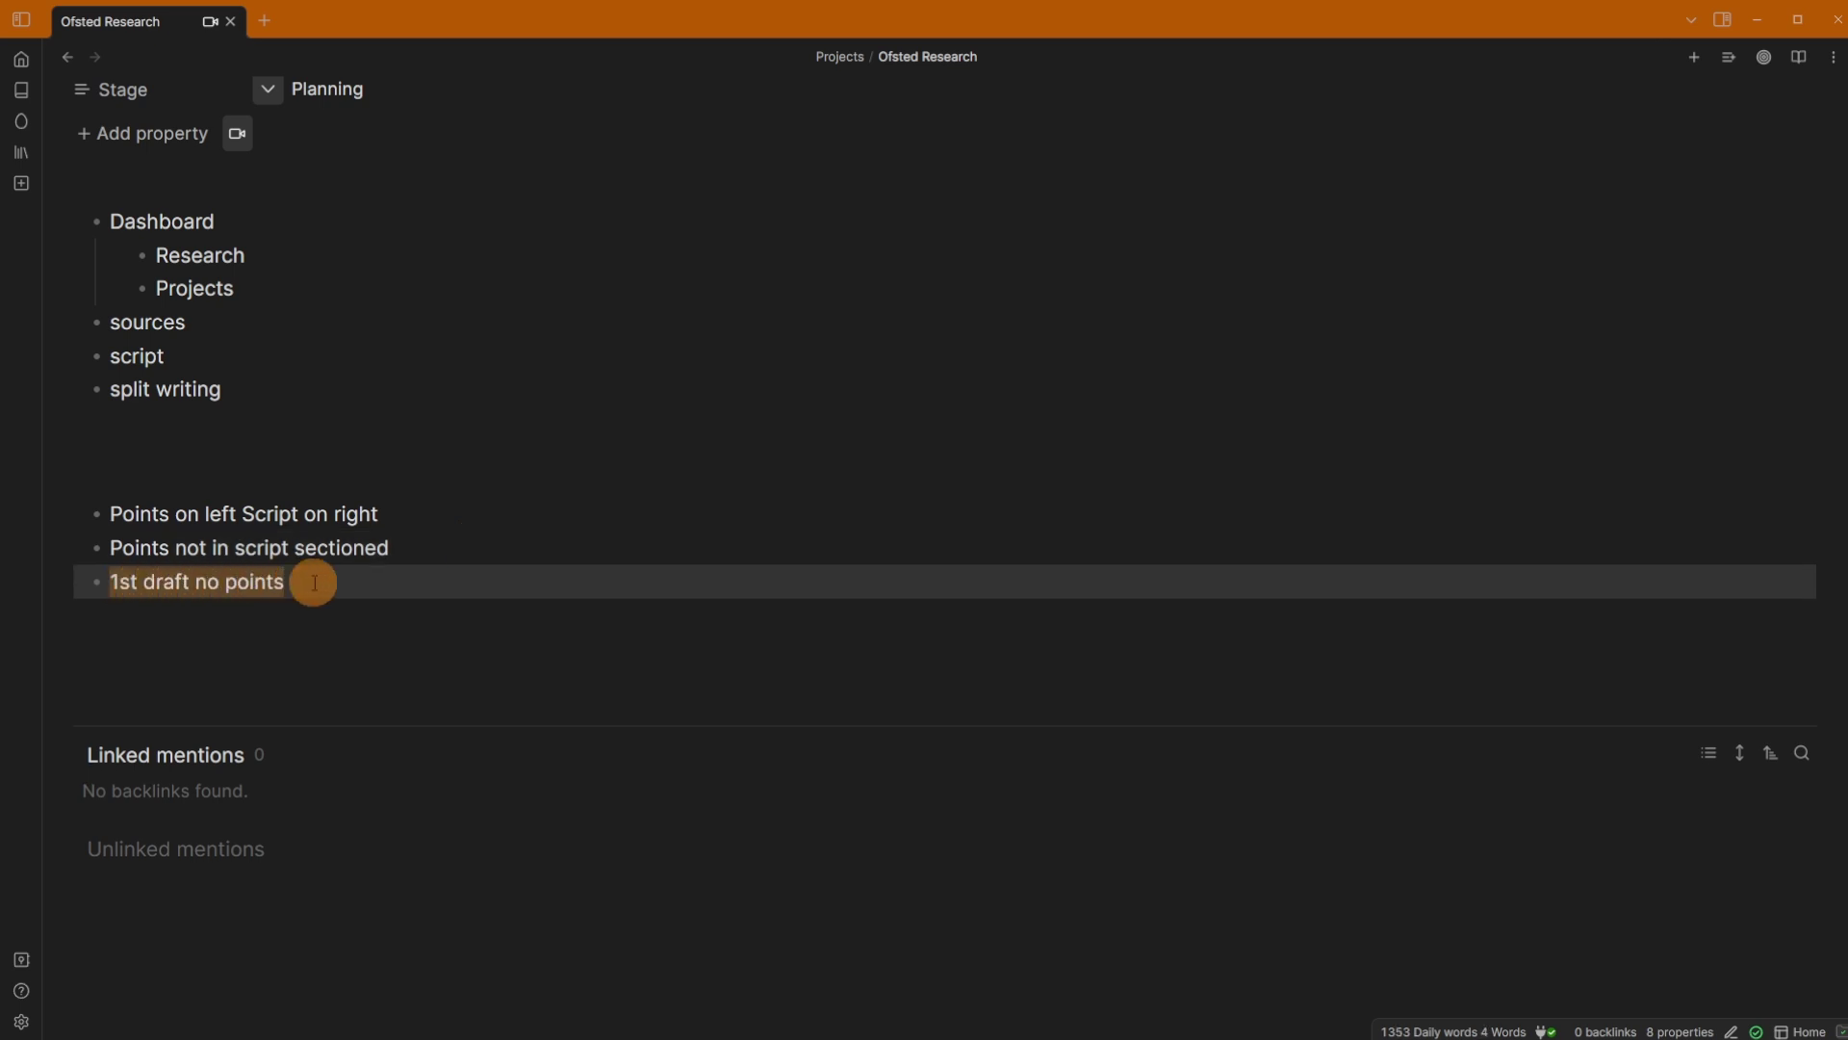
click(314, 583)
click(251, 481)
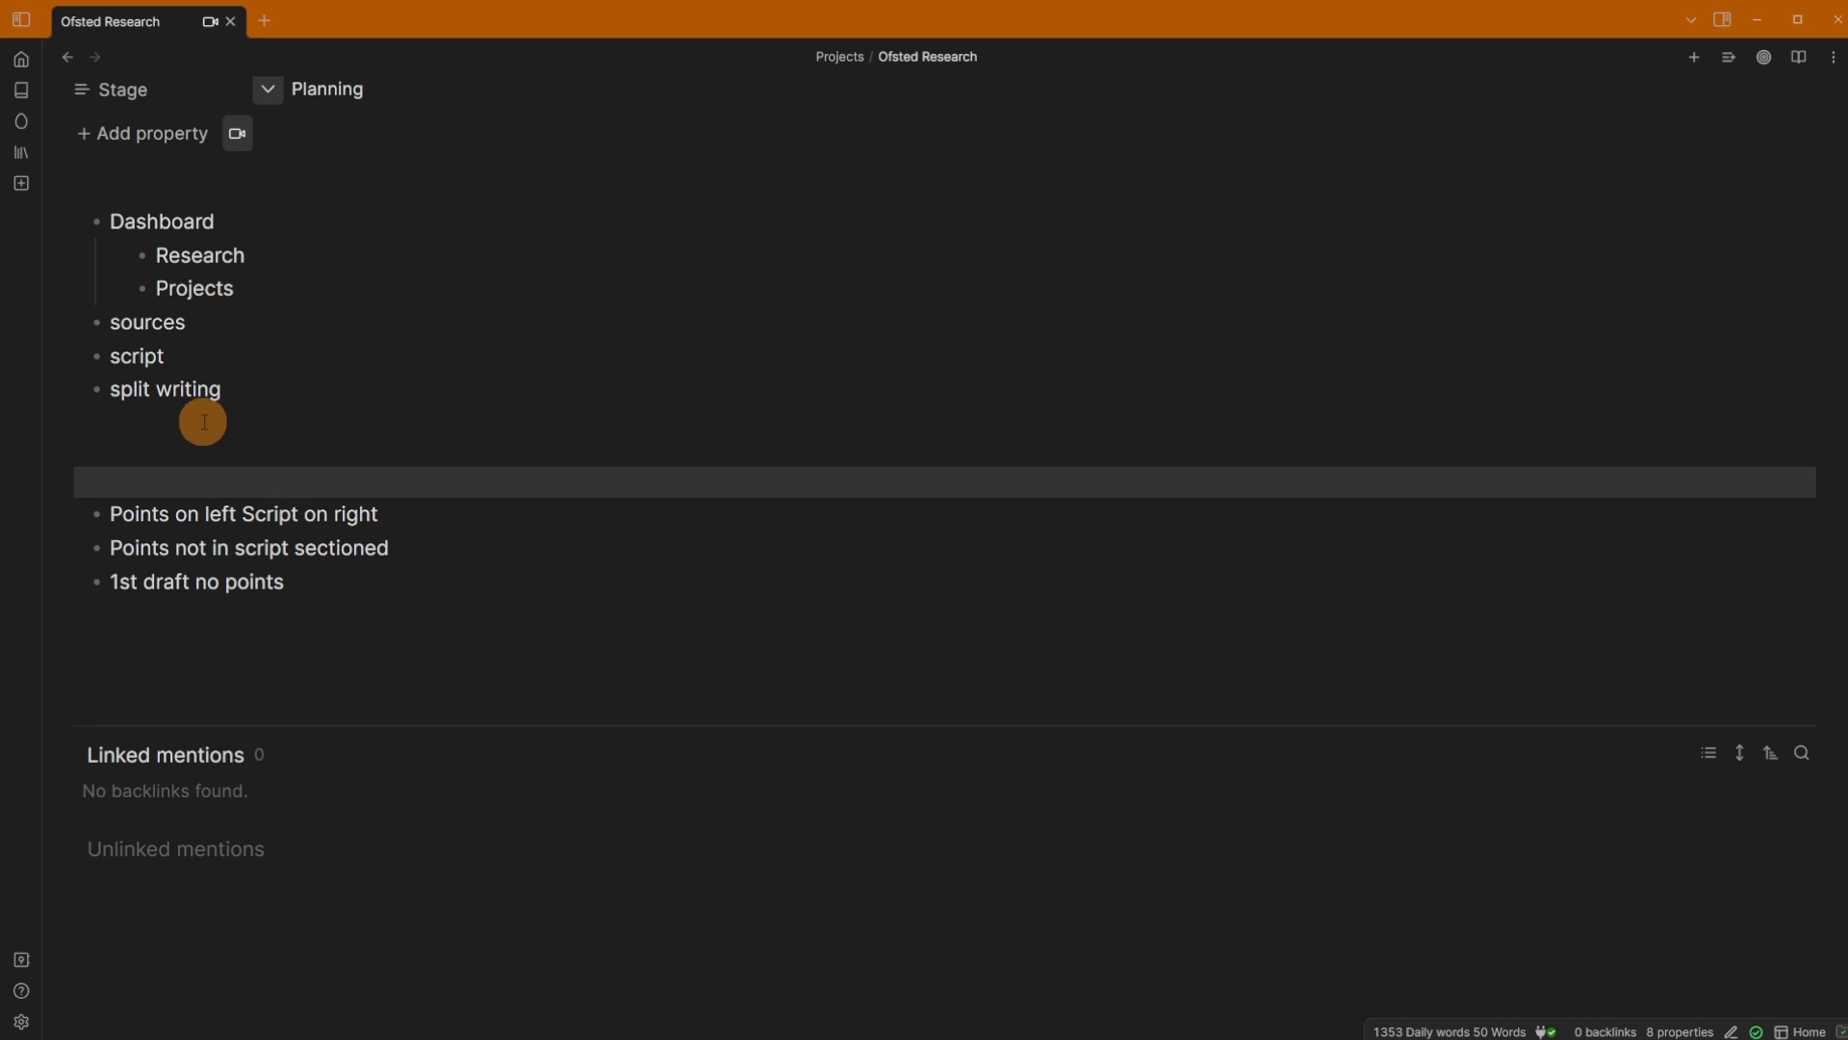
drag(116, 581, 308, 578)
click(325, 574)
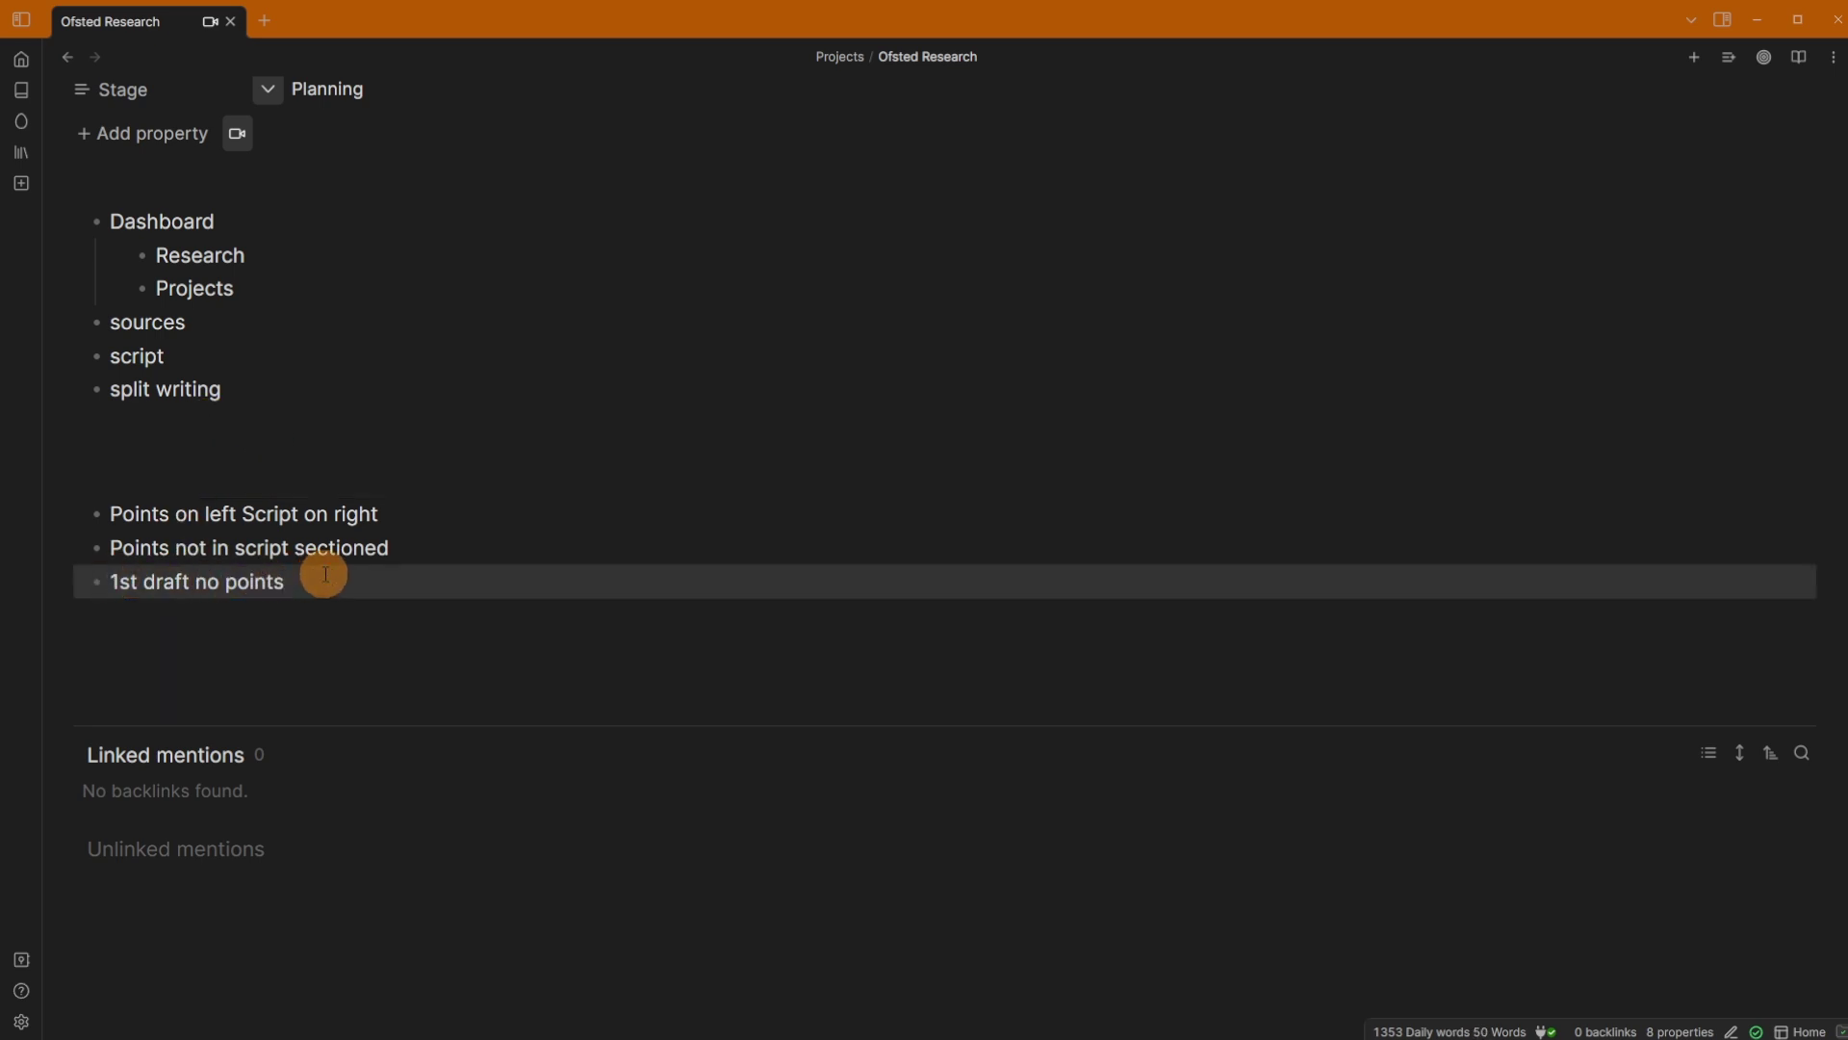